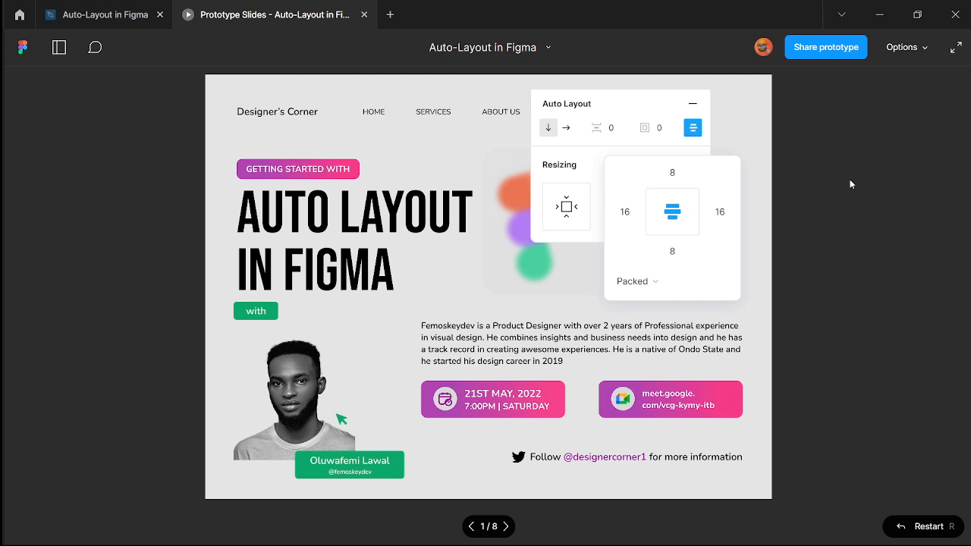
# - Advance the presentation to the Frames slide, and switch to the Tutorial Session page of the Auto-Layout in Figma file
pyautogui.press('Right')
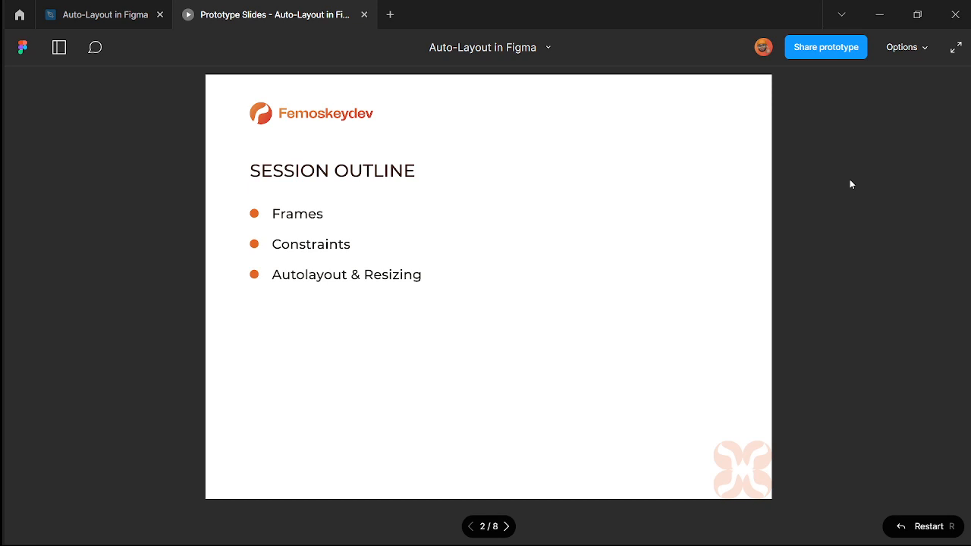
pyautogui.press('Right')
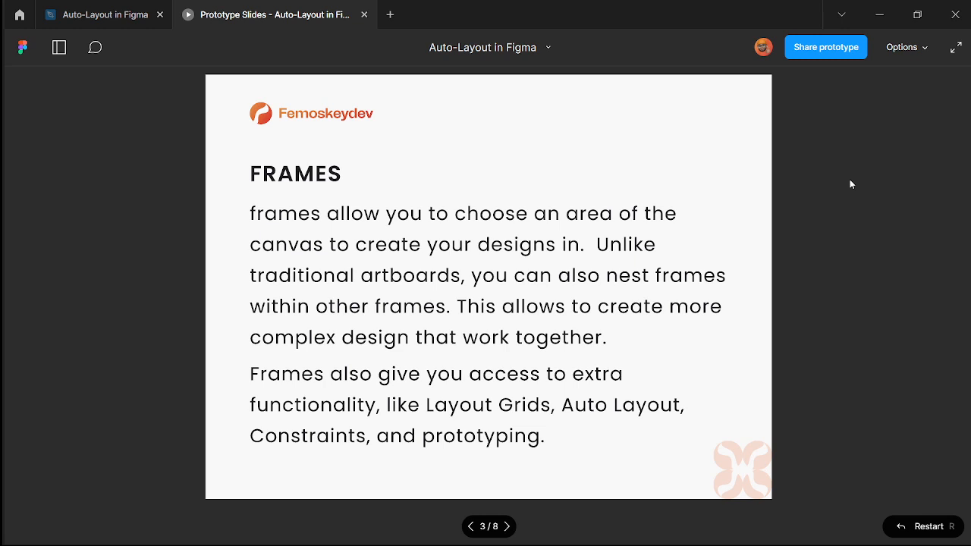
pyautogui.click(137, 15)
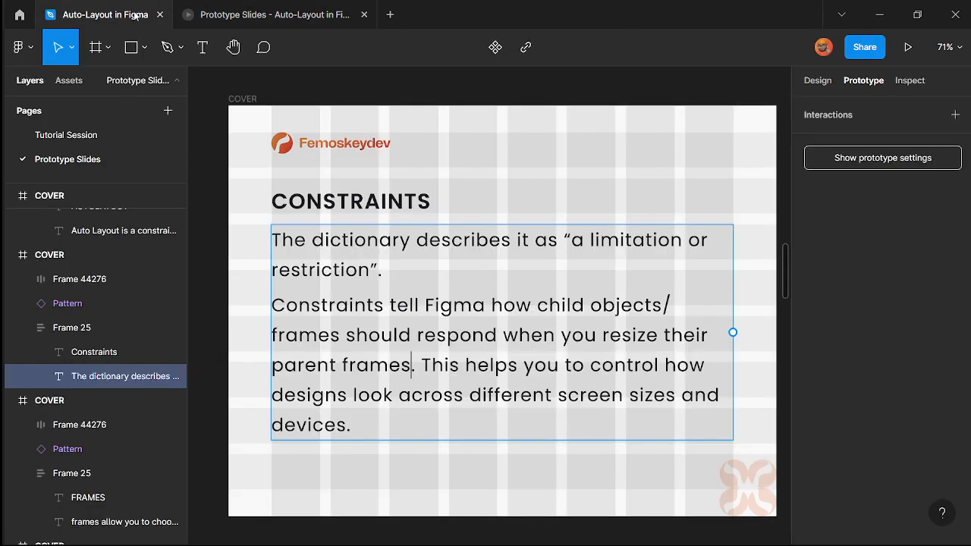
pyautogui.click(101, 134)
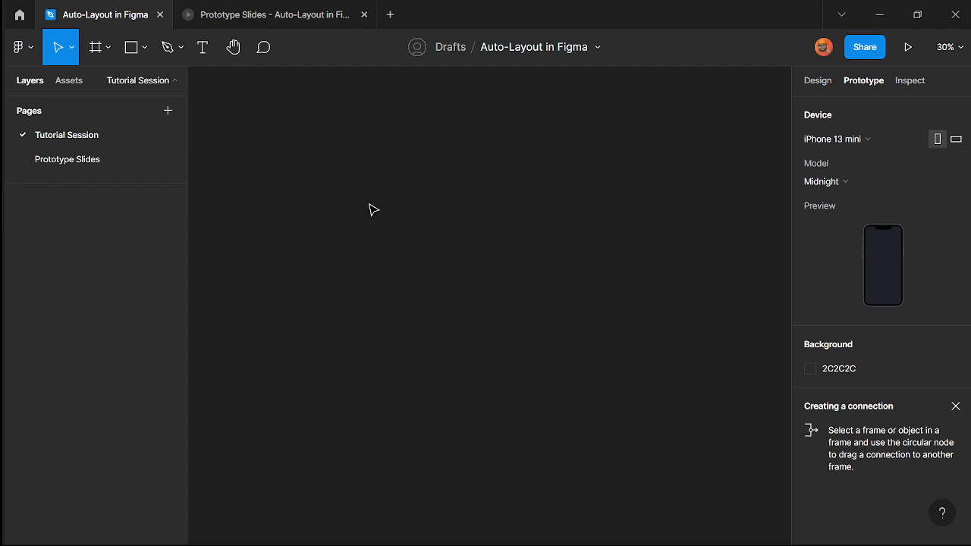
# - Draw a freehand portrait frame on the empty canvas with the Frame tool, and delete it
pyautogui.scroll(-3, 393, 328)
pyautogui.scroll(2, 429, 206)
pyautogui.click(107, 49)
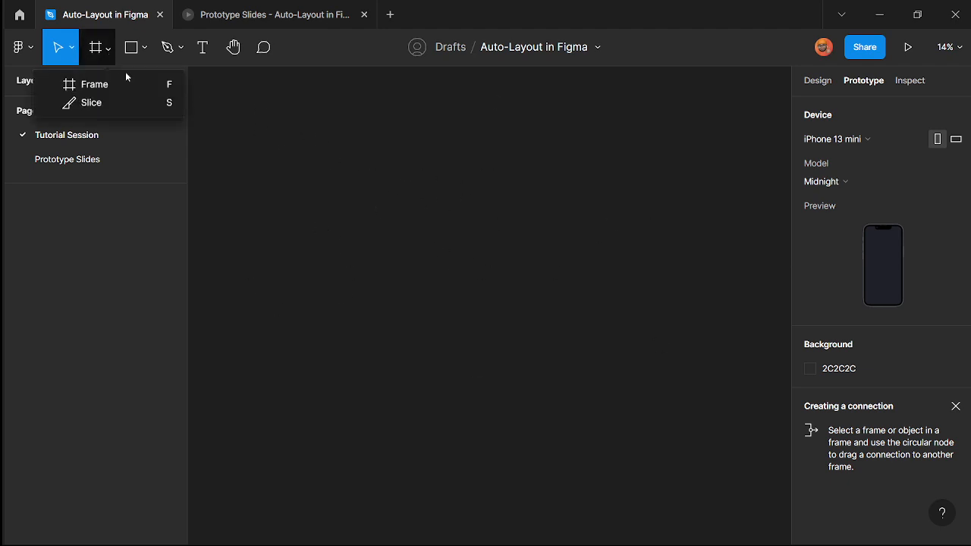
pyautogui.click(131, 90)
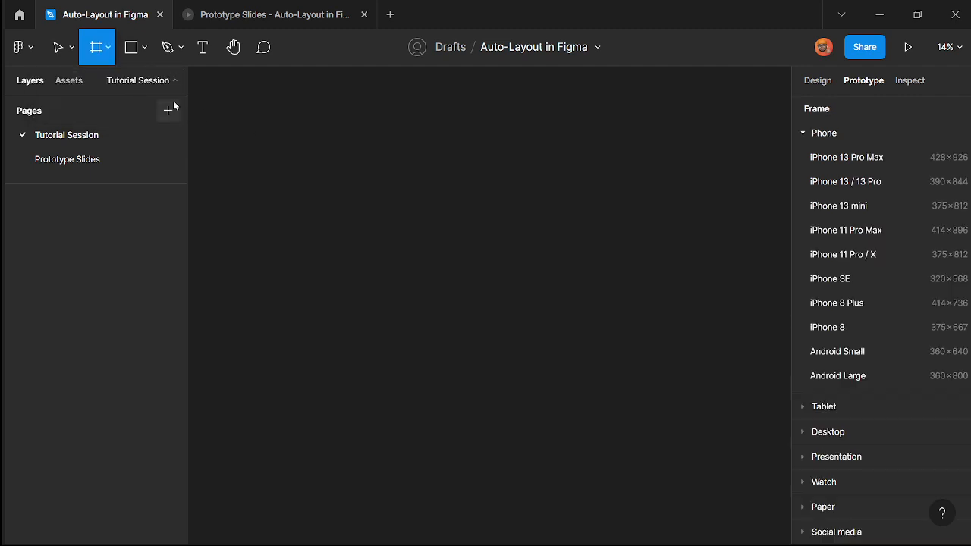
pyautogui.moveTo(367, 161); pyautogui.dragTo(619, 462)
pyautogui.press('Delete')
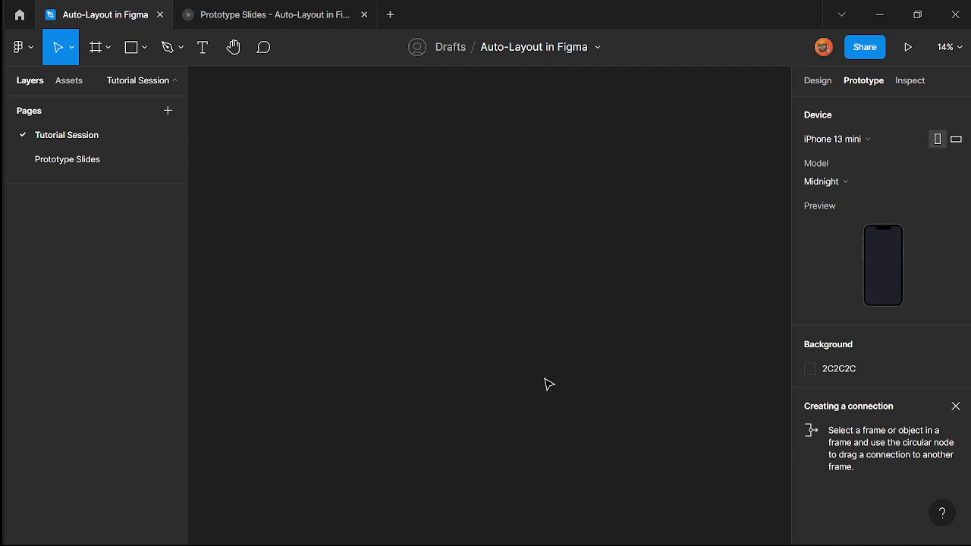
# - Draw two more freehand portrait frames one after the other, the second about 1545 × 2853, deleting each one
pyautogui.press('f')
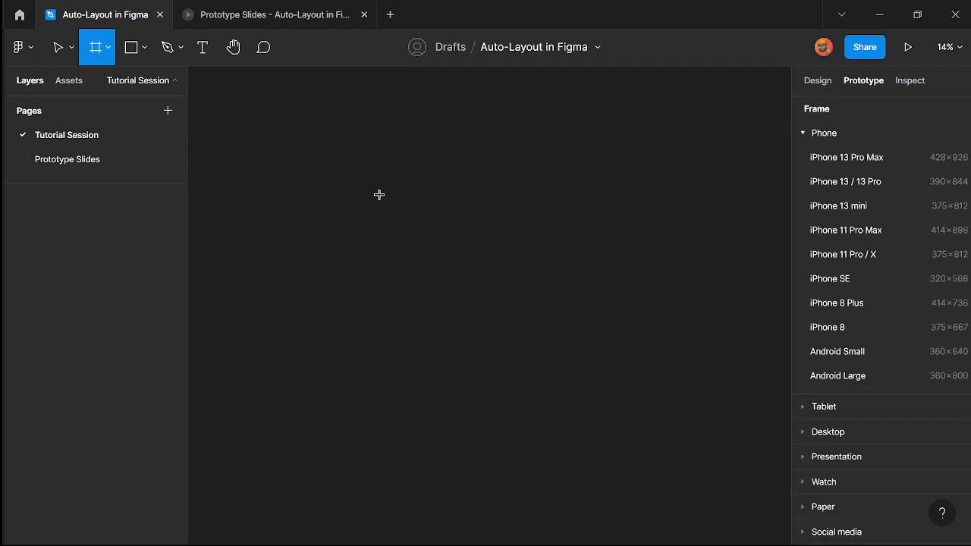
pyautogui.moveTo(369, 176); pyautogui.dragTo(564, 478)
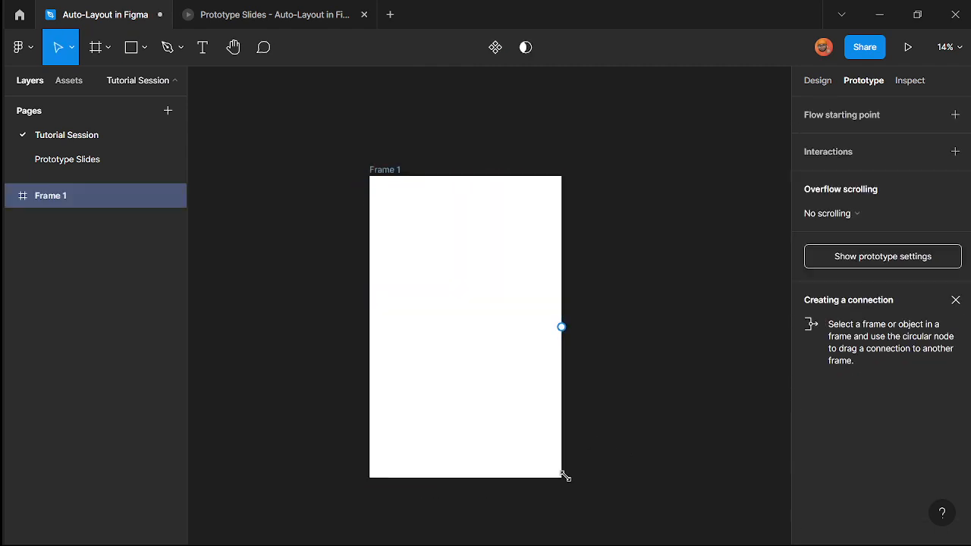
pyautogui.press('Delete')
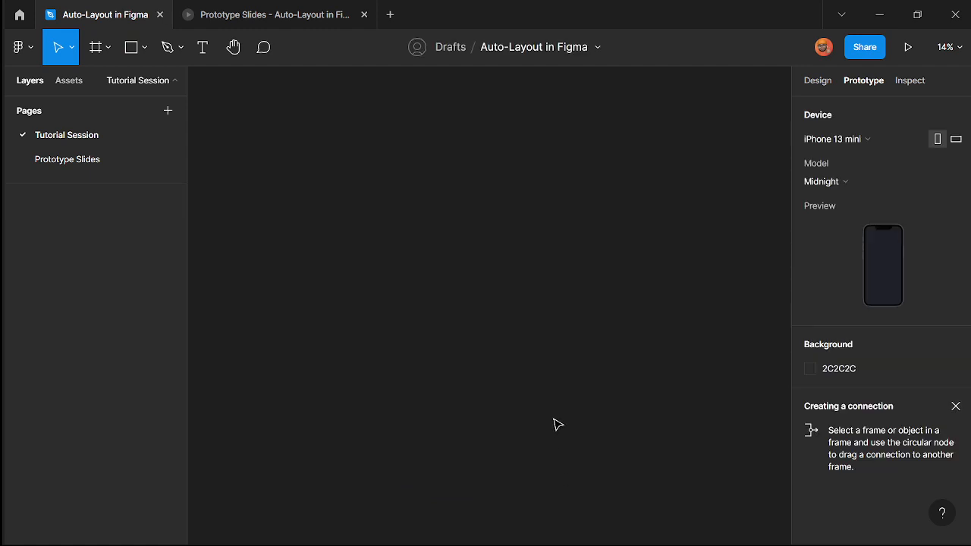
pyautogui.press('f')
pyautogui.moveTo(412, 155); pyautogui.dragTo(510, 206)
pyautogui.moveTo(518, 240); pyautogui.dragTo(580, 464)
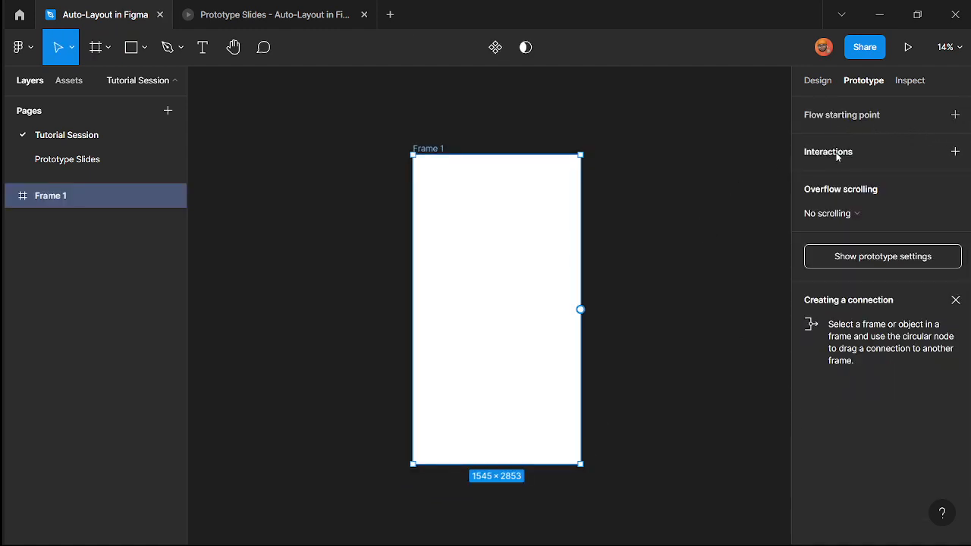
pyautogui.press('Delete')
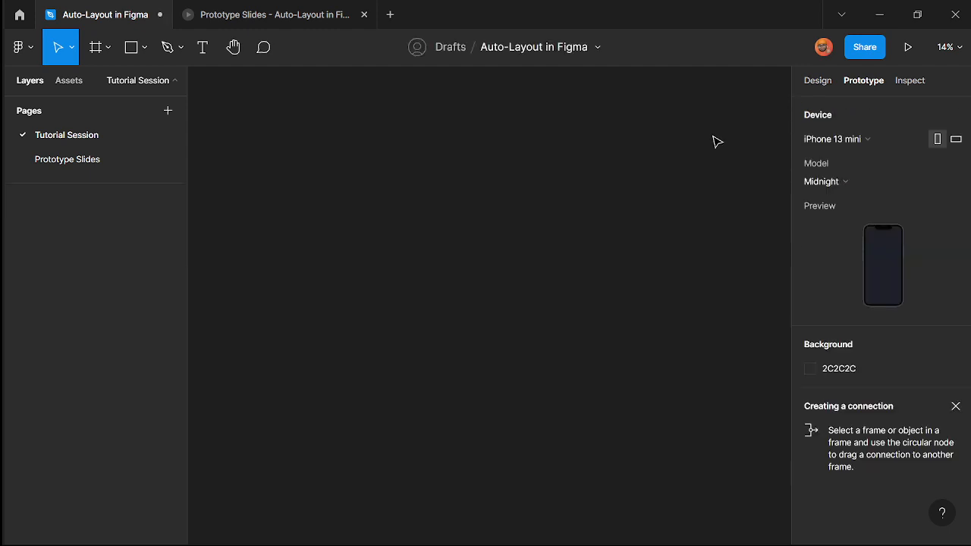
# - Show the design properties and add a frame from the iPhone 11 Pro / X preset, 375 × 812
pyautogui.click(818, 80)
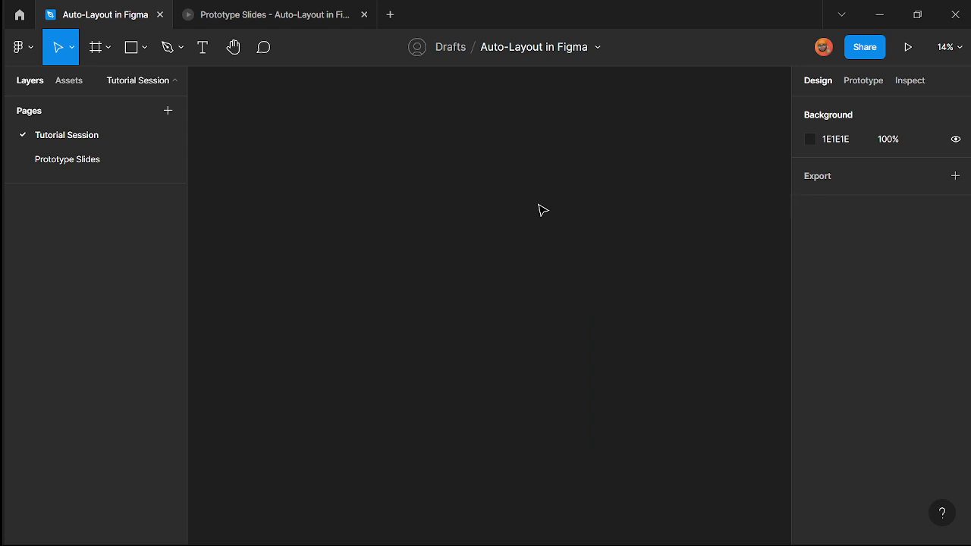
pyautogui.press('f')
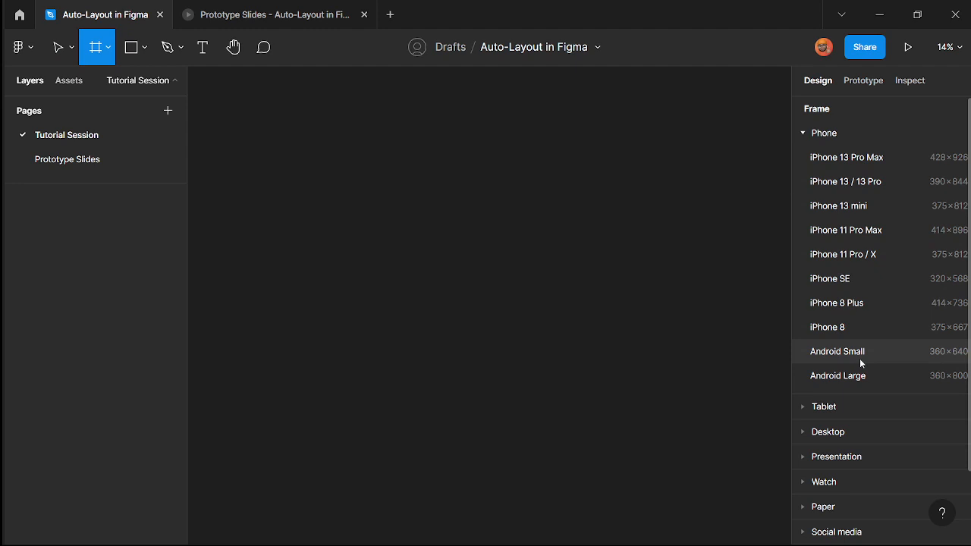
pyautogui.click(871, 260)
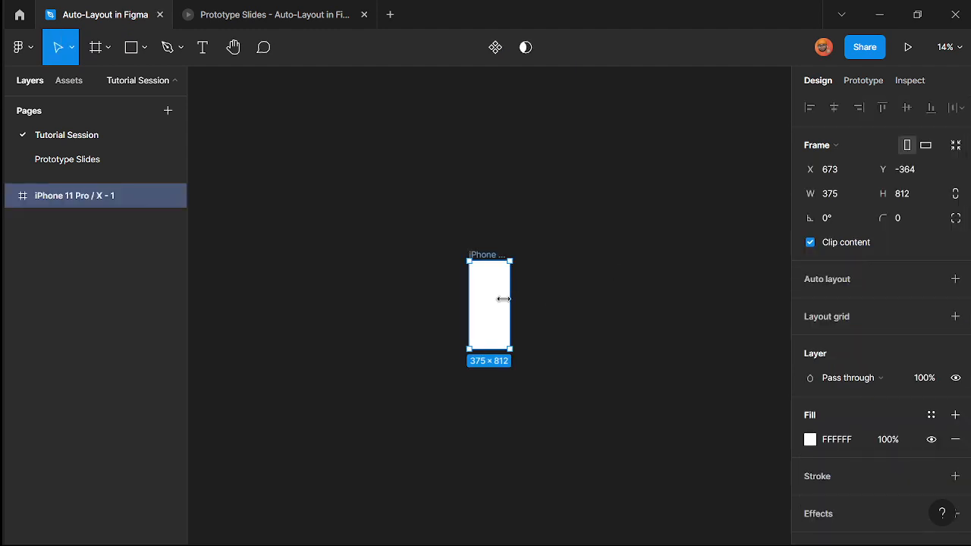
pyautogui.scroll(5, 502, 303)
pyautogui.scroll(3, 390, 206)
pyautogui.scroll(-2, 437, 201)
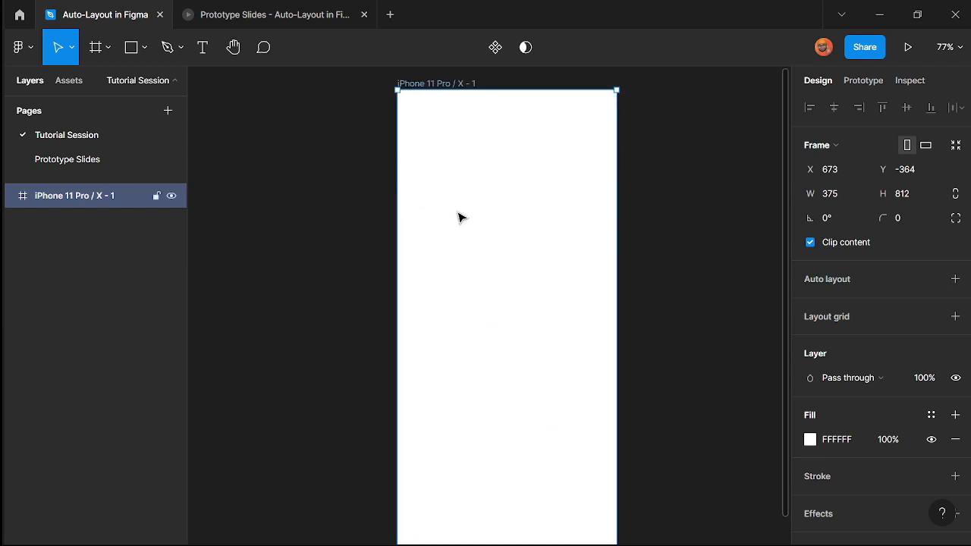
pyautogui.scroll(-5, 346, 351)
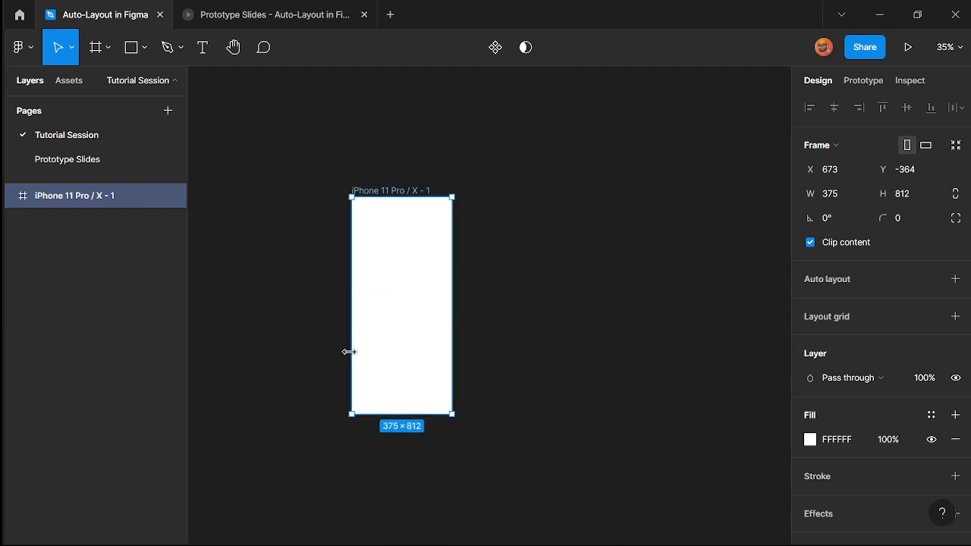
pyautogui.scroll(1, 347, 353)
pyautogui.scroll(1, 347, 353)
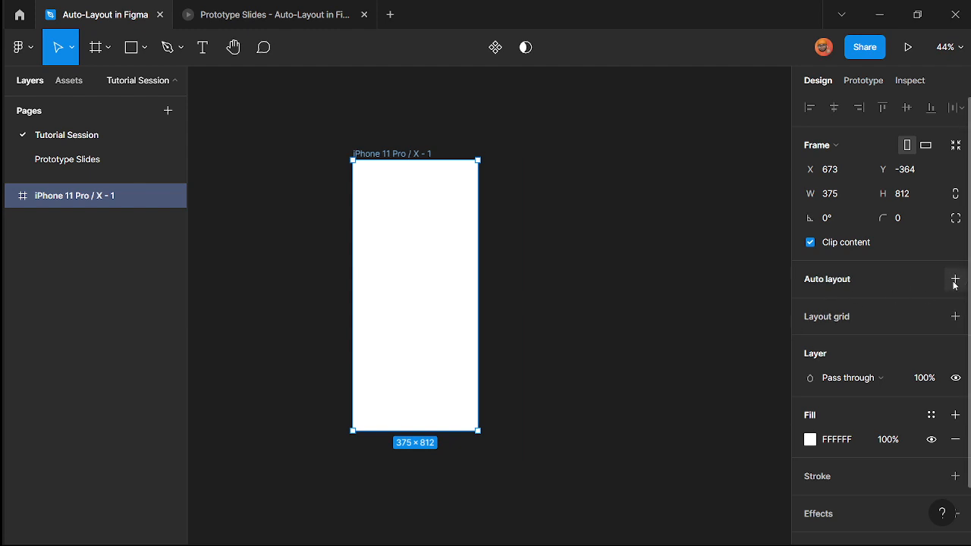
# - Draw a rectangle about 400 × 746 beside the iPhone frame for comparison, and delete it
pyautogui.press('r')
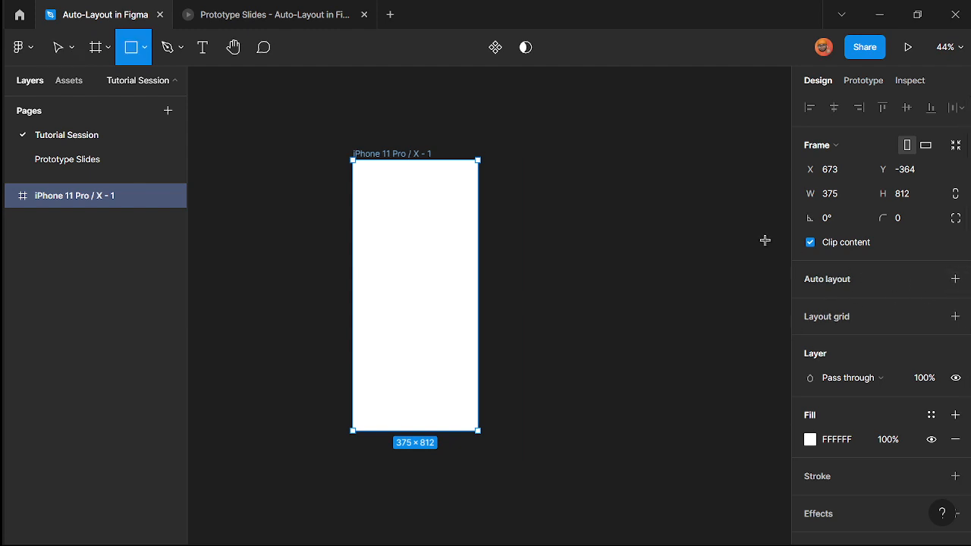
pyautogui.moveTo(530, 173)
pyautogui.mouseDown()
pyautogui.moveTo(600, 423)
pyautogui.moveTo(665, 424)
pyautogui.mouseUp()
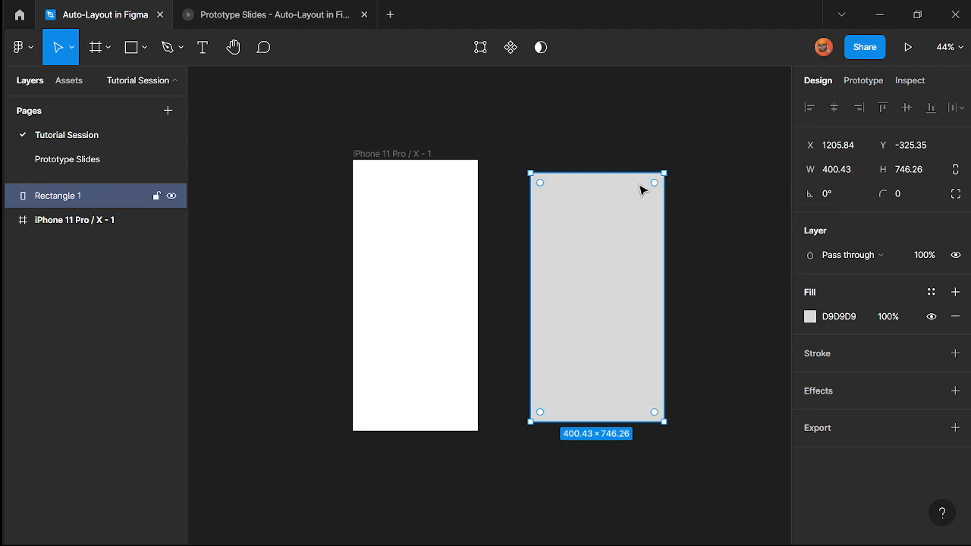
pyautogui.press('Delete')
# - Try auto layout on the iPhone frame and remove it, adding an 8 px layout grid to the frame
pyautogui.click(429, 156)
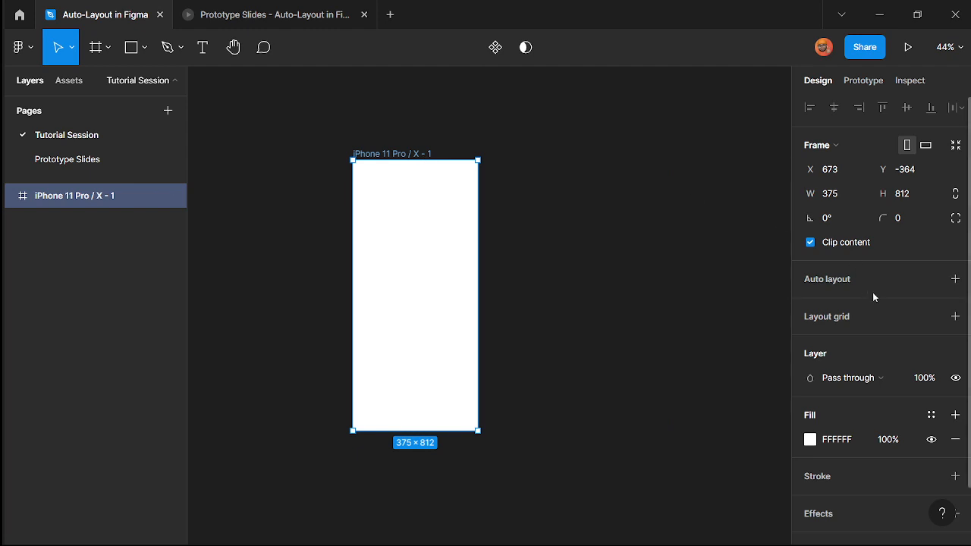
pyautogui.click(955, 280)
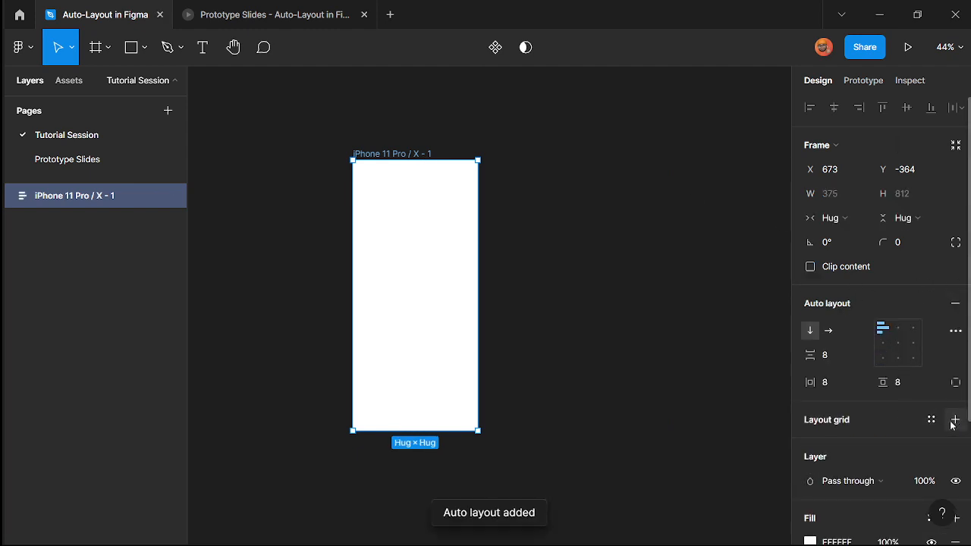
pyautogui.click(956, 420)
pyautogui.click(955, 303)
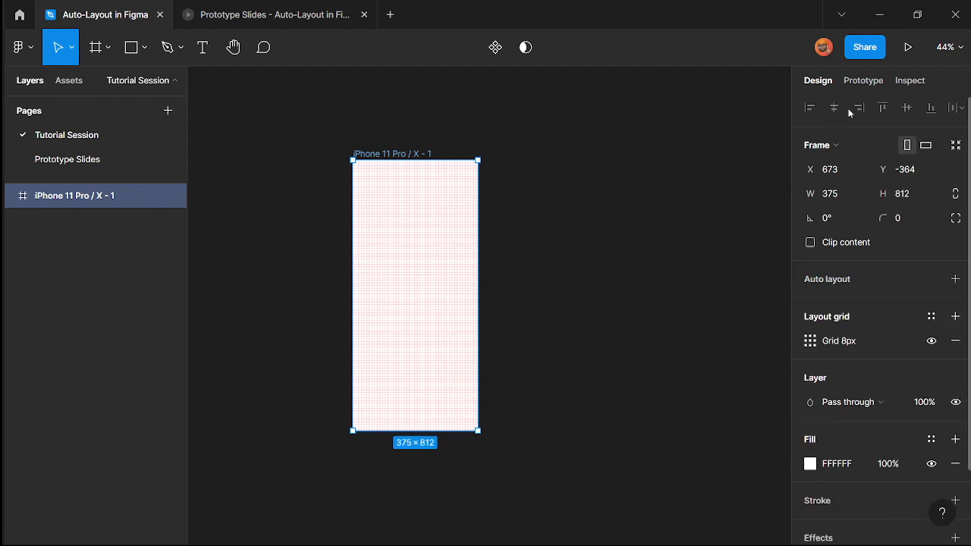
# - Duplicate the iPhone frame beside the original and link the original to the copy with a prototype connection
pyautogui.click(862, 84)
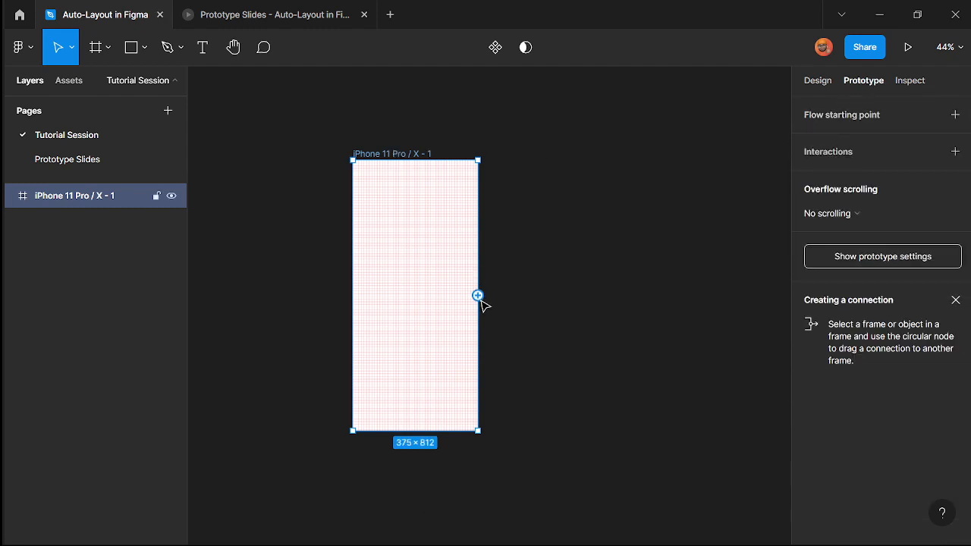
pyautogui.moveTo(478, 296); pyautogui.dragTo(657, 199)
pyautogui.moveTo(381, 154); pyautogui.dragTo(590, 154)
pyautogui.click(410, 165)
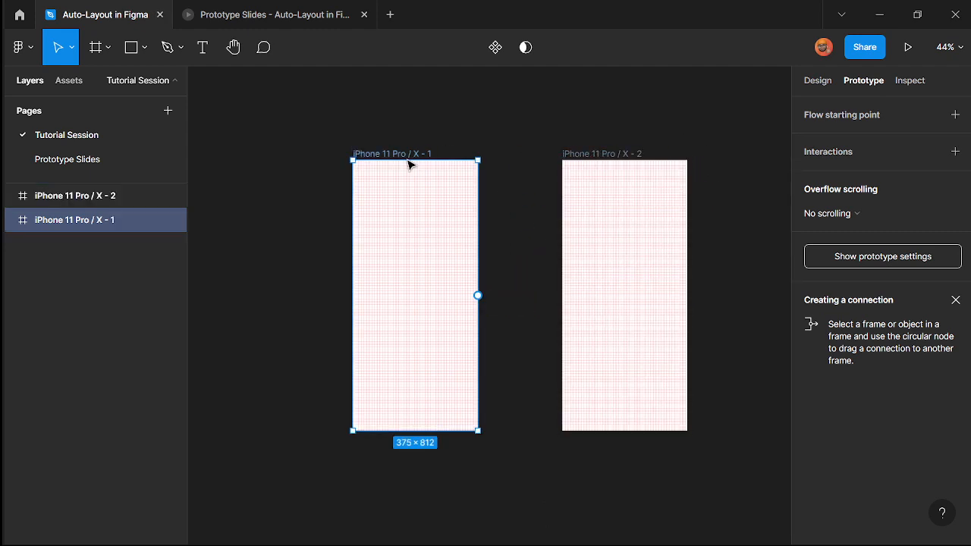
pyautogui.moveTo(477, 295); pyautogui.dragTo(594, 203)
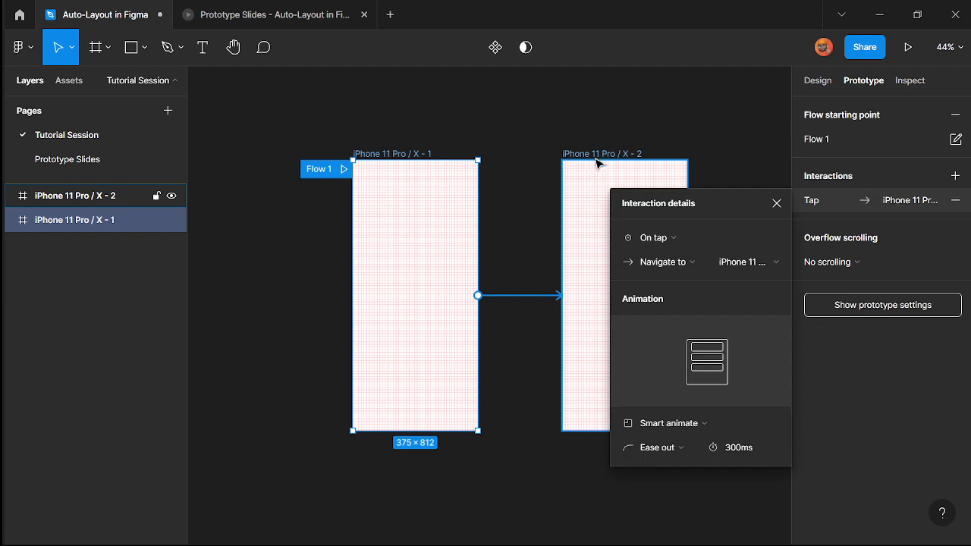
pyautogui.click(597, 163)
# - Try to connect the second iPhone frame to a new rectangle about 439 × 846 drawn beside it, and delete the rectangle
pyautogui.hscroll(5, 590, 165)
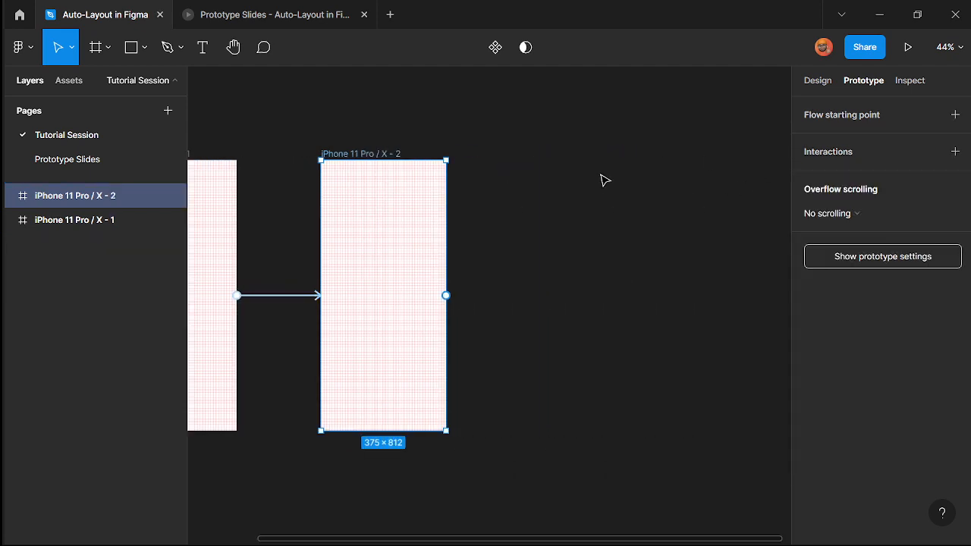
pyautogui.press('r')
pyautogui.moveTo(489, 146)
pyautogui.mouseDown()
pyautogui.moveTo(589, 449)
pyautogui.moveTo(637, 428)
pyautogui.mouseUp()
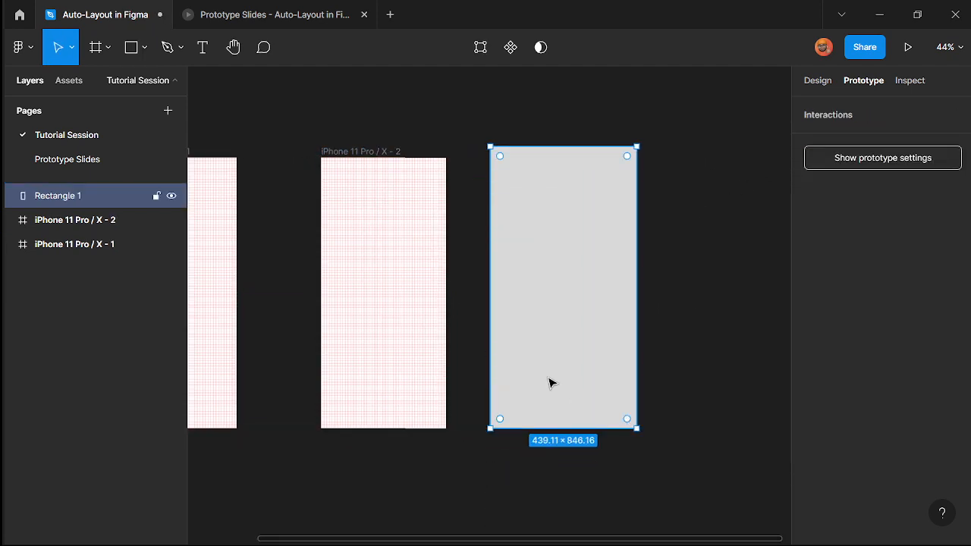
pyautogui.click(399, 258)
pyautogui.moveTo(446, 293); pyautogui.dragTo(524, 292)
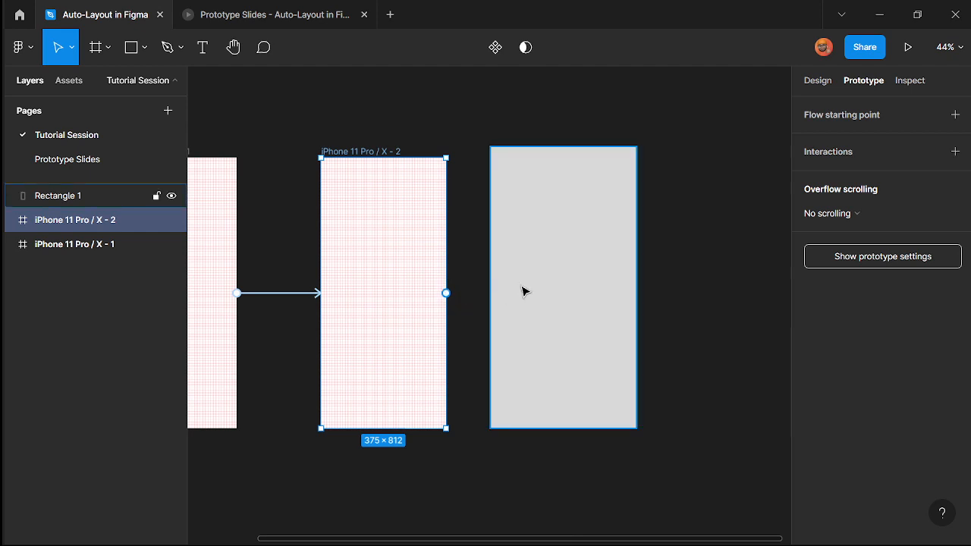
pyautogui.moveTo(446, 292); pyautogui.dragTo(672, 242)
pyautogui.scroll(-2, 668, 345)
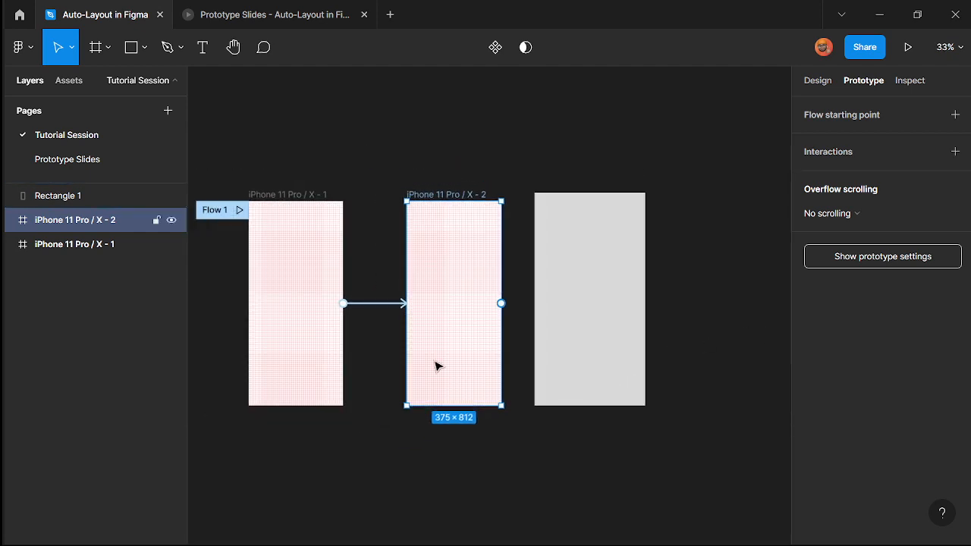
pyautogui.click(541, 297)
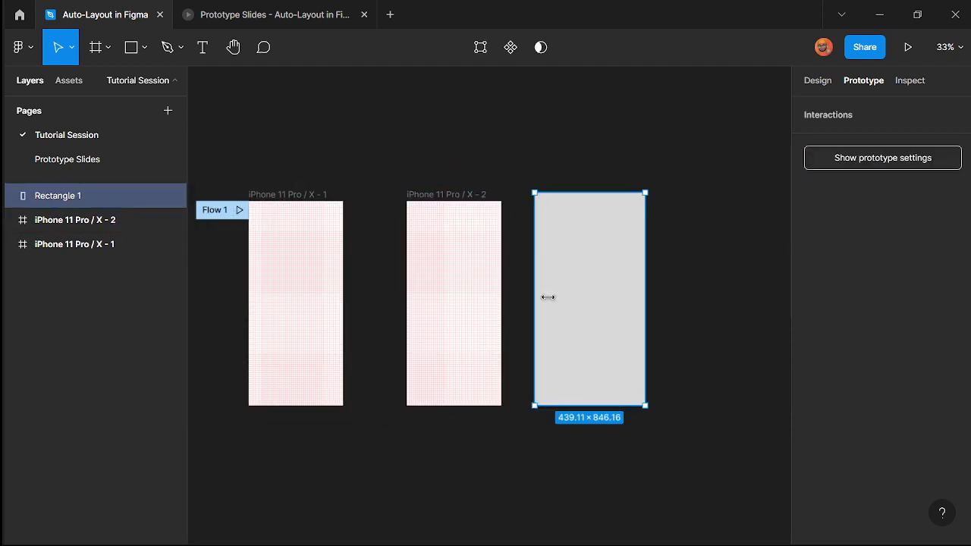
pyautogui.press('Delete')
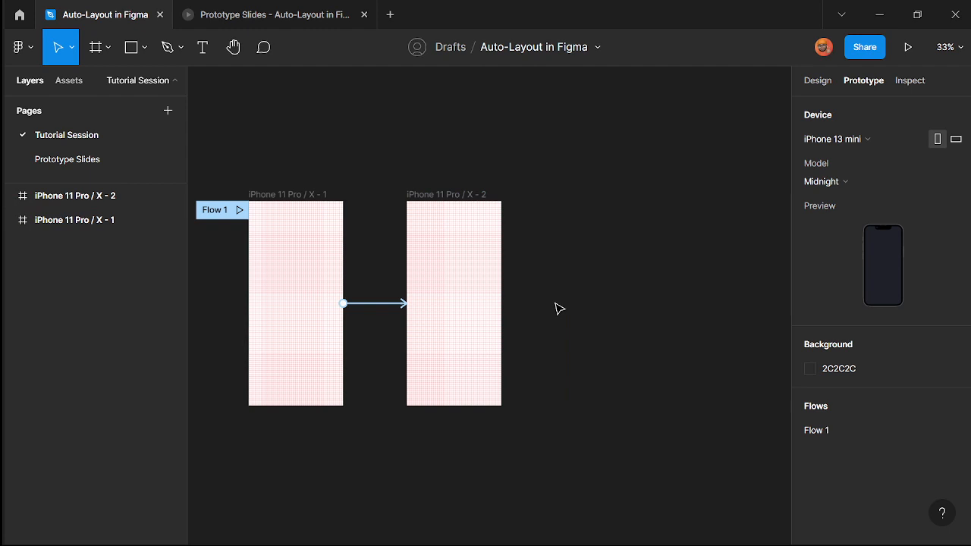
# - Delete the duplicated iPhone frame and select the original one
pyautogui.click(430, 195)
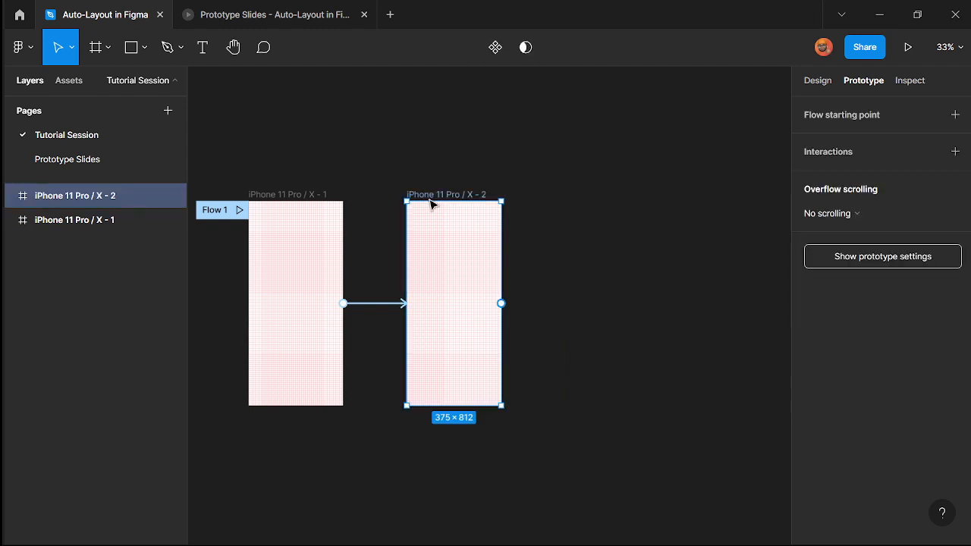
pyautogui.press('Delete')
pyautogui.hscroll(-2, 430, 206)
pyautogui.click(314, 195)
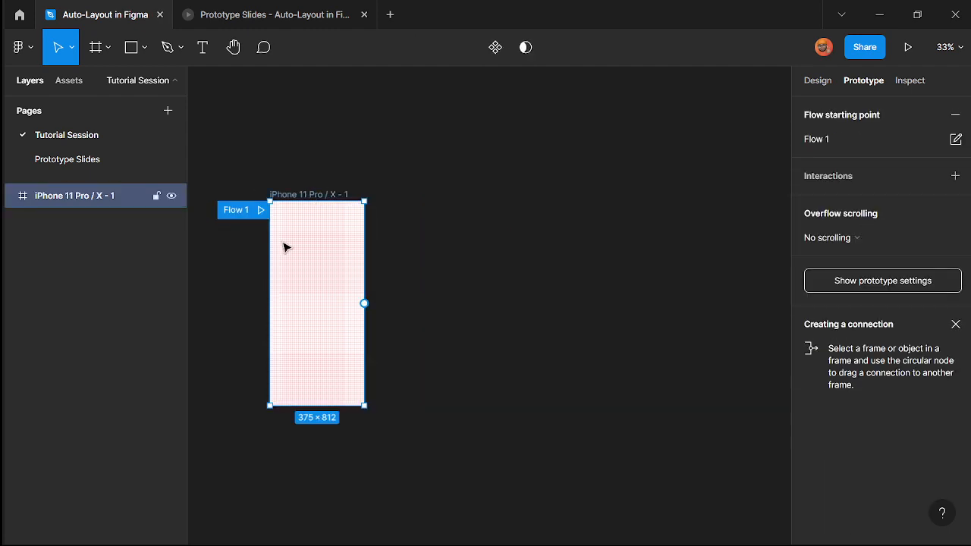
pyautogui.scroll(2, 256, 263)
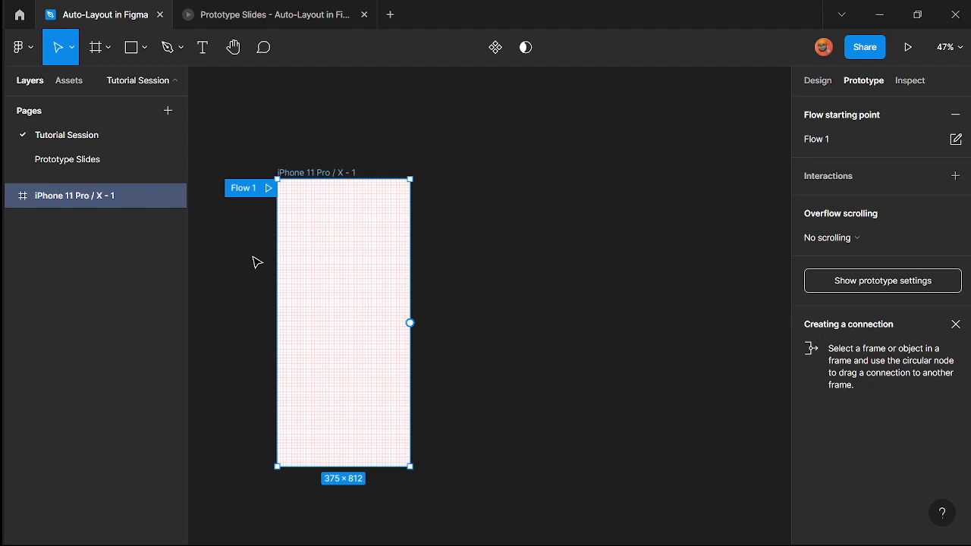
# - Delete the iPhone frame and advance the Prototype Slides presentation to the Constraints slide
pyautogui.press('Delete')
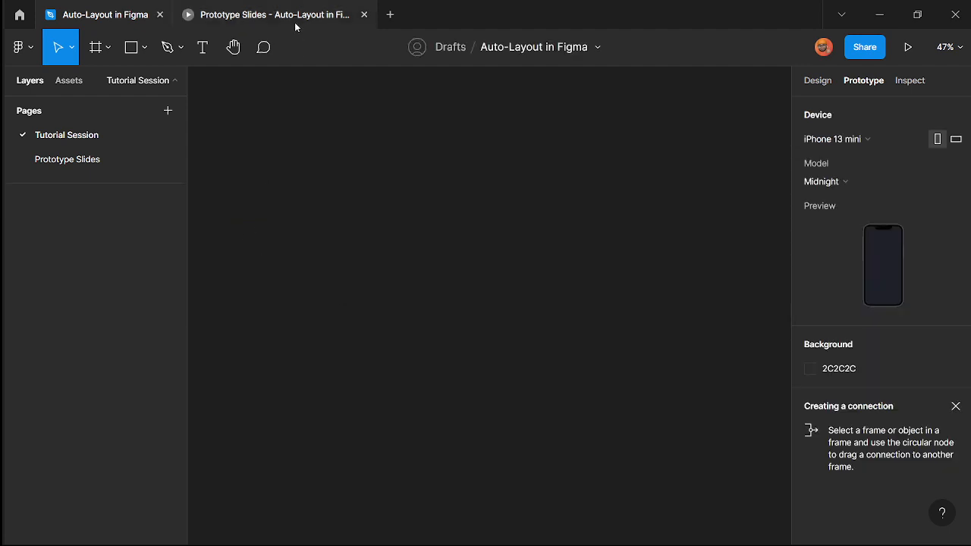
pyautogui.click(295, 25)
pyautogui.press('Right')
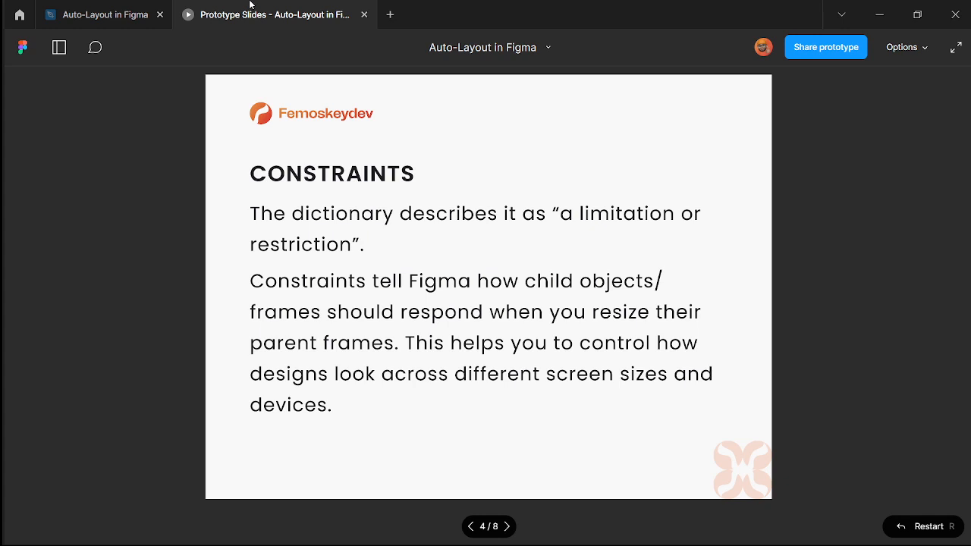
# - Return to the Auto-Layout in Figma design file and draw a new frame about 630 × 398 on the empty page
pyautogui.click(152, 9)
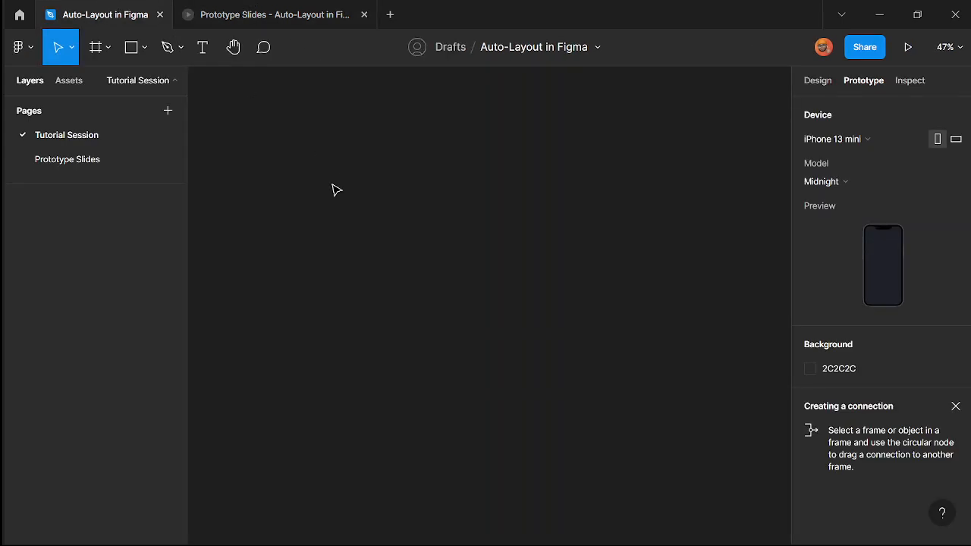
pyautogui.press('f')
pyautogui.moveTo(349, 175); pyautogui.dragTo(571, 319)
pyautogui.click(570, 315)
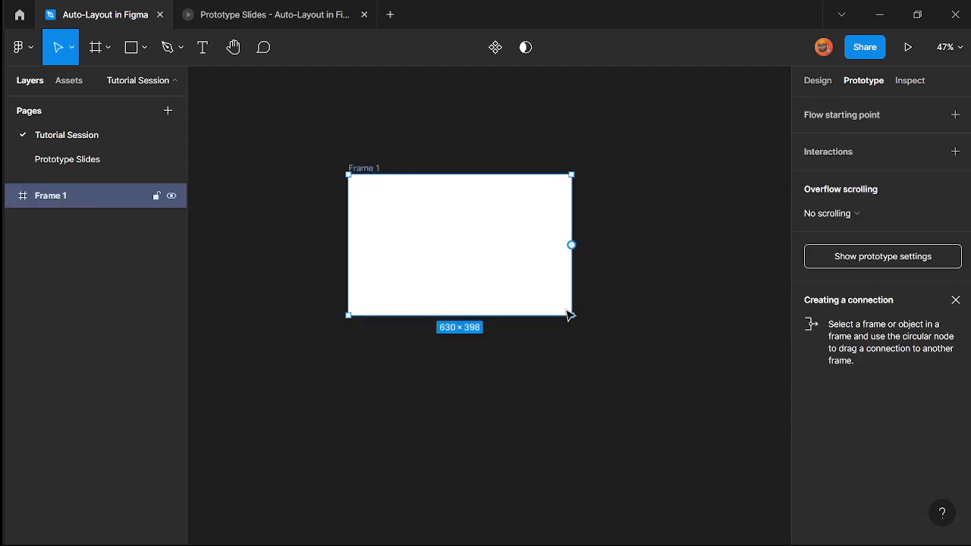
# - Apply the gray 40 color style to the new frame's fill
pyautogui.click(817, 80)
pyautogui.scroll(-2, 850, 340)
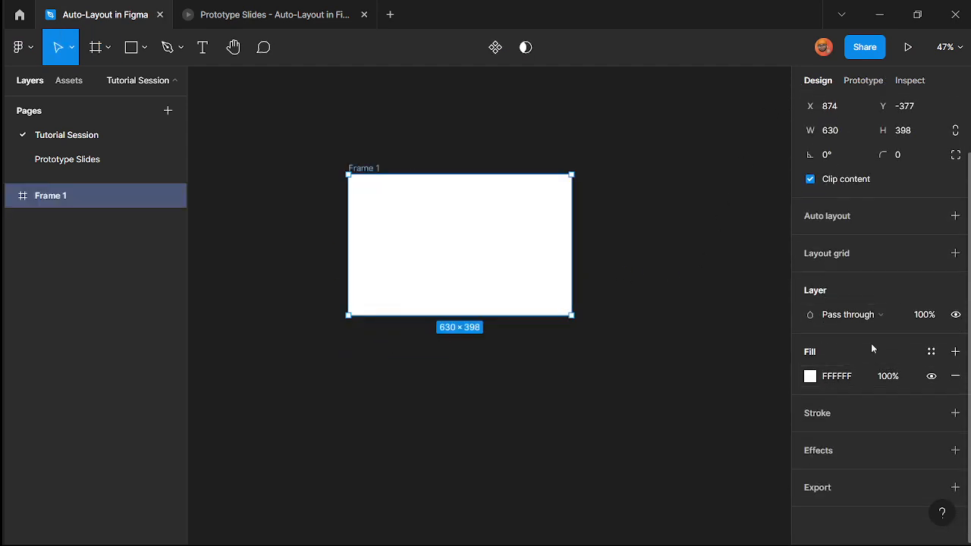
pyautogui.click(927, 349)
pyautogui.scroll(-2, 874, 402)
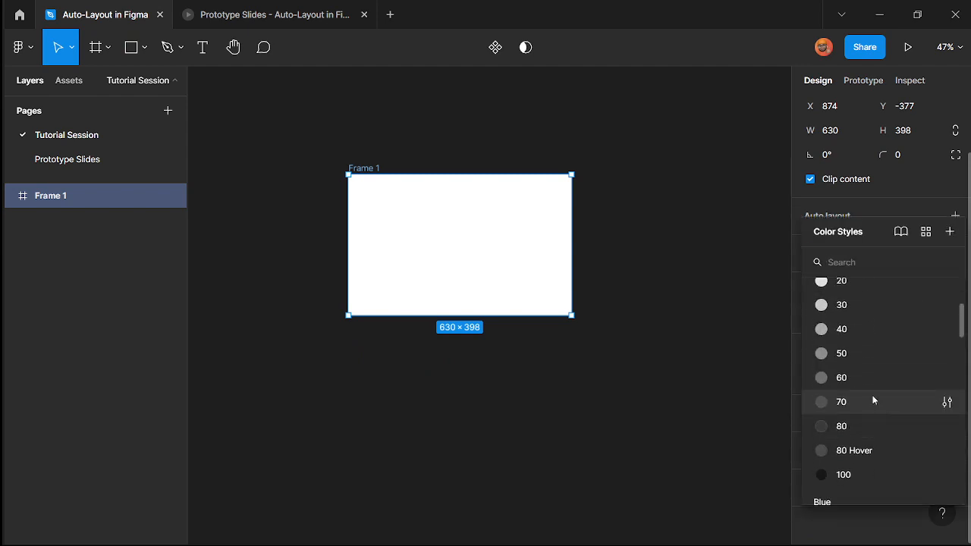
pyautogui.click(855, 327)
pyautogui.scroll(2, 453, 186)
pyautogui.click(466, 457)
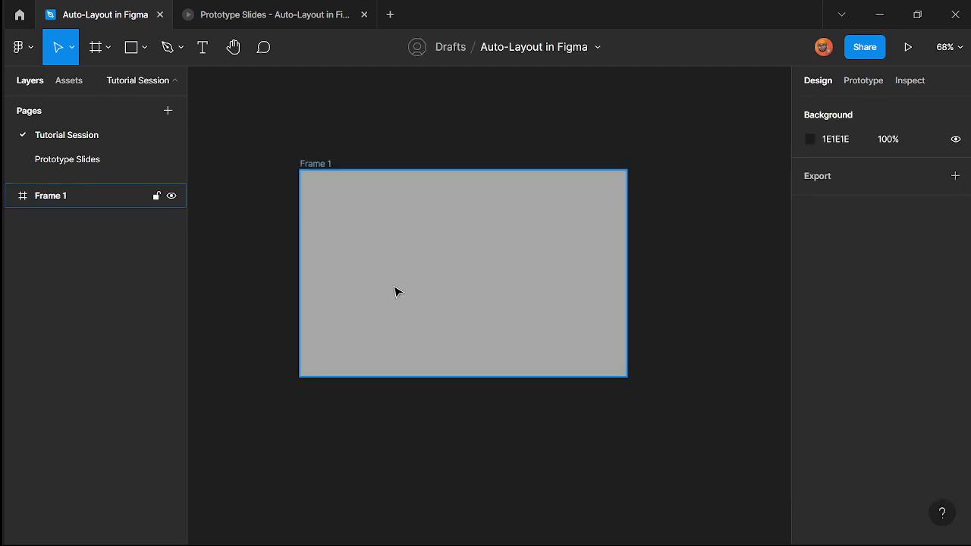
# - Change the frame's fill to the lighter gray 30 color style
pyautogui.scroll(1, 388, 222)
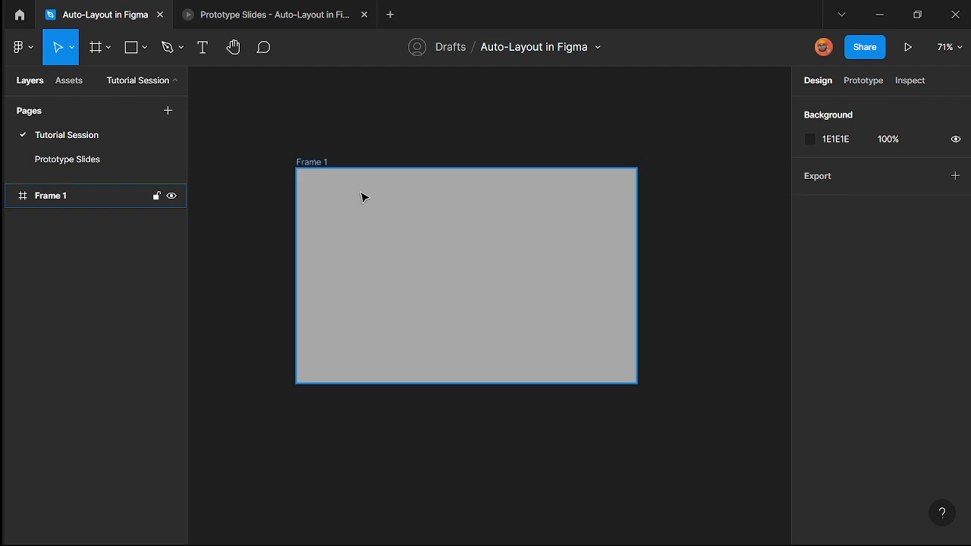
pyautogui.click(362, 195)
pyautogui.click(846, 410)
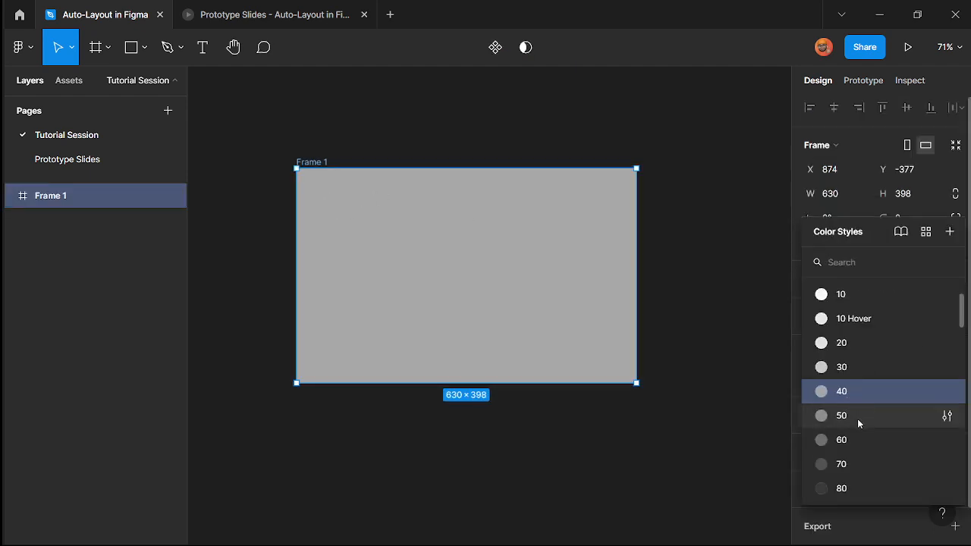
pyautogui.click(852, 370)
pyautogui.click(562, 448)
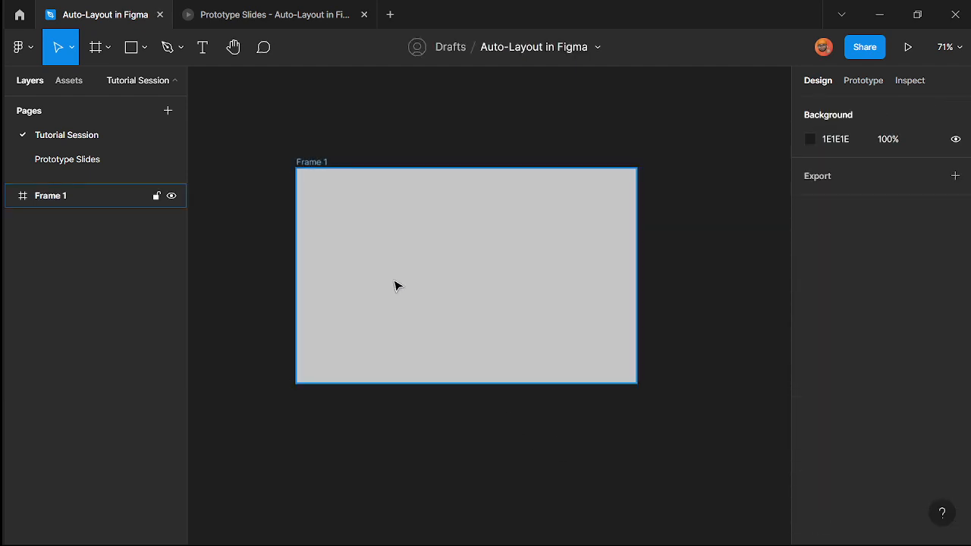
# - Draw a rectangle about 172 × 111 inside the frame near its upper-left corner
pyautogui.press('r')
pyautogui.moveTo(321, 194)
pyautogui.mouseDown()
pyautogui.moveTo(334, 243)
pyautogui.moveTo(414, 254)
pyautogui.mouseUp()
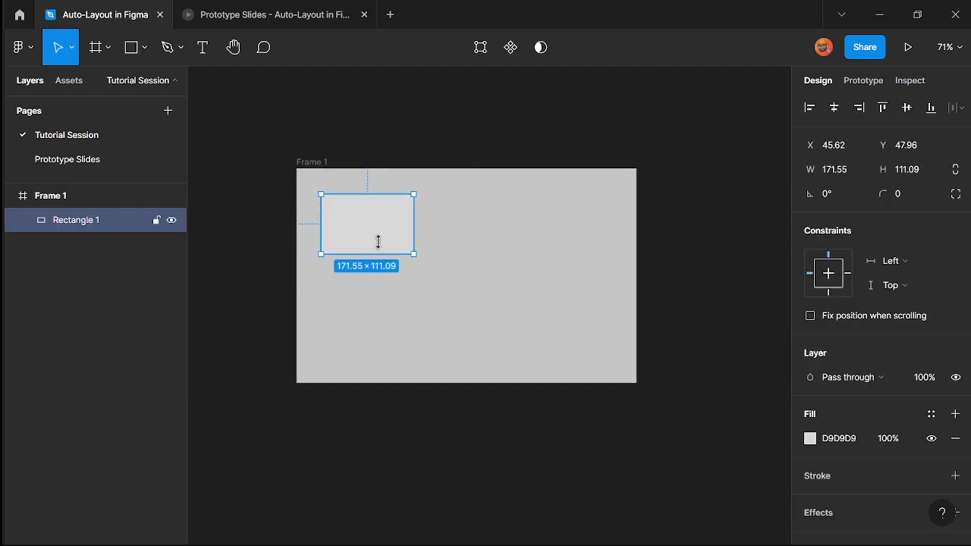
# - Rename the frame as "Main layer" and the rectangle inside it as "child oject"
pyautogui.doubleClick(61, 199)
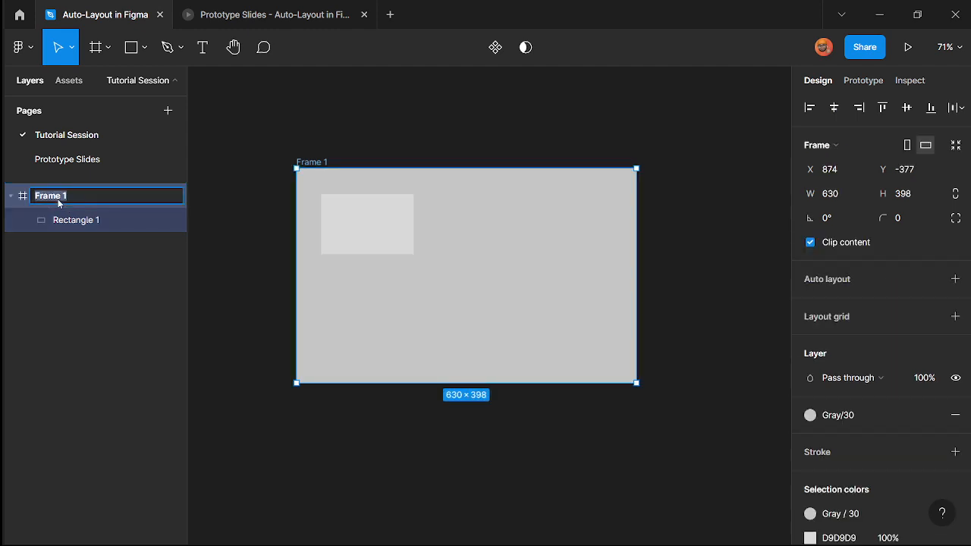
pyautogui.write('Main layer')
pyautogui.press('Return')
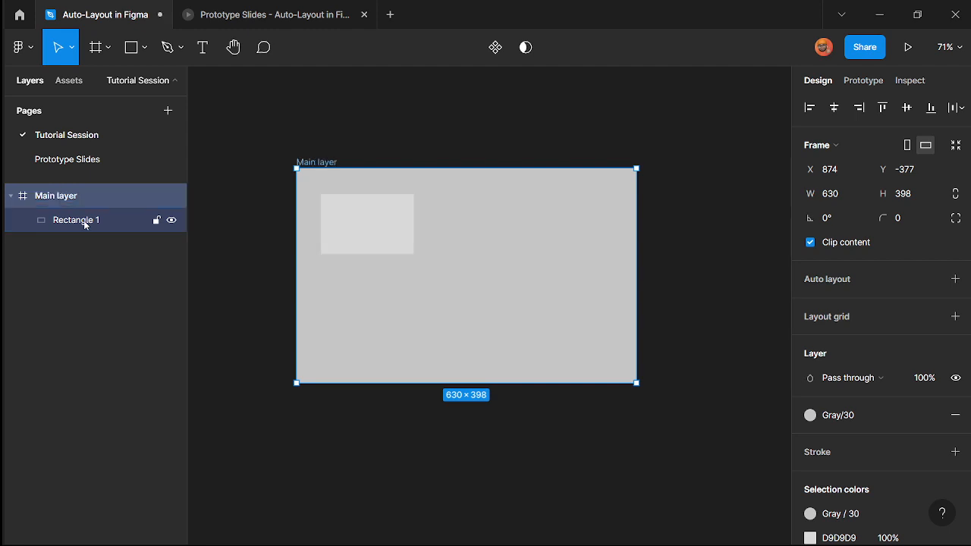
pyautogui.doubleClick(85, 222)
pyautogui.write('child o')
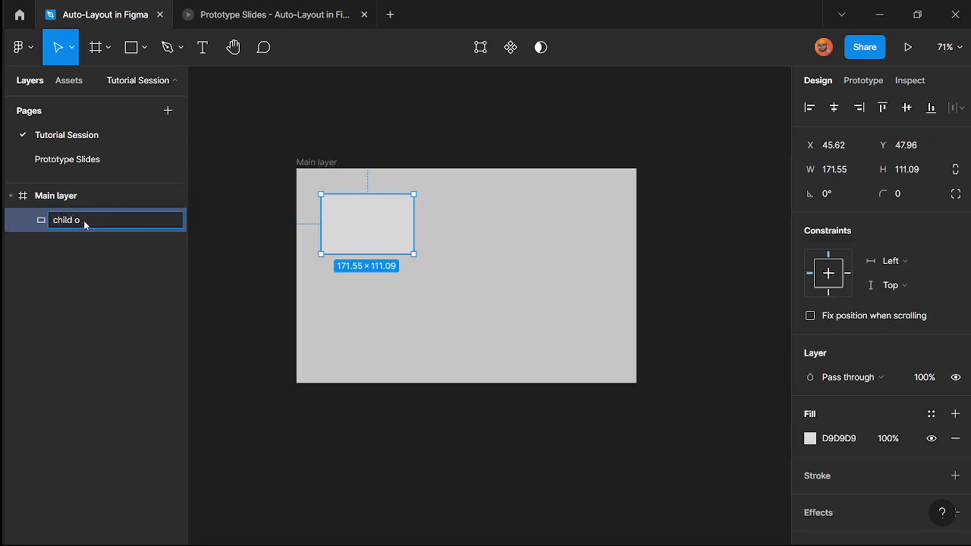
pyautogui.write('ject')
pyautogui.press('Return')
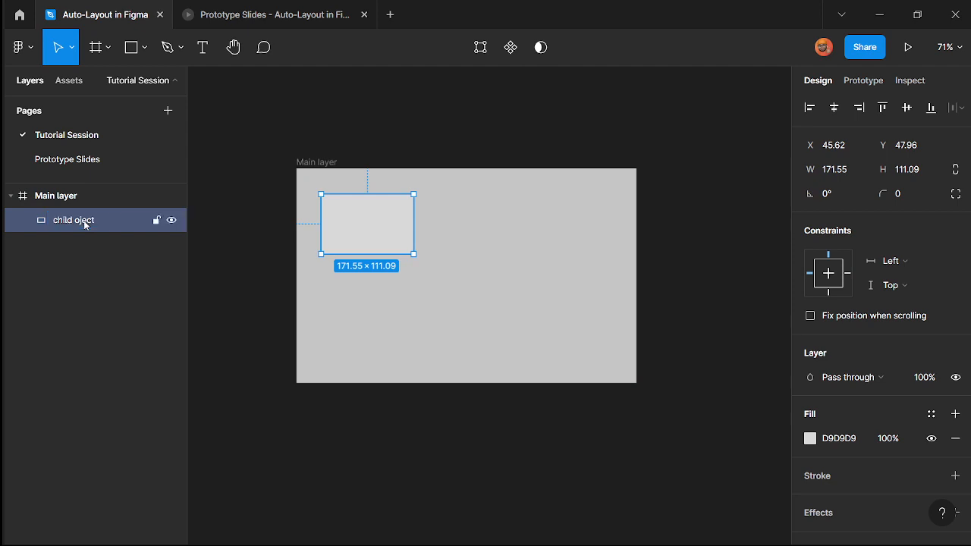
# - Widen the Main layer frame slightly from its right edge to about 647 × 398
pyautogui.click(418, 279)
pyautogui.scroll(-5, 308, 308)
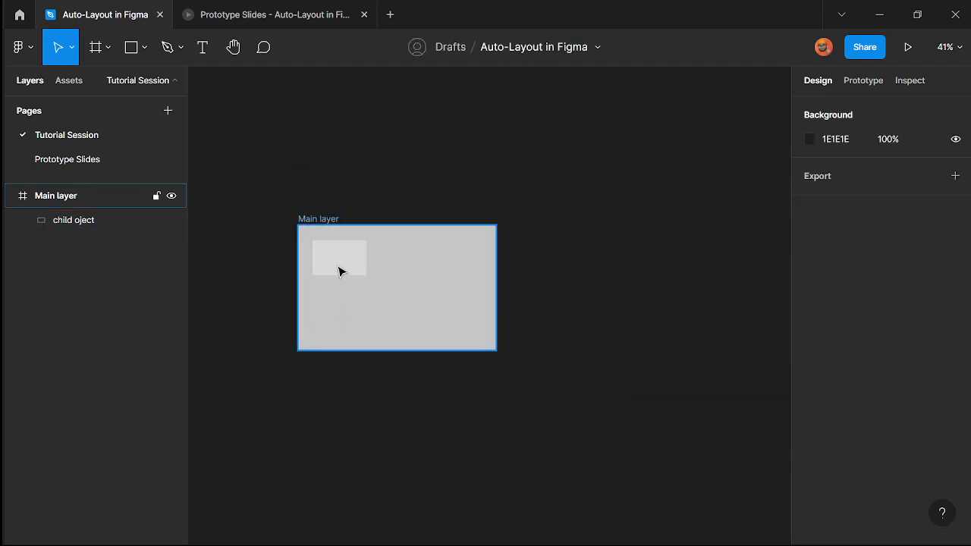
pyautogui.click(318, 219)
pyautogui.scroll(-3, 836, 267)
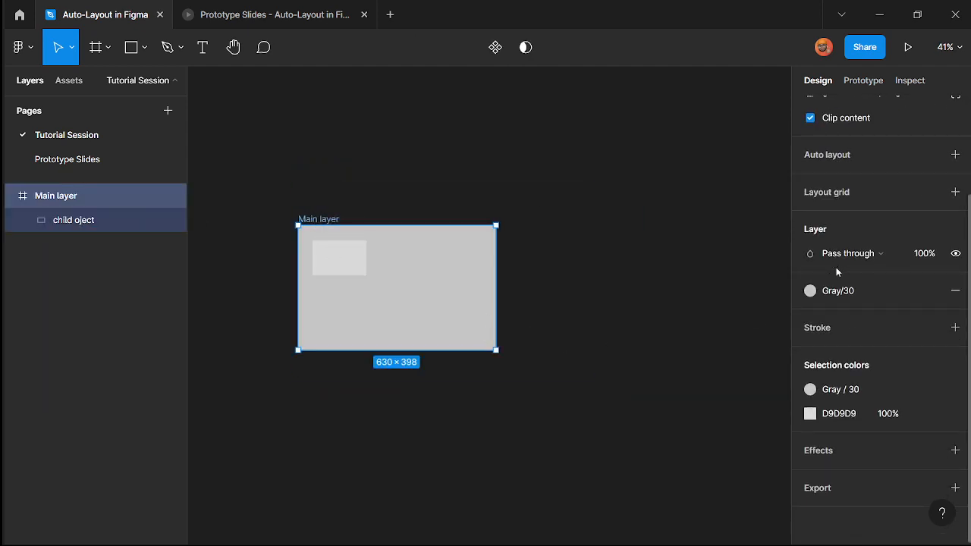
pyautogui.scroll(3, 326, 285)
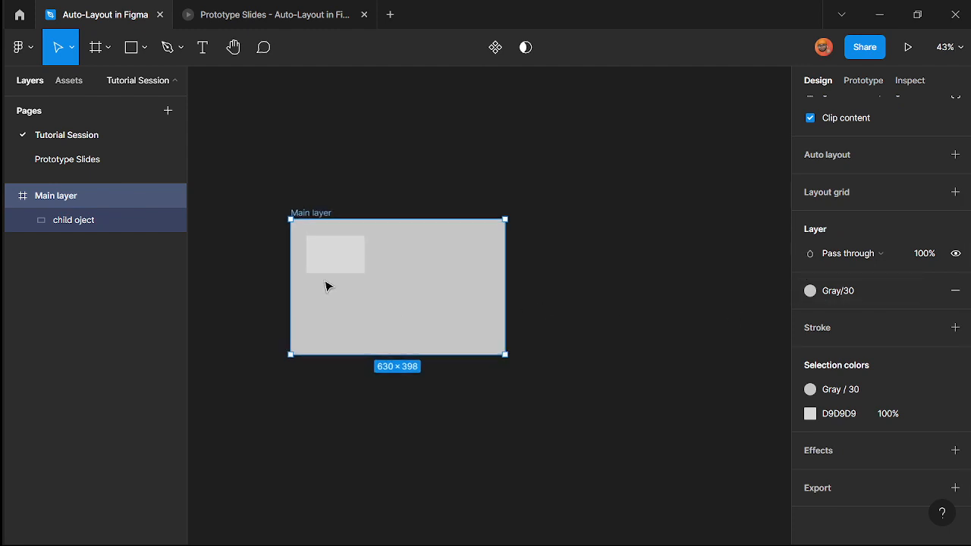
pyautogui.scroll(3, 265, 220)
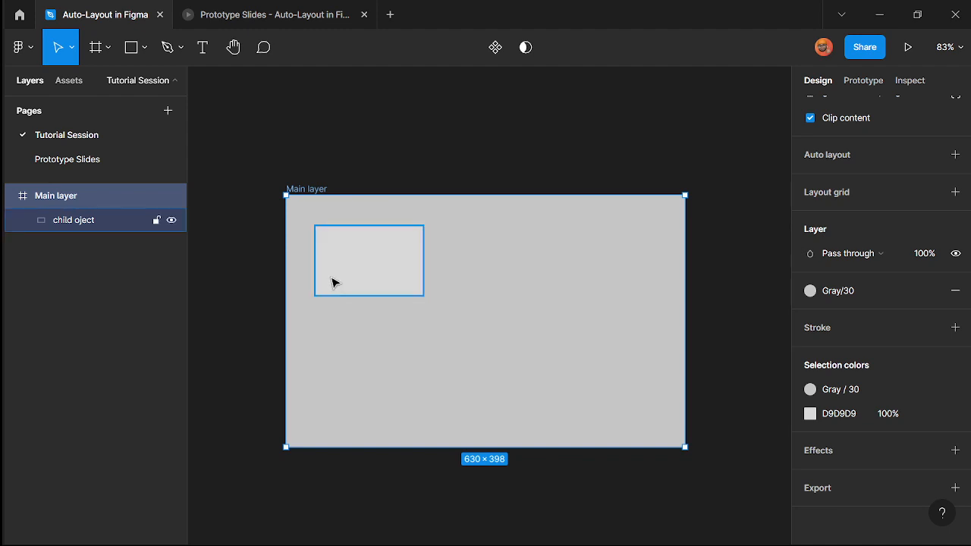
pyautogui.scroll(-3, 334, 287)
pyautogui.scroll(1, 358, 328)
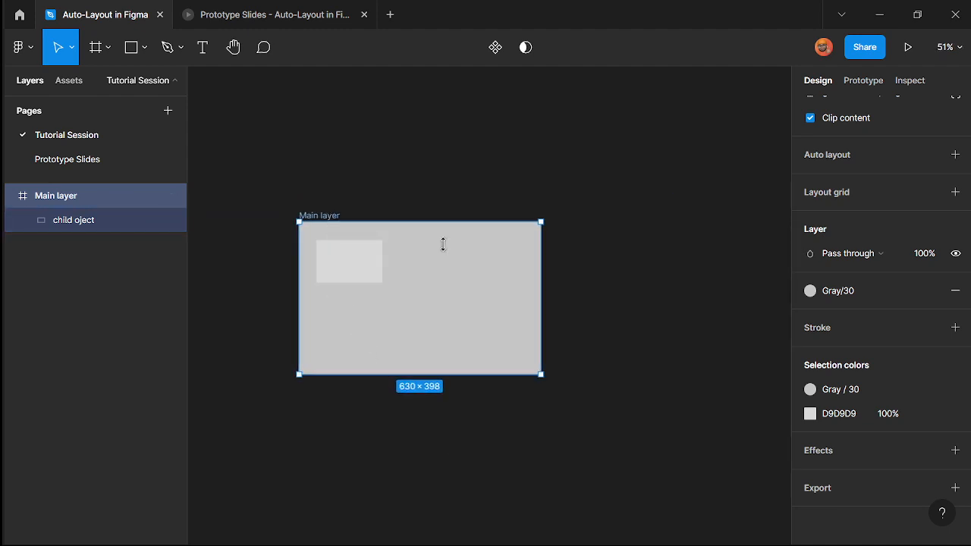
pyautogui.moveTo(541, 282); pyautogui.dragTo(548, 308)
pyautogui.scroll(3, 326, 305)
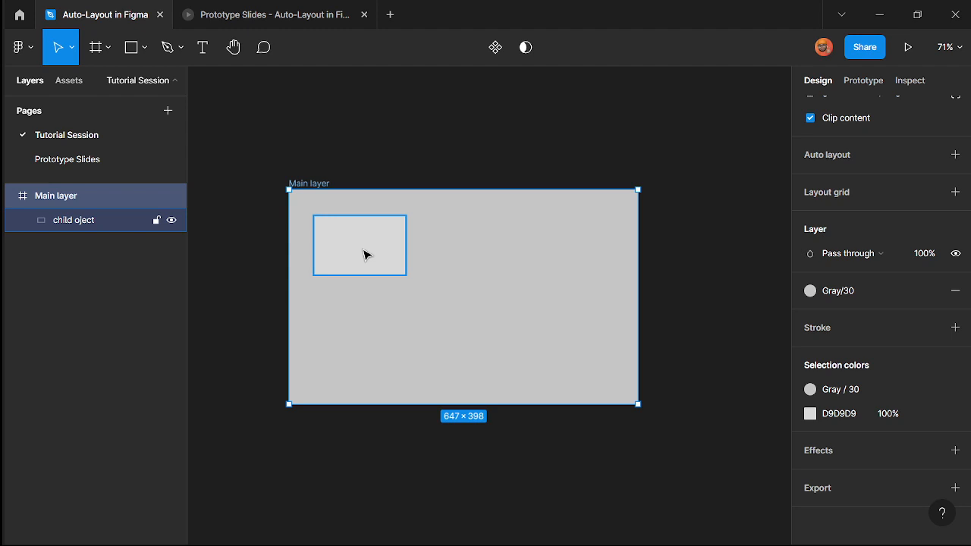
# - Select the child rectangle and look through its horizontal and vertical constraint options
pyautogui.scroll(1, 351, 239)
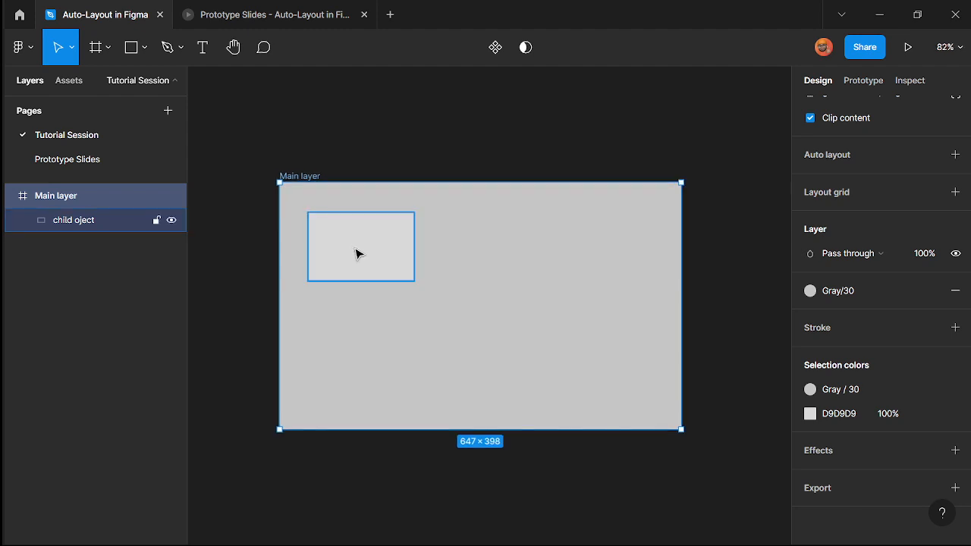
pyautogui.click(356, 252)
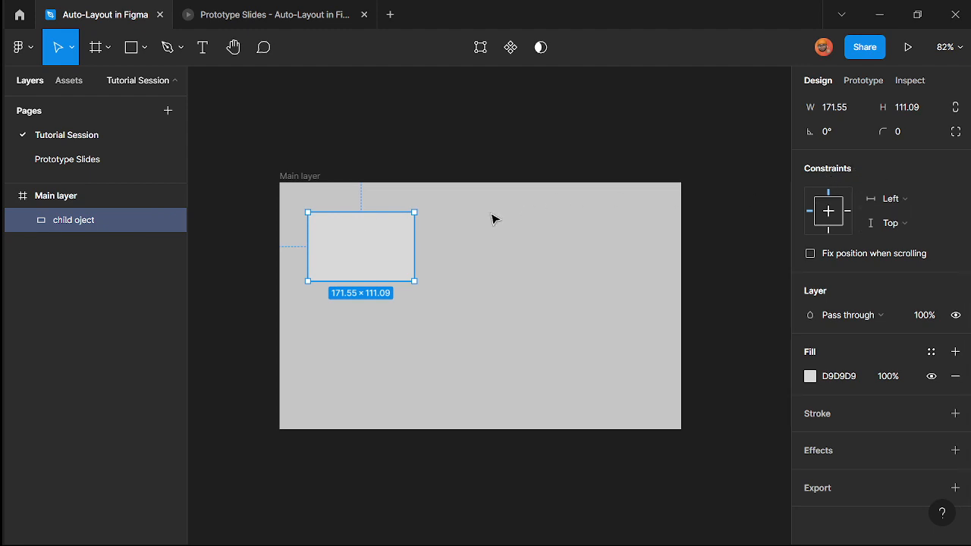
pyautogui.scroll(3, 318, 225)
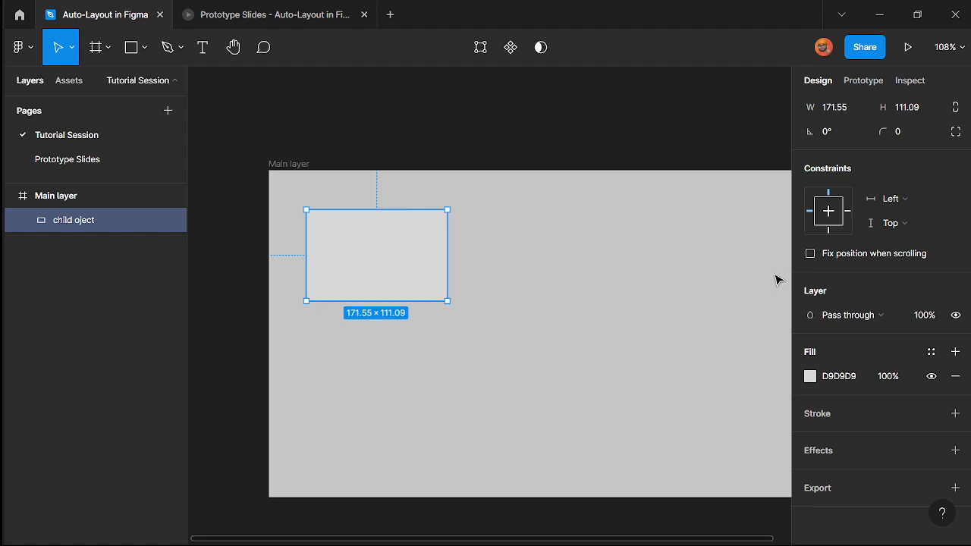
pyautogui.click(901, 205)
pyautogui.click(902, 193)
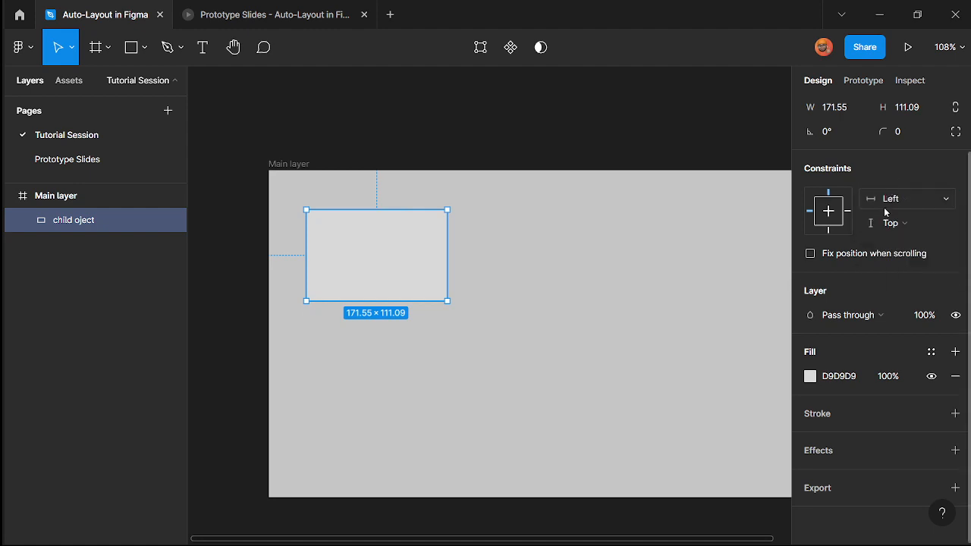
pyautogui.click(889, 221)
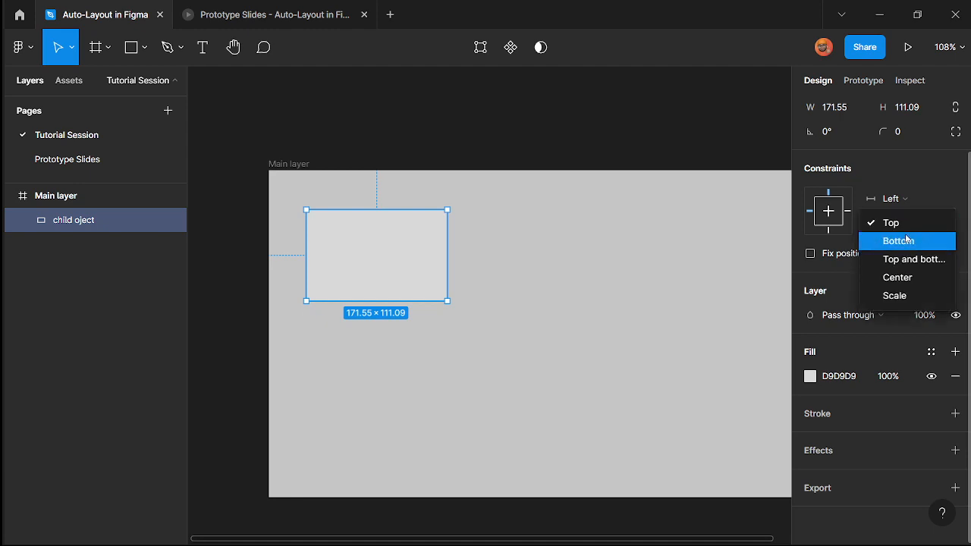
pyautogui.click(894, 185)
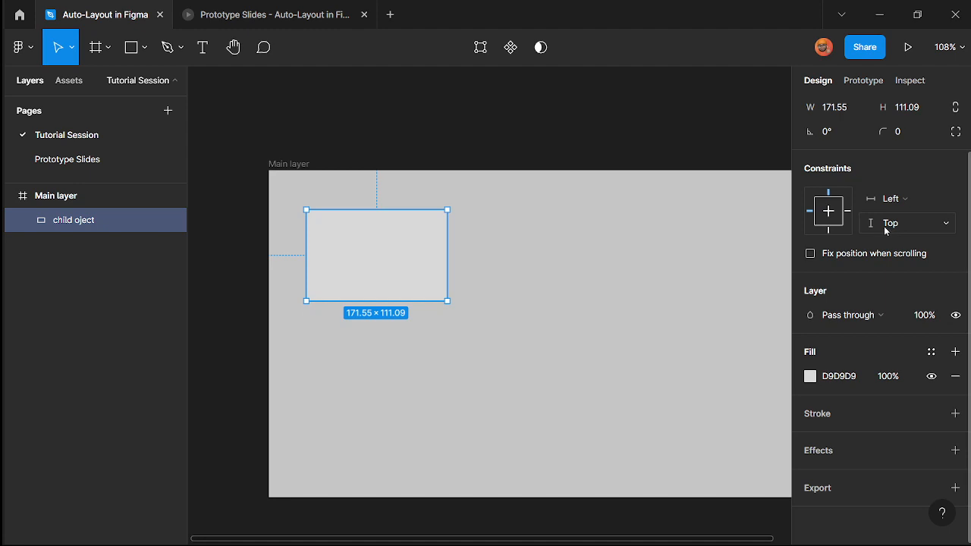
# - Narrow the Main layer frame from its right edge to about 554 wide to test the child's constraints
pyautogui.scroll(-3, 532, 277)
pyautogui.scroll(2, 440, 257)
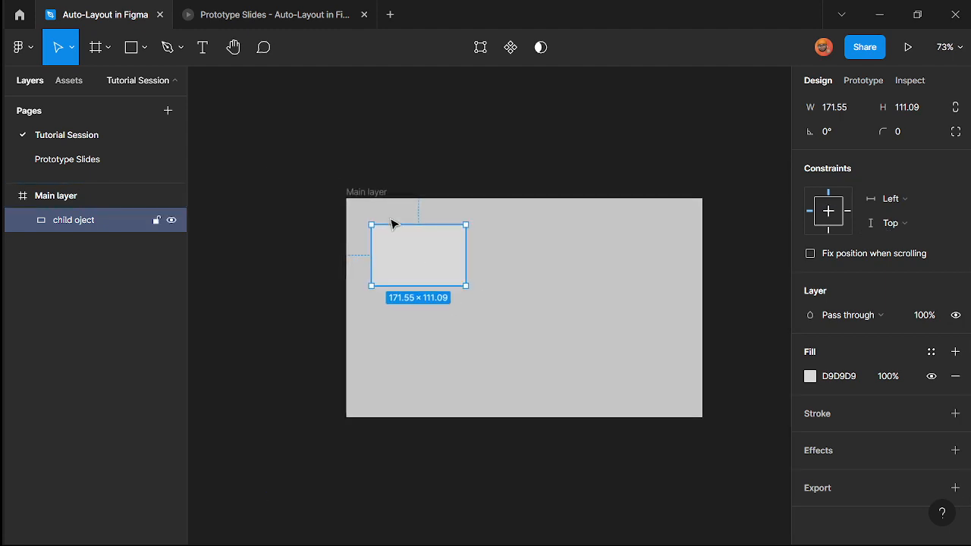
pyautogui.click(368, 194)
pyautogui.moveTo(706, 248); pyautogui.dragTo(651, 274)
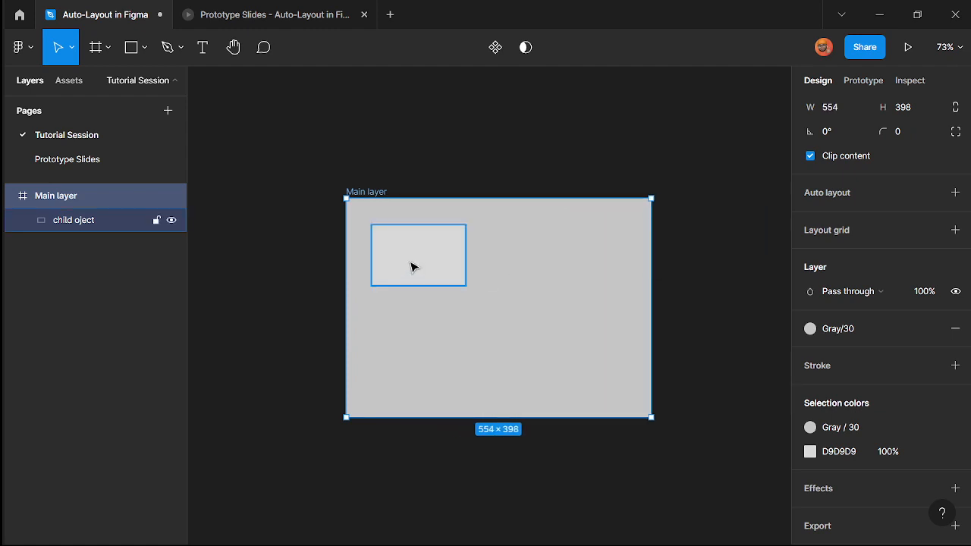
# - Narrow the Main layer frame from its left edge to about 469 wide
pyautogui.scroll(-3, 501, 318)
pyautogui.scroll(1, 414, 331)
pyautogui.moveTo(414, 331); pyautogui.dragTo(445, 323)
pyautogui.scroll(2, 585, 369)
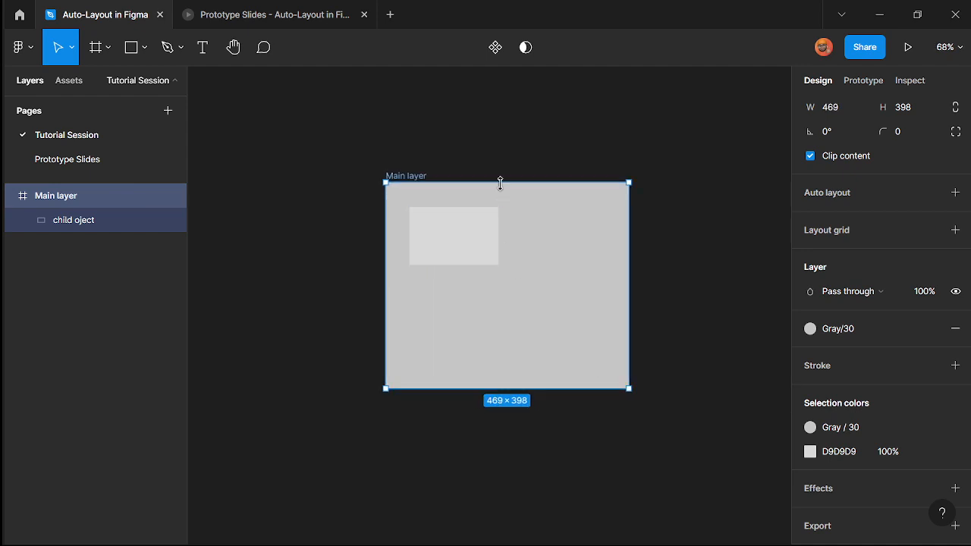
# - Shorten the Main layer frame from its top and bottom edges to a height of about 354
pyautogui.moveTo(500, 183)
pyautogui.mouseDown()
pyautogui.moveTo(511, 121)
pyautogui.moveTo(515, 189)
pyautogui.mouseUp()
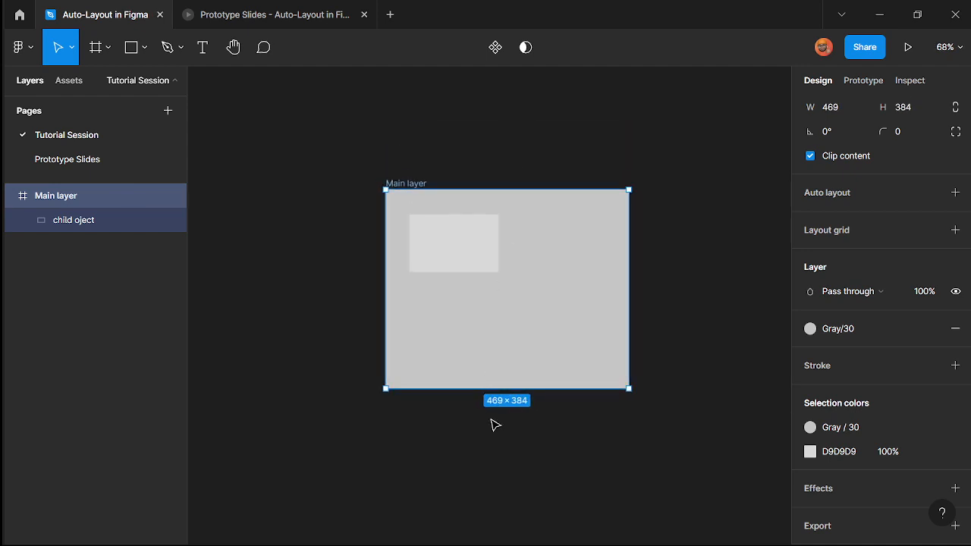
pyautogui.moveTo(493, 390); pyautogui.dragTo(522, 373)
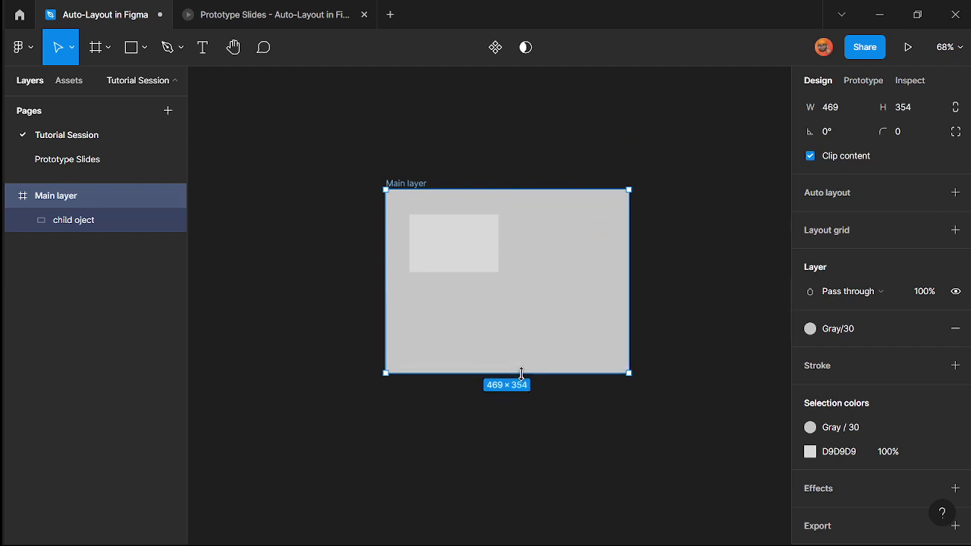
pyautogui.scroll(1, 638, 186)
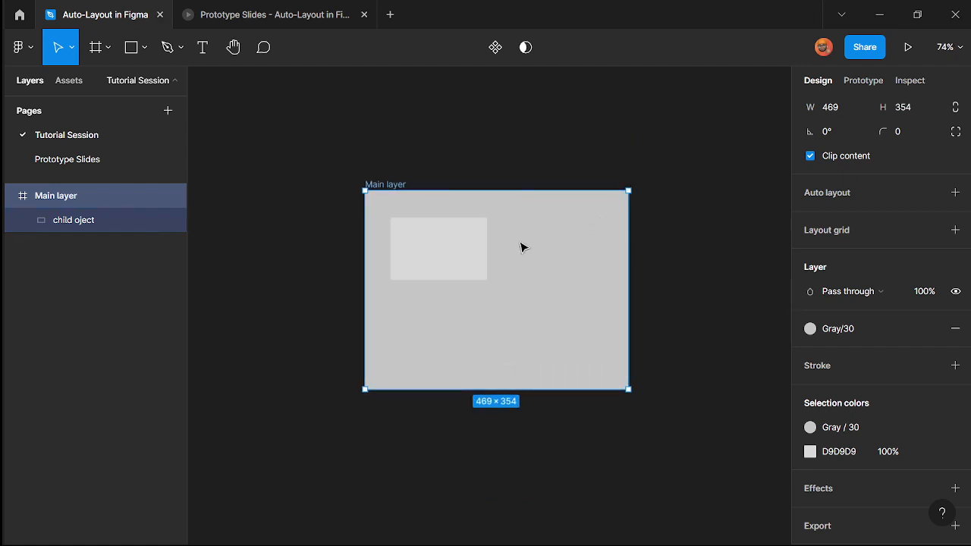
pyautogui.scroll(2, 500, 258)
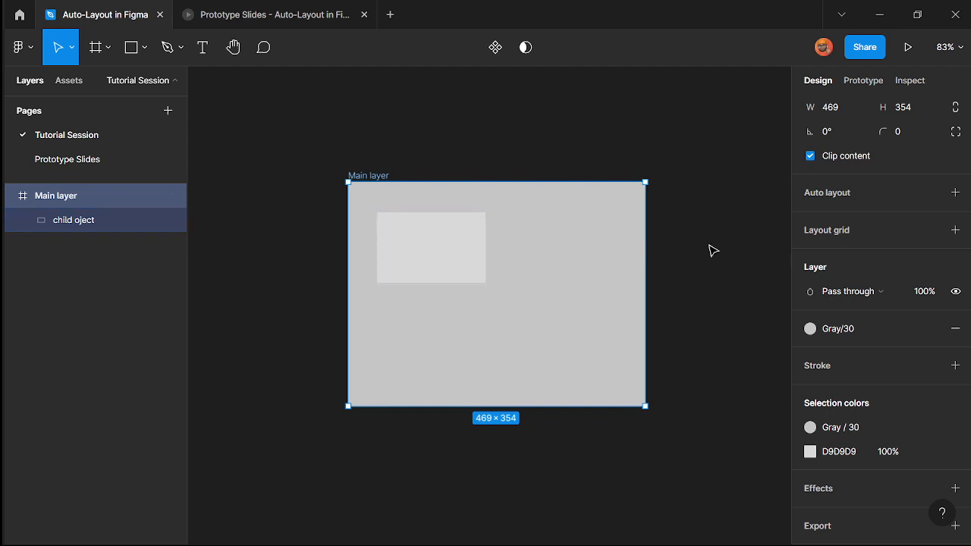
pyautogui.scroll(5, 865, 220)
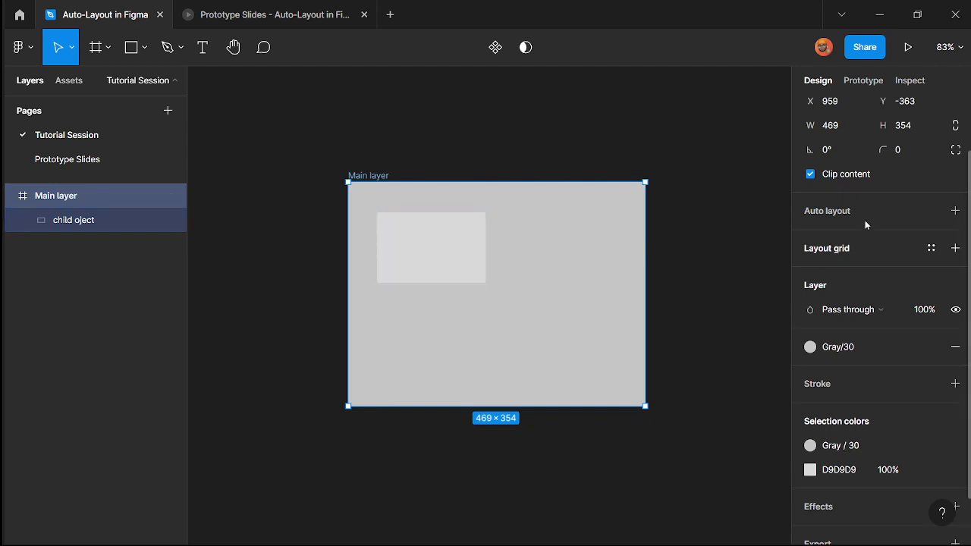
# - Set the child object's horizontal constraint to Right and widen the Main layer frame from its right edge to about 494
pyautogui.click(456, 256)
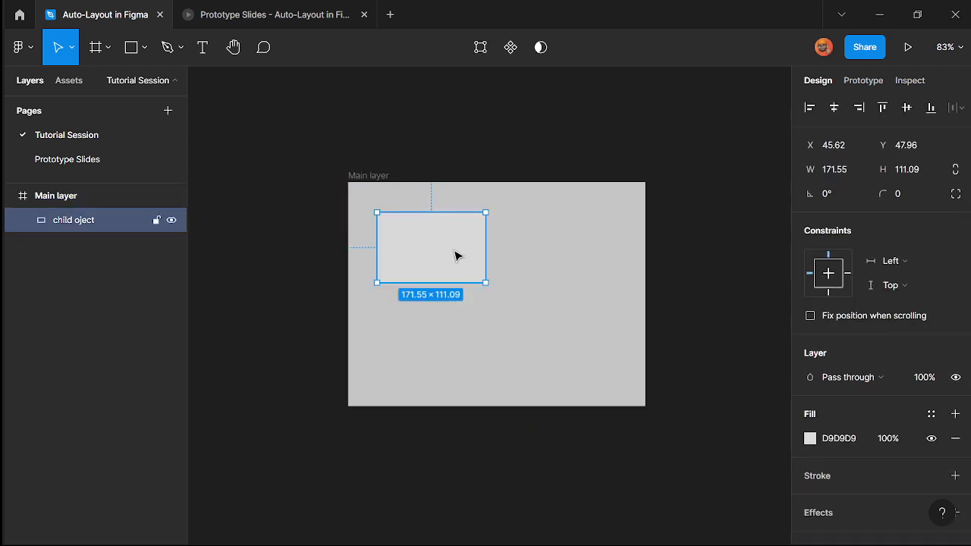
pyautogui.click(888, 261)
pyautogui.click(894, 279)
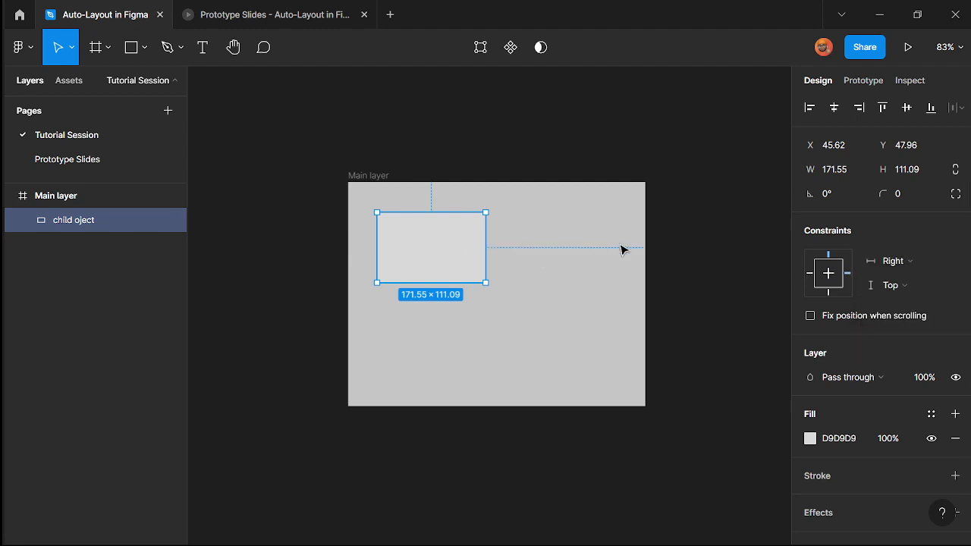
pyautogui.click(345, 177)
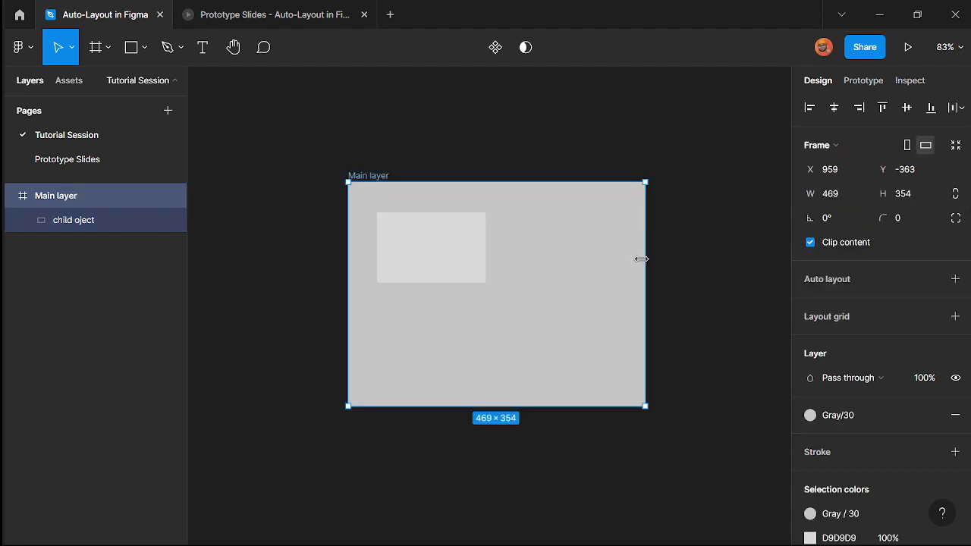
pyautogui.moveTo(641, 259); pyautogui.dragTo(660, 264)
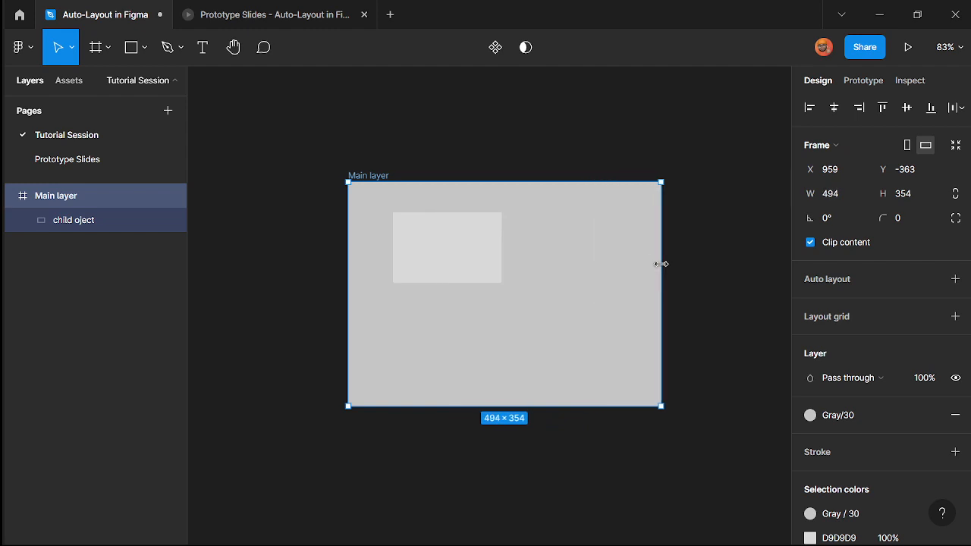
# - Move the child object near the frame's upper-right corner and narrow the Main layer frame from its right edge to about 458
pyautogui.moveTo(436, 252); pyautogui.dragTo(573, 239)
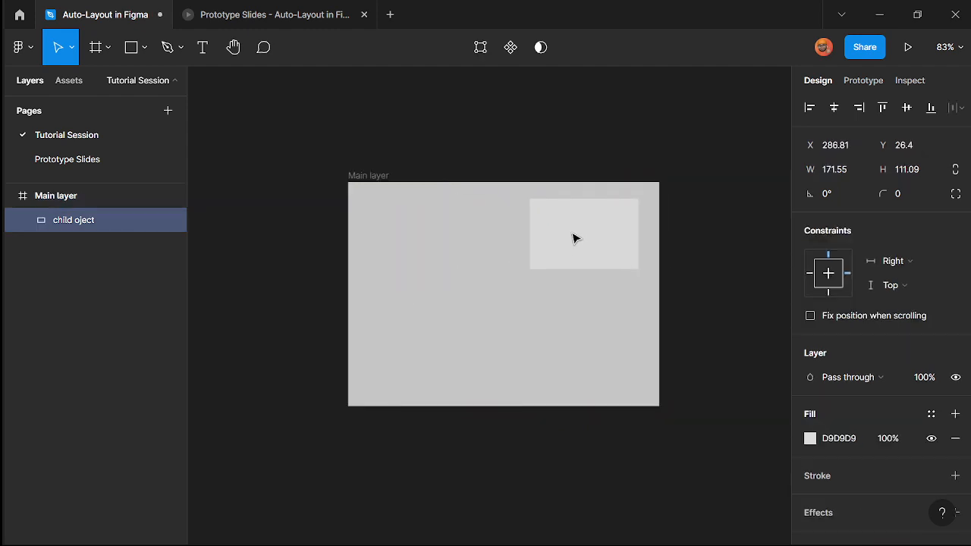
pyautogui.click(371, 176)
pyautogui.moveTo(662, 244)
pyautogui.mouseDown()
pyautogui.moveTo(765, 240)
pyautogui.moveTo(577, 235)
pyautogui.moveTo(738, 237)
pyautogui.moveTo(642, 243)
pyautogui.mouseUp()
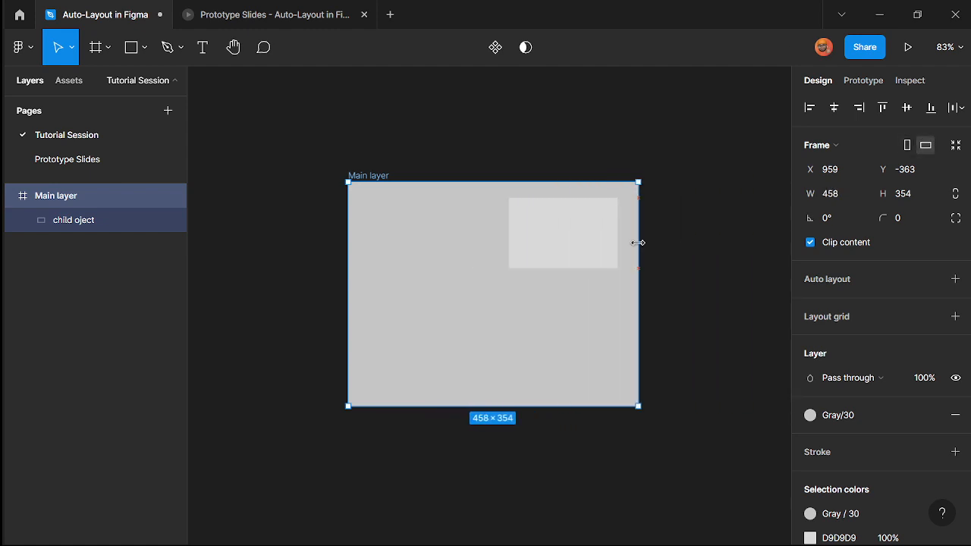
# - Set the child object's horizontal constraint to Left and right, and widen it to about 350, horizontally centered in the frame
pyautogui.click(536, 242)
pyautogui.click(914, 264)
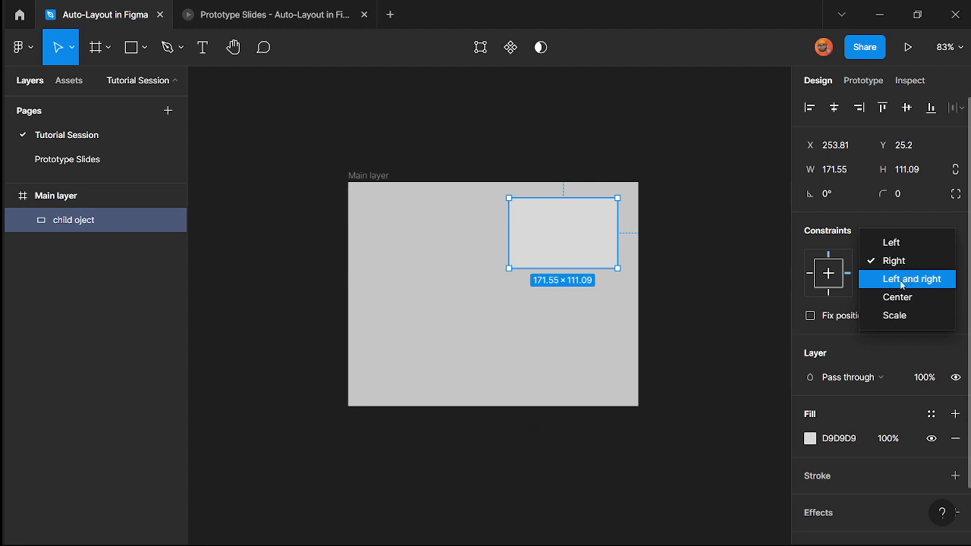
pyautogui.click(902, 284)
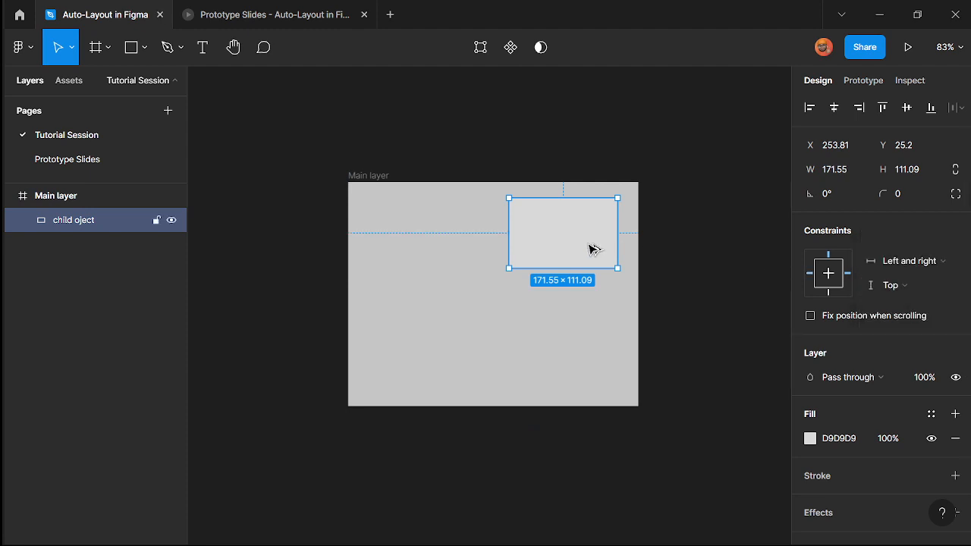
pyautogui.hotkey('alt', 'h')
pyautogui.moveTo(542, 247); pyautogui.dragTo(604, 247)
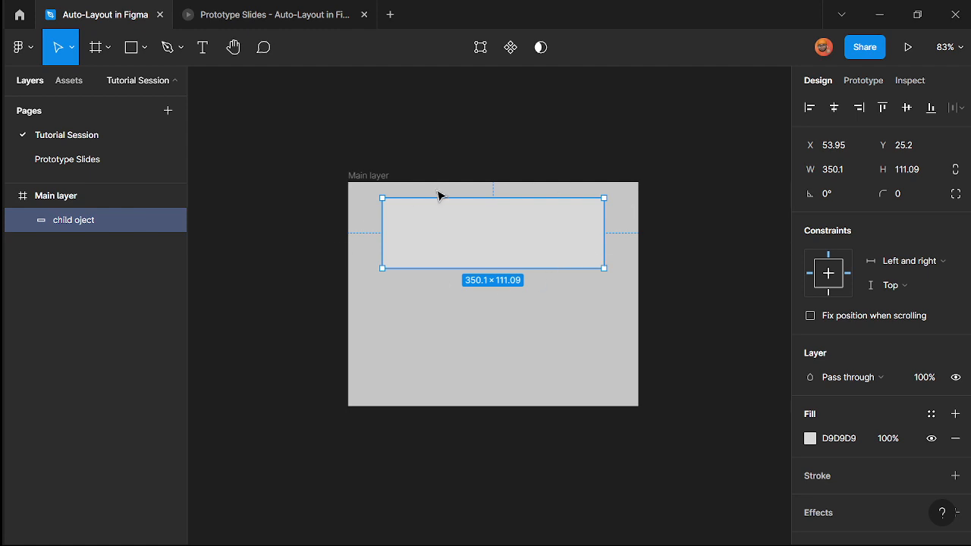
# - Narrow the Main layer frame from its right edge to about 365 to test the Left and right constraint
pyautogui.click(372, 176)
pyautogui.click(486, 237)
pyautogui.click(353, 179)
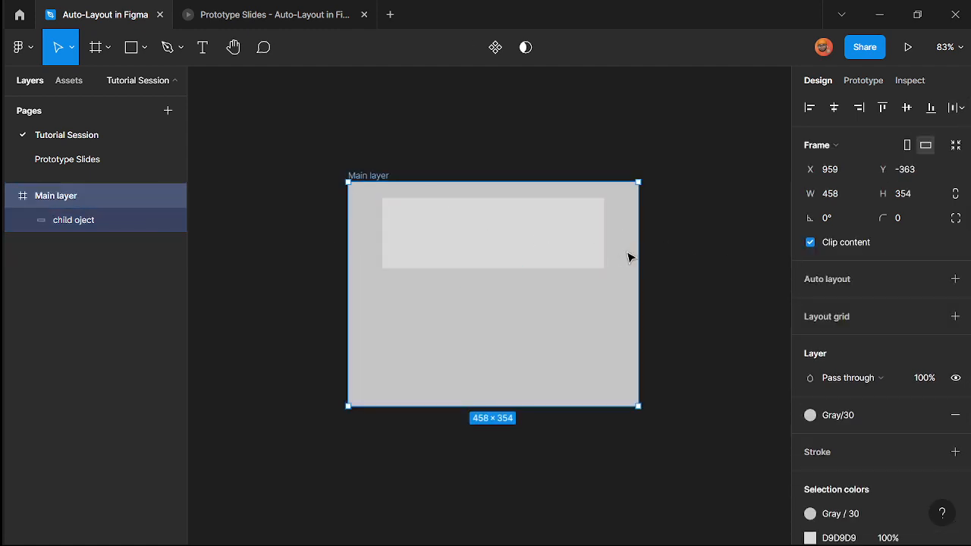
pyautogui.moveTo(639, 258); pyautogui.dragTo(581, 306)
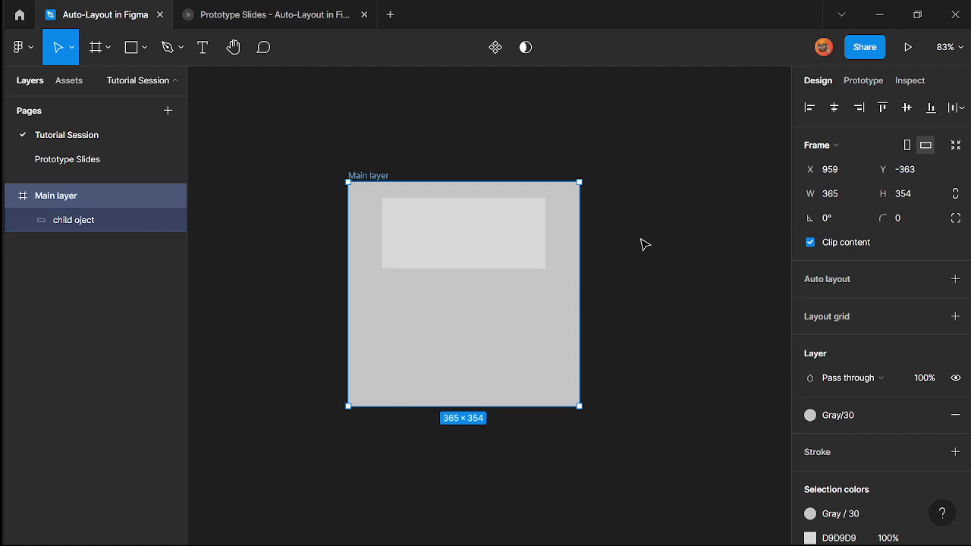
# - Set the child object's horizontal constraint to Center and widen the Main layer frame from its right edge to about 557
pyautogui.click(476, 238)
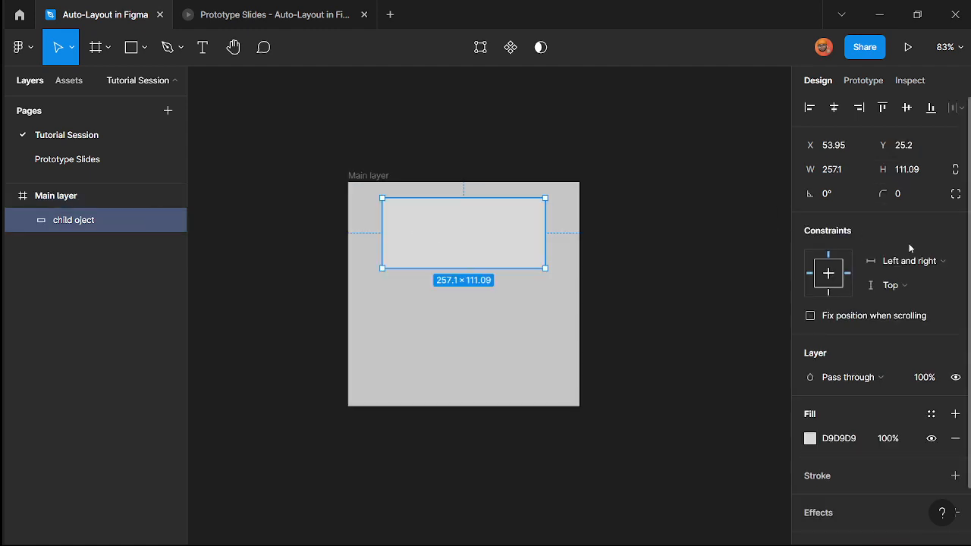
pyautogui.click(910, 258)
pyautogui.click(904, 279)
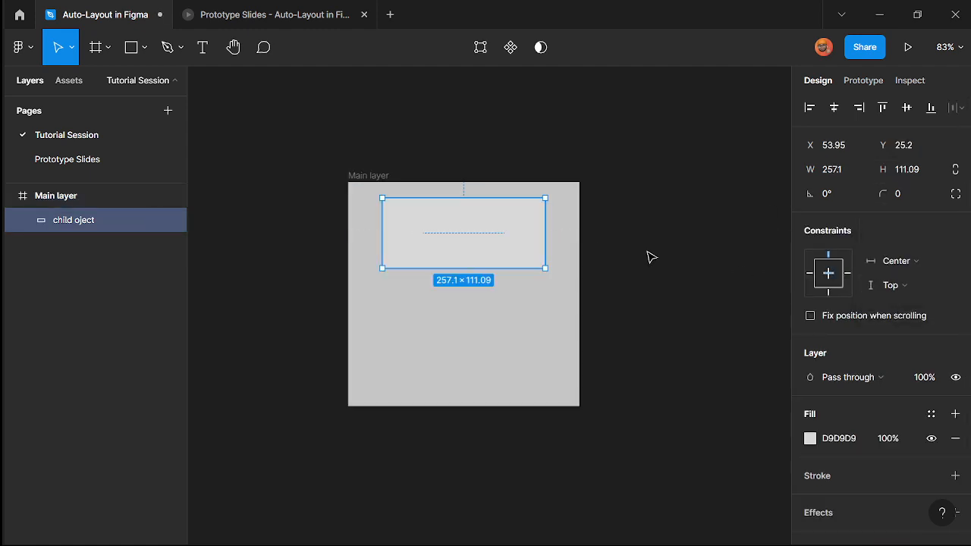
pyautogui.click(383, 176)
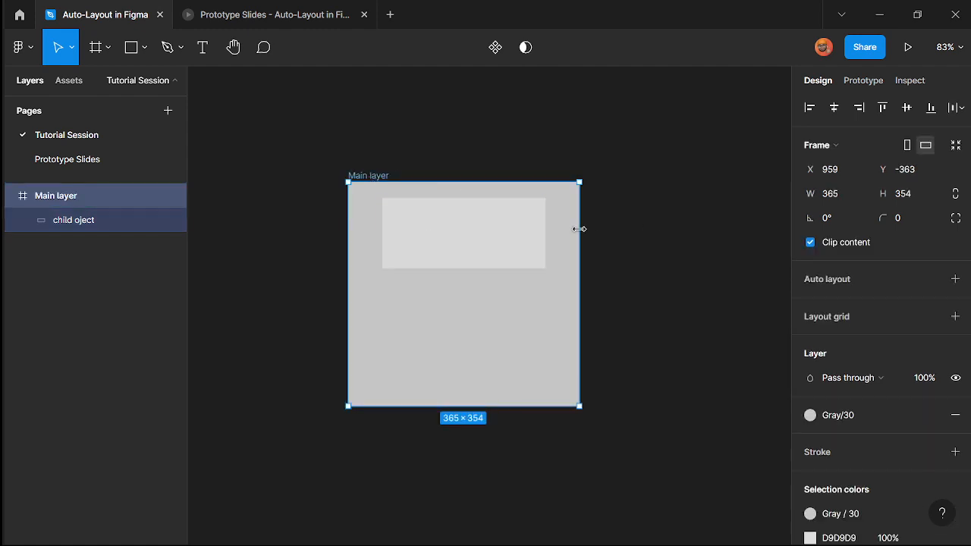
pyautogui.moveTo(580, 229); pyautogui.dragTo(625, 334)
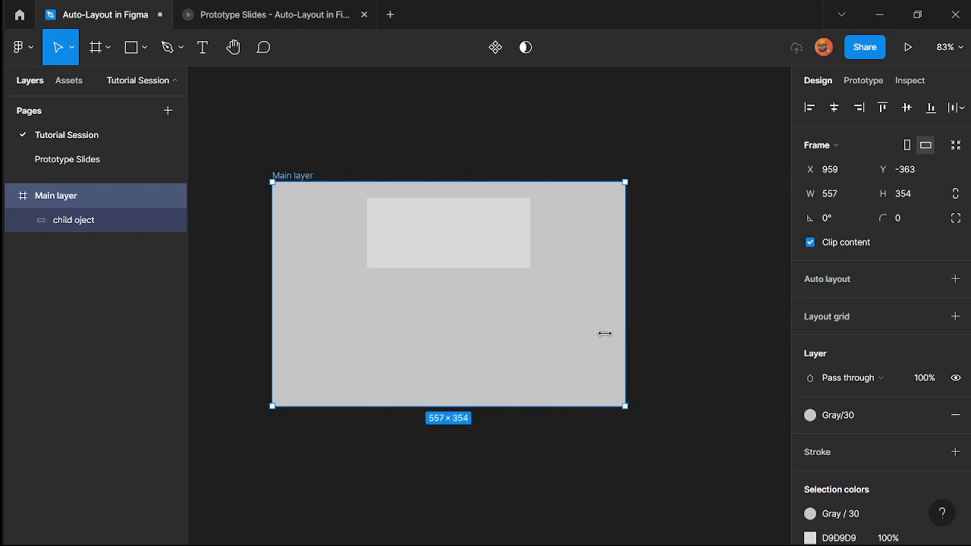
# - Set the child object's horizontal constraint to Scale
pyautogui.click(448, 232)
pyautogui.click(897, 261)
pyautogui.click(897, 276)
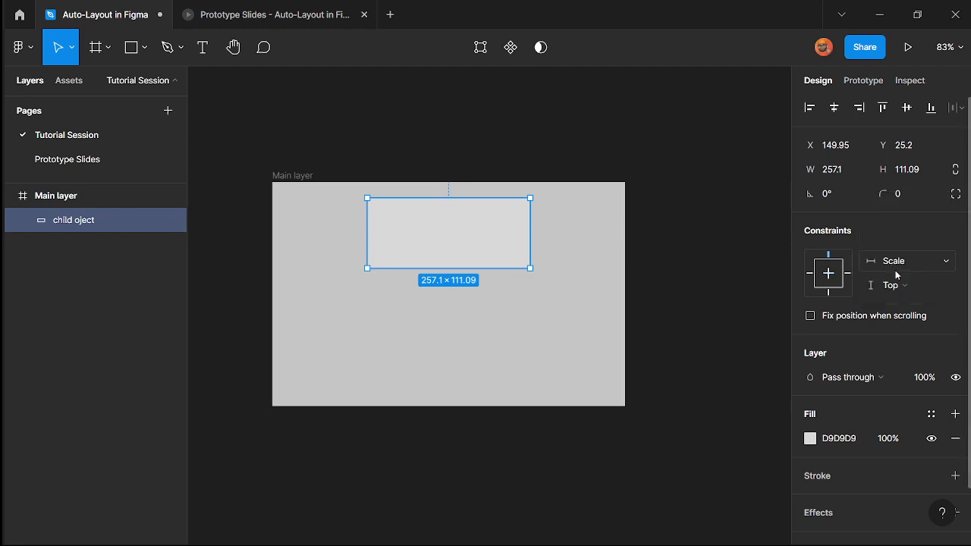
# - Test the Scale constraint by widening the Main layer frame from its right edge to about 586, then narrowing it to about 428
pyautogui.click(303, 185)
pyautogui.scroll(-2, 347, 269)
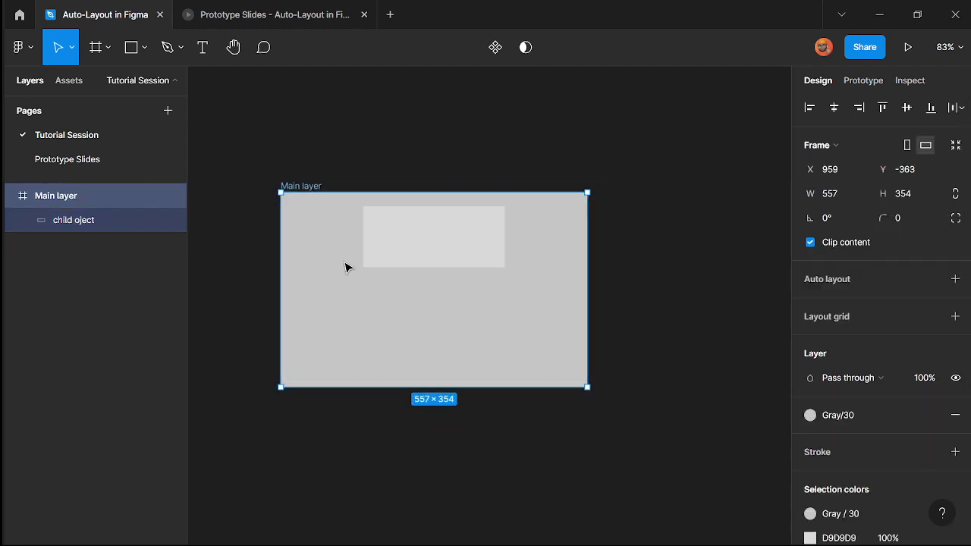
pyautogui.moveTo(584, 281); pyautogui.dragTo(603, 304)
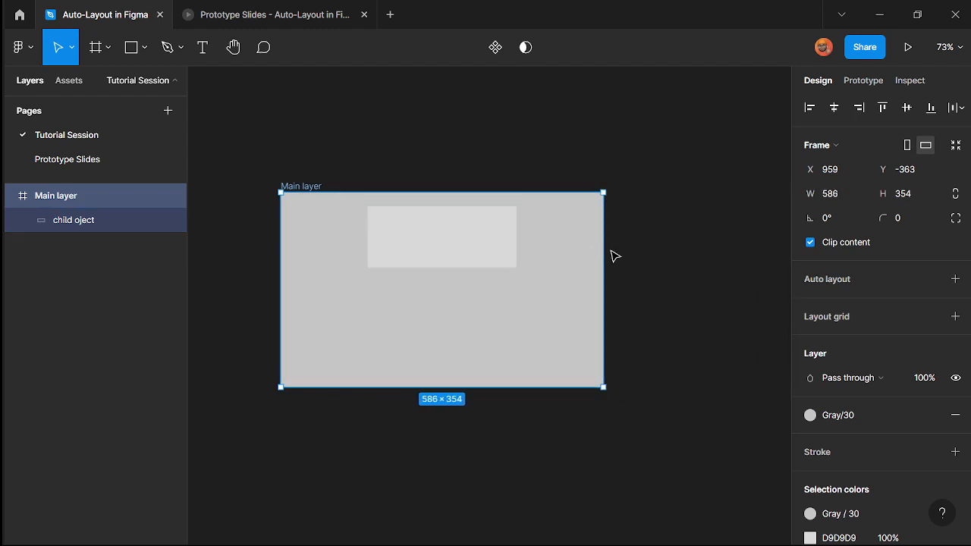
pyautogui.moveTo(602, 252); pyautogui.dragTo(517, 261)
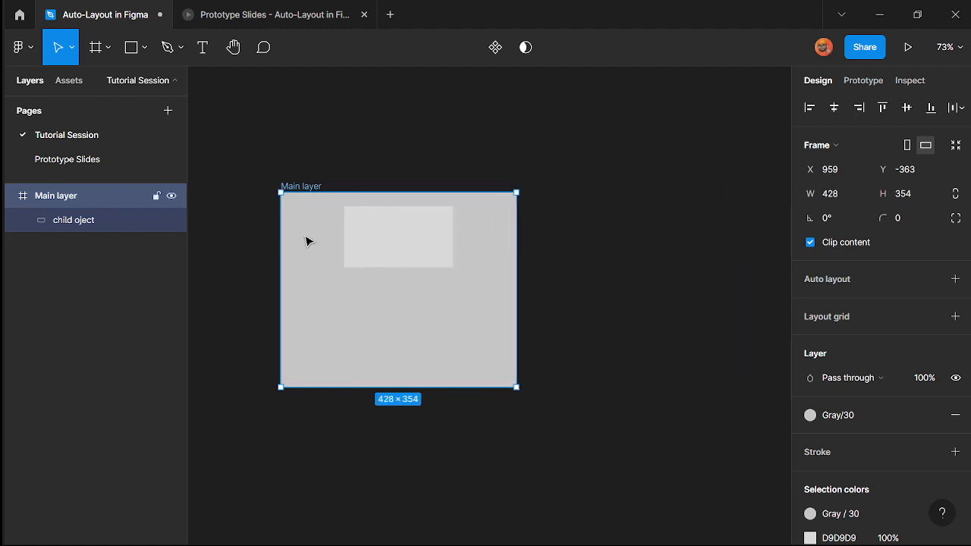
# - Shorten the Main layer frame from its bottom edge to a height of about 161
pyautogui.scroll(3, 306, 241)
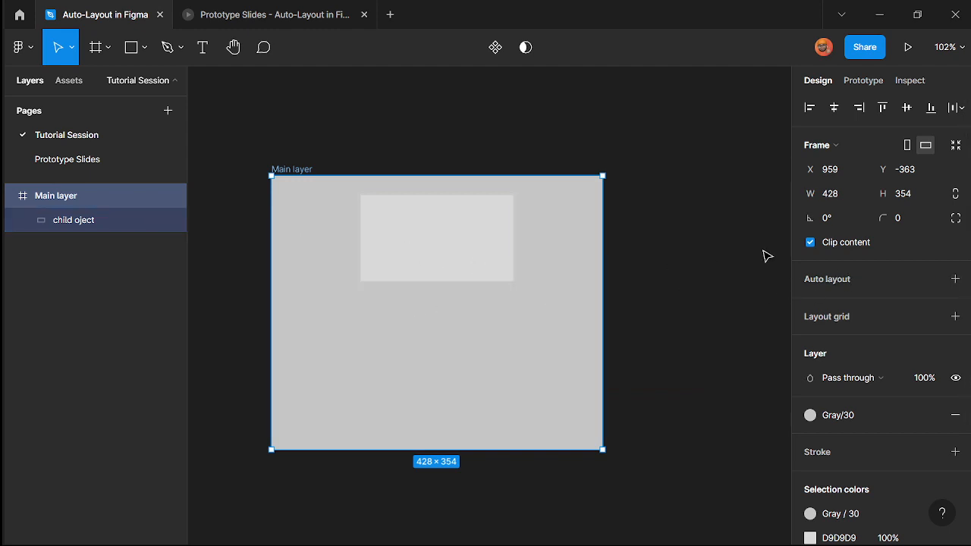
pyautogui.click(429, 241)
pyautogui.click(297, 174)
pyautogui.moveTo(446, 450); pyautogui.dragTo(469, 299)
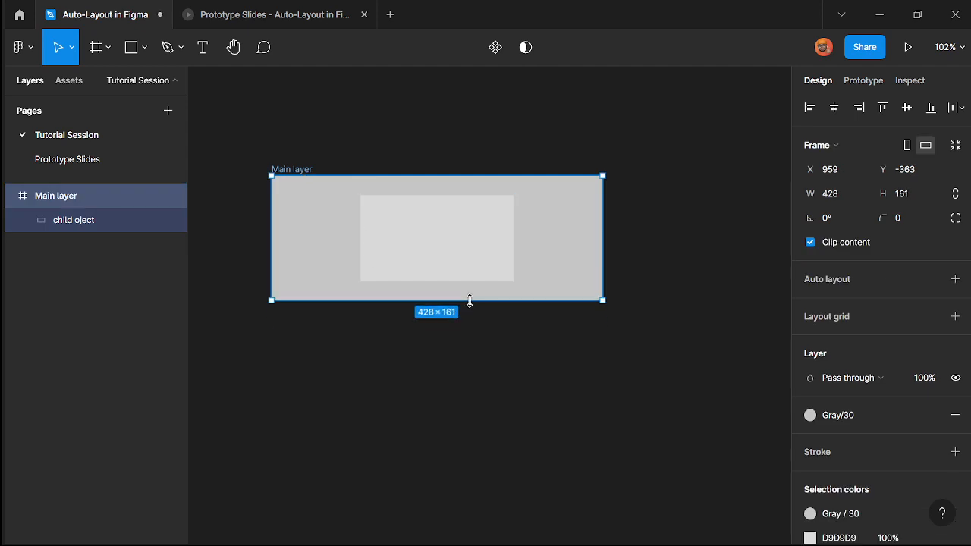
# - Choose Top as the child object's vertical constraint
pyautogui.click(446, 250)
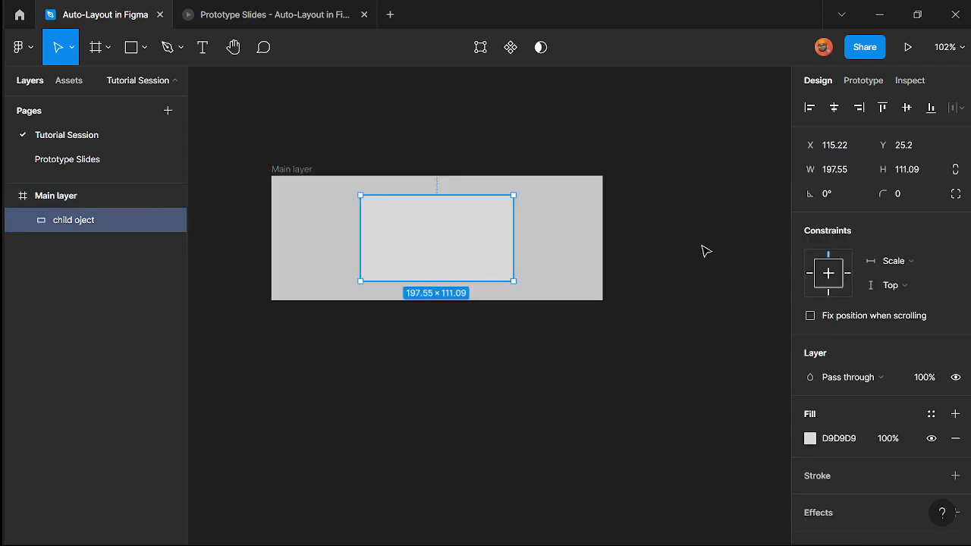
pyautogui.click(902, 286)
pyautogui.click(904, 287)
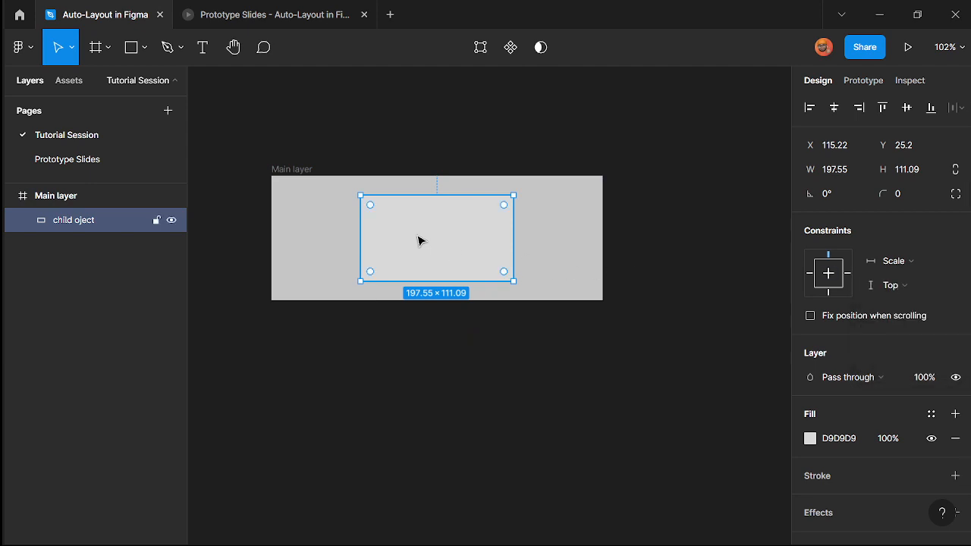
# - Extend the Main layer frame's bottom edge to a height of about 374, and its top edge to about 415
pyautogui.click(301, 171)
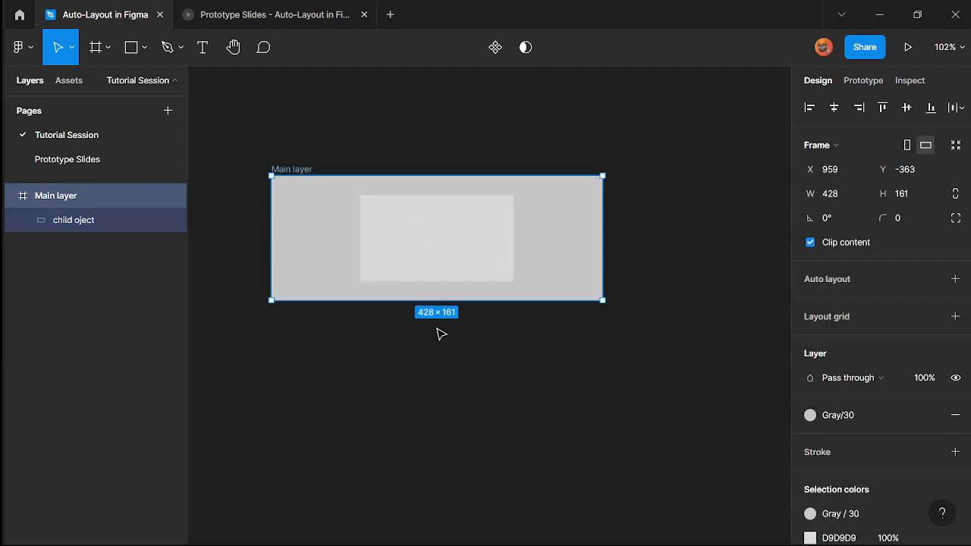
pyautogui.scroll(-3, 440, 339)
pyautogui.moveTo(436, 310); pyautogui.dragTo(480, 429)
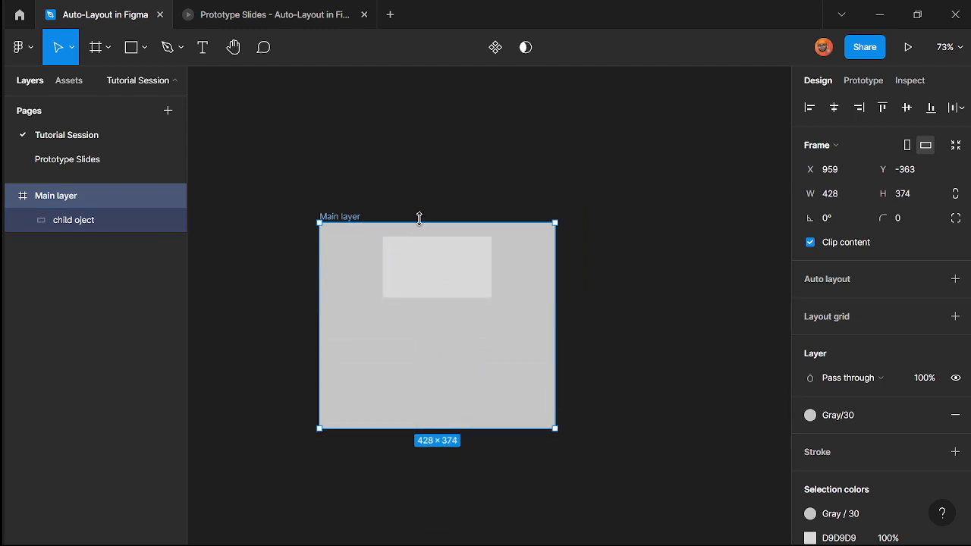
pyautogui.moveTo(418, 222); pyautogui.dragTo(471, 200)
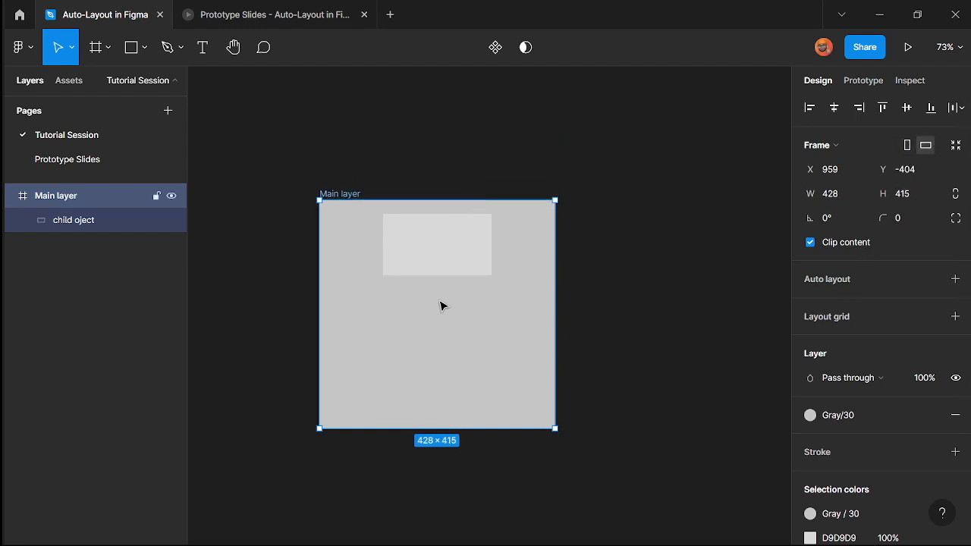
# - Set the child object's vertical constraint to Bottom
pyautogui.scroll(1, 444, 299)
pyautogui.click(443, 265)
pyautogui.click(903, 292)
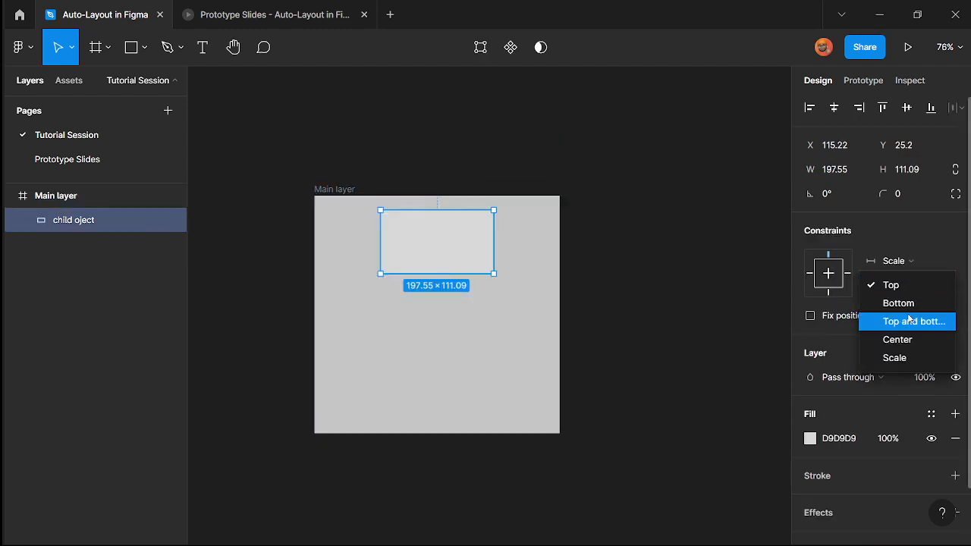
pyautogui.click(897, 301)
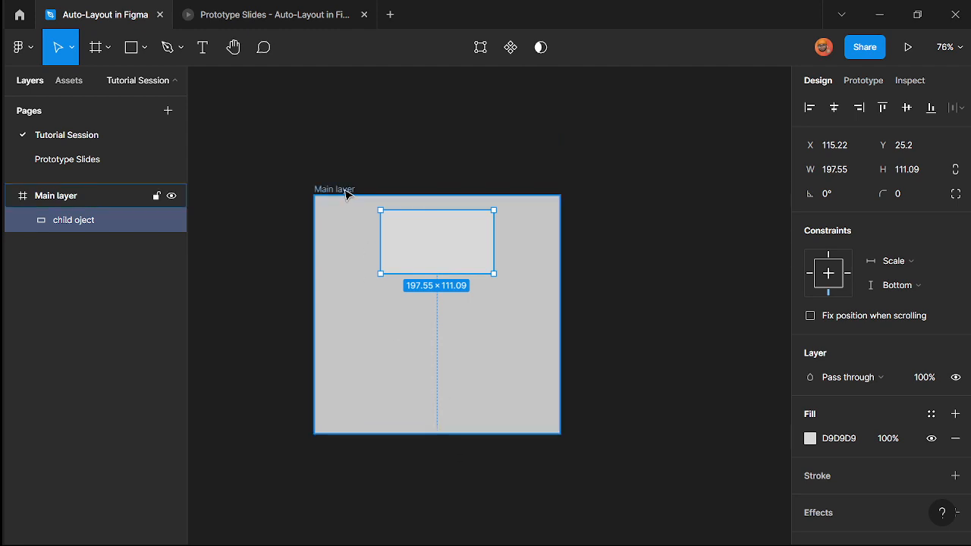
# - Resize the Main layer frame from its bottom and top edges to a height of about 473 to test the Bottom constraint
pyautogui.click(347, 190)
pyautogui.moveTo(445, 434); pyautogui.dragTo(487, 411)
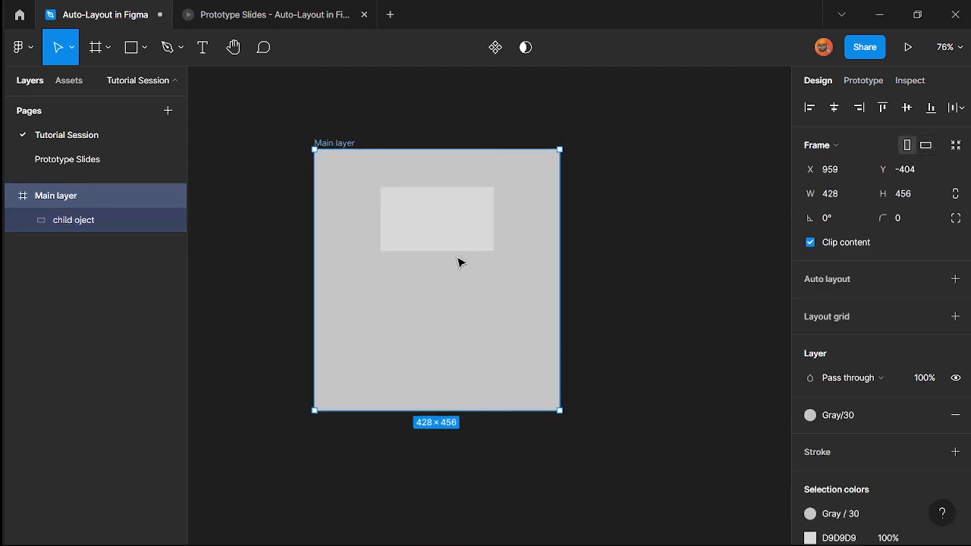
pyautogui.moveTo(457, 150); pyautogui.dragTo(495, 135)
pyautogui.moveTo(453, 409)
pyautogui.mouseDown()
pyautogui.moveTo(457, 437)
pyautogui.moveTo(453, 379)
pyautogui.moveTo(458, 406)
pyautogui.mouseUp()
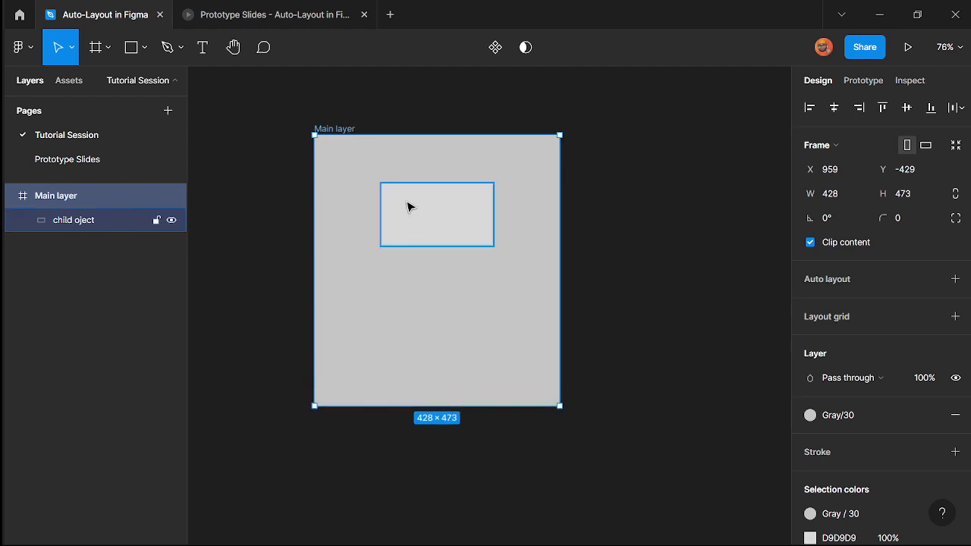
# - Set the child object's vertical constraint to Top and bottom, and center it vertically in the frame
pyautogui.click(486, 231)
pyautogui.click(896, 287)
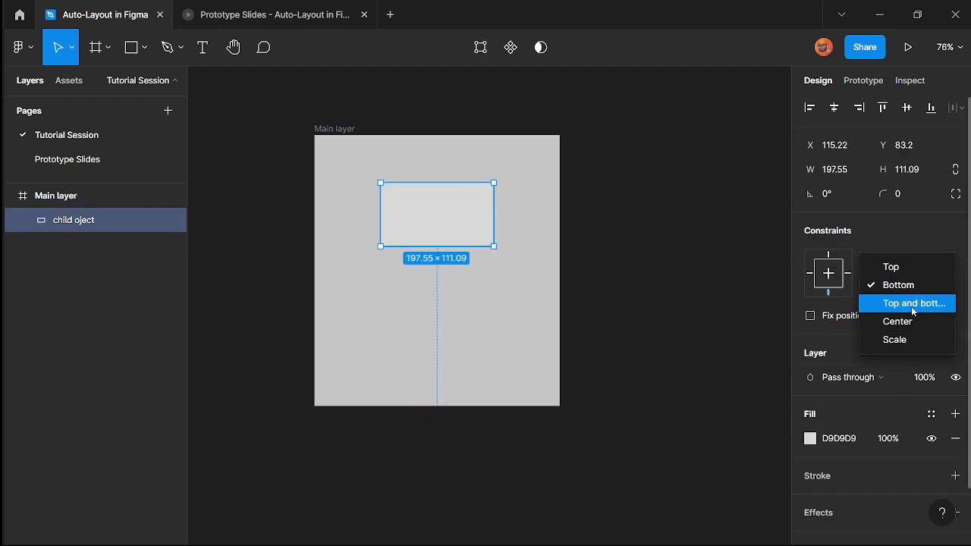
pyautogui.click(907, 303)
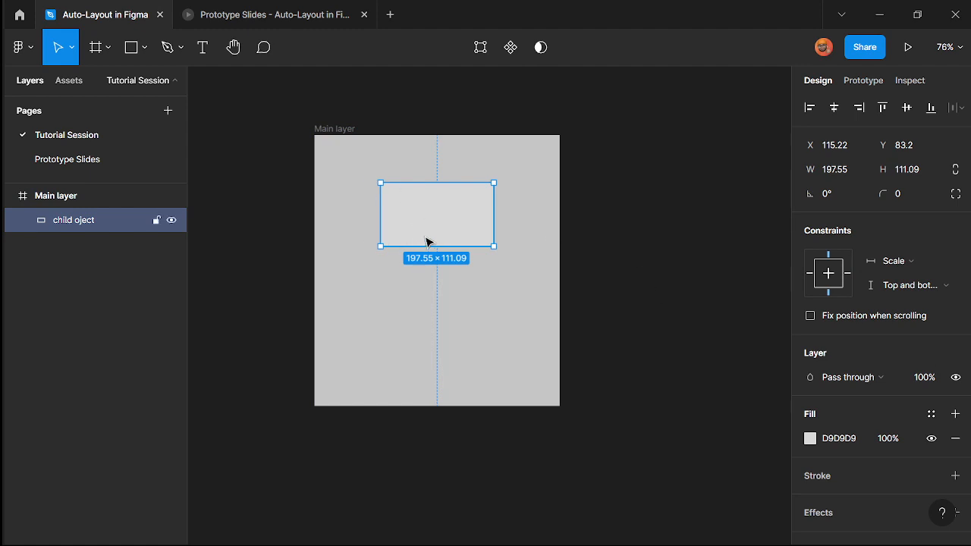
pyautogui.hotkey('alt', 'v')
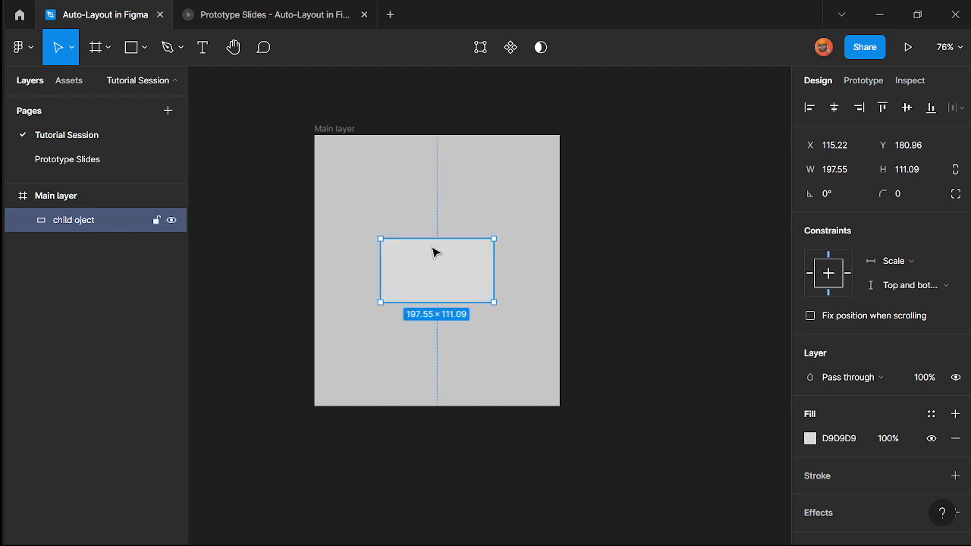
# - Extend the Main layer frame from its bottom edge to a height of about 514 to test the Top and bottom constraint
pyautogui.click(349, 130)
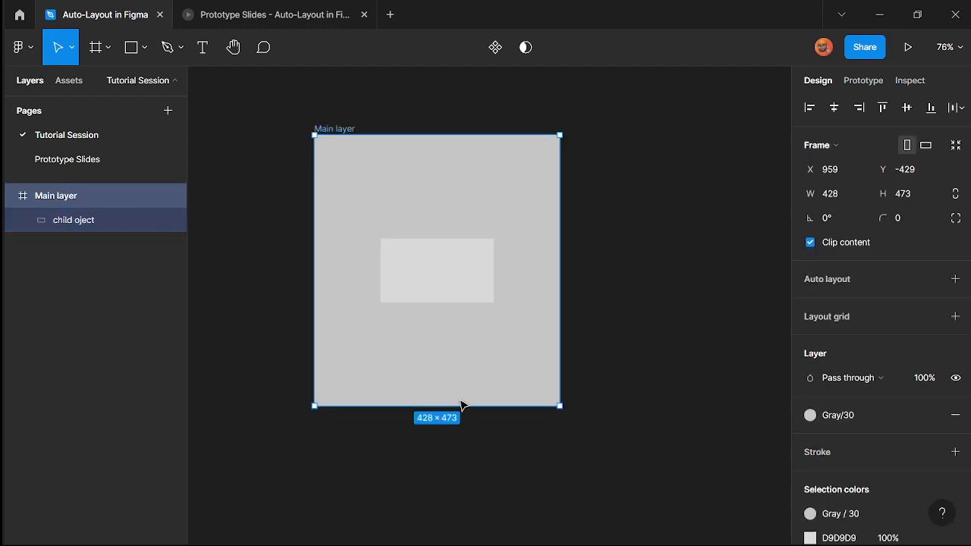
pyautogui.moveTo(458, 406); pyautogui.dragTo(469, 429)
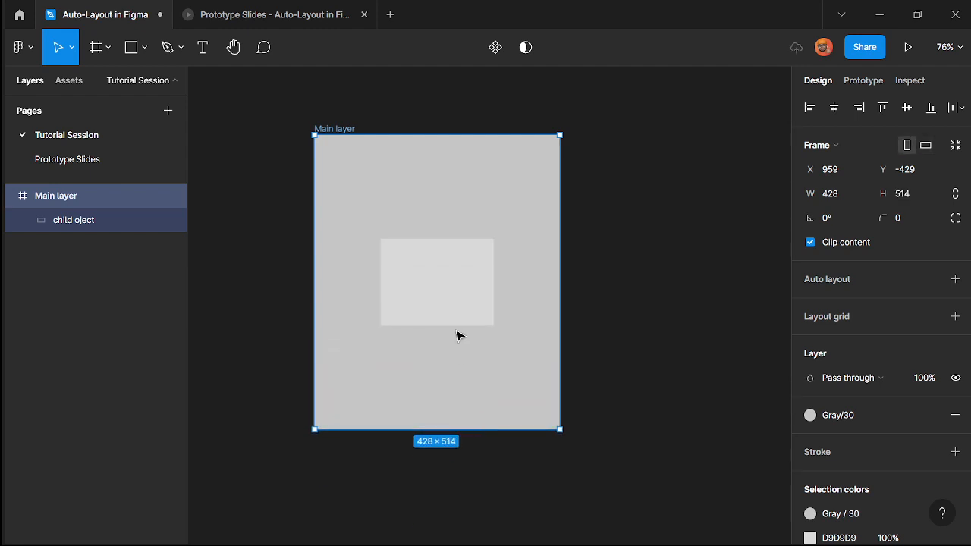
# - Set the child object's vertical constraint to Center and shorten the Main layer frame to a height of about 393 to test it
pyautogui.click(457, 320)
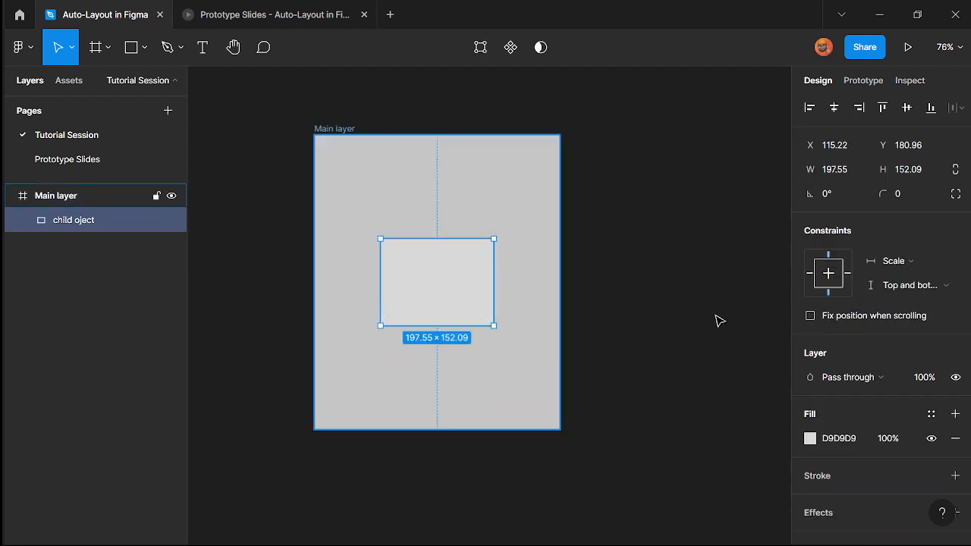
pyautogui.click(888, 285)
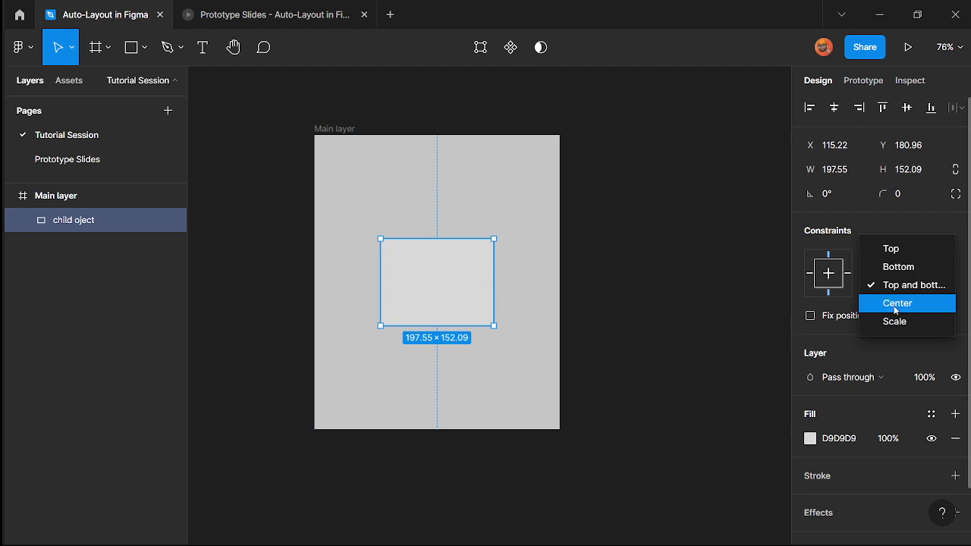
pyautogui.click(900, 307)
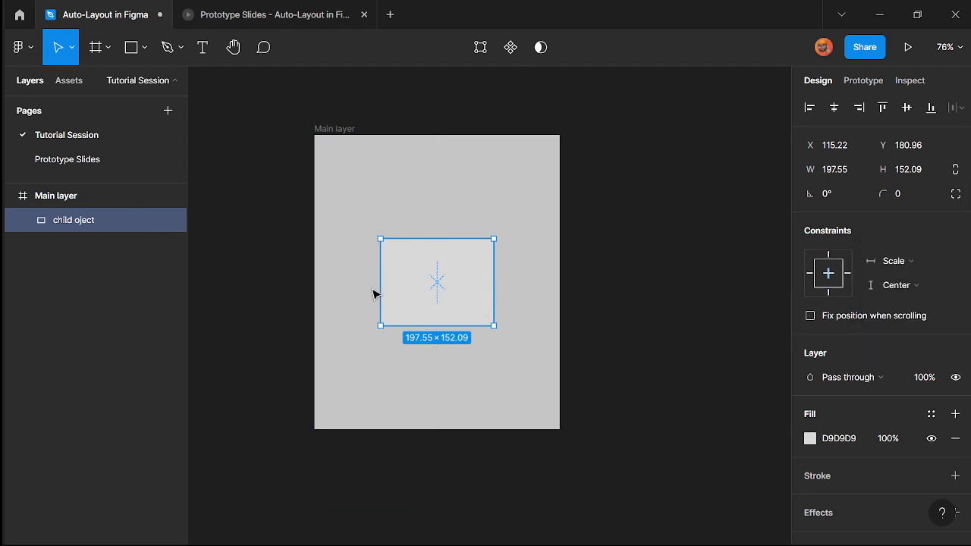
pyautogui.click(342, 135)
pyautogui.moveTo(462, 431); pyautogui.dragTo(496, 359)
# - Set the child object's vertical constraint to Scale and shorten the Main layer frame to a height of about 273 to test it
pyautogui.press('Return')
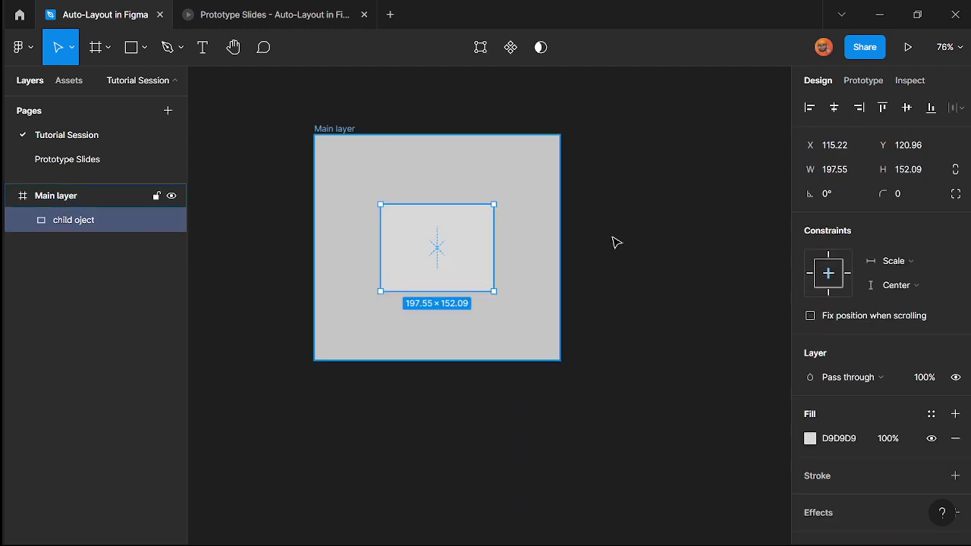
pyautogui.click(896, 285)
pyautogui.click(887, 302)
pyautogui.click(353, 135)
pyautogui.scroll(-1, 470, 303)
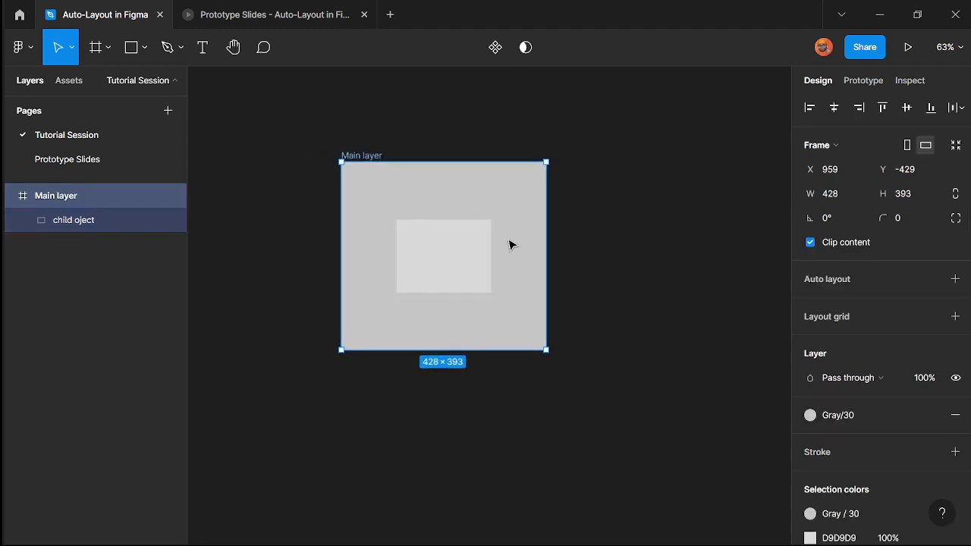
pyautogui.scroll(1, 434, 266)
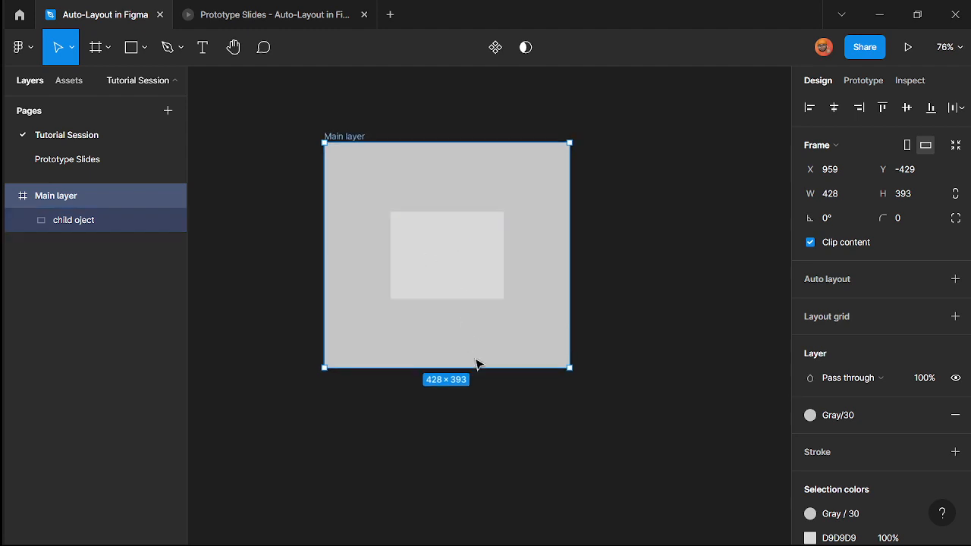
pyautogui.moveTo(473, 369); pyautogui.dragTo(528, 302)
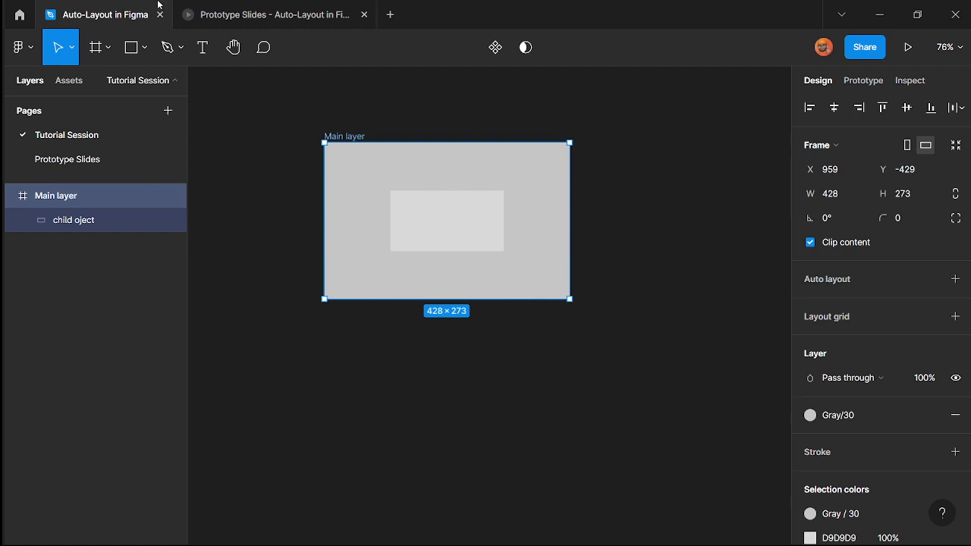
# - Switch to the Prototype Slides presentation and advance through the two Autolayout slides to read the definitions
pyautogui.click(283, 18)
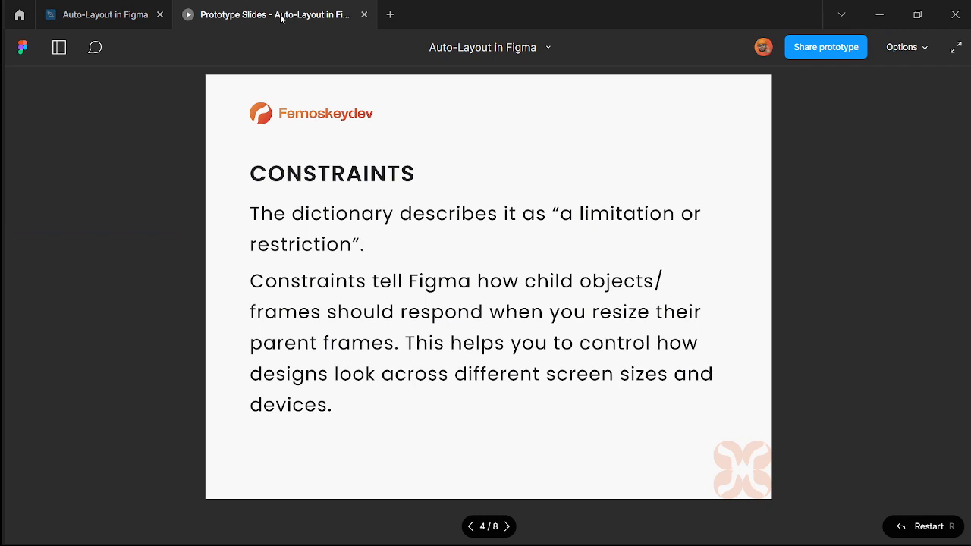
pyautogui.press('Right')
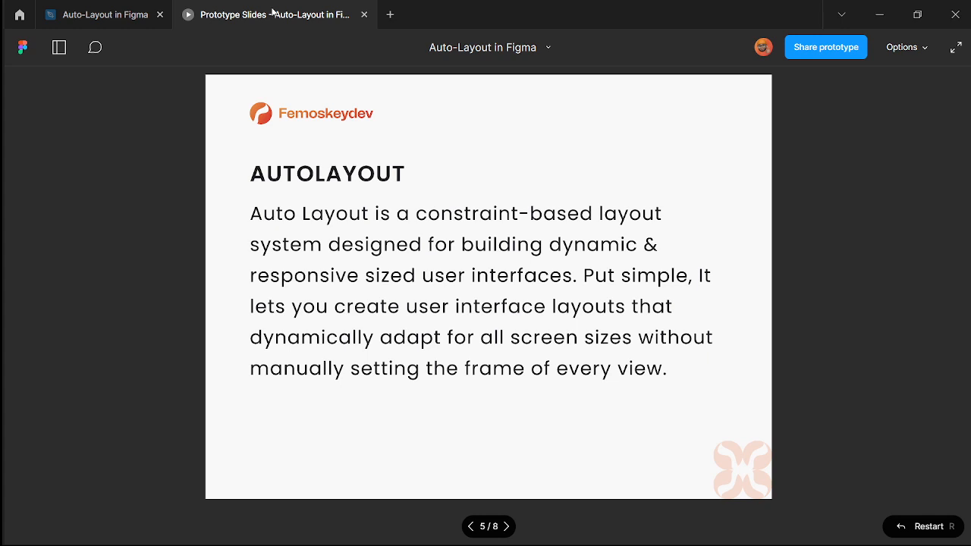
pyautogui.press('Right')
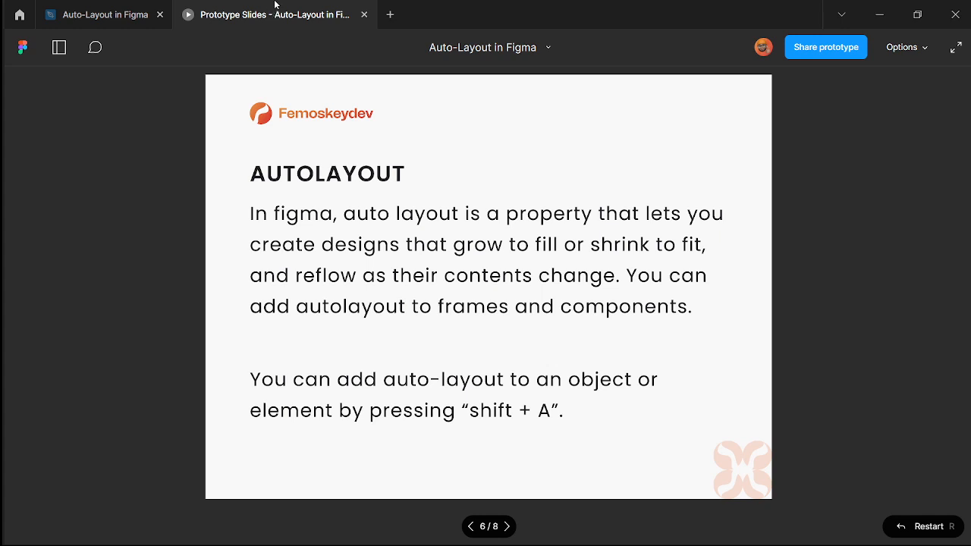
# - Return to the Auto-Layout in Figma design file and add the text BUTTON in the empty canvas below the Main layer frame
pyautogui.click(120, 21)
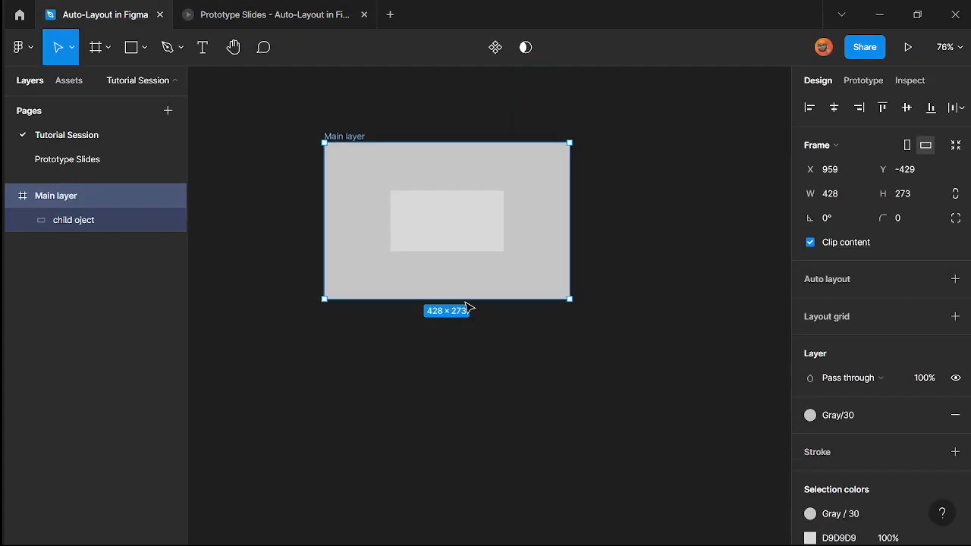
pyautogui.scroll(-3, 491, 290)
pyautogui.hscroll(3, 522, 295)
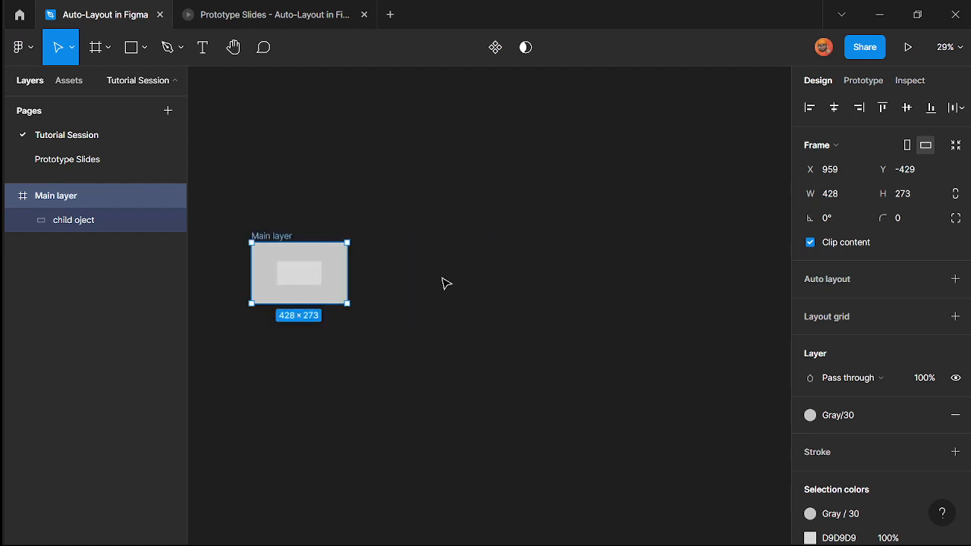
pyautogui.scroll(5, 243, 341)
pyautogui.scroll(5, 253, 342)
pyautogui.scroll(-2, 331, 401)
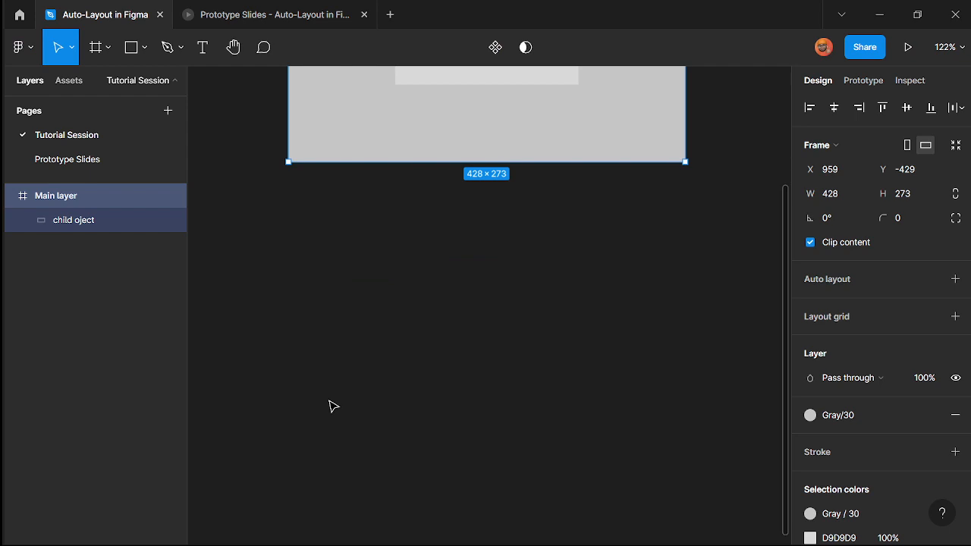
pyautogui.press('t')
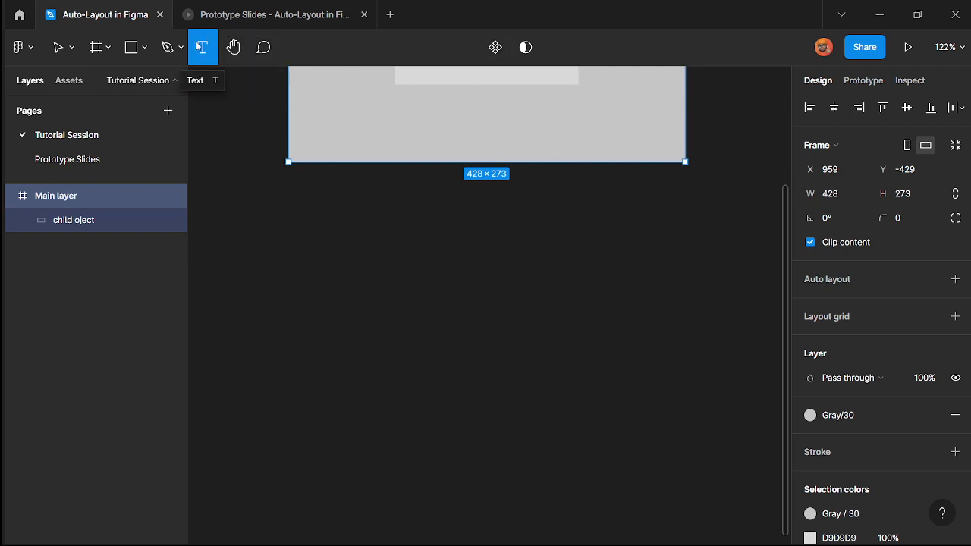
pyautogui.click(367, 262)
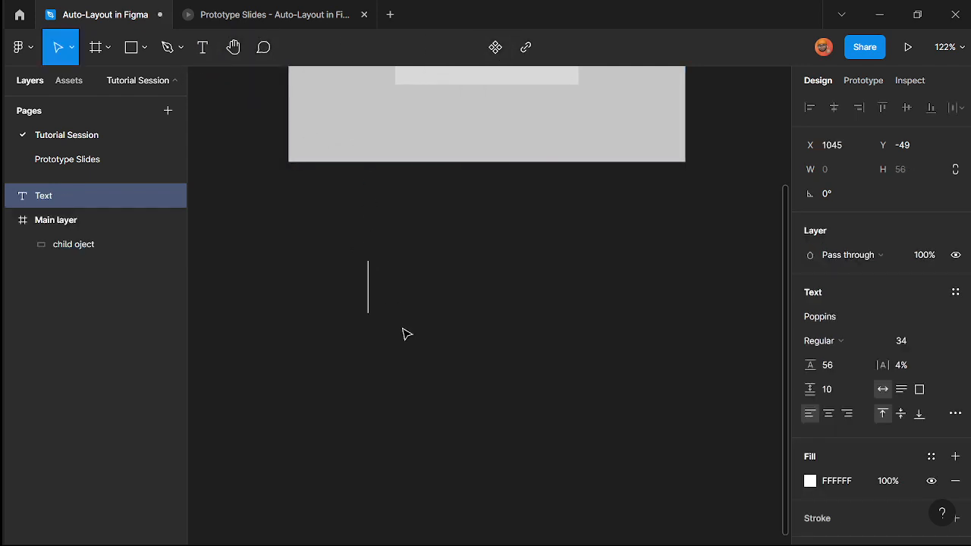
pyautogui.write('BU')
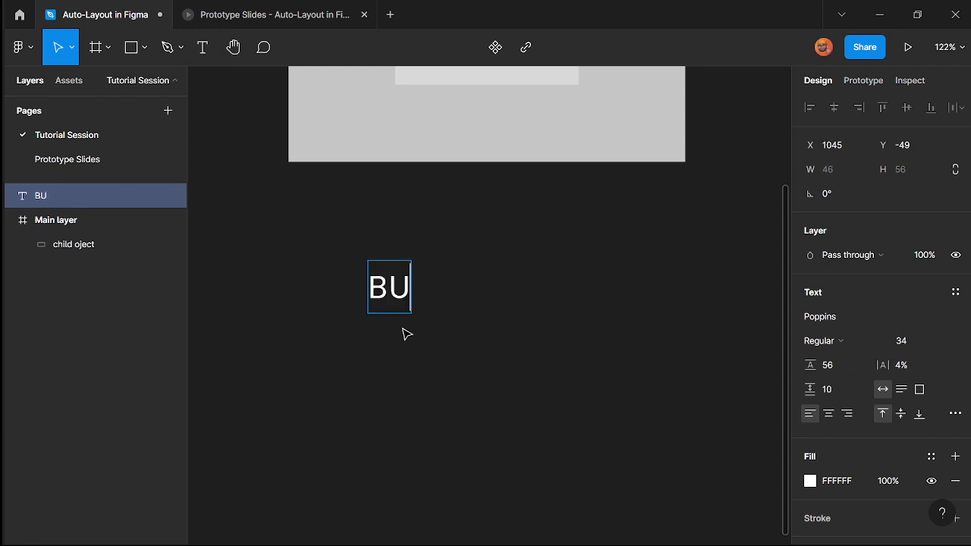
pyautogui.write('TTON')
pyautogui.press('Escape')
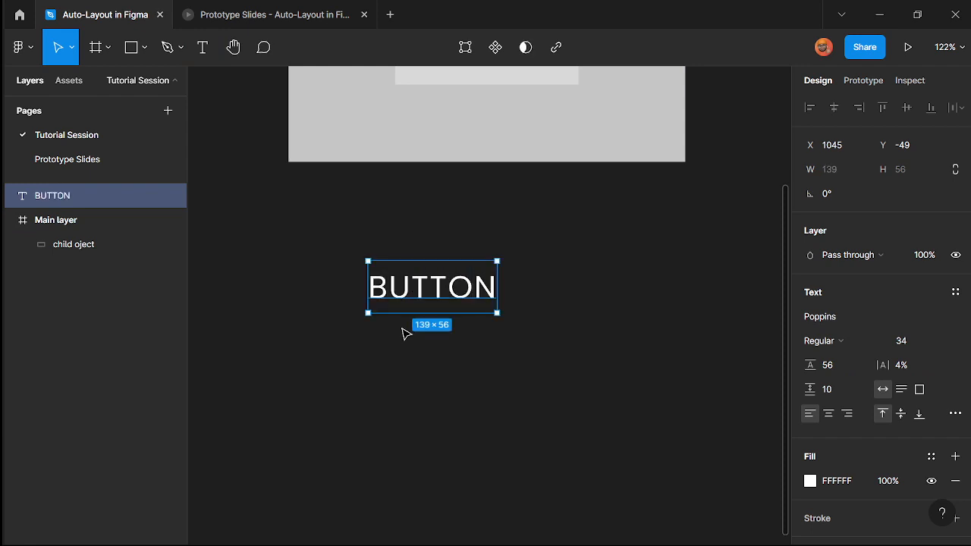
# - Add auto layout to the BUTTON text
pyautogui.scroll(2, 444, 292)
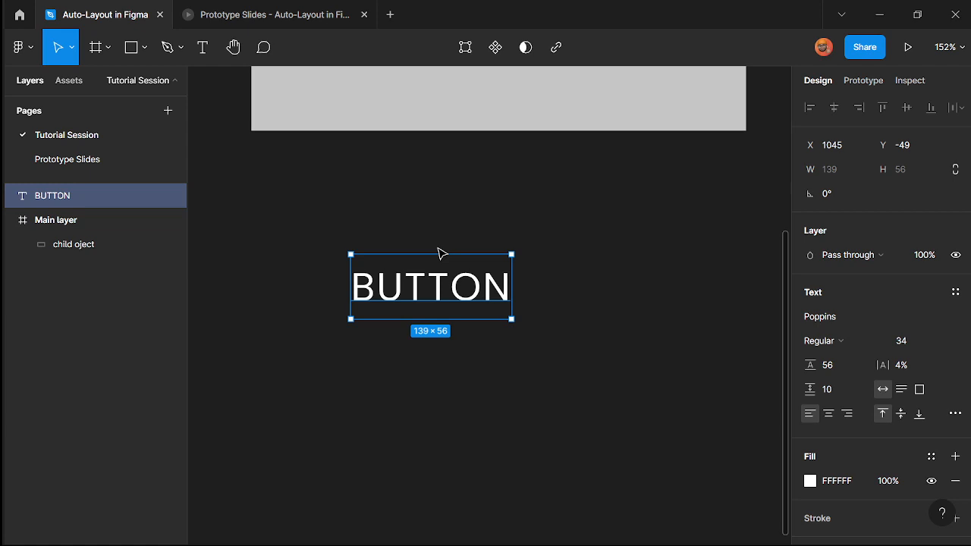
pyautogui.hotkey('shift', 'a')
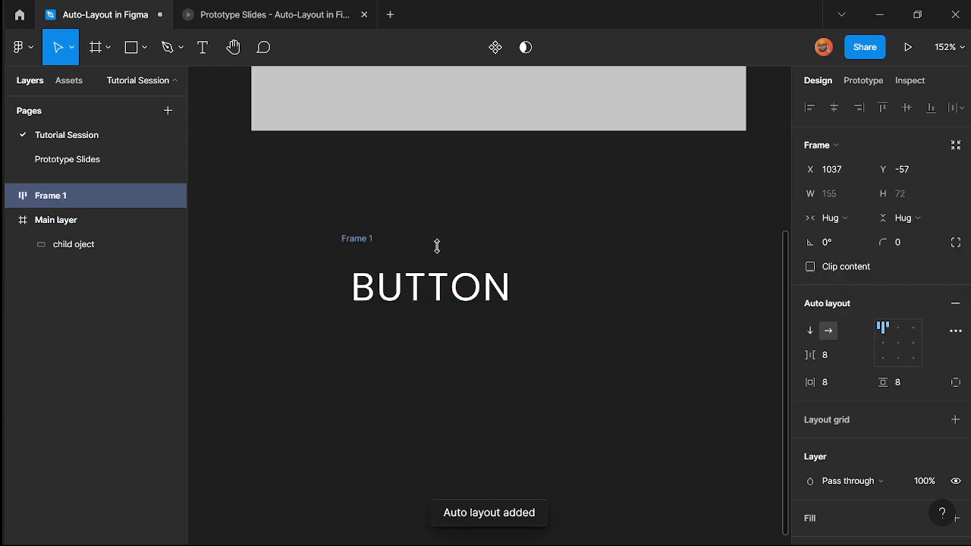
pyautogui.scroll(2, 477, 305)
pyautogui.scroll(2, 339, 266)
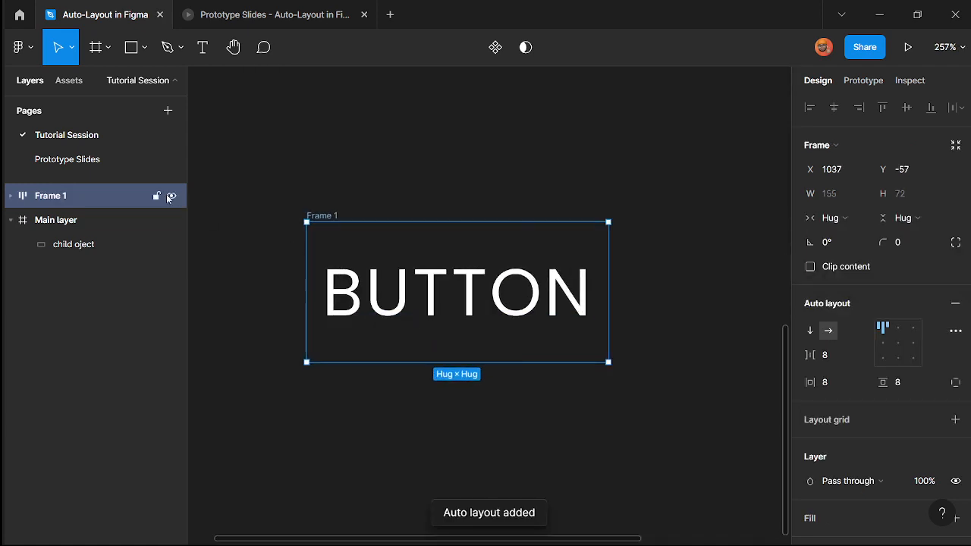
# - Rename the auto layout frame around the BUTTON text as "Autolayou frame"
pyautogui.doubleClick(67, 198)
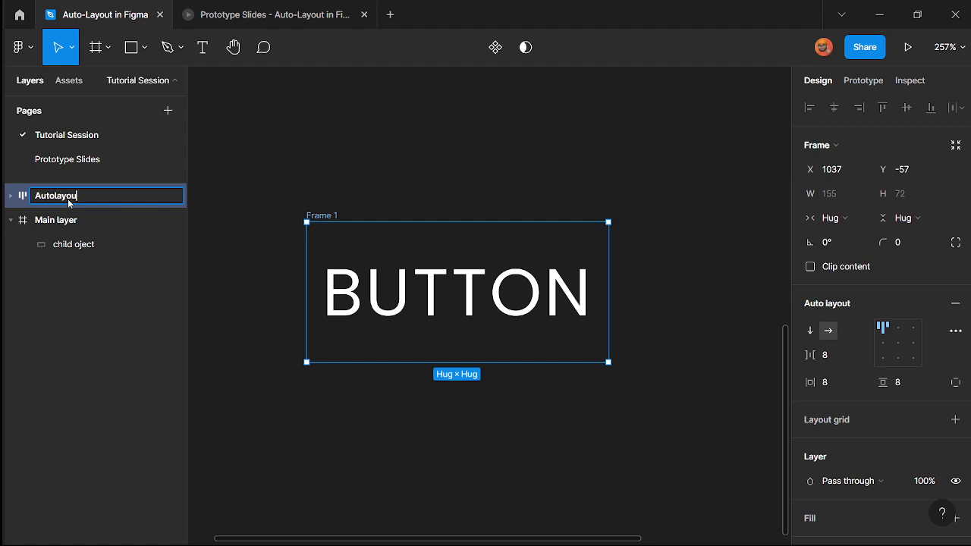
pyautogui.write('Autolayou frame')
pyautogui.press('Return')
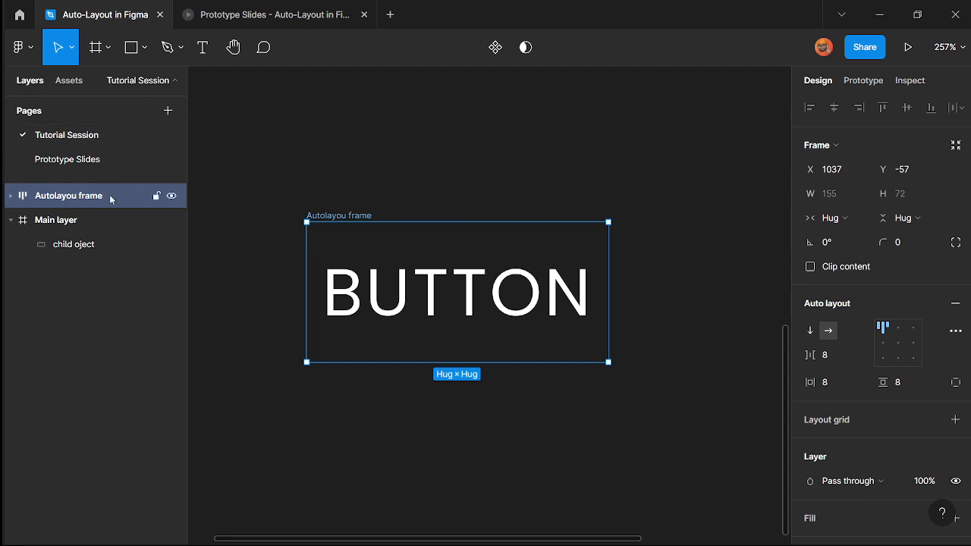
# - Replace the word "frame" in the auto layout frame's name so that it reads "Autolayou Button", and deselect the frame
pyautogui.scroll(-5, 527, 358)
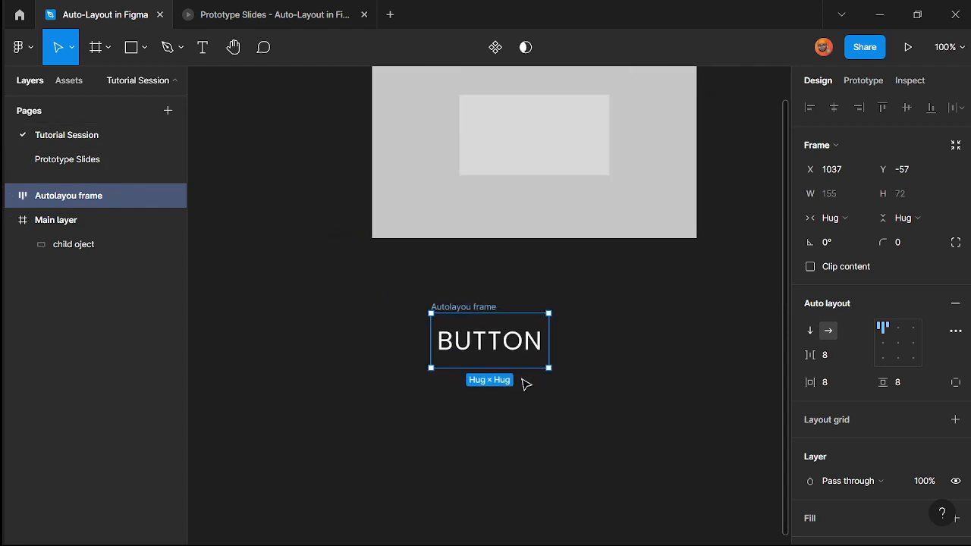
pyautogui.scroll(4, 526, 382)
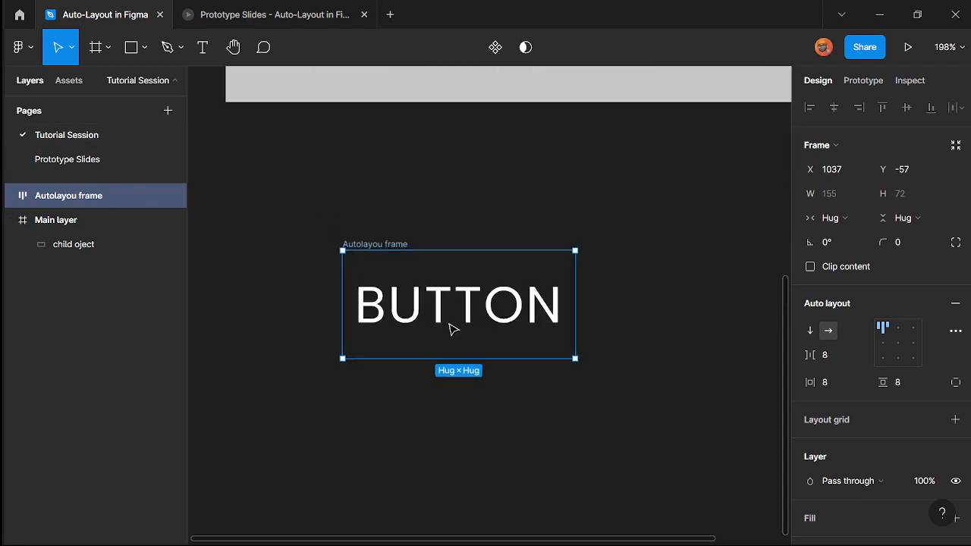
pyautogui.doubleClick(127, 194)
pyautogui.click(126, 200)
pyautogui.press('BackSpace')
pyautogui.press('BackSpace')
pyautogui.press('BackSpace')
pyautogui.press('BackSpace')
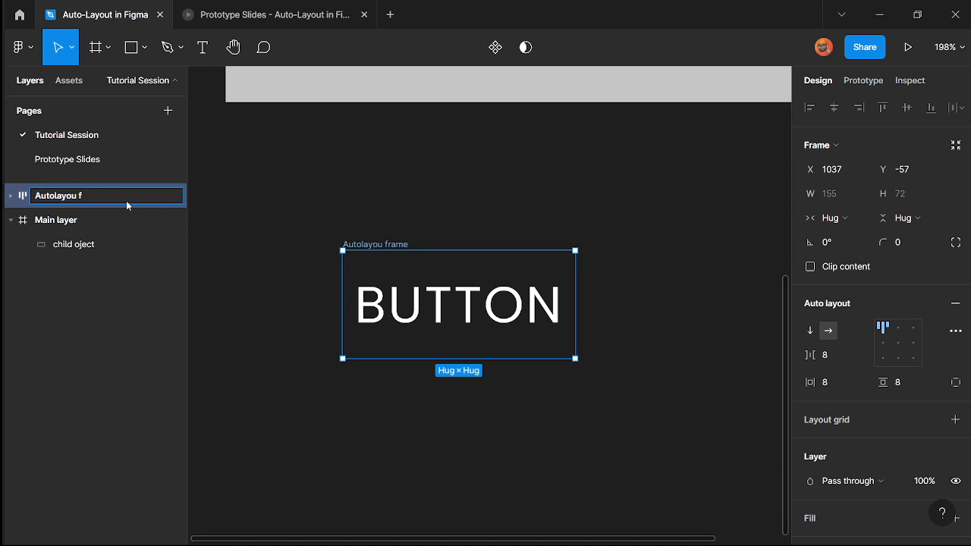
pyautogui.press('BackSpace')
pyautogui.write('Bu')
pyautogui.hotkey('ctrl', 't')
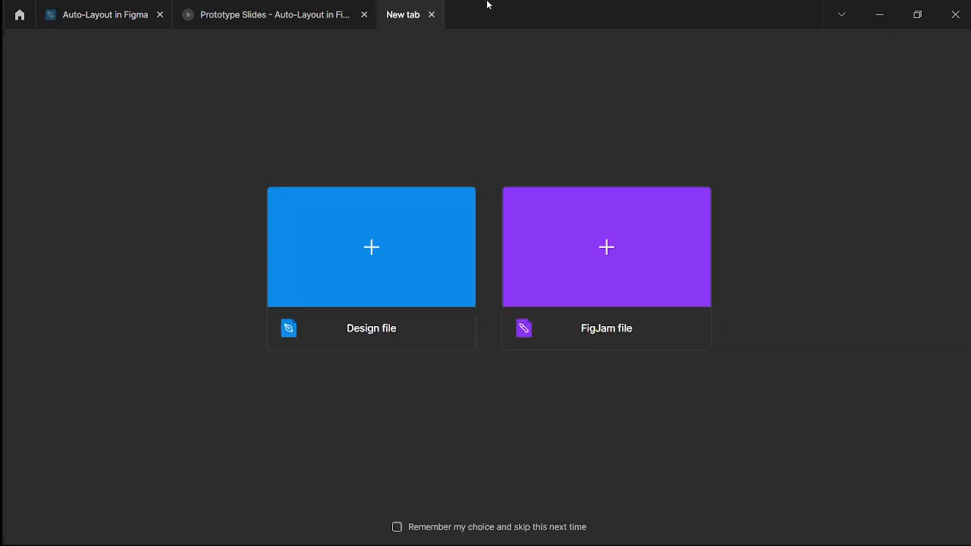
pyautogui.click(432, 14)
pyautogui.doubleClick(113, 199)
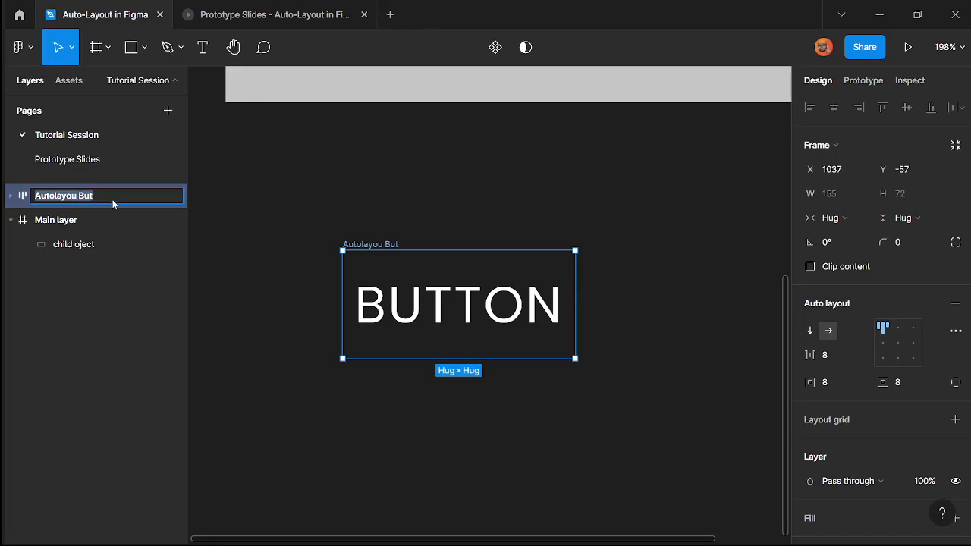
pyautogui.click(113, 201)
pyautogui.write('ton')
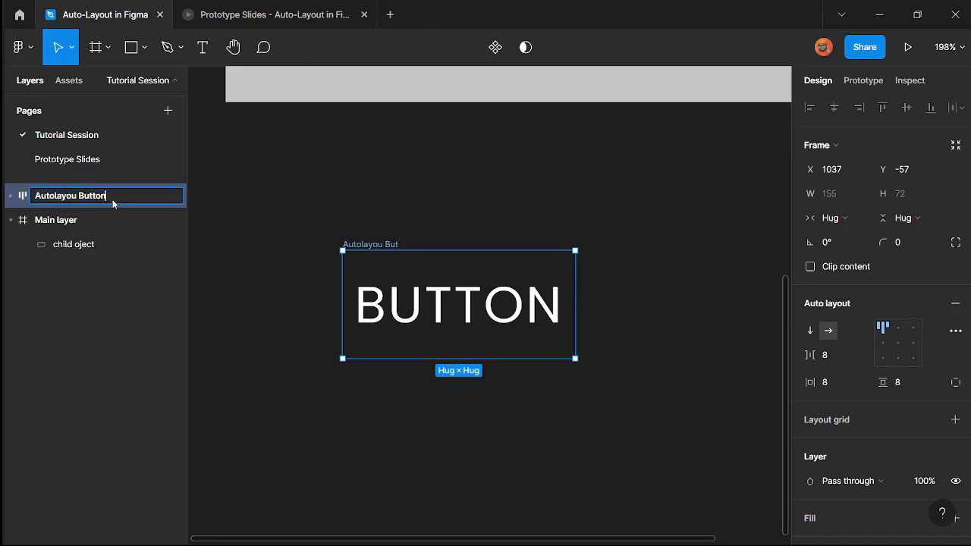
pyautogui.press('Return')
pyautogui.click(481, 435)
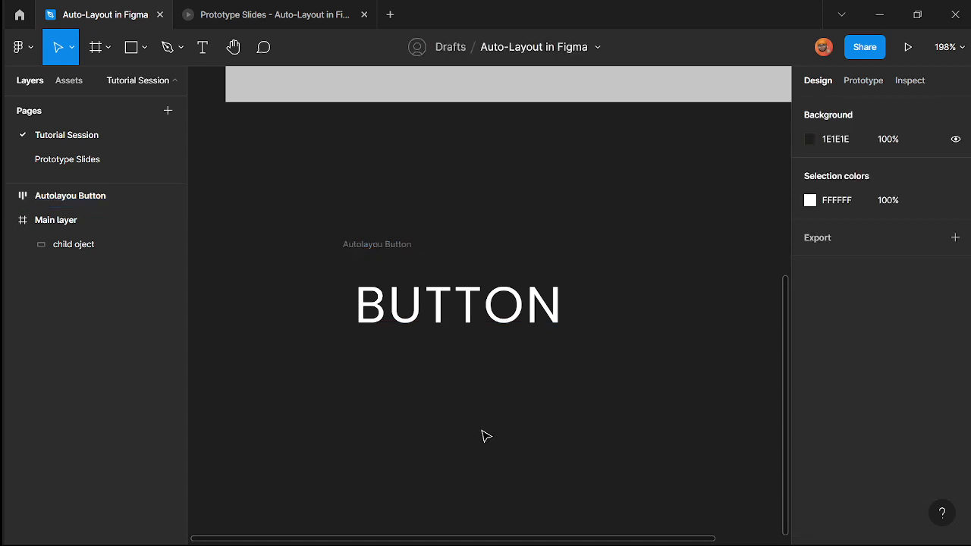
# - Examine the Autolayou Button frame's auto layout settings and the BUTTON text nested inside it
pyautogui.click(380, 245)
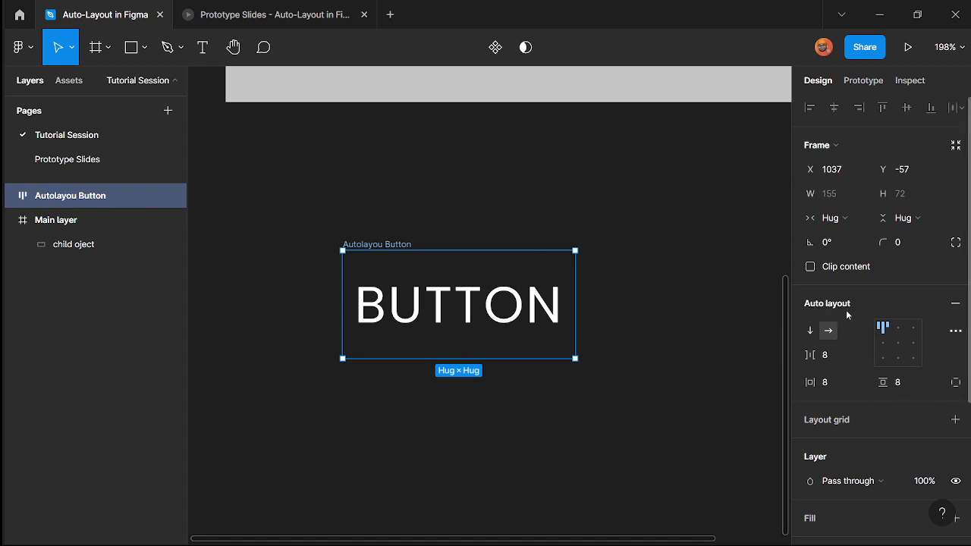
pyautogui.keyDown('ctrl'); pyautogui.scroll(-5, 394, 320); pyautogui.keyUp('ctrl')
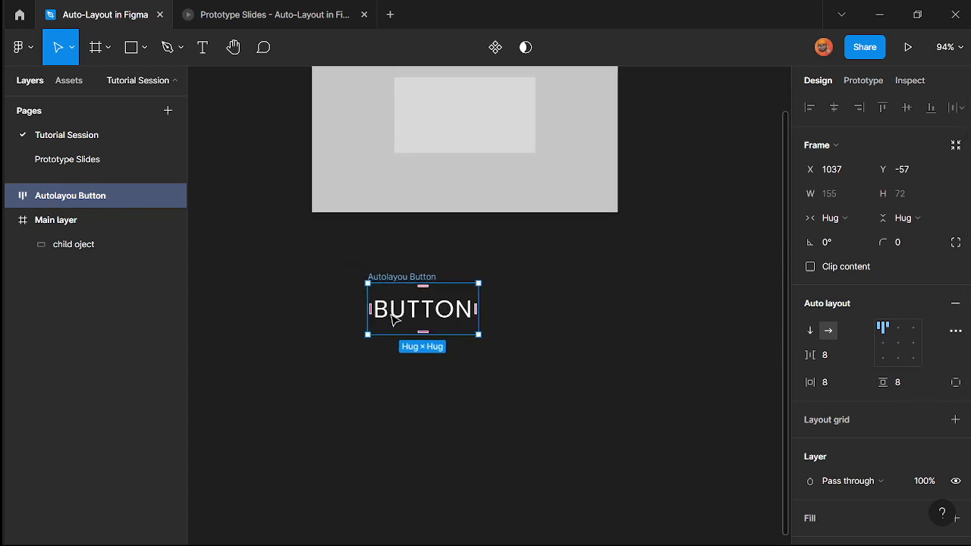
pyautogui.keyDown('ctrl'); pyautogui.scroll(3, 477, 342); pyautogui.keyUp('ctrl')
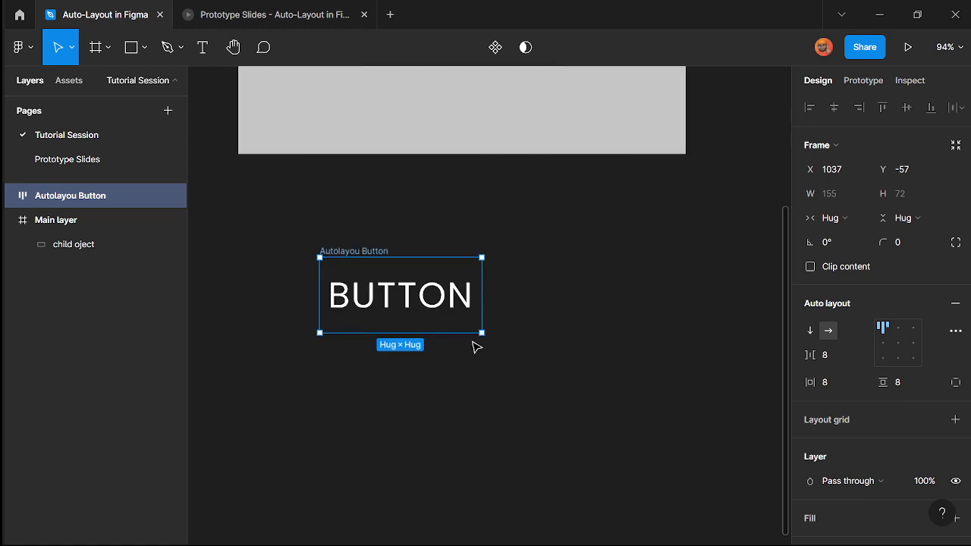
pyautogui.doubleClick(433, 303)
pyautogui.click(528, 321)
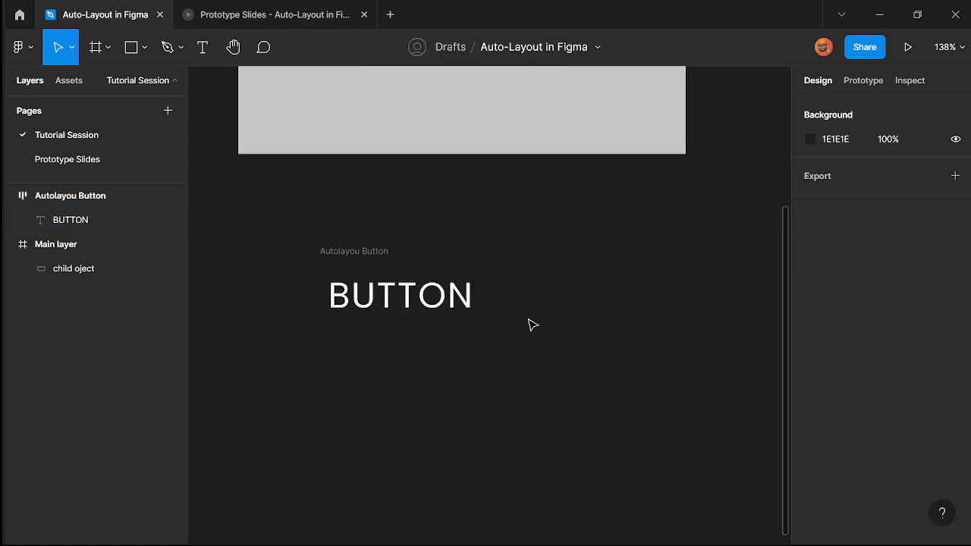
# - Draw a rectangle about 145 × 62 beside the Autolayou Button frame, add auto layout to it, and select the nested rectangle
pyautogui.press('r')
pyautogui.moveTo(498, 257)
pyautogui.mouseDown()
pyautogui.moveTo(642, 329)
pyautogui.moveTo(651, 323)
pyautogui.mouseUp()
pyautogui.hotkey('shift', 'a')
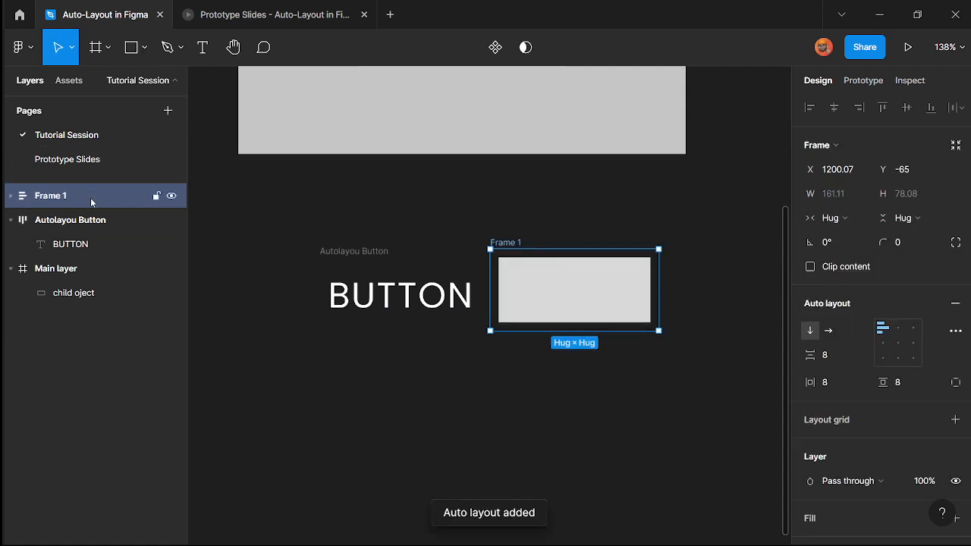
pyautogui.click(565, 302)
pyautogui.hotkey('shift', '2')
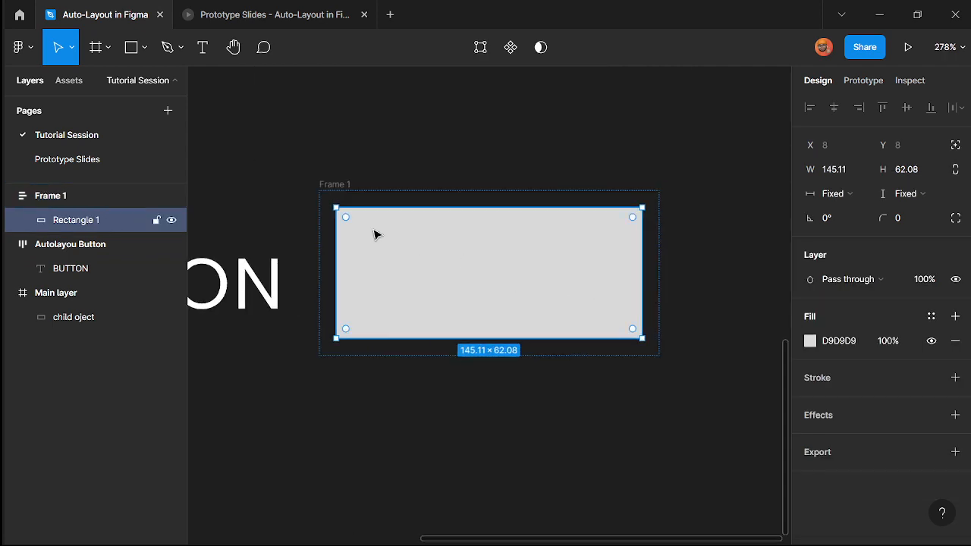
# - Delete the auto layout frame holding the rectangle beside the Autolayou Button frame
pyautogui.click(338, 189)
pyautogui.press('Delete')
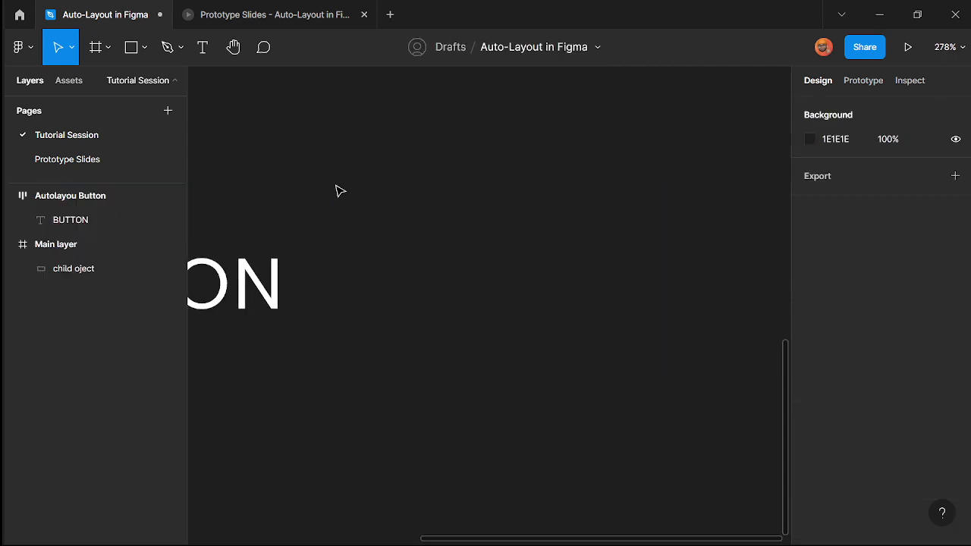
pyautogui.hscroll(-5, 340, 191)
pyautogui.scroll(-2, 519, 455)
pyautogui.scroll(2, 422, 413)
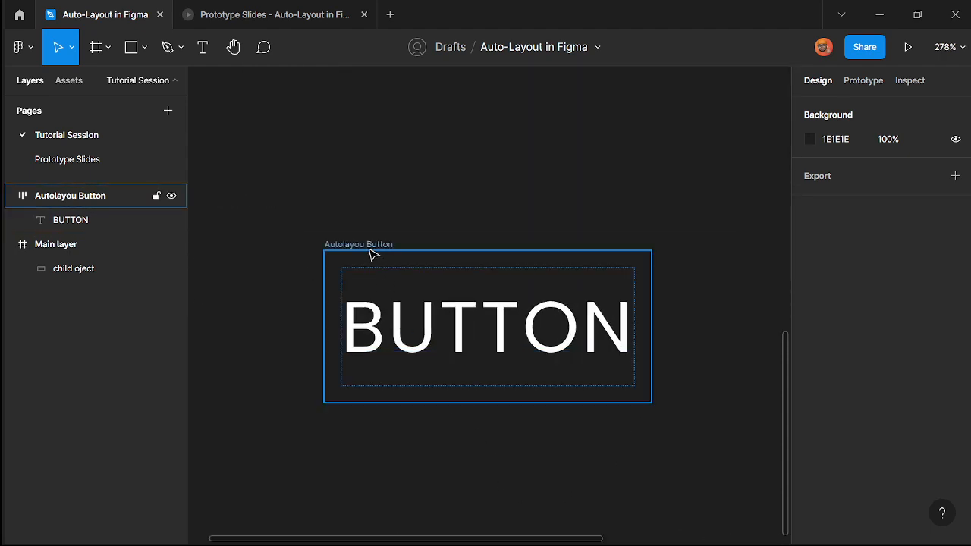
# - Fill the Autolayou Button frame with the Blue 70 color style and deselect it
pyautogui.scroll(2, 618, 322)
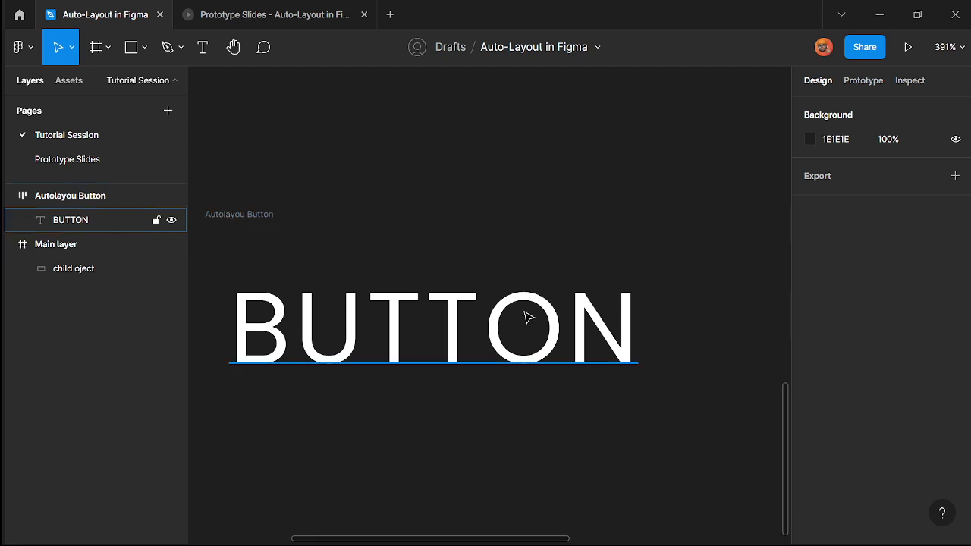
pyautogui.hscroll(-1, 529, 317)
pyautogui.click(281, 225)
pyautogui.scroll(-3, 868, 366)
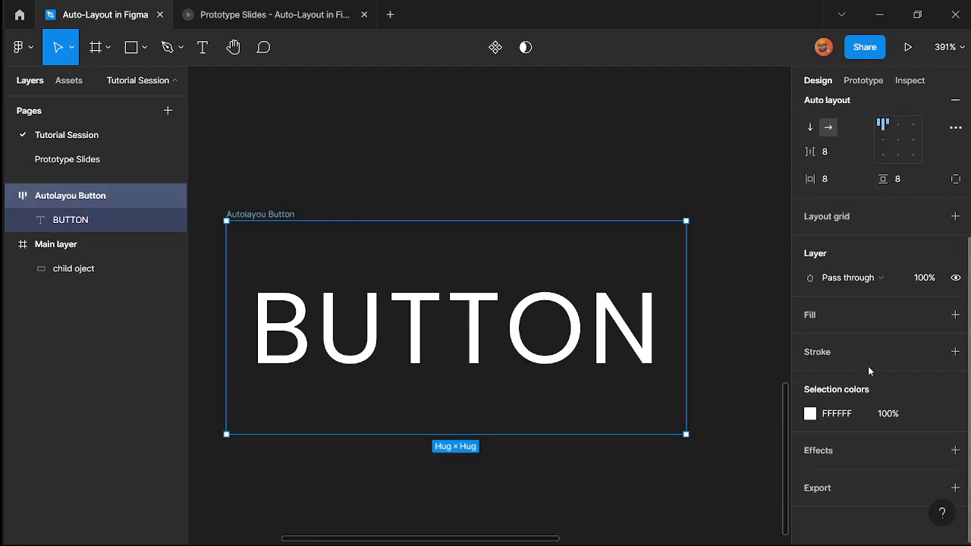
pyautogui.click(931, 315)
pyautogui.scroll(-5, 860, 391)
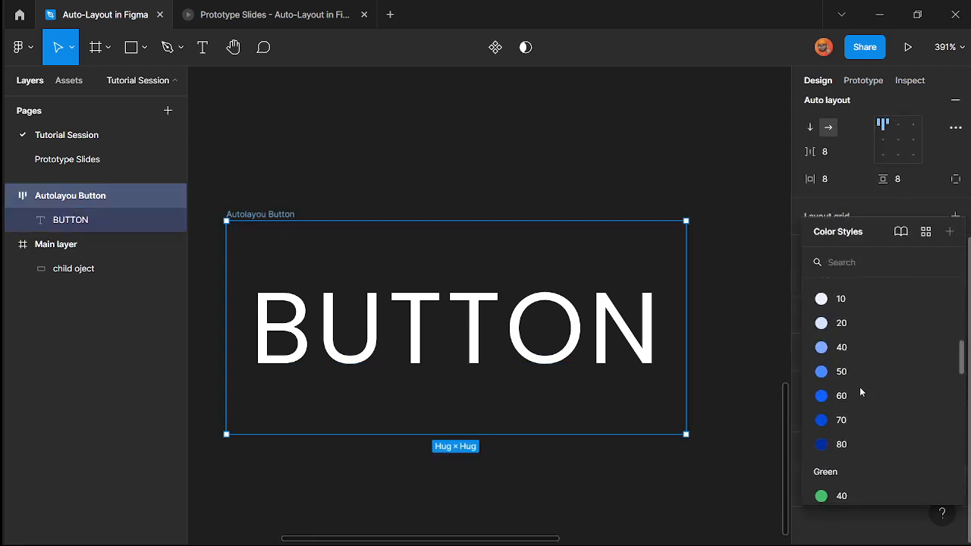
pyautogui.scroll(4, 860, 383)
pyautogui.scroll(-4, 870, 357)
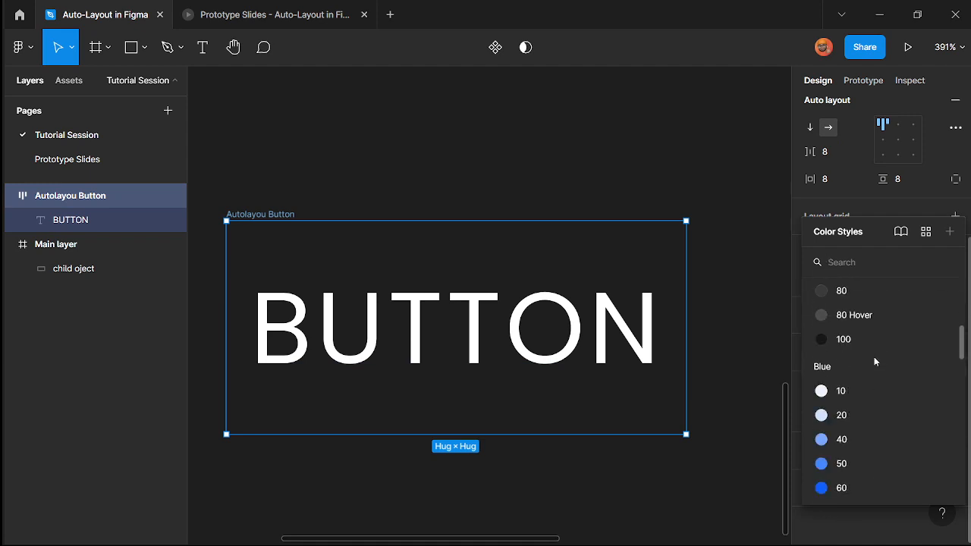
pyautogui.click(853, 419)
pyautogui.scroll(-5, 592, 357)
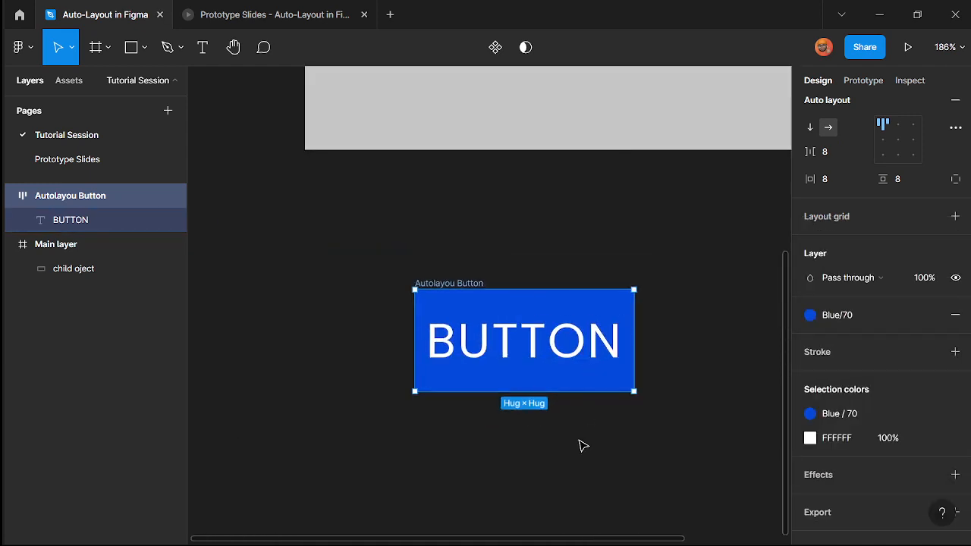
pyautogui.click(882, 316)
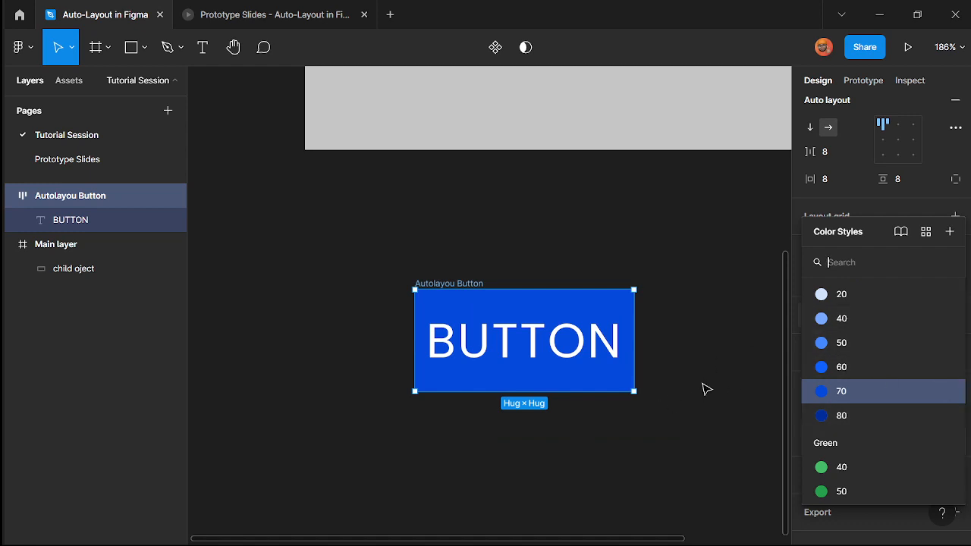
pyautogui.hscroll(2, 675, 388)
pyautogui.scroll(1, 651, 409)
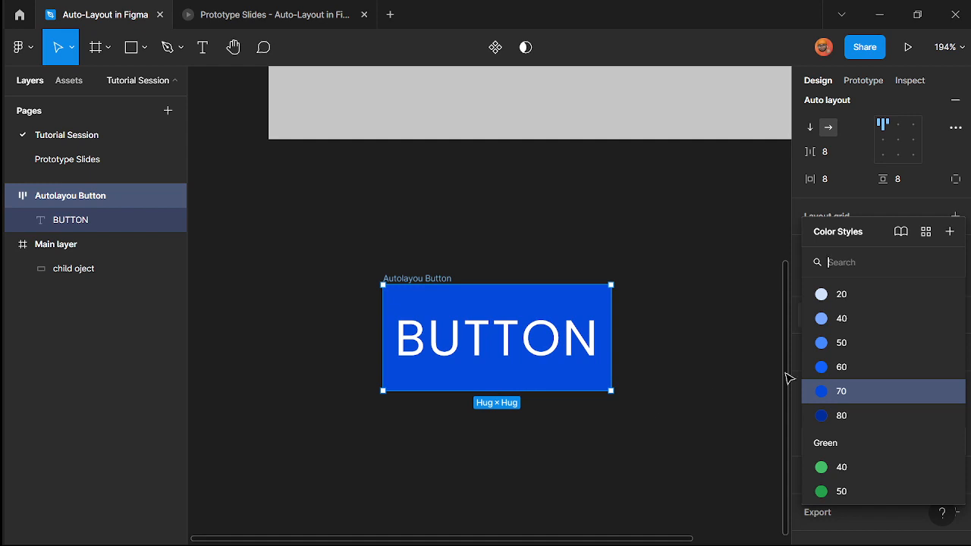
pyautogui.click(588, 422)
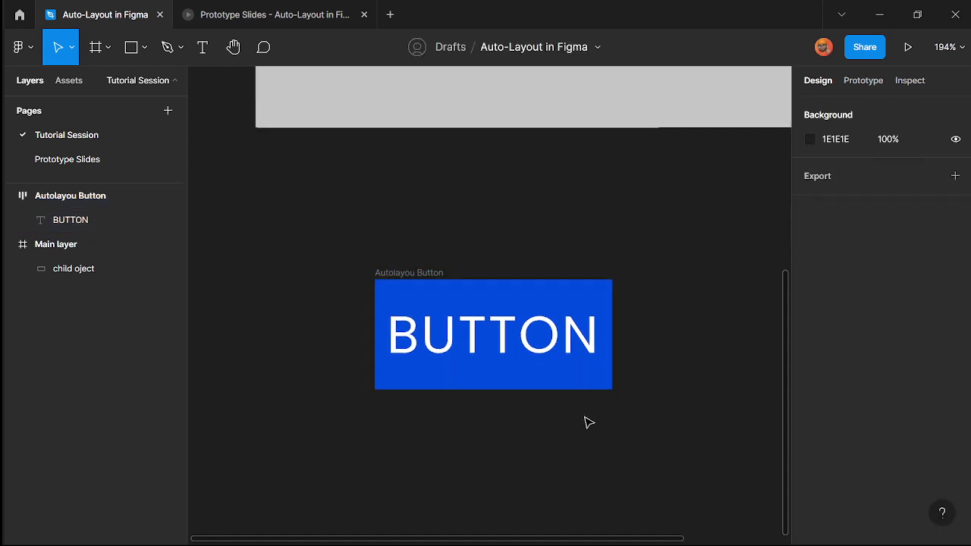
# - Examine the BUTTON text and its surrounding auto layout frame, and read the AUTOLAYOUT definition in the prototype slides
pyautogui.scroll(4, 588, 421)
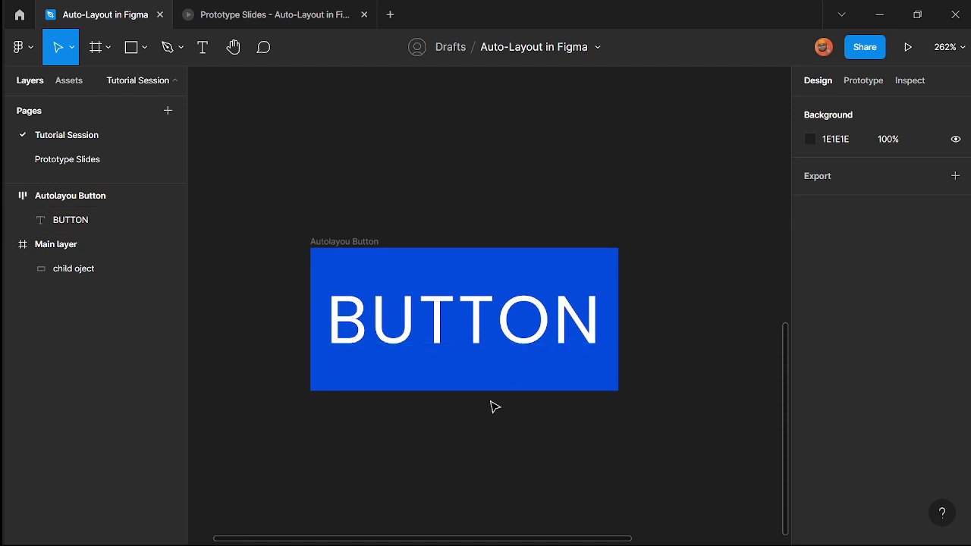
pyautogui.scroll(1, 489, 404)
pyautogui.click(444, 320)
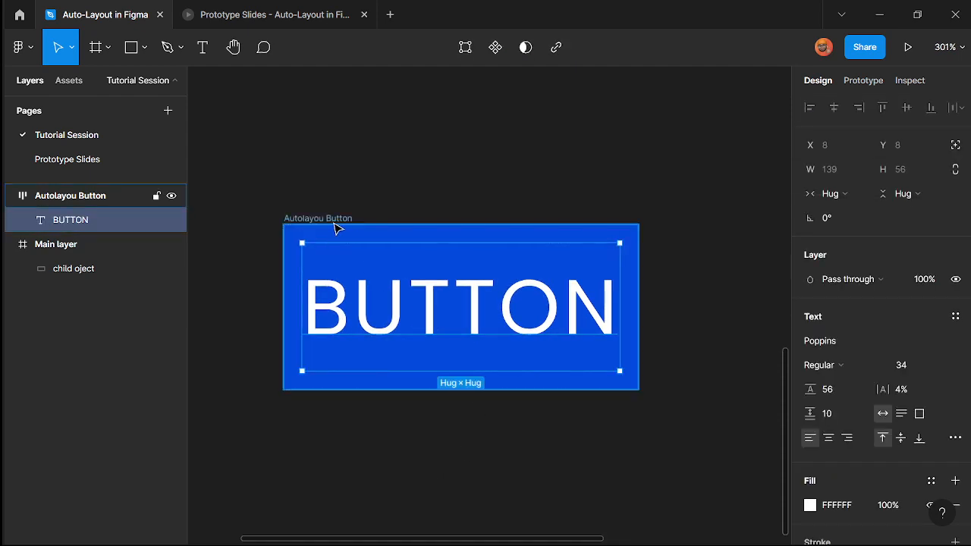
pyautogui.click(329, 221)
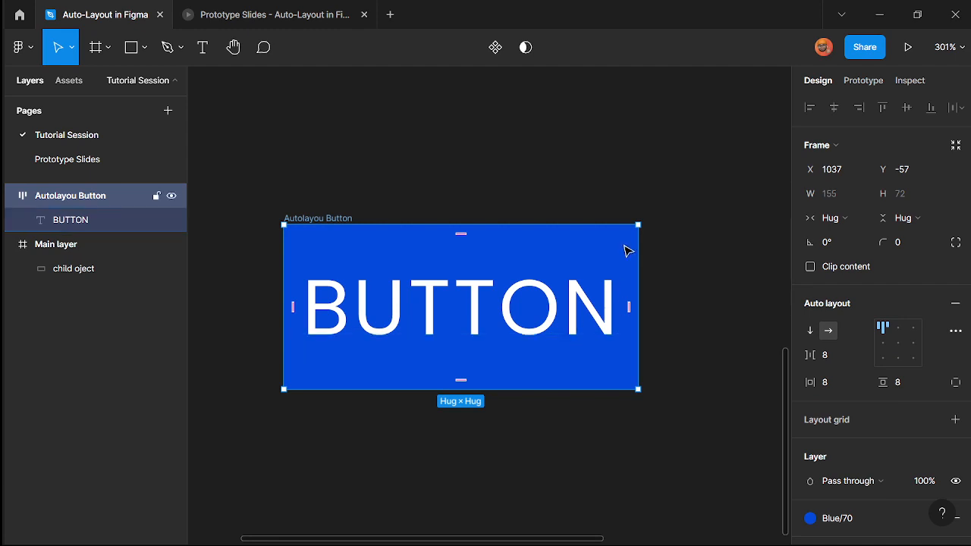
pyautogui.click(317, 18)
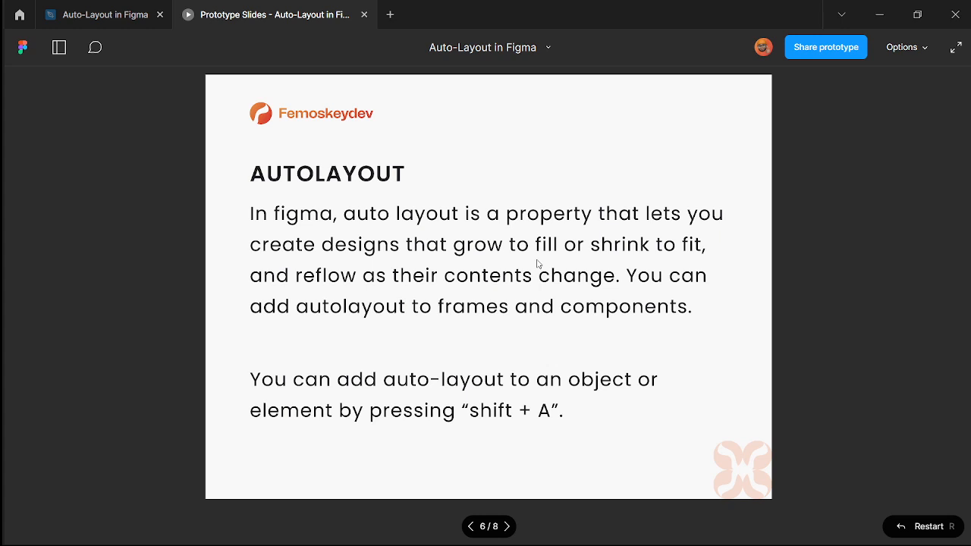
pyautogui.click(126, 17)
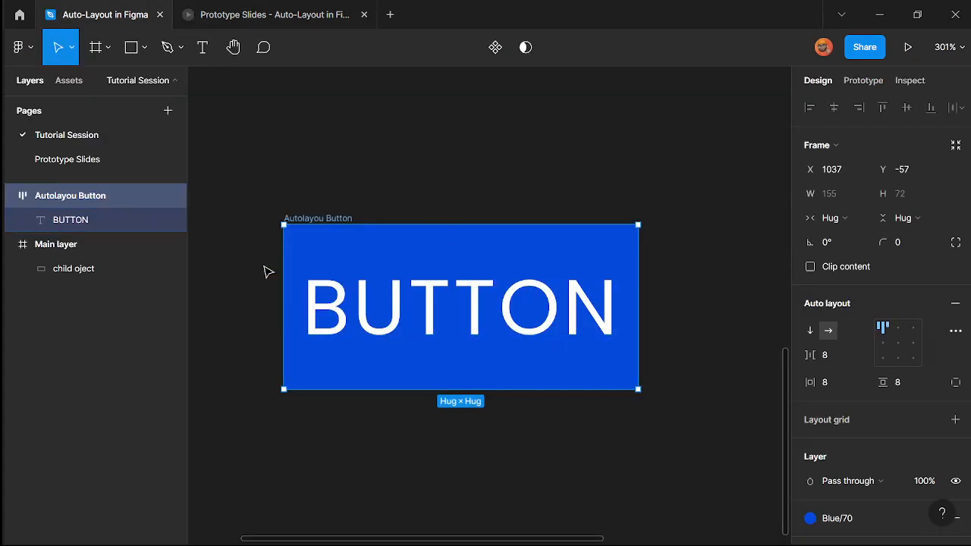
# - Duplicate the BUTTON text inside the Autolayou Button frame
pyautogui.scroll(-5, 267, 267)
pyautogui.scroll(3, 349, 325)
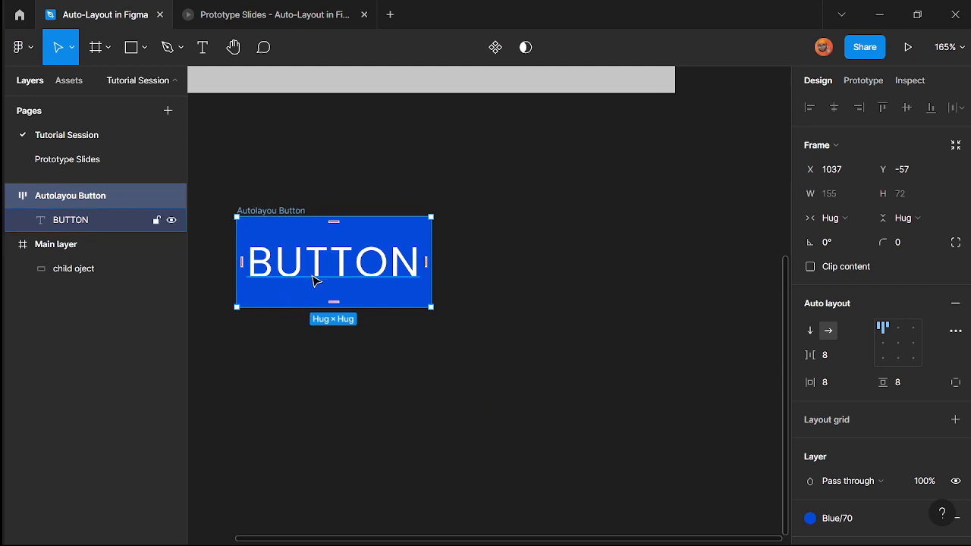
pyautogui.click(315, 279)
pyautogui.scroll(2, 292, 278)
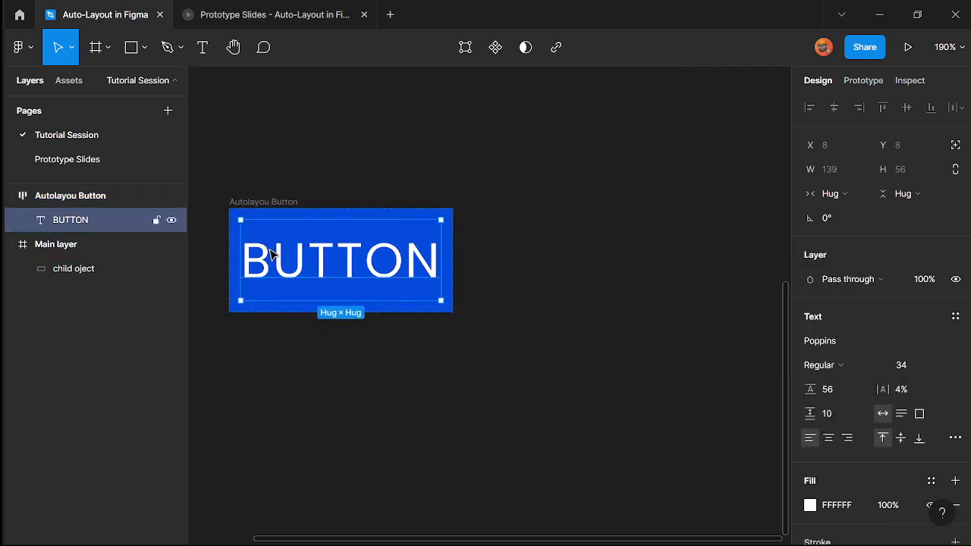
pyautogui.hotkey('ctrl', 'd')
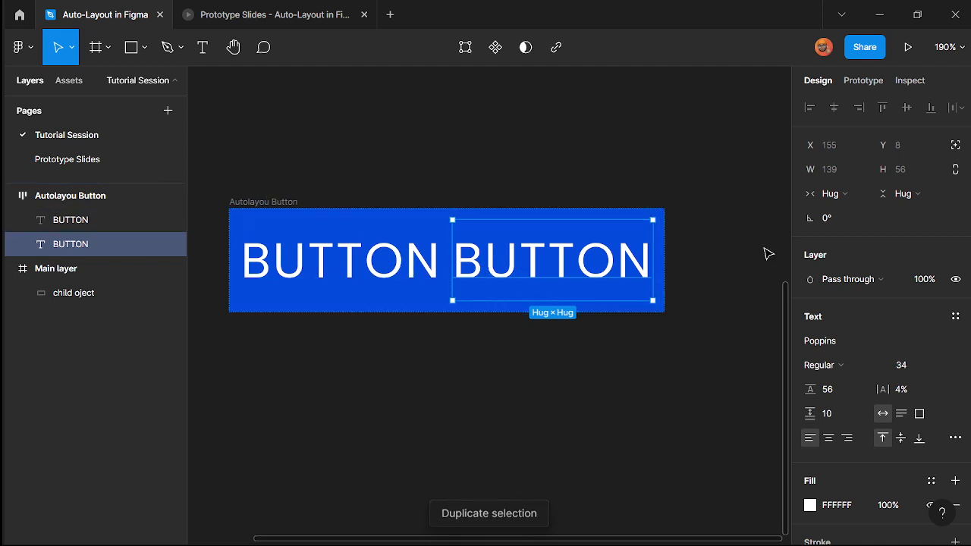
pyautogui.hscroll(-1, 611, 336)
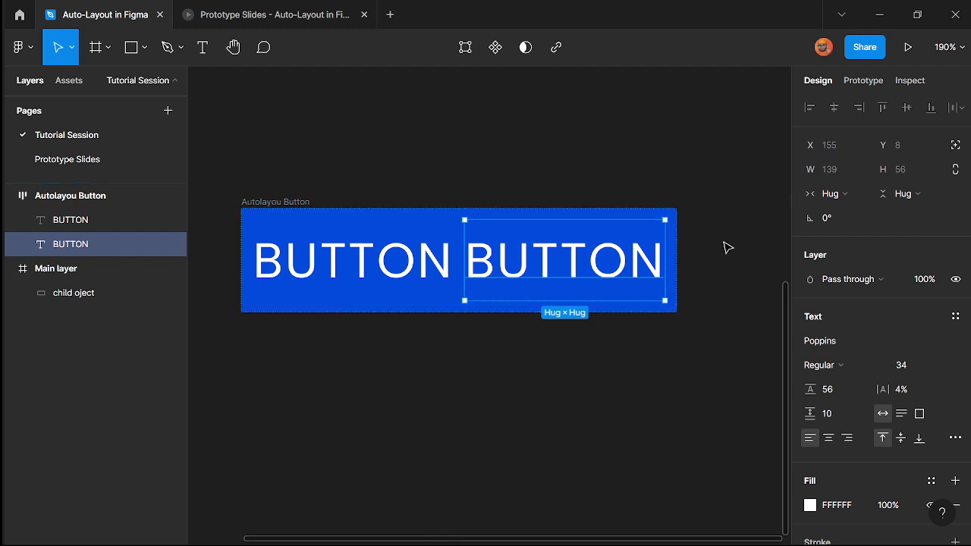
# - Consult the AUTOLAYOUT slide again and delete the duplicated BUTTON text from the auto layout frame
pyautogui.click(310, 9)
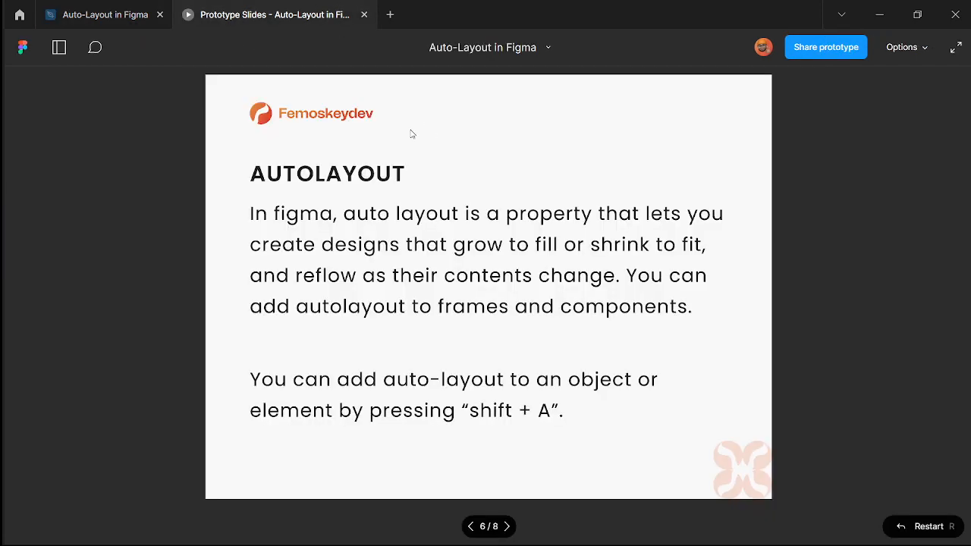
pyautogui.click(134, 15)
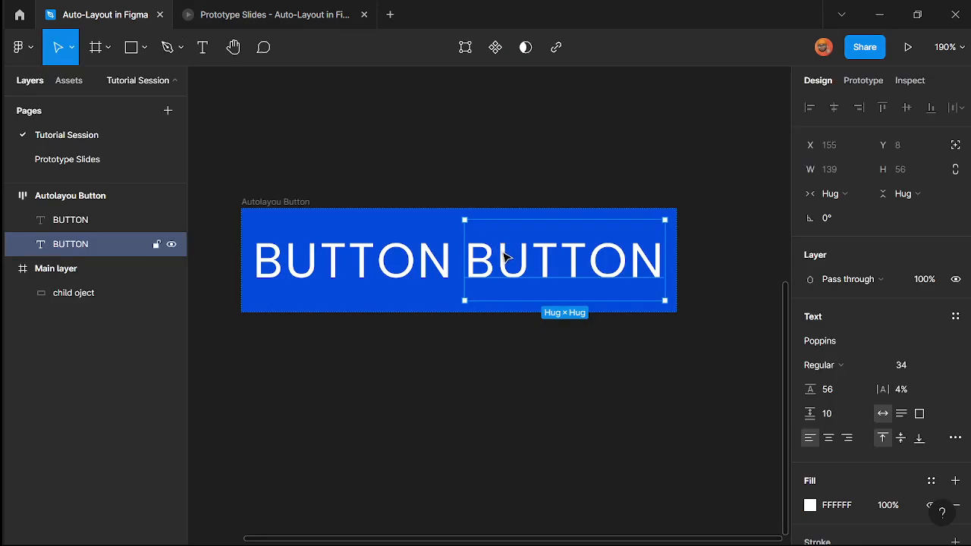
pyautogui.press('Delete')
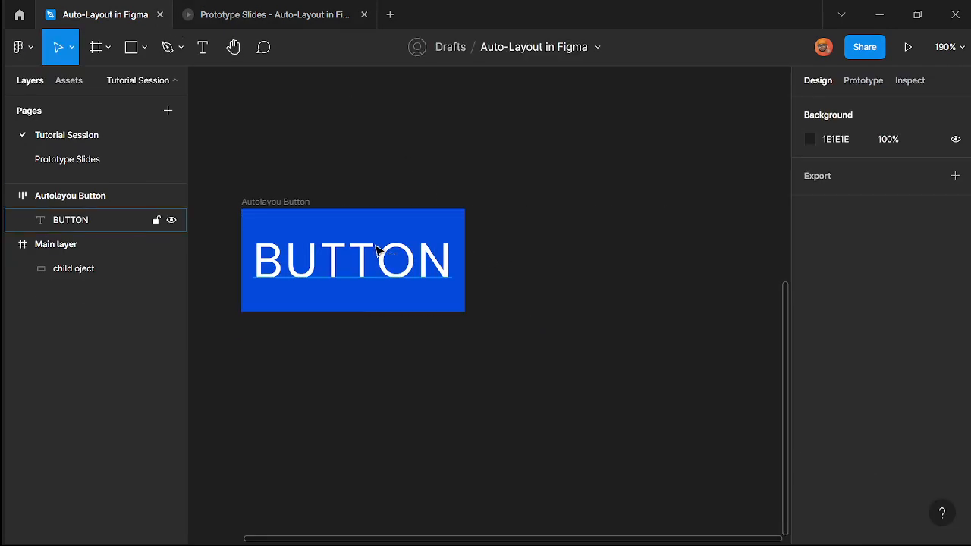
# - Place a copy of the BUTTON text on the canvas outside and beside the blue Autolayou Button frame
pyautogui.scroll(5, 276, 271)
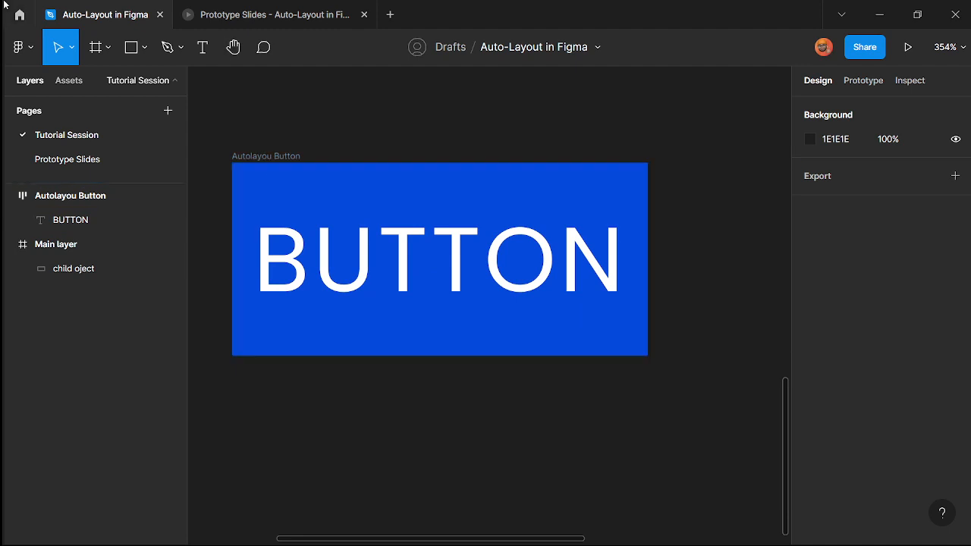
pyautogui.scroll(-8, 337, 362)
pyautogui.moveTo(360, 336); pyautogui.dragTo(531, 337)
pyautogui.scroll(5, 561, 337)
# - Draw a rectangle about 189 × 87 around the copied BUTTON text and send it to the back
pyautogui.press('r')
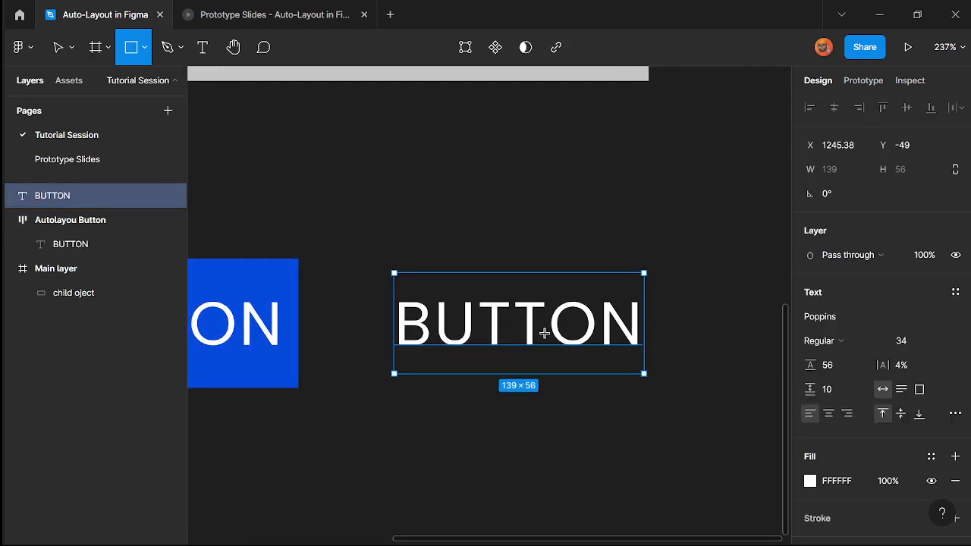
pyautogui.moveTo(344, 248)
pyautogui.mouseDown()
pyautogui.moveTo(785, 451)
pyautogui.moveTo(707, 412)
pyautogui.moveTo(577, 403)
pyautogui.mouseUp()
pyautogui.hotkey('ctrl', 'shift', '[')
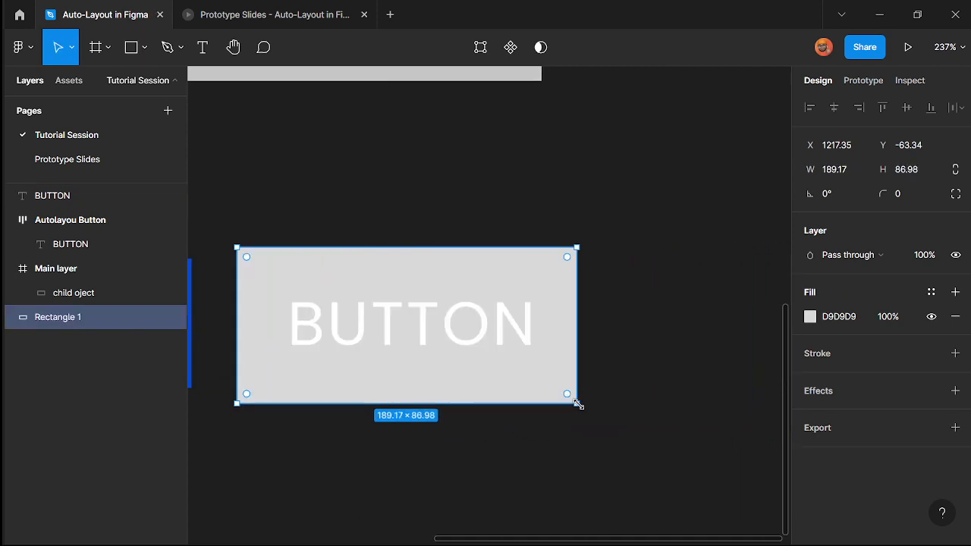
# - Fill the rectangle behind the copied BUTTON text with the Red 50 color style and deselect it
pyautogui.click(931, 292)
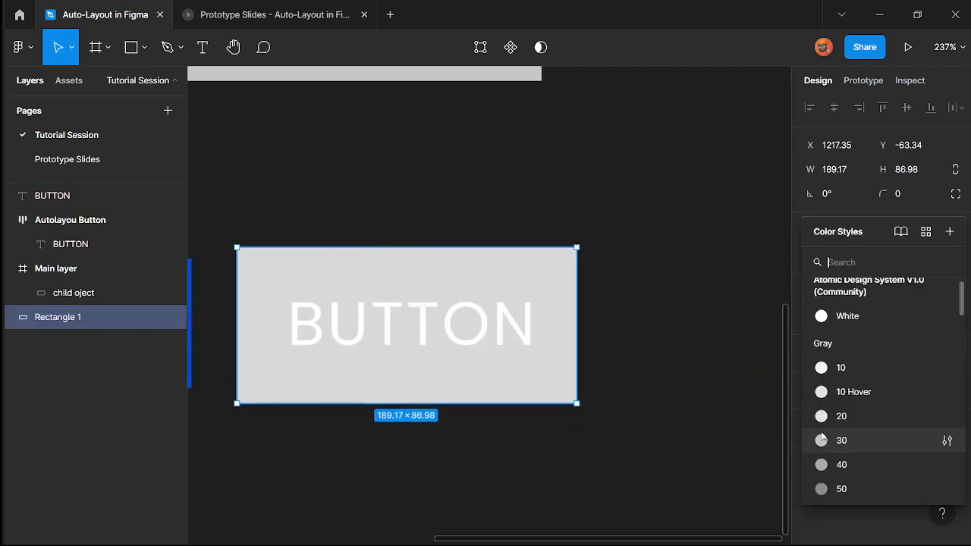
pyautogui.scroll(-5, 835, 425)
pyautogui.click(834, 430)
pyautogui.hscroll(-1, 607, 424)
pyautogui.click(526, 458)
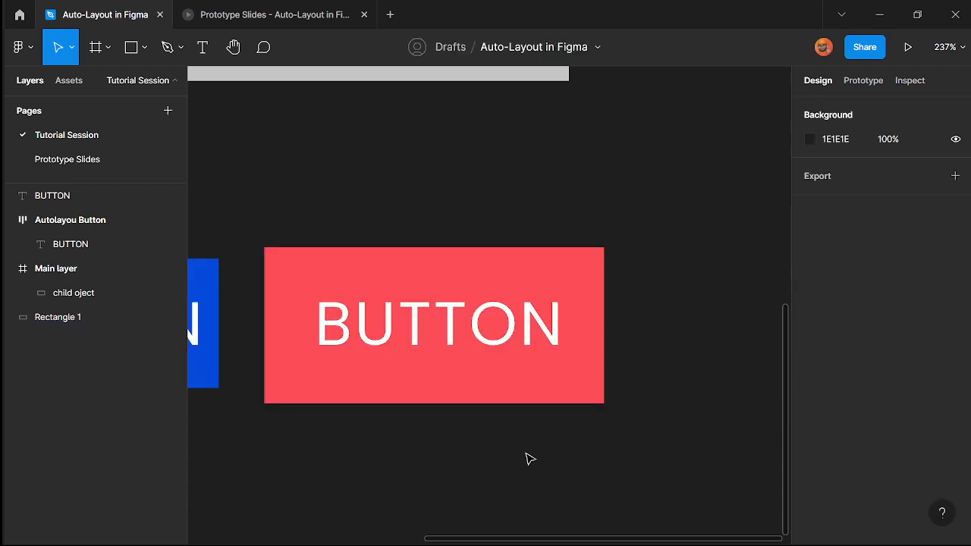
pyautogui.scroll(3, 304, 390)
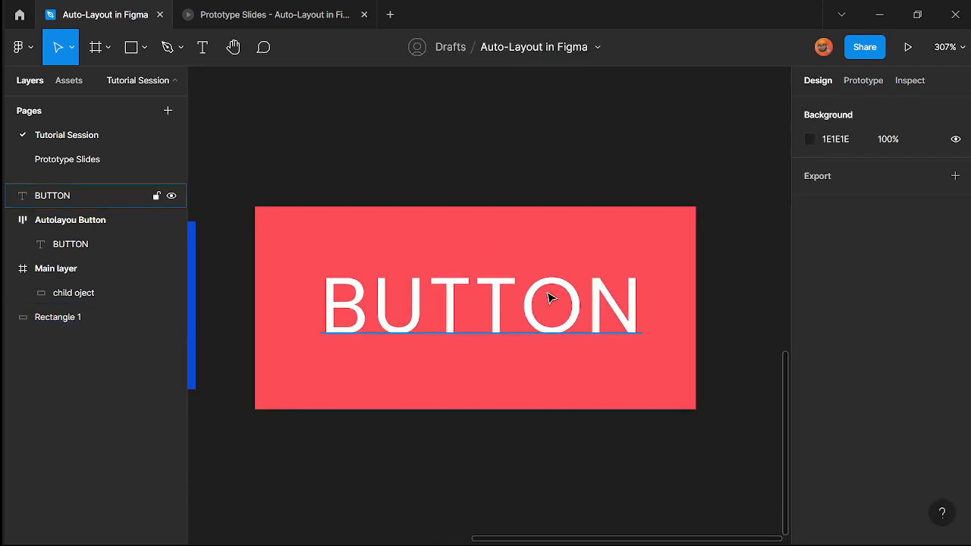
pyautogui.click(531, 240)
pyautogui.click(932, 292)
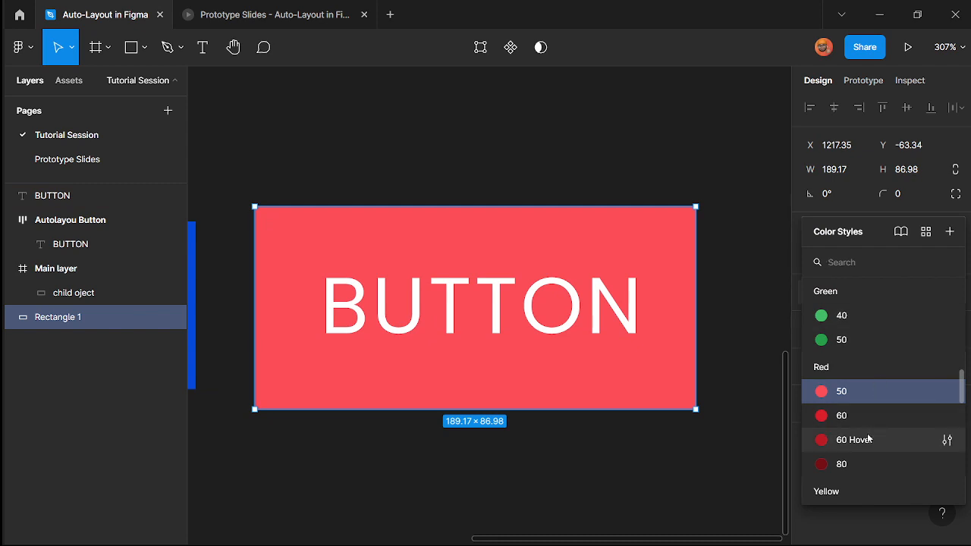
pyautogui.scroll(-5, 869, 439)
pyautogui.scroll(5, 869, 439)
pyautogui.click(668, 470)
# - Group the red rectangle with the BUTTON text on it, and select the text inside the group
pyautogui.scroll(-3, 429, 428)
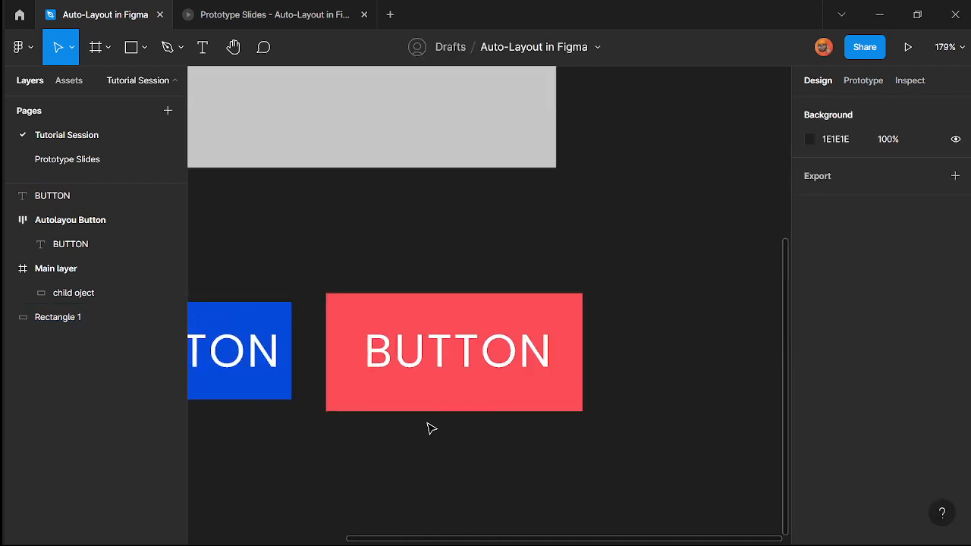
pyautogui.scroll(3, 422, 445)
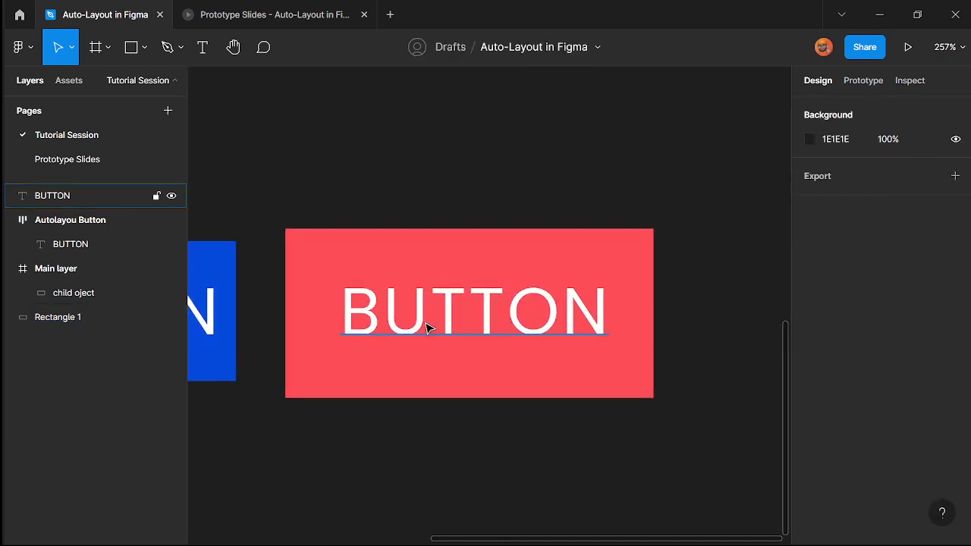
pyautogui.click(428, 328)
pyautogui.moveTo(264, 201); pyautogui.dragTo(339, 341)
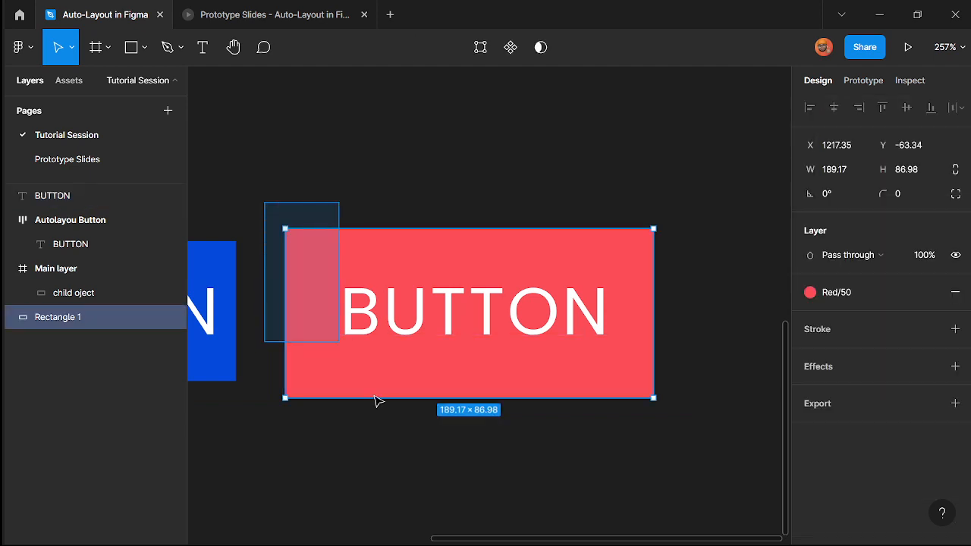
pyautogui.moveTo(377, 401); pyautogui.dragTo(723, 445)
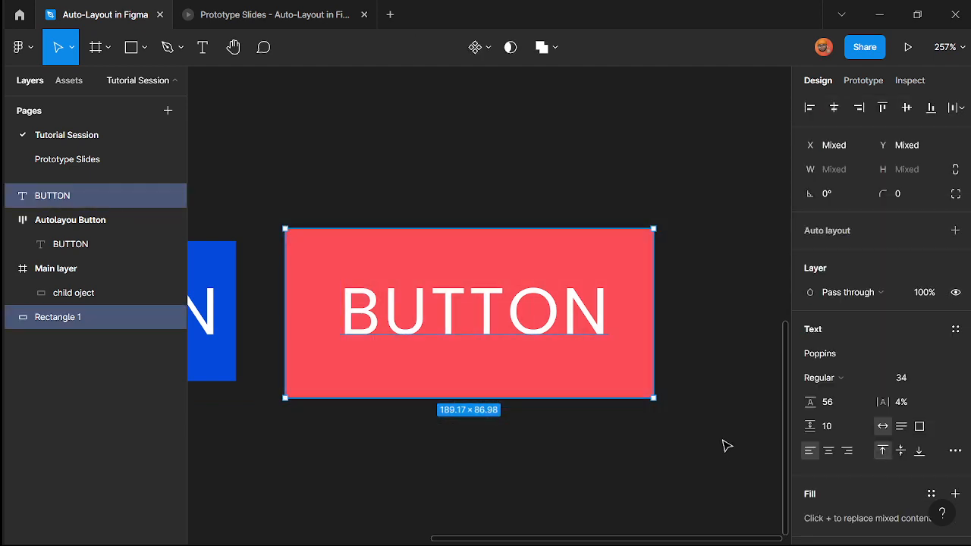
pyautogui.hotkey('ctrl', 'g')
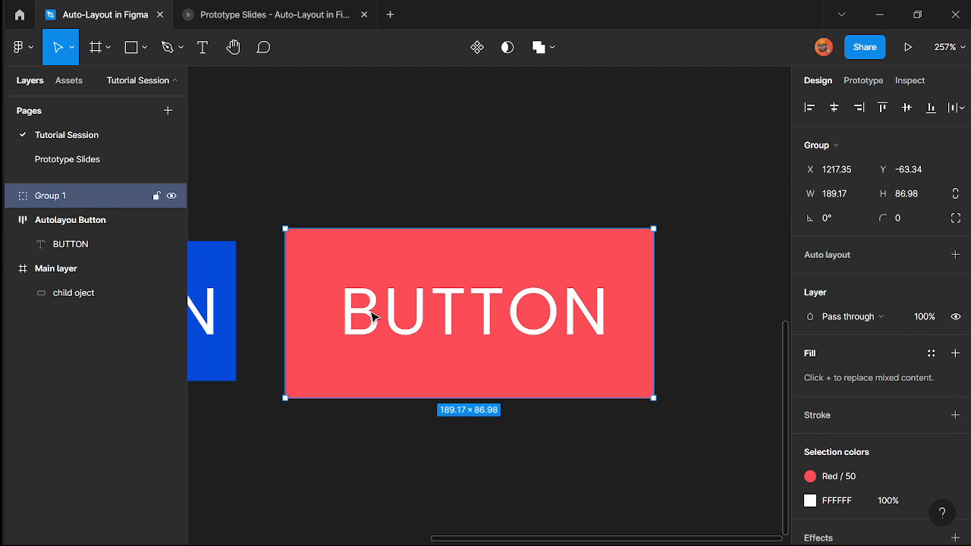
pyautogui.doubleClick(400, 324)
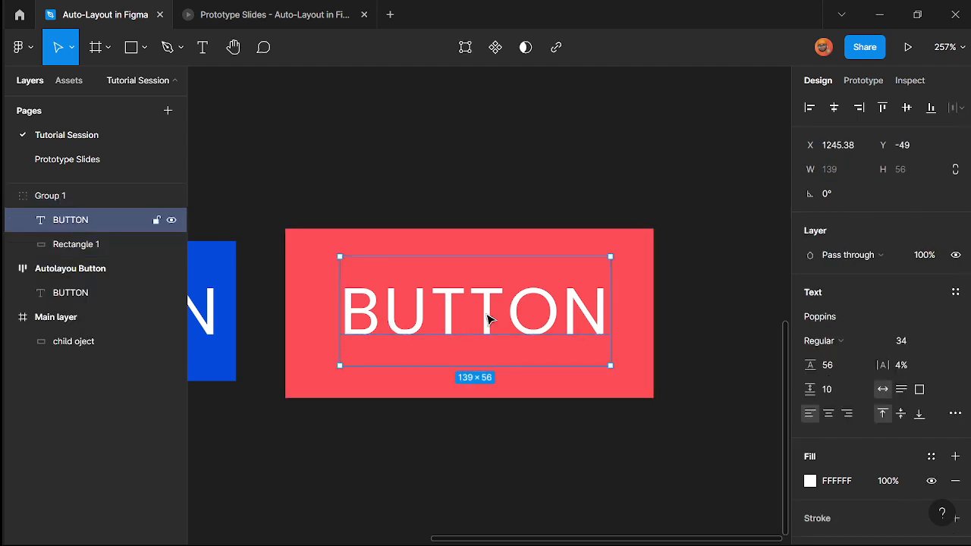
# - Duplicate the BUTTON text inside the red group and place the copy below it, over the rectangle's lower edge
pyautogui.hotkey('ctrl', 'd')
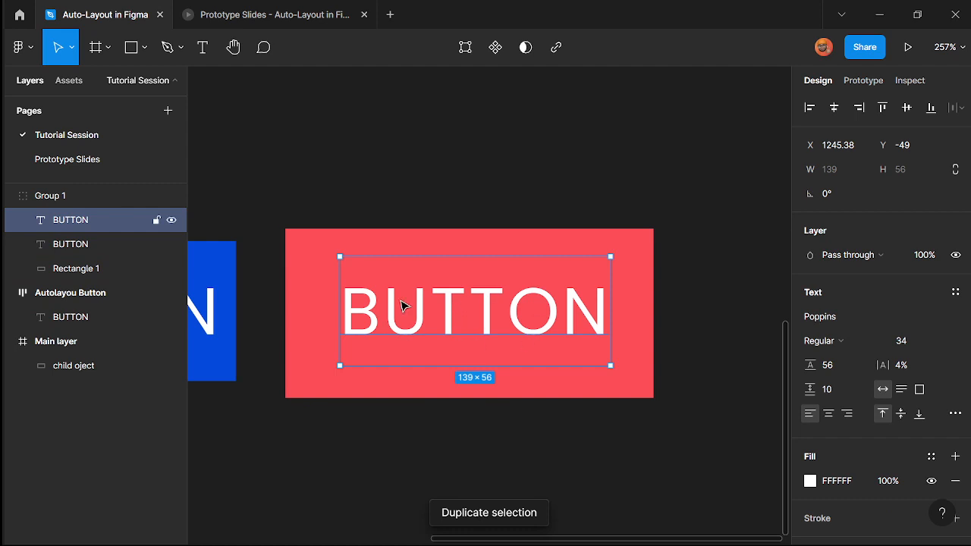
pyautogui.moveTo(493, 316); pyautogui.dragTo(499, 407)
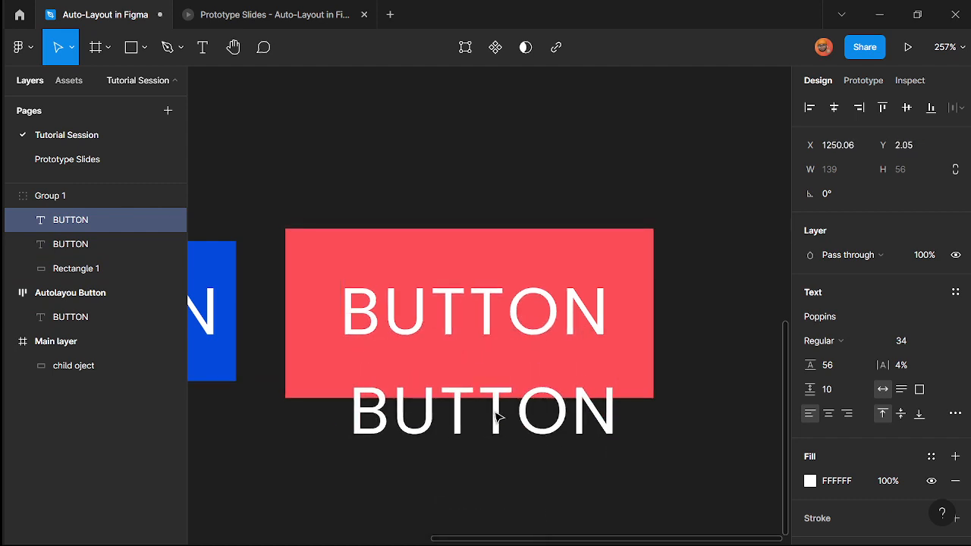
# - Delete the whole red comparison group, including its rectangle and both BUTTON texts
pyautogui.scroll(-5, 468, 340)
pyautogui.scroll(3, 559, 379)
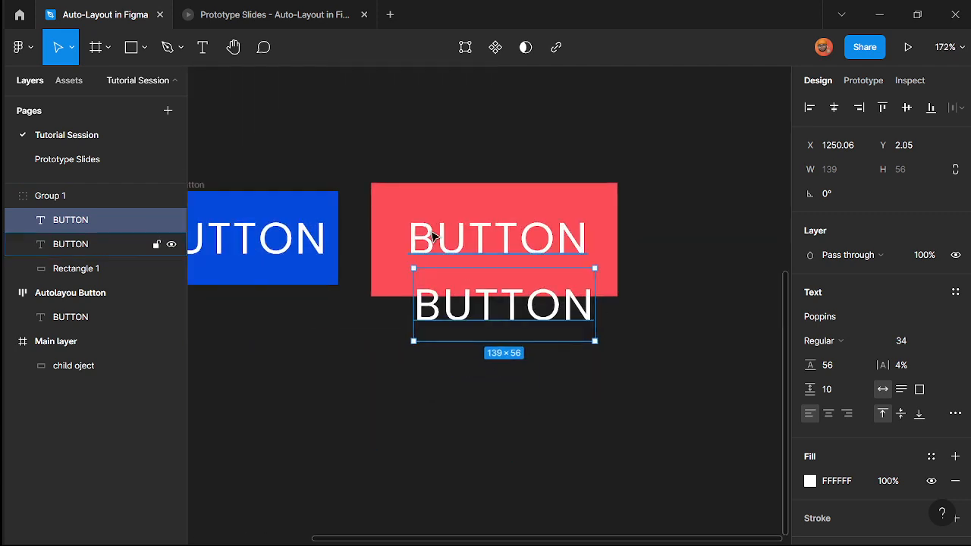
pyautogui.moveTo(359, 149); pyautogui.dragTo(704, 431)
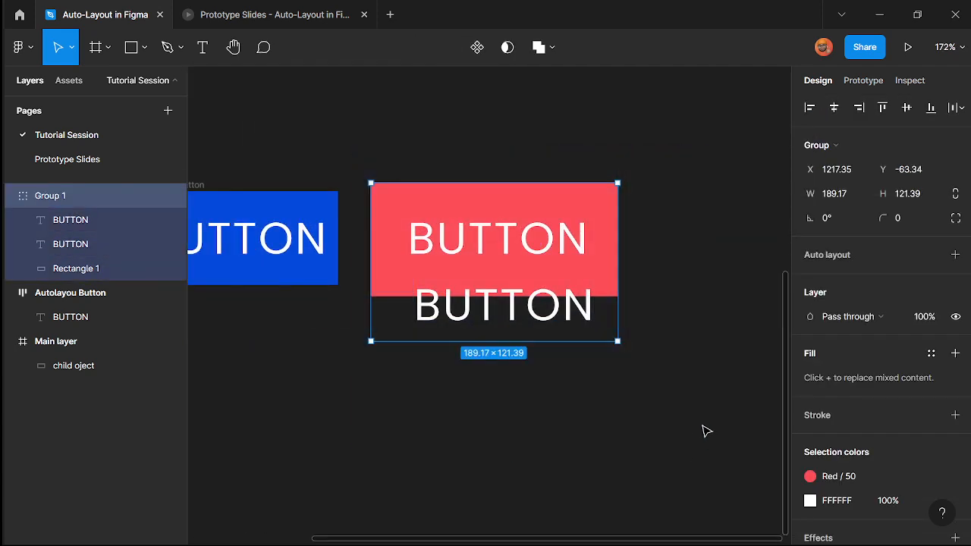
pyautogui.press('Delete')
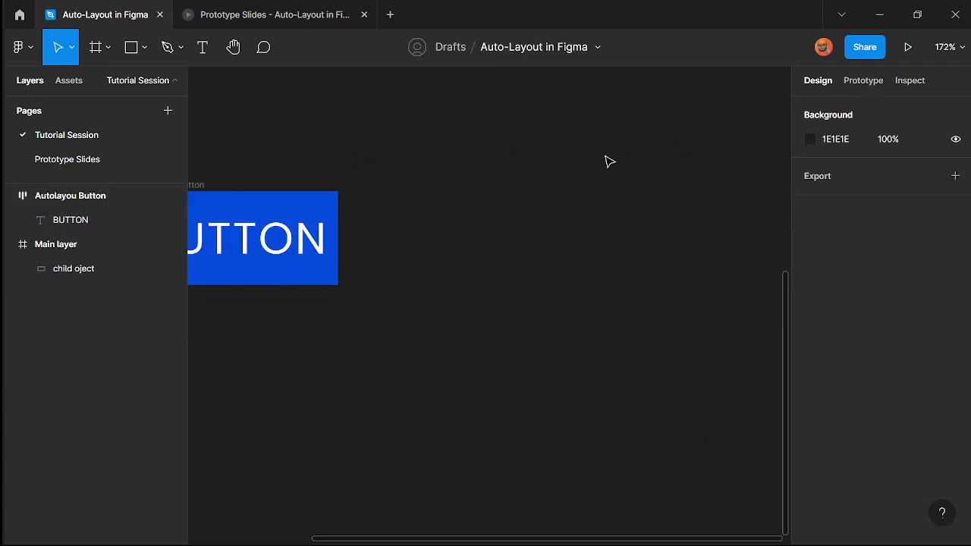
# - Set the blue Autolayou Button frame's auto layout direction to vertical and deselect the frame
pyautogui.hscroll(-5, 609, 161)
pyautogui.scroll(3, 601, 167)
pyautogui.click(315, 199)
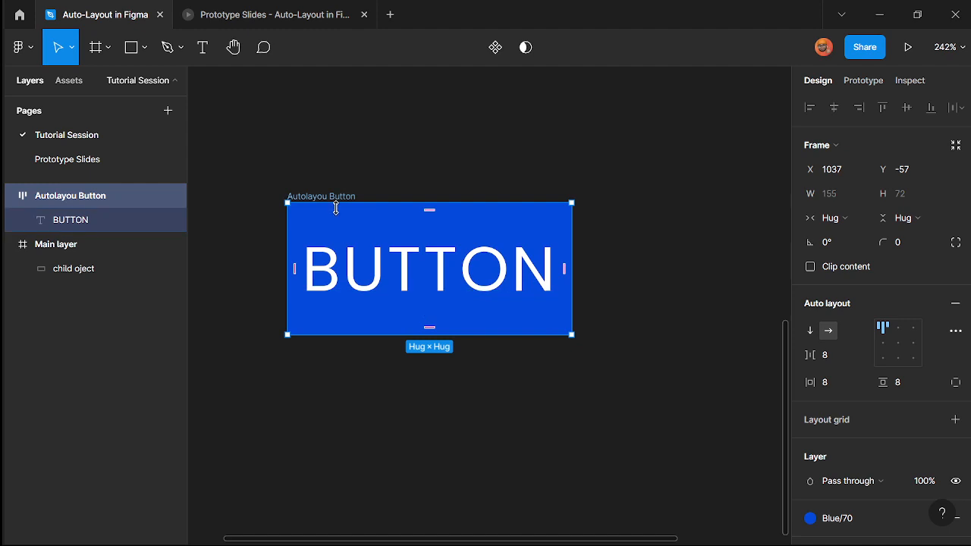
pyautogui.scroll(1, 322, 200)
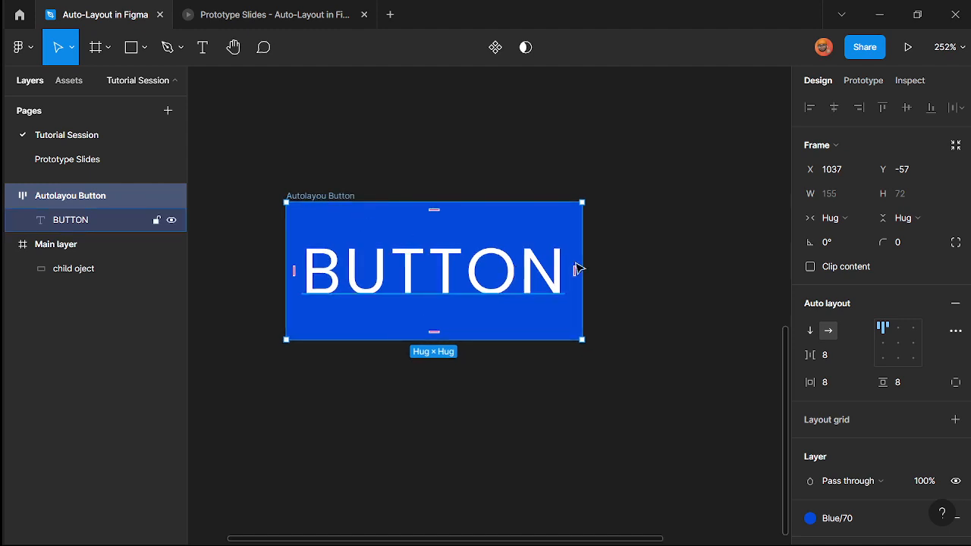
pyautogui.click(811, 332)
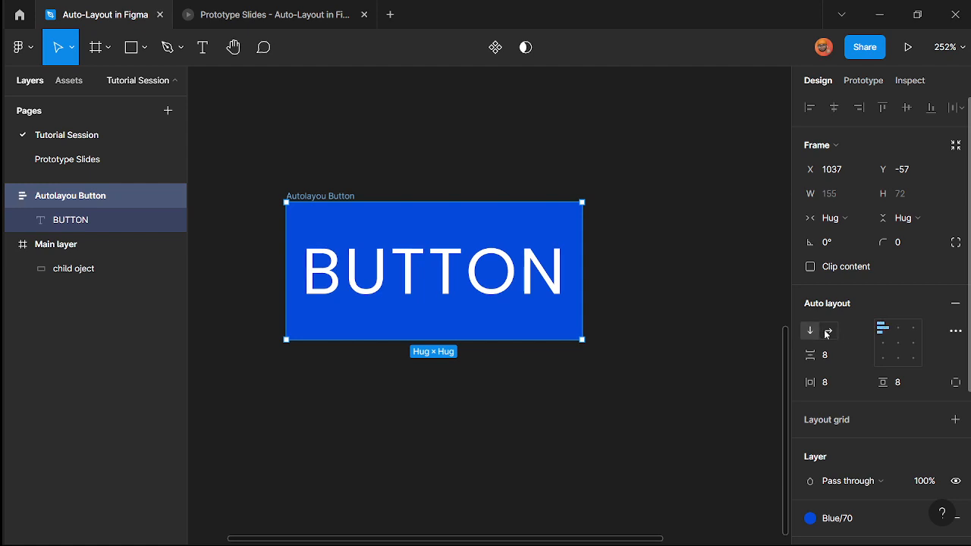
pyautogui.click(827, 334)
pyautogui.click(806, 335)
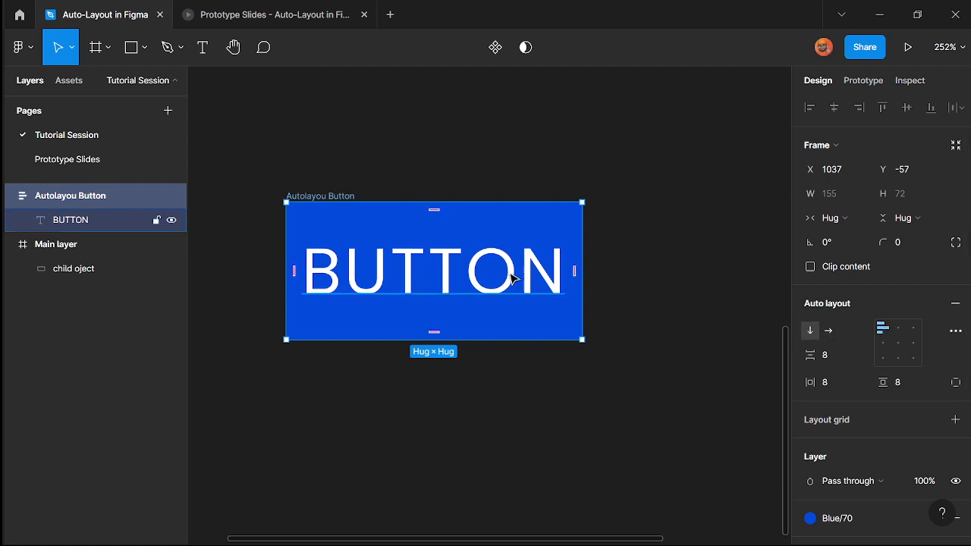
pyautogui.scroll(-3, 445, 283)
pyautogui.scroll(2, 478, 298)
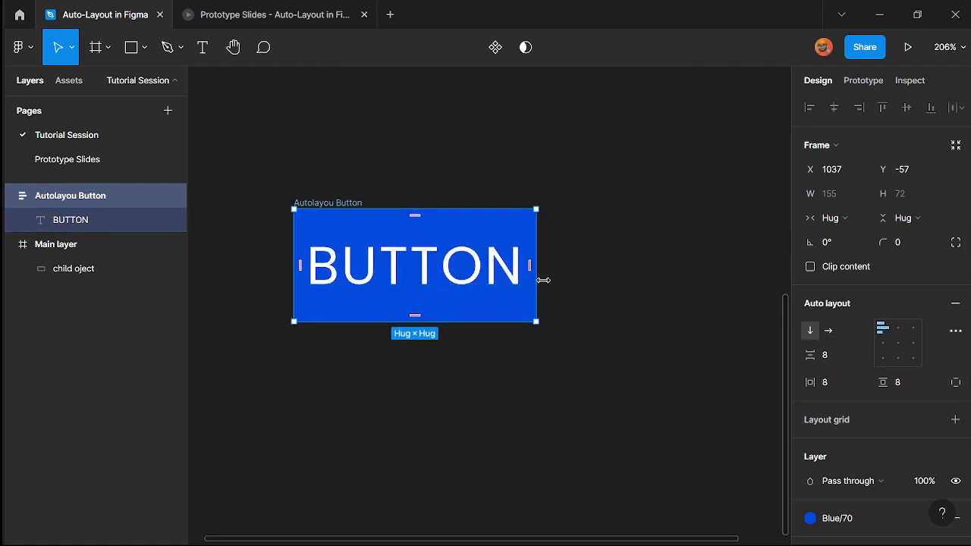
pyautogui.click(549, 352)
pyautogui.scroll(2, 486, 299)
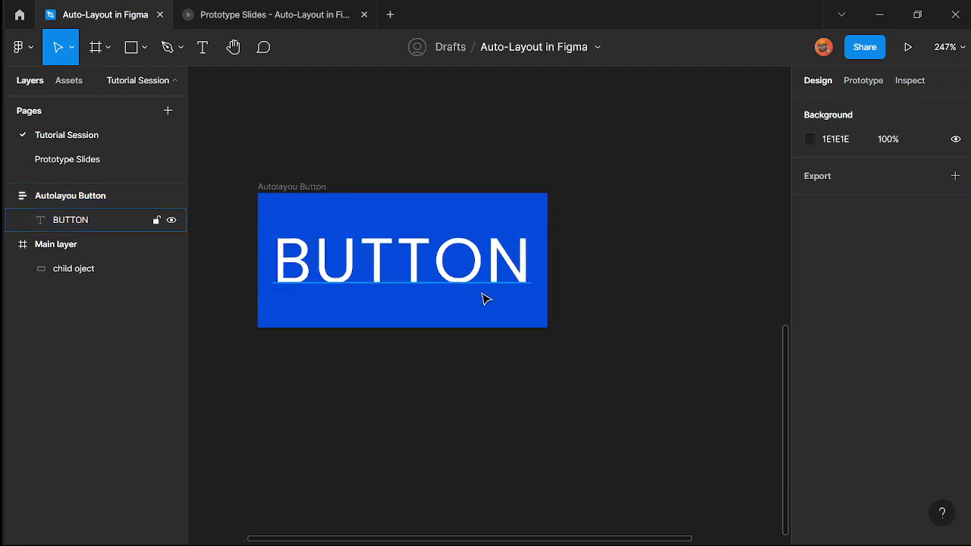
pyautogui.hotkey('shift', 'i')
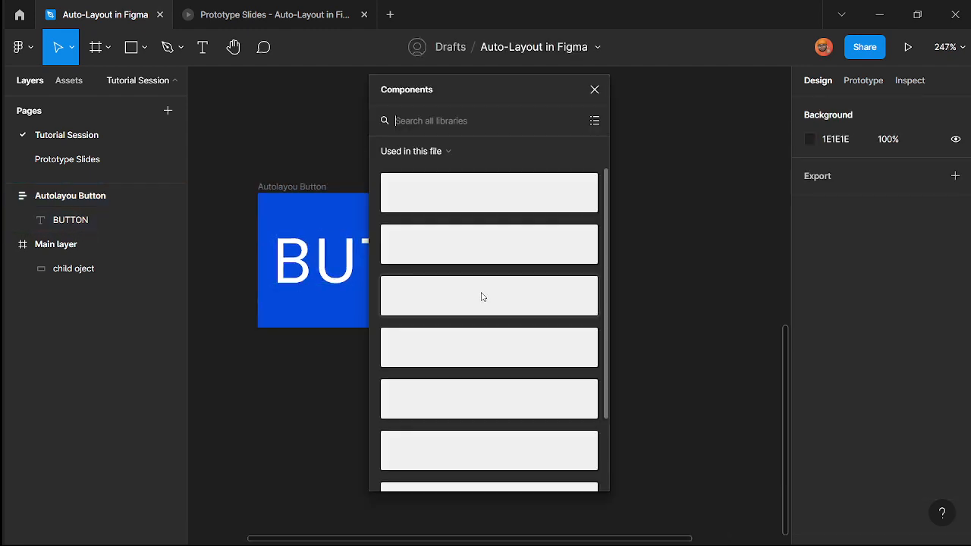
pyautogui.scroll(-2, 521, 337)
pyautogui.scroll(2, 516, 337)
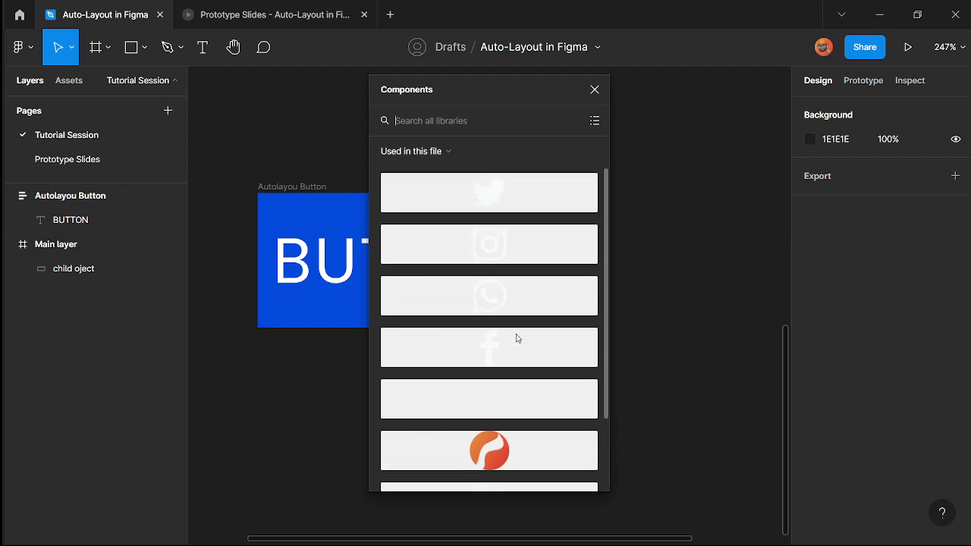
pyautogui.click(596, 91)
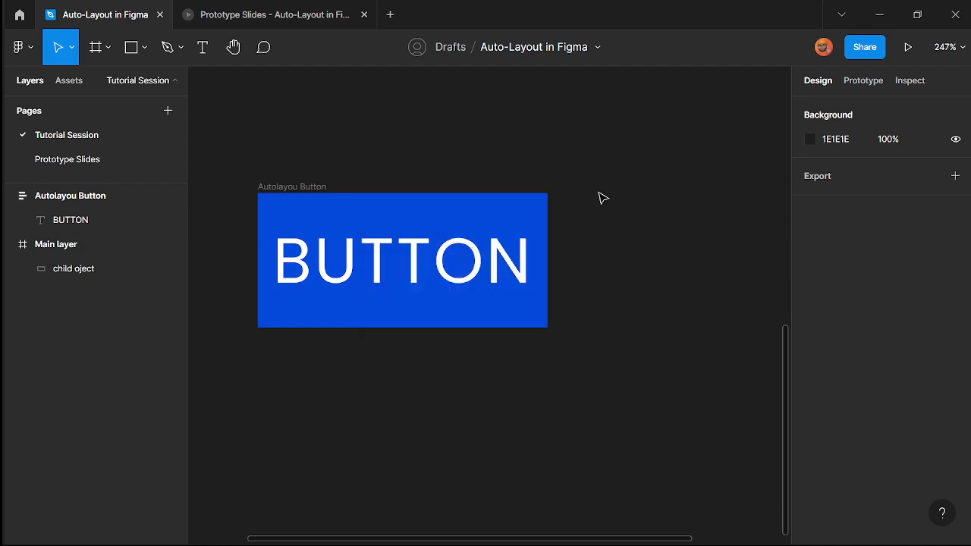
# - Find the akar-icons:plus icon with the Iconify plugin, import it as a component and close the plugin
pyautogui.rightClick(579, 179)
pyautogui.moveTo(627, 299)
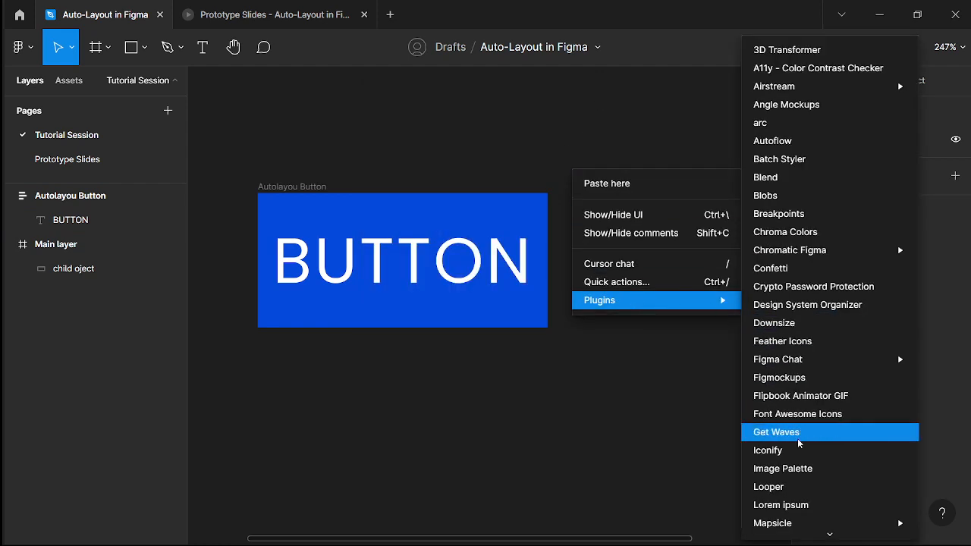
pyautogui.click(450, 223)
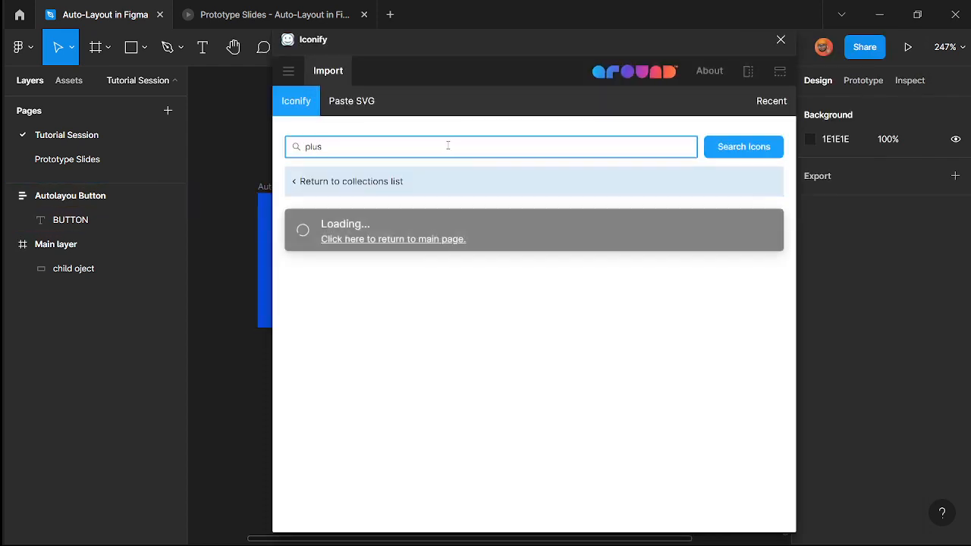
pyautogui.click(654, 304)
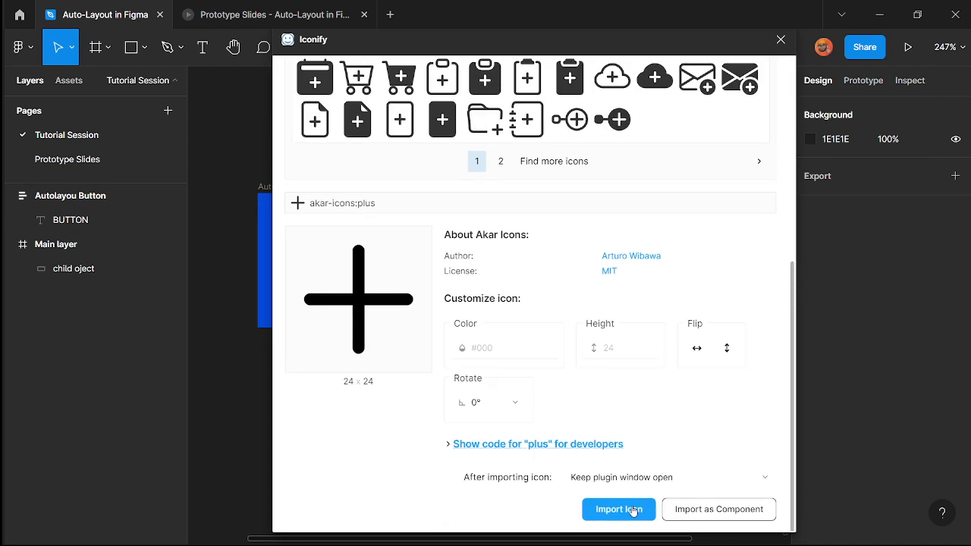
pyautogui.click(706, 512)
pyautogui.click(780, 40)
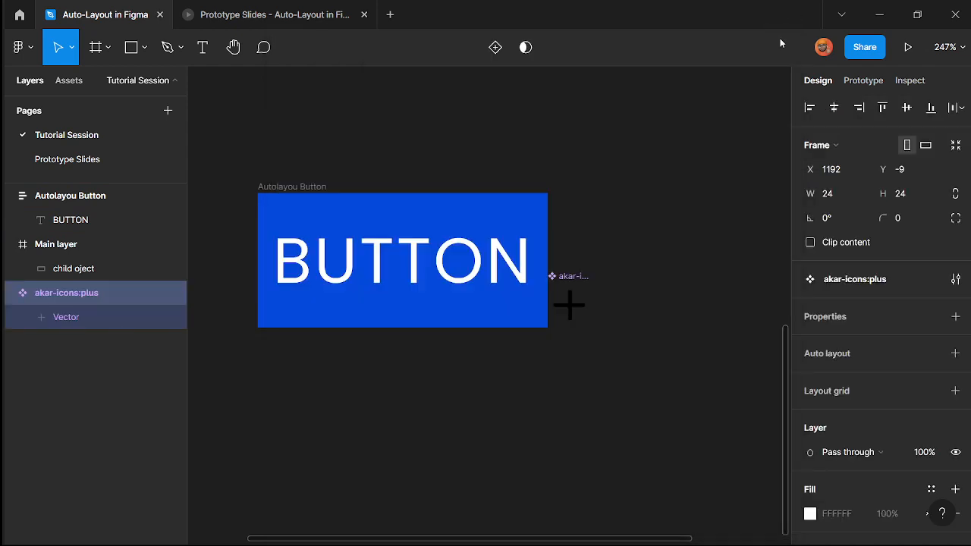
# - Move the plus icon clear of the blue button and set its color to FFFFFF
pyautogui.moveTo(575, 317); pyautogui.dragTo(618, 301)
pyautogui.scroll(-5, 864, 407)
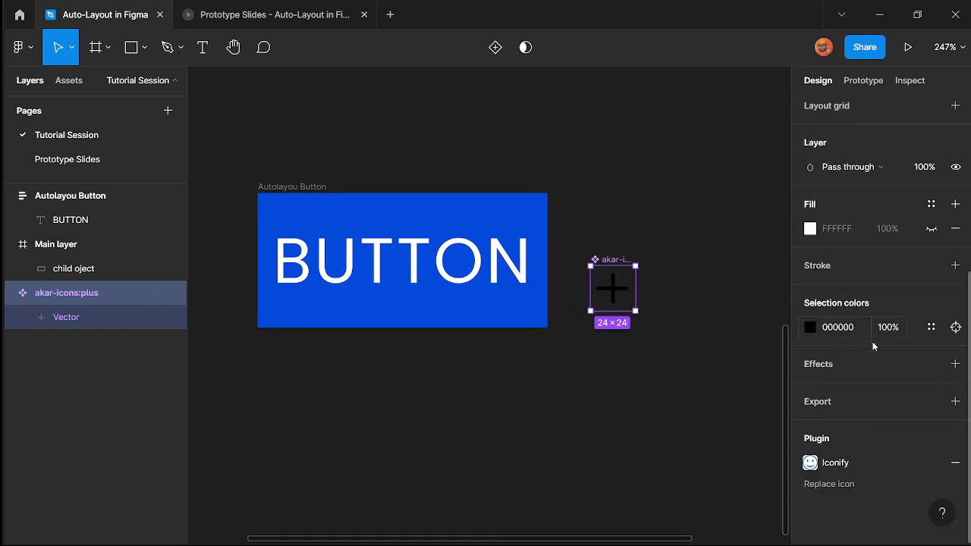
pyautogui.click(857, 327)
pyautogui.write('fffff')
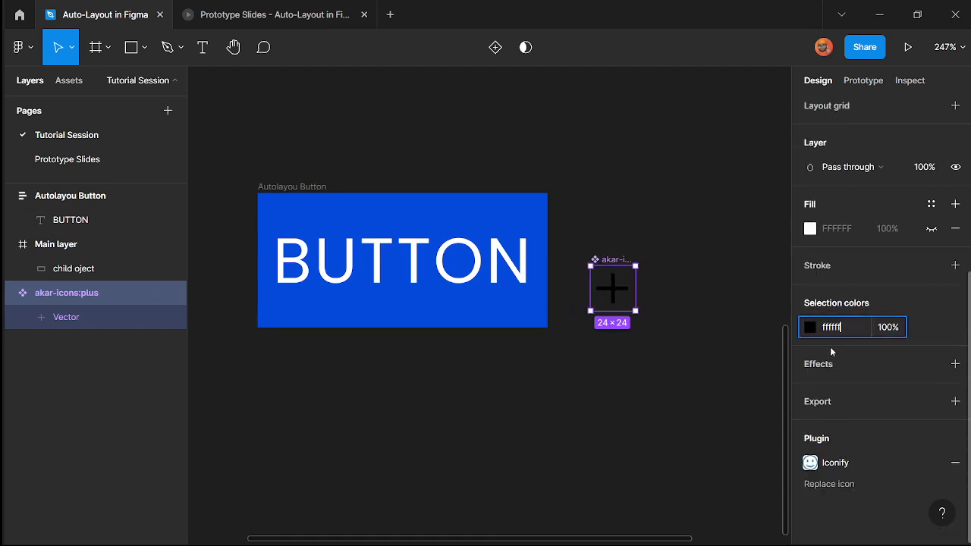
pyautogui.write('f')
pyautogui.press('Return')
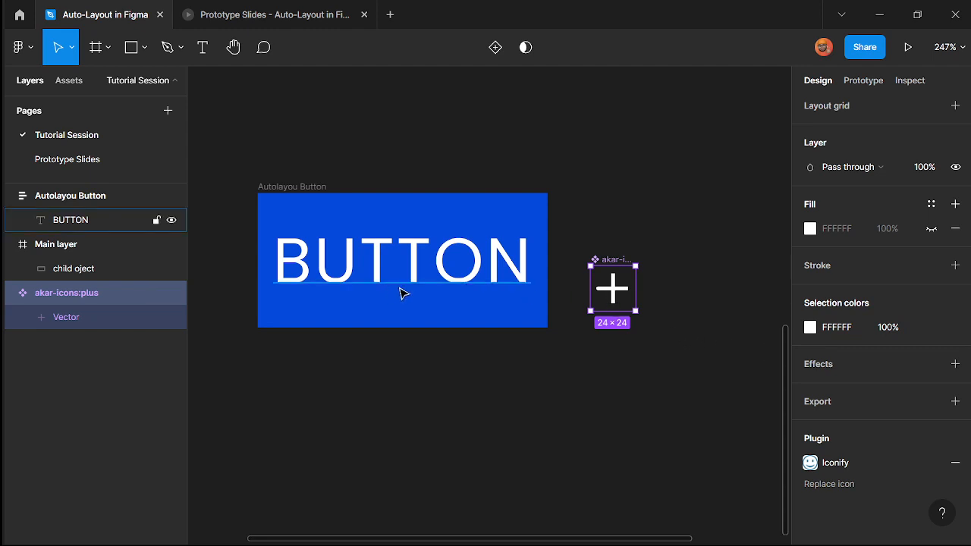
# - Place the white plus icon inside the Autolayou Button frame, stacked below the BUTTON text
pyautogui.moveTo(616, 298); pyautogui.dragTo(535, 278)
pyautogui.scroll(-3, 475, 405)
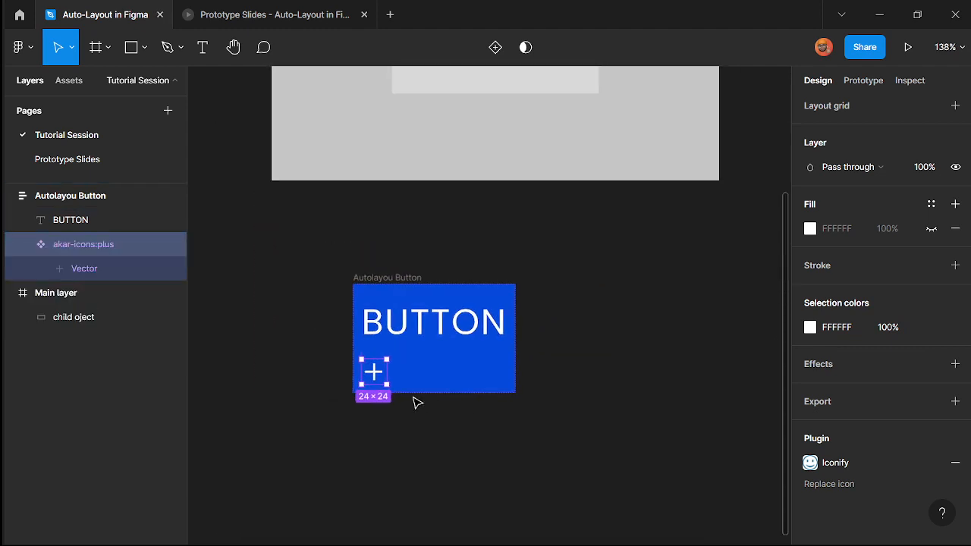
pyautogui.scroll(2, 414, 401)
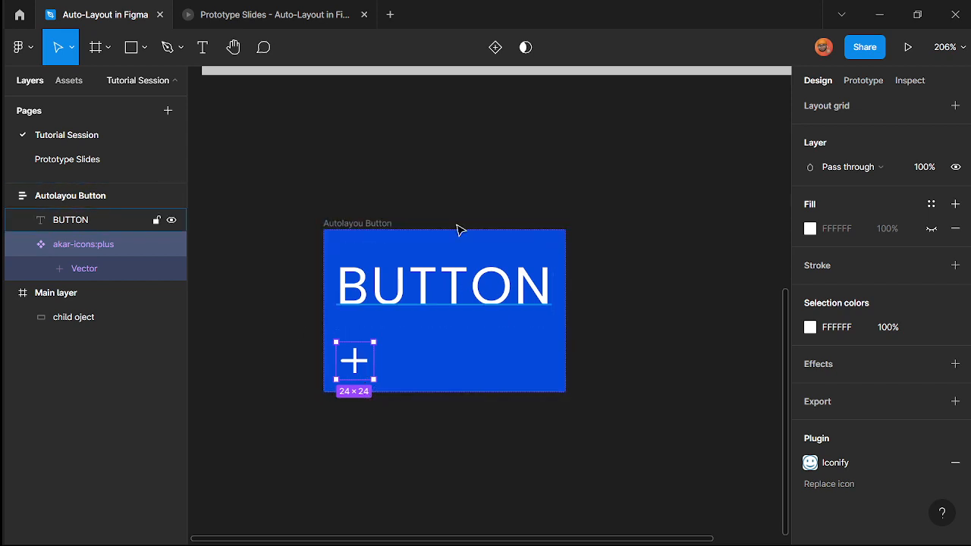
pyautogui.scroll(2, 361, 383)
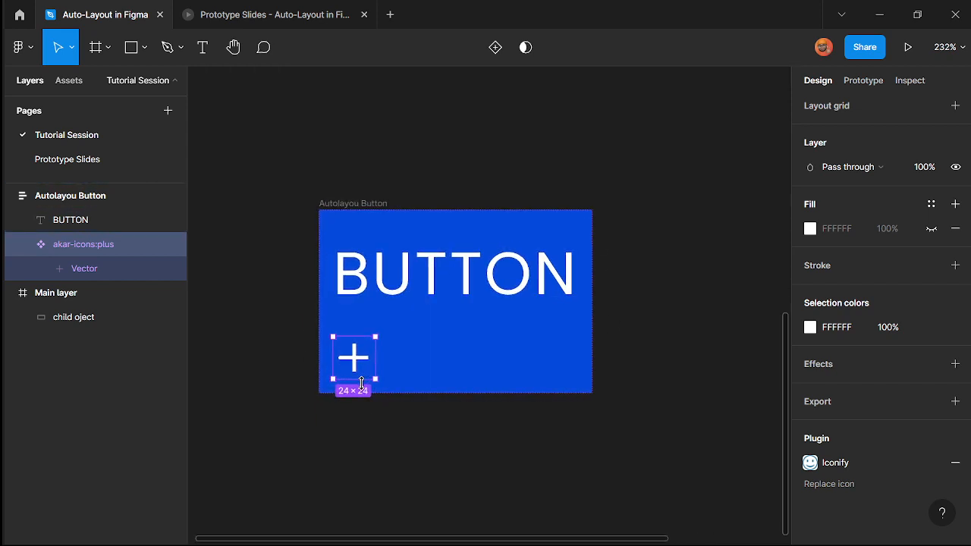
# - Duplicate the plus icon three times inside the Autolayou Button frame's vertical stack
pyautogui.hotkey('ctrl', 'd')
pyautogui.scroll(-5, 425, 342)
pyautogui.hotkey('ctrl', 'd')
pyautogui.hotkey('ctrl', 'd')
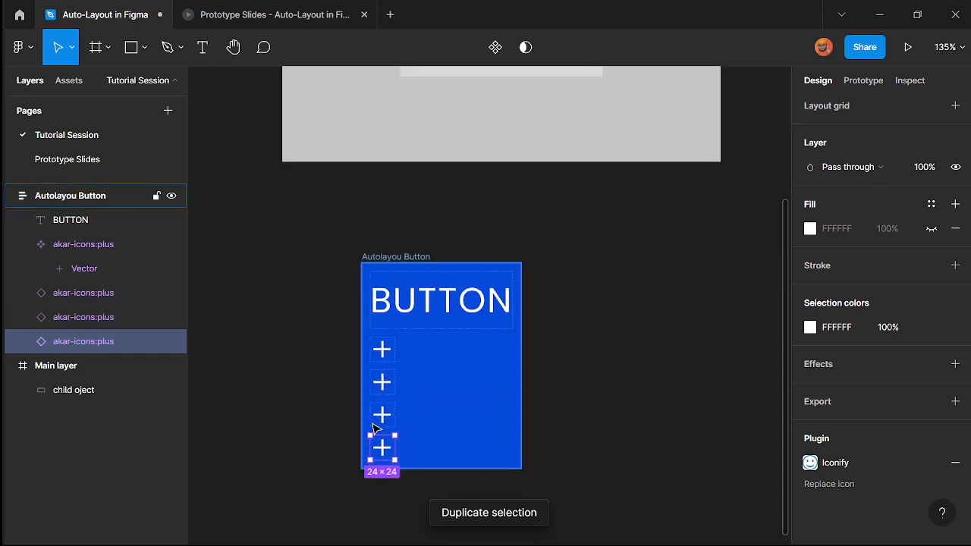
pyautogui.scroll(2, 383, 497)
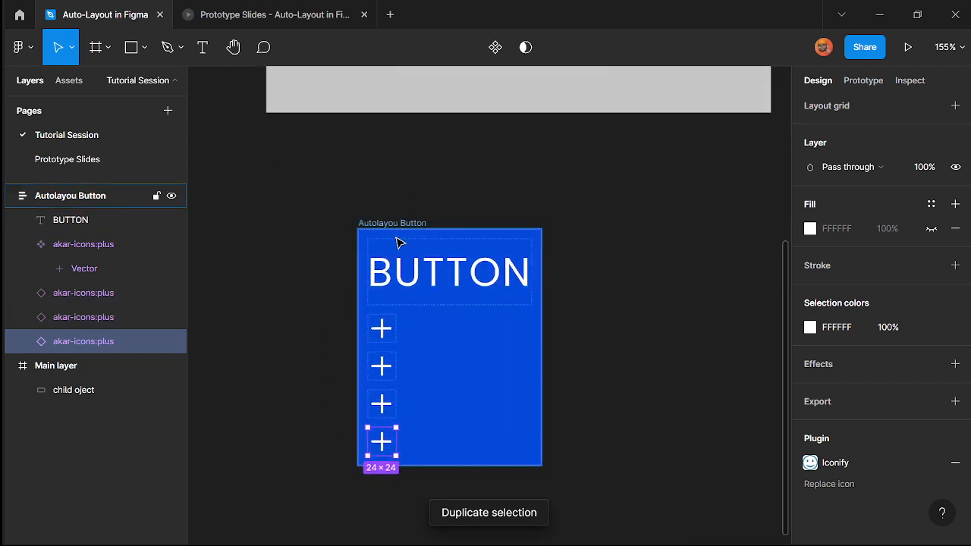
pyautogui.click(396, 234)
pyautogui.click(381, 441)
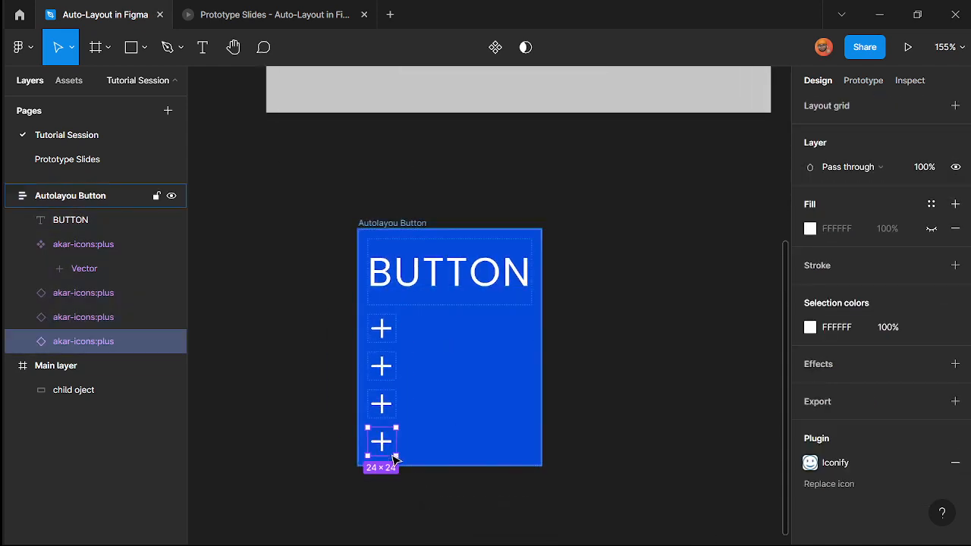
# - Undo the three duplications of the plus icon
pyautogui.hotkey('ctrl', 'z')
pyautogui.hotkey('ctrl', 'z')
pyautogui.hotkey('ctrl', 'z')
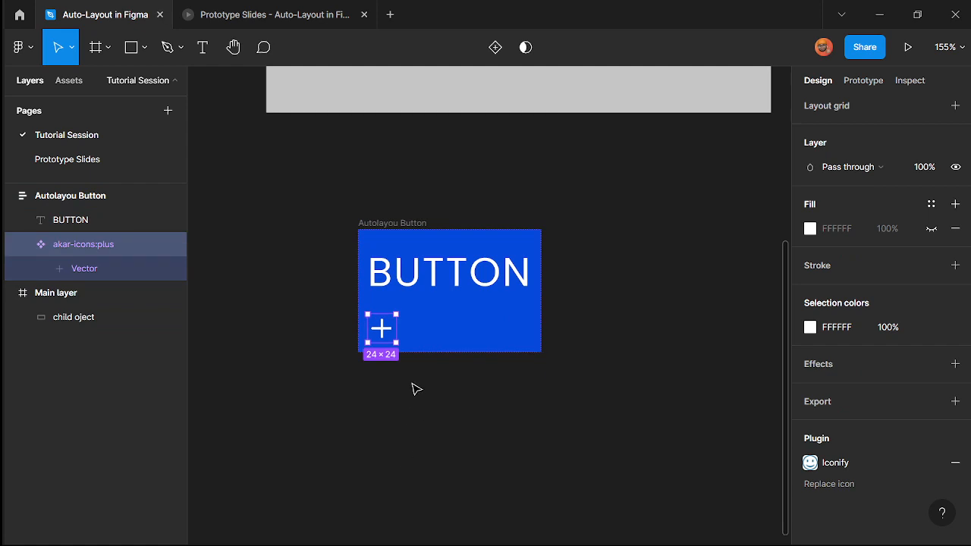
# - Select the Autolayou Button frame and apply the vertical auto layout direction
pyautogui.scroll(2, 416, 389)
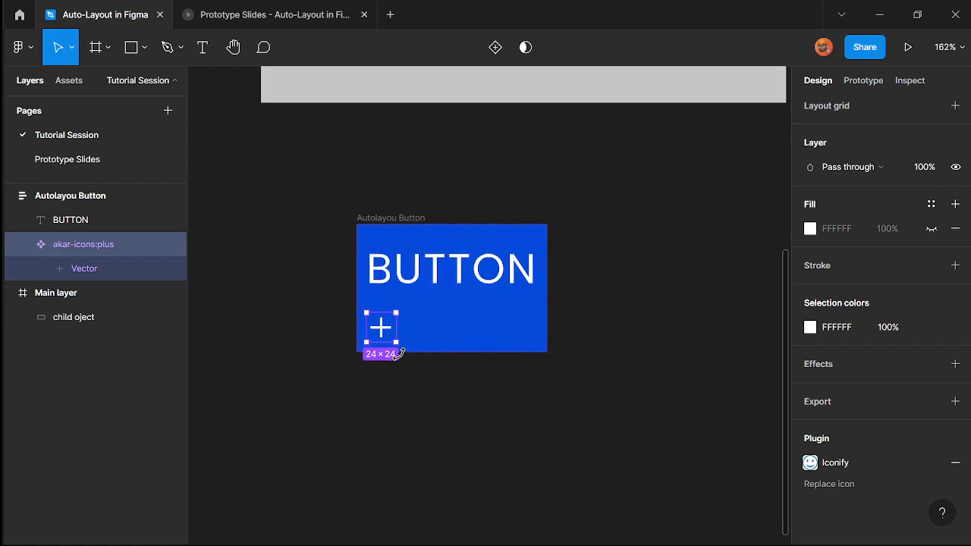
pyautogui.click(404, 217)
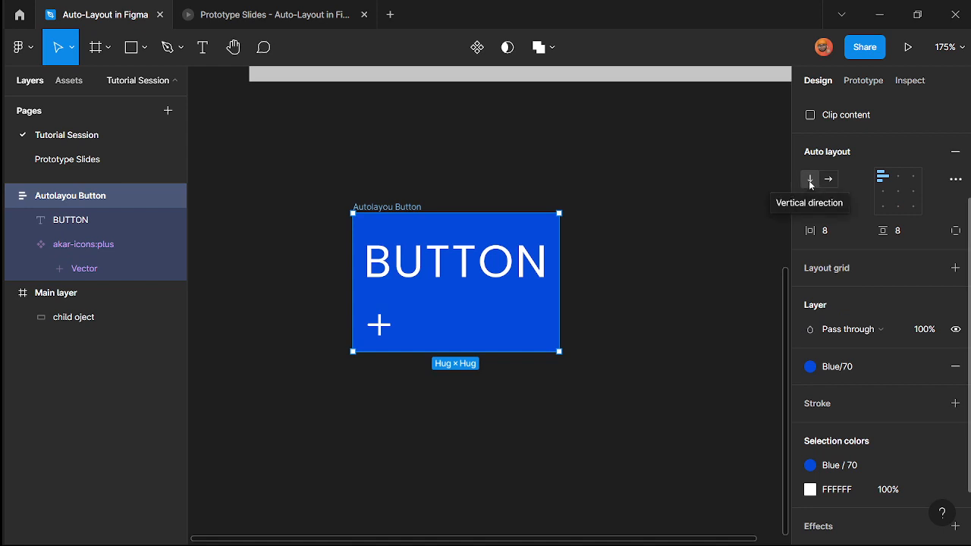
pyautogui.click(810, 182)
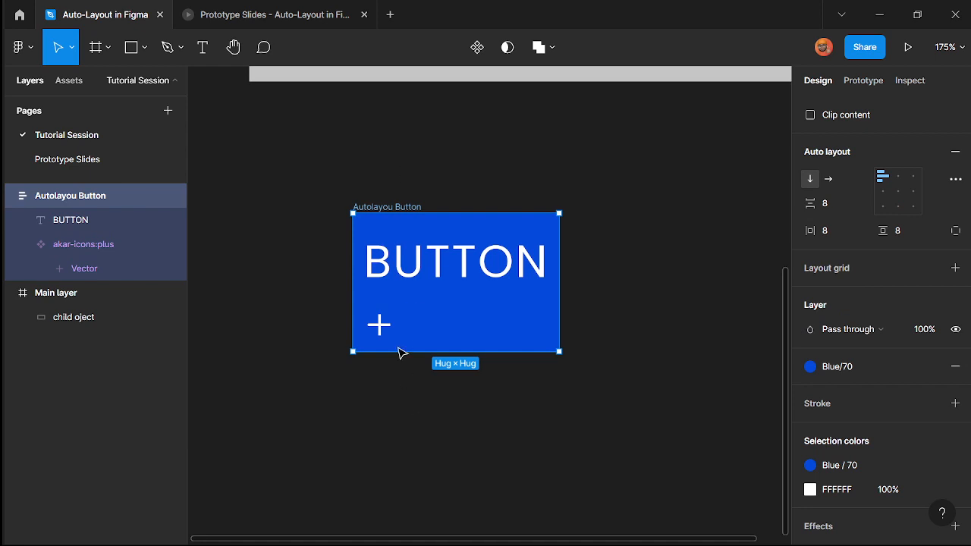
# - Duplicate the plus icon once below the original in the stack and select the Autolayou Button frame
pyautogui.click(383, 326)
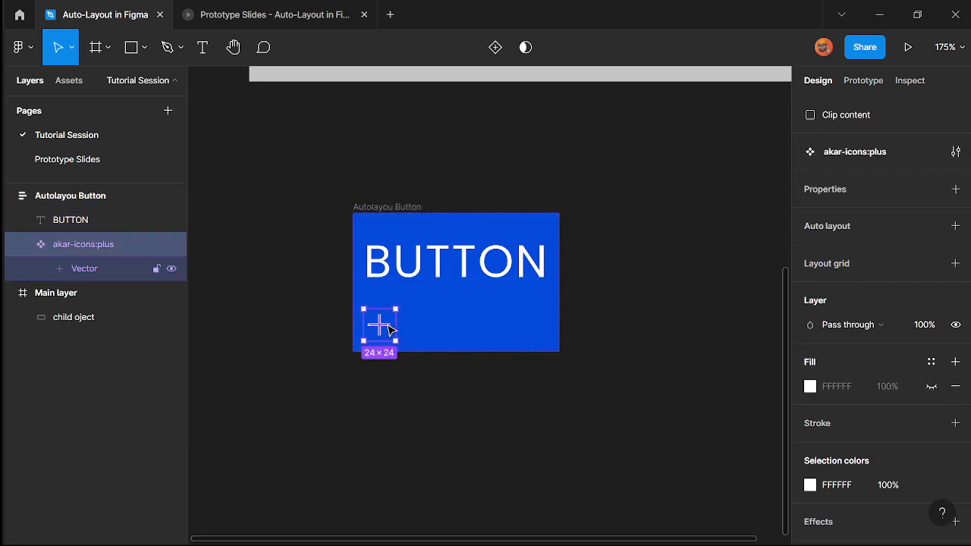
pyautogui.hotkey('ctrl', 'd')
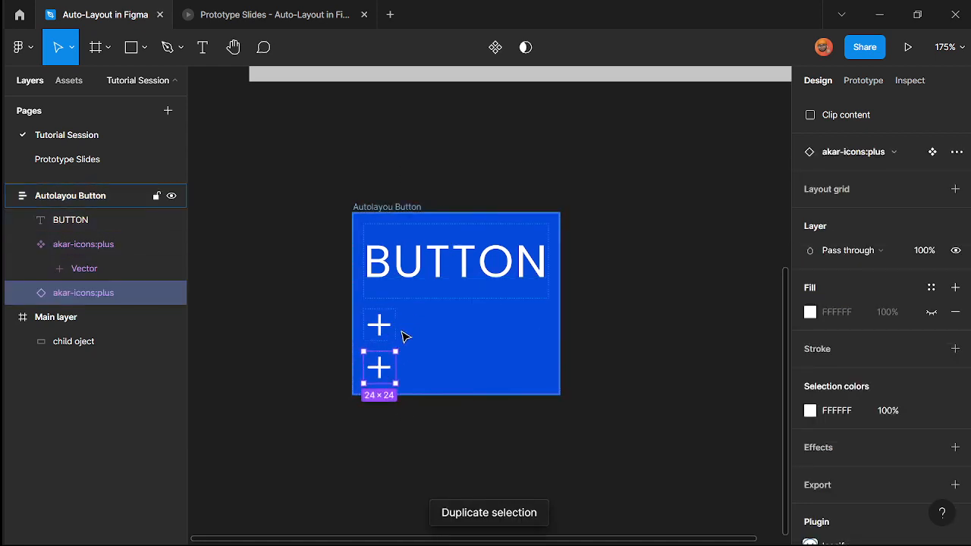
pyautogui.scroll(2, 395, 421)
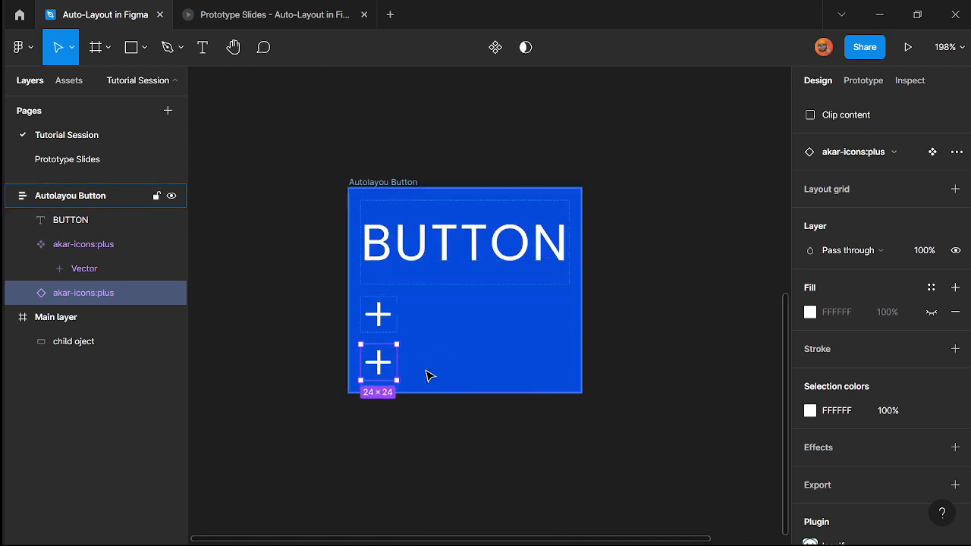
pyautogui.click(386, 184)
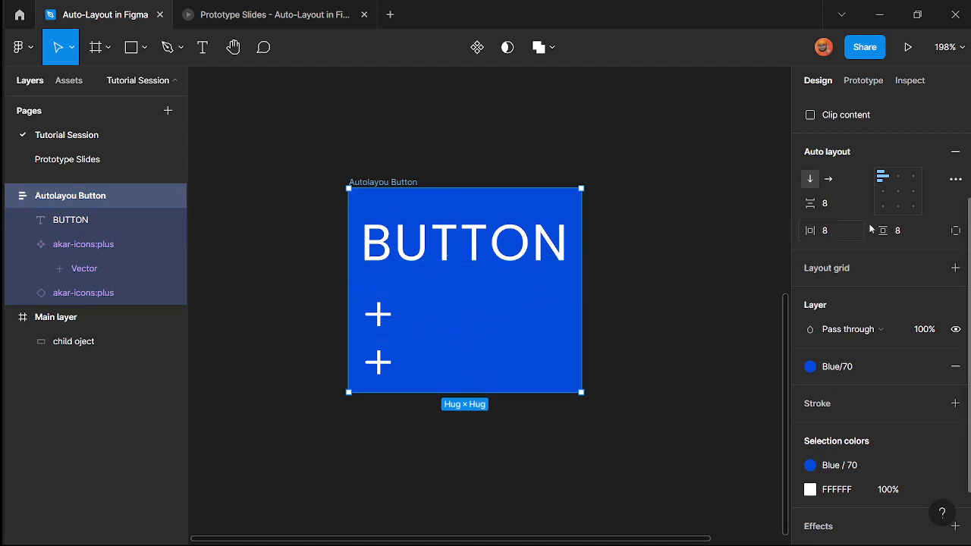
# - Switch the Autolayou Button frame's auto layout to horizontal and set the spacing between items to 24
pyautogui.click(829, 179)
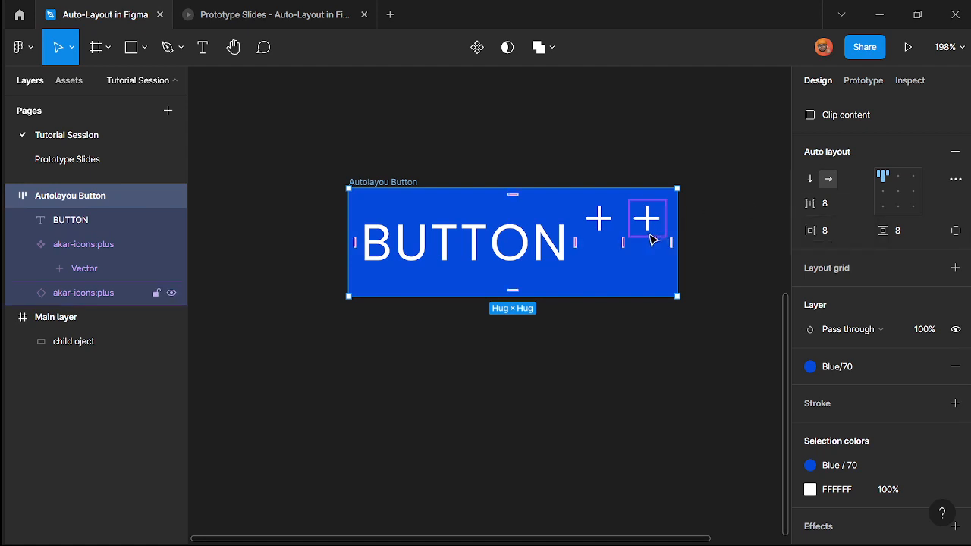
pyautogui.scroll(3, 648, 237)
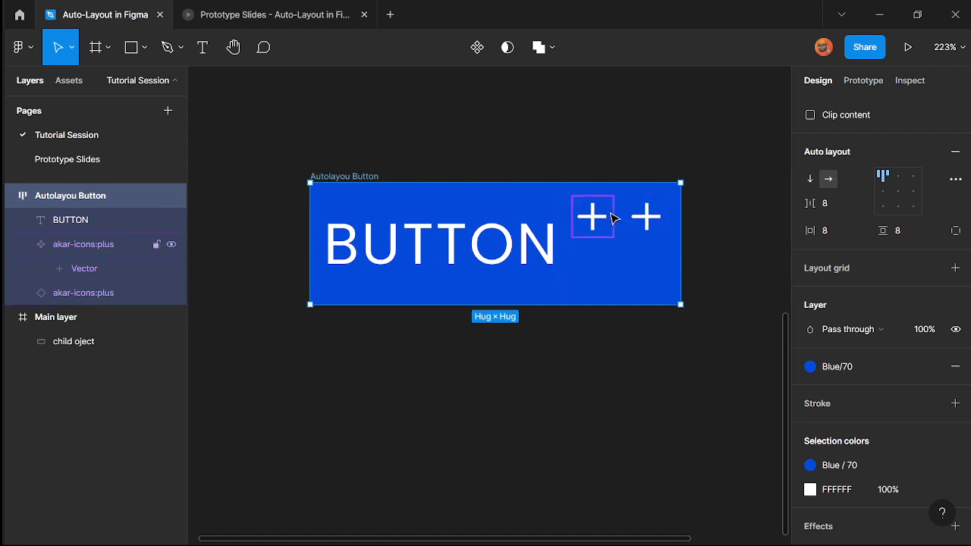
pyautogui.click(850, 209)
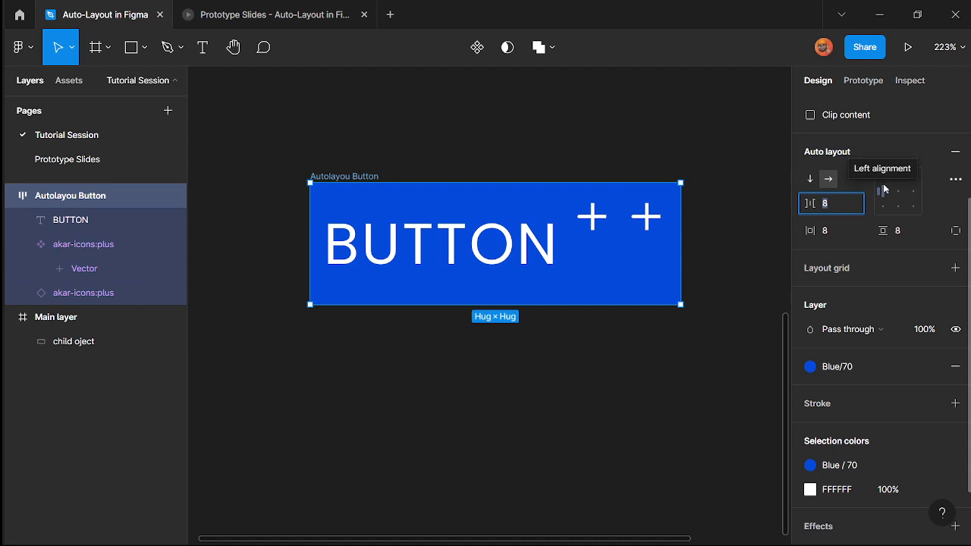
pyautogui.write('24')
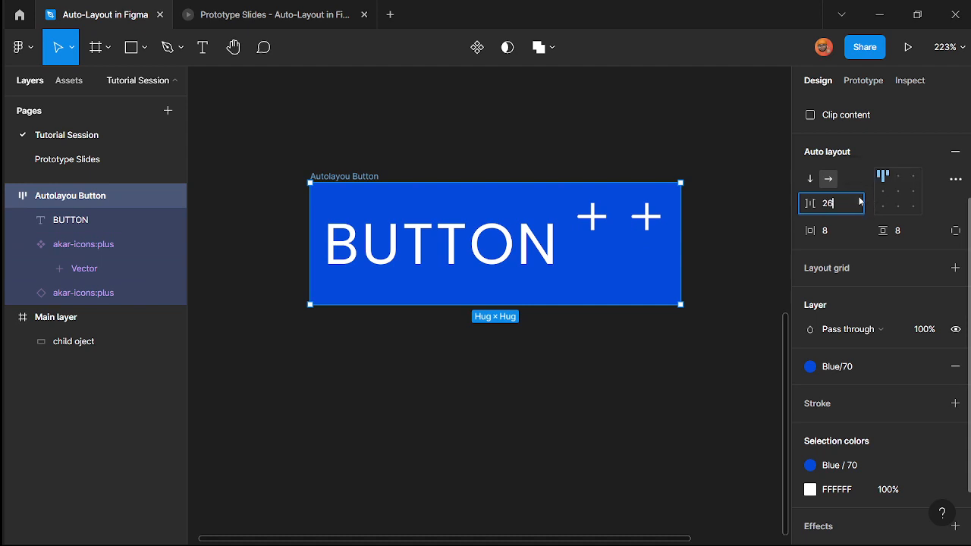
pyautogui.press('Return')
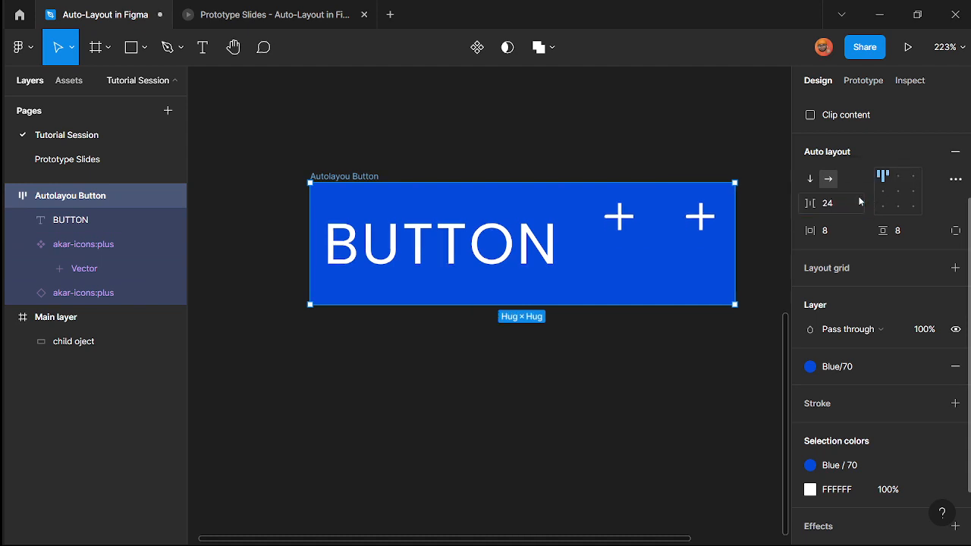
# - Set the spacing between the Autolayou Button frame's items to 16 directly on the canvas
pyautogui.scroll(-3, 434, 271)
pyautogui.scroll(2, 536, 290)
pyautogui.scroll(3, 451, 262)
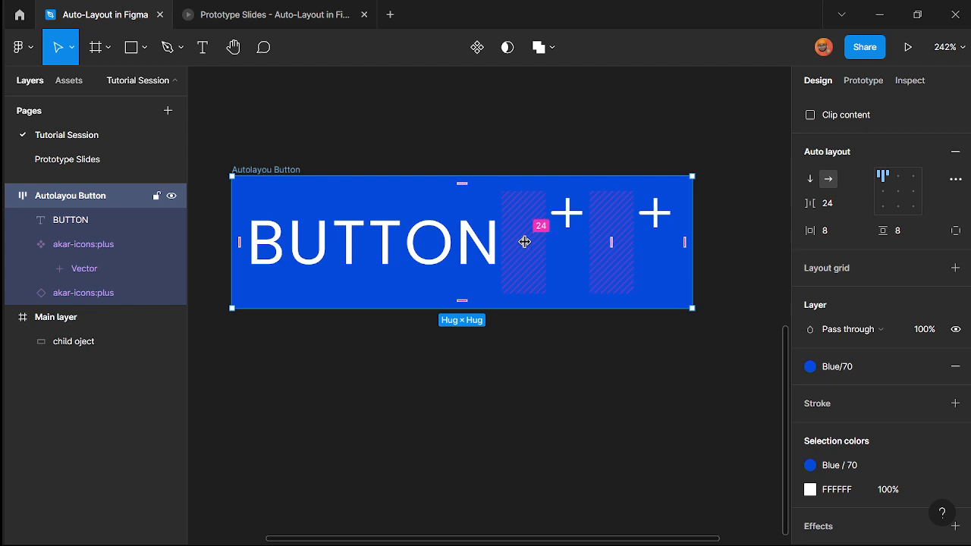
pyautogui.click(525, 241)
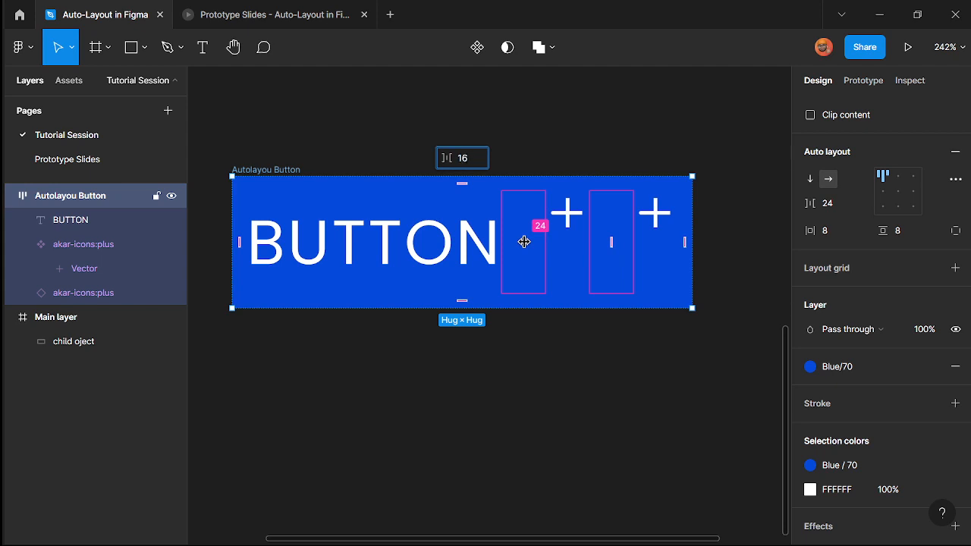
pyautogui.write('16')
pyautogui.press('Return')
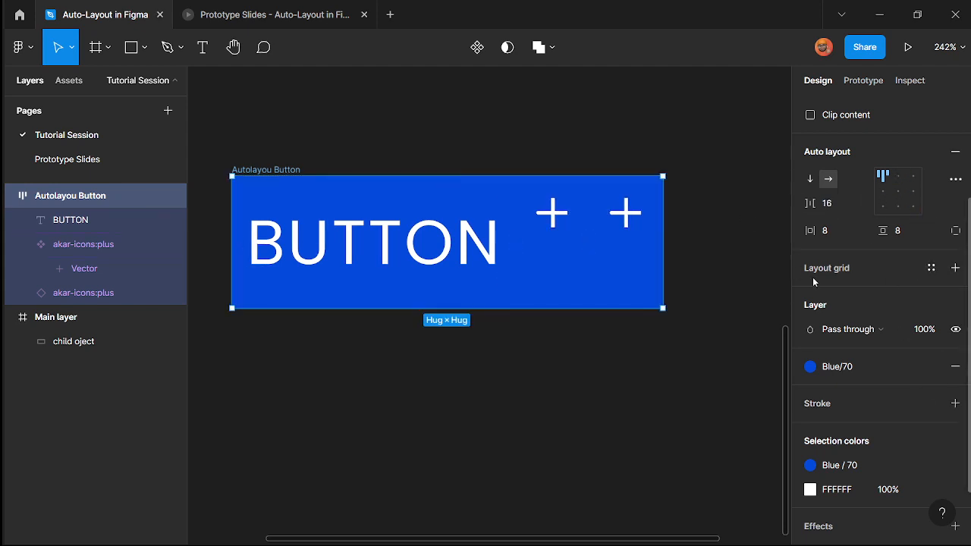
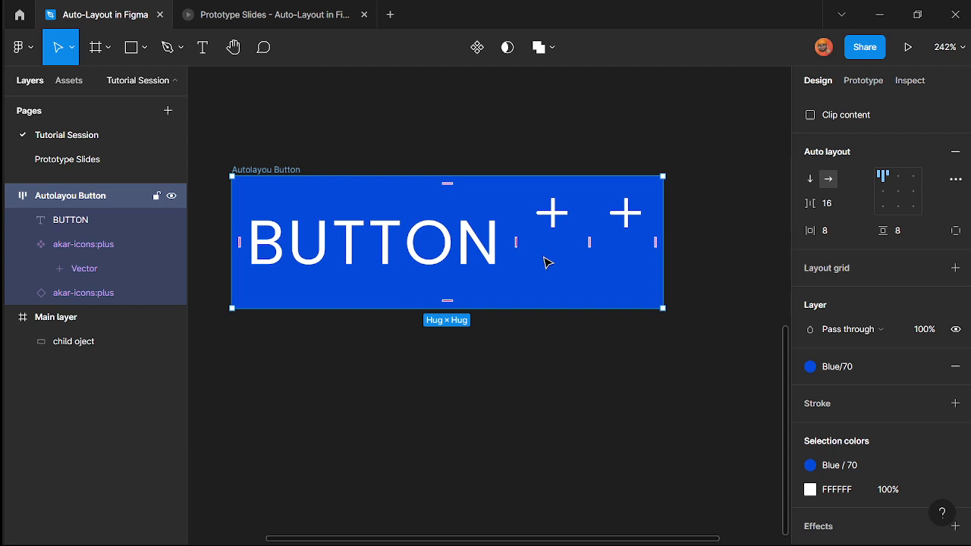
# - Enlarge the Autolayou Button frame downward and to the right to 406 × 117
pyautogui.scroll(-3, 345, 229)
pyautogui.scroll(2, 315, 235)
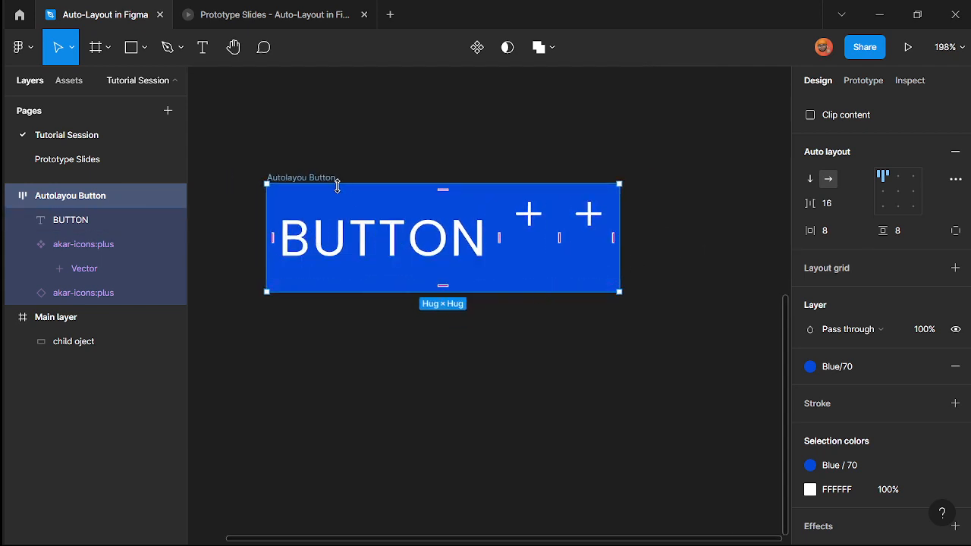
pyautogui.scroll(2, 266, 186)
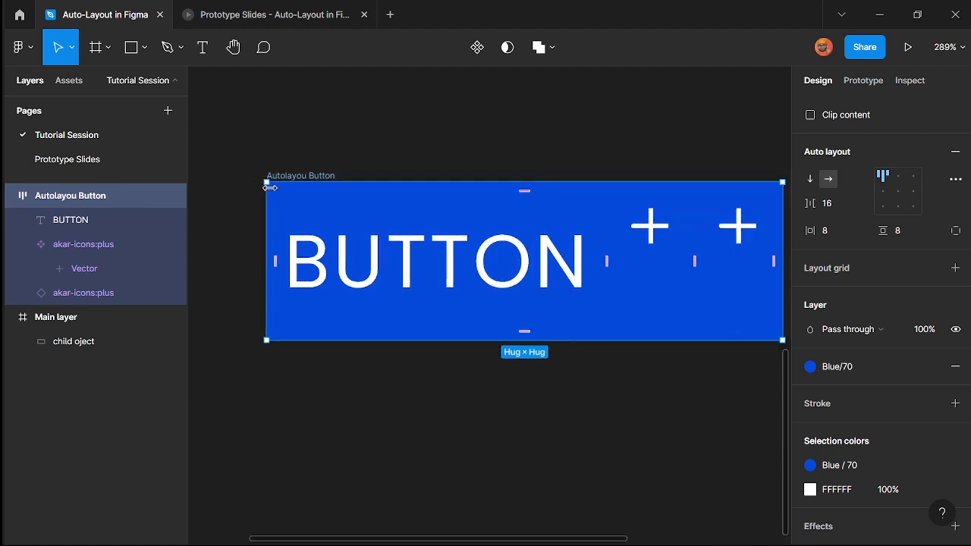
pyautogui.scroll(-1, 295, 173)
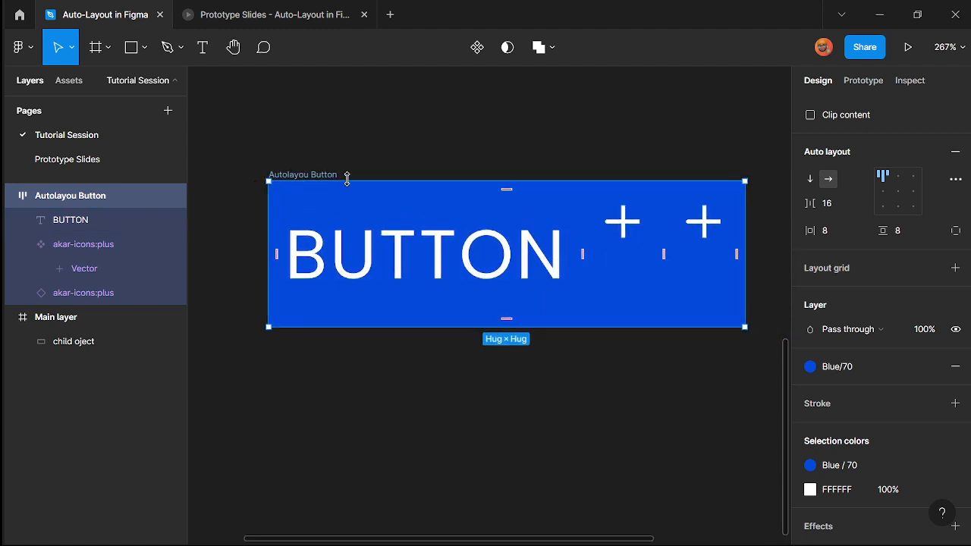
pyautogui.scroll(-3, 542, 182)
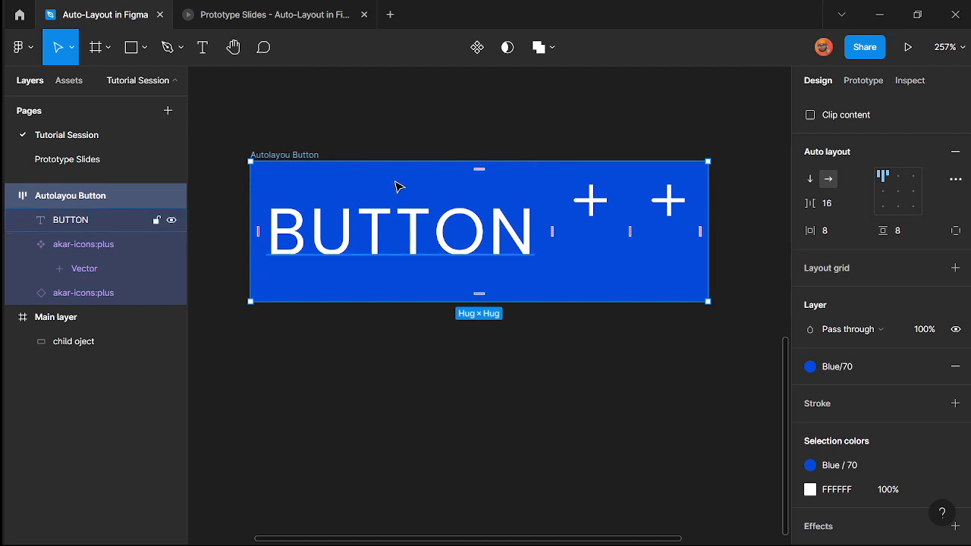
pyautogui.scroll(-3, 396, 192)
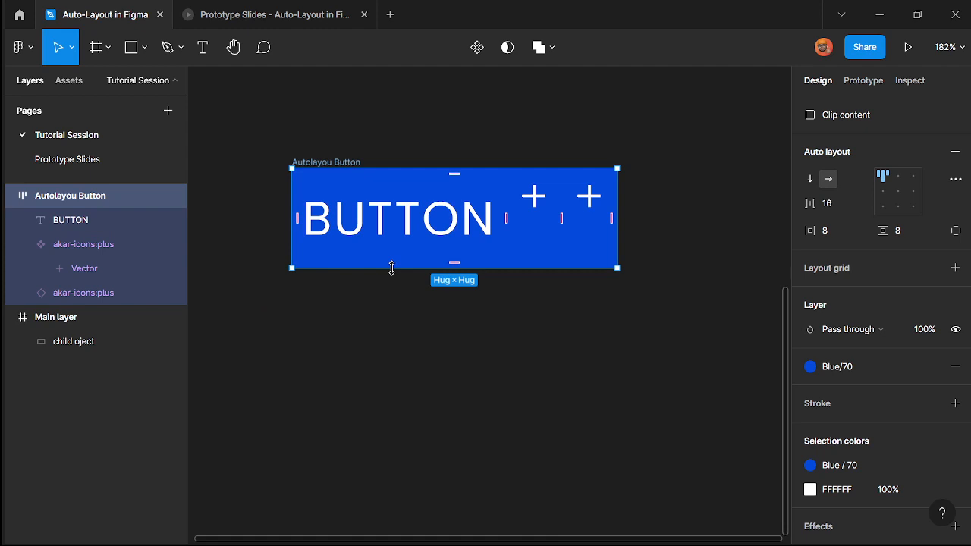
pyautogui.moveTo(393, 291); pyautogui.dragTo(468, 330)
pyautogui.moveTo(618, 290); pyautogui.dragTo(709, 286)
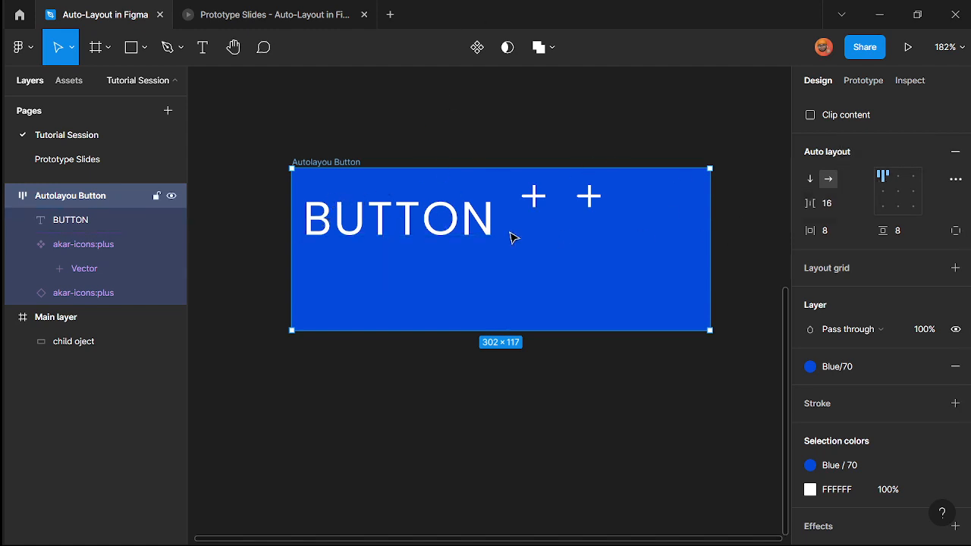
pyautogui.scroll(-3, 513, 236)
pyautogui.moveTo(623, 231); pyautogui.dragTo(705, 231)
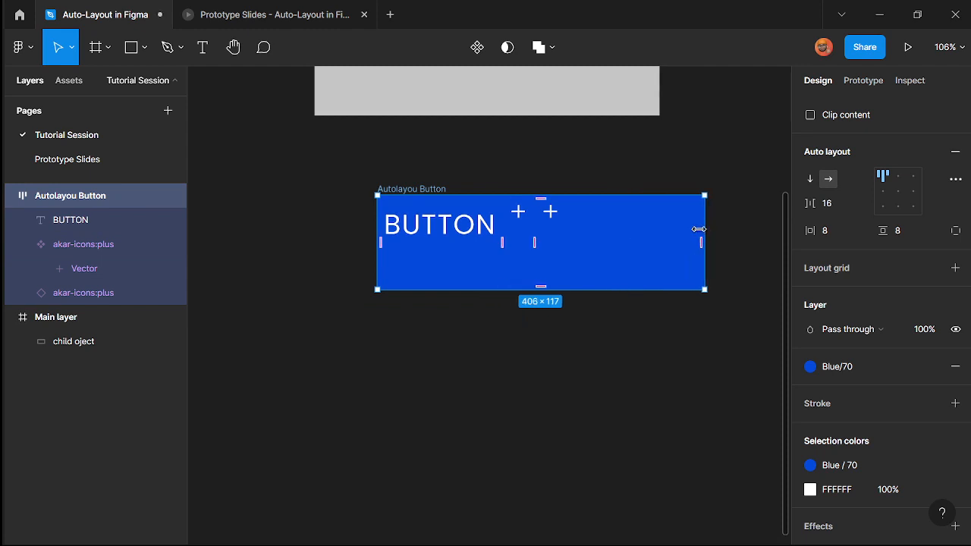
# - Try the top center, top right, middle right, center and middle left alignments on the frame's contents
pyautogui.scroll(3, 700, 231)
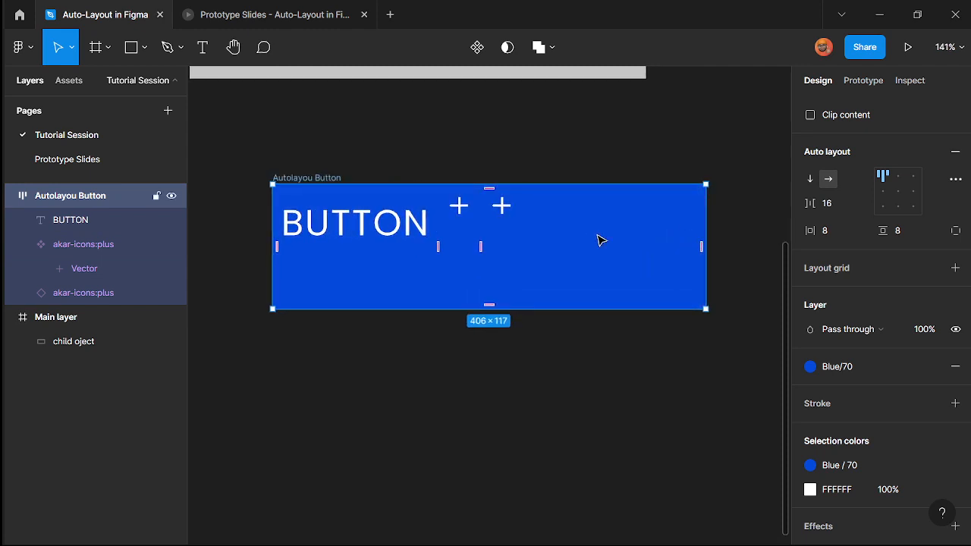
pyautogui.click(899, 177)
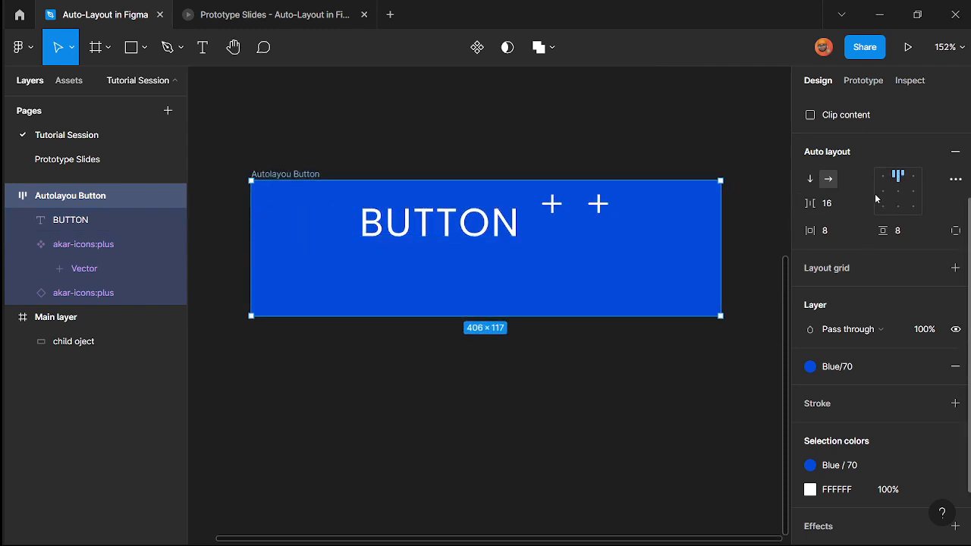
pyautogui.click(915, 178)
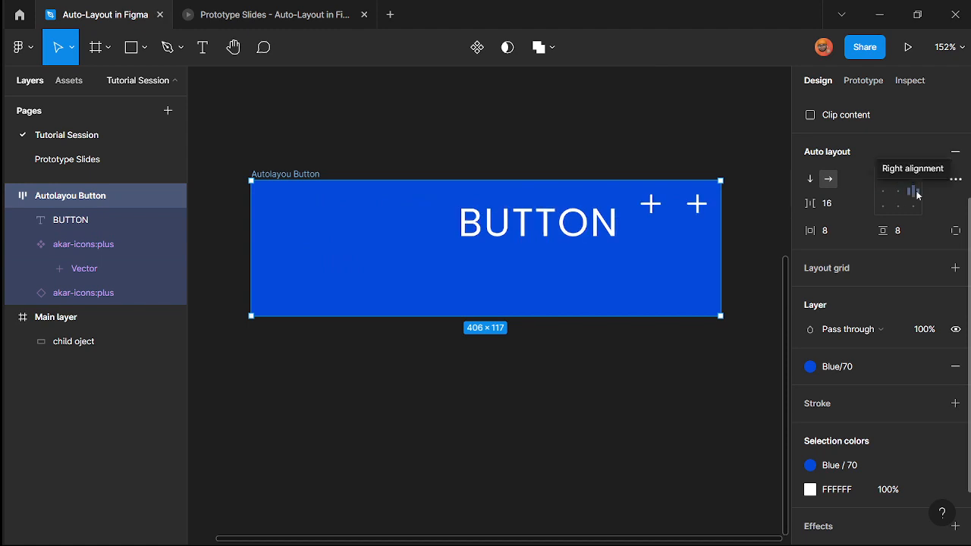
pyautogui.click(913, 191)
pyautogui.click(894, 195)
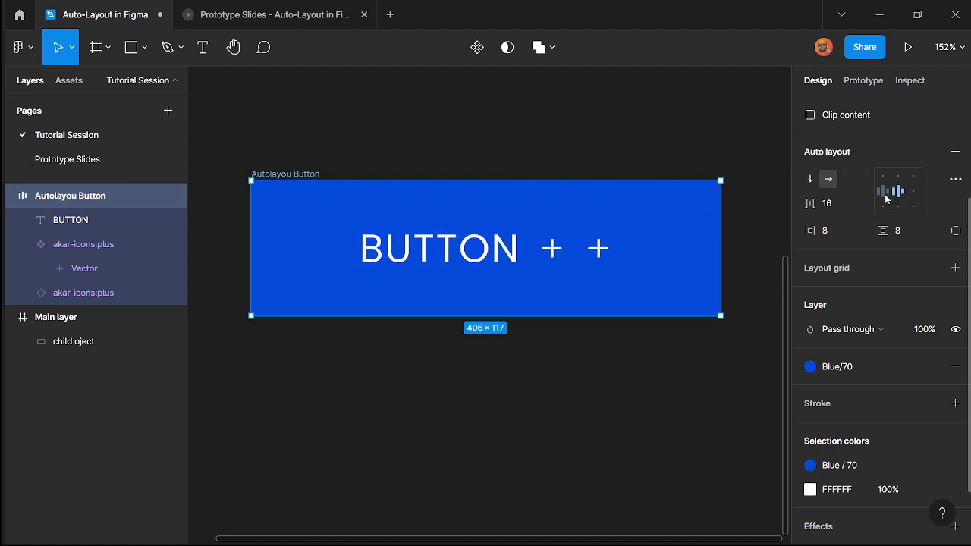
pyautogui.click(883, 196)
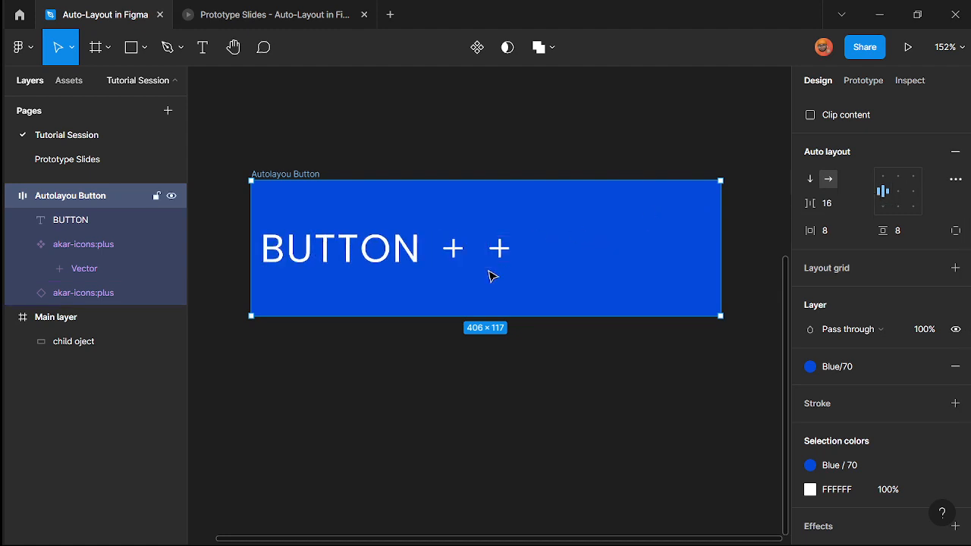
# - Try the bottom left, bottom center and bottom right alignments on the frame's contents
pyautogui.click(881, 209)
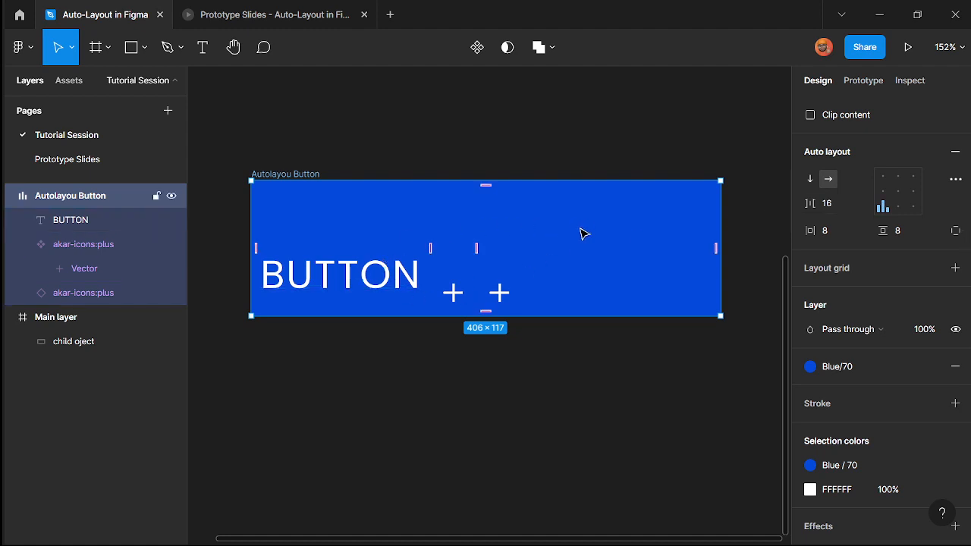
pyautogui.click(899, 214)
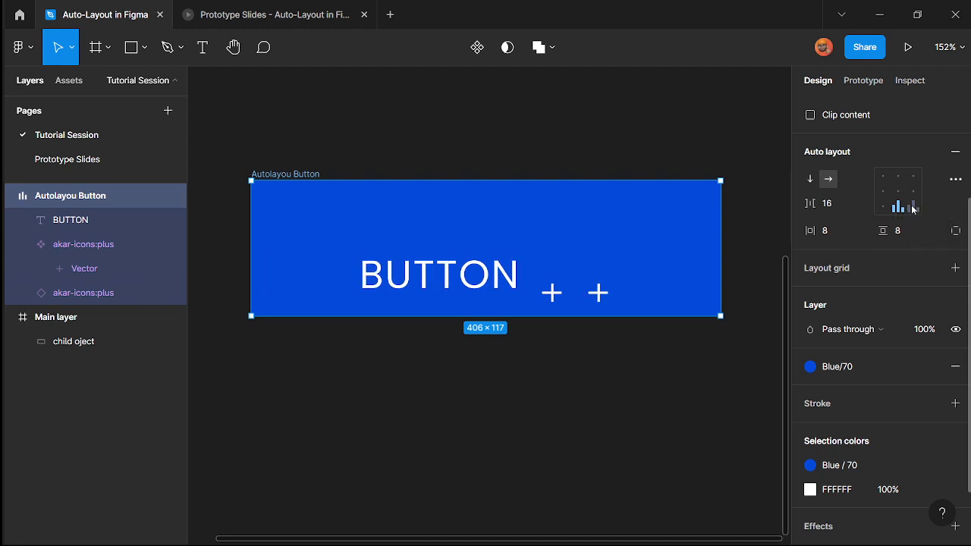
pyautogui.click(913, 209)
pyautogui.hotkey('ctrl', '-')
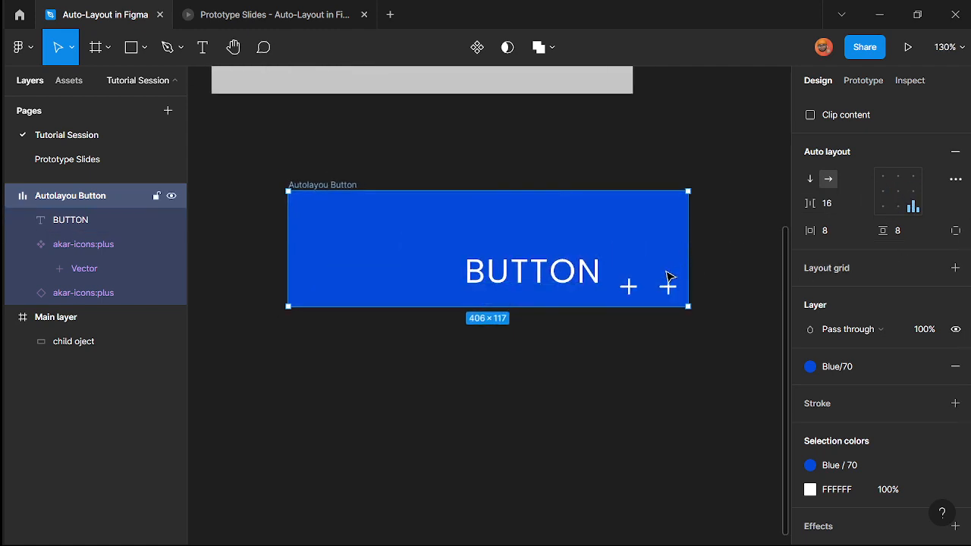
# - Center the contents both ways in the Autolayou Button frame and delete the second plus icon
pyautogui.click(901, 197)
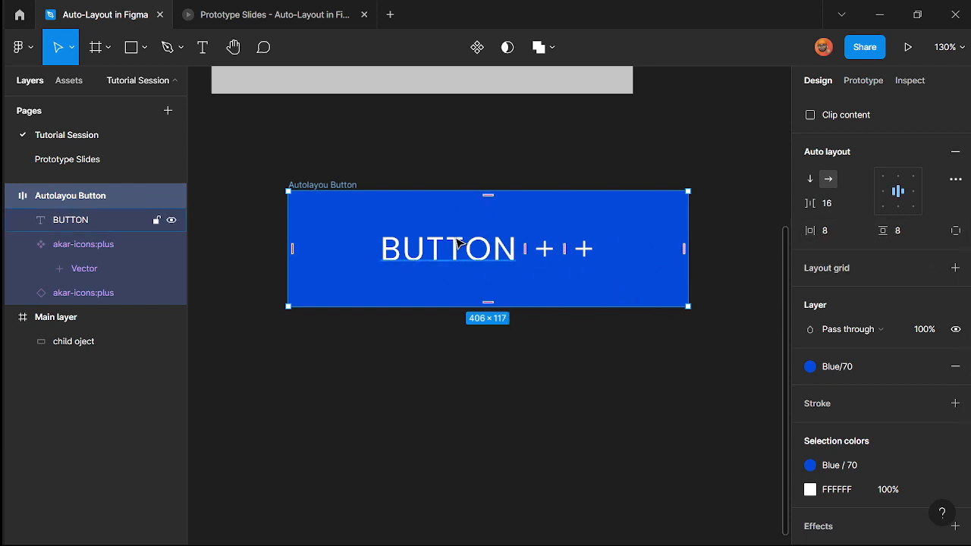
pyautogui.scroll(4, 588, 235)
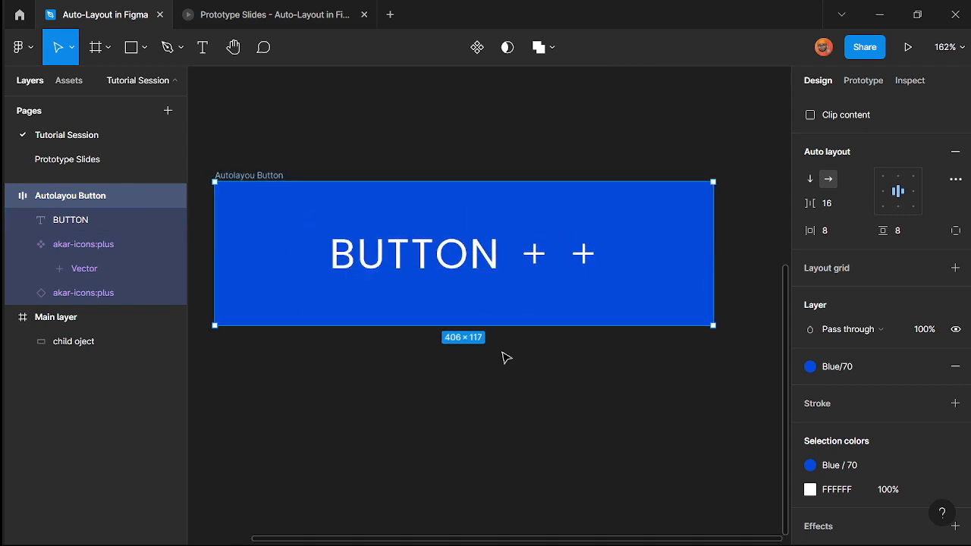
pyautogui.click(591, 266)
pyautogui.press('Delete')
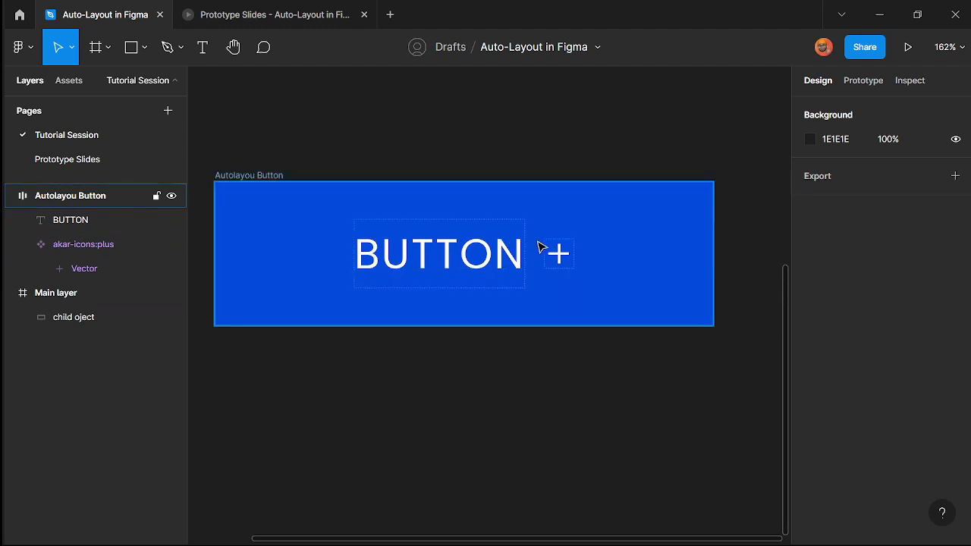
# - Set the font size of the BUTTON text to 18
pyautogui.scroll(-1, 557, 257)
pyautogui.click(574, 262)
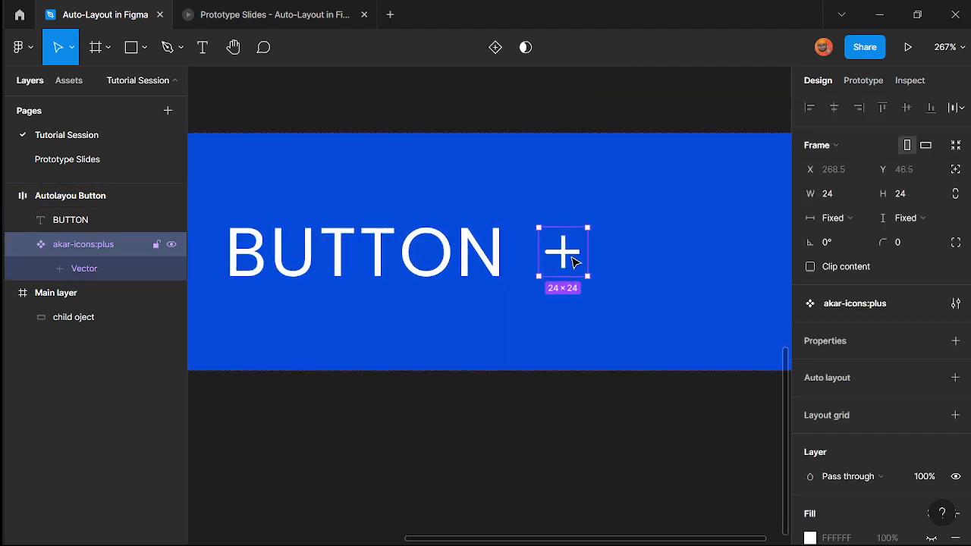
pyautogui.click(436, 265)
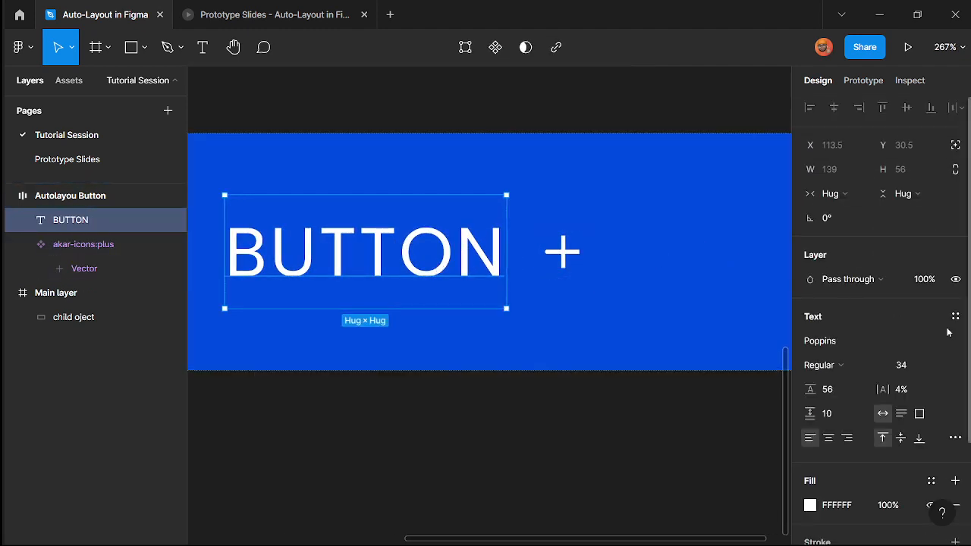
pyautogui.click(918, 367)
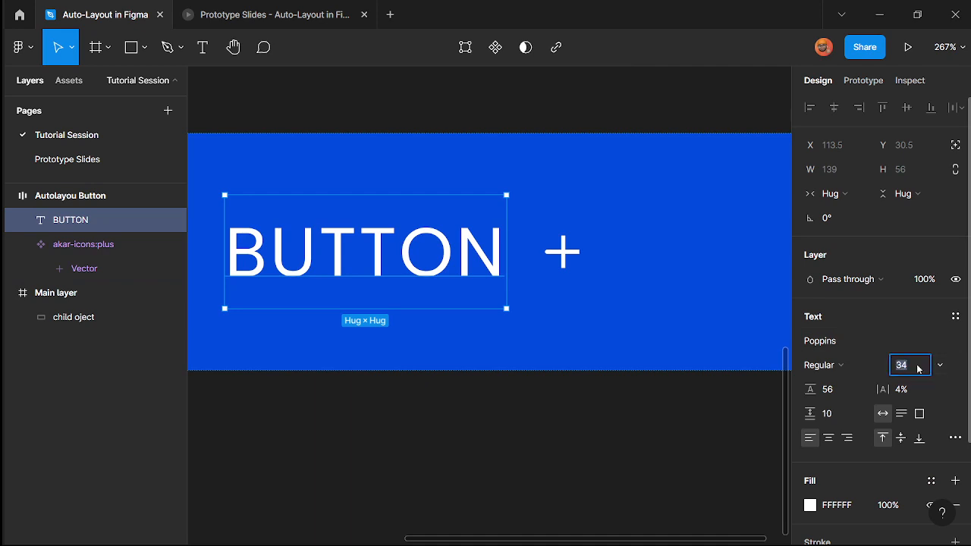
pyautogui.write('18')
pyautogui.press('Return')
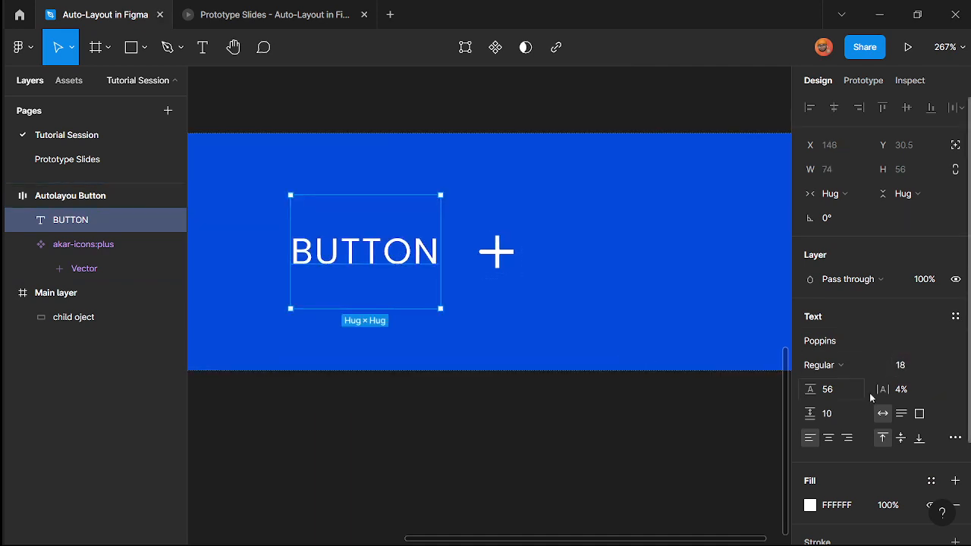
# - Try a font size of 24 on the BUTTON text
pyautogui.click(919, 369)
pyautogui.write('2')
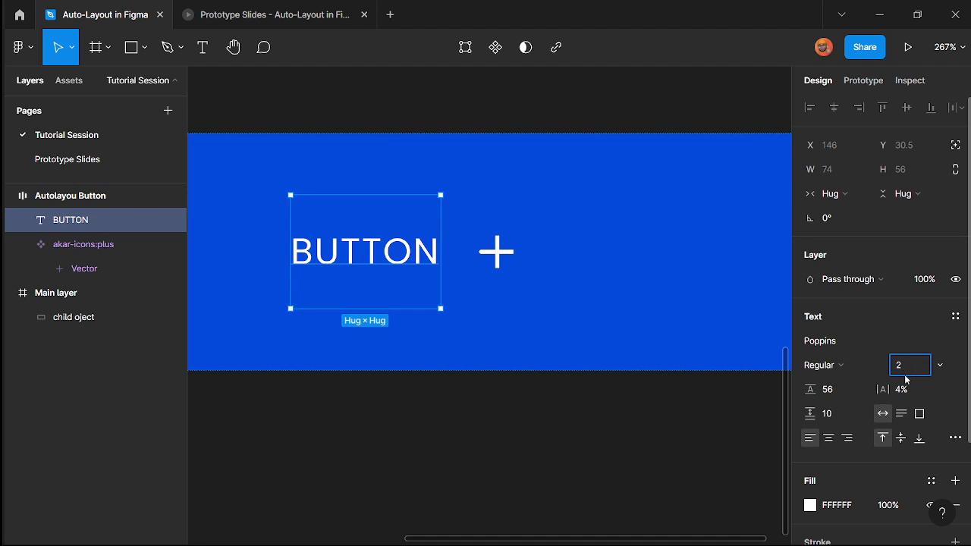
pyautogui.write('4')
pyautogui.press('Return')
# - Return the BUTTON text's font size to 18 and deselect the text
pyautogui.click(903, 371)
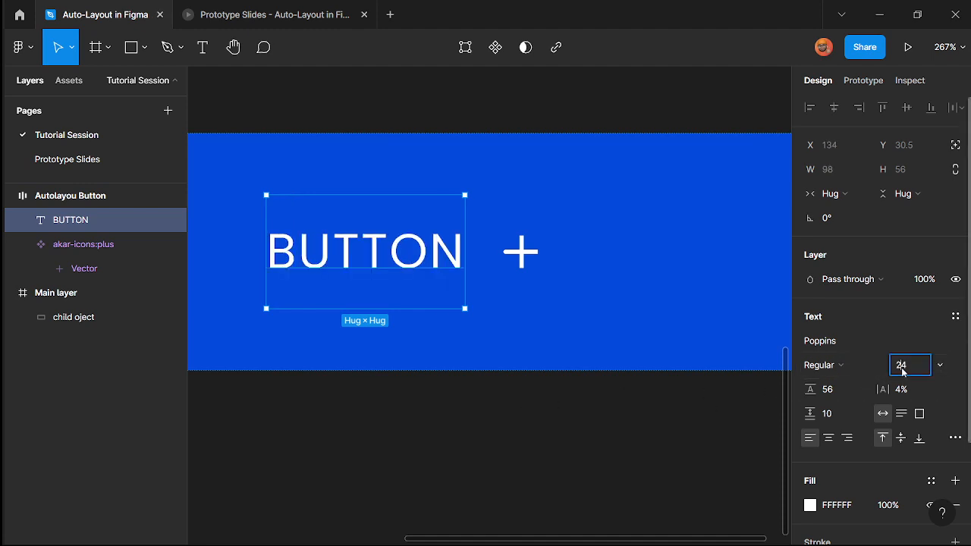
pyautogui.doubleClick(903, 371)
pyautogui.write('18')
pyautogui.press('Return')
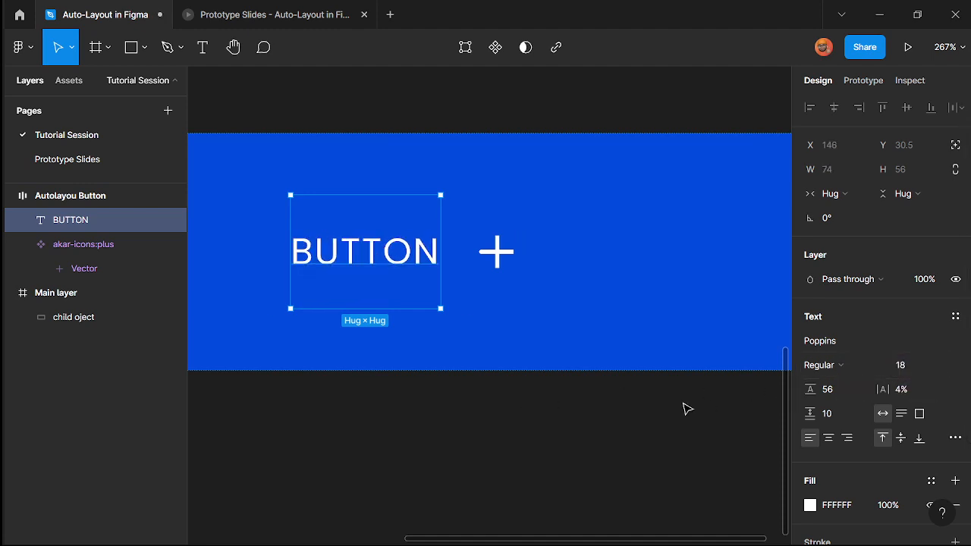
pyautogui.scroll(-5, 533, 387)
pyautogui.click(554, 406)
pyautogui.scroll(3, 555, 406)
pyautogui.scroll(-3, 481, 291)
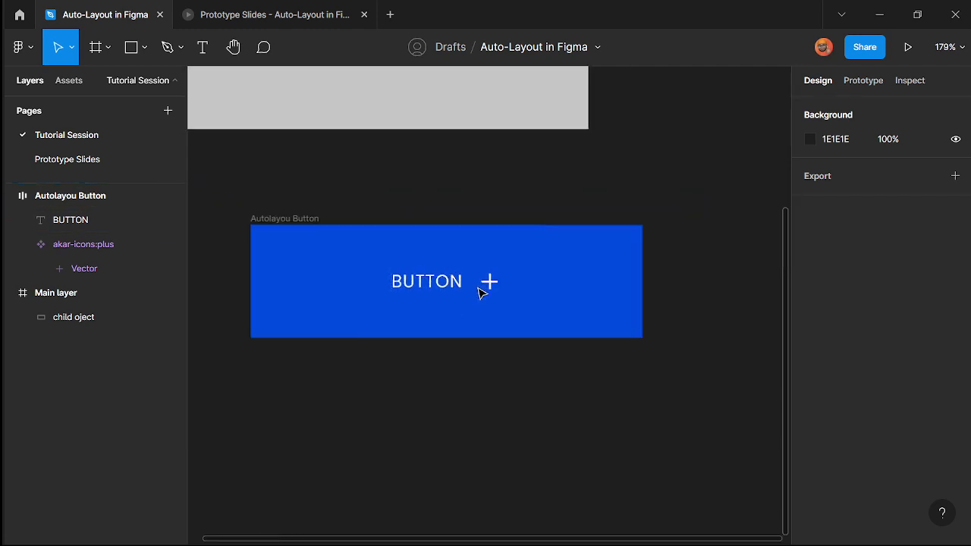
# - Duplicate the plus icon four times inside the Autolayou Button frame
pyautogui.click(341, 238)
pyautogui.scroll(1, 390, 234)
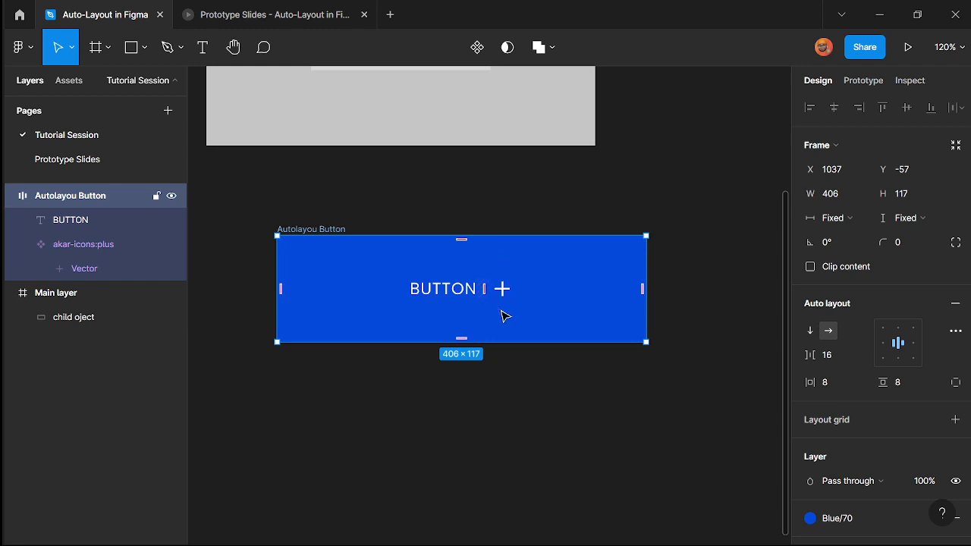
pyautogui.scroll(3, 466, 316)
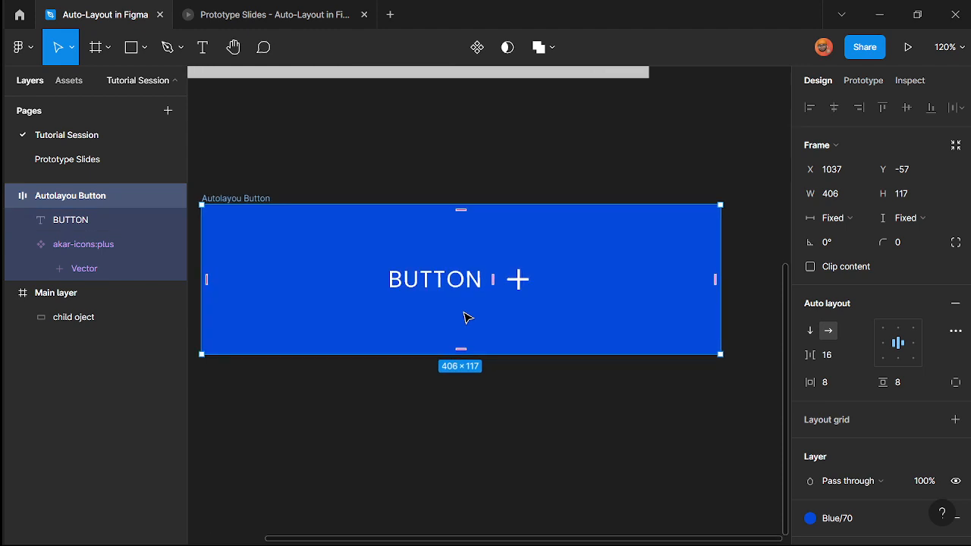
pyautogui.scroll(1, 520, 297)
pyautogui.doubleClick(521, 293)
pyautogui.hotkey('ctrl', 'd')
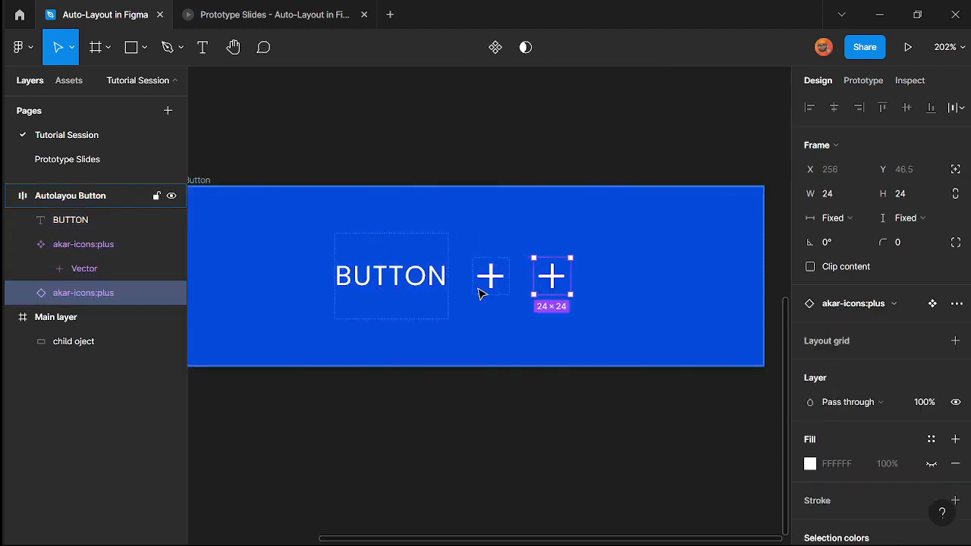
pyautogui.hotkey('ctrl', 'd')
pyautogui.hotkey('ctrl', 'd')
pyautogui.scroll(-4, 553, 357)
pyautogui.hotkey('ctrl', 'd')
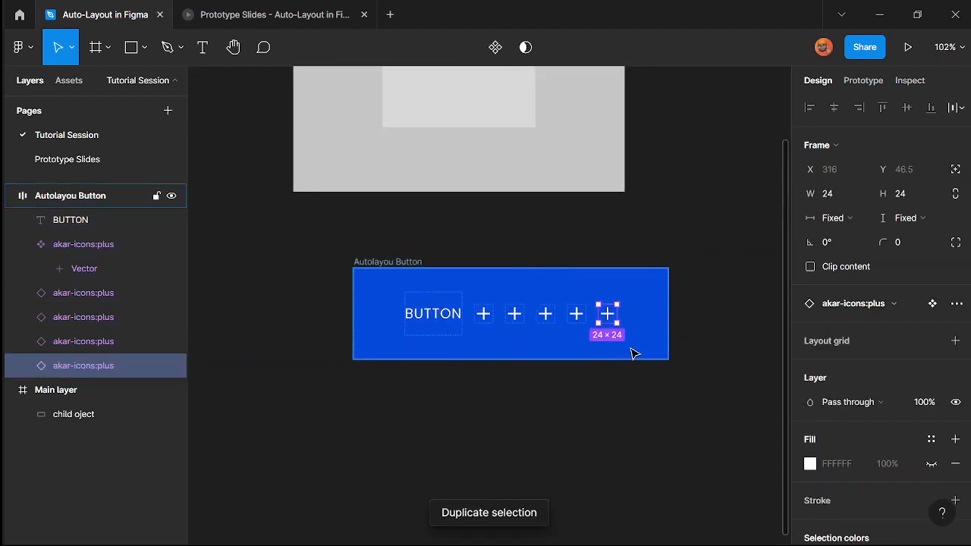
# - Undo the four duplications of the plus icon
pyautogui.hotkey('ctrl', 'z')
pyautogui.hotkey('ctrl', 'z')
pyautogui.hotkey('ctrl', 'z')
pyautogui.hotkey('ctrl', 'z')
pyautogui.scroll(1, 600, 342)
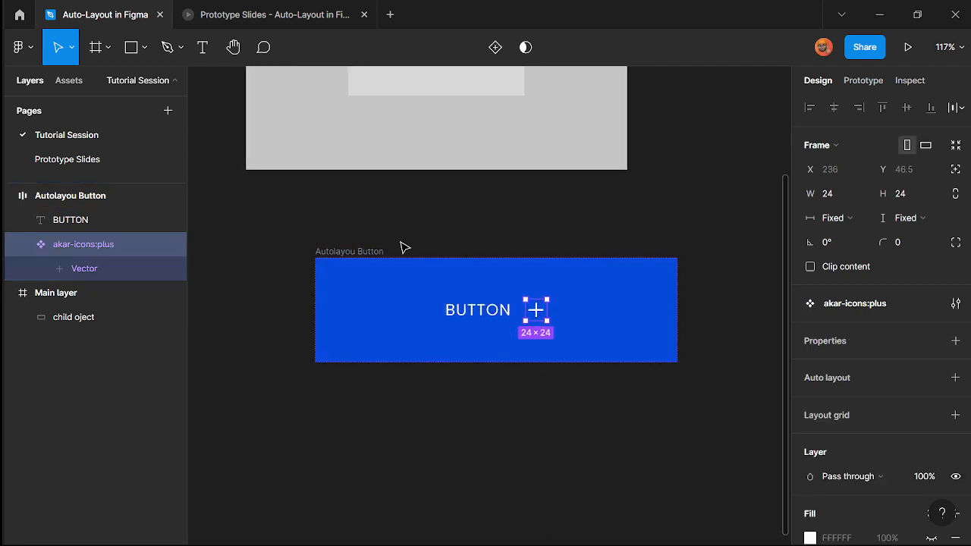
# - Narrow the Autolayou Button frame from its right edge to a width of about 323
pyautogui.click(375, 252)
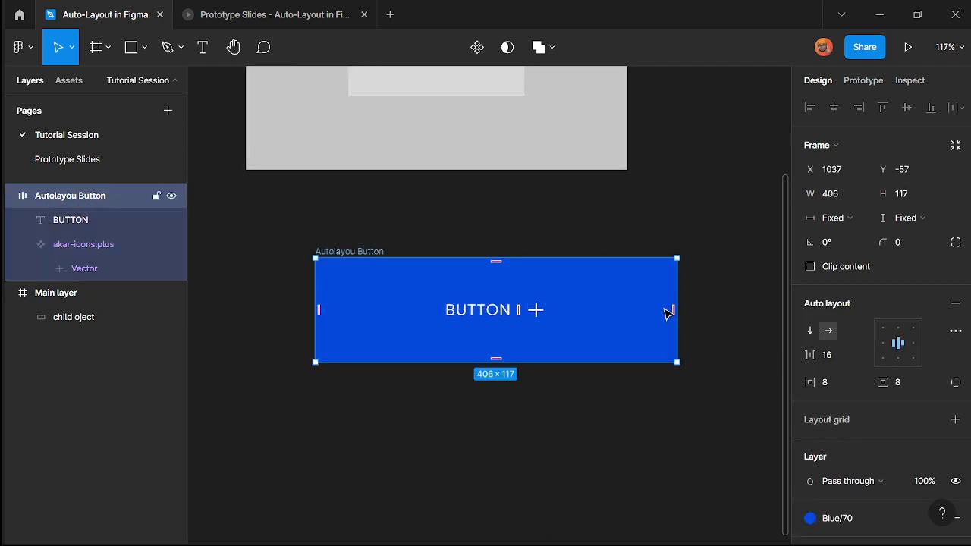
pyautogui.moveTo(679, 295); pyautogui.dragTo(603, 319)
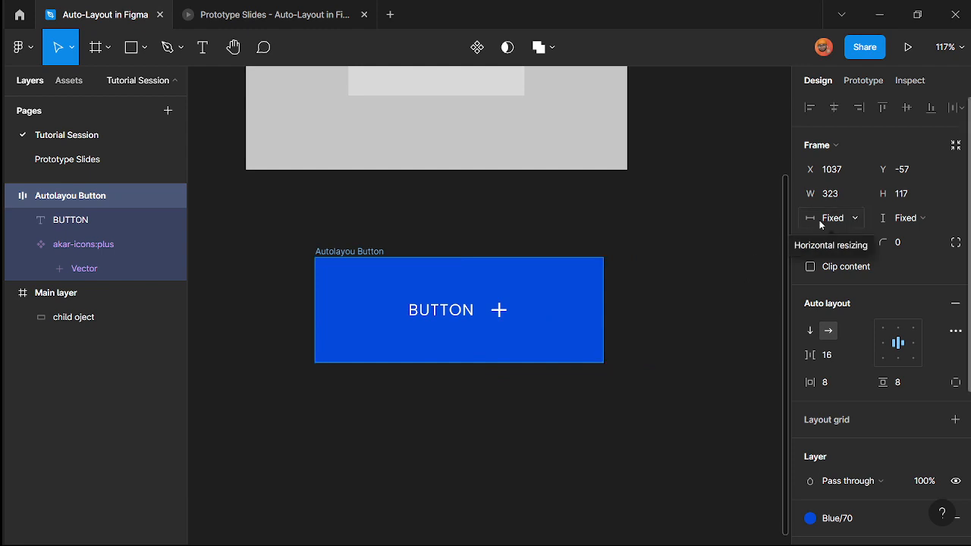
# - Show the Resizing slide in the Prototype Slides presentation and return to the Auto-Layout in Figma design file
pyautogui.click(292, 17)
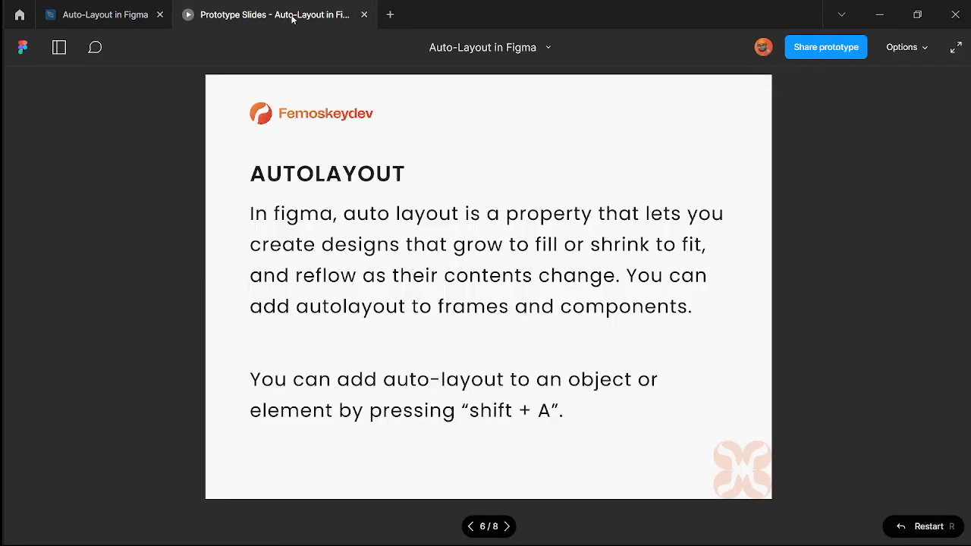
pyautogui.press('Right')
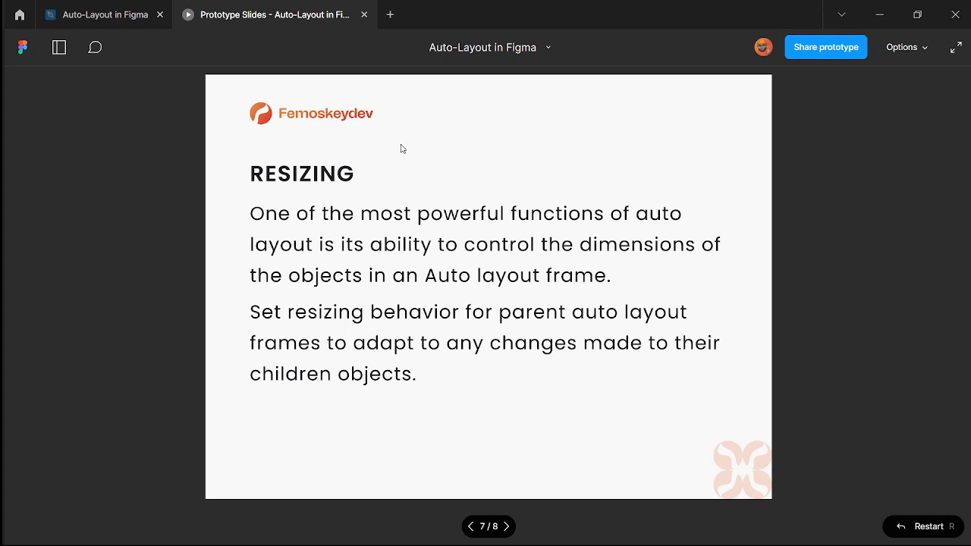
pyautogui.click(137, 11)
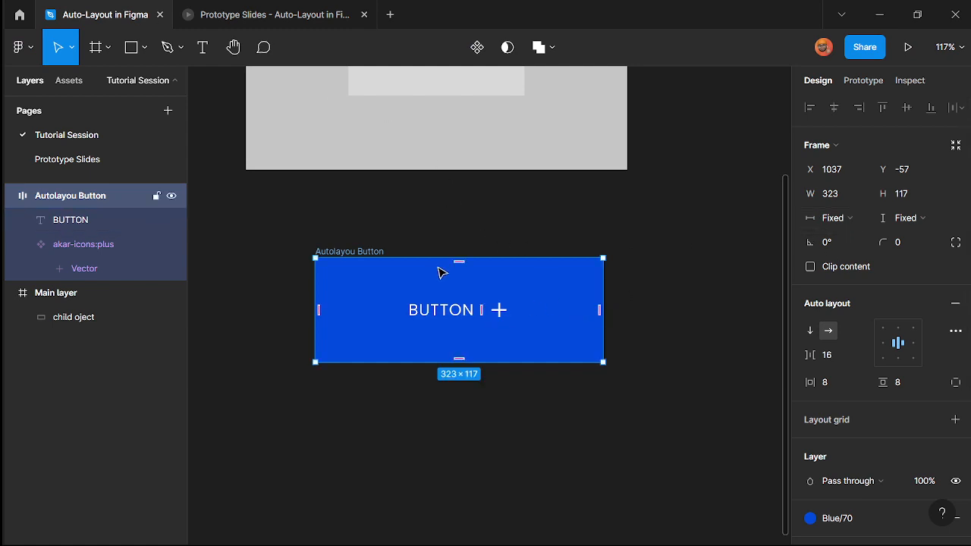
pyautogui.click(314, 13)
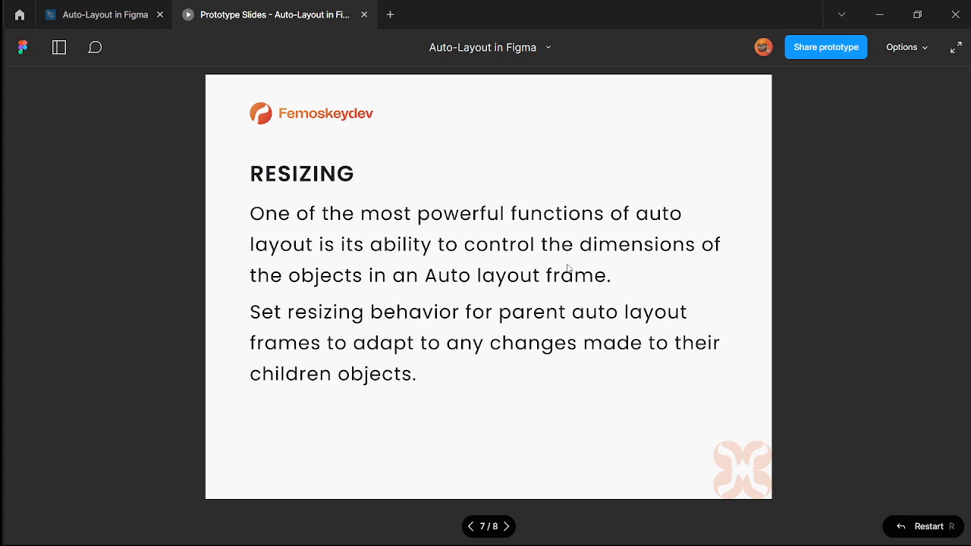
pyautogui.click(101, 11)
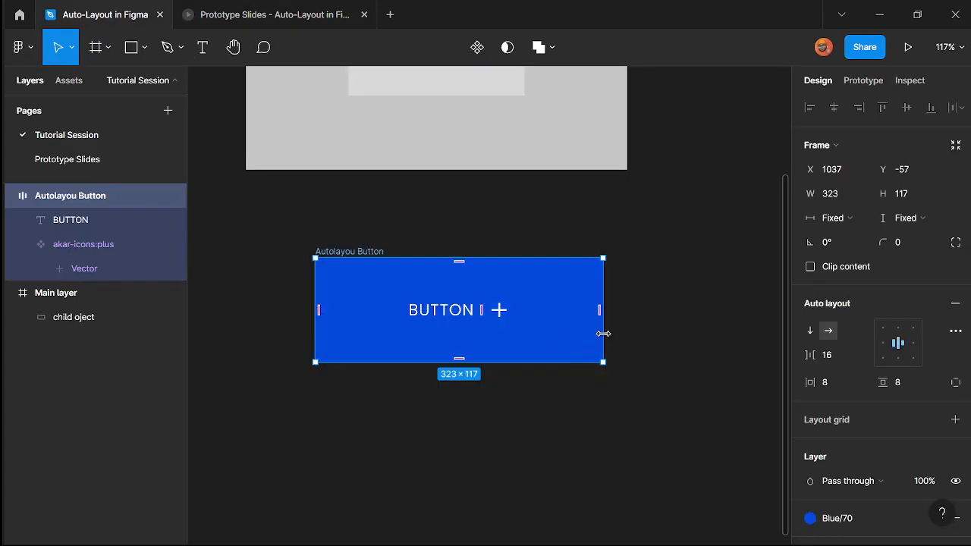
# - Narrow the Autolayou Button frame to a width of about 286, keeping its horizontal resizing at Fixed width
pyautogui.moveTo(602, 335)
pyautogui.mouseDown()
pyautogui.moveTo(681, 335)
pyautogui.moveTo(531, 336)
pyautogui.moveTo(587, 336)
pyautogui.mouseUp()
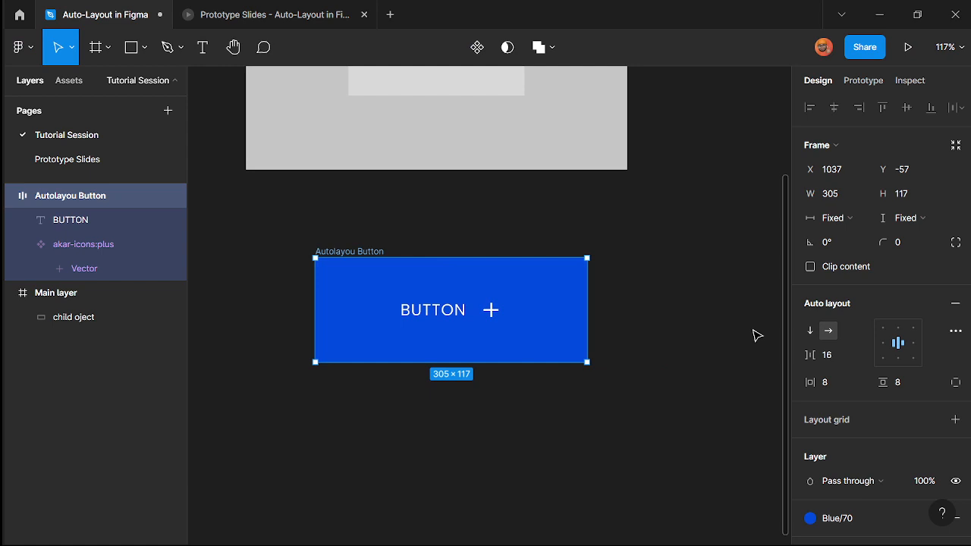
pyautogui.click(852, 199)
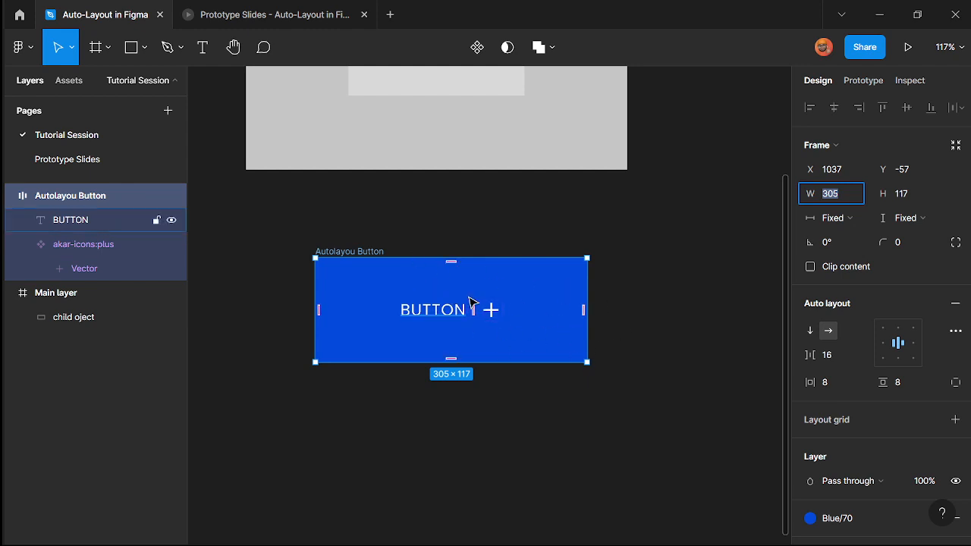
pyautogui.scroll(3, 470, 302)
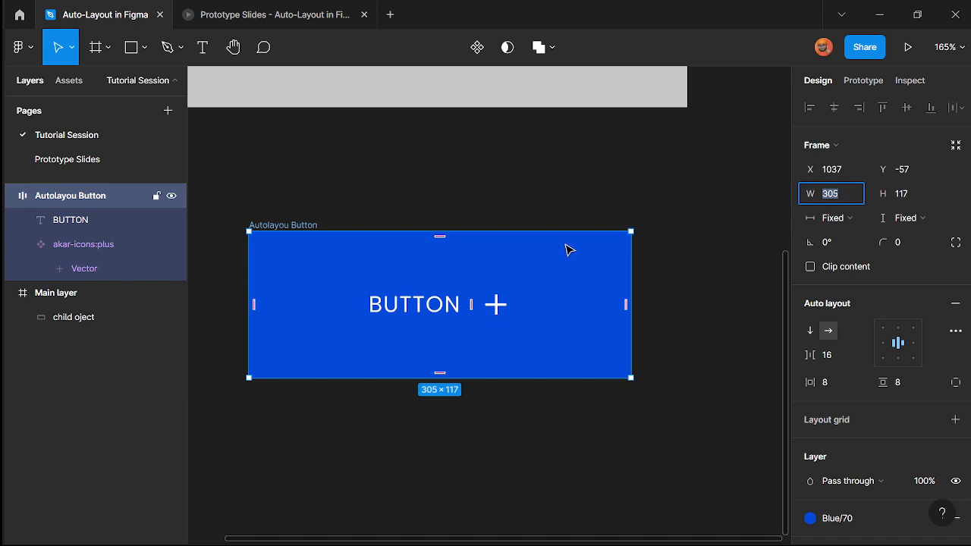
pyautogui.click(838, 220)
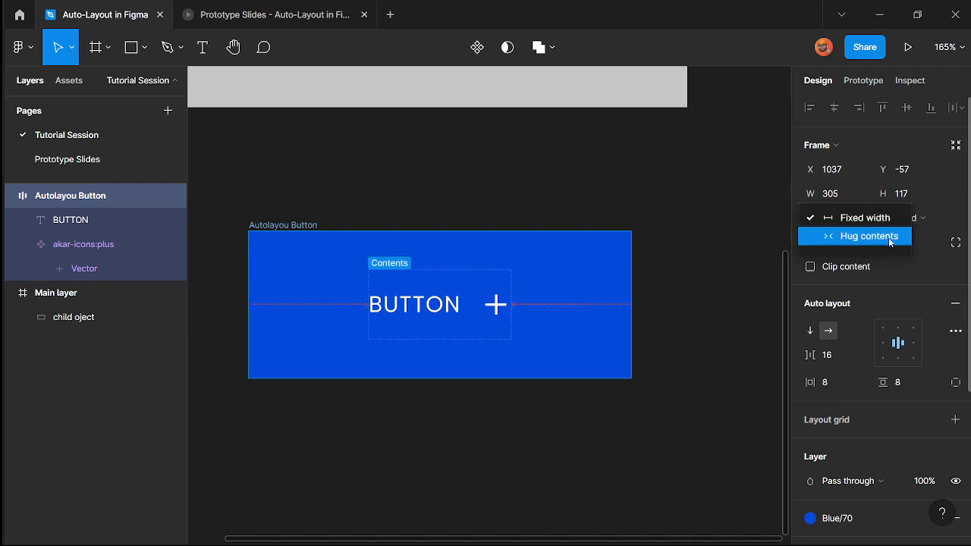
pyautogui.click(850, 221)
pyautogui.moveTo(632, 280); pyautogui.dragTo(608, 284)
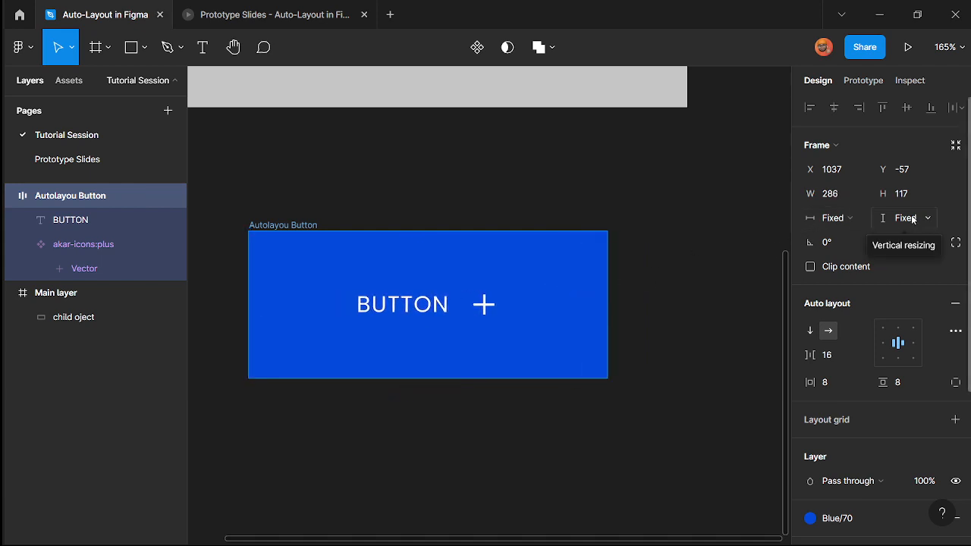
# - Reduce the Autolayou Button frame's height from its top edge to about 98
pyautogui.moveTo(497, 236); pyautogui.dragTo(570, 261)
pyautogui.scroll(2, 383, 362)
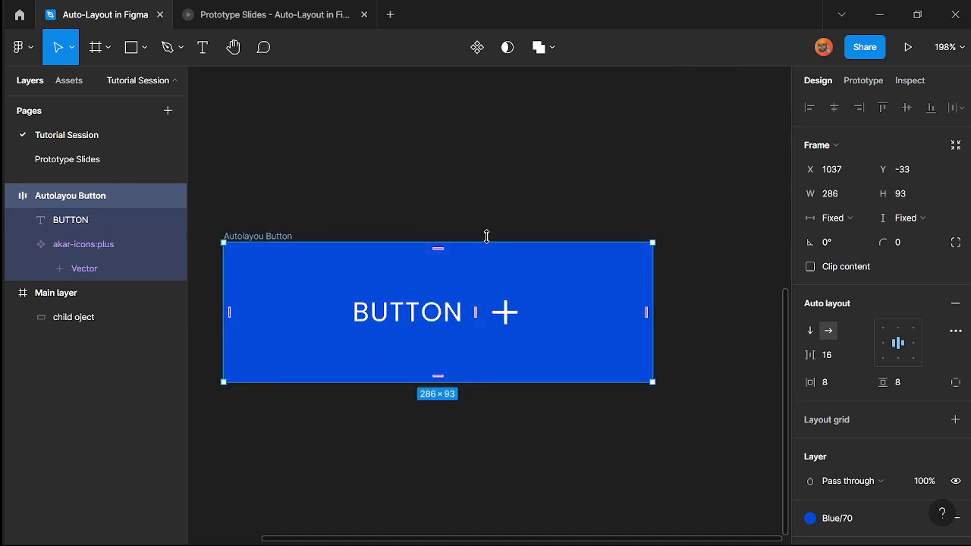
pyautogui.moveTo(486, 242); pyautogui.dragTo(520, 234)
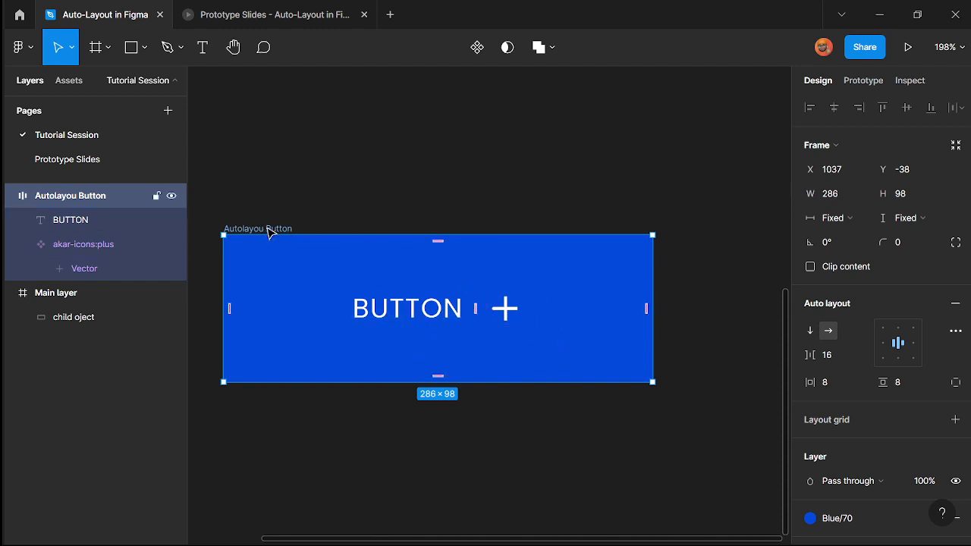
# - Try Hug contents as the Autolayou Button frame's horizontal resizing and undo it
pyautogui.click(832, 219)
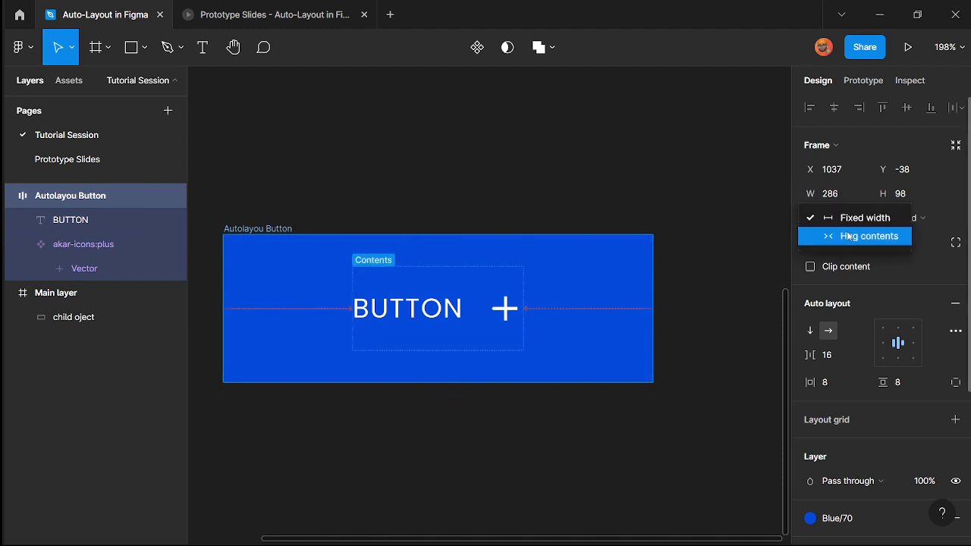
pyautogui.click(849, 237)
pyautogui.hscroll(-2, 559, 349)
pyautogui.scroll(5, 455, 357)
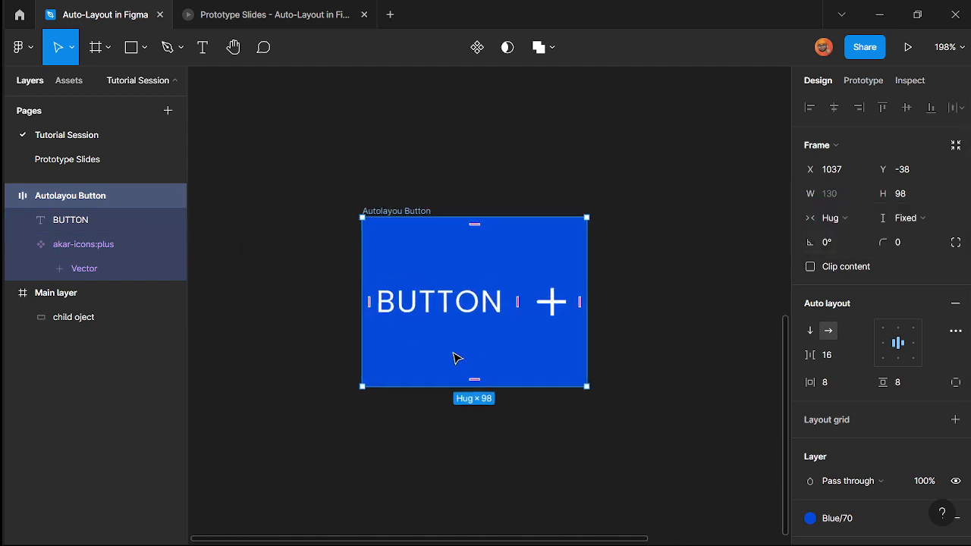
pyautogui.hotkey('ctrl', 'z')
pyautogui.scroll(-5, 462, 356)
pyautogui.hscroll(1, 759, 311)
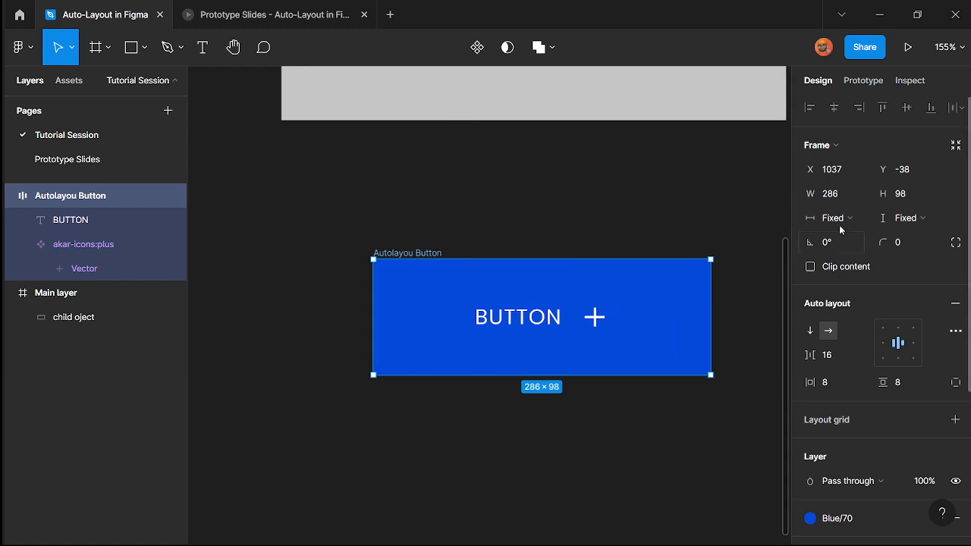
# - Set both the horizontal and the vertical resizing of the Autolayou Button frame to Hug contents
pyautogui.click(832, 219)
pyautogui.click(844, 238)
pyautogui.scroll(4, 516, 360)
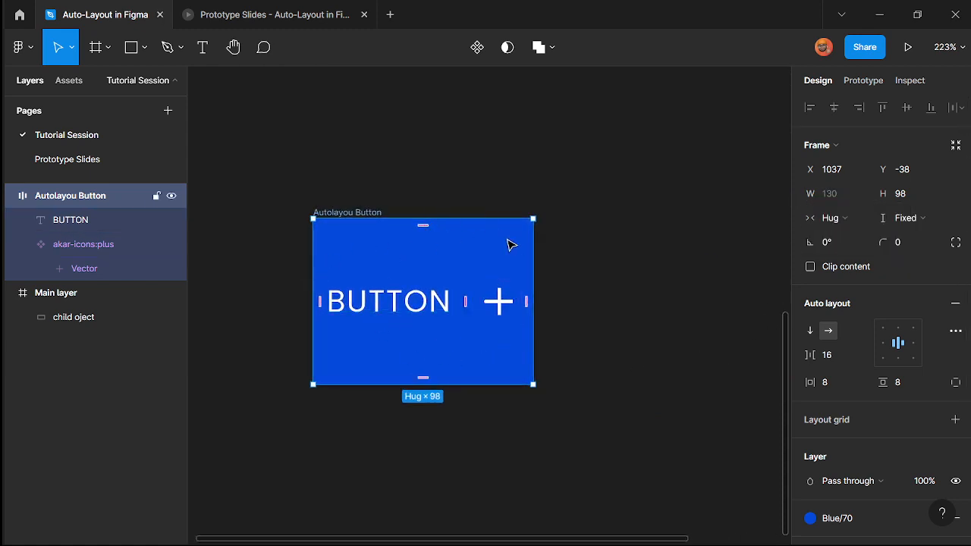
pyautogui.scroll(2, 470, 302)
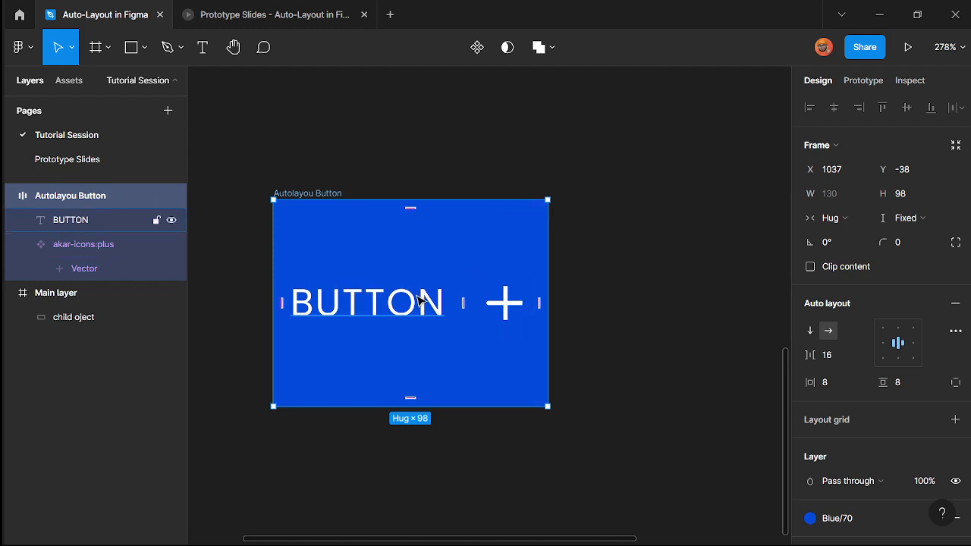
pyautogui.click(908, 222)
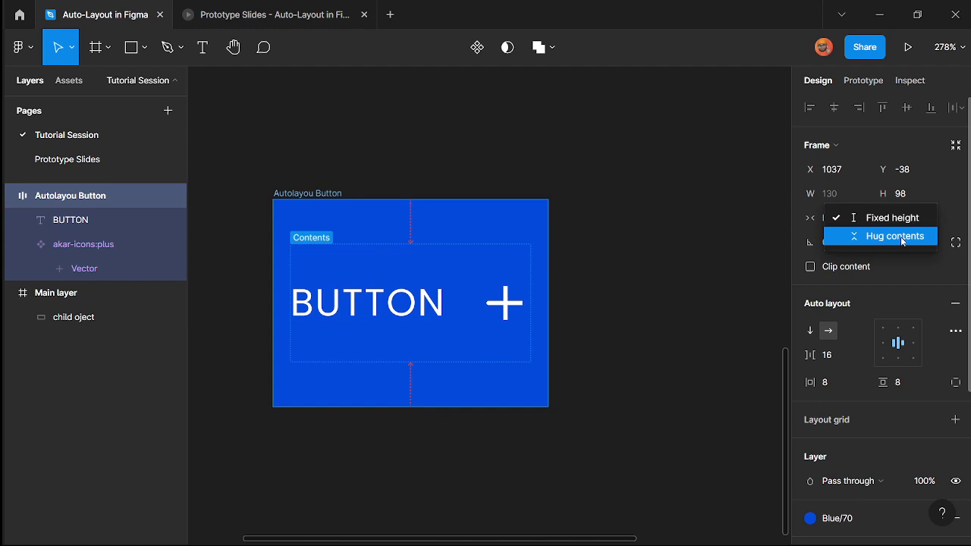
pyautogui.click(902, 236)
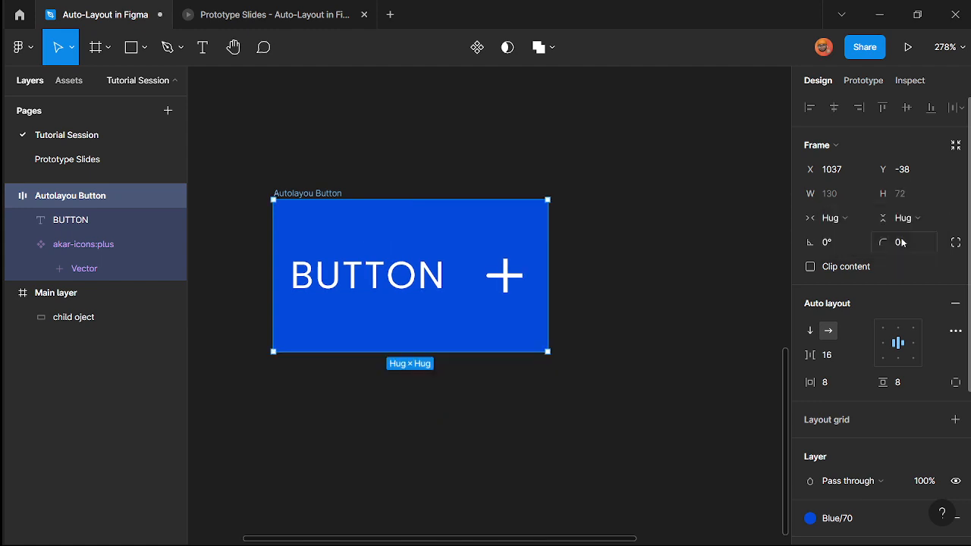
pyautogui.scroll(1, 349, 275)
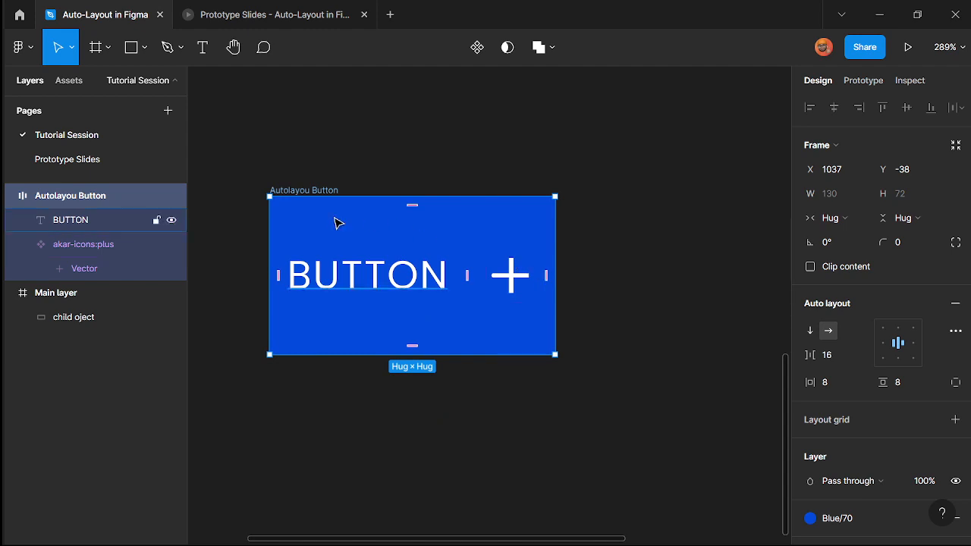
# - Set the BUTTON text's paragraph spacing to 0 and its line height to Auto
pyautogui.doubleClick(398, 248)
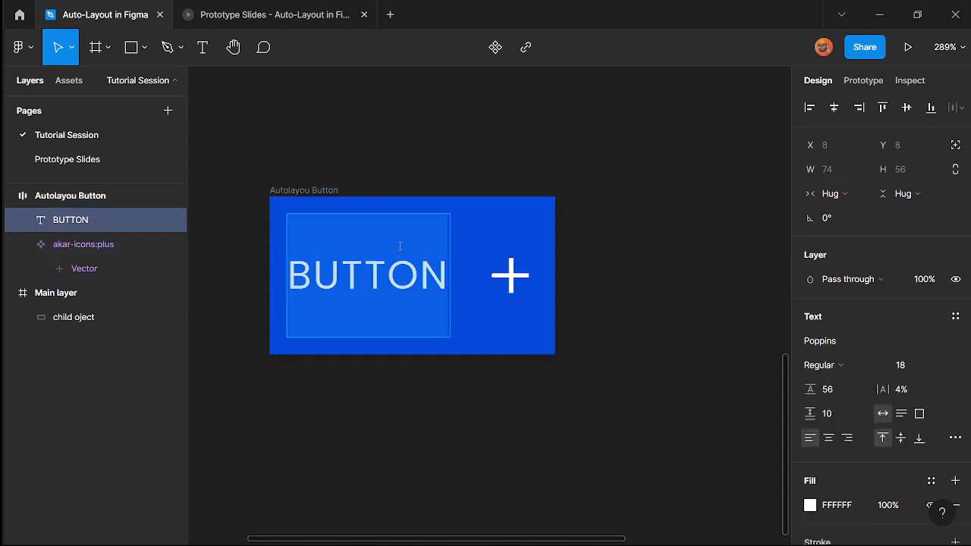
pyautogui.click(841, 419)
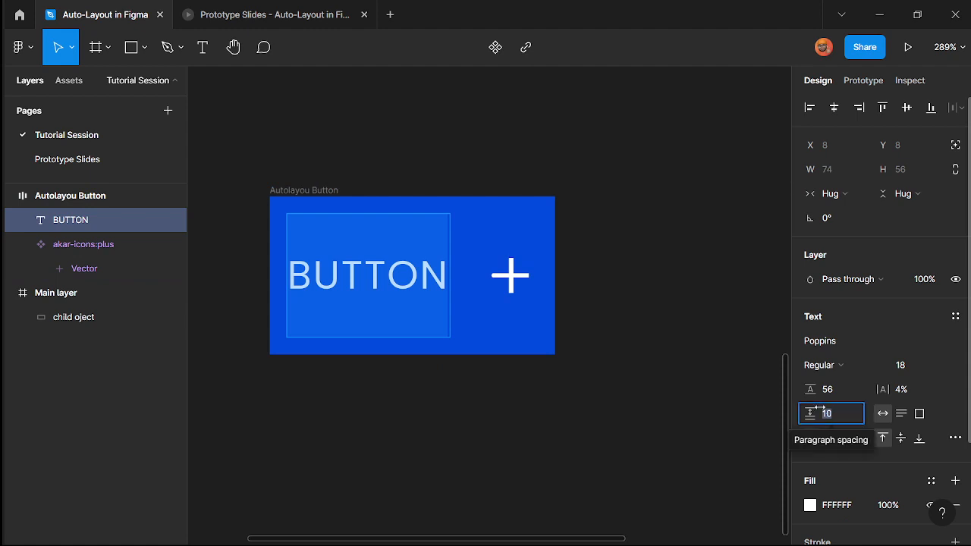
pyautogui.write('0')
pyautogui.press('Return')
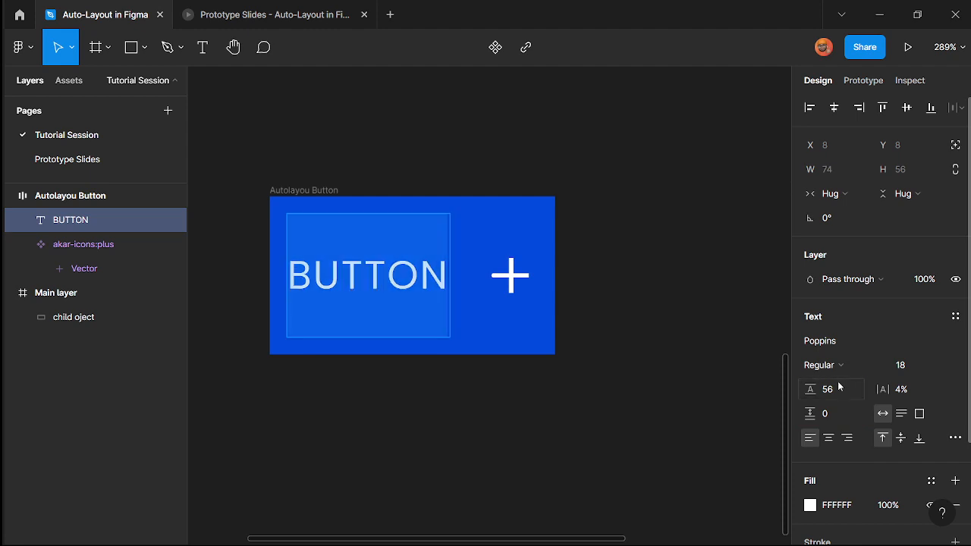
pyautogui.click(838, 389)
pyautogui.write('auto')
pyautogui.press('Return')
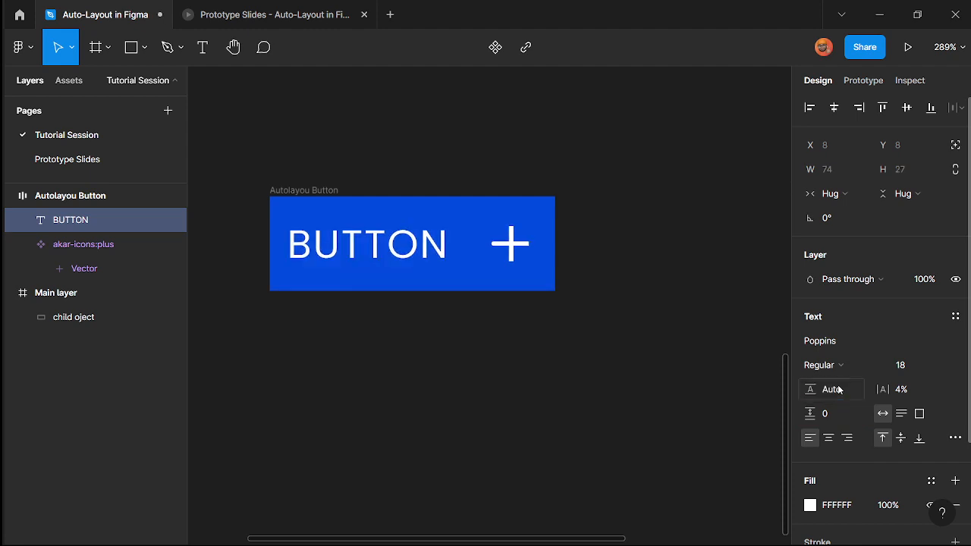
pyautogui.scroll(3, 282, 202)
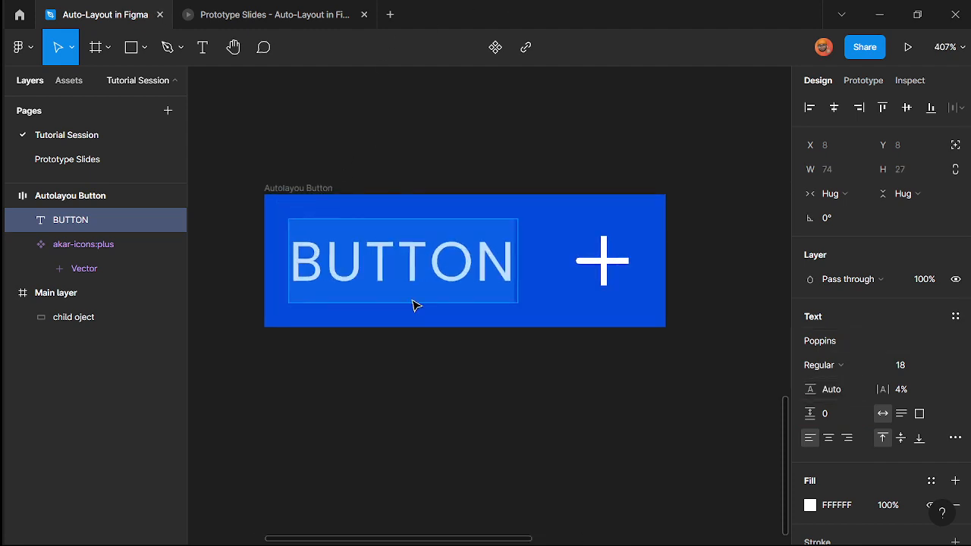
pyautogui.press('Escape')
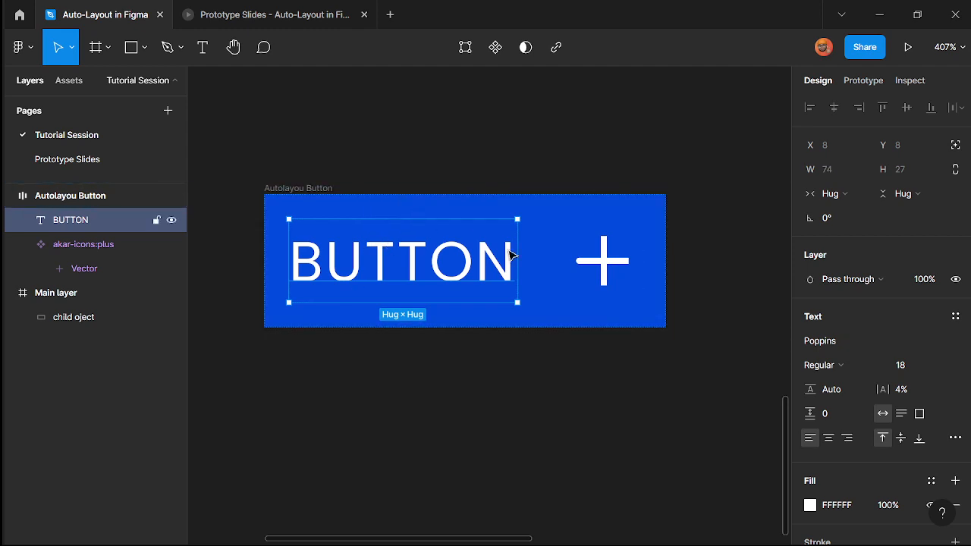
# - Set the Autolayou Button frame's horizontal padding to 20 and its vertical padding to 24
pyautogui.click(322, 189)
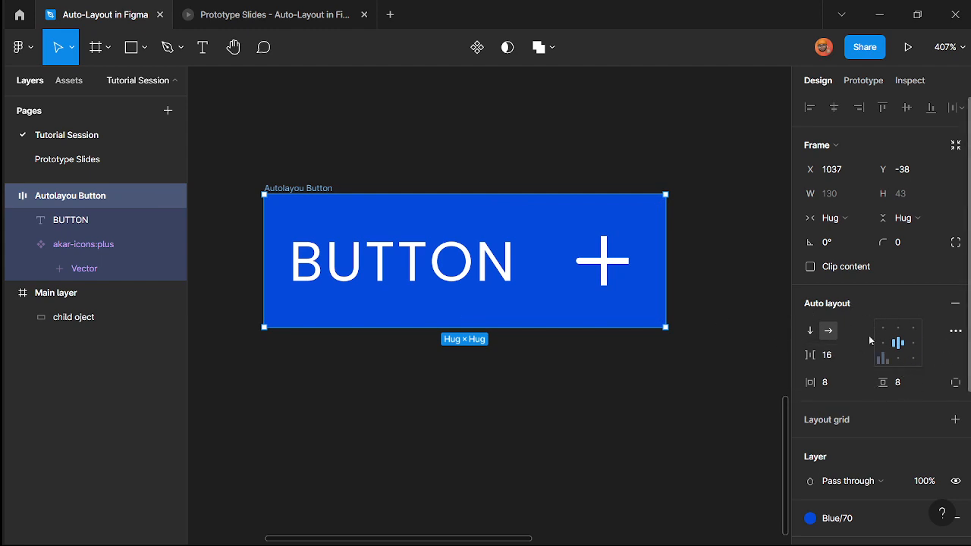
pyautogui.click(837, 389)
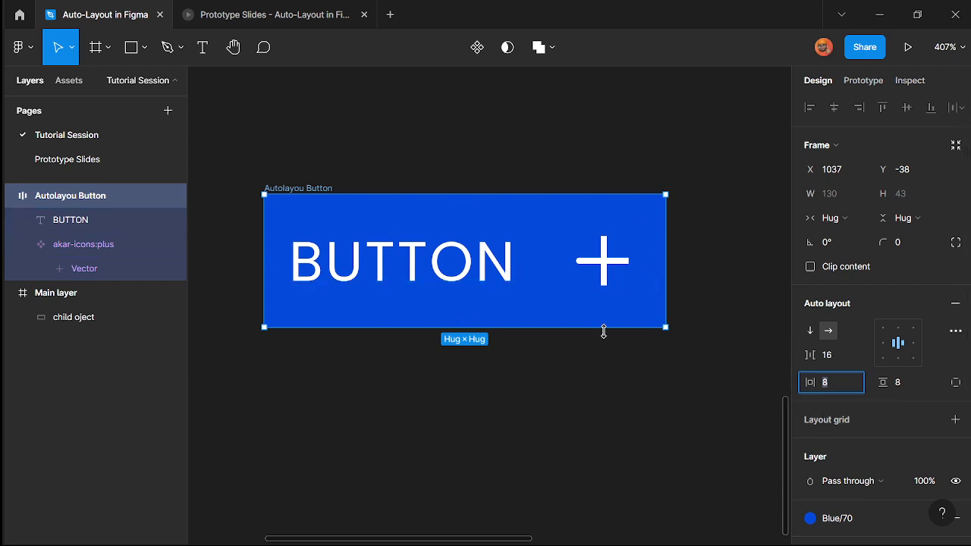
pyautogui.write('20')
pyautogui.press('Return')
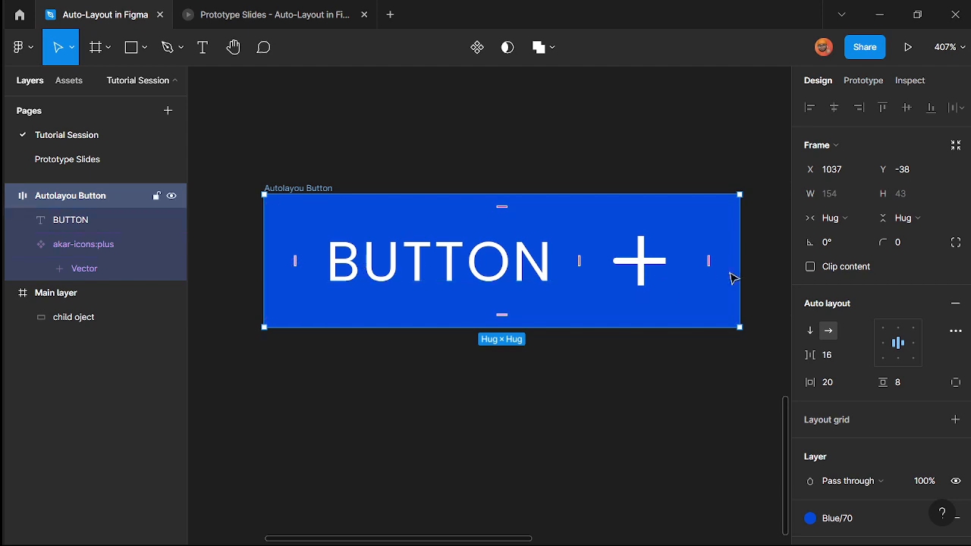
pyautogui.click(908, 385)
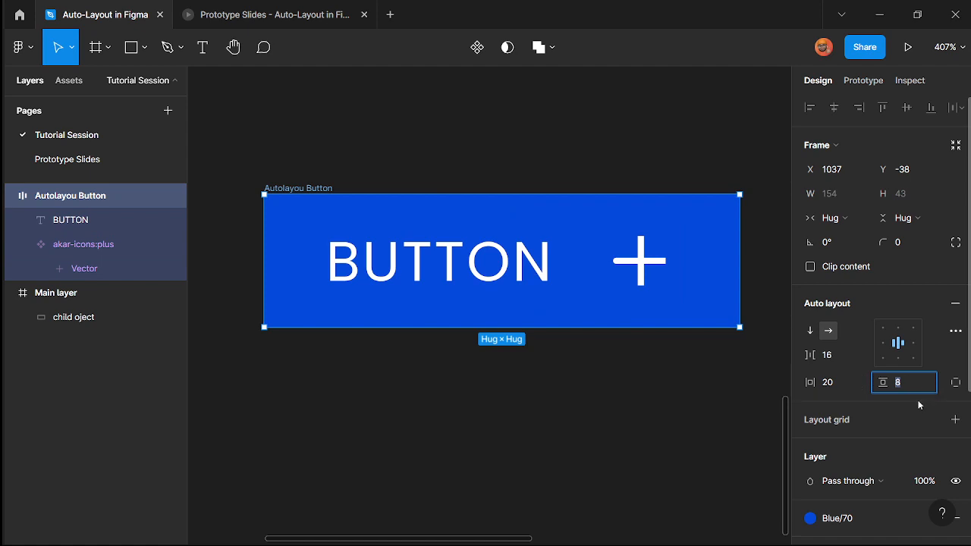
pyautogui.write('24')
pyautogui.press('Return')
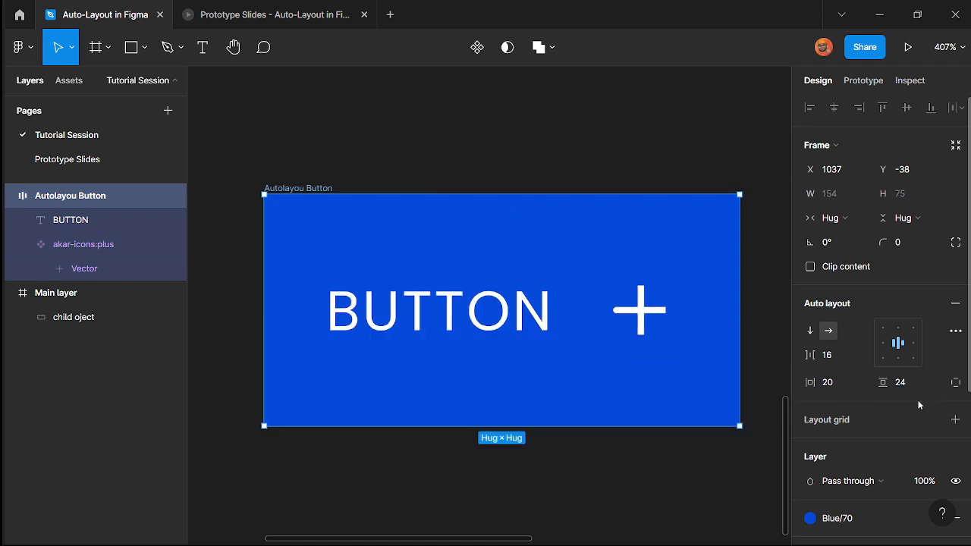
# - Set the Autolayou Button frame's vertical padding to 12 and its horizontal padding to 18
pyautogui.click(902, 389)
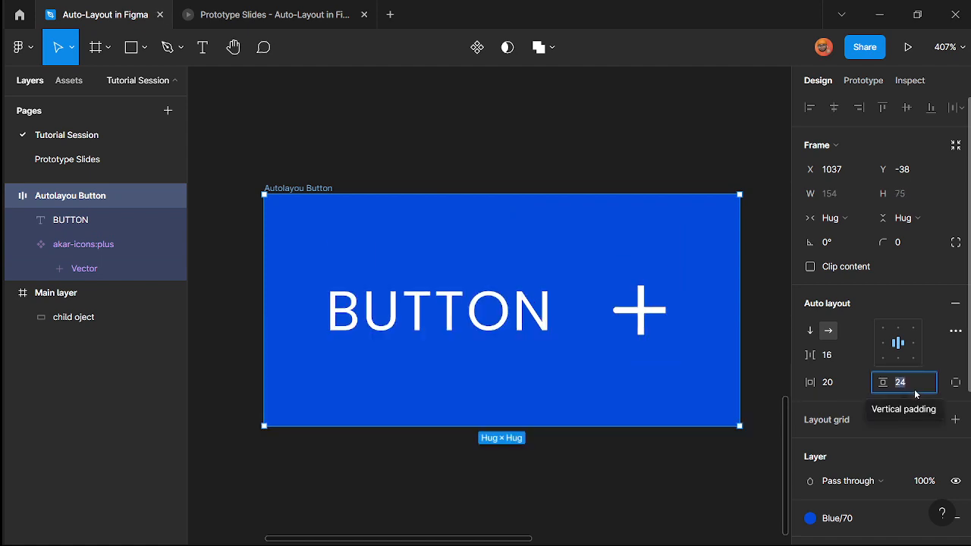
pyautogui.write('12')
pyautogui.press('Return')
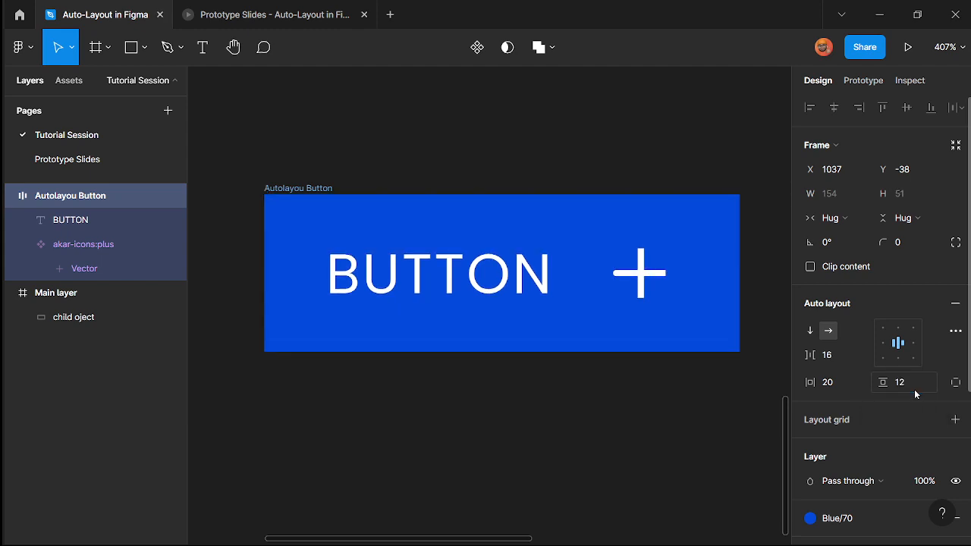
pyautogui.click(835, 387)
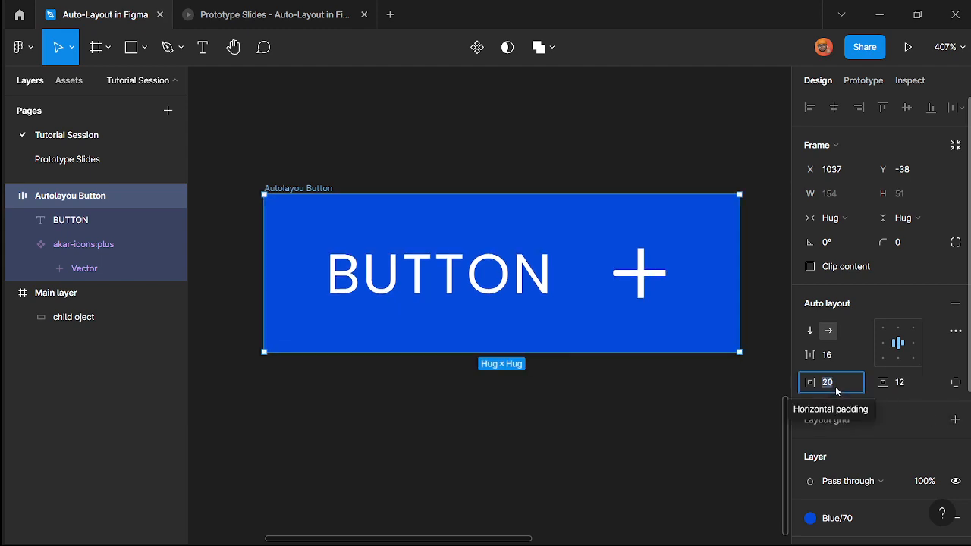
pyautogui.write('18')
pyautogui.press('Return')
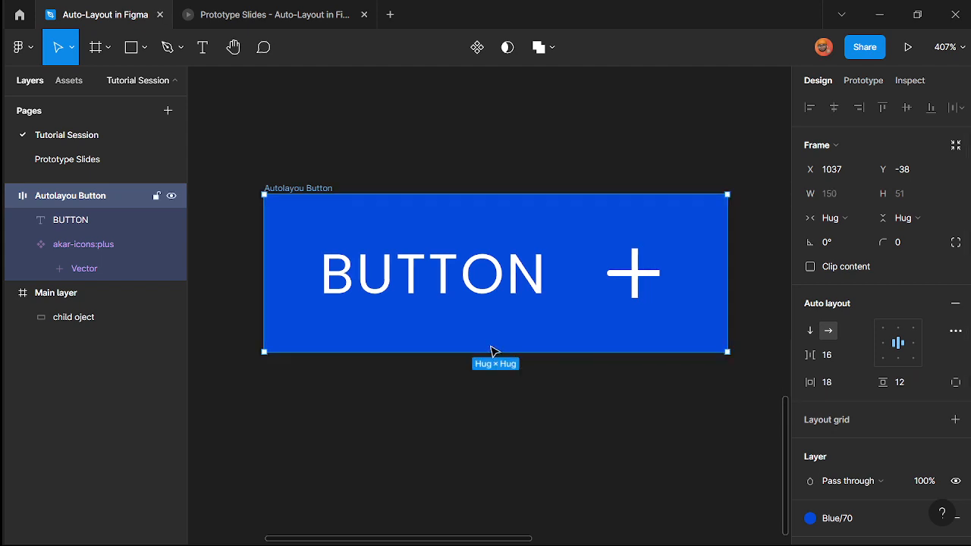
# - Set the vertical padding of the Autolayou Button frame to 16
pyautogui.scroll(-2, 491, 368)
pyautogui.click(501, 416)
pyautogui.scroll(-1, 512, 396)
pyautogui.scroll(3, 511, 396)
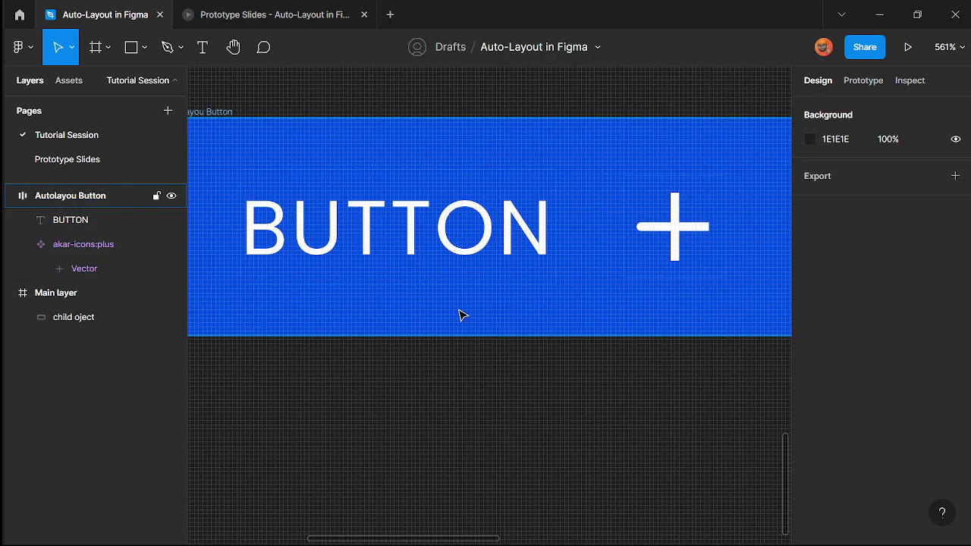
pyautogui.click(460, 316)
pyautogui.scroll(-3, 567, 401)
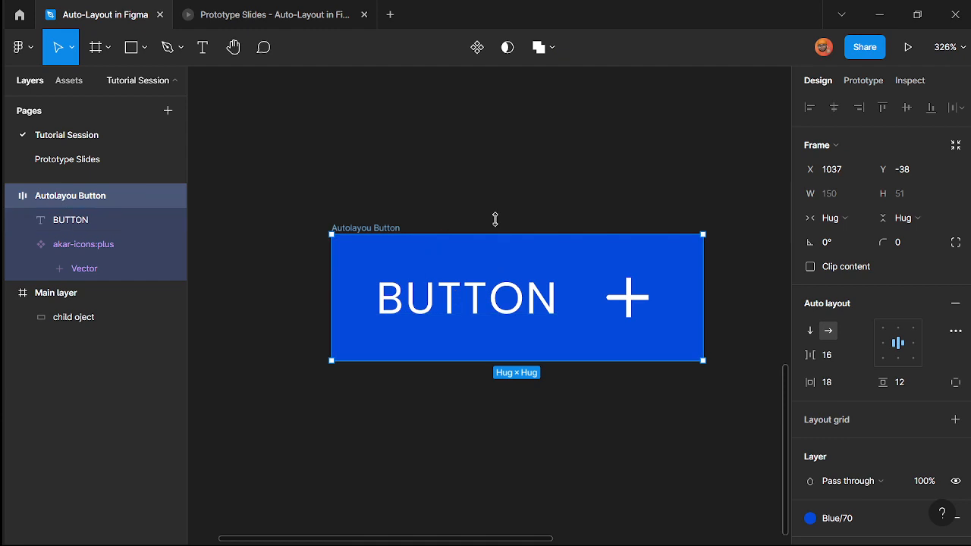
pyautogui.click(913, 385)
pyautogui.write('16')
pyautogui.press('Return')
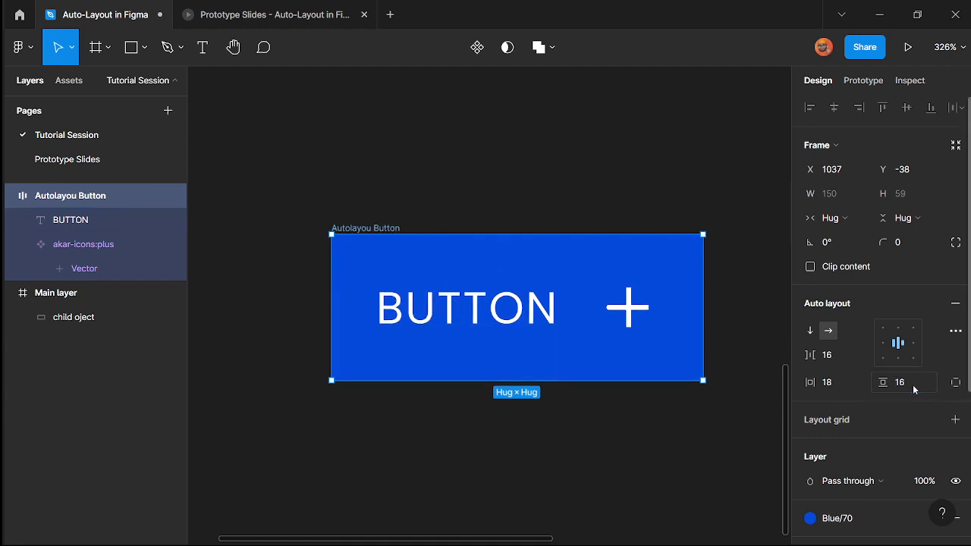
# - Set the spacing between the BUTTON text and the plus icon to 8
pyautogui.scroll(2, 542, 255)
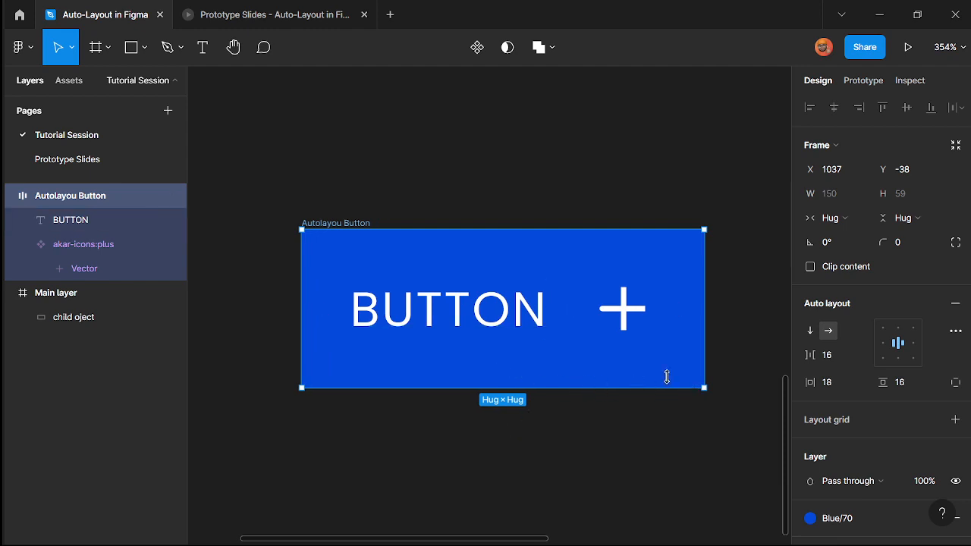
pyautogui.click(849, 354)
pyautogui.write('8')
pyautogui.press('Return')
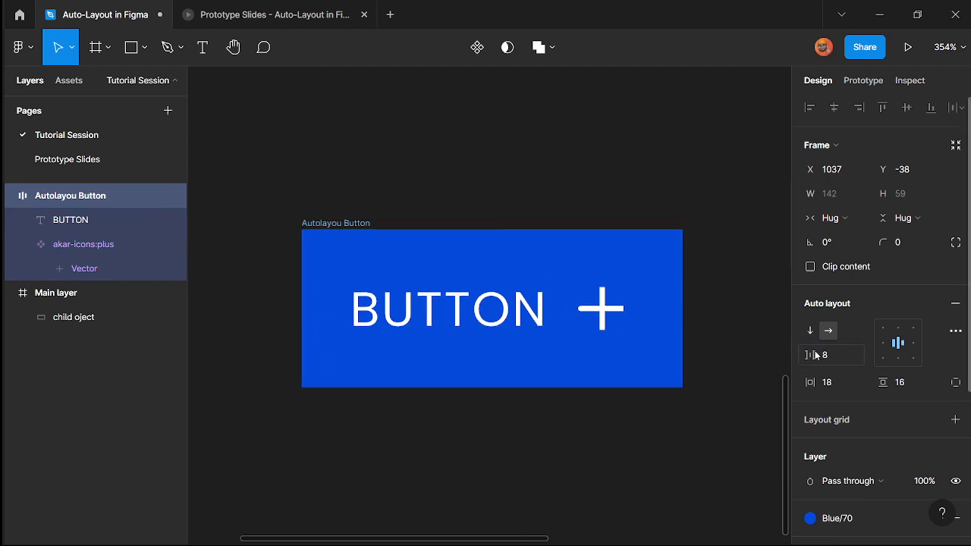
pyautogui.click(429, 466)
pyautogui.scroll(1, 603, 444)
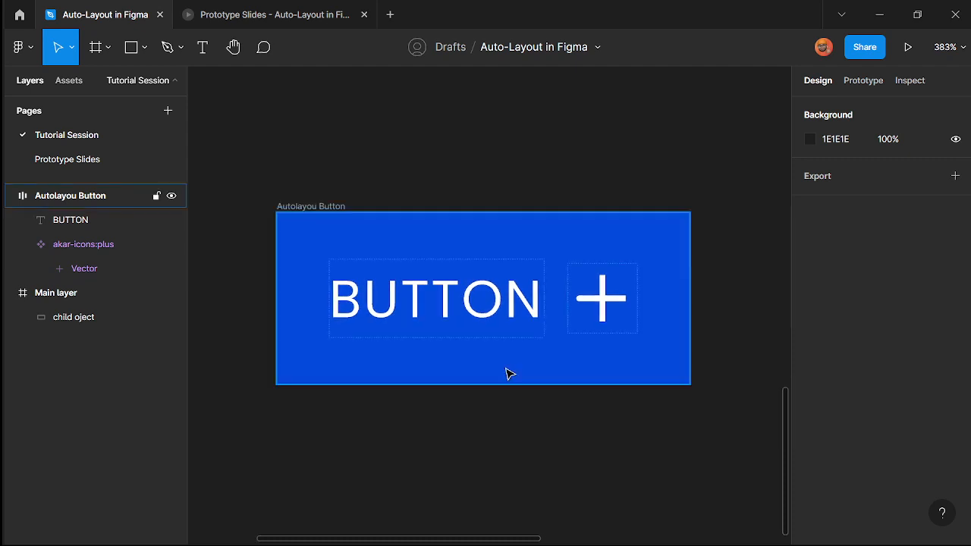
# - Give the Autolayou Button frame unequal horizontal padding of 18 on the left and 24 on the right
pyautogui.click(508, 374)
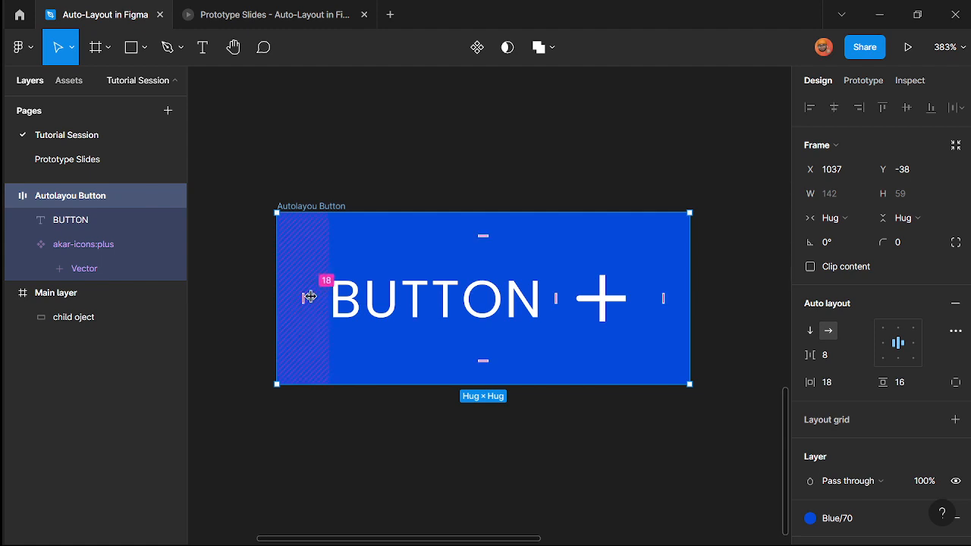
pyautogui.click(848, 387)
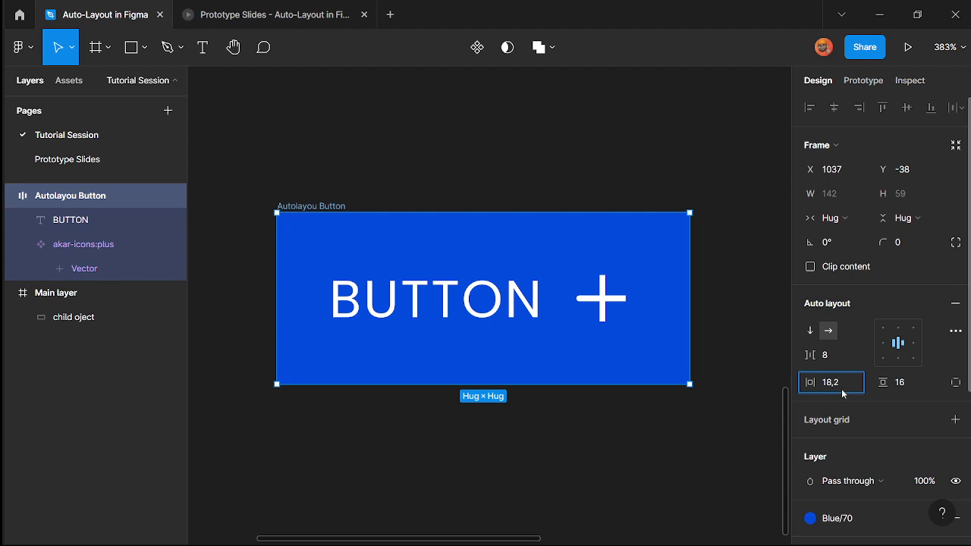
pyautogui.write(',24')
pyautogui.press('Return')
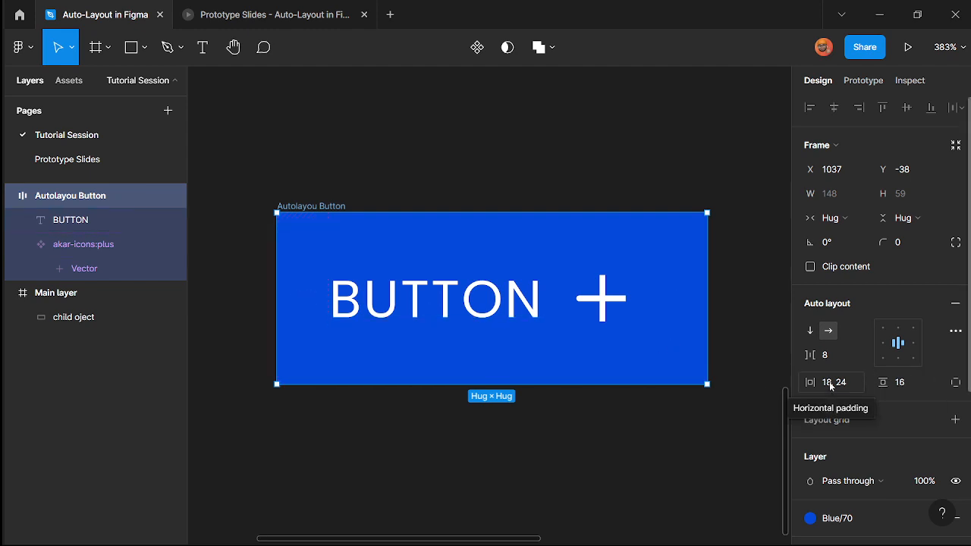
# - Give the Autolayou Button frame unequal vertical padding of 12 at the top and 8 at the bottom
pyautogui.click(909, 383)
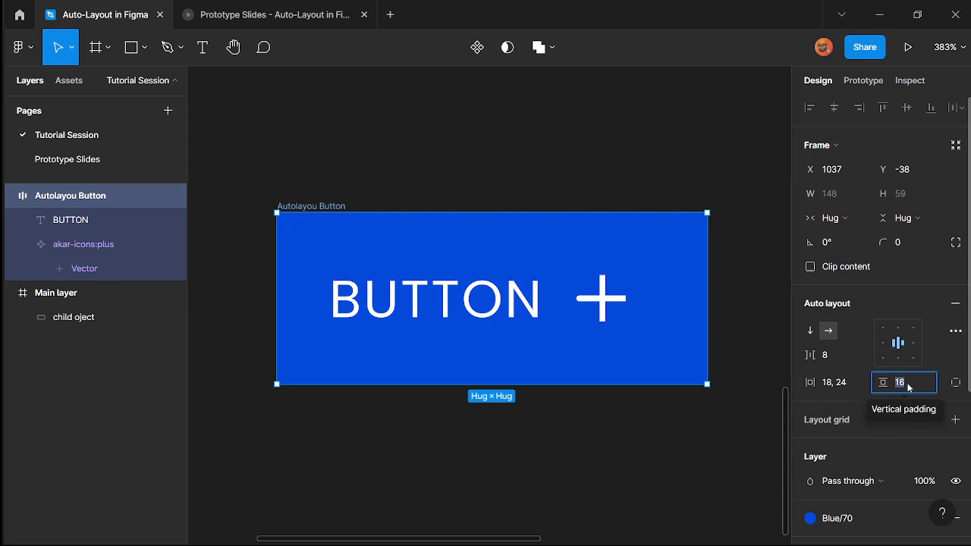
pyautogui.write('12')
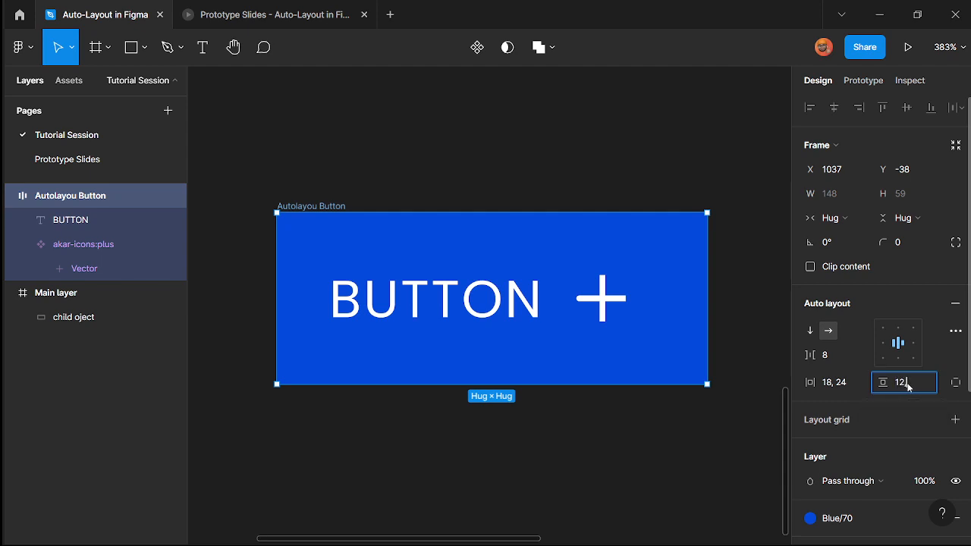
pyautogui.write(', 8')
pyautogui.press('Return')
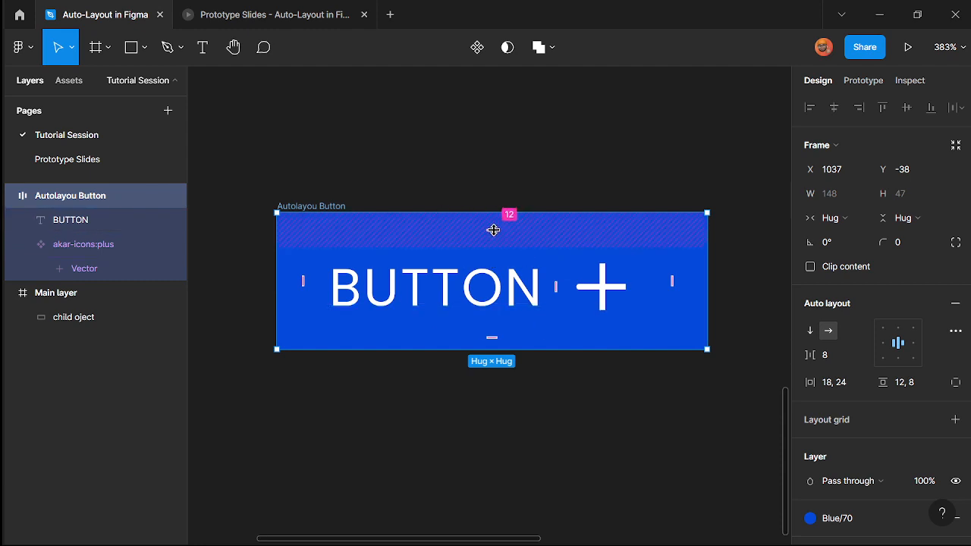
# - Increase the frame's top padding to 24 and its bottom padding to 20 directly on the canvas
pyautogui.moveTo(493, 229)
pyautogui.mouseDown()
pyautogui.moveTo(503, 197)
pyautogui.moveTo(512, 265)
pyautogui.mouseUp()
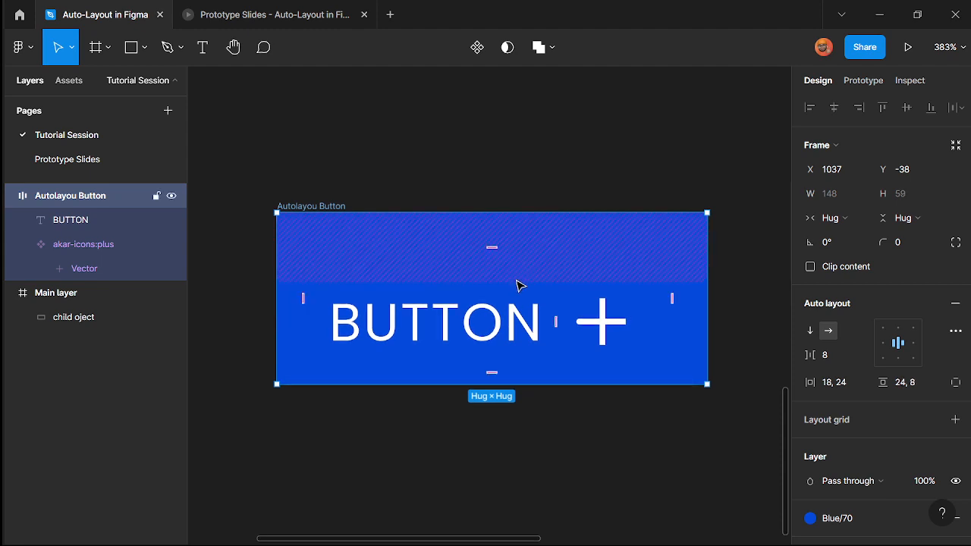
pyautogui.moveTo(492, 370); pyautogui.dragTo(496, 399)
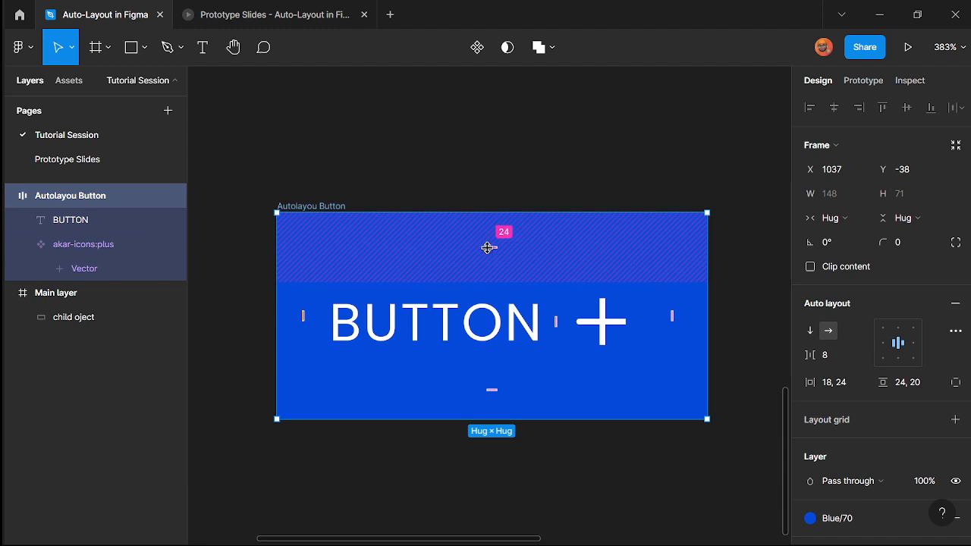
# - Adjust the frame's top and bottom padding together on the canvas to 16
pyautogui.moveTo(488, 249)
pyautogui.mouseDown()
pyautogui.moveTo(490, 225)
pyautogui.moveTo(492, 267)
pyautogui.moveTo(497, 217)
pyautogui.moveTo(504, 229)
pyautogui.mouseUp()
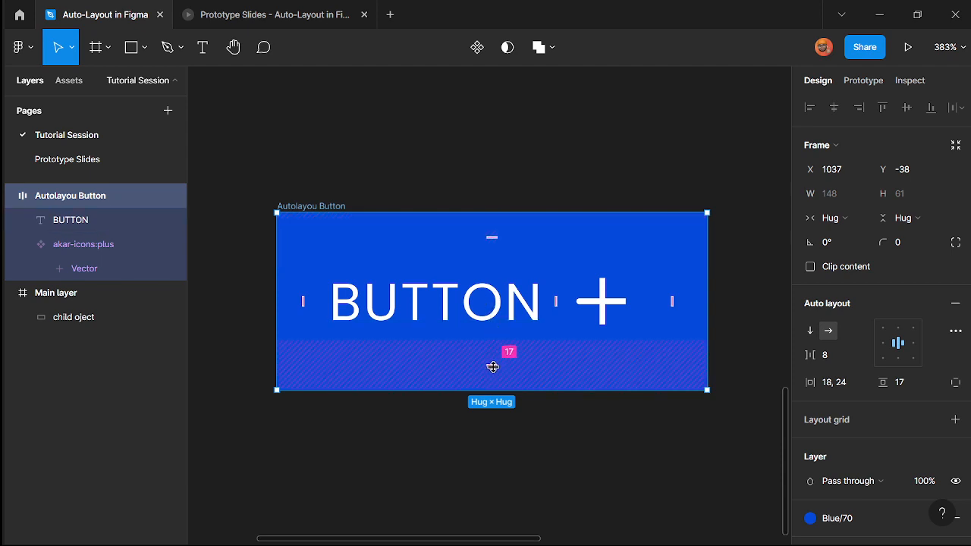
pyautogui.moveTo(490, 236); pyautogui.dragTo(494, 236)
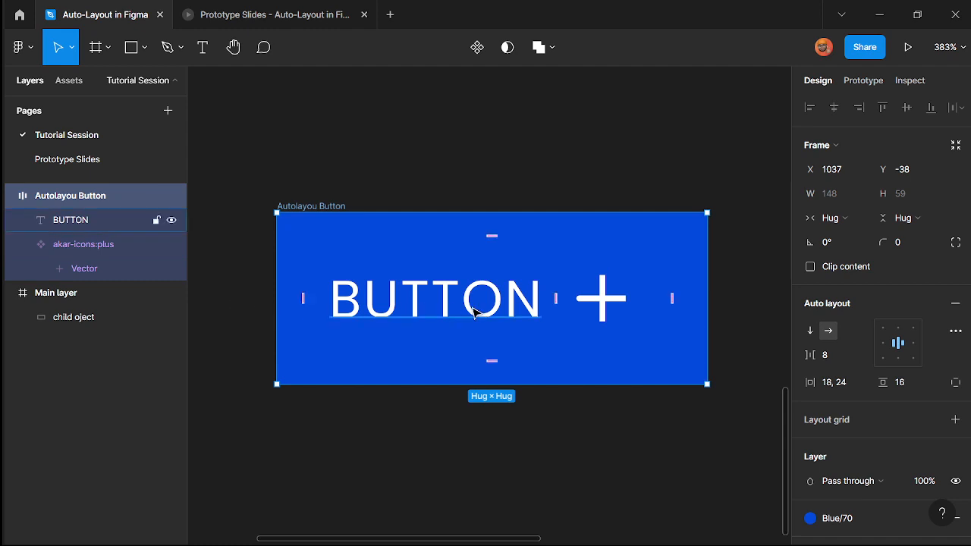
# - Adjust the left and right padding together on the canvas to 20, and set the right padding alone to 56
pyautogui.moveTo(675, 299)
pyautogui.mouseDown()
pyautogui.moveTo(568, 295)
pyautogui.moveTo(653, 295)
pyautogui.mouseUp()
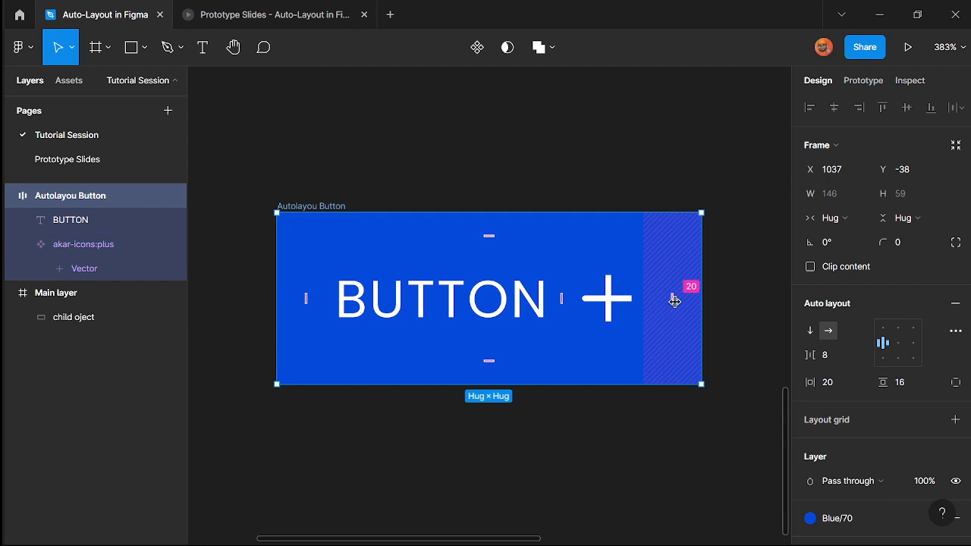
pyautogui.click(674, 301)
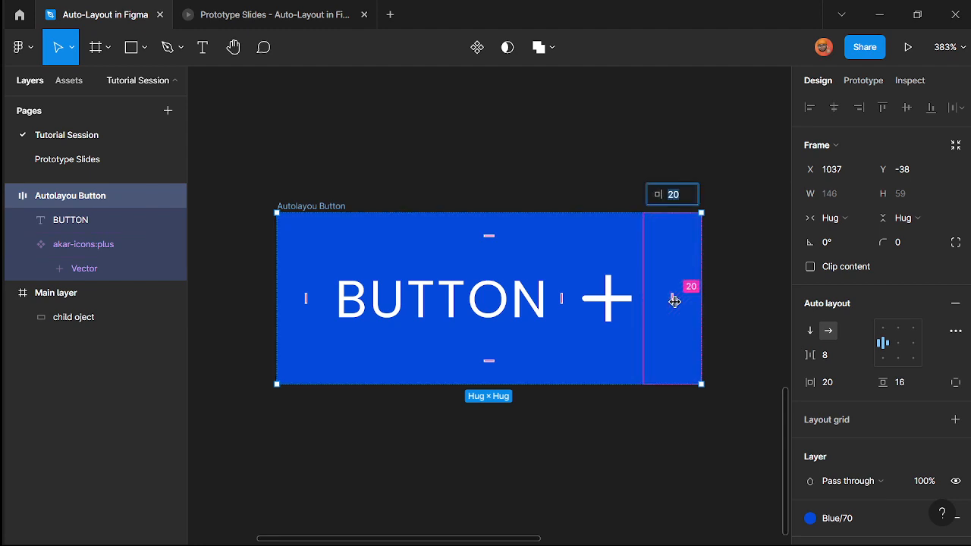
pyautogui.write('56')
pyautogui.press('Return')
# - Set the Autolayou Button frame's content alignment to center and show its padding as individual values per side
pyautogui.scroll(-2, 505, 369)
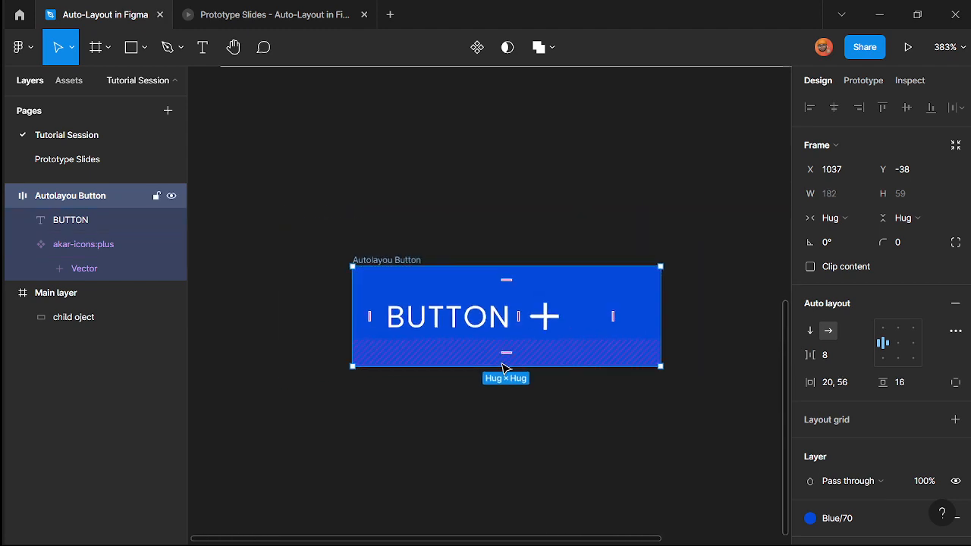
pyautogui.scroll(-1, 504, 370)
pyautogui.scroll(3, 572, 347)
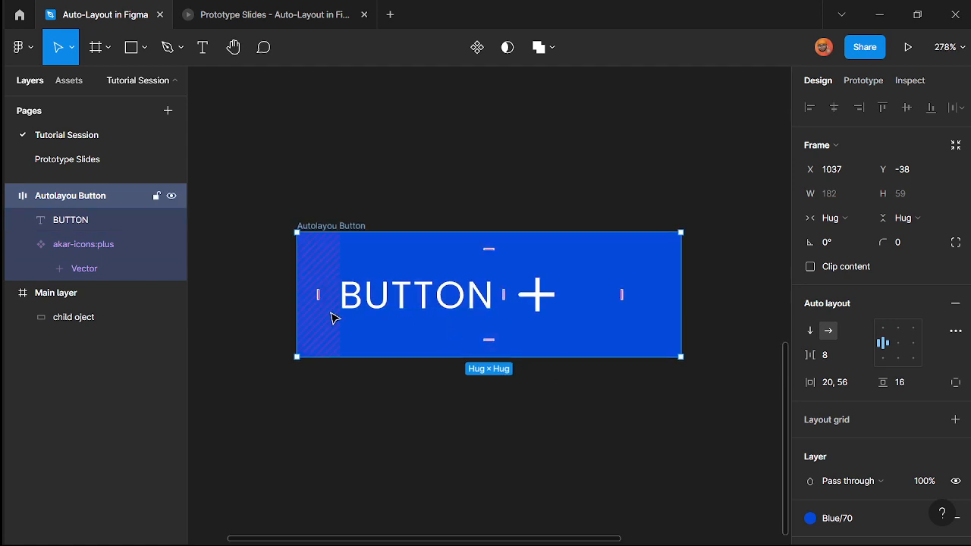
pyautogui.click(905, 352)
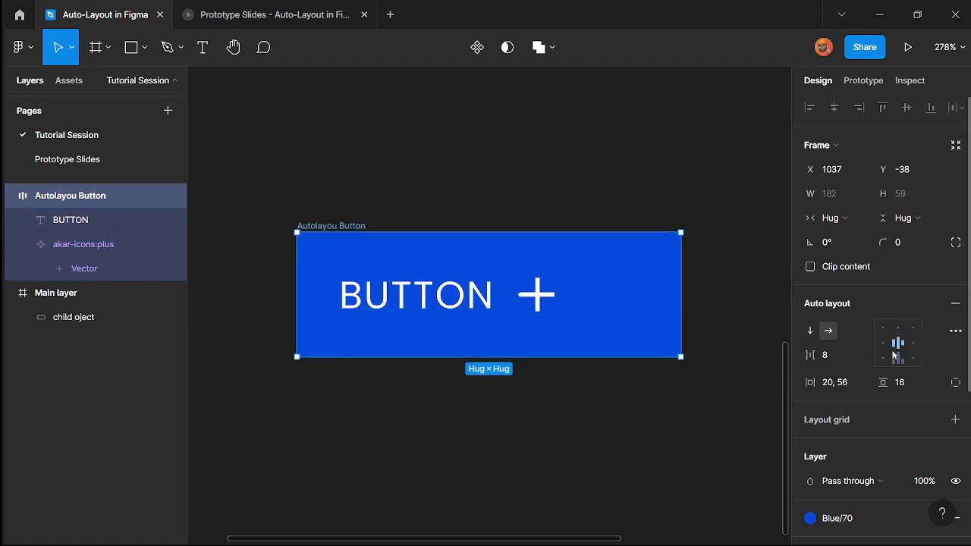
pyautogui.click(618, 375)
pyautogui.click(386, 245)
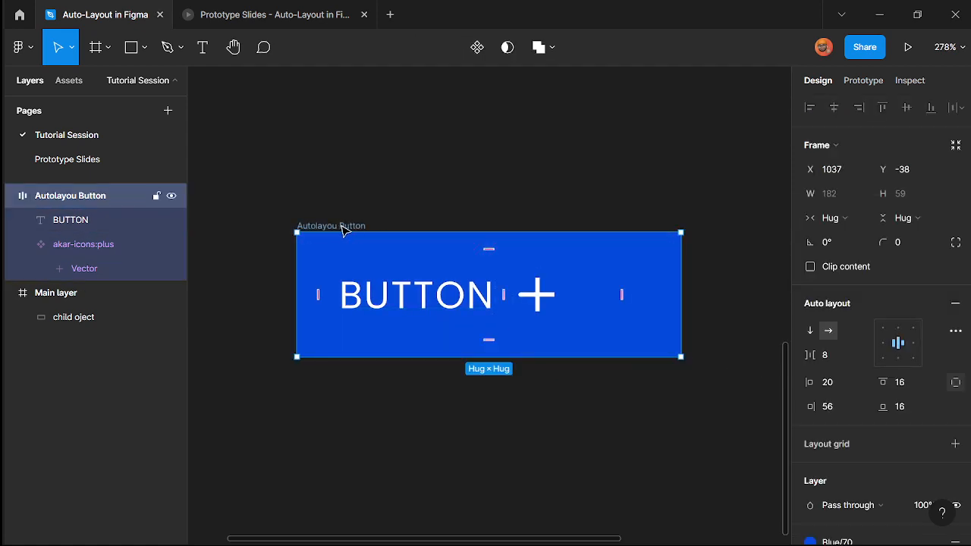
pyautogui.scroll(5, 540, 319)
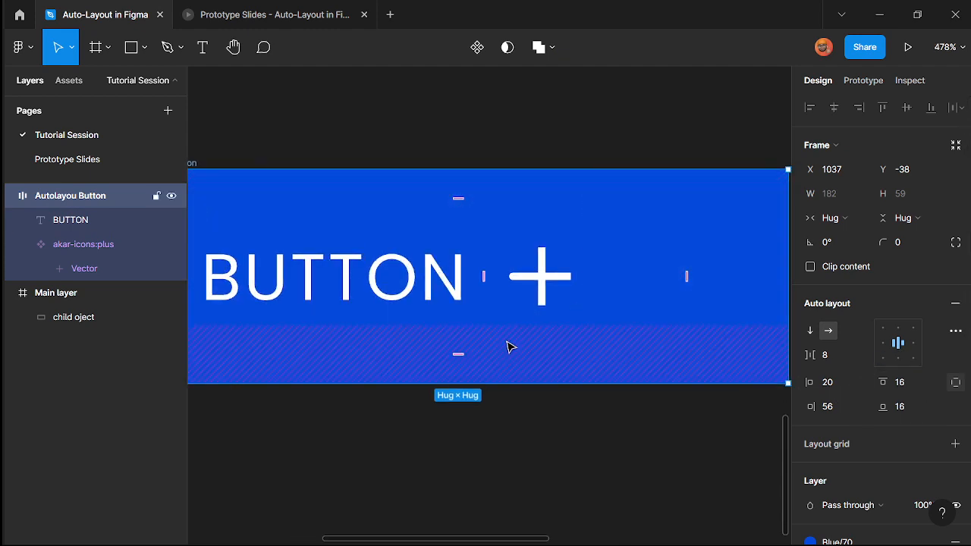
pyautogui.scroll(-4, 508, 348)
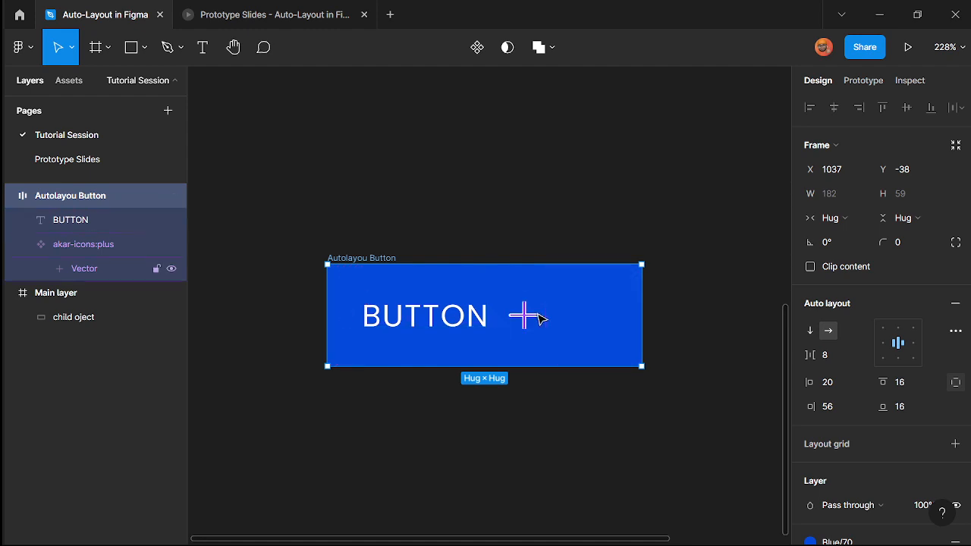
pyautogui.scroll(2, 541, 317)
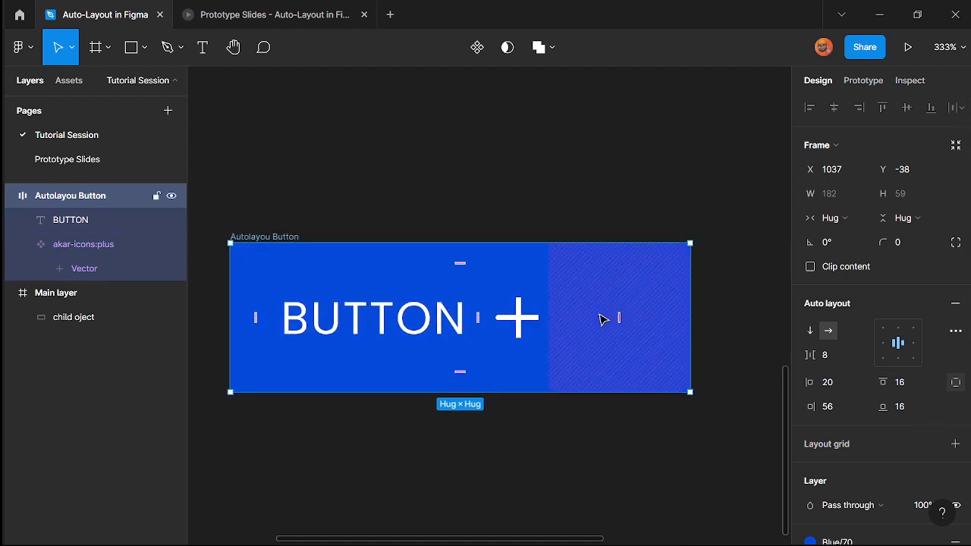
pyautogui.scroll(1, 383, 366)
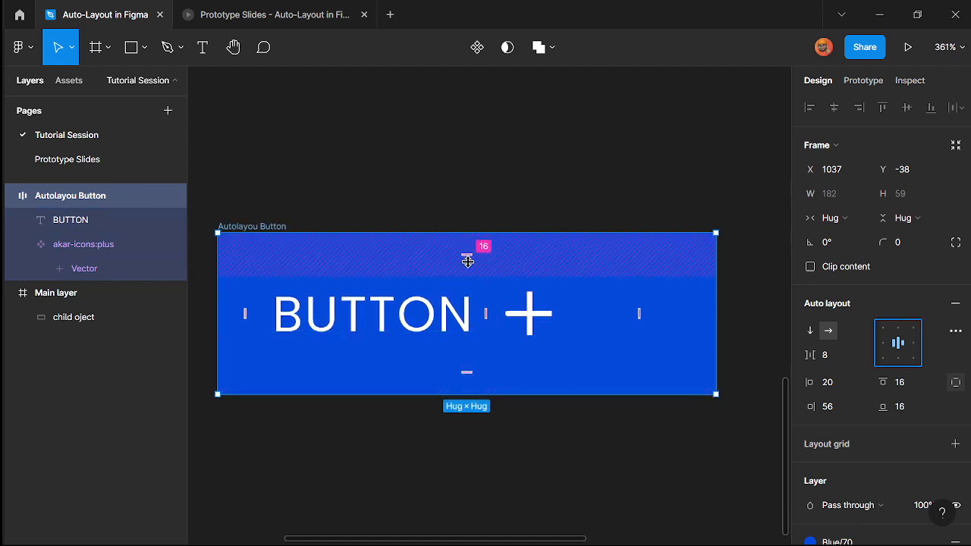
# - Adjust all four paddings of the Autolayou Button frame together on the canvas to 20 and deselect the frame
pyautogui.press('alt')
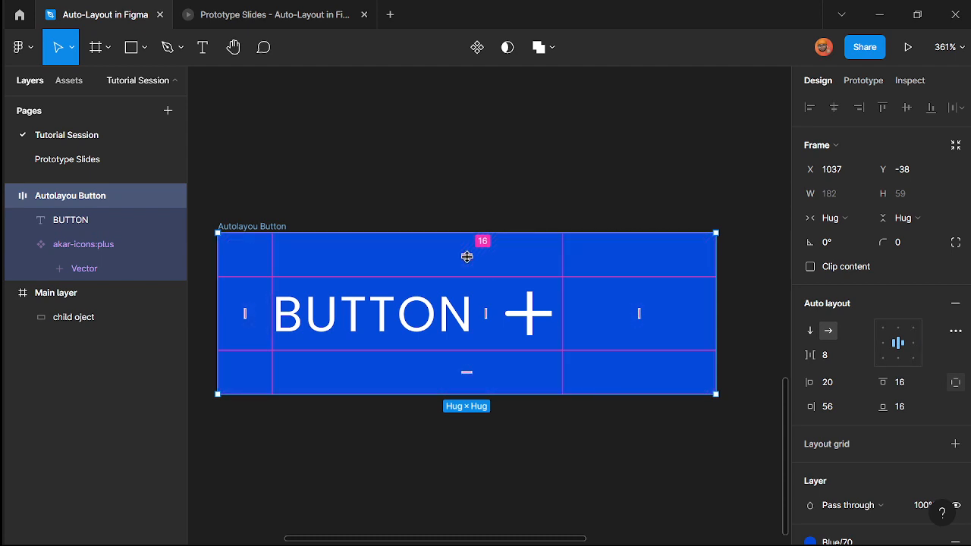
pyautogui.click(467, 257)
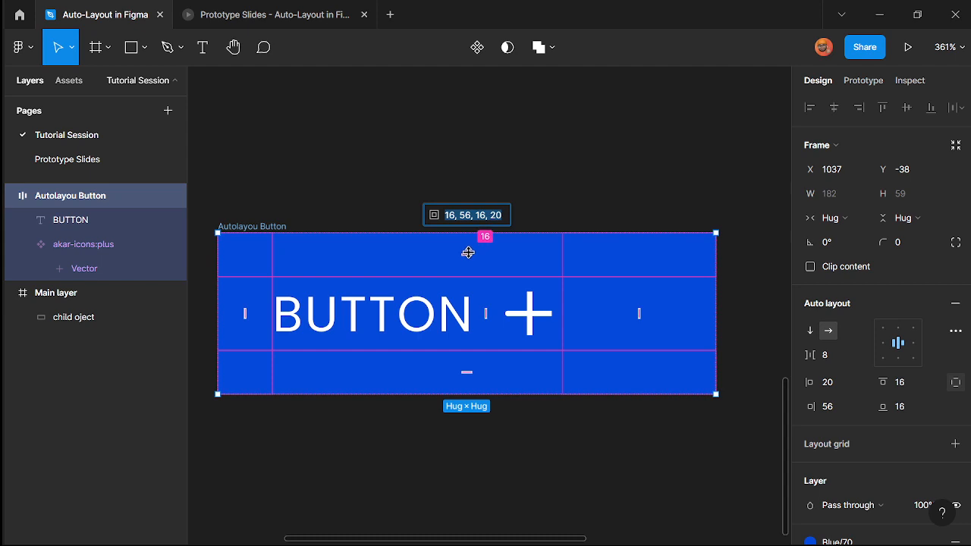
pyautogui.moveTo(465, 251)
pyautogui.mouseDown()
pyautogui.moveTo(463, 302)
pyautogui.moveTo(468, 241)
pyautogui.moveTo(466, 266)
pyautogui.mouseUp()
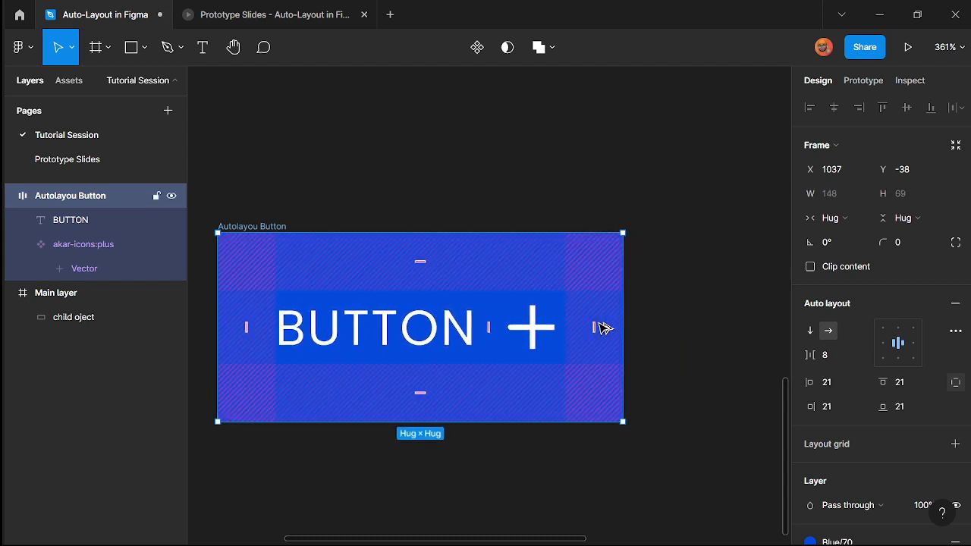
pyautogui.moveTo(600, 325)
pyautogui.mouseDown()
pyautogui.moveTo(557, 268)
pyautogui.moveTo(564, 303)
pyautogui.moveTo(599, 338)
pyautogui.moveTo(556, 263)
pyautogui.moveTo(558, 285)
pyautogui.moveTo(590, 323)
pyautogui.mouseUp()
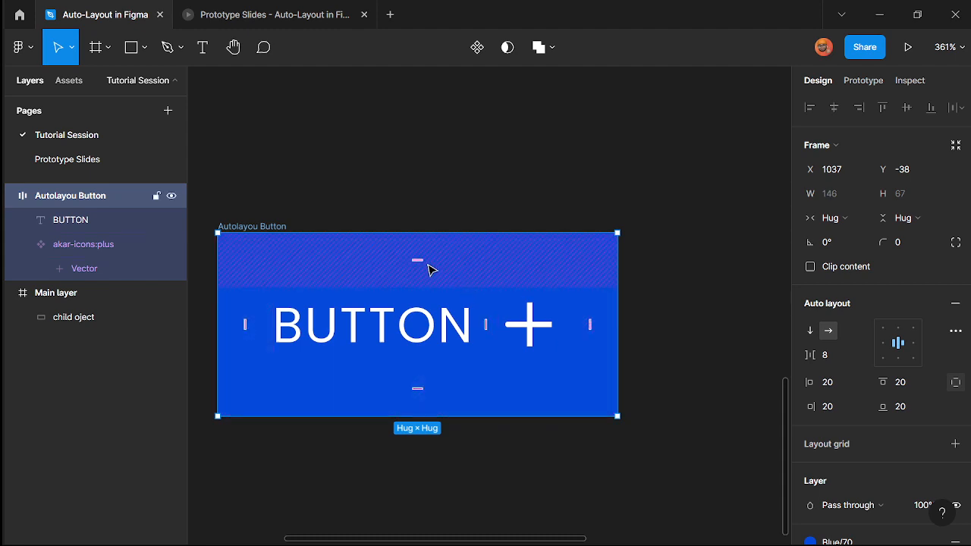
pyautogui.hscroll(-2, 453, 376)
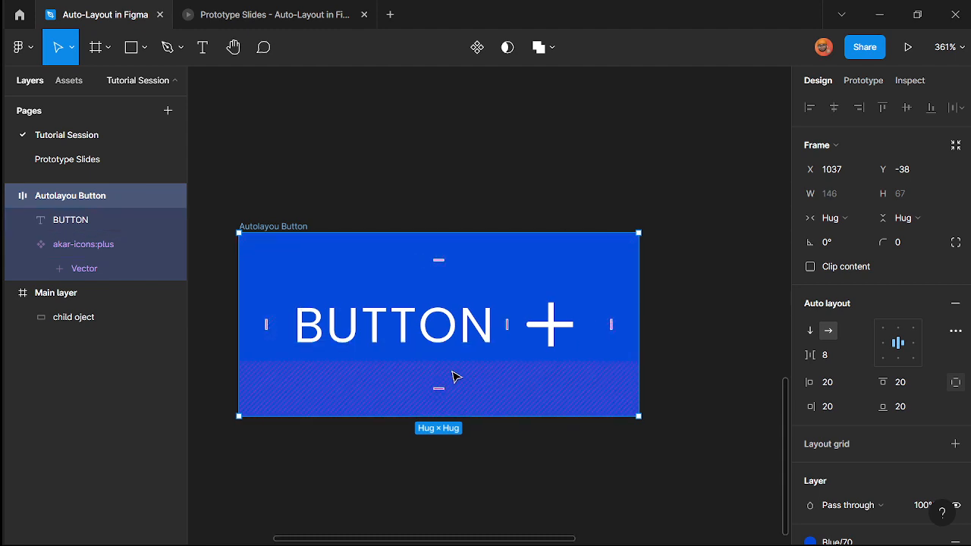
pyautogui.hscroll(1, 645, 402)
pyautogui.scroll(-5, 444, 310)
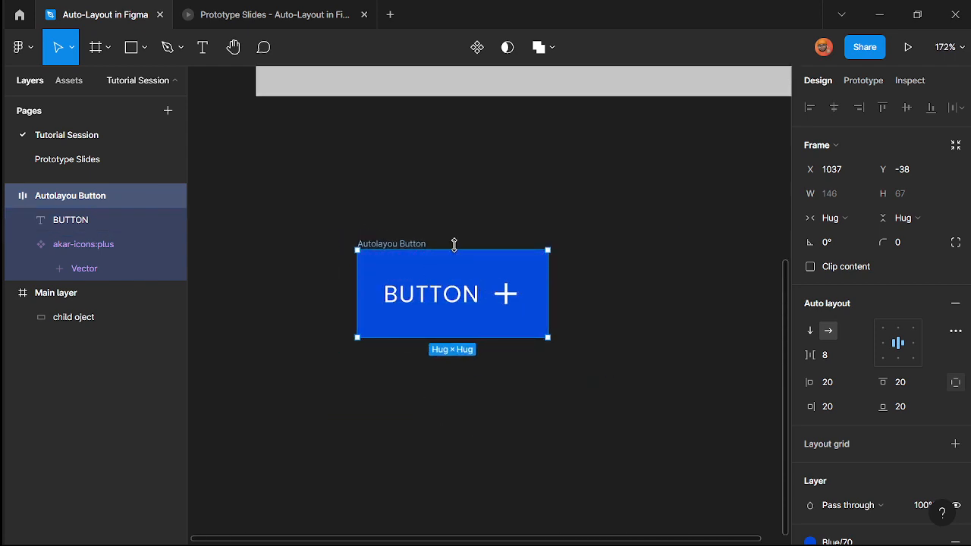
pyautogui.scroll(-1, 516, 331)
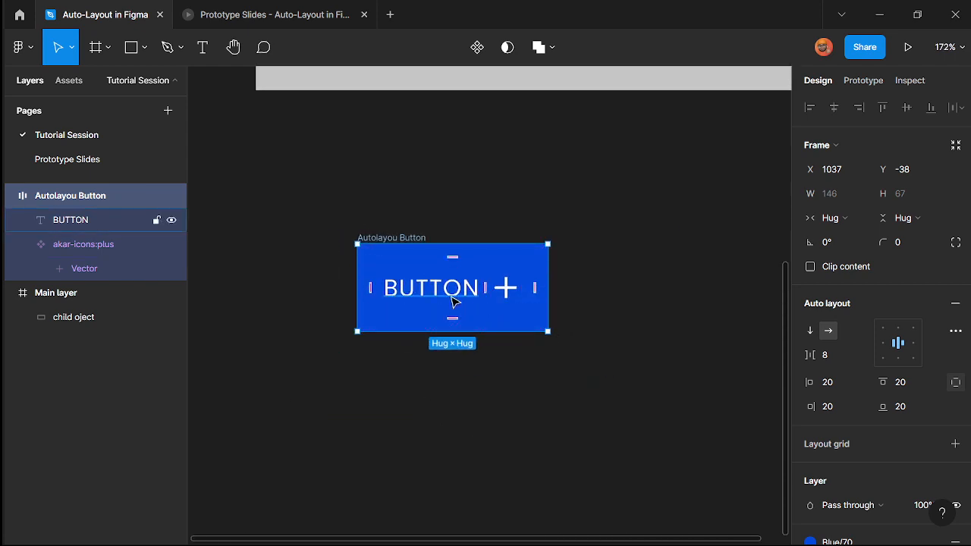
pyautogui.scroll(-3, 422, 219)
pyautogui.click(410, 281)
pyautogui.scroll(4, 407, 281)
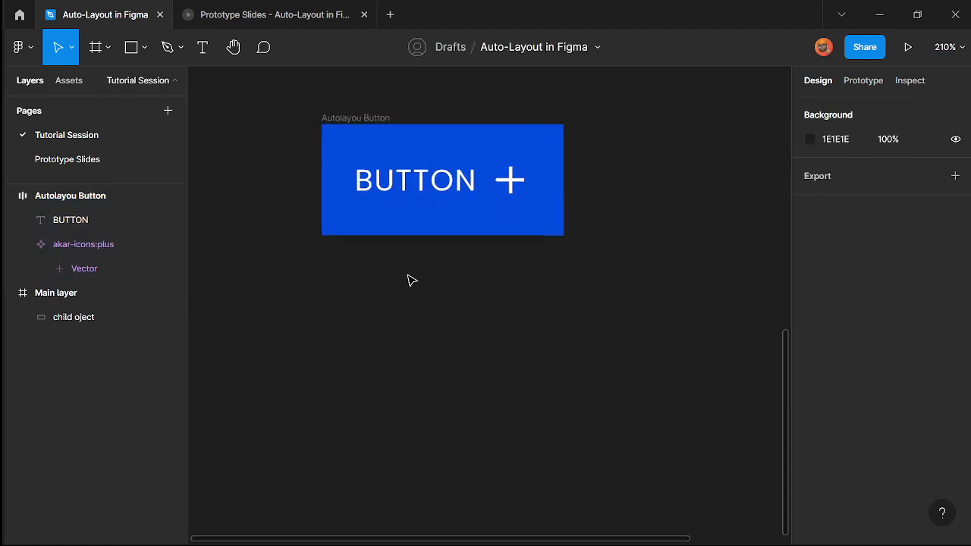
pyautogui.scroll(3, 418, 280)
pyautogui.scroll(-4, 405, 339)
pyautogui.scroll(2, 406, 338)
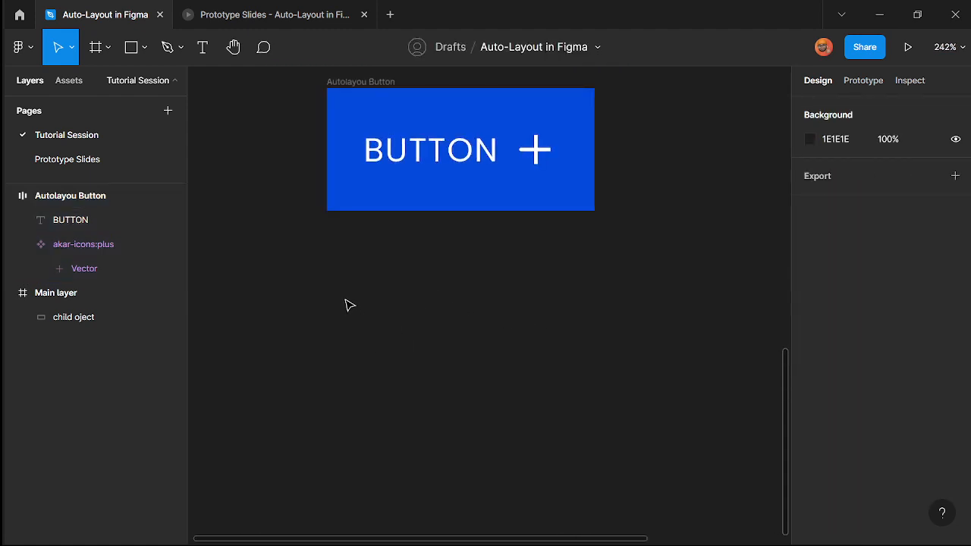
pyautogui.press('r')
pyautogui.moveTo(343, 281); pyautogui.dragTo(418, 388)
pyautogui.press('Delete')
# - Draw a circle about 52 px in diameter on the empty canvas below the button frame
pyautogui.press('o')
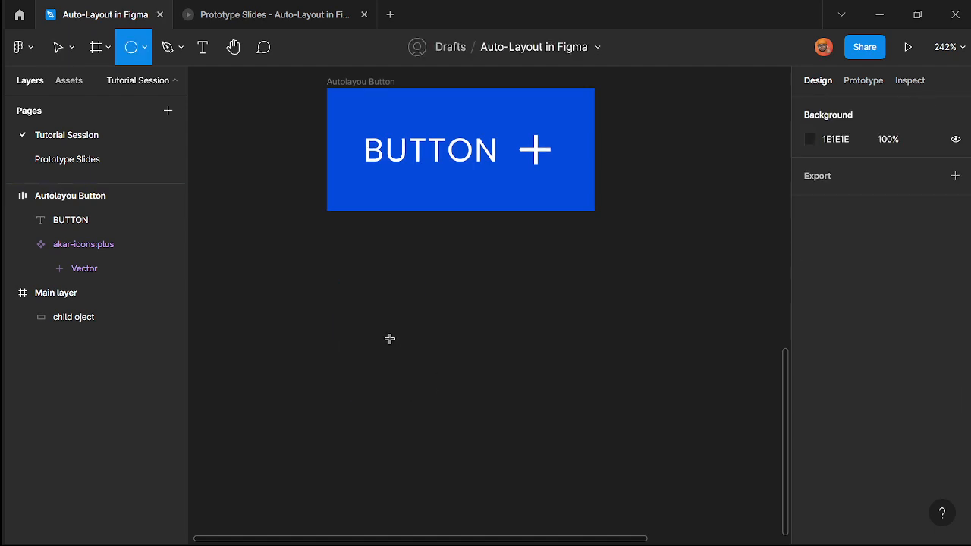
pyautogui.moveTo(368, 296); pyautogui.dragTo(463, 391)
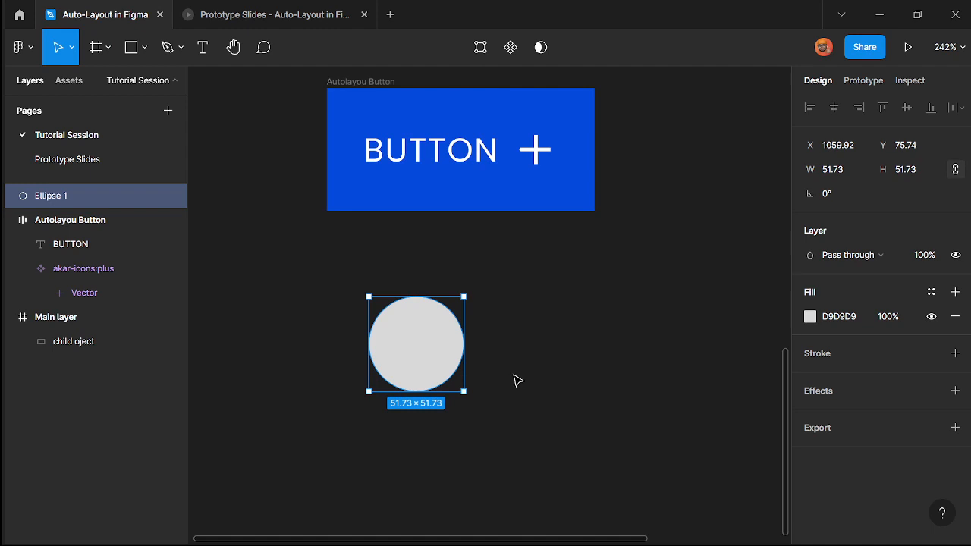
pyautogui.click(485, 365)
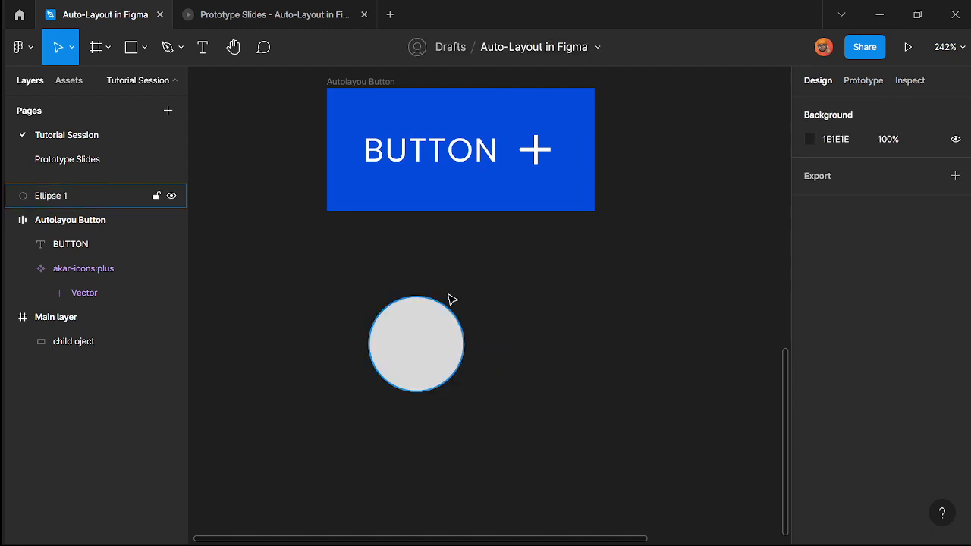
# - Copy the BUTTON text to the right of the circle and change the copy's wording to "List item"
pyautogui.moveTo(436, 166); pyautogui.dragTo(577, 348)
pyautogui.doubleClick(577, 347)
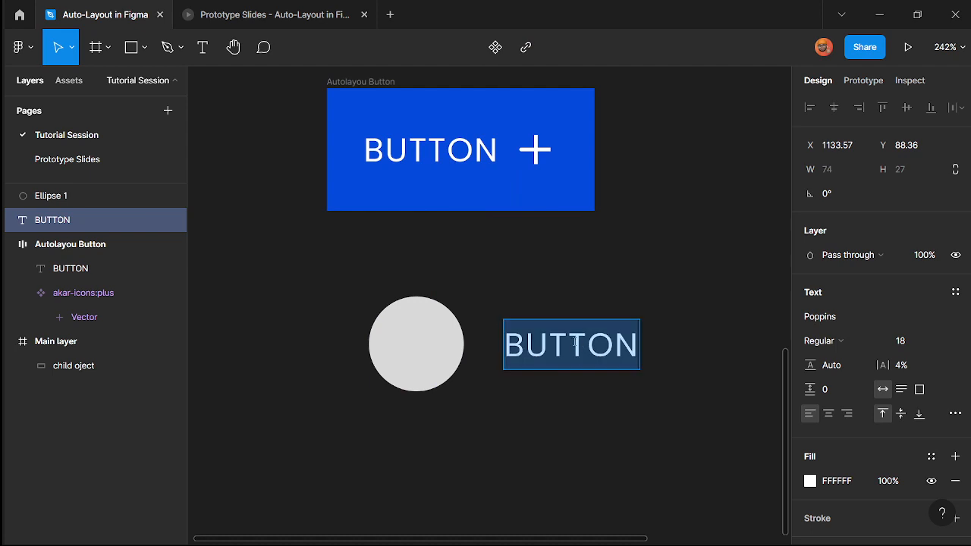
pyautogui.write('List item')
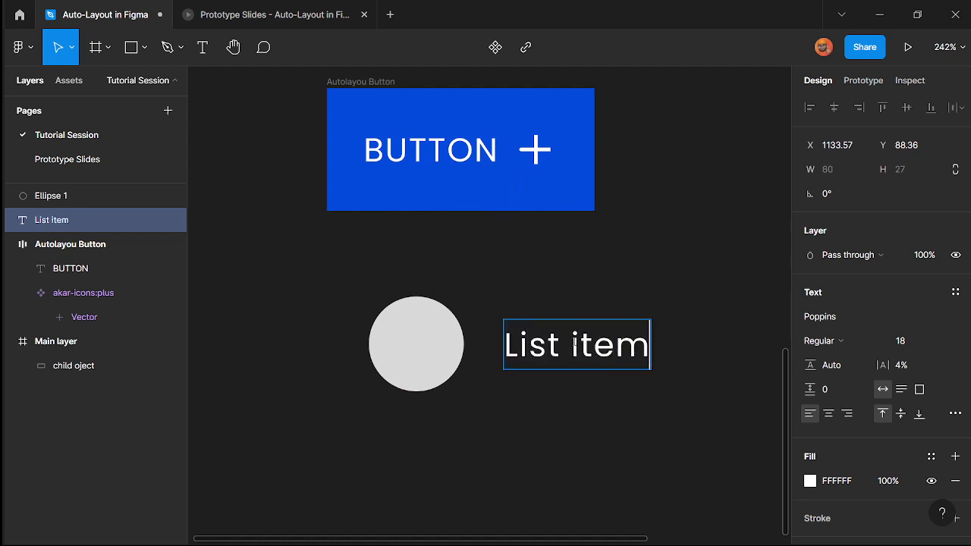
pyautogui.press('Escape')
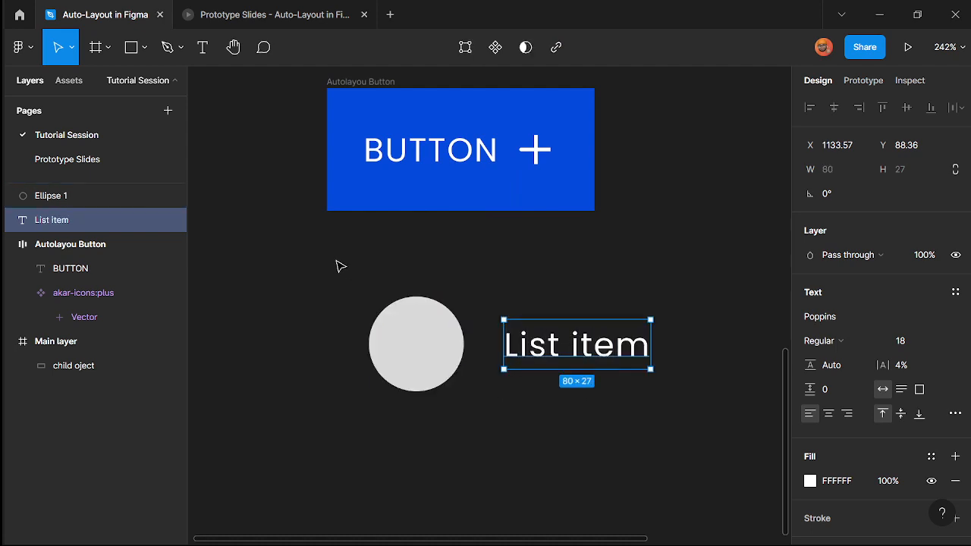
# - Wrap the circle and the List item text in an auto layout frame and rename that frame Li
pyautogui.moveTo(322, 255); pyautogui.dragTo(747, 469)
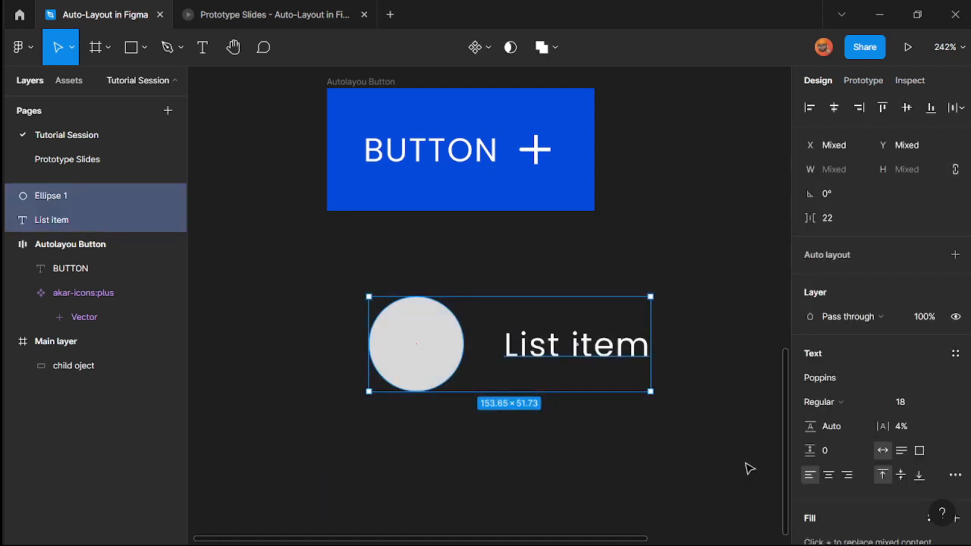
pyautogui.hotkey('shift', 'a')
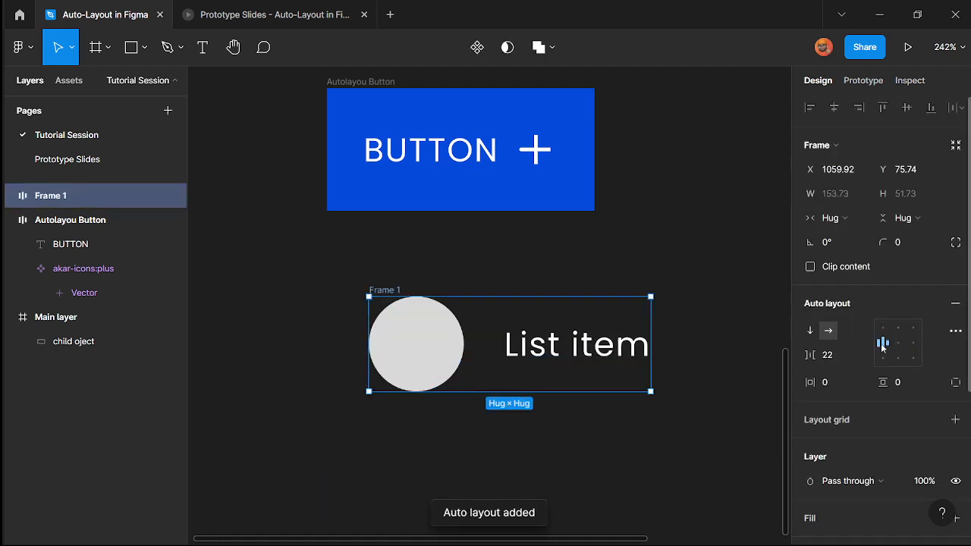
pyautogui.scroll(-2, 588, 341)
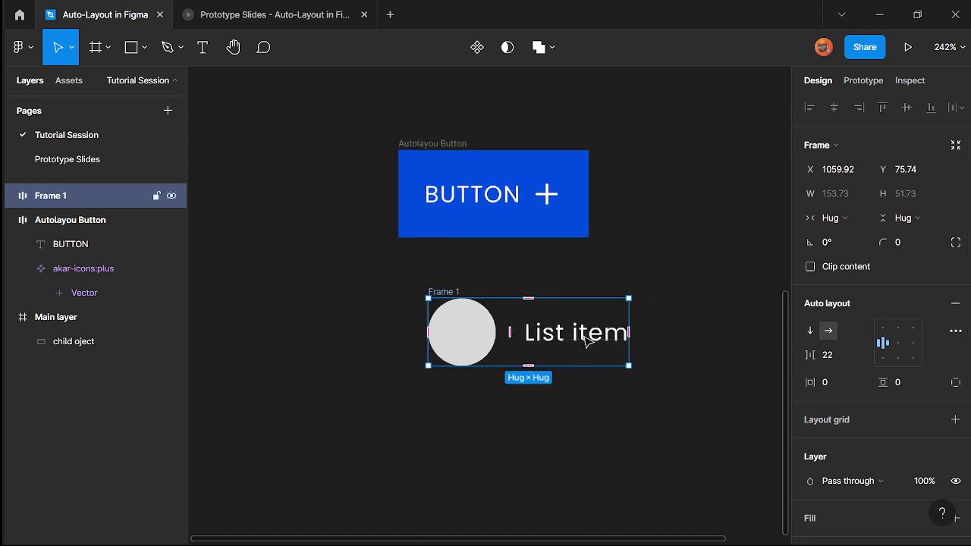
pyautogui.scroll(2, 580, 422)
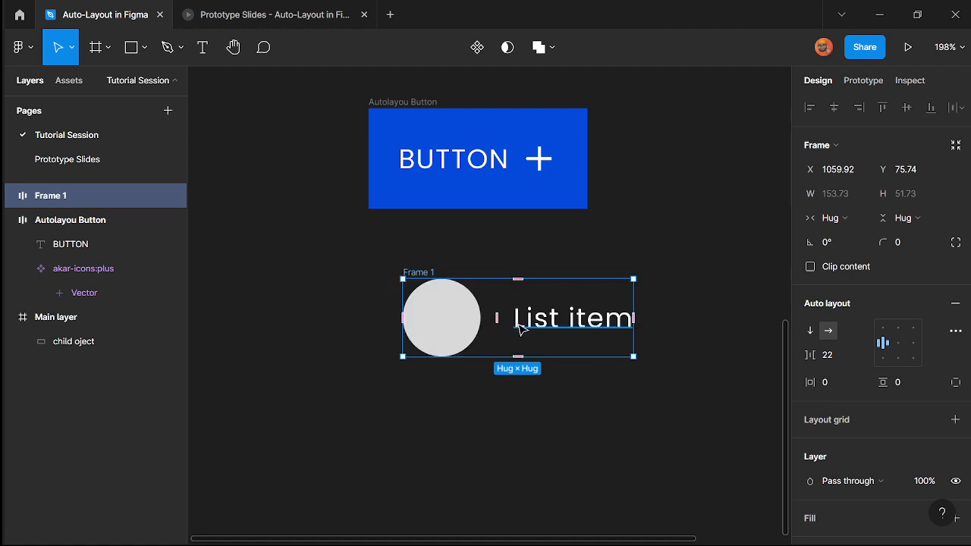
pyautogui.hscroll(2, 515, 331)
pyautogui.hscroll(-1, 279, 340)
pyautogui.scroll(2, 270, 293)
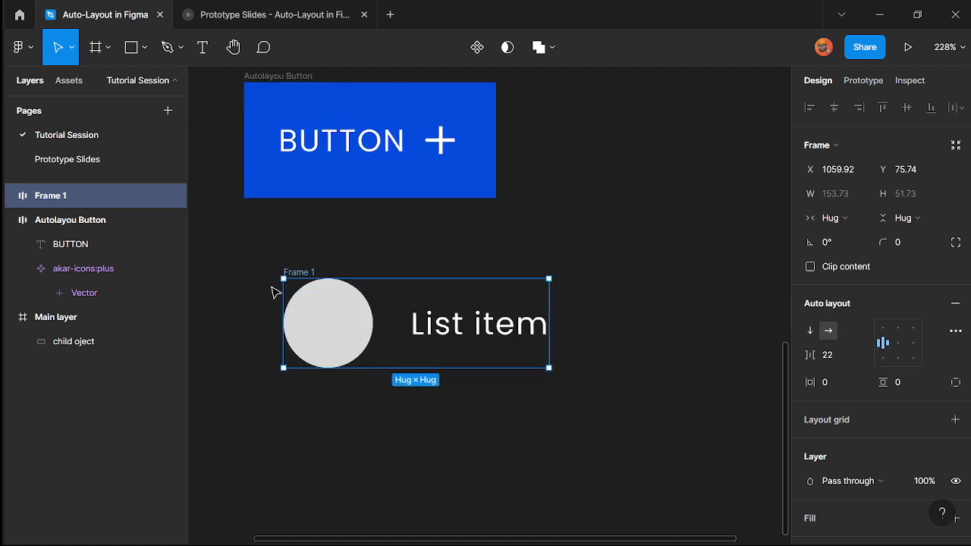
pyautogui.doubleClick(301, 274)
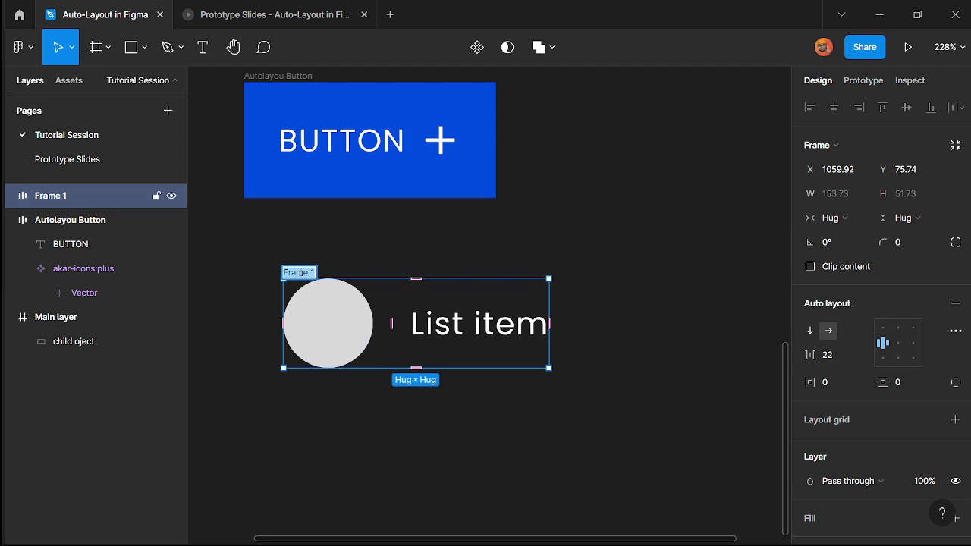
pyautogui.press('BackSpace')
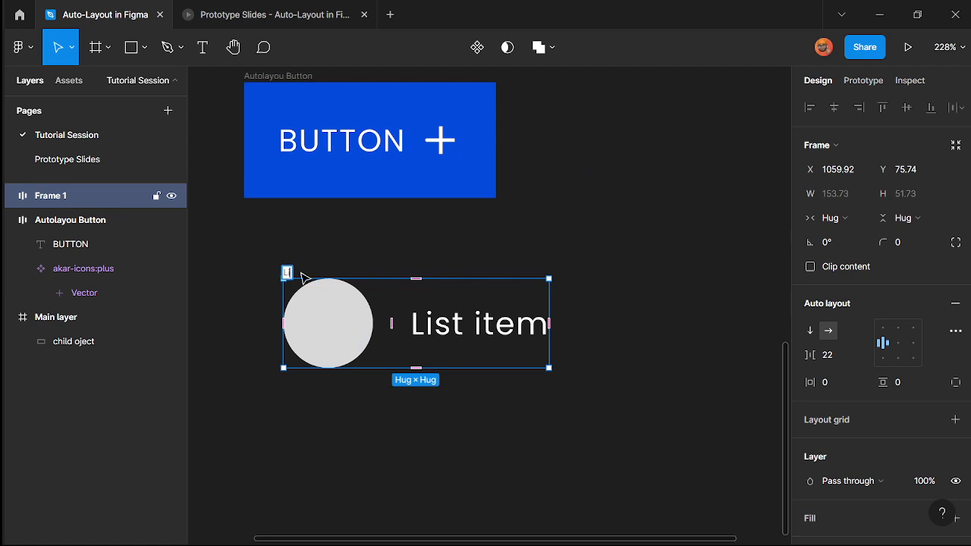
pyautogui.write('Li')
pyautogui.press('Return')
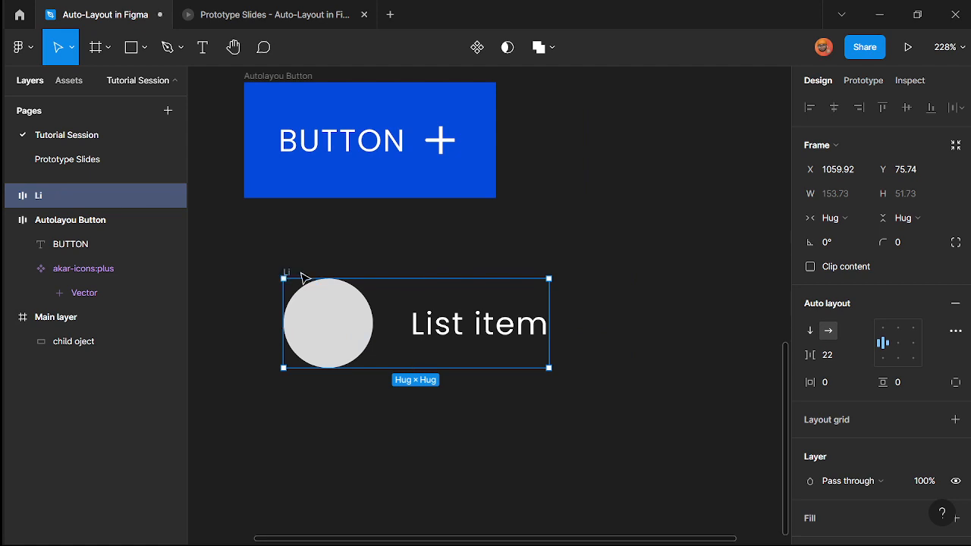
# - Duplicate the Li frame twice straight below the original, keeping a gap of about 13 between the rows
pyautogui.scroll(-3, 534, 319)
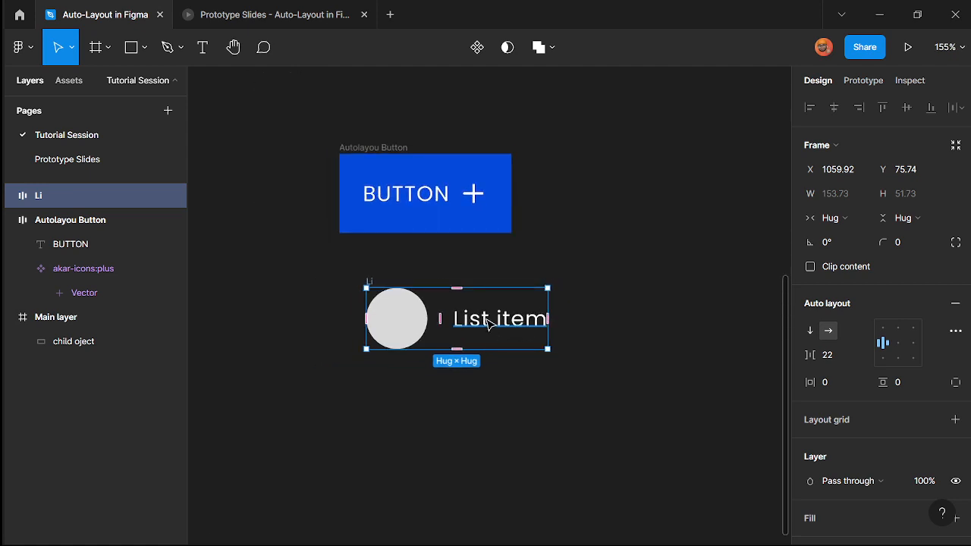
pyautogui.moveTo(484, 354); pyautogui.dragTo(488, 475)
pyautogui.scroll(-2, 484, 470)
pyautogui.scroll(1, 473, 349)
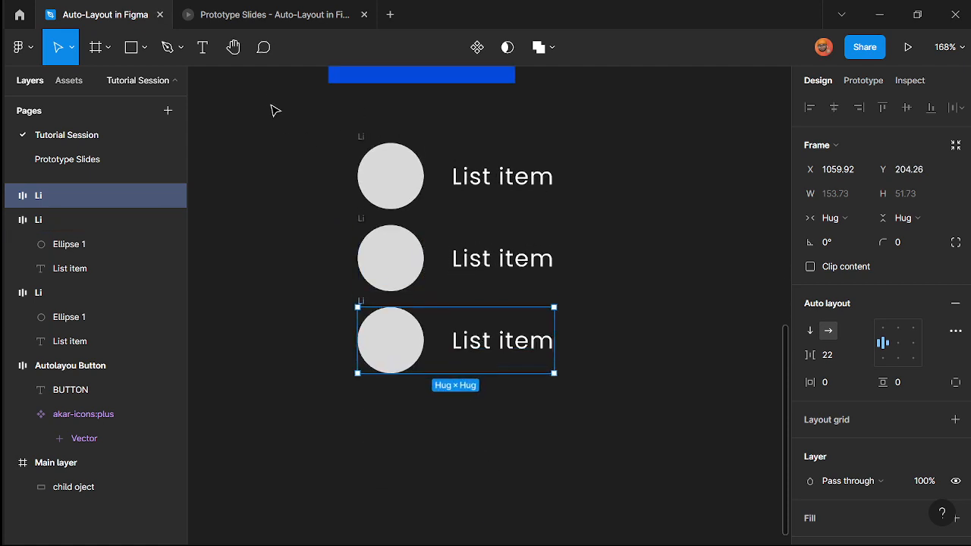
# - Wrap the three Li frames in a vertical auto layout frame and name it UL
pyautogui.moveTo(274, 90); pyautogui.dragTo(650, 470)
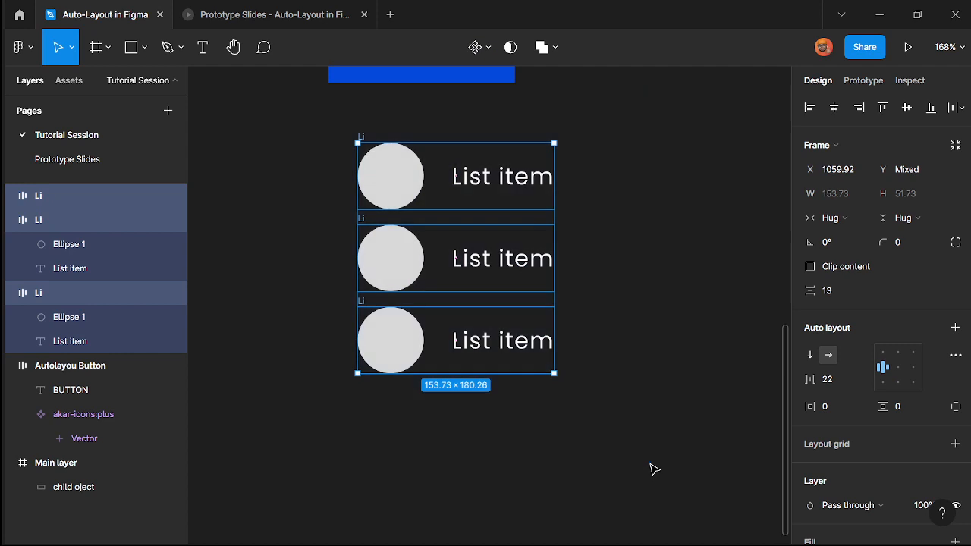
pyautogui.hotkey('shift', 'a')
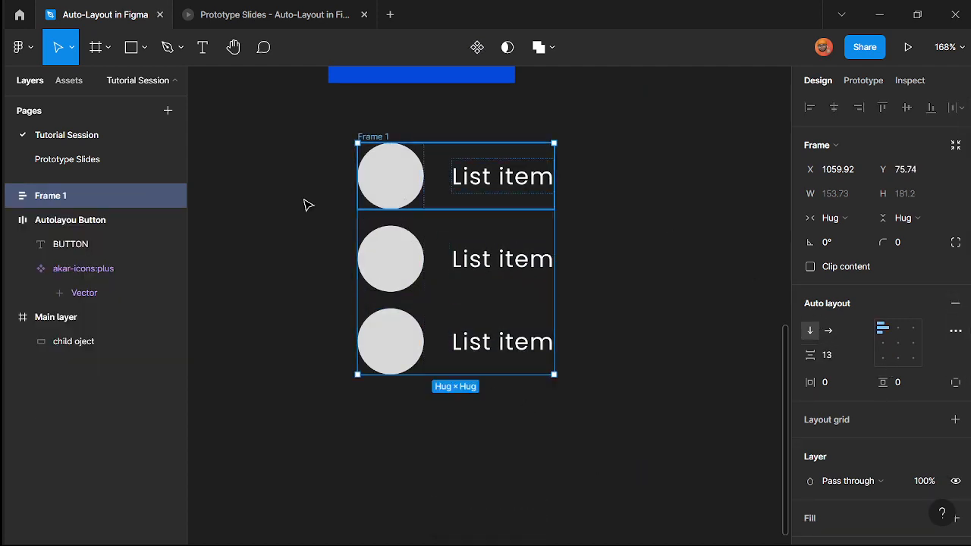
pyautogui.doubleClick(82, 196)
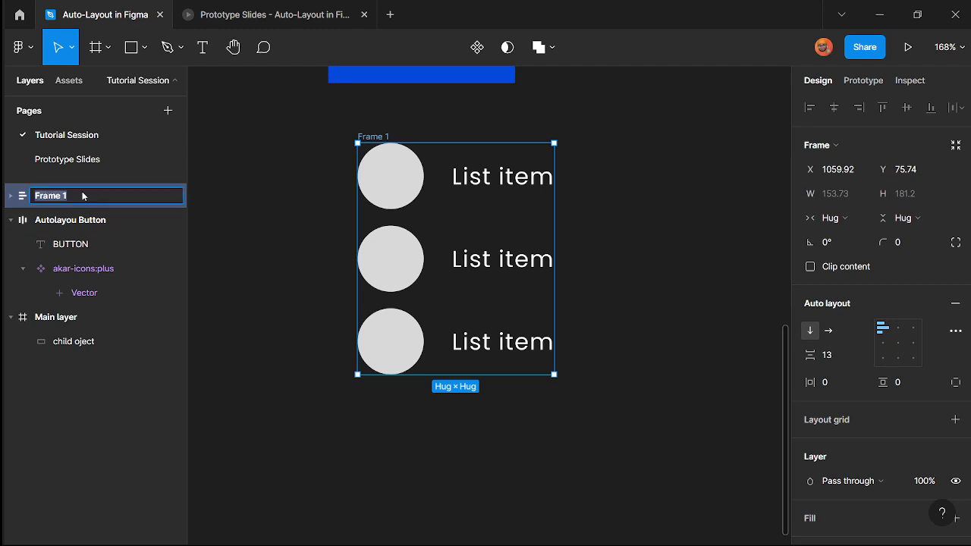
pyautogui.write('UL')
pyautogui.click(666, 219)
# - Rename the UL frame as List container and deselect everything
pyautogui.doubleClick(83, 199)
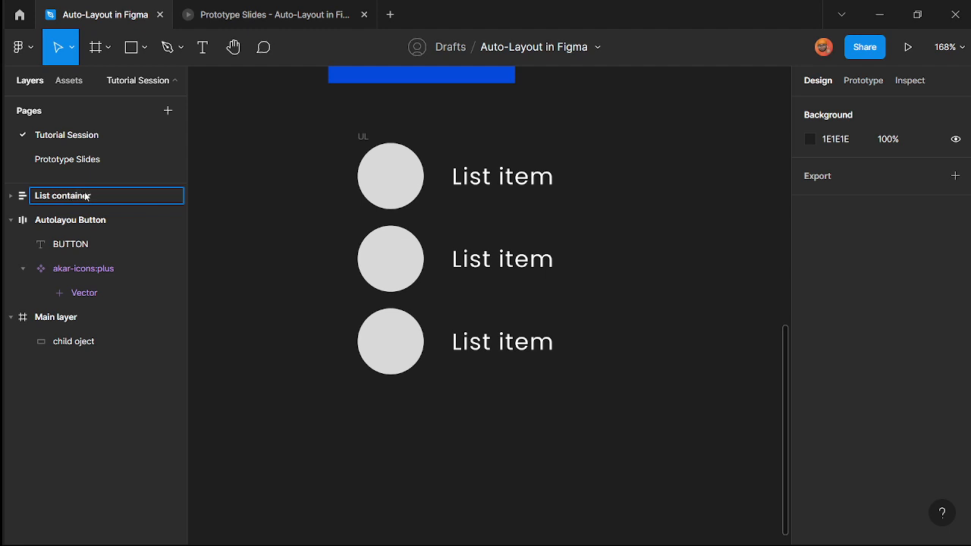
pyautogui.click(465, 280)
pyautogui.click(483, 446)
pyautogui.click(440, 286)
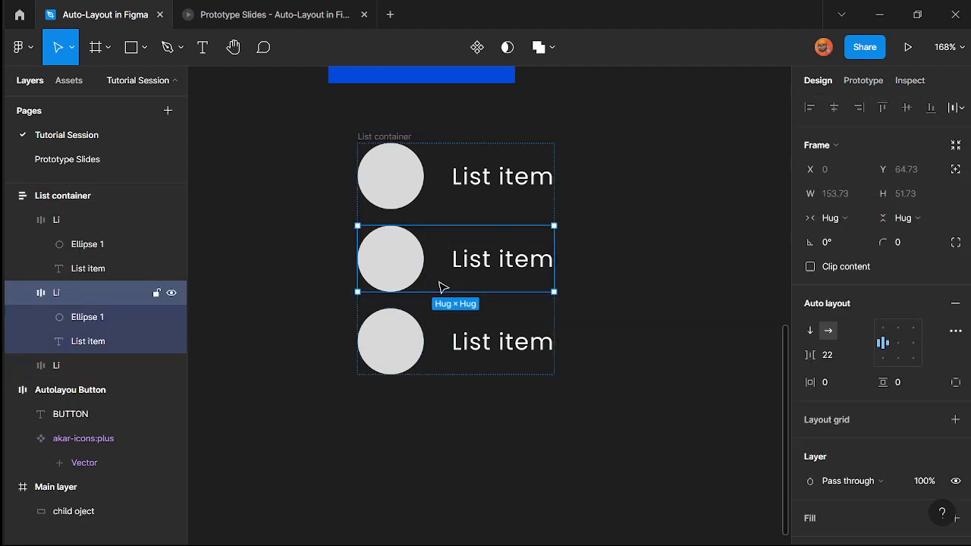
pyautogui.click(453, 200)
pyautogui.click(470, 345)
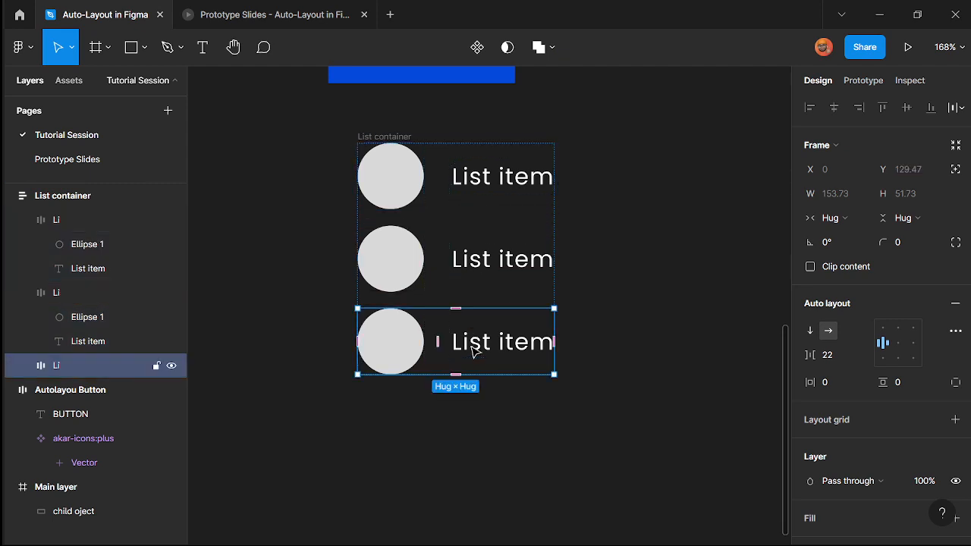
pyautogui.scroll(1, 474, 351)
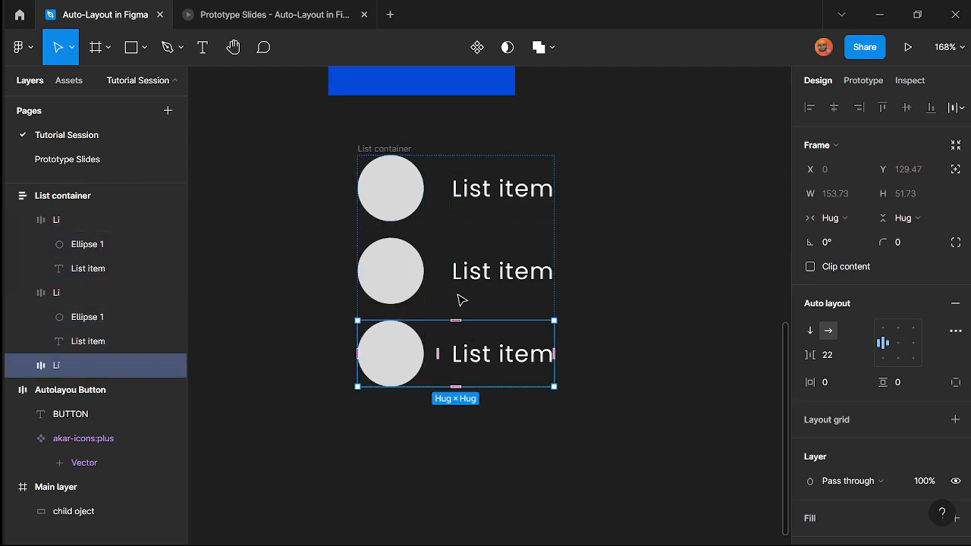
# - Set the vertical spacing between the items of the List container frame to 16
pyautogui.click(394, 151)
pyautogui.scroll(1, 386, 147)
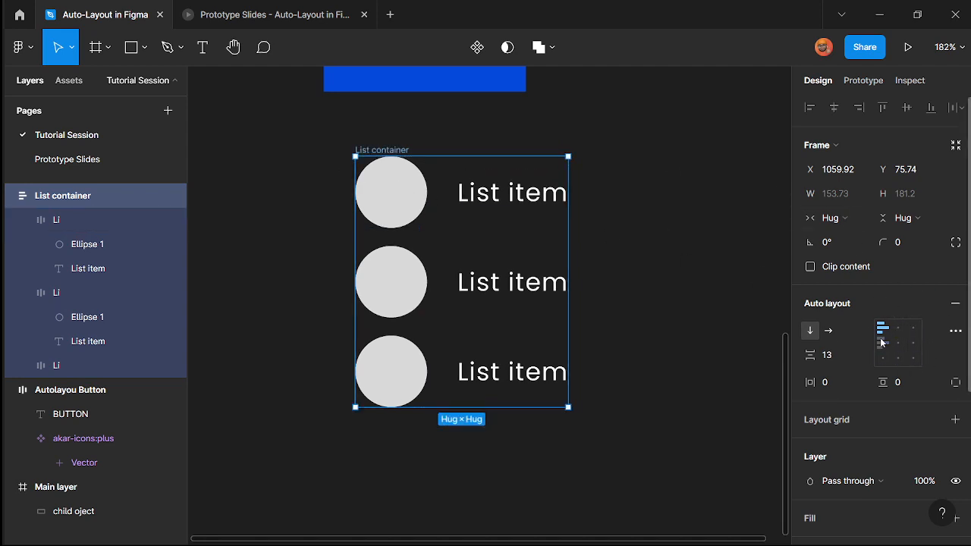
pyautogui.click(824, 364)
pyautogui.write('1')
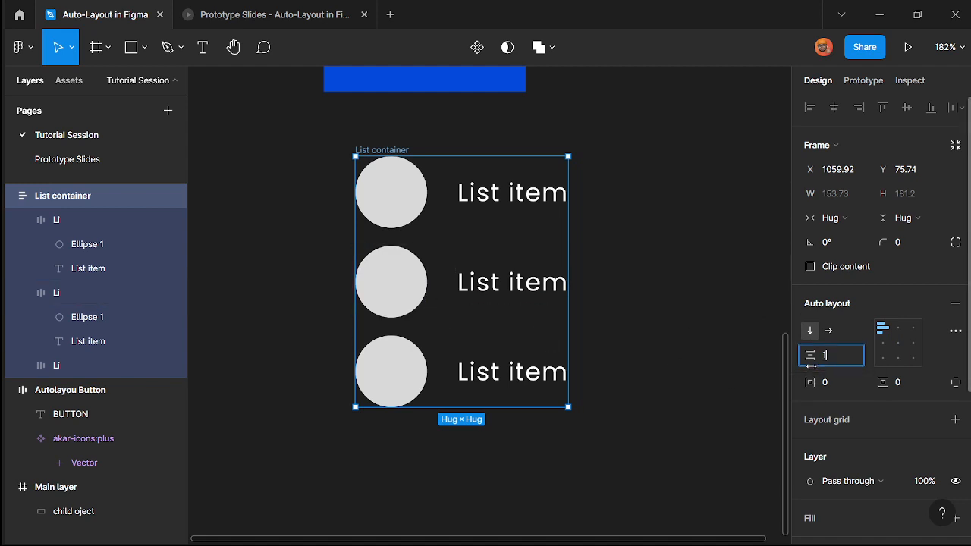
pyautogui.press('Return')
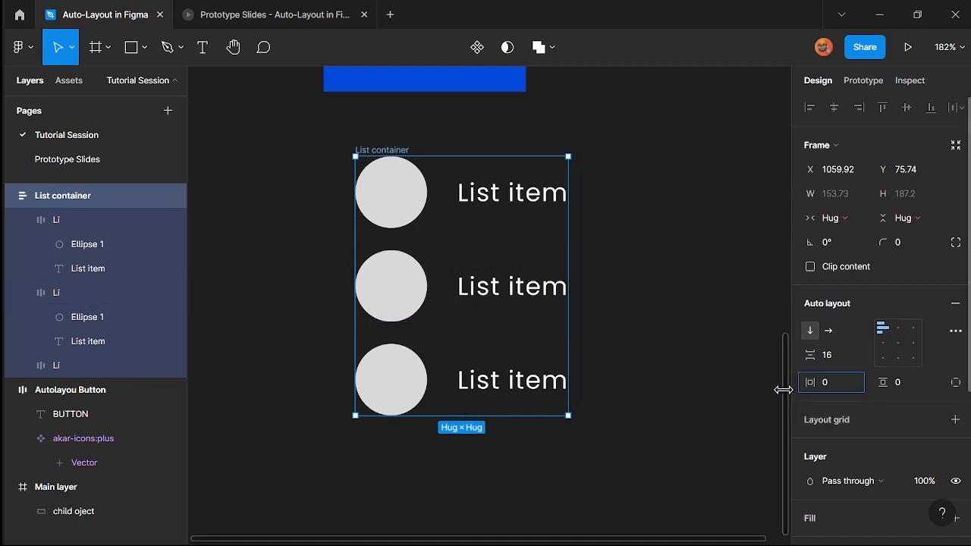
# - Set both the horizontal and the vertical padding of the List container frame to 24
pyautogui.click(833, 386)
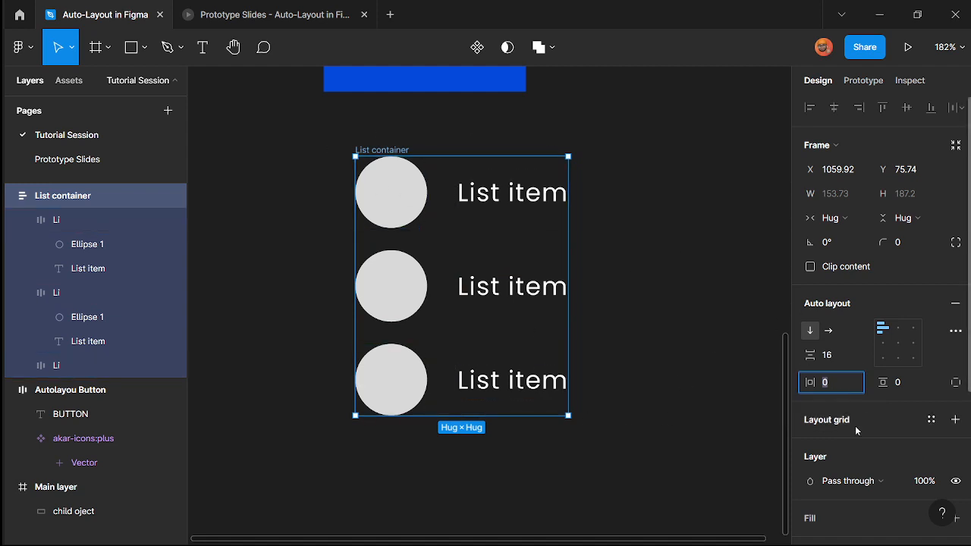
pyautogui.write('24')
pyautogui.press('Return')
pyautogui.click(917, 384)
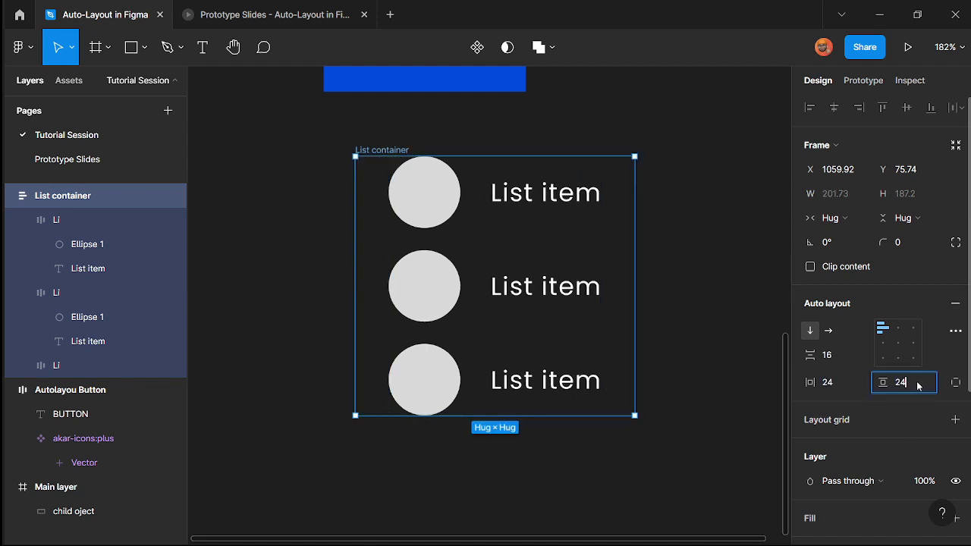
pyautogui.click(916, 385)
pyautogui.press('Return')
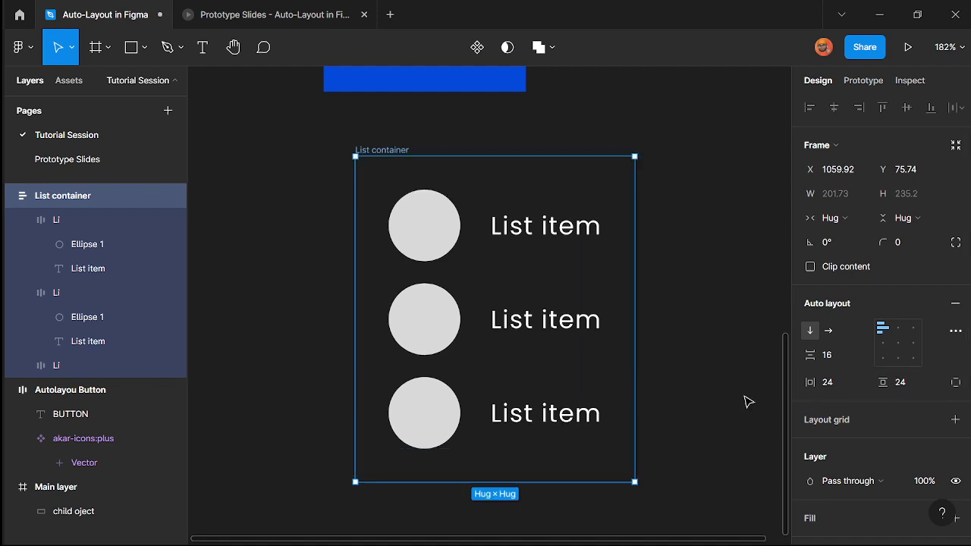
# - Select all three Li frames together and set the spacing between circle and text to 16
pyautogui.scroll(-2, 620, 357)
pyautogui.scroll(1, 620, 368)
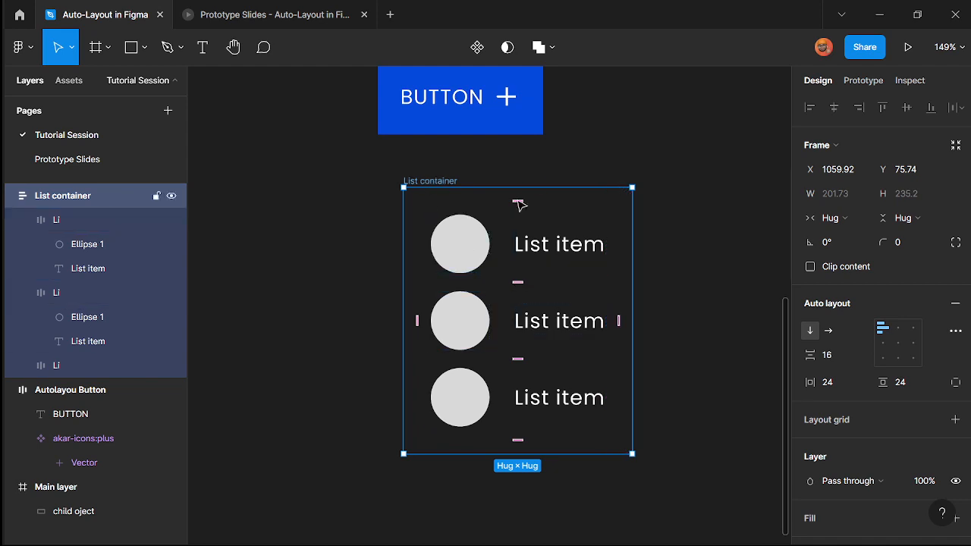
pyautogui.click(585, 266)
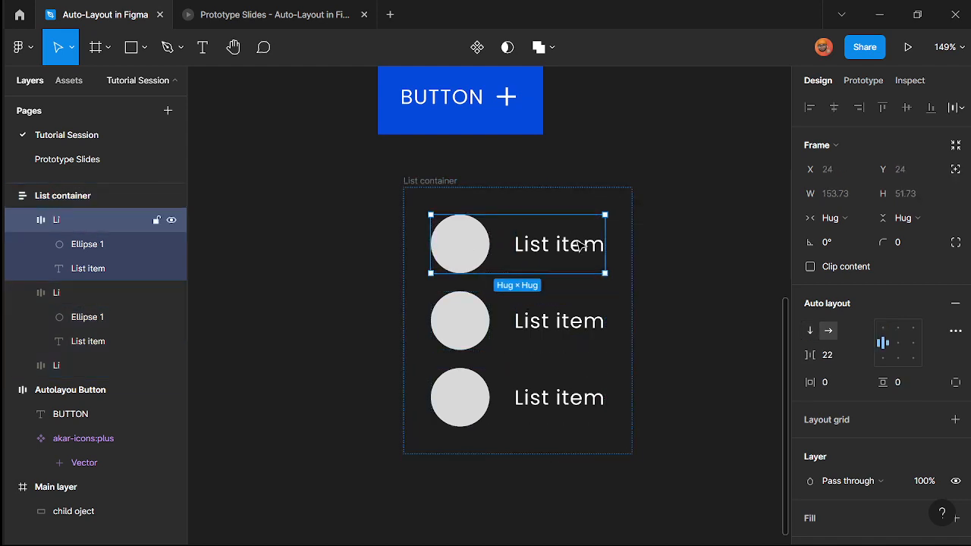
pyautogui.keyDown('shift'); pyautogui.click(550, 337); pyautogui.keyUp('shift')
pyautogui.keyDown('shift'); pyautogui.click(544, 372); pyautogui.keyUp('shift')
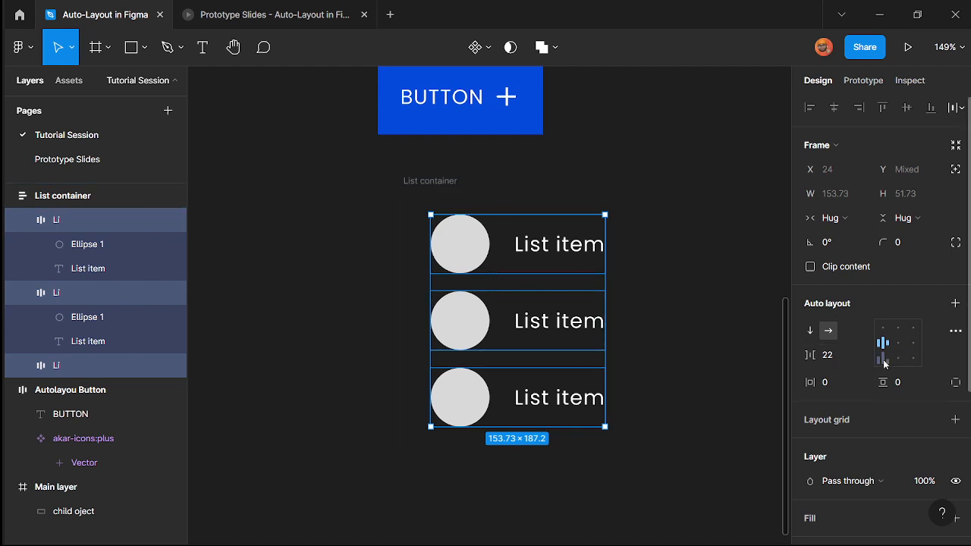
pyautogui.click(837, 360)
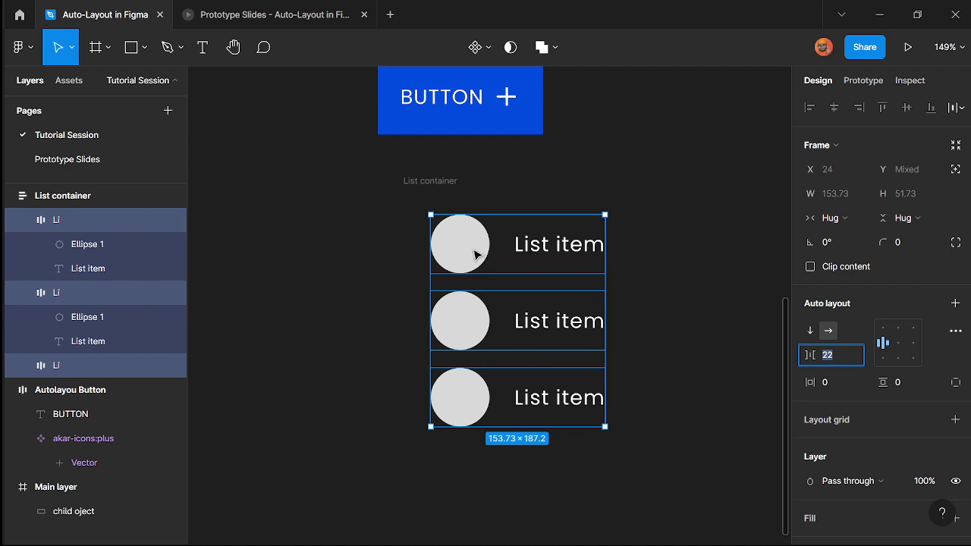
pyautogui.write('1')
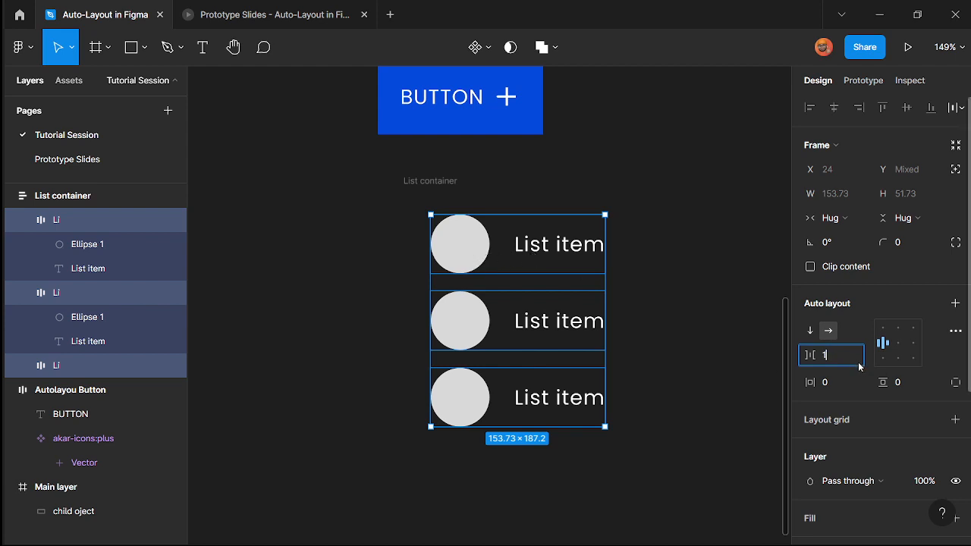
pyautogui.write('6')
pyautogui.press('Return')
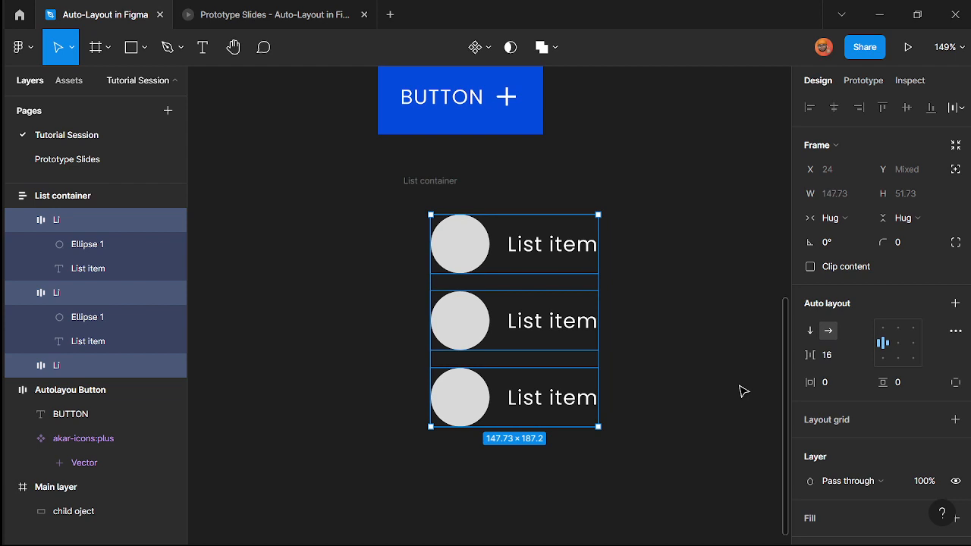
# - Try a circle-to-text spacing of 56 in the three selected Li frames, and settle on 32
pyautogui.click(832, 361)
pyautogui.write('56')
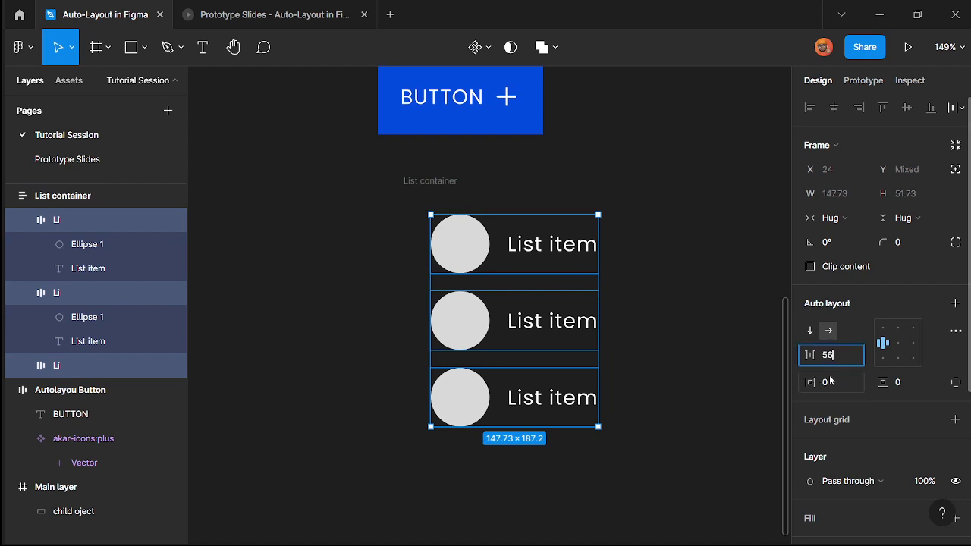
pyautogui.press('Return')
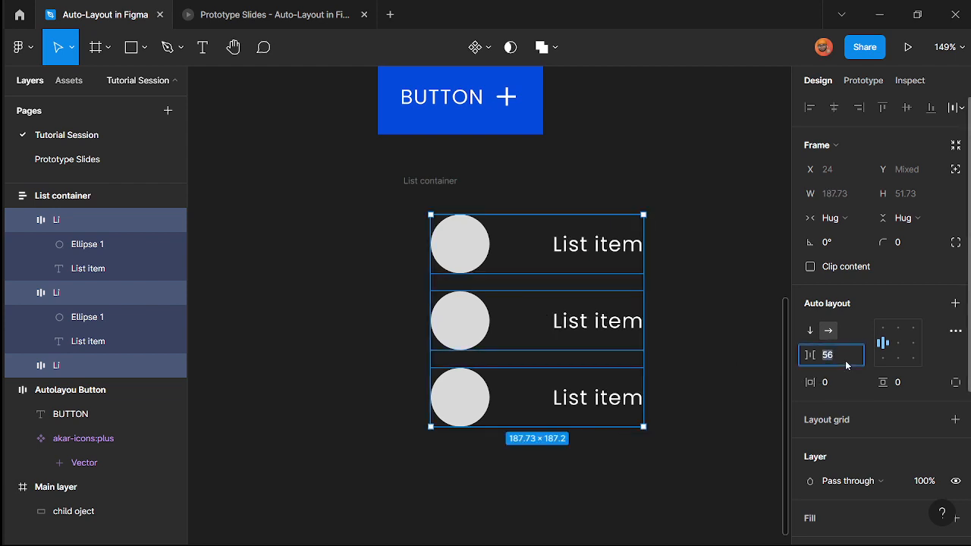
pyautogui.write('32')
pyautogui.press('Return')
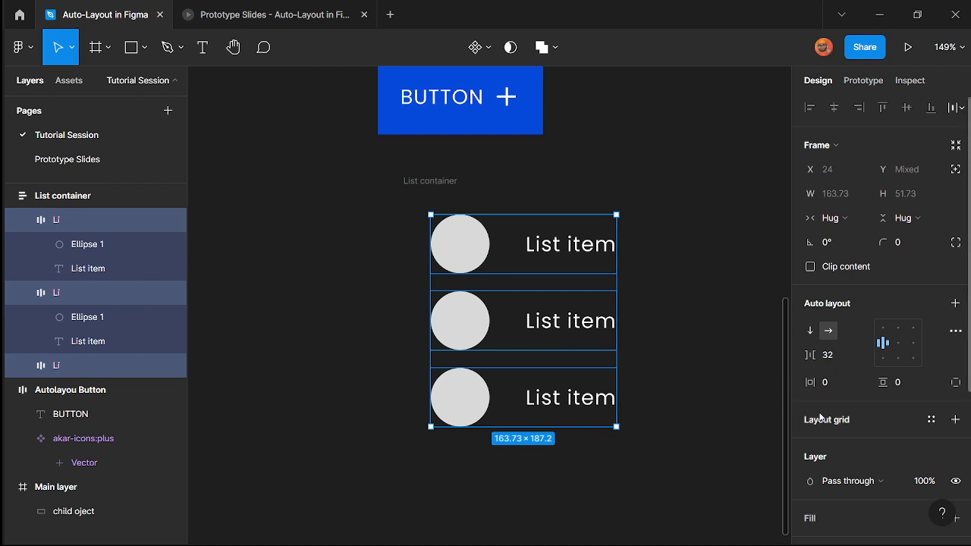
# - Select the middle Li frame and look at its horizontal resizing options, including Fill container, without changing the setting
pyautogui.scroll(3, 515, 349)
pyautogui.click(487, 334)
pyautogui.scroll(-3, 487, 334)
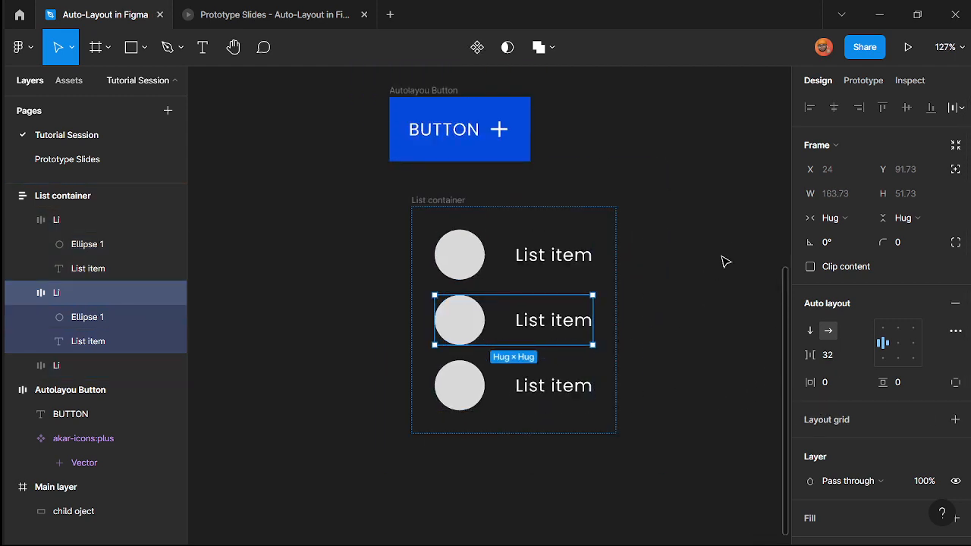
pyautogui.click(832, 222)
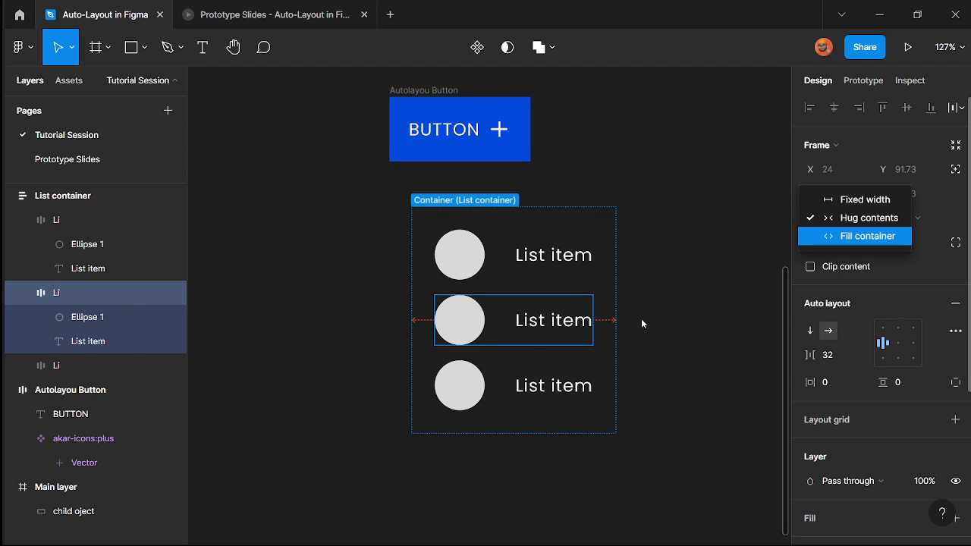
pyautogui.click(659, 359)
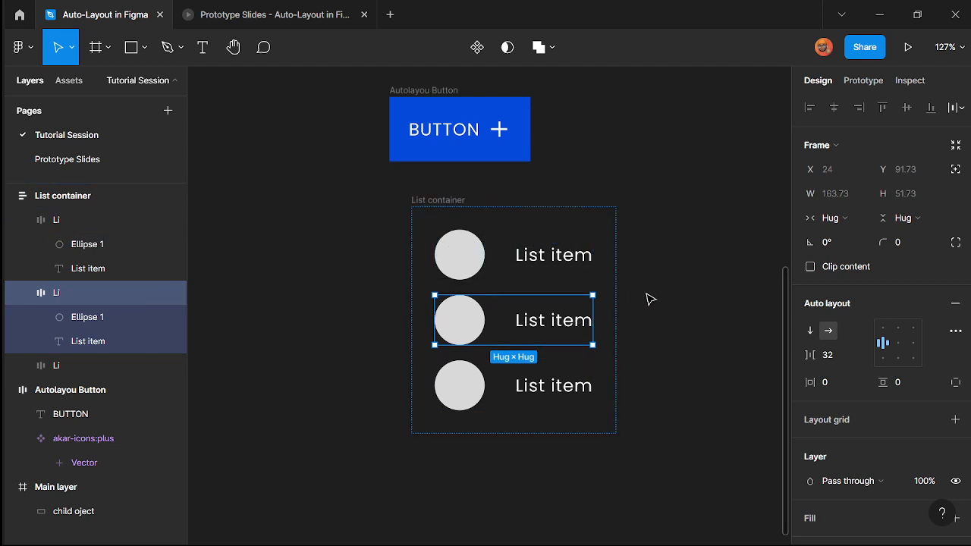
# - Select all the text of the middle list item and find the Lorem ipsum plugin for it
pyautogui.scroll(3, 569, 332)
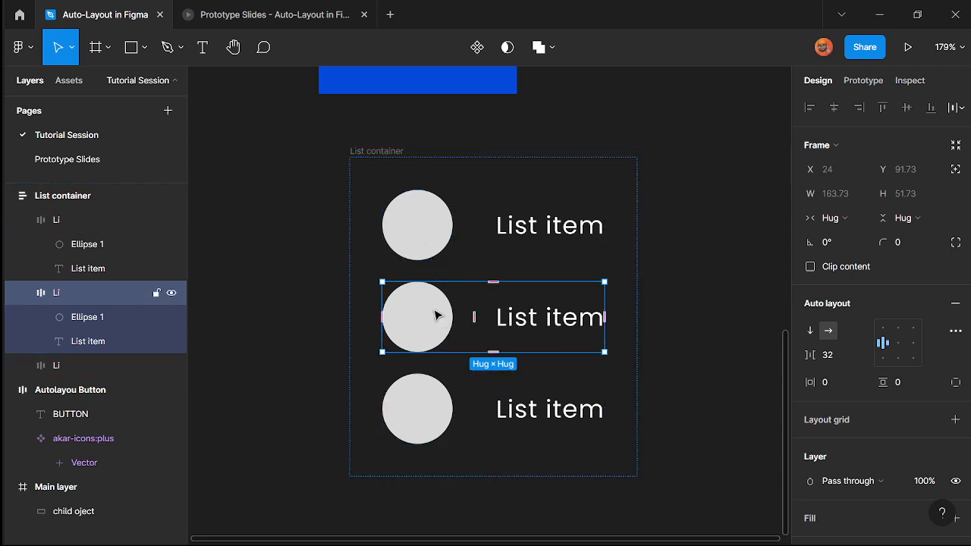
pyautogui.scroll(2, 600, 340)
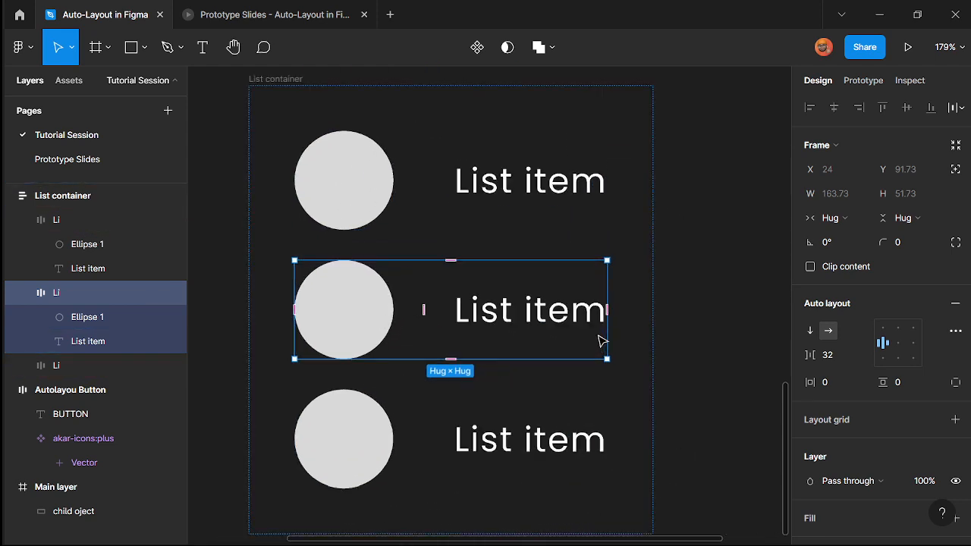
pyautogui.scroll(-4, 547, 323)
pyautogui.doubleClick(520, 308)
pyautogui.scroll(3, 521, 308)
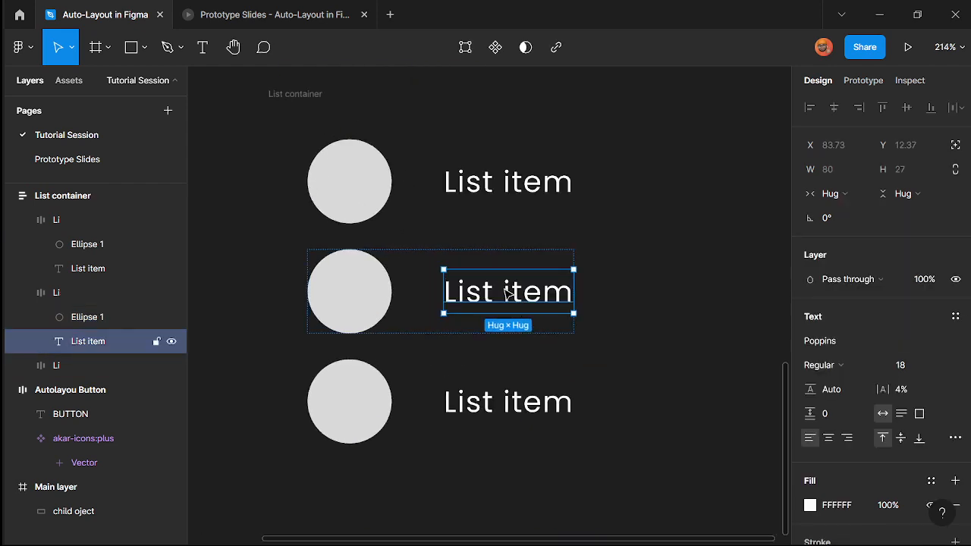
pyautogui.doubleClick(506, 292)
pyautogui.rightClick(505, 289)
pyautogui.moveTo(585, 452)
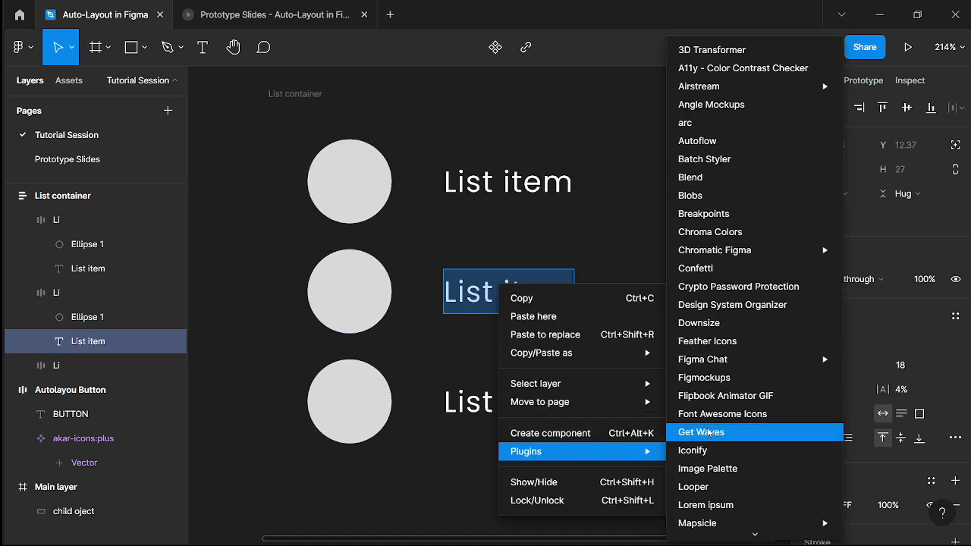
pyautogui.scroll(-3, 759, 422)
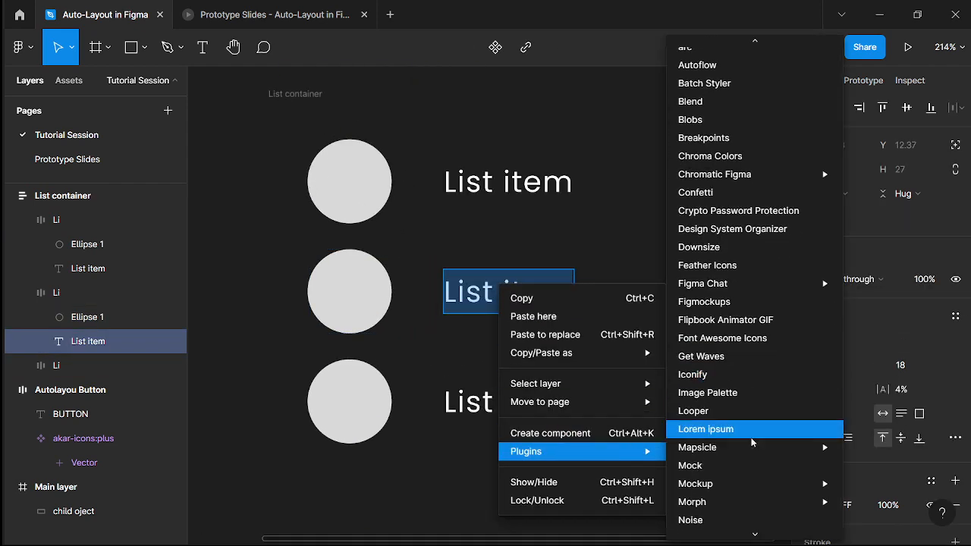
# - Fill the second list item's text with one generated sentence using the Lorem ipsum plugin
pyautogui.click(730, 426)
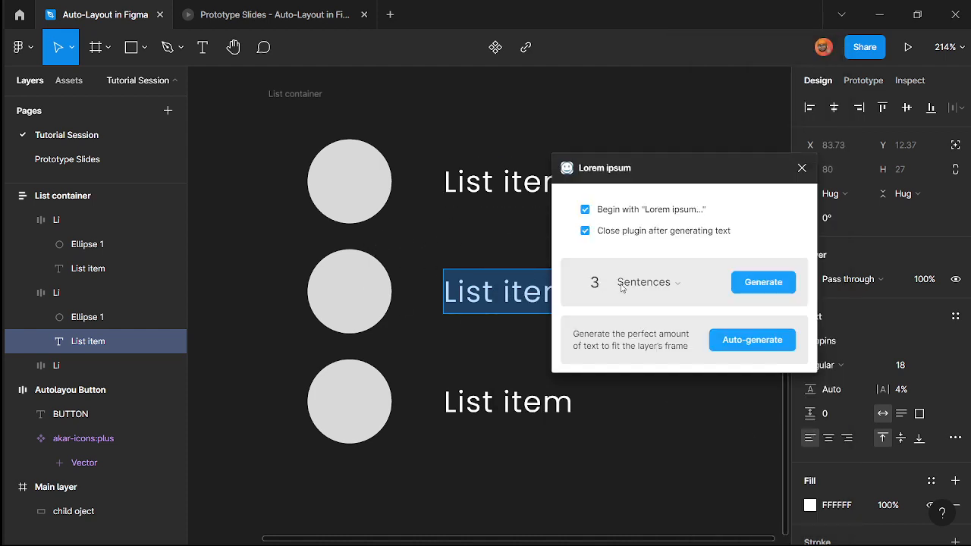
pyautogui.click(593, 283)
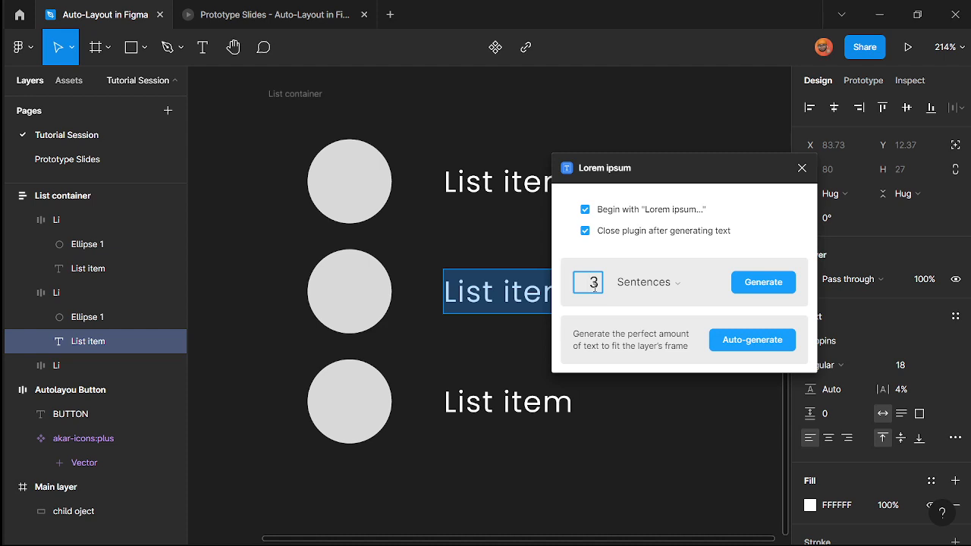
pyautogui.click(657, 282)
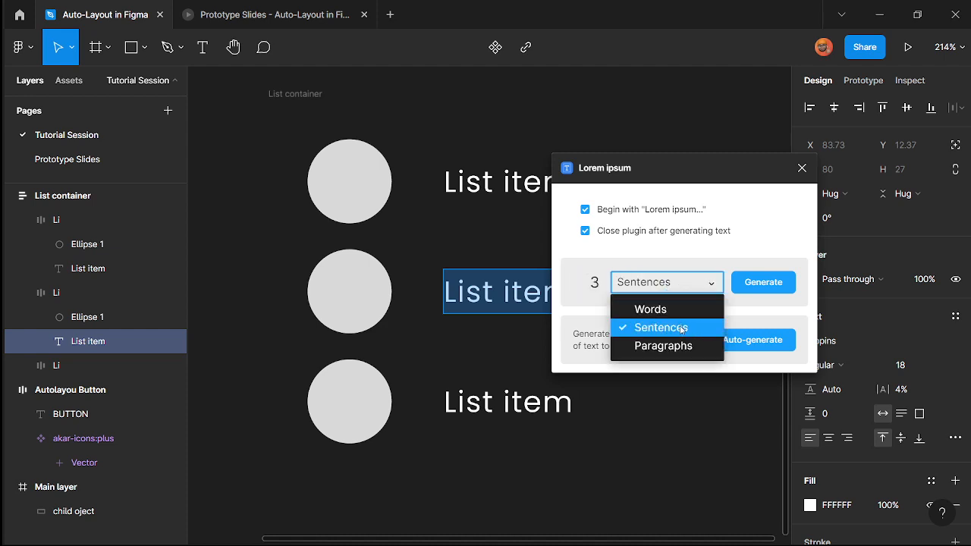
pyautogui.click(593, 283)
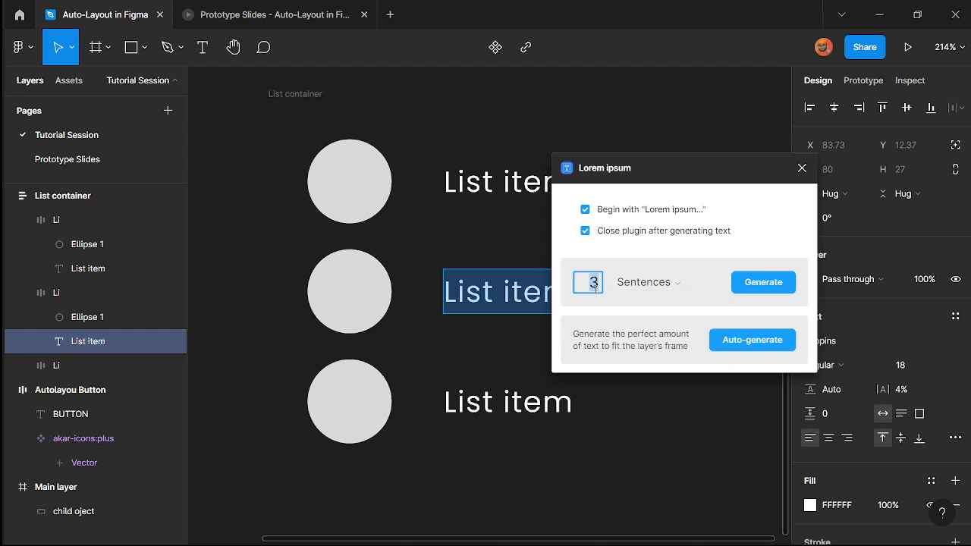
pyautogui.write('1')
pyautogui.click(761, 282)
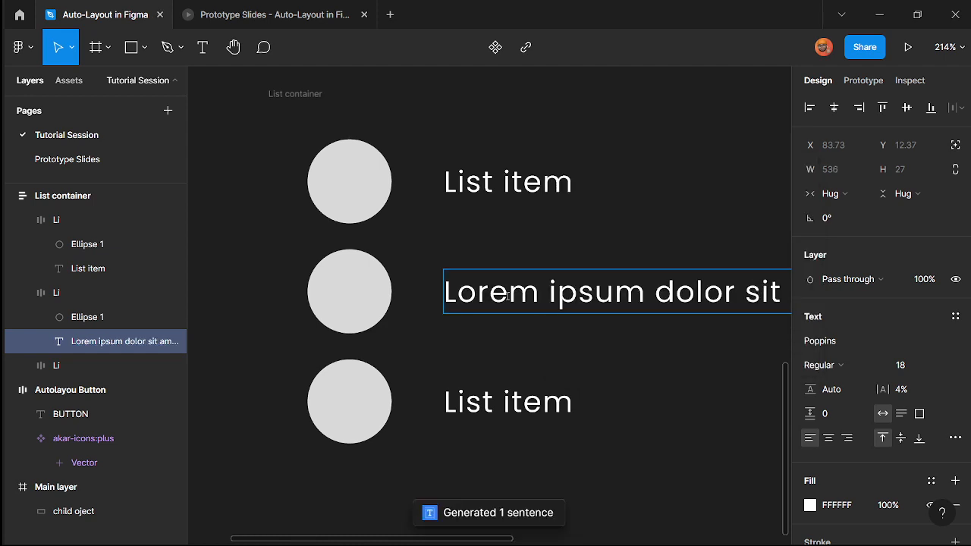
pyautogui.hotkey('shift', '1')
pyautogui.hotkey('shift', '2')
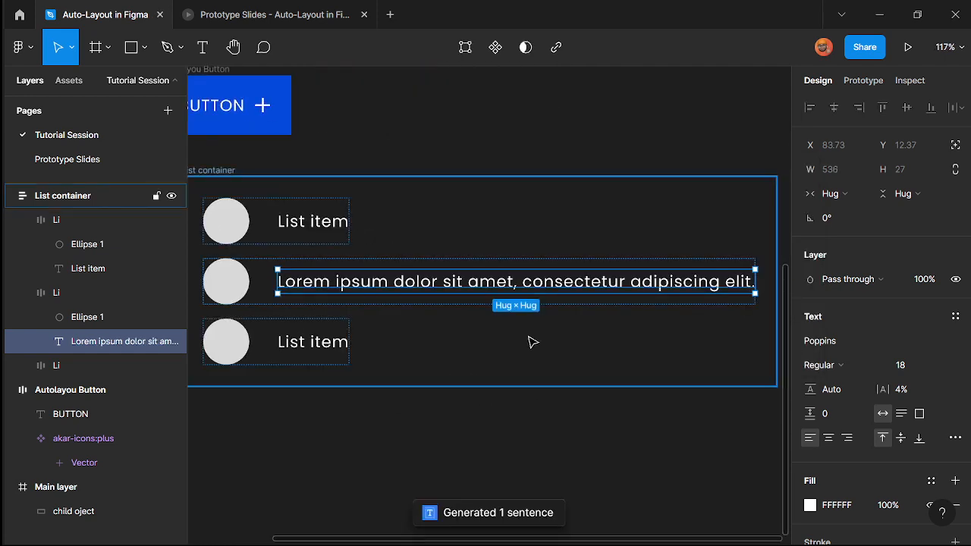
# - Widen the List container frame to a fixed width of about 698
pyautogui.scroll(-3, 459, 330)
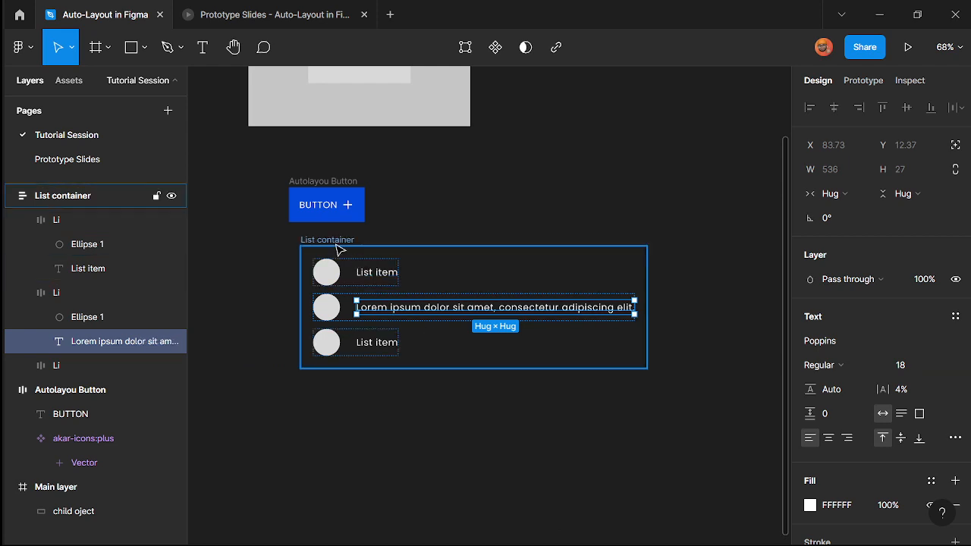
pyautogui.scroll(3, 341, 311)
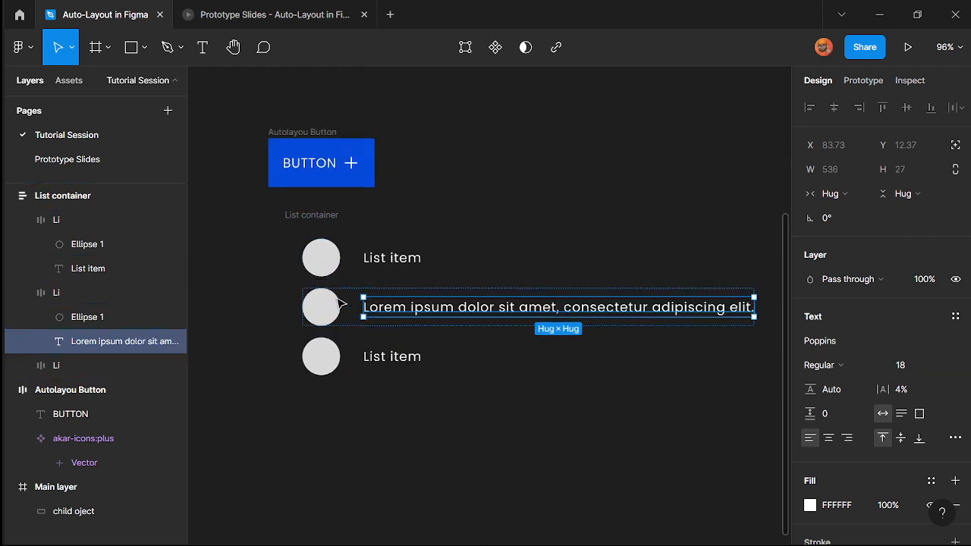
pyautogui.click(489, 423)
pyautogui.scroll(-3, 440, 407)
pyautogui.scroll(3, 440, 407)
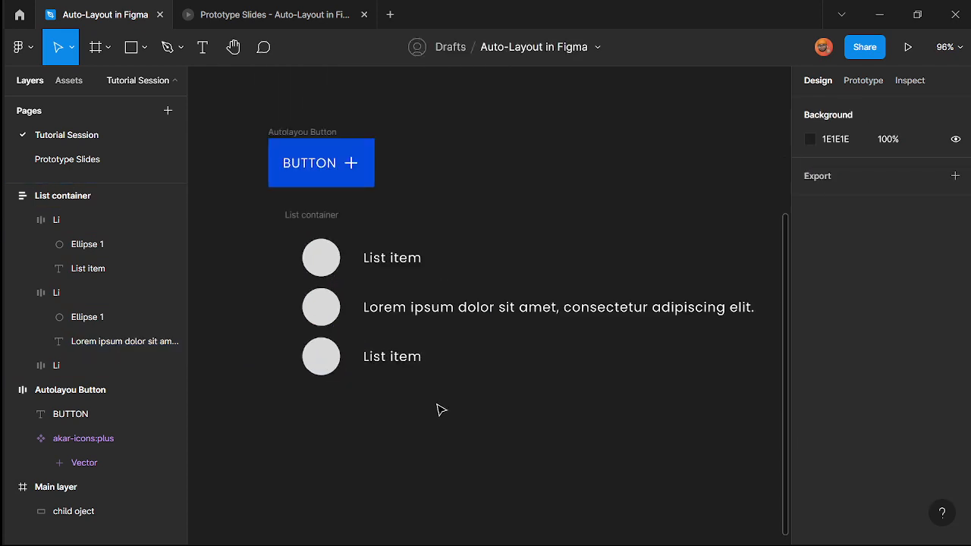
pyautogui.click(326, 230)
pyautogui.scroll(-3, 351, 377)
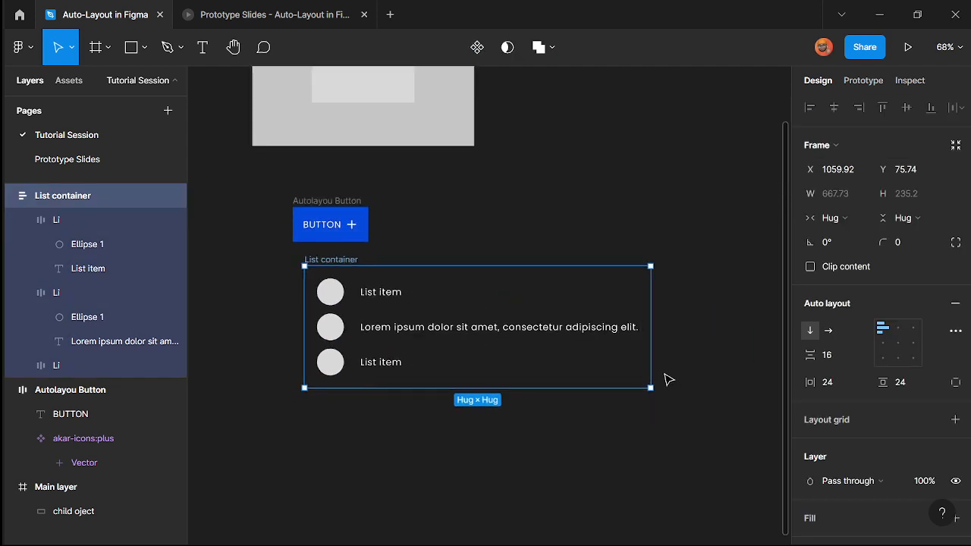
pyautogui.moveTo(654, 370)
pyautogui.mouseDown()
pyautogui.moveTo(715, 368)
pyautogui.moveTo(584, 369)
pyautogui.moveTo(688, 371)
pyautogui.moveTo(666, 370)
pyautogui.mouseUp()
pyautogui.scroll(3, 400, 329)
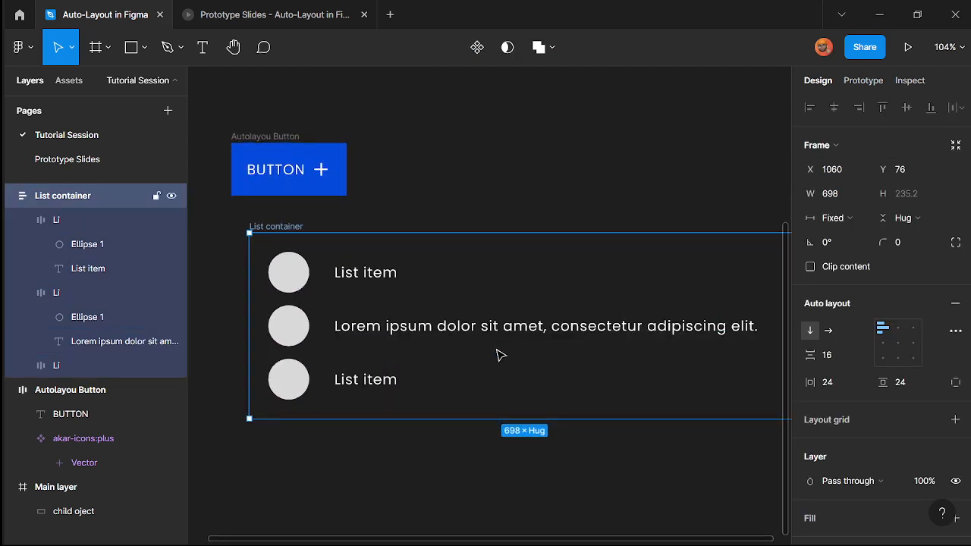
pyautogui.scroll(-3, 493, 360)
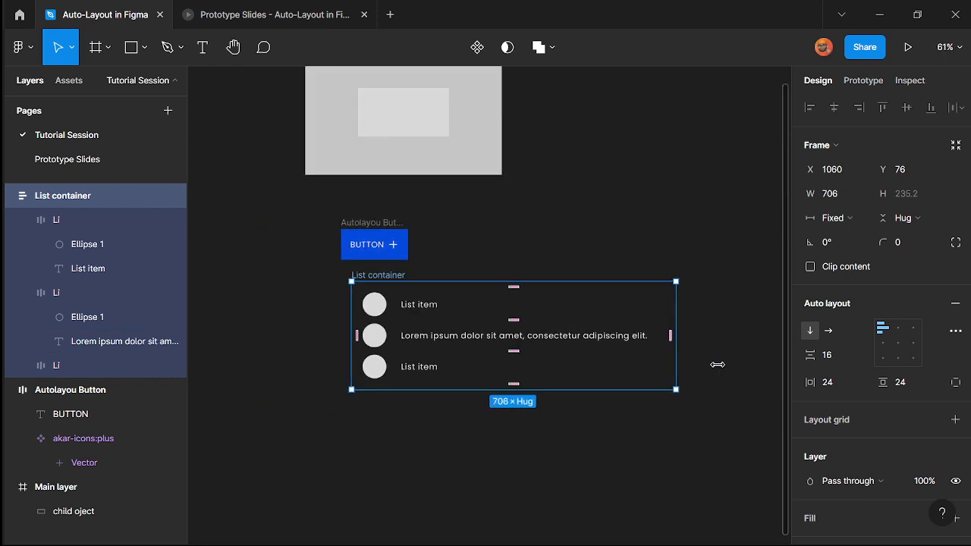
pyautogui.moveTo(672, 367)
pyautogui.mouseDown()
pyautogui.moveTo(649, 367)
pyautogui.moveTo(674, 368)
pyautogui.mouseUp()
pyautogui.scroll(2, 535, 365)
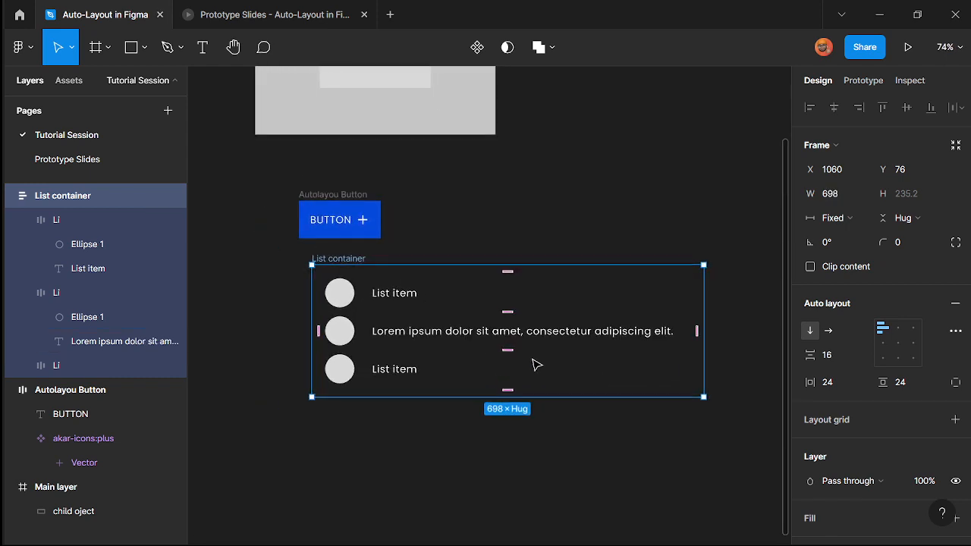
pyautogui.scroll(3, 478, 341)
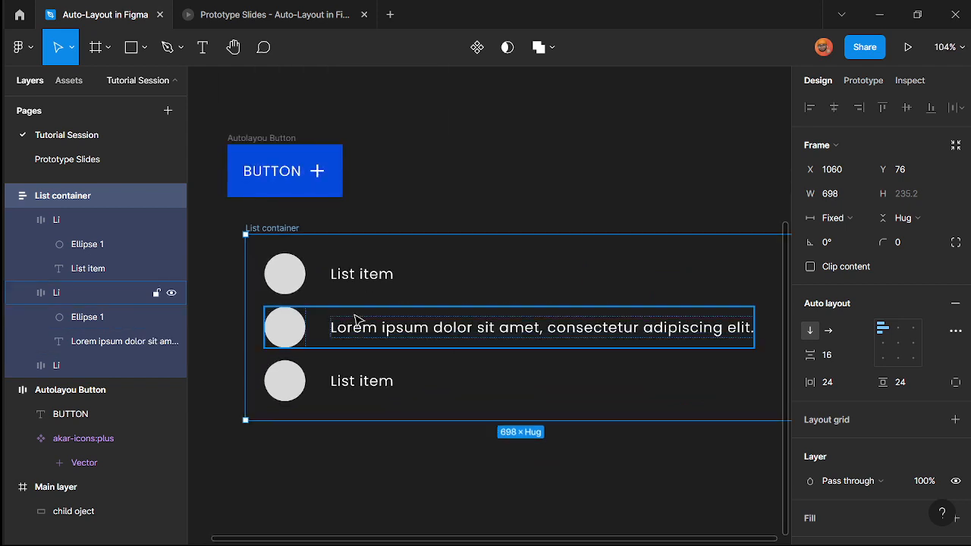
# - Set the horizontal resizing of the second Li frame and its lorem ipsum text to Fill container
pyautogui.click(362, 319)
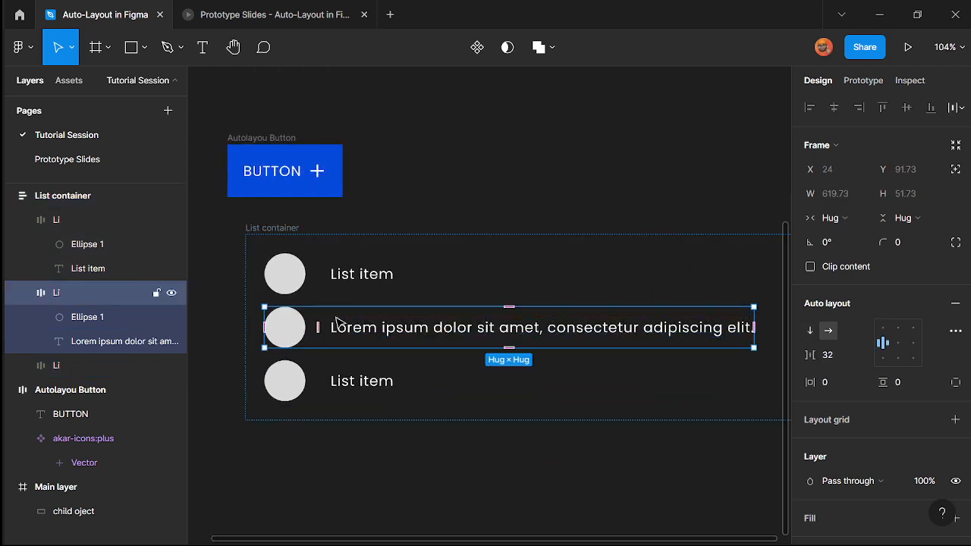
pyautogui.click(852, 219)
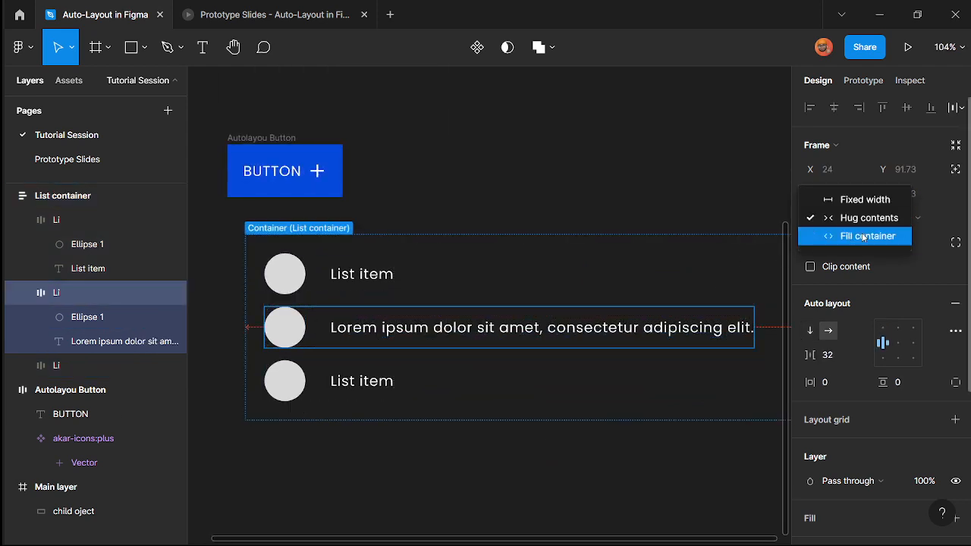
pyautogui.click(863, 236)
pyautogui.click(386, 334)
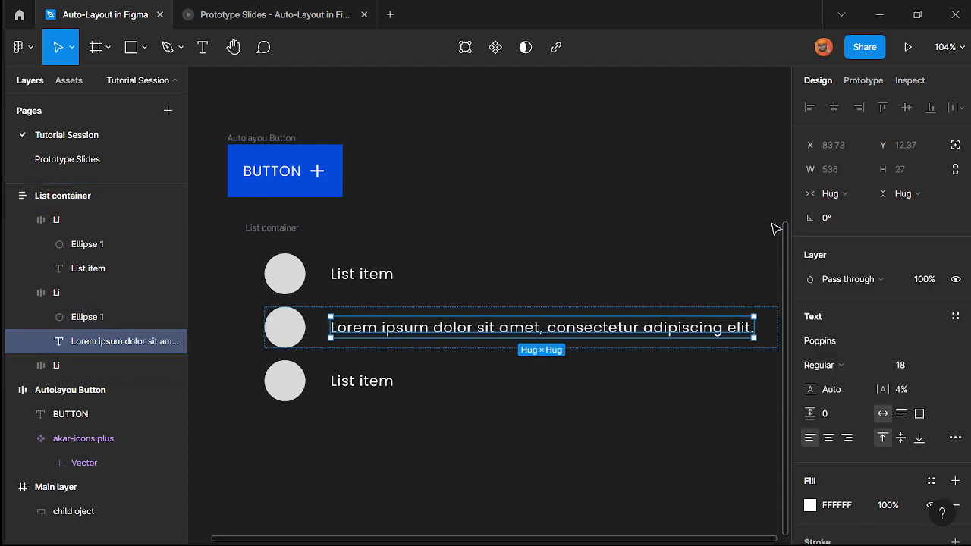
pyautogui.click(833, 193)
pyautogui.click(861, 212)
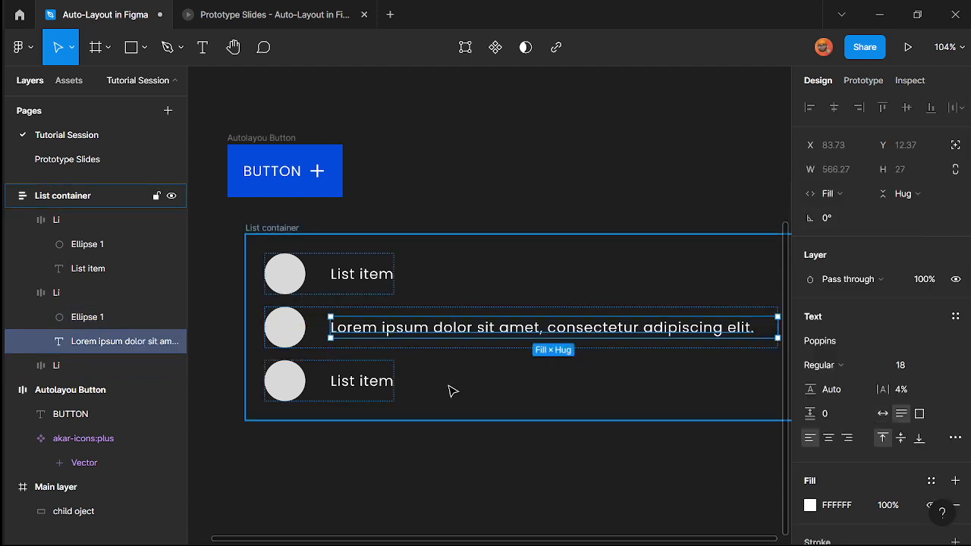
# - Narrow the List container frame to a width of about 327
pyautogui.scroll(-3, 450, 390)
pyautogui.click(462, 456)
pyautogui.click(462, 400)
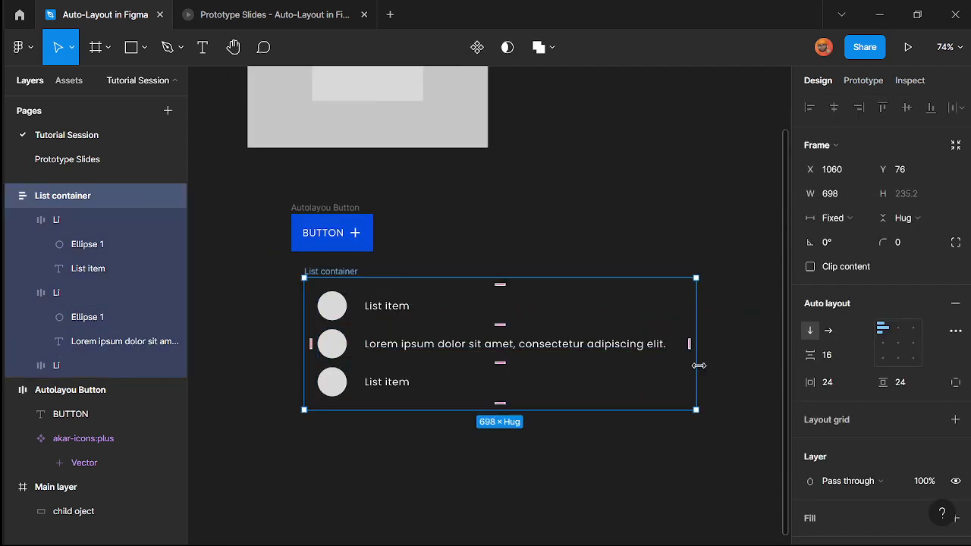
pyautogui.moveTo(699, 366); pyautogui.dragTo(476, 419)
pyautogui.scroll(2, 385, 456)
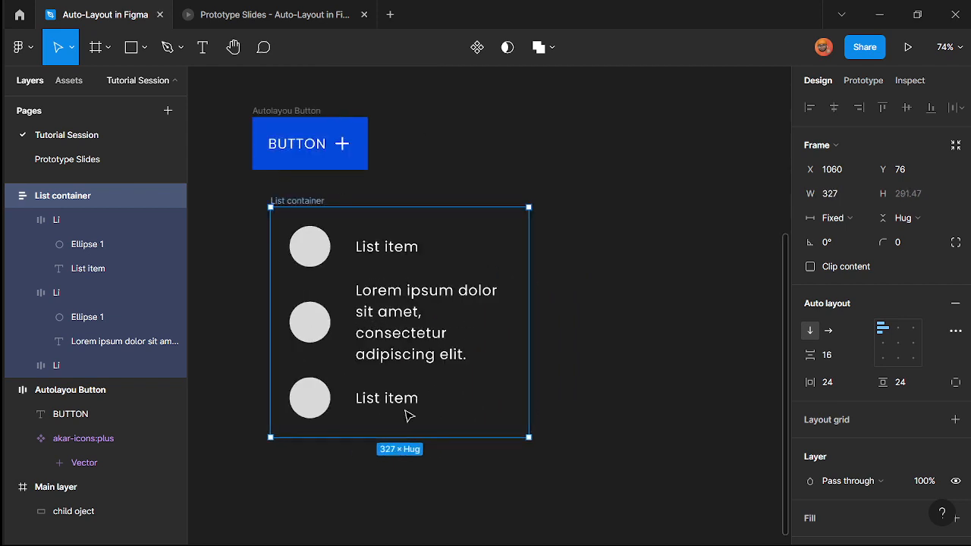
# - Replace the second item's lorem ipsum text with the designer's name followed by "is a prduct designer"
pyautogui.keyDown('ctrl'); pyautogui.doubleClick(402, 362); pyautogui.keyUp('ctrl')
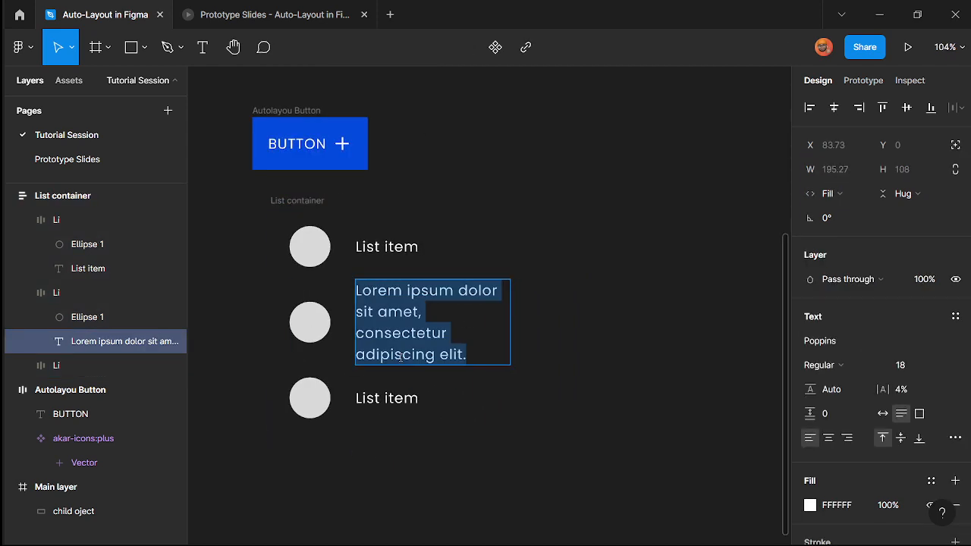
pyautogui.write('Femoskydev is')
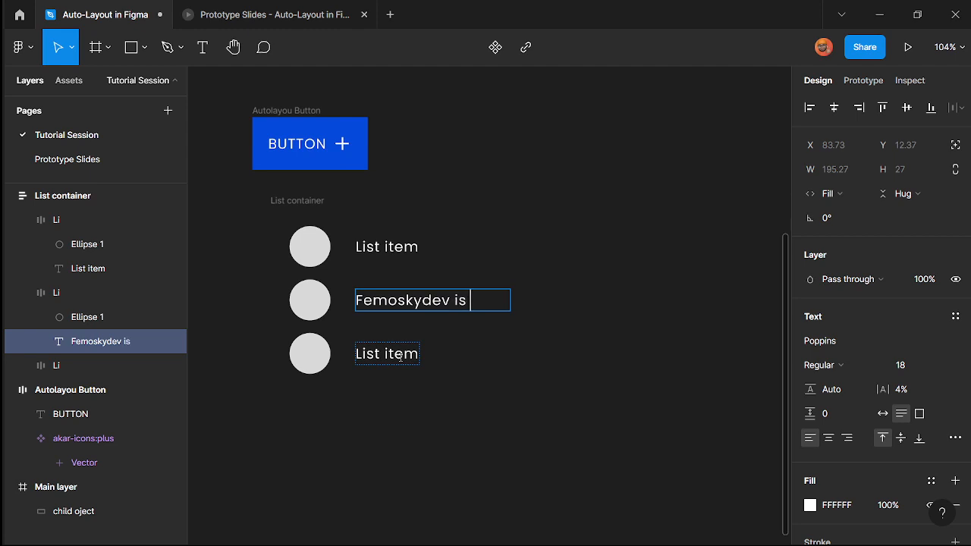
pyautogui.write(' a prduct')
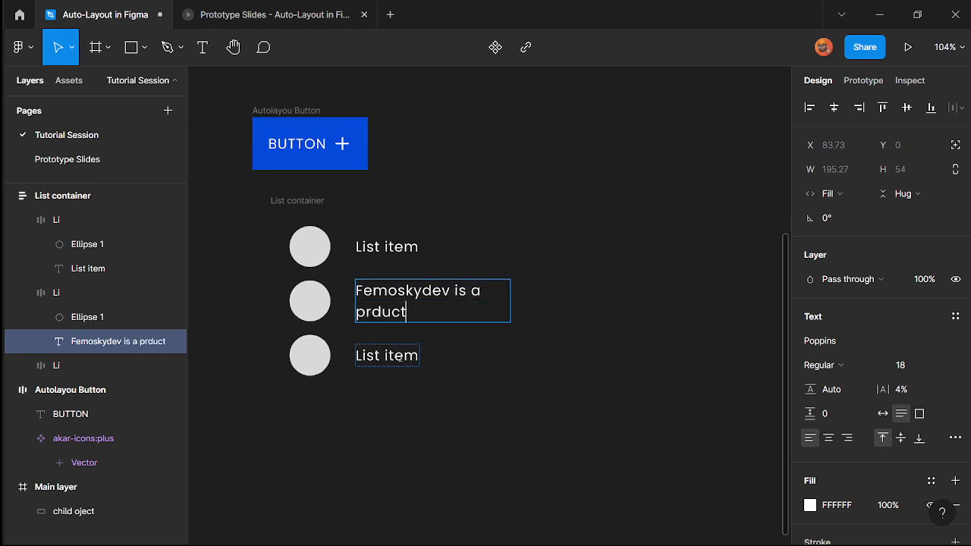
pyautogui.write(' design')
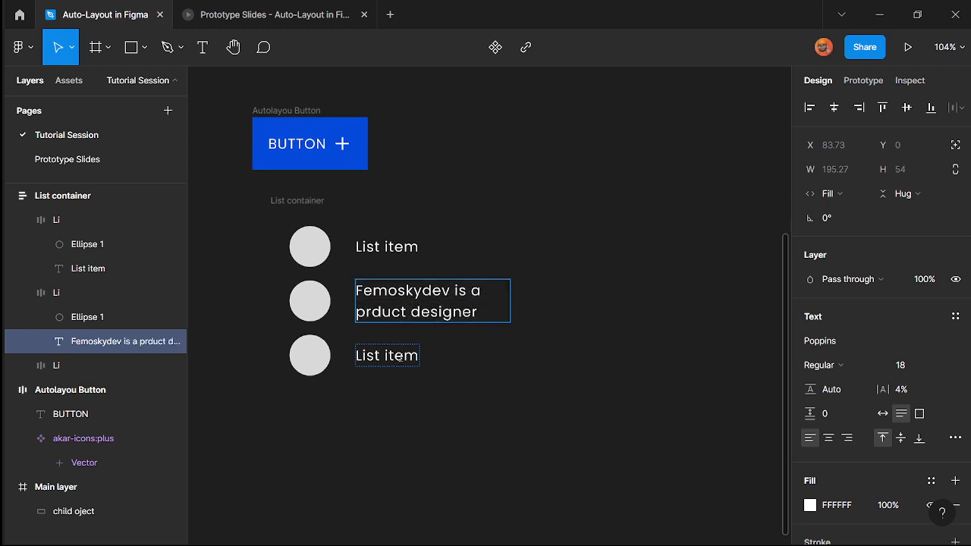
pyautogui.write('er')
pyautogui.press('Escape')
# - Move the List container frame to about X 1028, Y 72, beneath the blue button, and deselect it
pyautogui.scroll(-4, 448, 349)
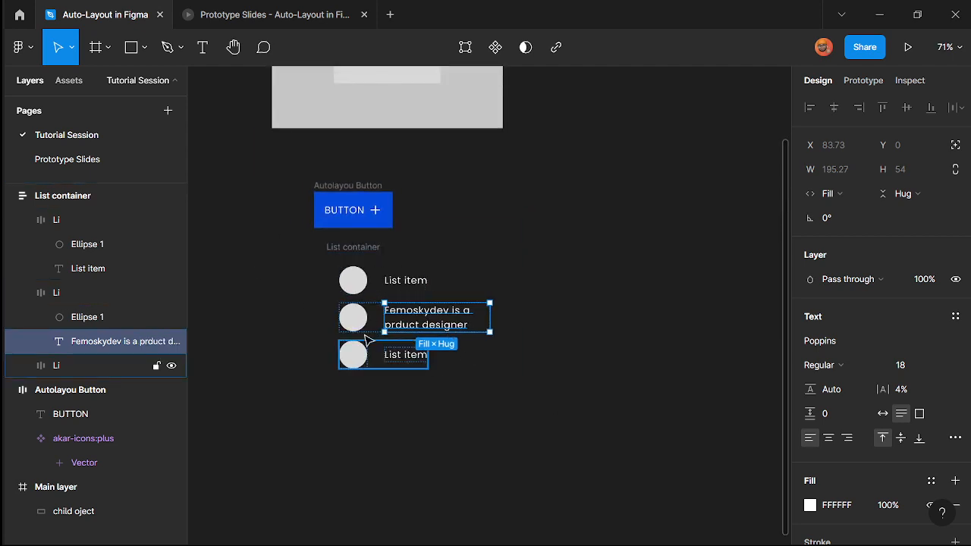
pyautogui.moveTo(363, 251); pyautogui.dragTo(341, 251)
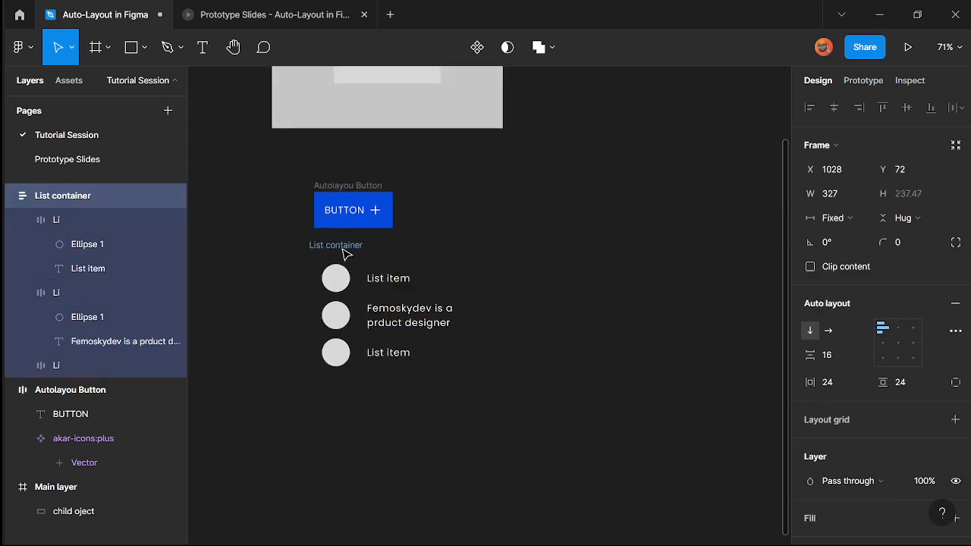
pyautogui.click(583, 278)
pyautogui.hscroll(2, 586, 278)
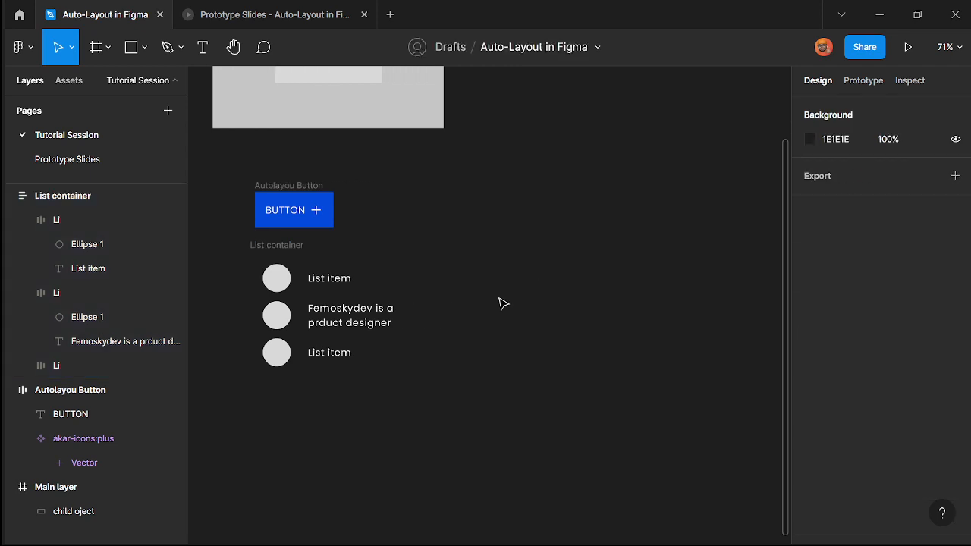
pyautogui.press('r')
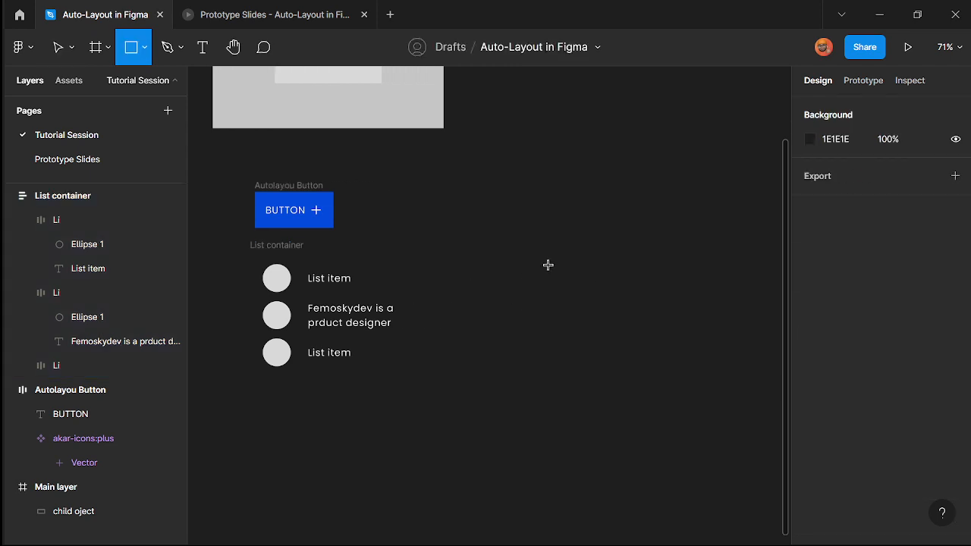
pyautogui.moveTo(532, 220)
pyautogui.mouseDown()
pyautogui.moveTo(597, 316)
pyautogui.moveTo(707, 312)
pyautogui.moveTo(693, 322)
pyautogui.mouseUp()
pyautogui.press('Delete')
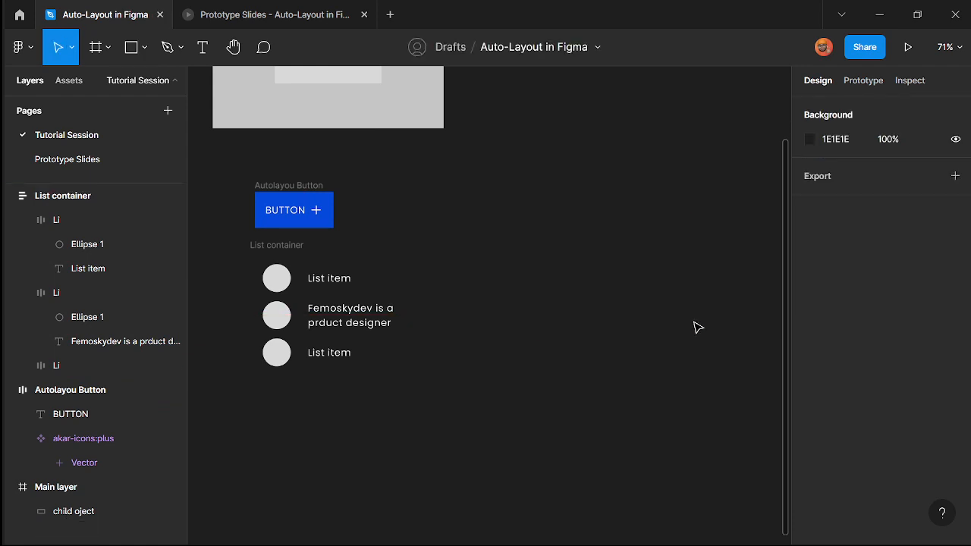
# - Launch the Unsplash plugin, search for "animal" photos and browse the results
pyautogui.rightClick(484, 217)
pyautogui.moveTo(554, 344)
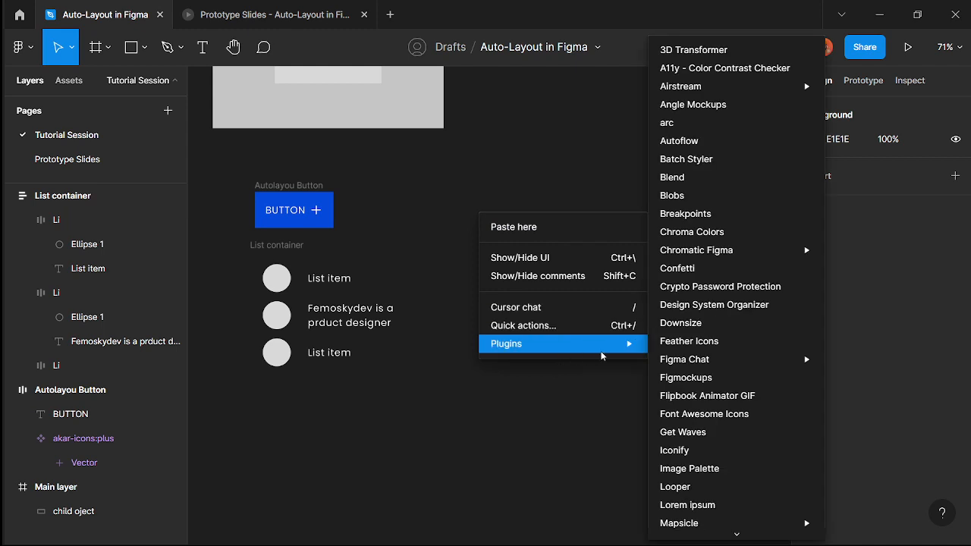
pyautogui.scroll(-5, 717, 356)
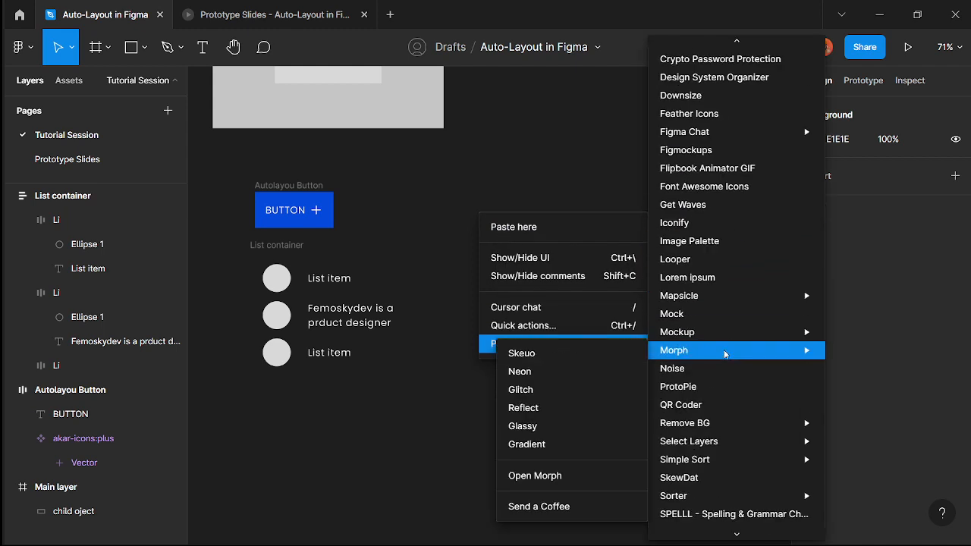
pyautogui.moveTo(711, 262)
pyautogui.scroll(-3, 713, 357)
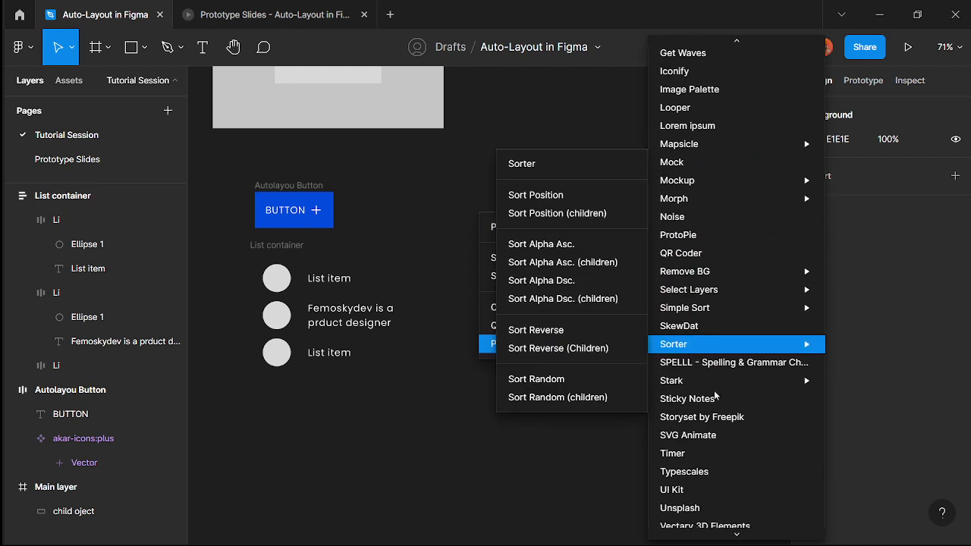
pyautogui.scroll(-2, 715, 470)
pyautogui.click(721, 444)
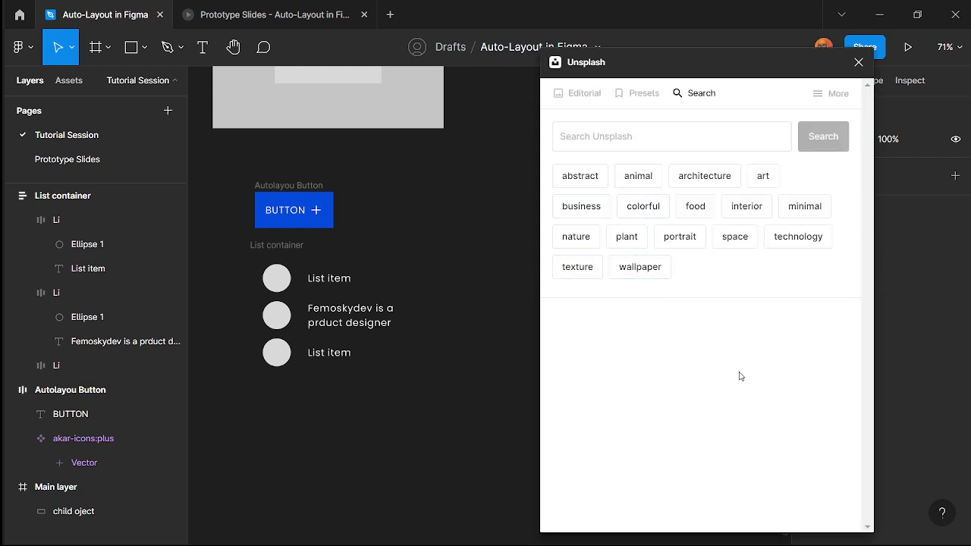
pyautogui.click(637, 177)
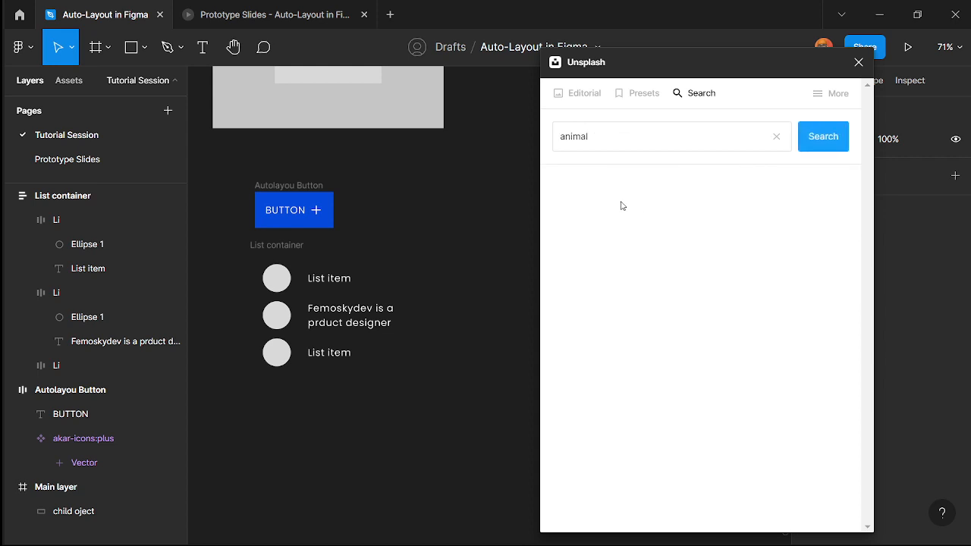
pyautogui.scroll(-2, 678, 264)
pyautogui.scroll(2, 718, 266)
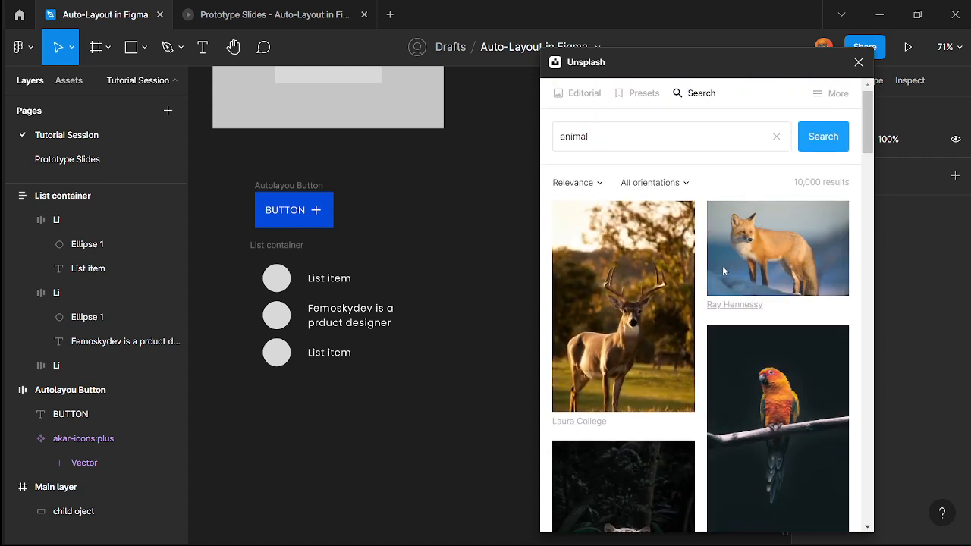
# - Insert the fox photo from the Unsplash results, close the plugin and move the photo below the other frames to about X 427, Y 537
pyautogui.click(764, 255)
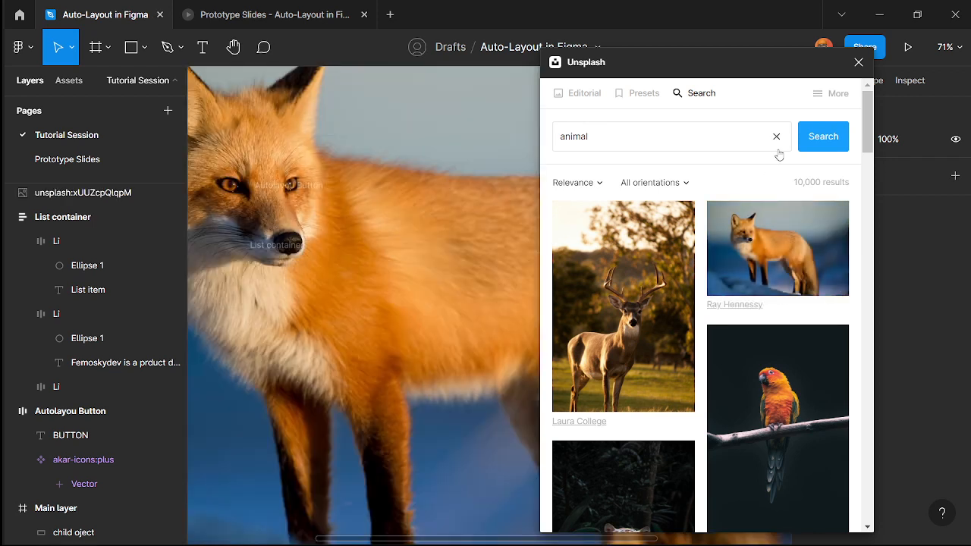
pyautogui.click(858, 63)
pyautogui.scroll(-5, 694, 219)
pyautogui.scroll(-3, 695, 219)
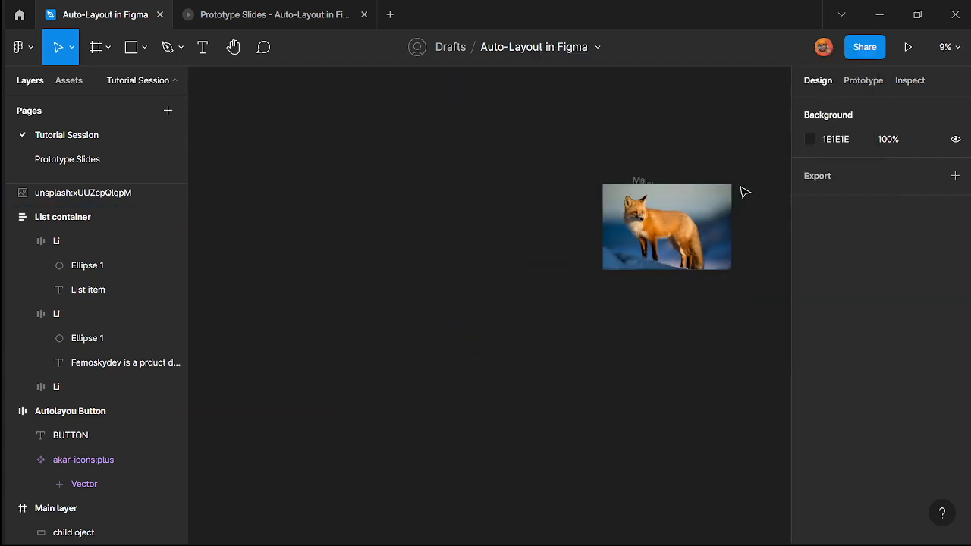
pyautogui.scroll(1, 740, 196)
pyautogui.moveTo(692, 228); pyautogui.dragTo(686, 305)
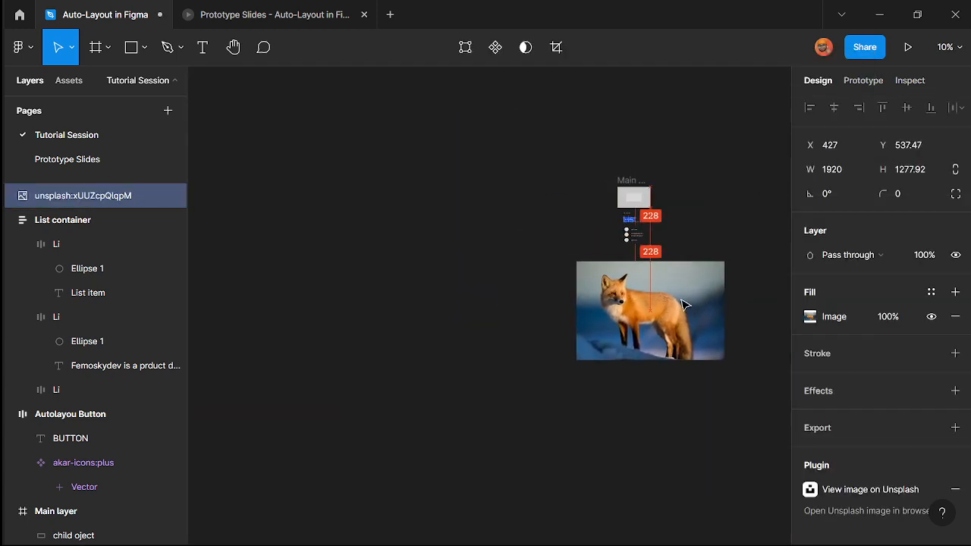
# - Scale the fox photo down proportionally to about 502 × 334
pyautogui.scroll(2, 723, 310)
pyautogui.scroll(1, 725, 311)
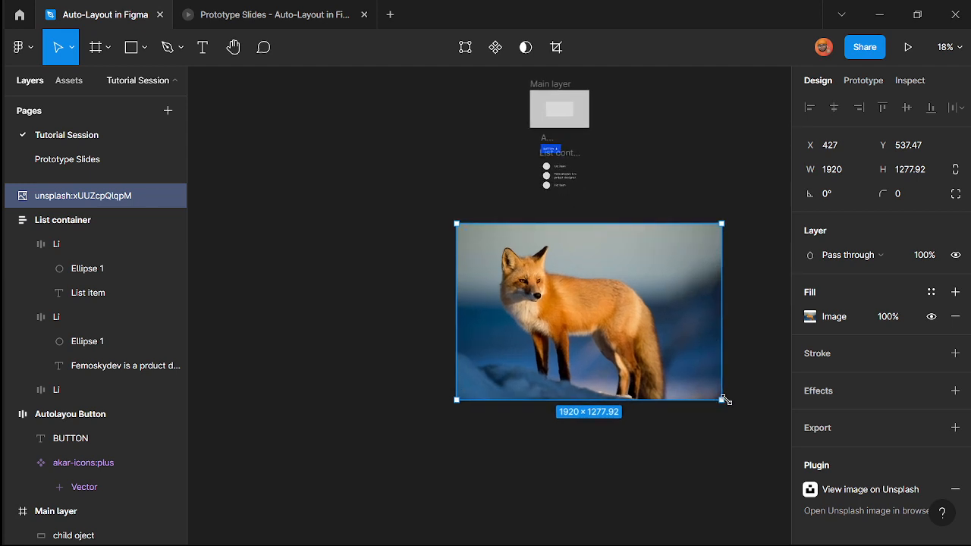
pyautogui.moveTo(723, 397); pyautogui.dragTo(618, 331)
pyautogui.scroll(2, 661, 304)
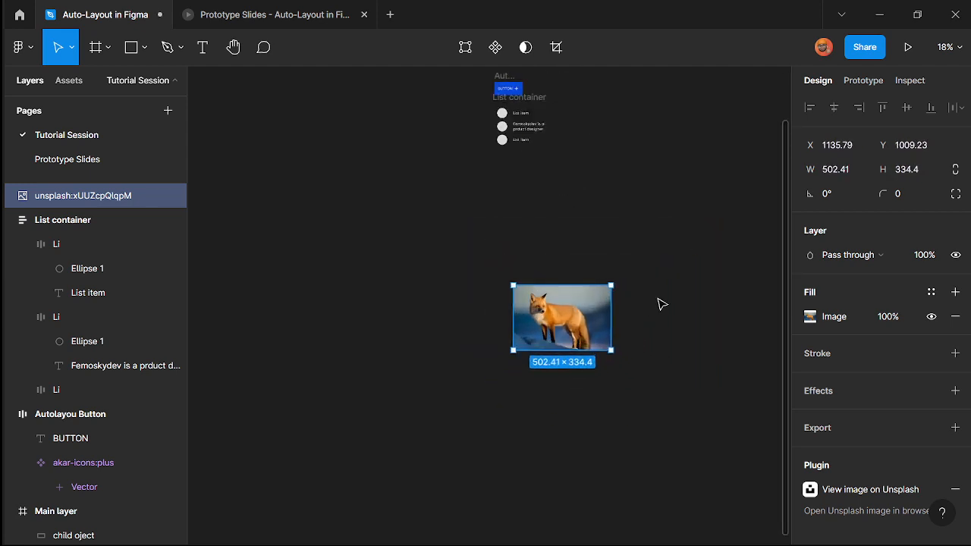
# - Move the fox photo to about X 1565, Y -4.5, beside the List container frame
pyautogui.moveTo(574, 306); pyautogui.dragTo(651, 146)
pyautogui.scroll(2, 562, 213)
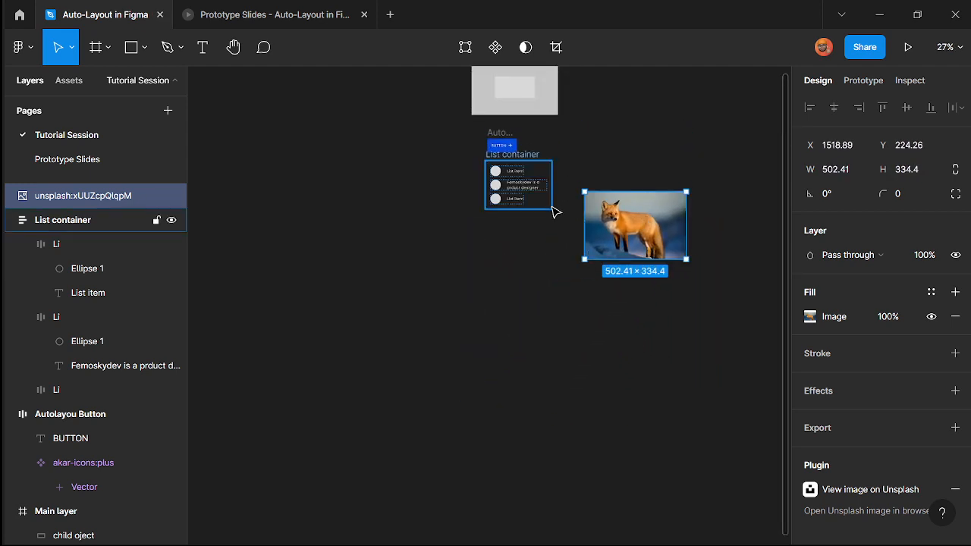
pyautogui.hscroll(1, 555, 211)
pyautogui.scroll(3, 651, 155)
pyautogui.moveTo(553, 279); pyautogui.dragTo(563, 200)
pyautogui.scroll(3, 667, 144)
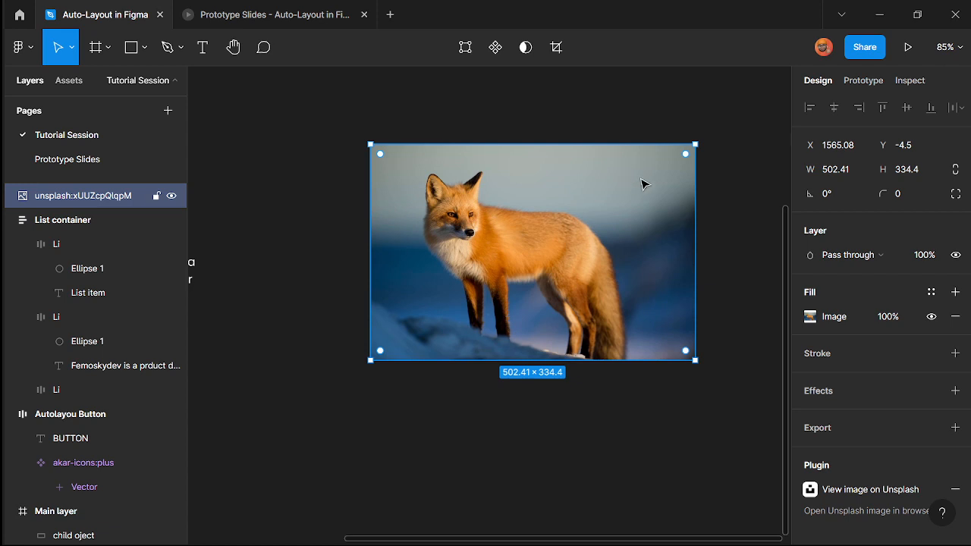
# - Wrap the fox photo in an auto layout frame with horizontal and vertical padding of 0
pyautogui.scroll(2, 709, 129)
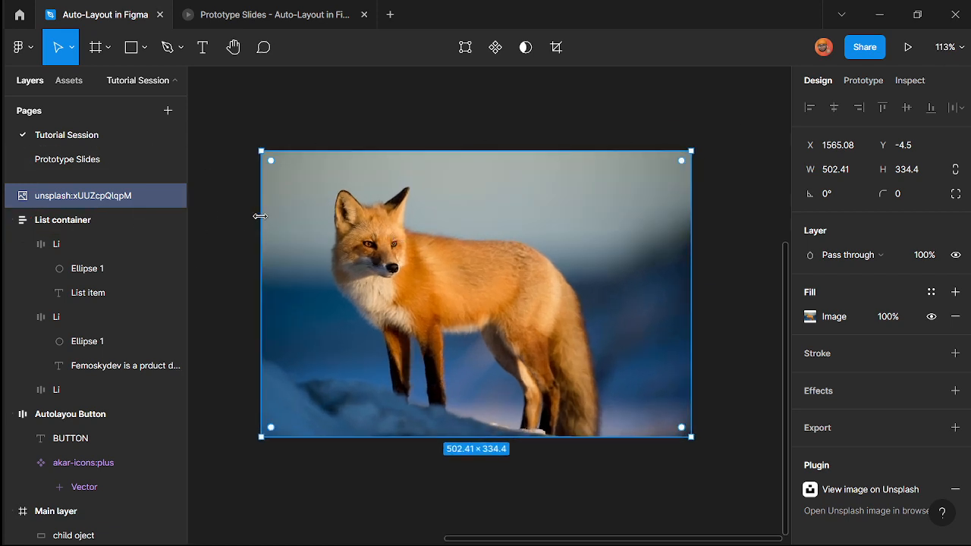
pyautogui.hotkey('shift', 'a')
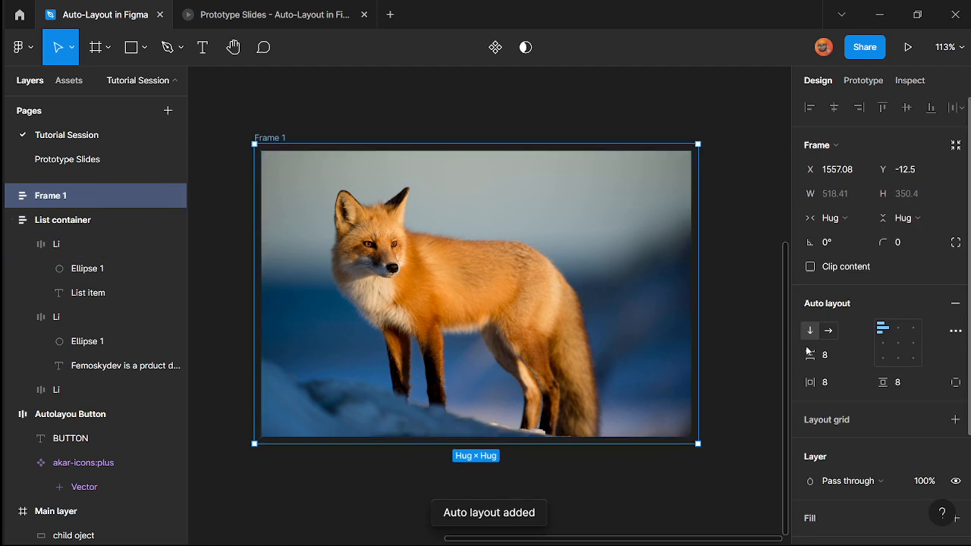
pyautogui.click(916, 385)
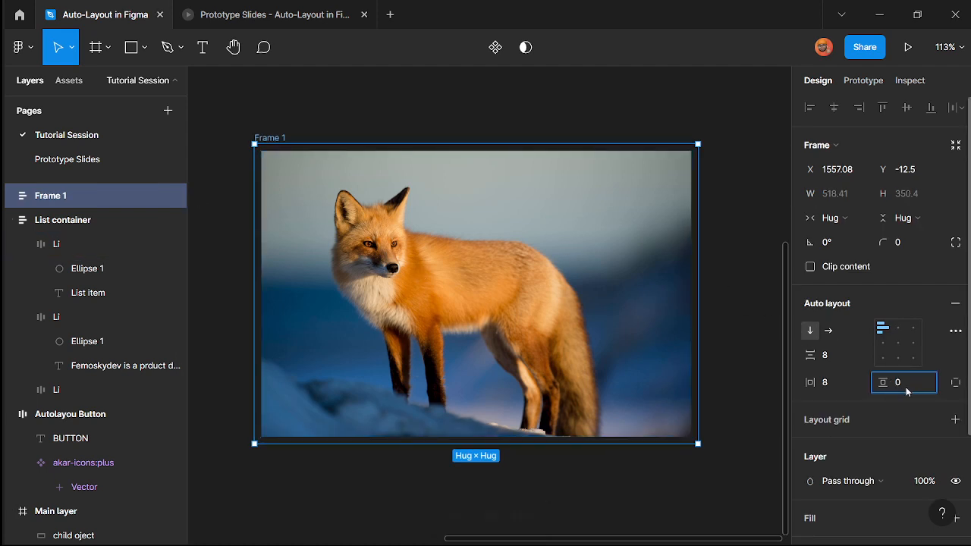
pyautogui.keyDown('ctrl'); pyautogui.click(904, 387); pyautogui.keyUp('ctrl')
pyautogui.write('0')
pyautogui.press('Return')
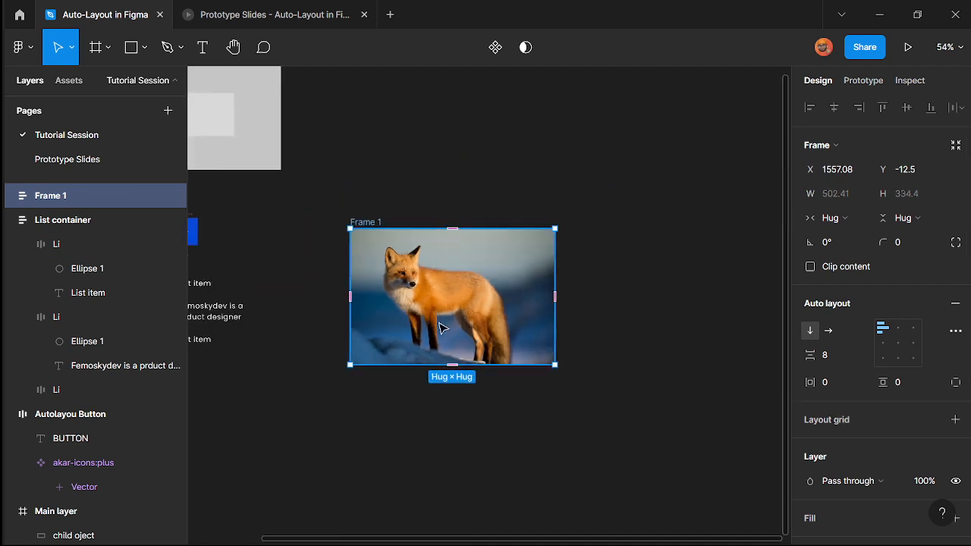
pyautogui.scroll(-5, 440, 318)
pyautogui.scroll(5, 465, 319)
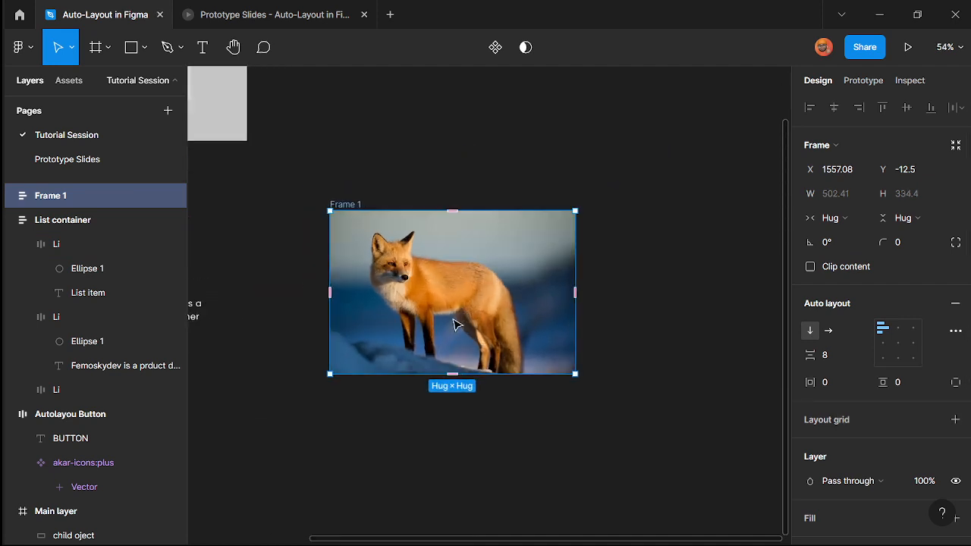
pyautogui.scroll(-5, 364, 265)
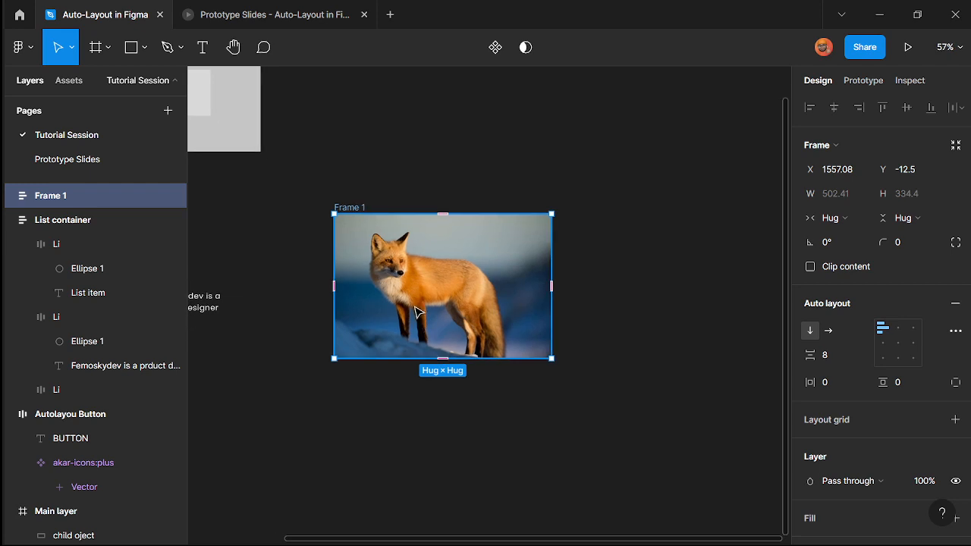
pyautogui.scroll(-1, 374, 342)
# - Duplicate the first "List item" text out of the List container to about X 1570, Y 382, below the fox photo
pyautogui.scroll(2, 368, 405)
pyautogui.hscroll(-3, 365, 398)
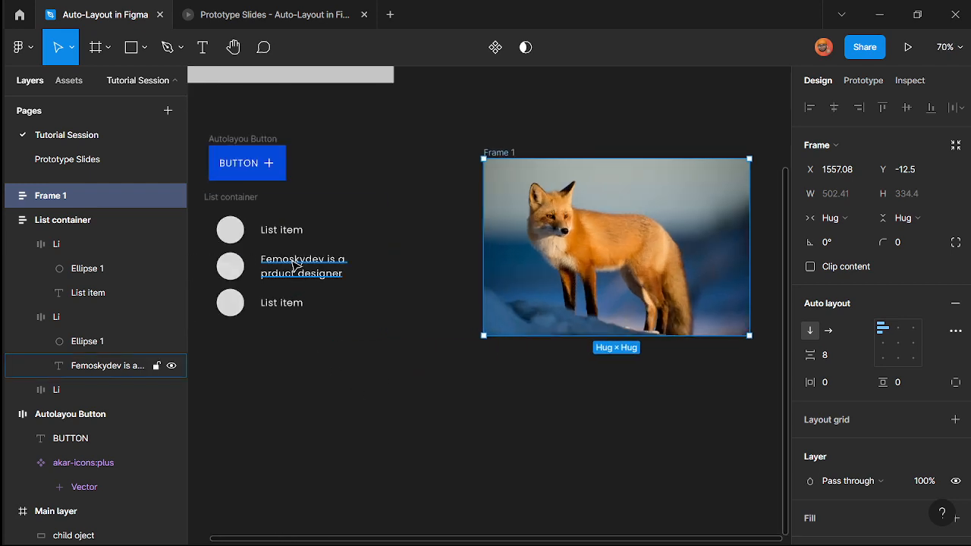
pyautogui.click(293, 271)
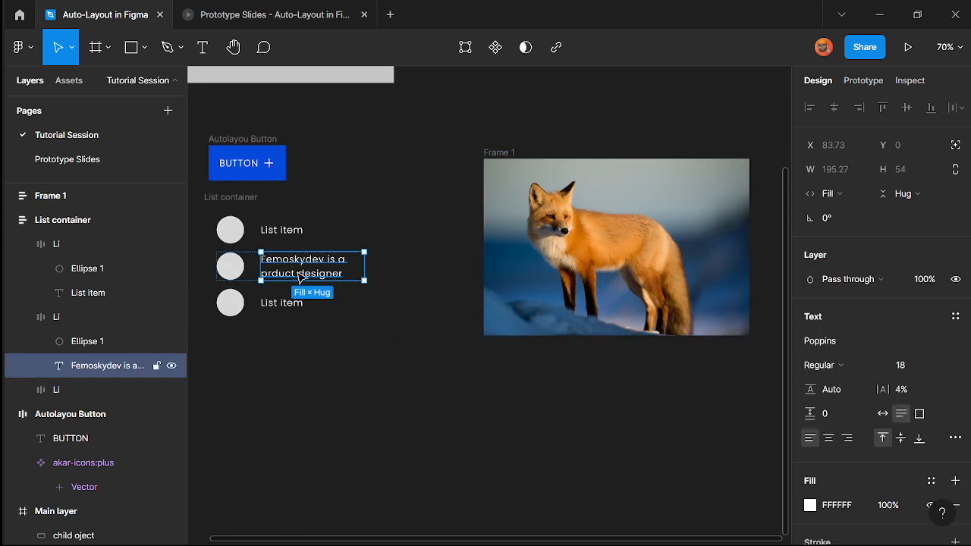
pyautogui.click(287, 232)
pyautogui.moveTo(286, 232); pyautogui.dragTo(511, 377)
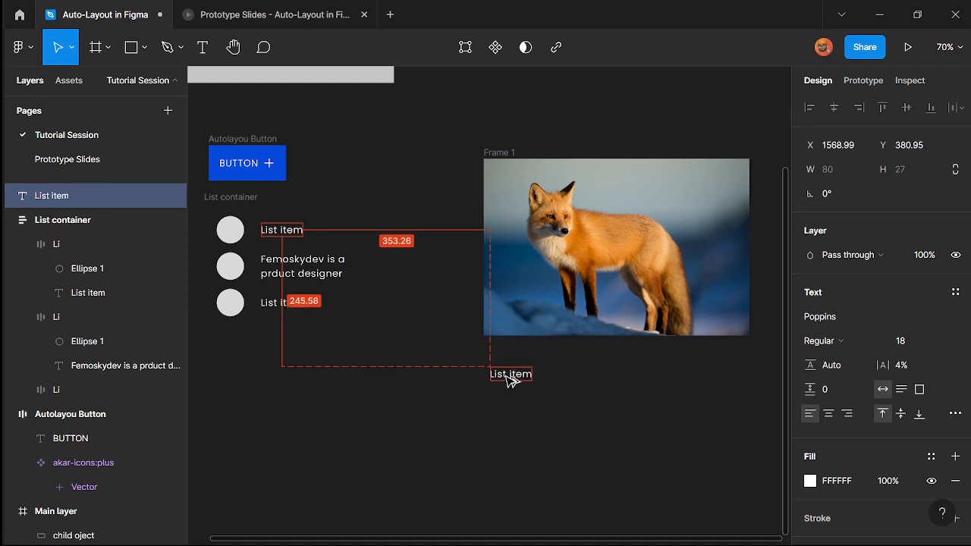
# - Replace the copied text below the fox photo with "ANIMALS THAT I LOVE" and deselect it
pyautogui.scroll(5, 511, 377)
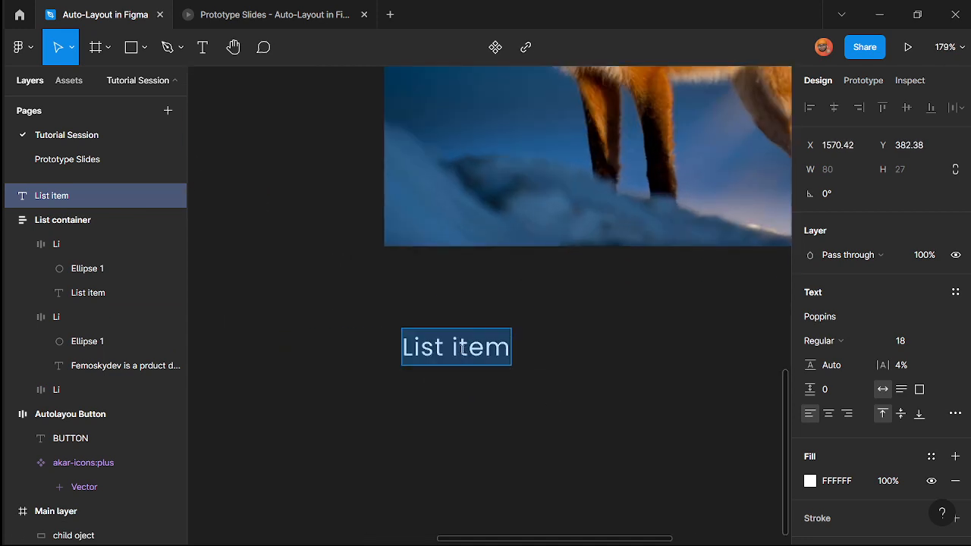
pyautogui.write('i')
pyautogui.press('BackSpace')
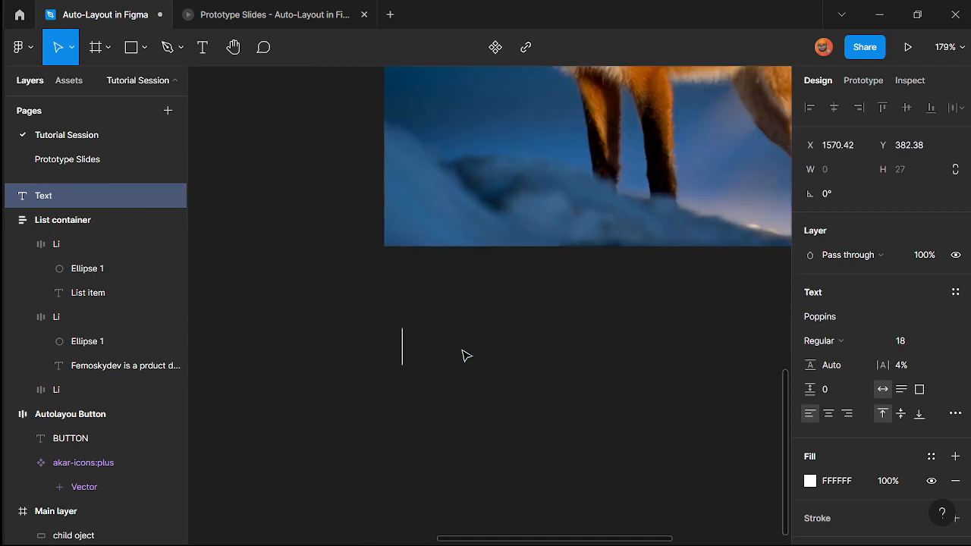
pyautogui.write('ANIMAL')
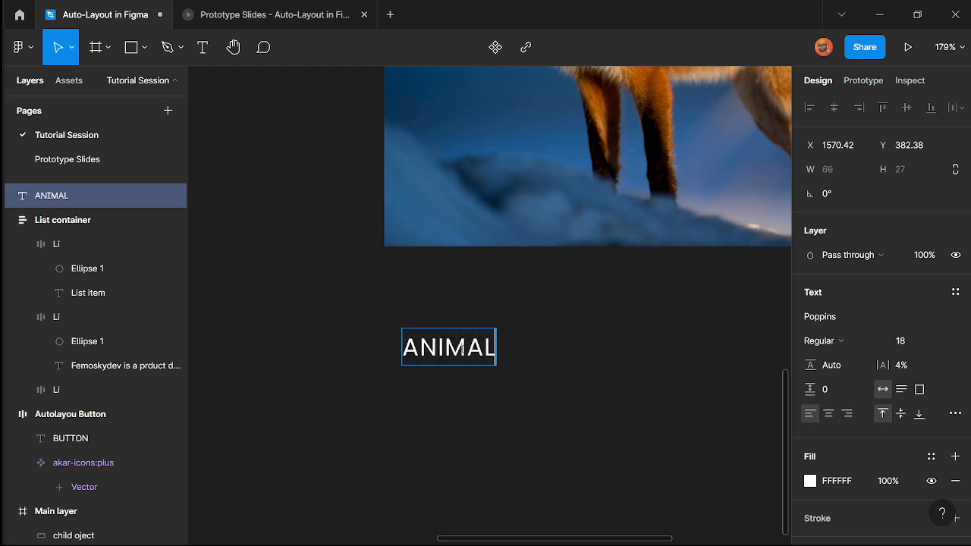
pyautogui.write('S THAT')
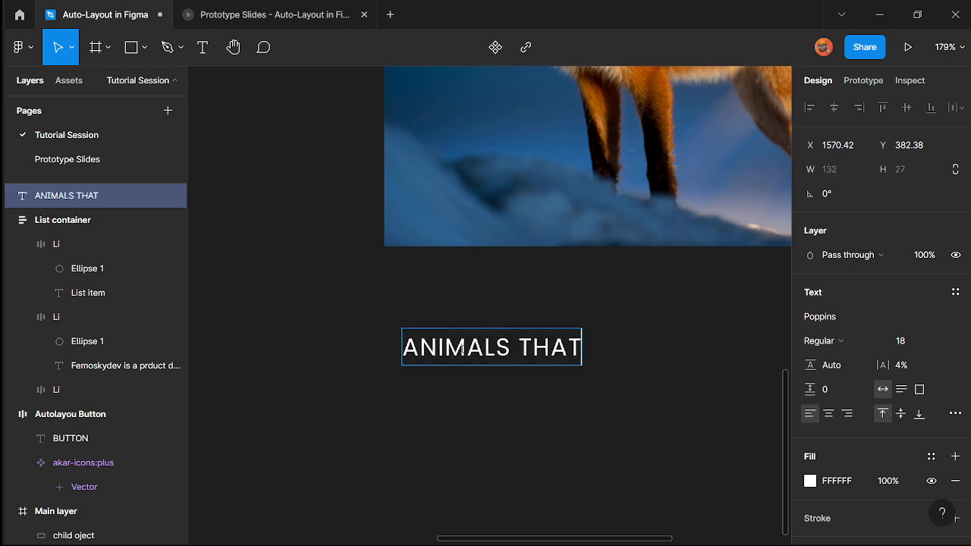
pyautogui.press('BackSpace')
pyautogui.write('T I OL')
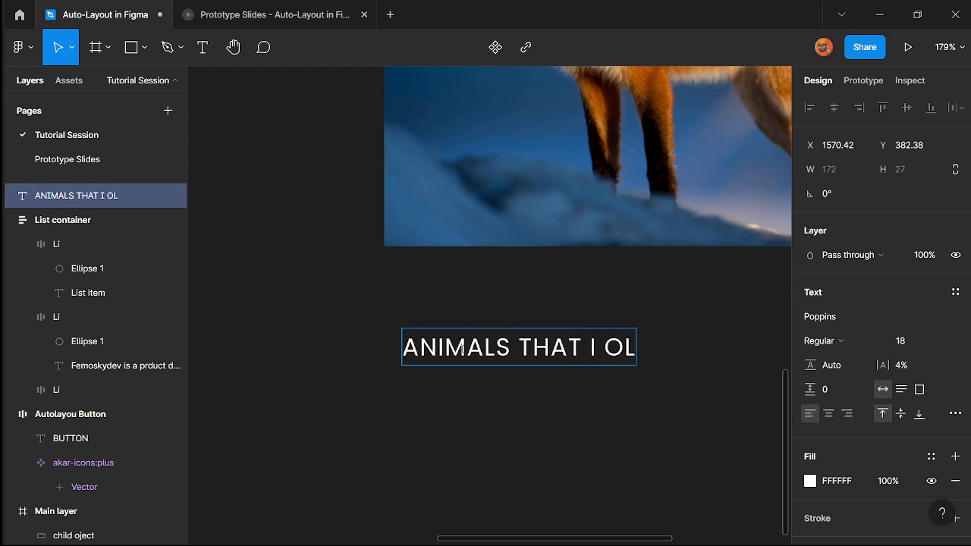
pyautogui.press('BackSpace')
pyautogui.press('BackSpace')
pyautogui.write('LOVE')
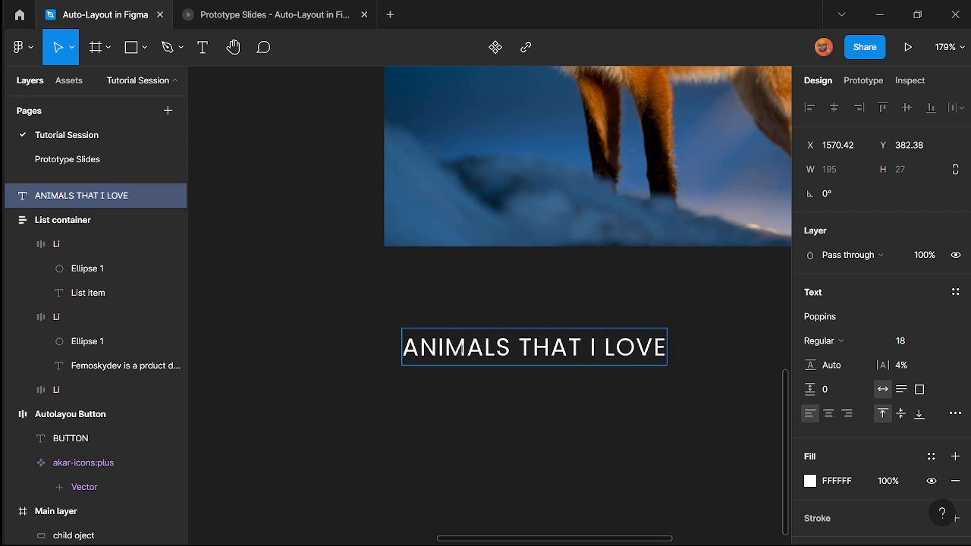
pyautogui.scroll(-3, 381, 211)
pyautogui.click(524, 340)
pyautogui.click(520, 337)
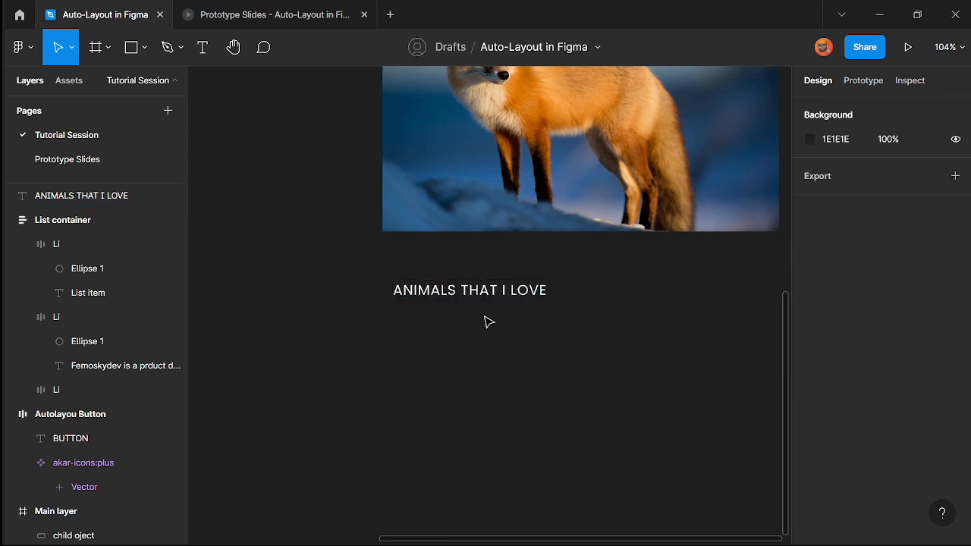
# - Duplicate the list's two-line product designer text to about X 1566, Y 424, beneath the "ANIMALS THAT I LOVE" heading
pyautogui.scroll(-4, 481, 331)
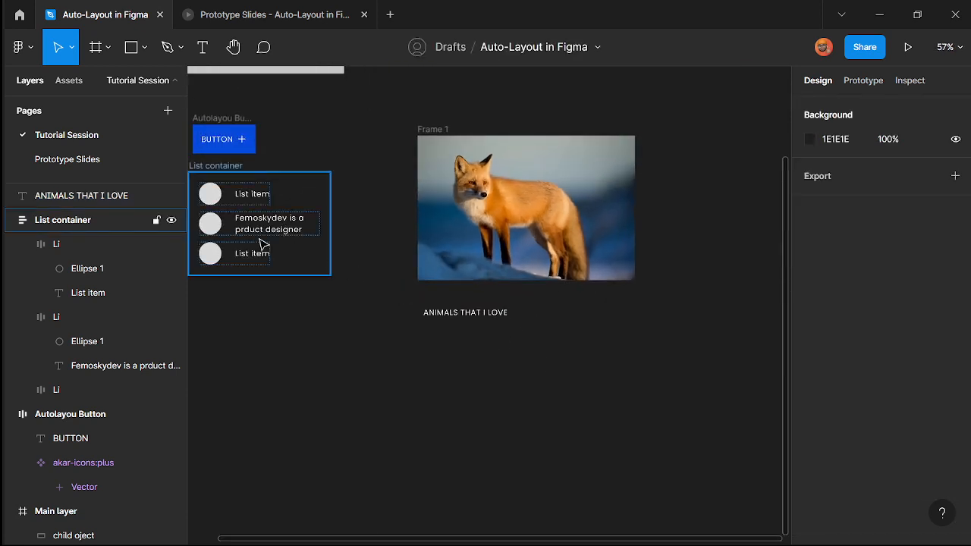
pyautogui.scroll(3, 531, 341)
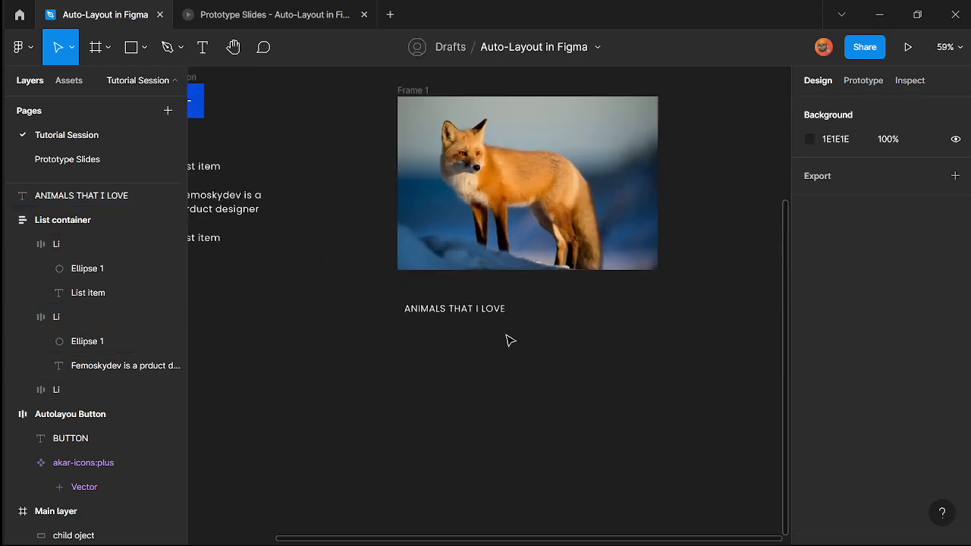
pyautogui.click(467, 311)
pyautogui.click(228, 196)
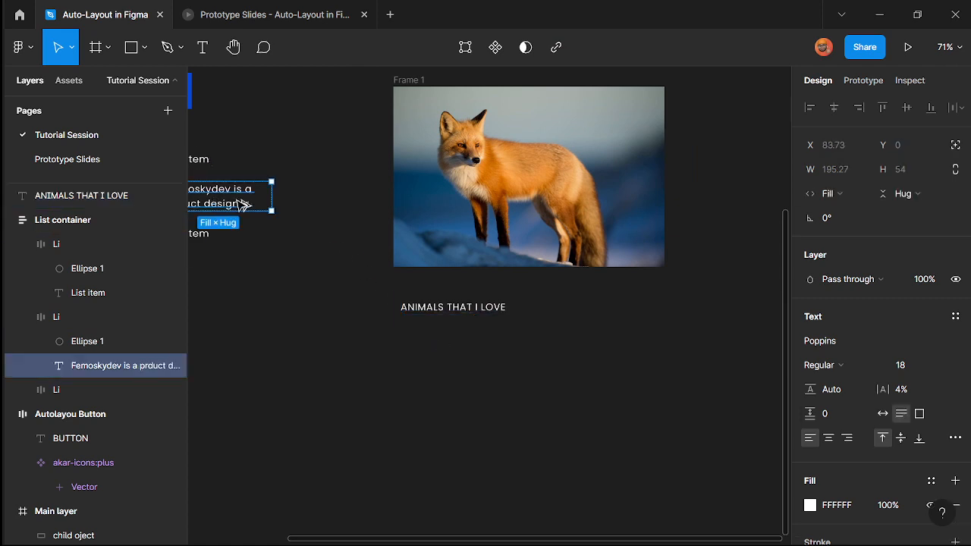
pyautogui.moveTo(228, 196); pyautogui.dragTo(445, 341)
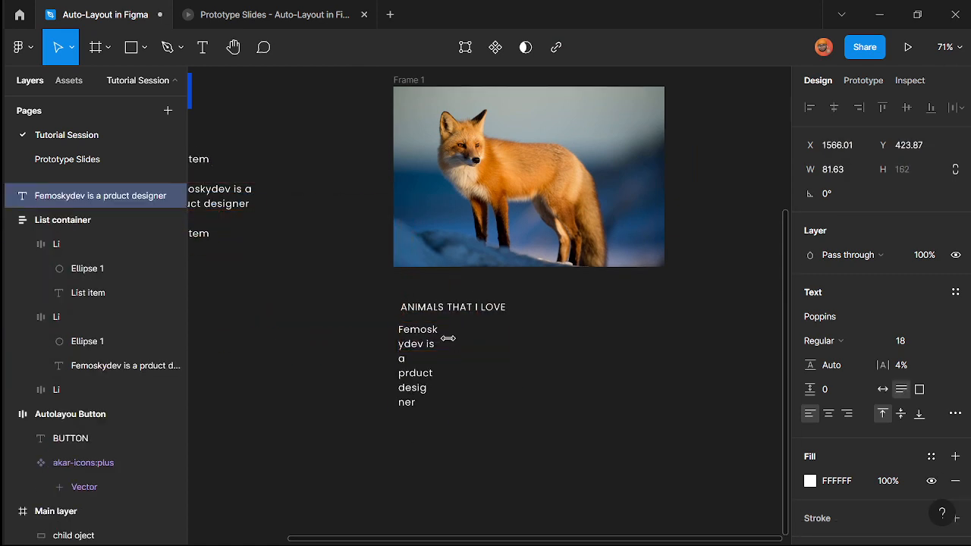
pyautogui.scroll(2, 440, 334)
pyautogui.scroll(-3, 436, 372)
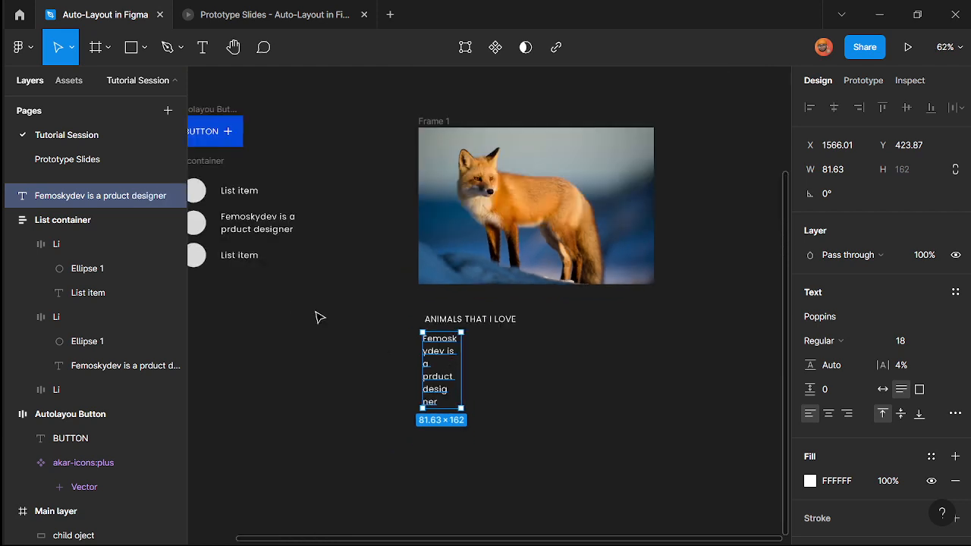
pyautogui.click(266, 229)
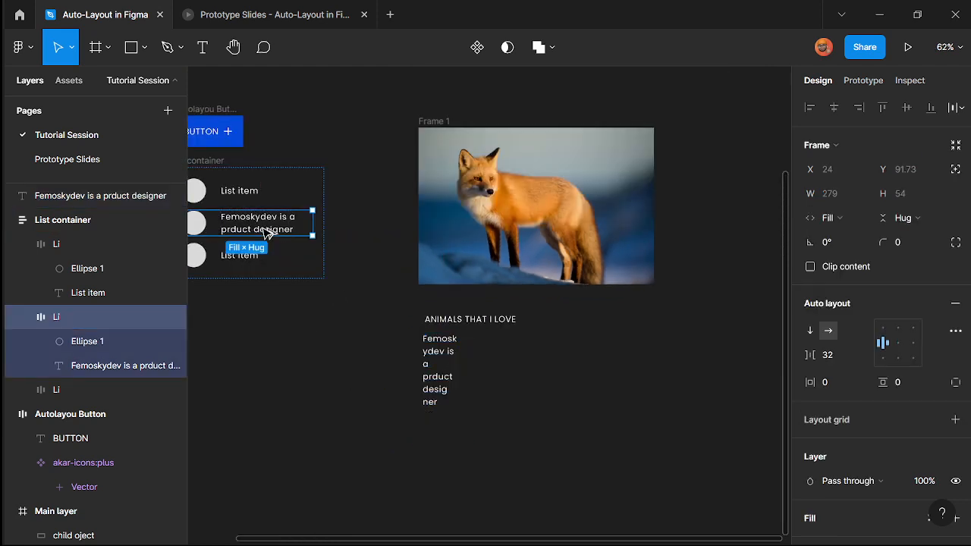
pyautogui.moveTo(263, 230); pyautogui.dragTo(360, 336)
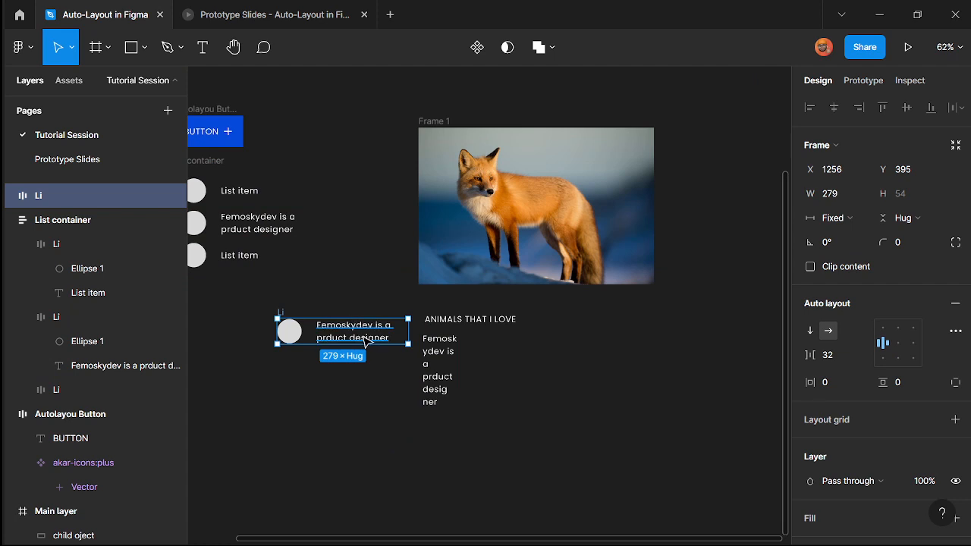
pyautogui.press('Delete')
# - Set the copied description text beneath the heading to auto width
pyautogui.scroll(2, 446, 372)
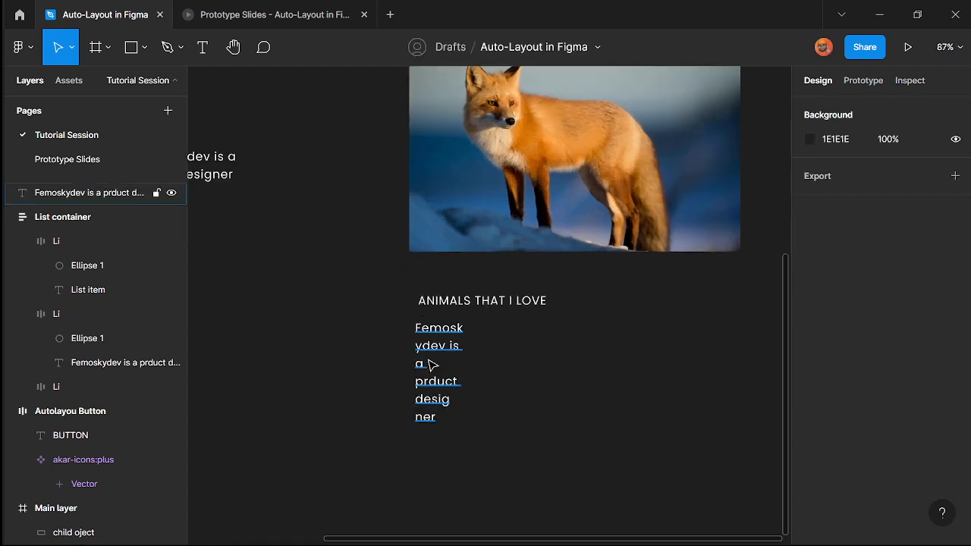
pyautogui.click(434, 365)
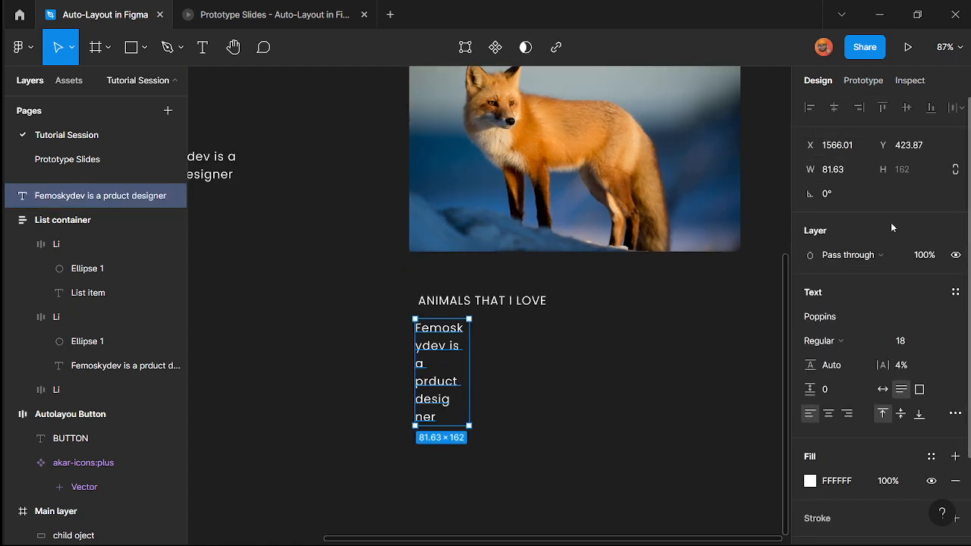
pyautogui.click(885, 391)
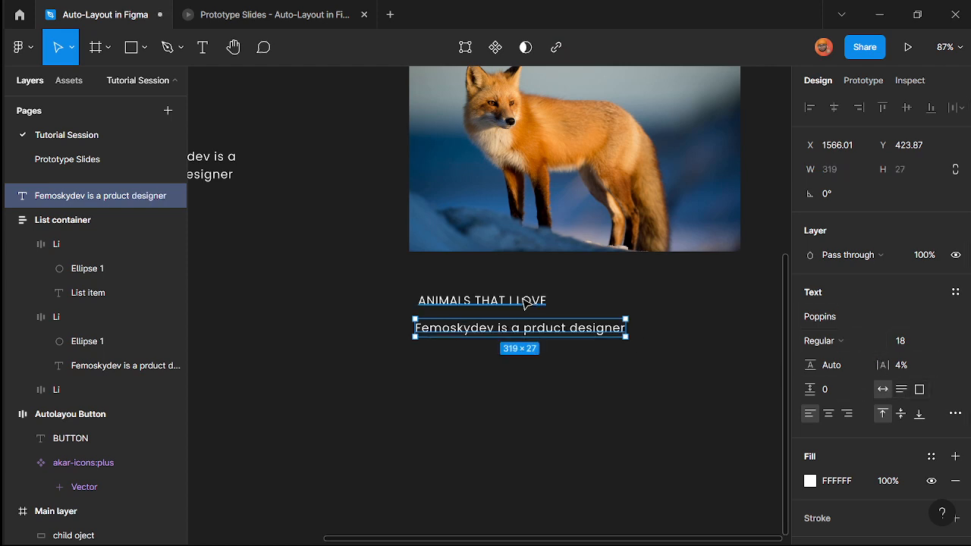
# - Open the Lorem ipsum plugin for the description text beneath the "ANIMALS THAT I LOVE" heading
pyautogui.scroll(3, 618, 338)
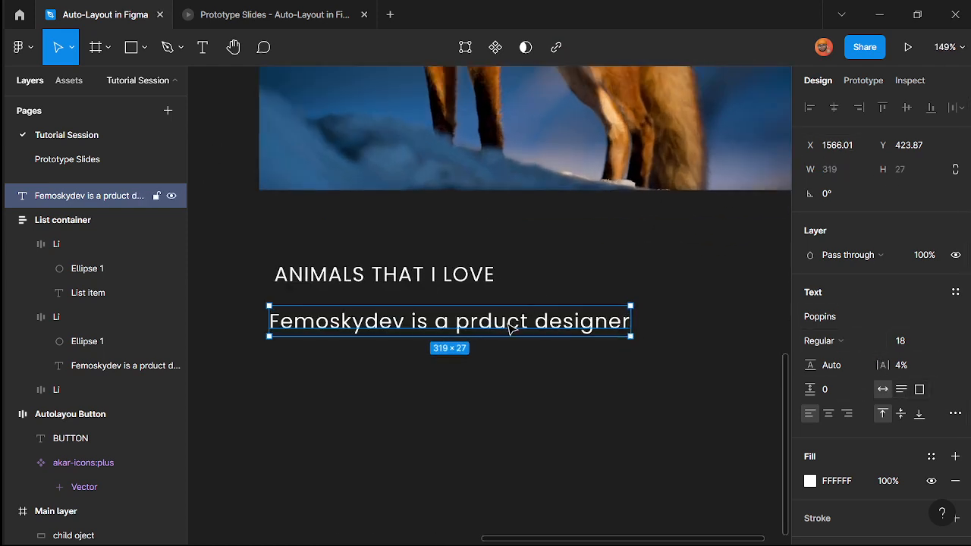
pyautogui.rightClick(505, 327)
pyautogui.moveTo(589, 422)
pyautogui.scroll(-2, 742, 455)
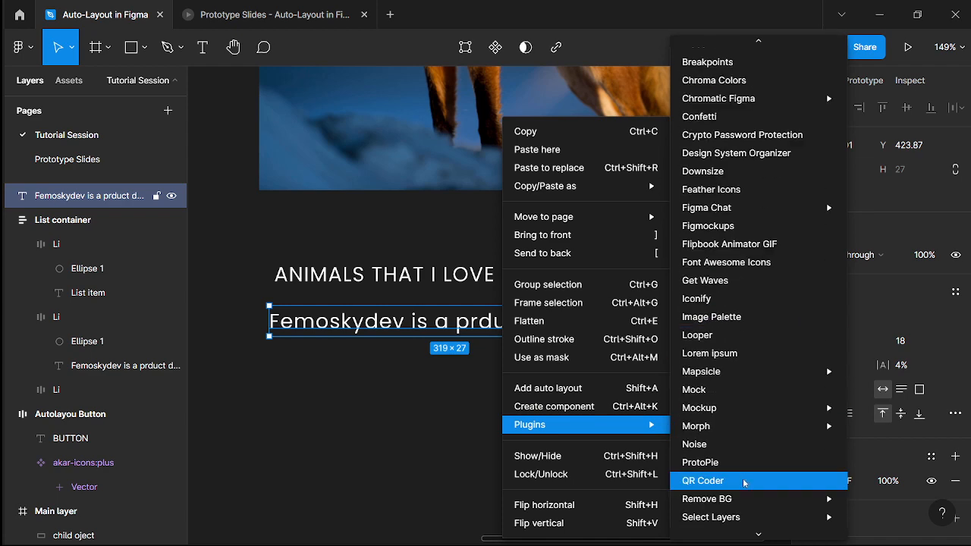
pyautogui.moveTo(742, 494)
pyautogui.scroll(-4, 744, 494)
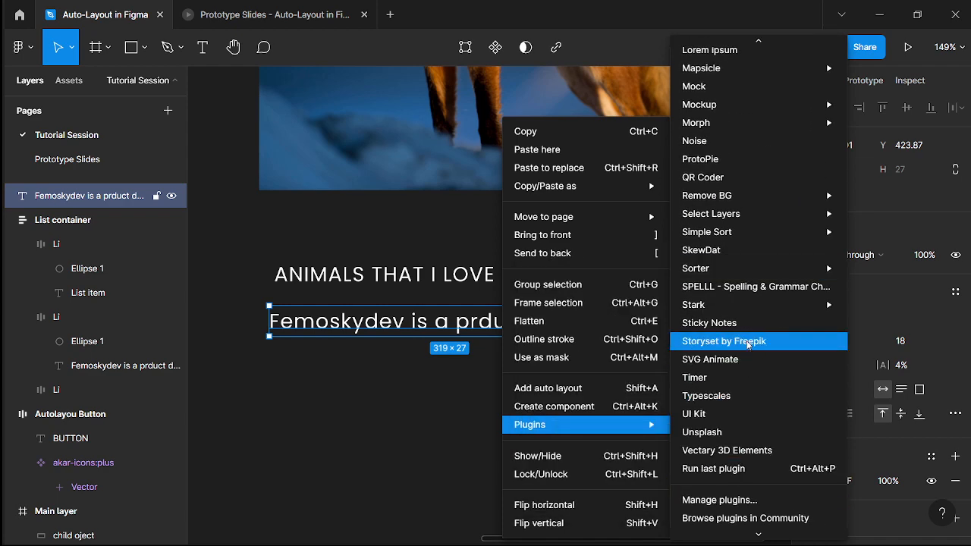
pyautogui.scroll(2, 748, 376)
pyautogui.moveTo(739, 283)
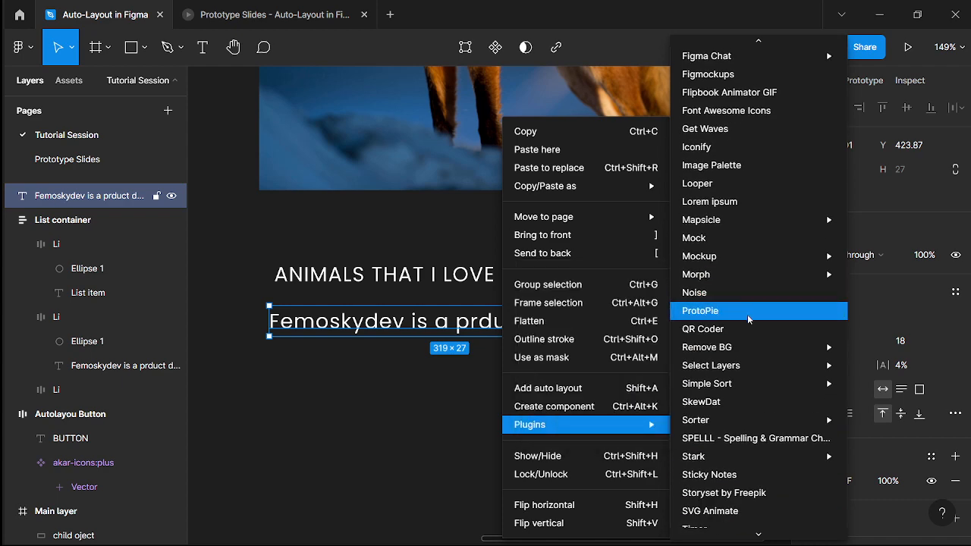
pyautogui.scroll(2, 748, 333)
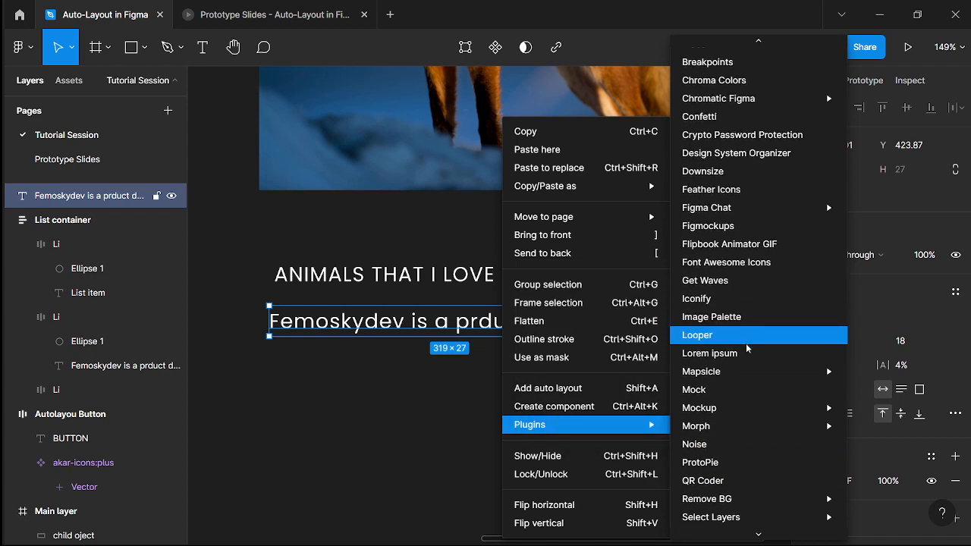
pyautogui.click(748, 352)
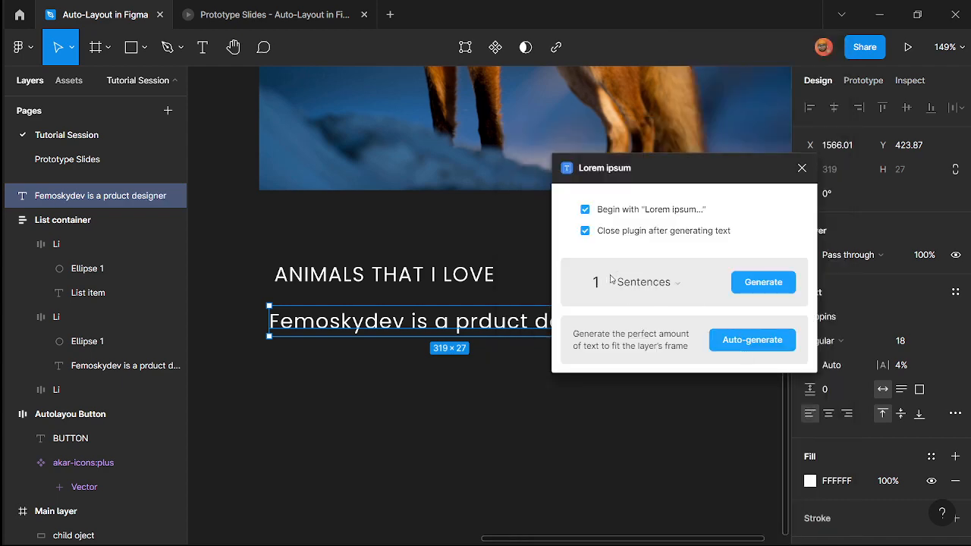
# - Replace the description text with 2 generated sentences that begin with "Lorem ipsum"
pyautogui.click(579, 283)
pyautogui.doubleClick(593, 283)
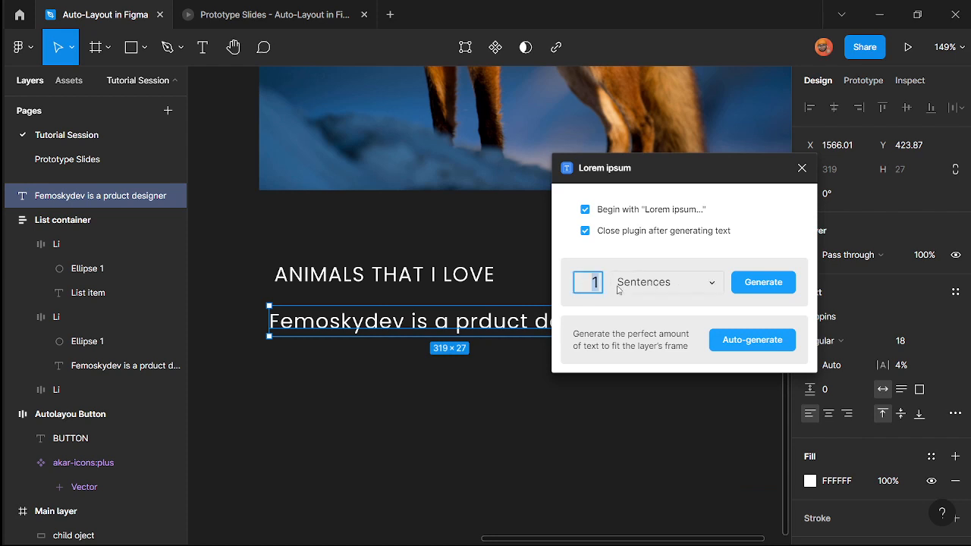
pyautogui.write('2')
pyautogui.click(769, 283)
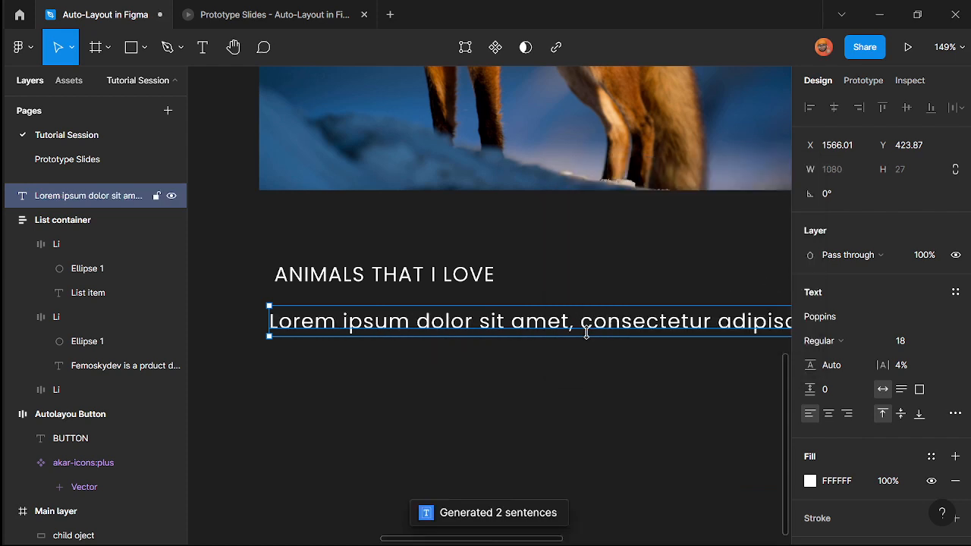
# - Narrow the one-line description text box to about 364 wide so that it wraps beneath the fox photo
pyautogui.scroll(-5, 572, 339)
pyautogui.scroll(3, 751, 357)
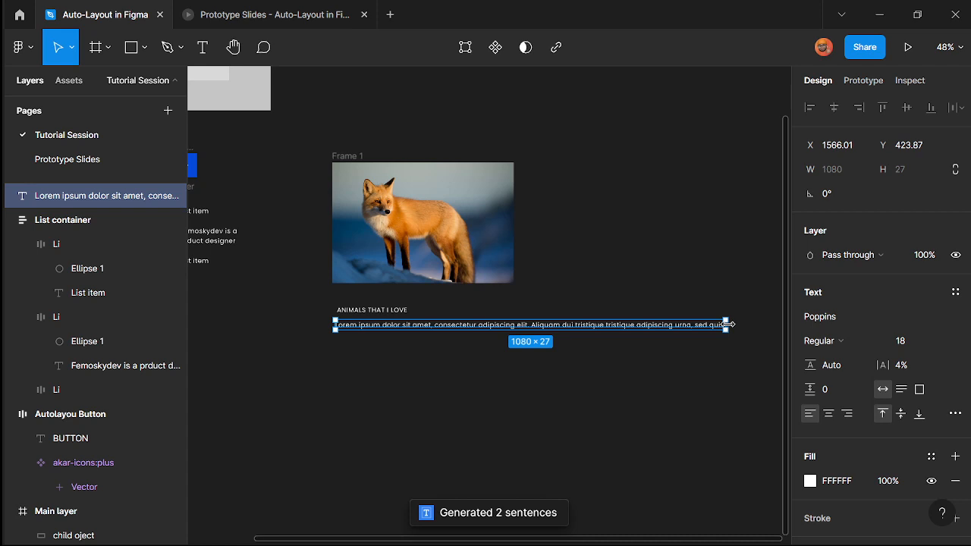
pyautogui.moveTo(728, 324); pyautogui.dragTo(466, 336)
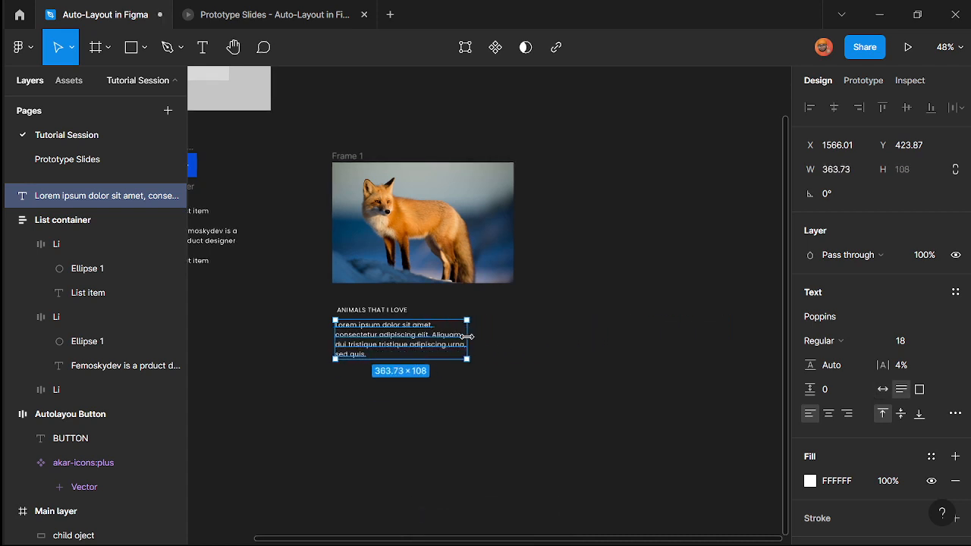
# - Set the description text's font size to 12
pyautogui.scroll(5, 422, 354)
pyautogui.click(901, 341)
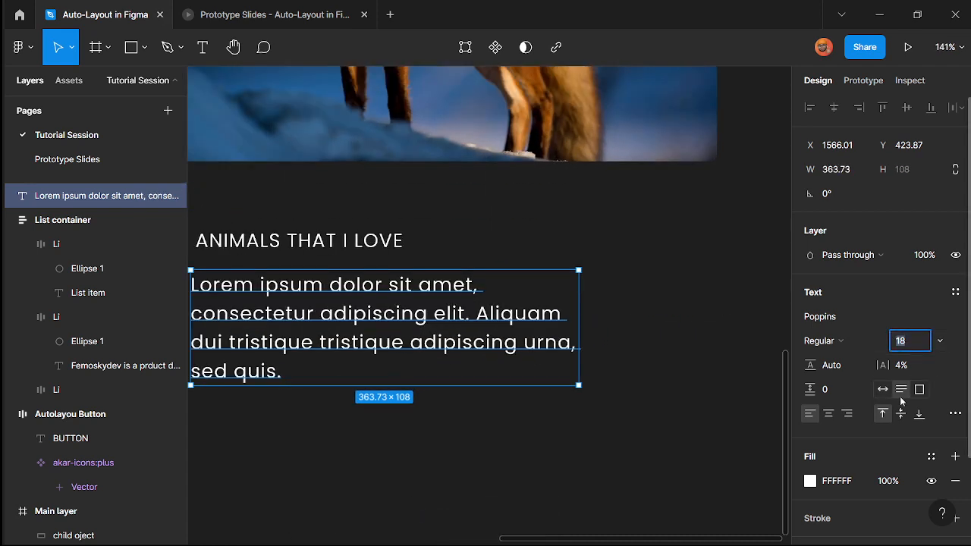
pyautogui.press('Escape')
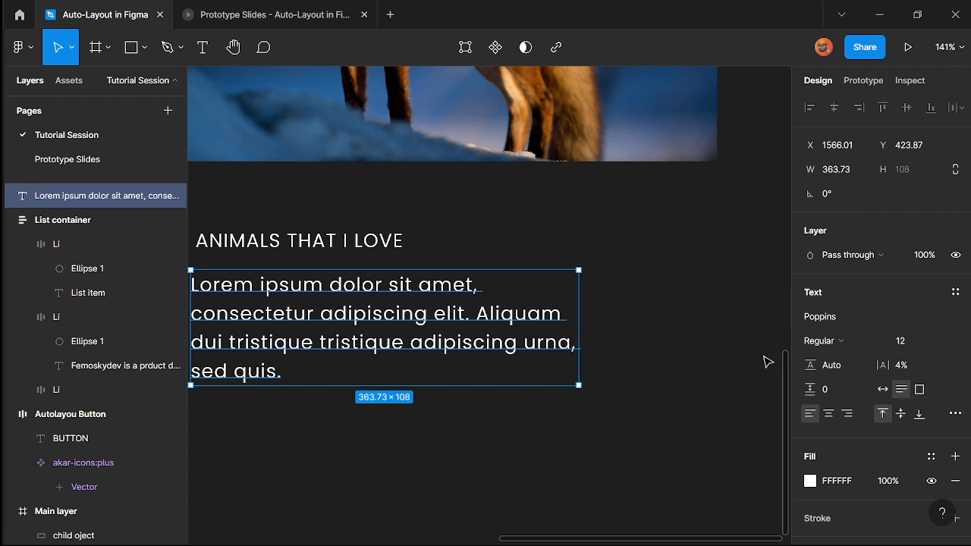
pyautogui.click(715, 359)
pyautogui.click(531, 345)
pyautogui.click(904, 349)
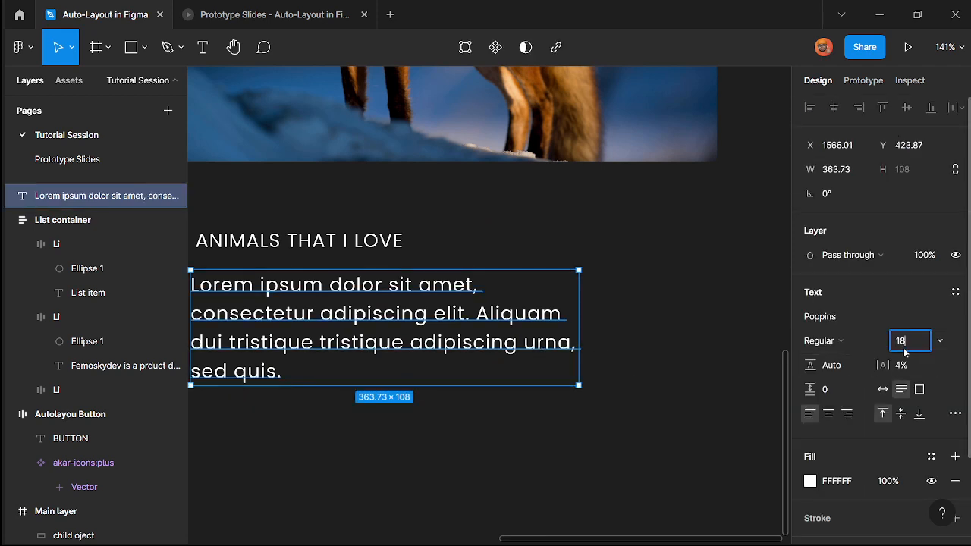
pyautogui.write('1')
pyautogui.press('Return')
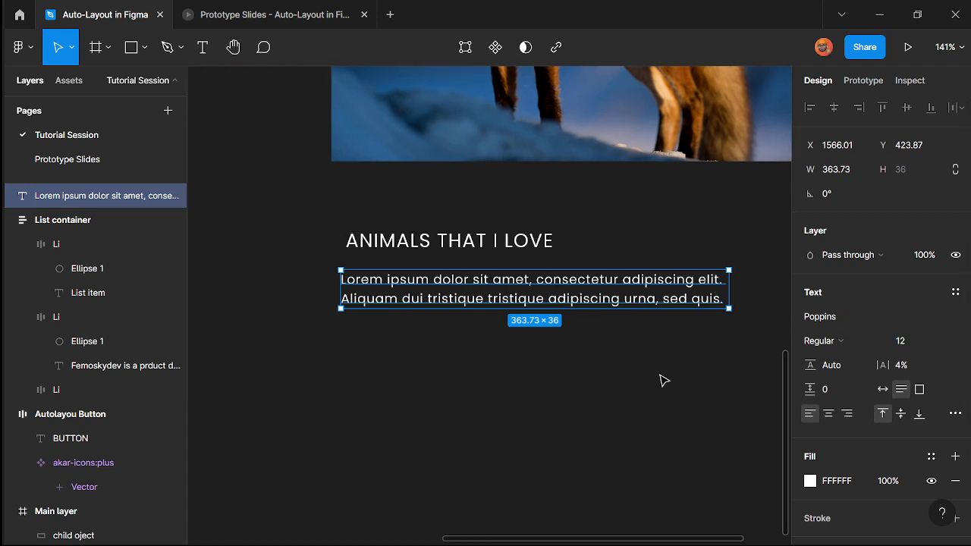
# - Set the description text's line height to 160%
pyautogui.click(848, 367)
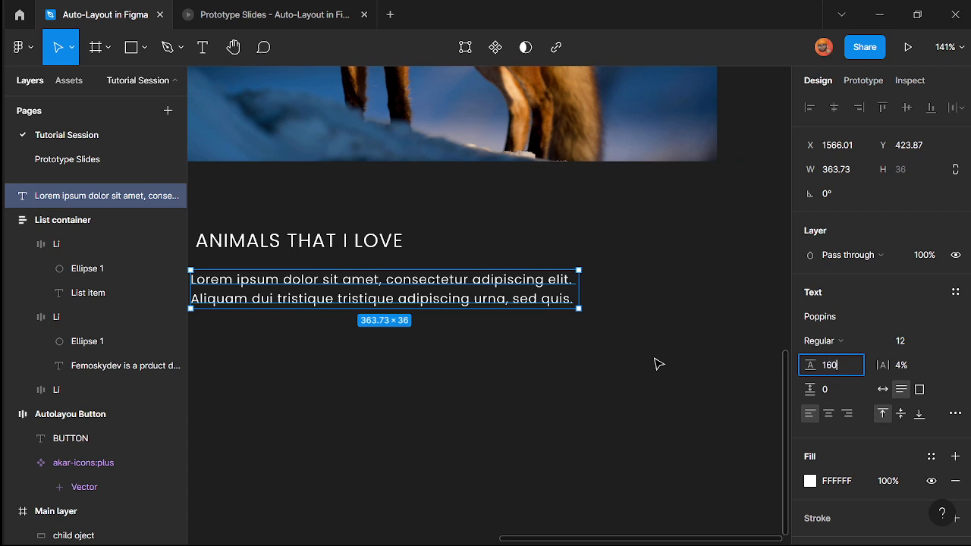
pyautogui.press('Return')
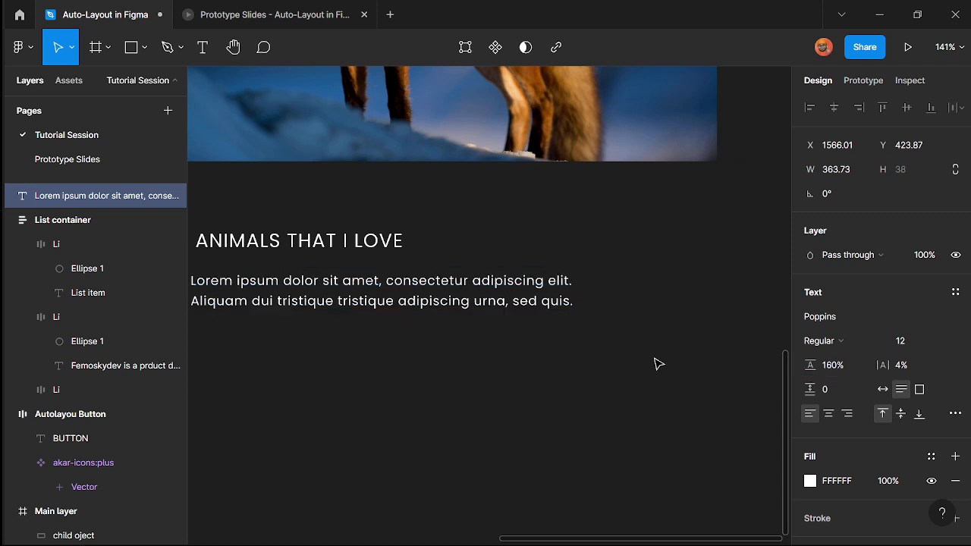
pyautogui.click(657, 365)
pyautogui.click(560, 307)
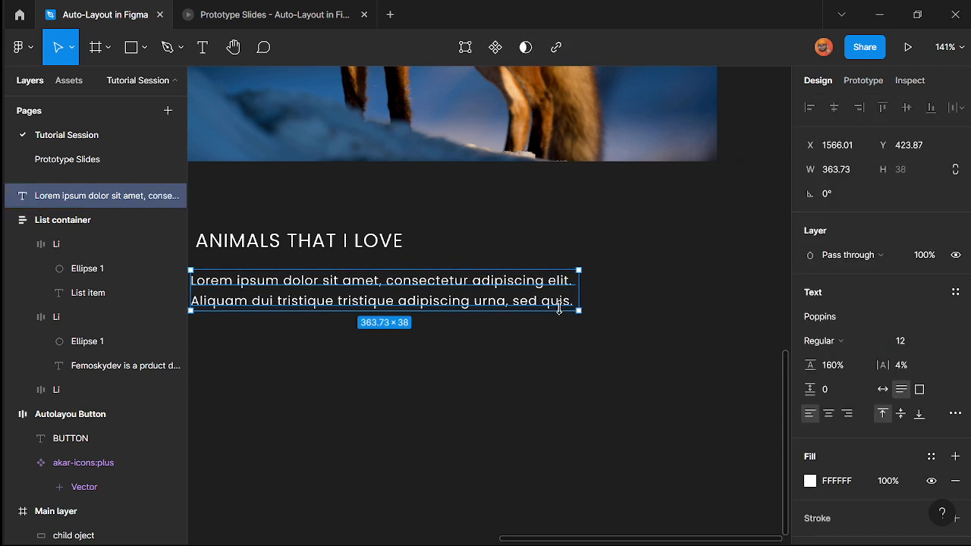
# - Apply a light grey colour style to the description text's fill and deselect it
pyautogui.scroll(-2, 628, 364)
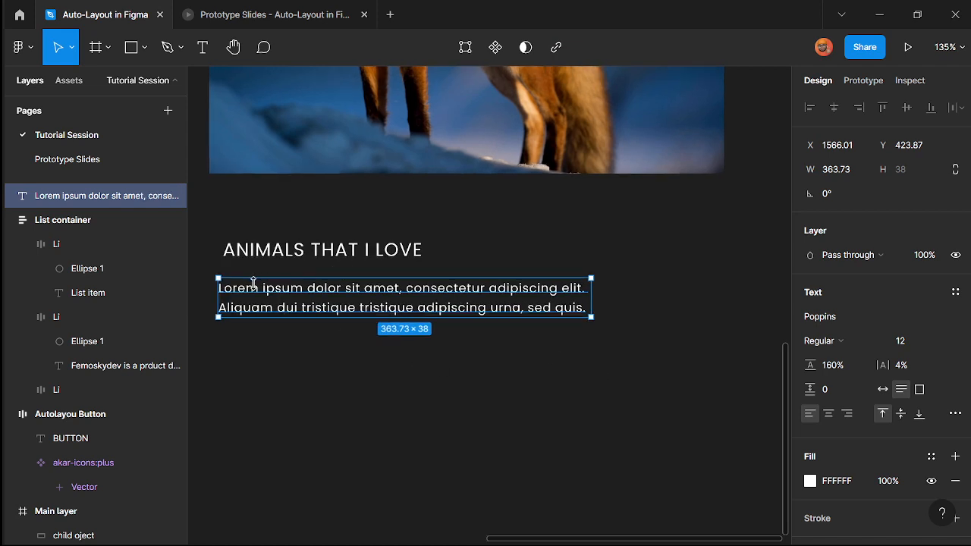
pyautogui.hscroll(-1, 342, 321)
pyautogui.scroll(-3, 941, 365)
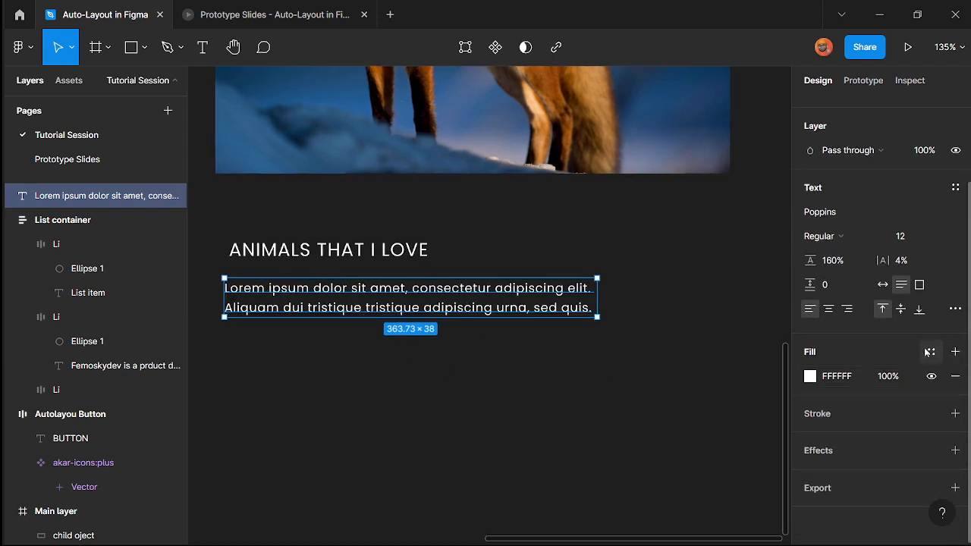
pyautogui.click(928, 351)
pyautogui.click(867, 453)
pyautogui.click(497, 375)
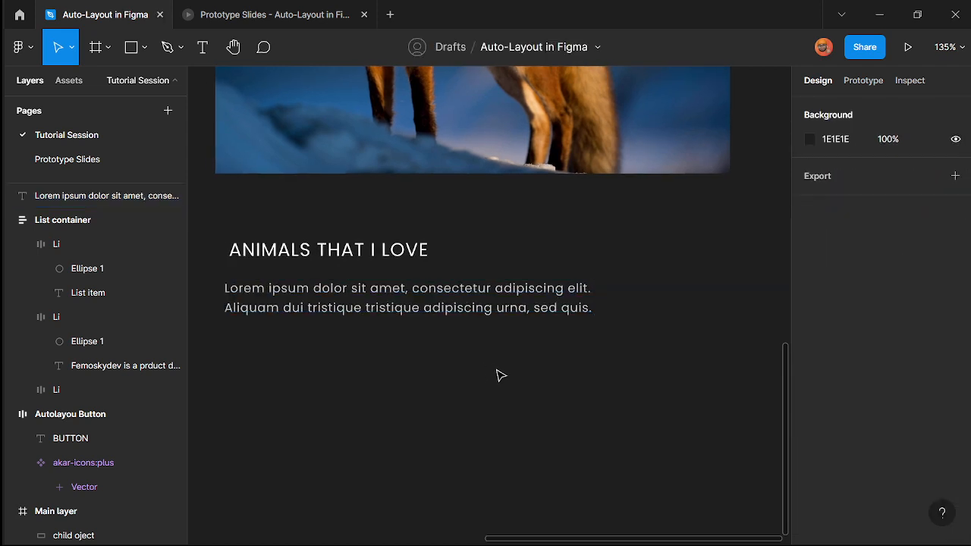
# - Duplicate the blue Autolayou Button to below the card's description text and open the copy's label for editing
pyautogui.scroll(-5, 500, 376)
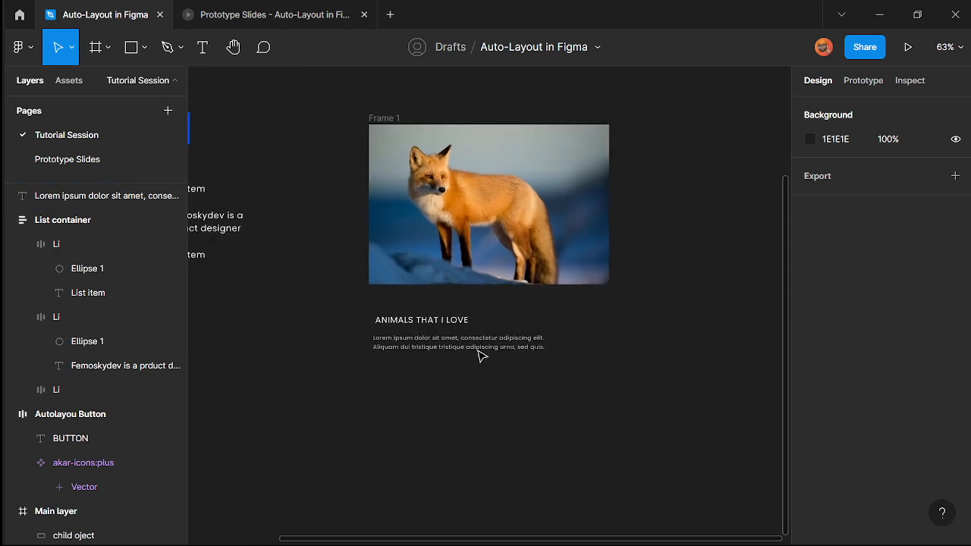
pyautogui.scroll(-2, 389, 330)
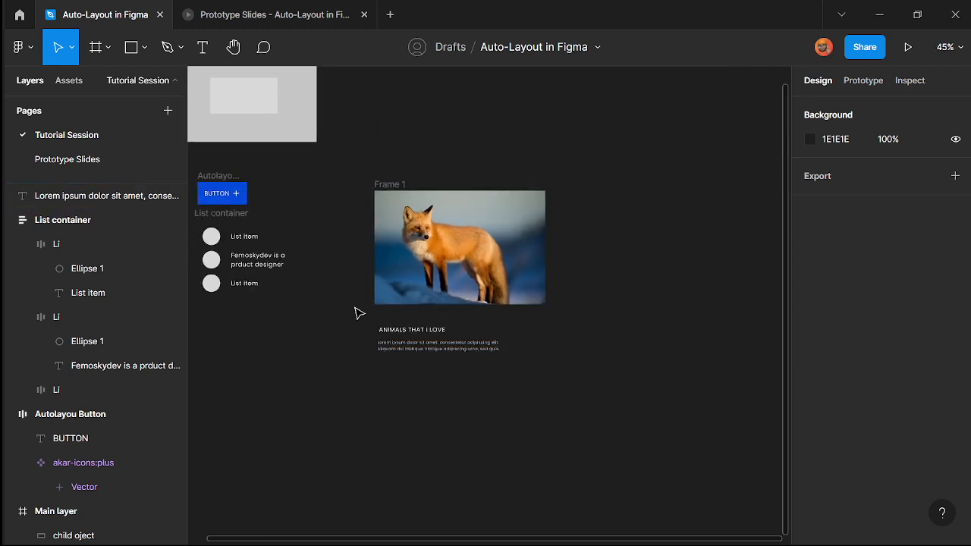
pyautogui.click(213, 178)
pyautogui.moveTo(217, 193); pyautogui.dragTo(515, 386)
pyautogui.scroll(3, 515, 386)
pyautogui.doubleClick(505, 391)
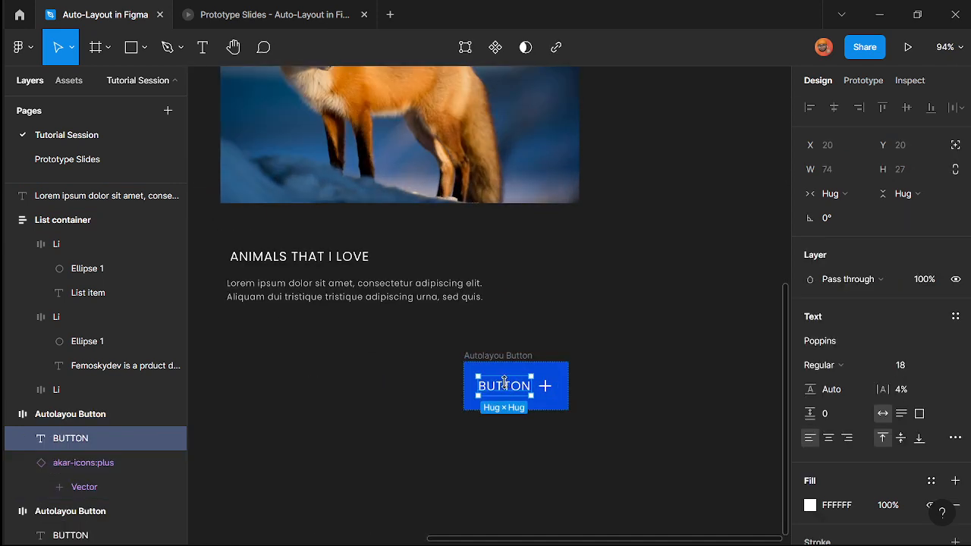
pyautogui.scroll(3, 507, 388)
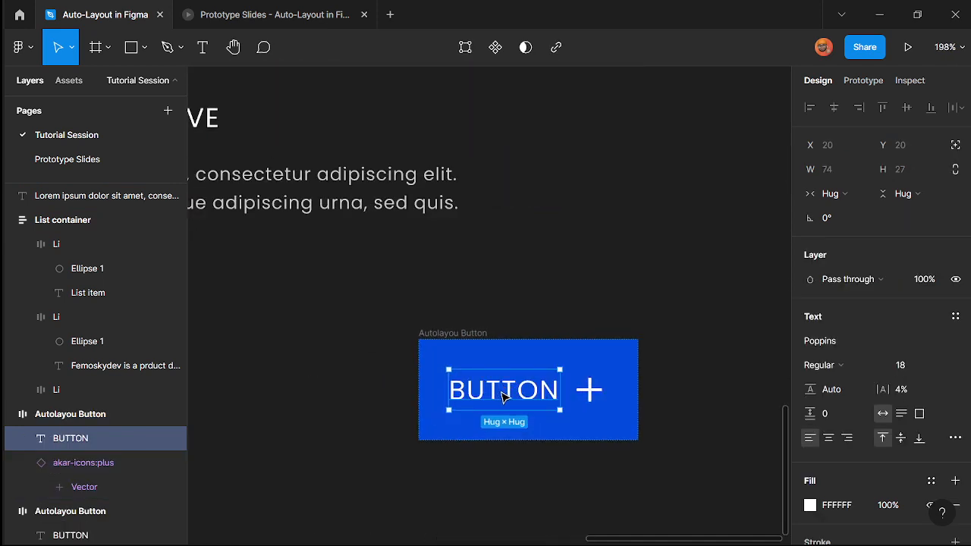
pyautogui.doubleClick(506, 395)
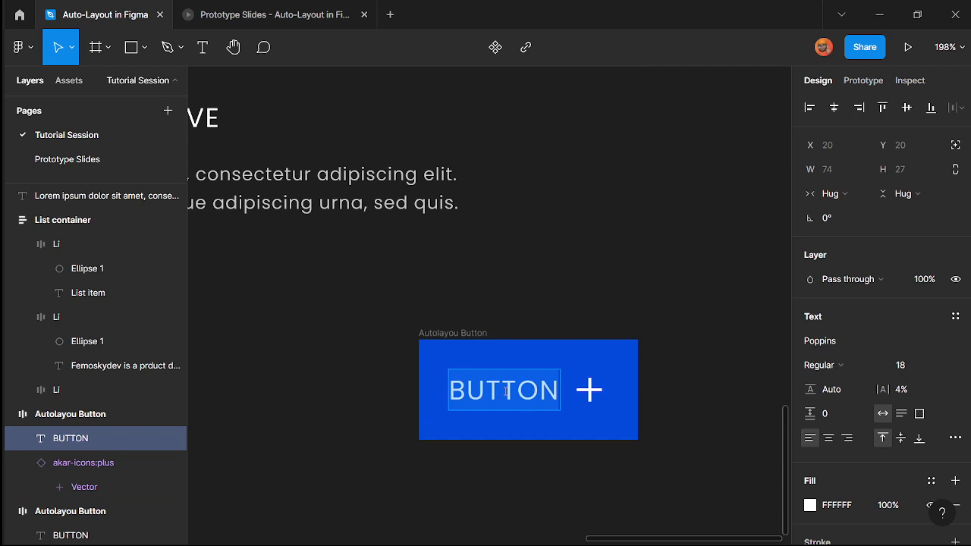
pyautogui.write('Buy')
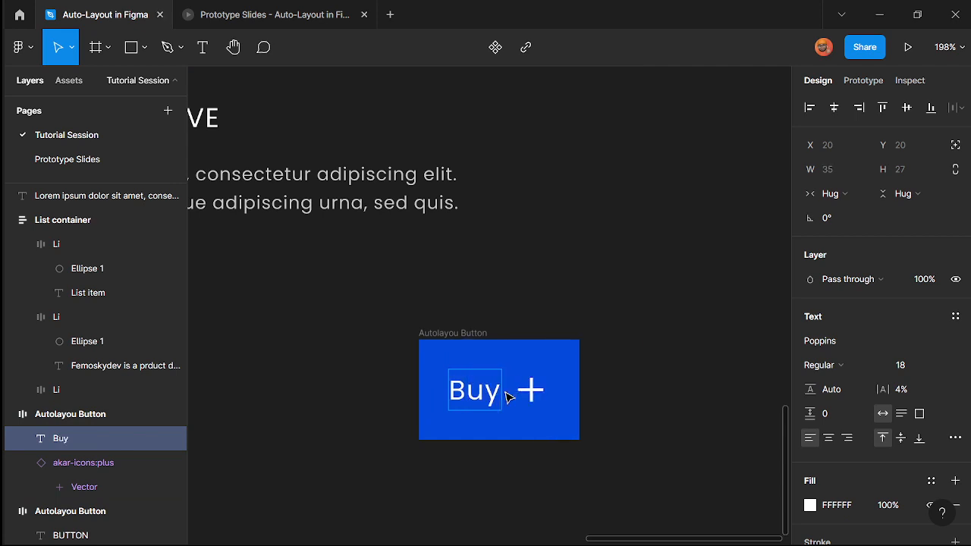
pyautogui.press('BackSpace')
pyautogui.press('BackSpace')
pyautogui.press('BackSpace')
pyautogui.write('le')
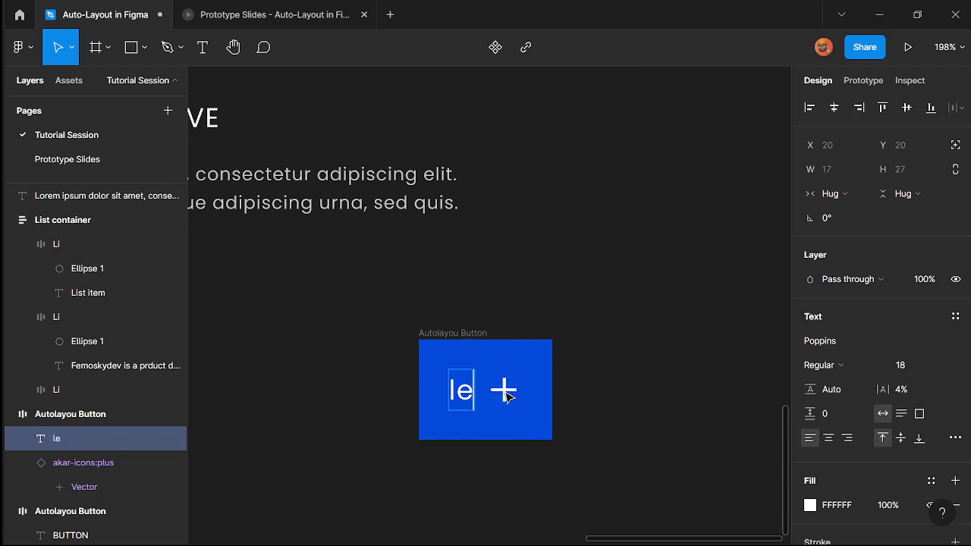
pyautogui.press('BackSpace')
pyautogui.press('BackSpace')
# - Replace the copied button's label with "Learn more" and deselect it
pyautogui.write('Lar')
pyautogui.press('BackSpace')
pyautogui.write('e')
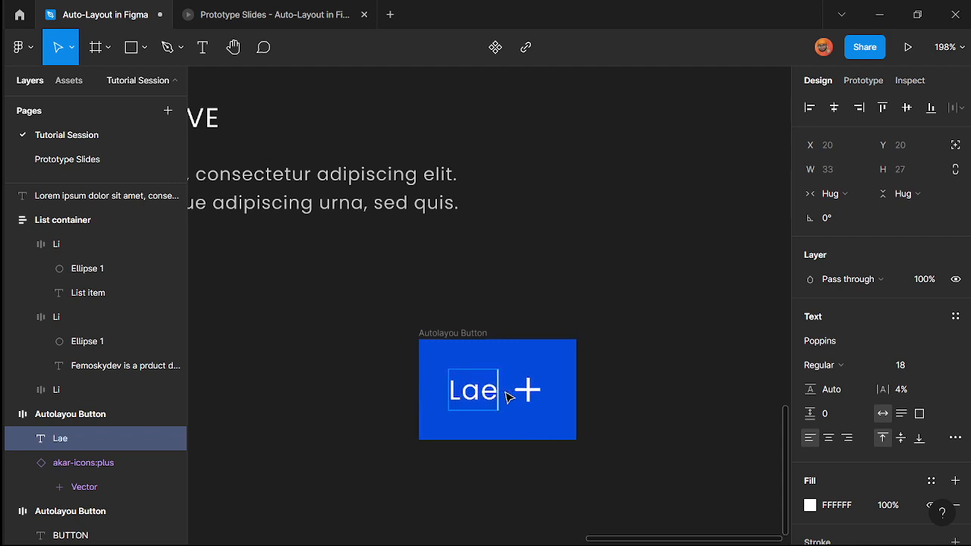
pyautogui.press('BackSpace')
pyautogui.press('BackSpace')
pyautogui.write('earn')
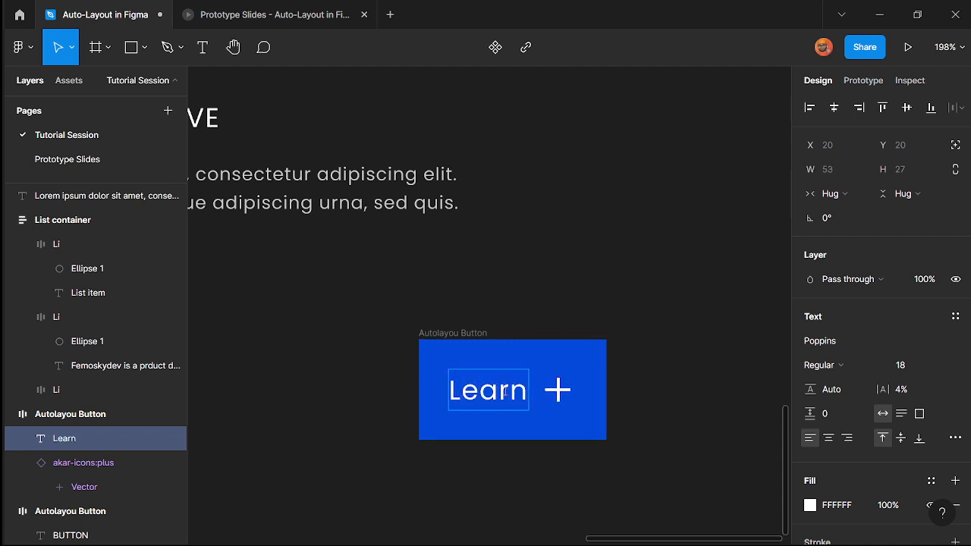
pyautogui.write(' more')
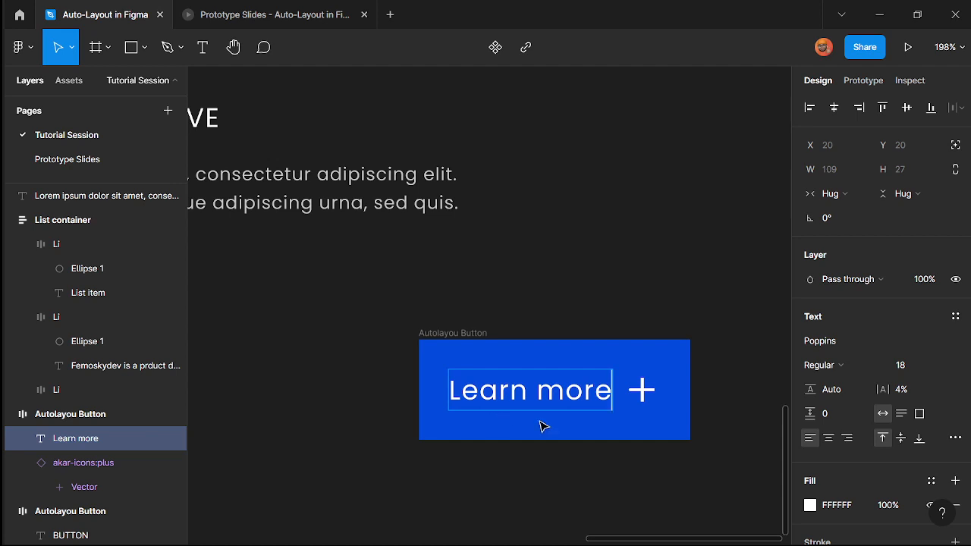
pyautogui.scroll(-10, 596, 440)
pyautogui.click(609, 468)
pyautogui.scroll(3, 609, 462)
pyautogui.click(612, 450)
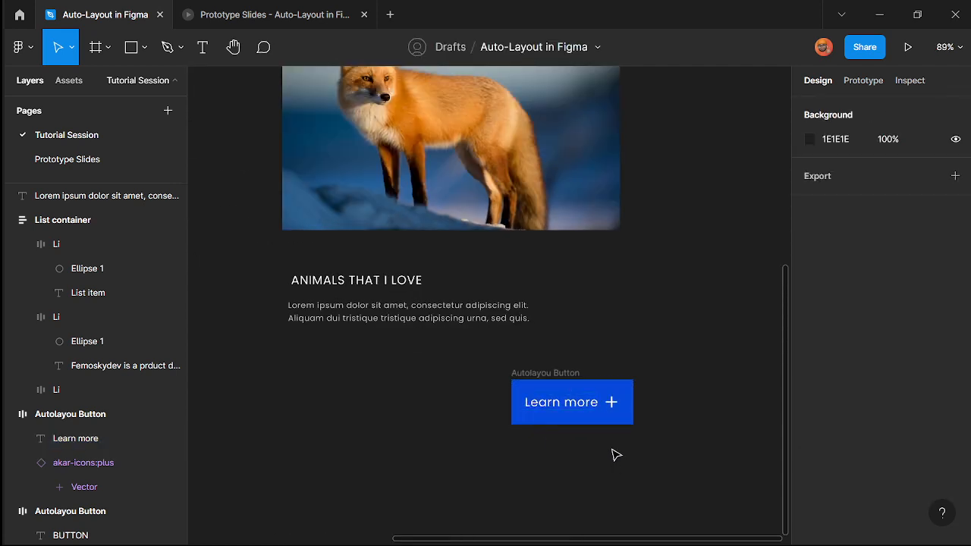
pyautogui.scroll(-3, 613, 452)
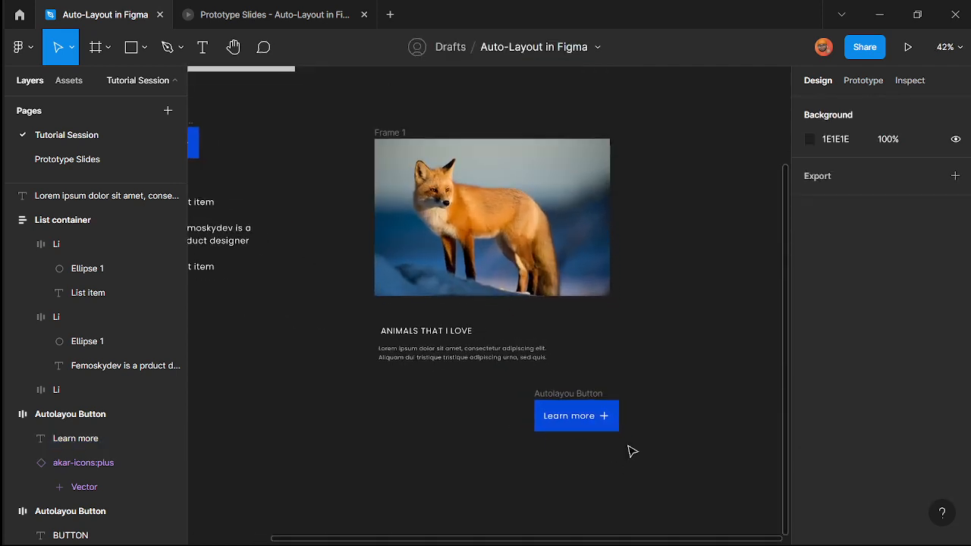
pyautogui.click(561, 429)
pyautogui.click(523, 416)
pyautogui.scroll(2, 451, 422)
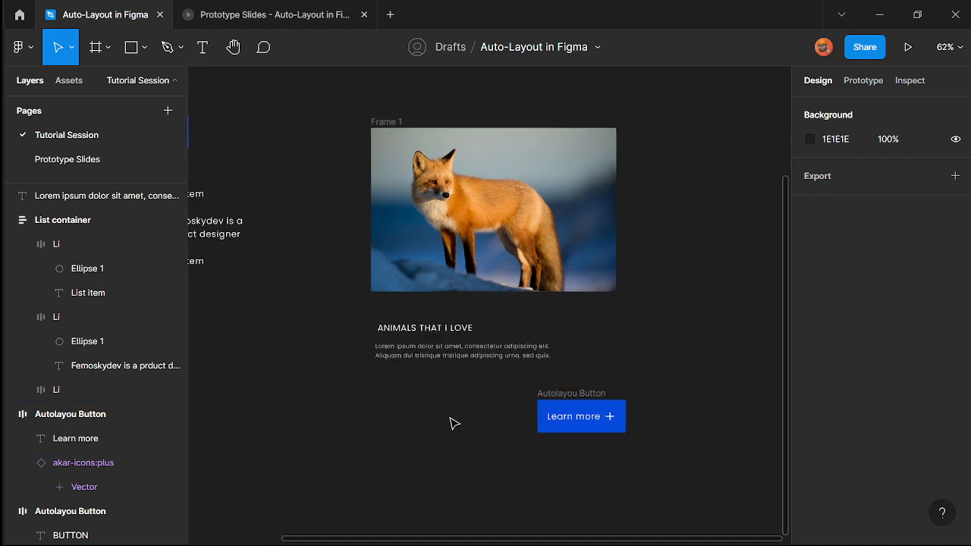
# - Duplicate the "ANIMALS THAT I LOVE" heading to about X 1570, Y 564, beside the "Learn more" button, undoing the accidental height change
pyautogui.click(408, 312)
pyautogui.moveTo(406, 330); pyautogui.dragTo(438, 420)
pyautogui.scroll(2, 402, 428)
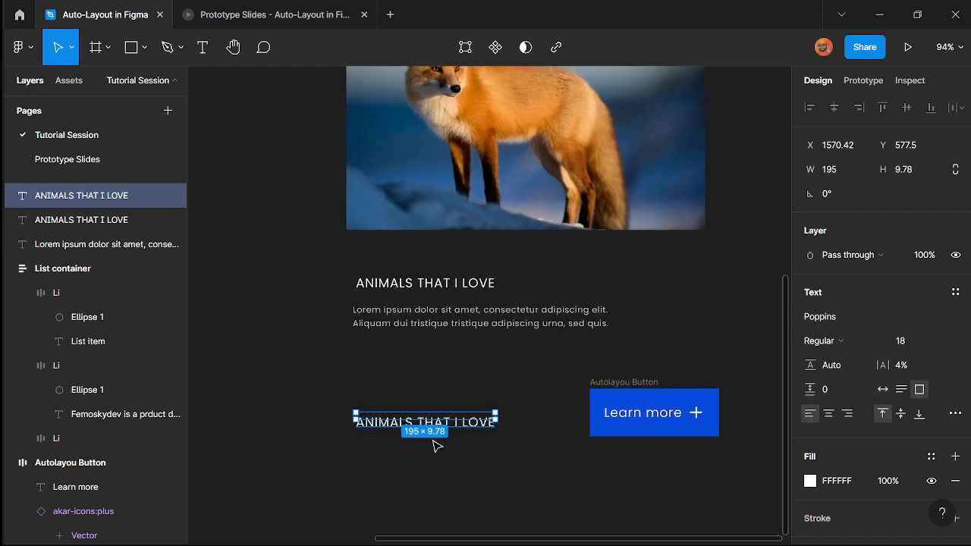
pyautogui.hotkey('ctrl', 'z')
pyautogui.scroll(5, 434, 419)
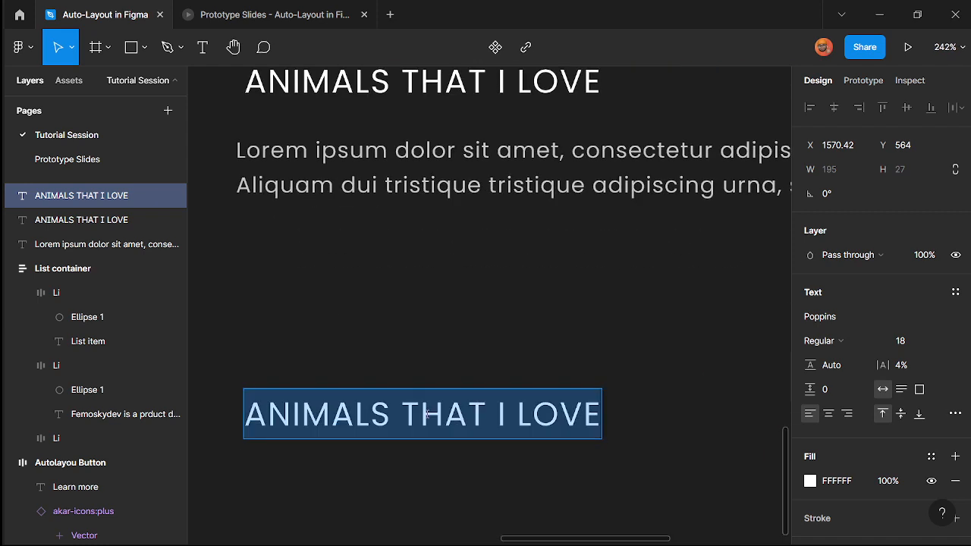
# - Replace the copied heading's text with "$50,000" and deselect it
pyautogui.write('$')
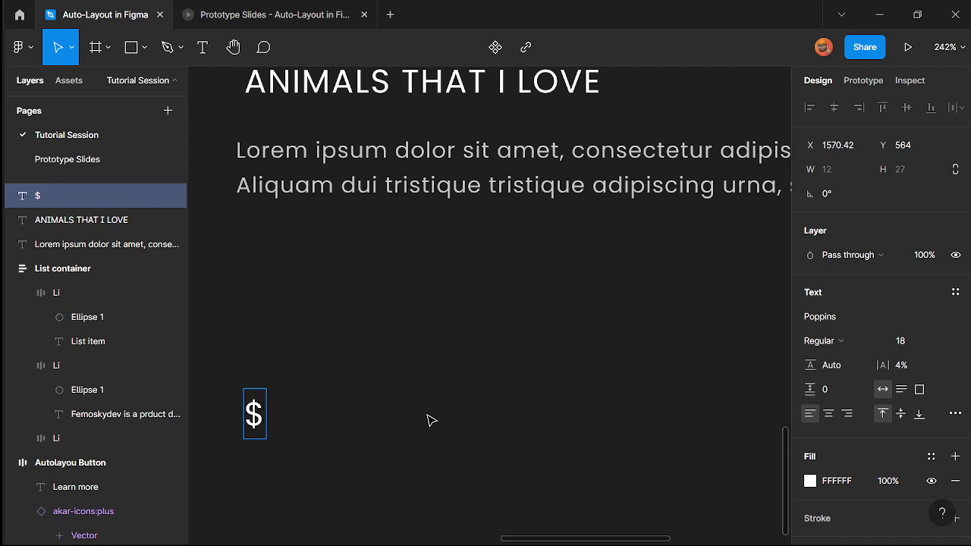
pyautogui.write('50')
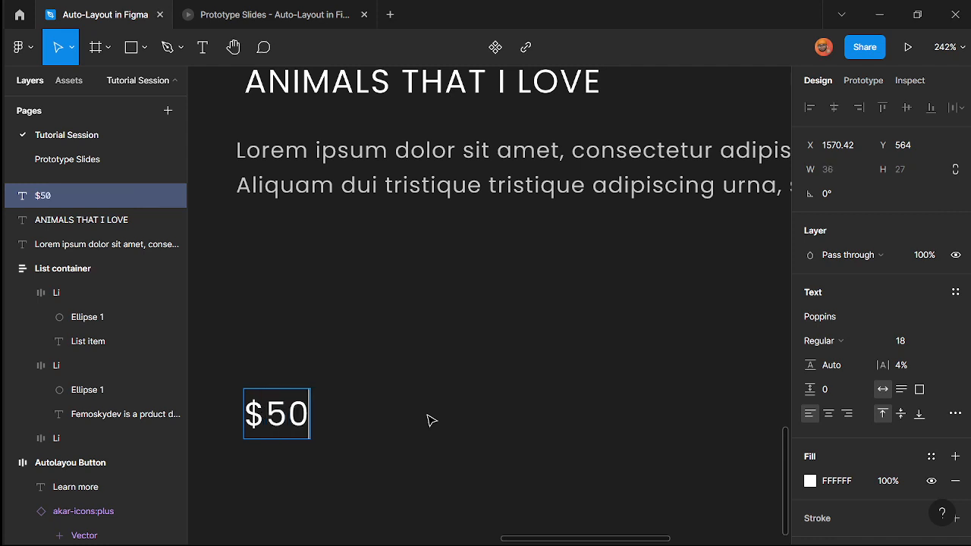
pyautogui.write(',000')
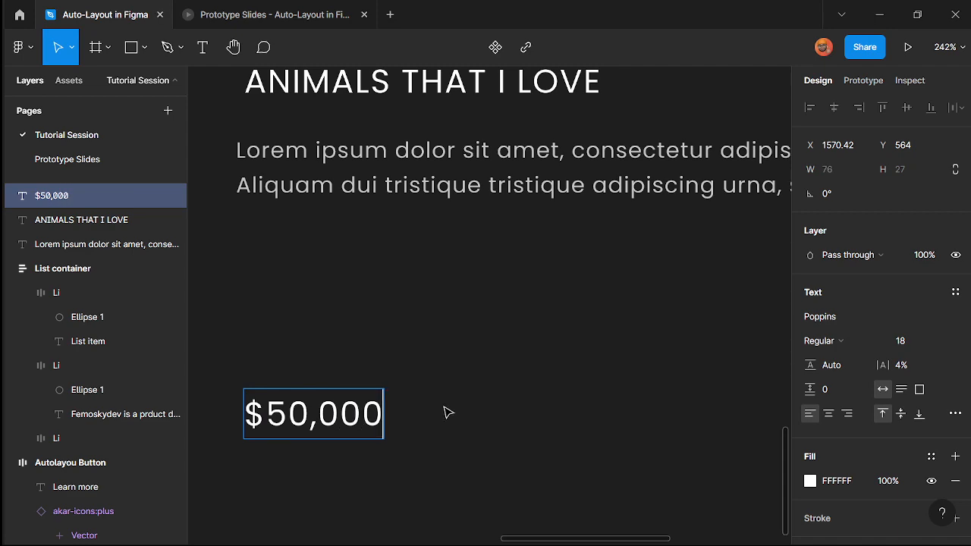
pyautogui.scroll(-3, 446, 411)
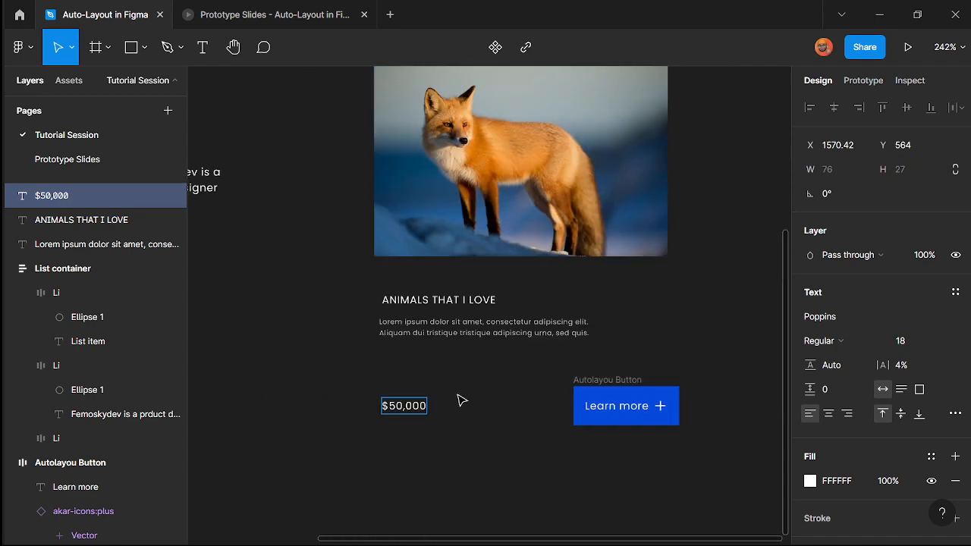
pyautogui.scroll(1, 450, 421)
pyautogui.click(426, 414)
pyautogui.scroll(2, 428, 417)
pyautogui.scroll(-2, 494, 417)
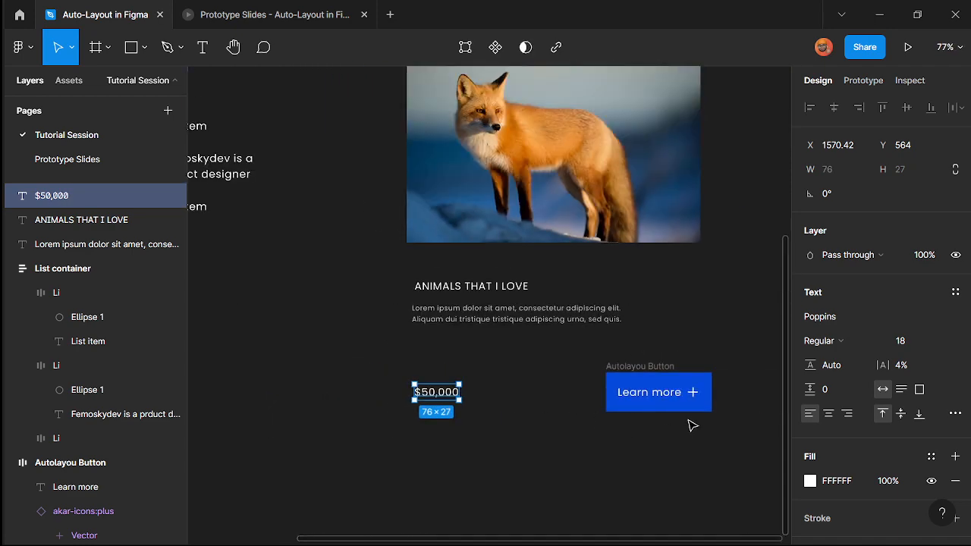
pyautogui.scroll(-2, 711, 407)
pyautogui.click(607, 460)
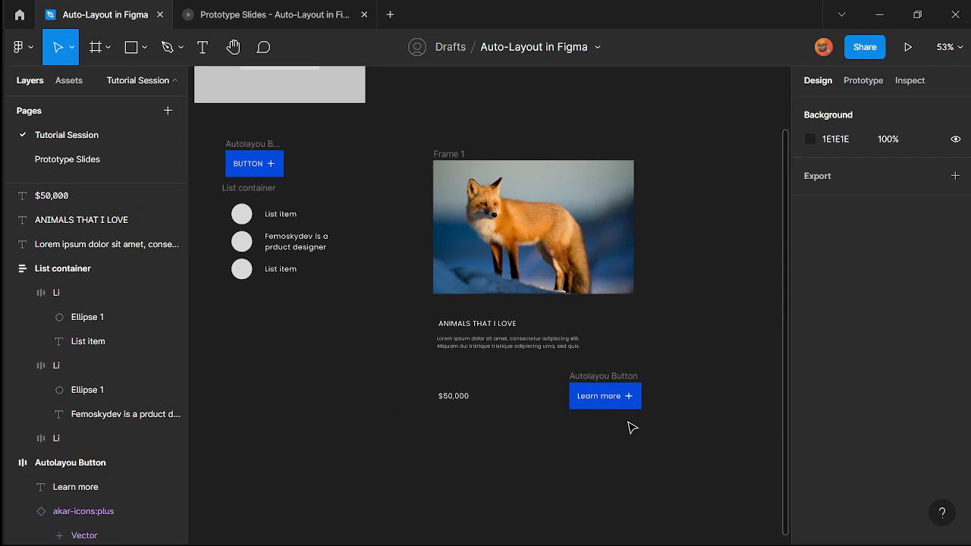
# - Wrap the "ANIMALS THAT I LOVE" heading and the Lorem ipsum description together in a vertical auto layout frame
pyautogui.hscroll(2, 638, 321)
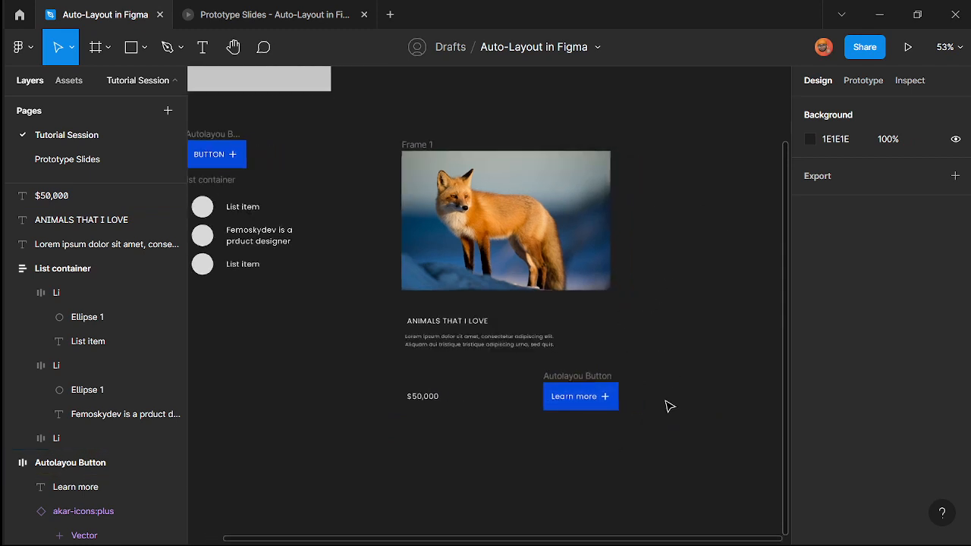
pyautogui.scroll(1, 653, 404)
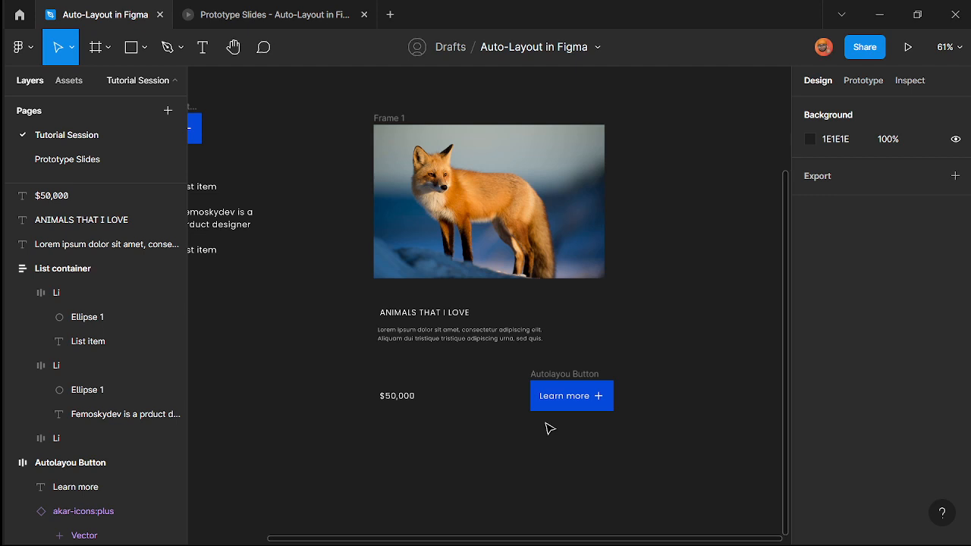
pyautogui.scroll(1, 584, 457)
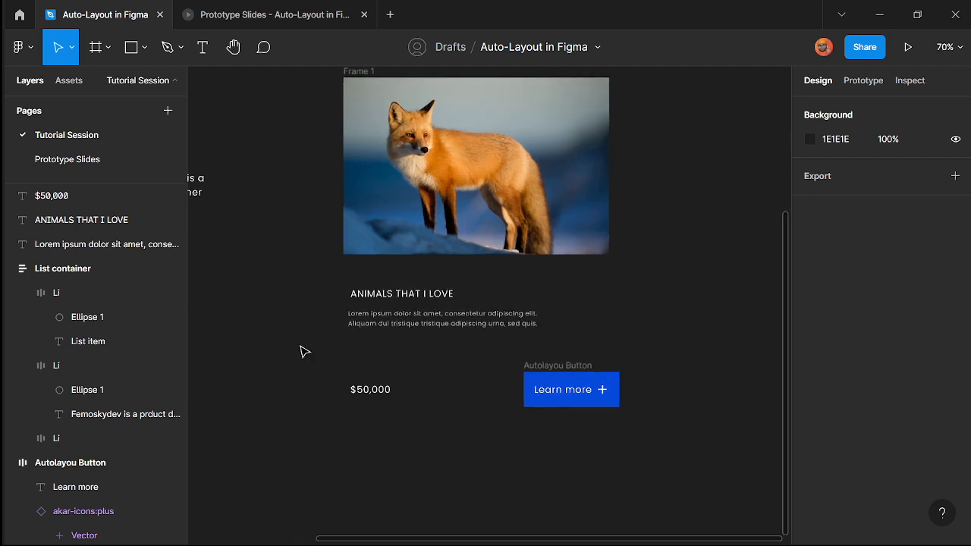
pyautogui.scroll(2, 405, 310)
pyautogui.click(430, 219)
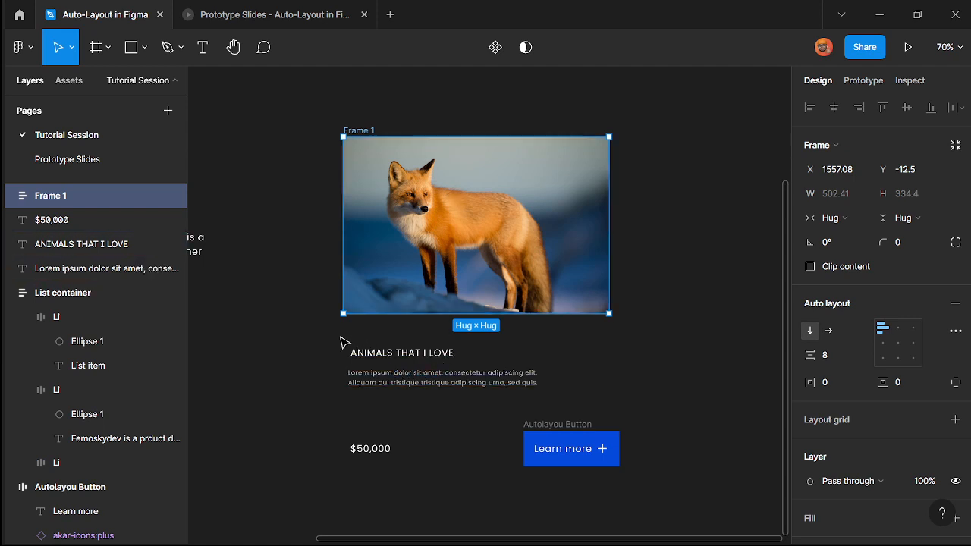
pyautogui.moveTo(327, 336); pyautogui.dragTo(565, 415)
pyautogui.scroll(5, 384, 380)
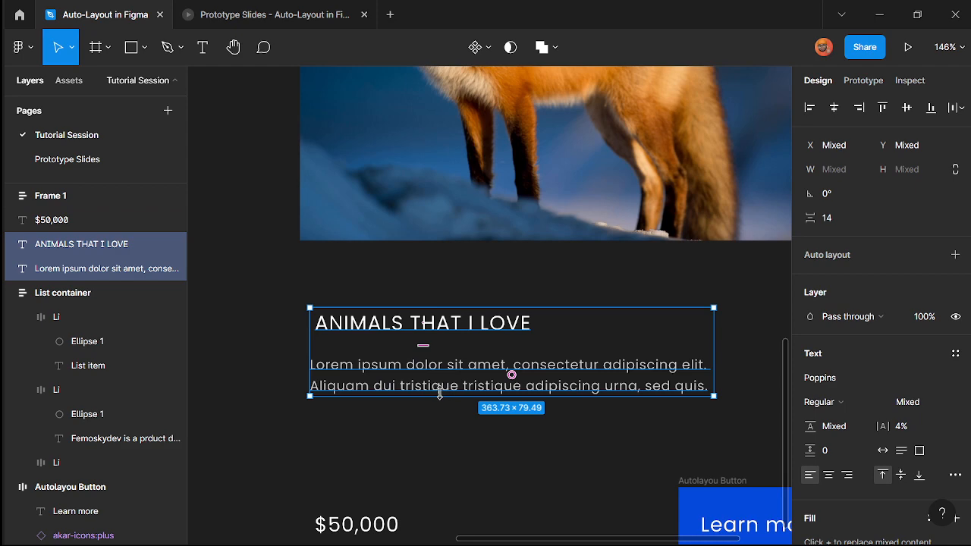
pyautogui.click(415, 390)
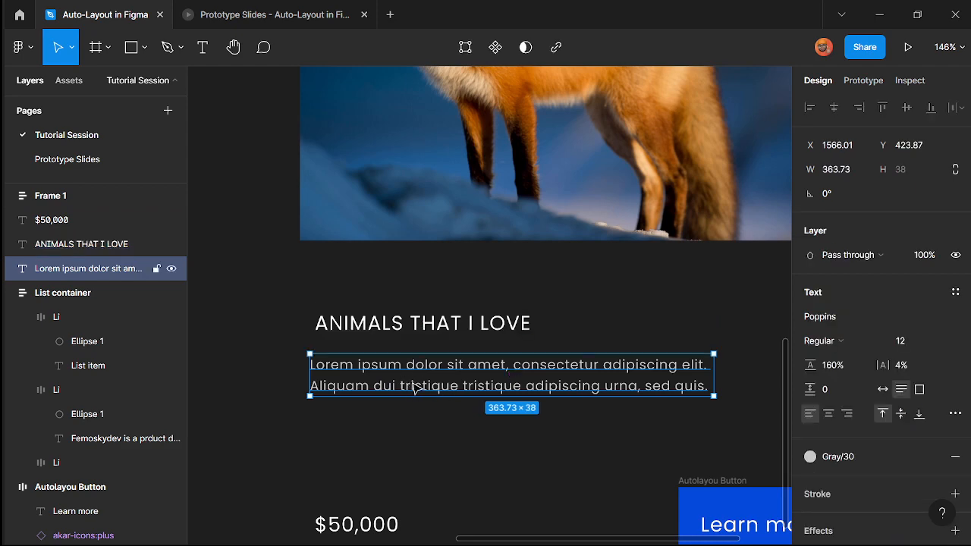
pyautogui.moveTo(244, 265); pyautogui.dragTo(544, 418)
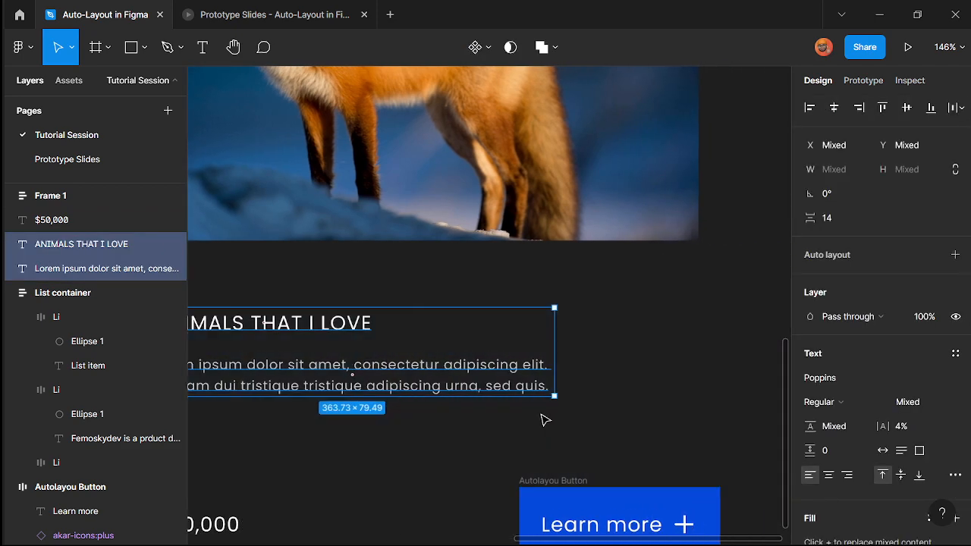
pyautogui.hotkey('shift', 'a')
pyautogui.scroll(-5, 544, 425)
pyautogui.scroll(5, 381, 397)
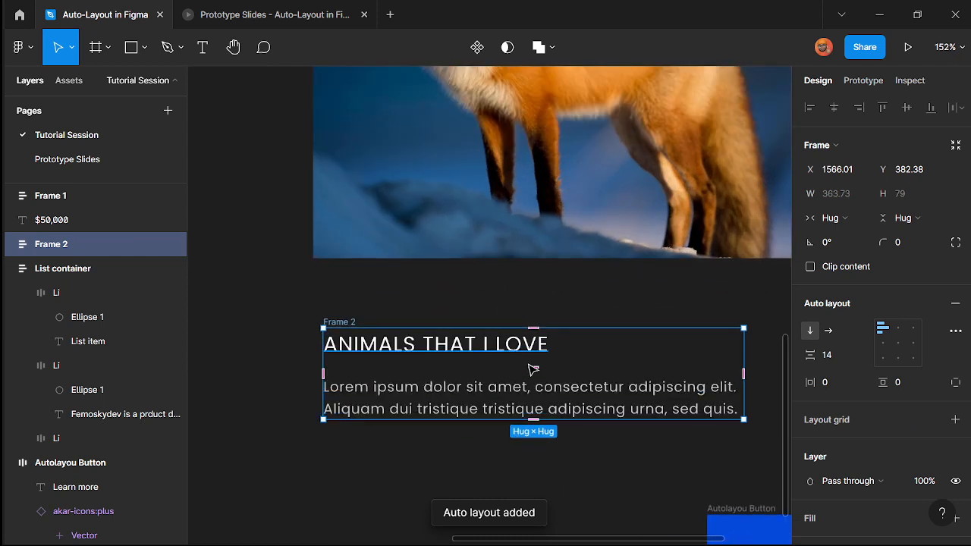
# - Set the spacing between the heading and the description in their auto layout frame to 16 and deselect the frame
pyautogui.click(838, 361)
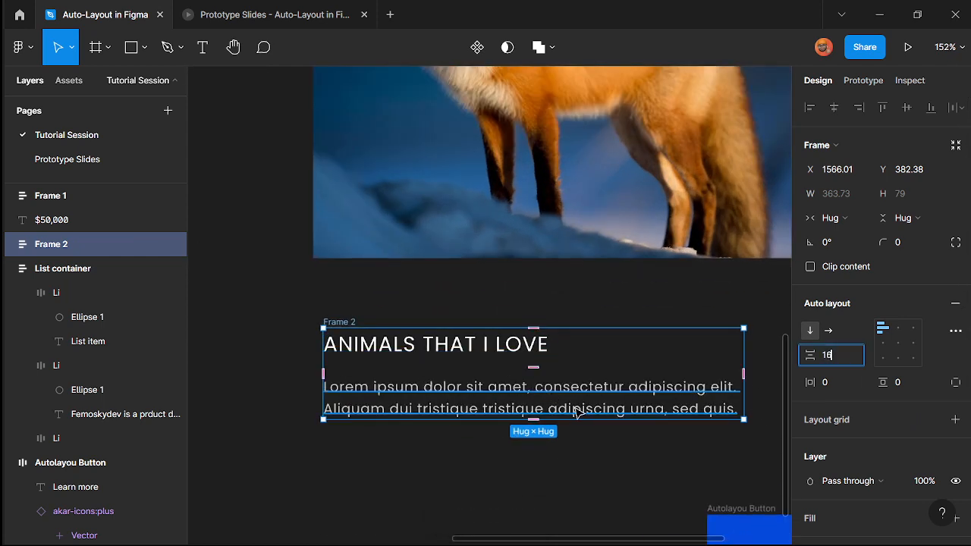
pyautogui.press('Return')
pyautogui.scroll(-4, 305, 367)
pyautogui.scroll(1, 360, 427)
pyautogui.click(384, 422)
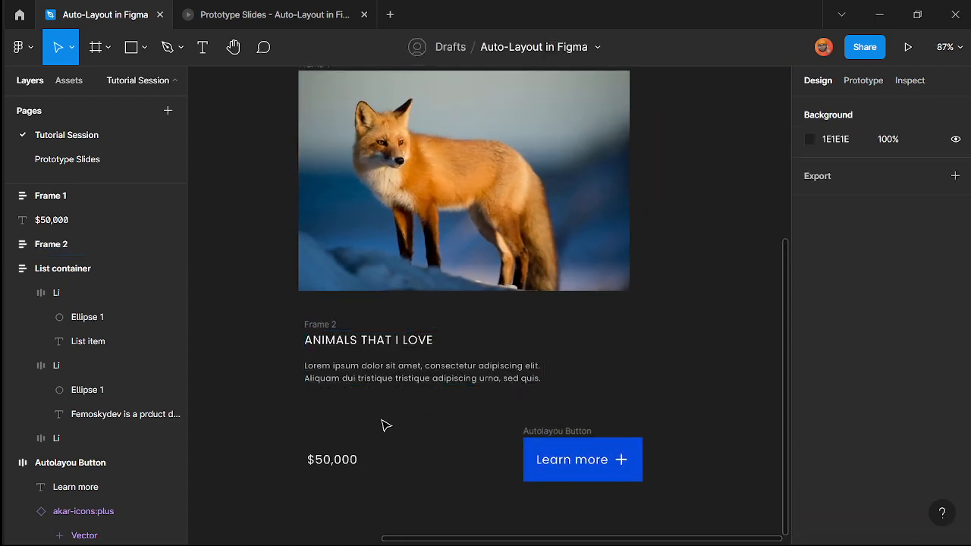
# - Replace the card's description with 5 sentences generated by the Lorem ipsum plugin and deselect it
pyautogui.click(464, 381)
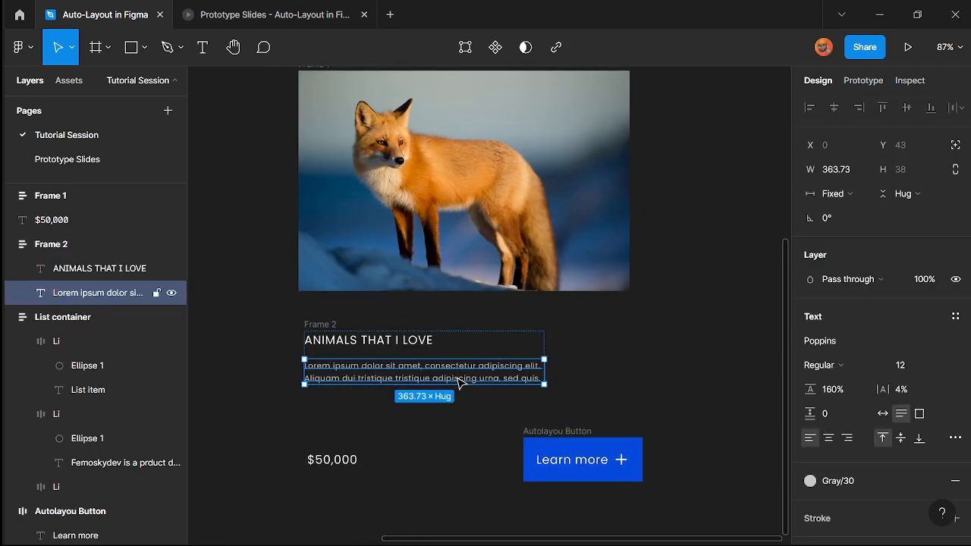
pyautogui.scroll(5, 459, 380)
pyautogui.rightClick(453, 375)
pyautogui.moveTo(535, 425)
pyautogui.scroll(-3, 640, 421)
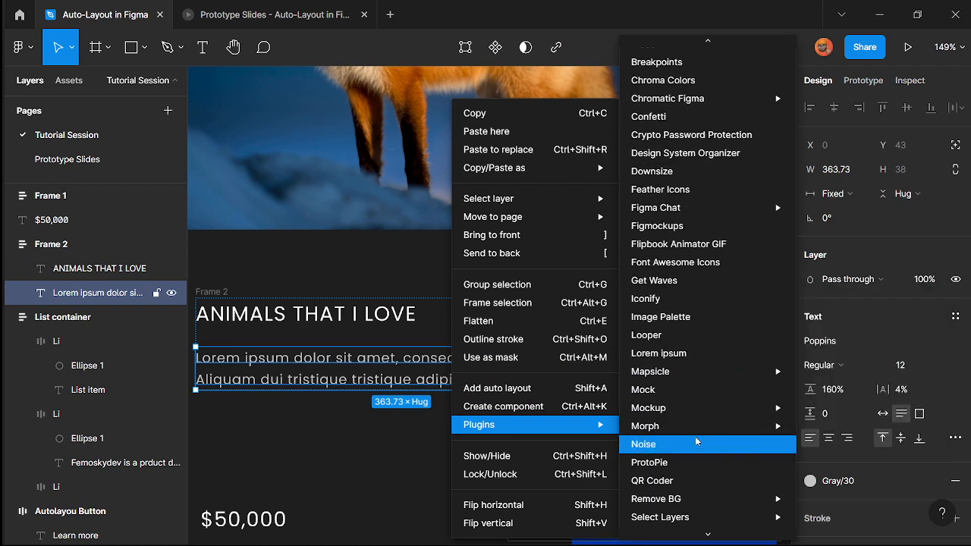
pyautogui.click(694, 353)
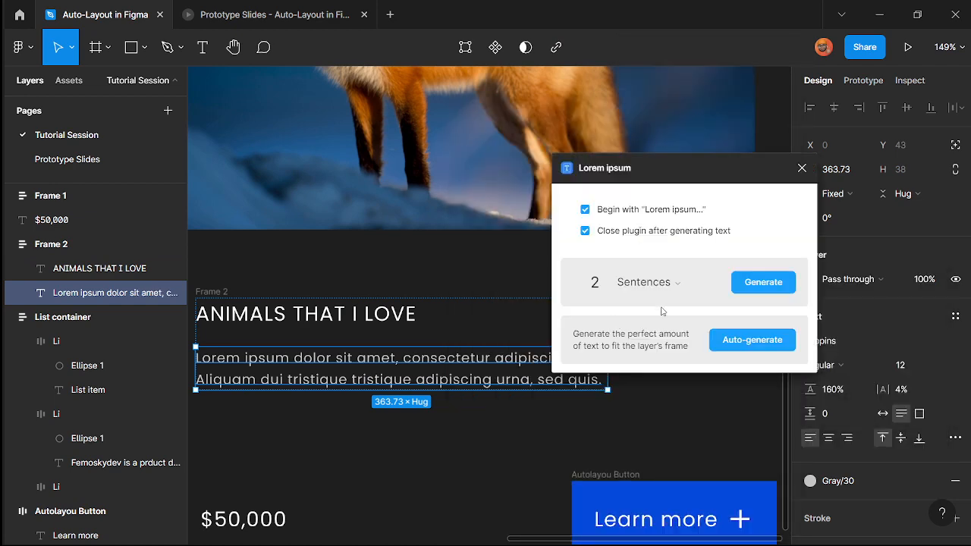
pyautogui.click(599, 282)
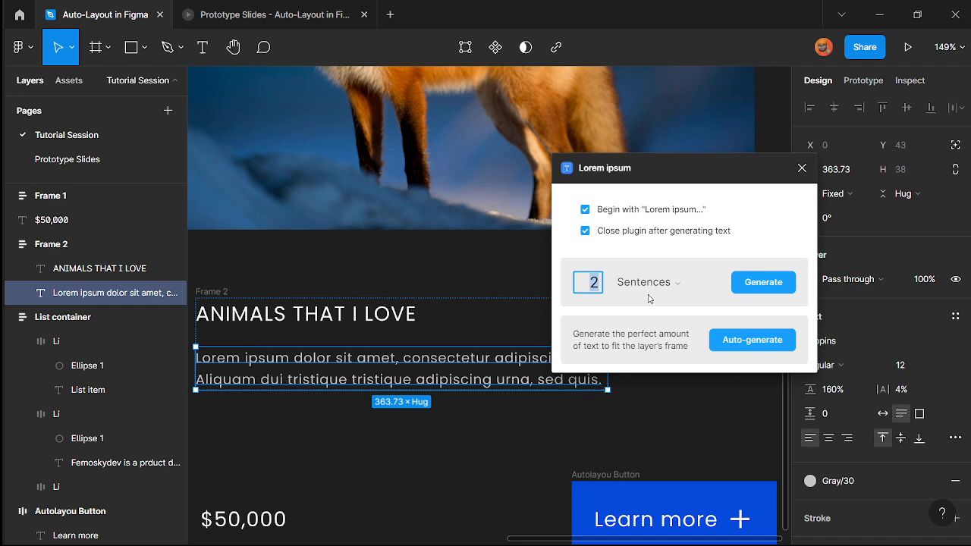
pyautogui.write('5')
pyautogui.click(751, 289)
pyautogui.scroll(-5, 551, 292)
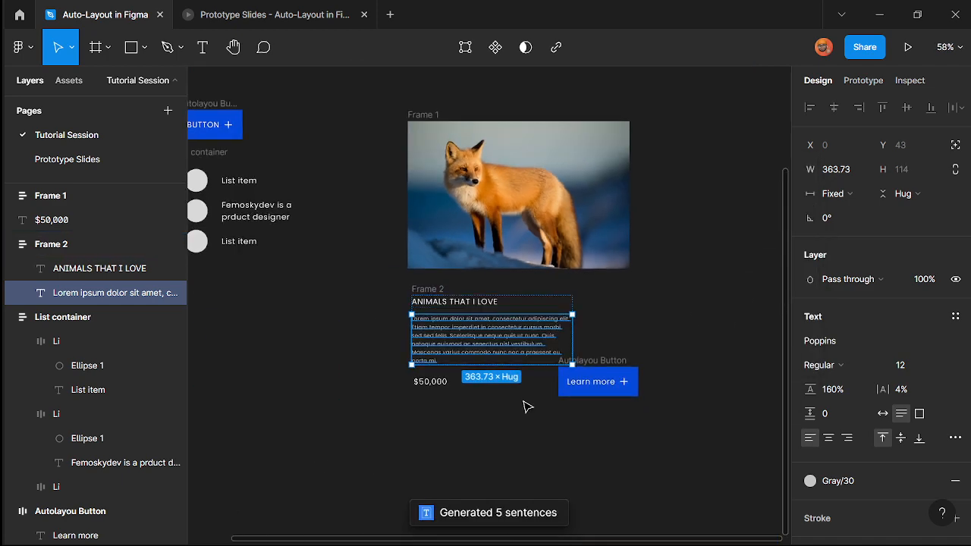
pyautogui.click(527, 407)
pyautogui.scroll(4, 523, 406)
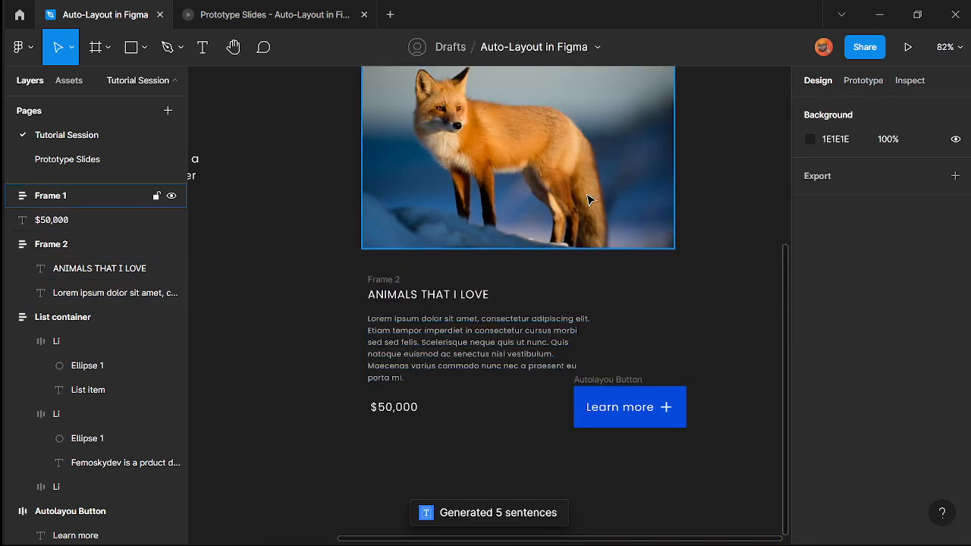
# - Scale the fox photo's frame down to about 293 × 195 and move it just above the heading, at about X 1570, Y 114
pyautogui.click(590, 200)
pyautogui.scroll(2, 590, 200)
pyautogui.press('k')
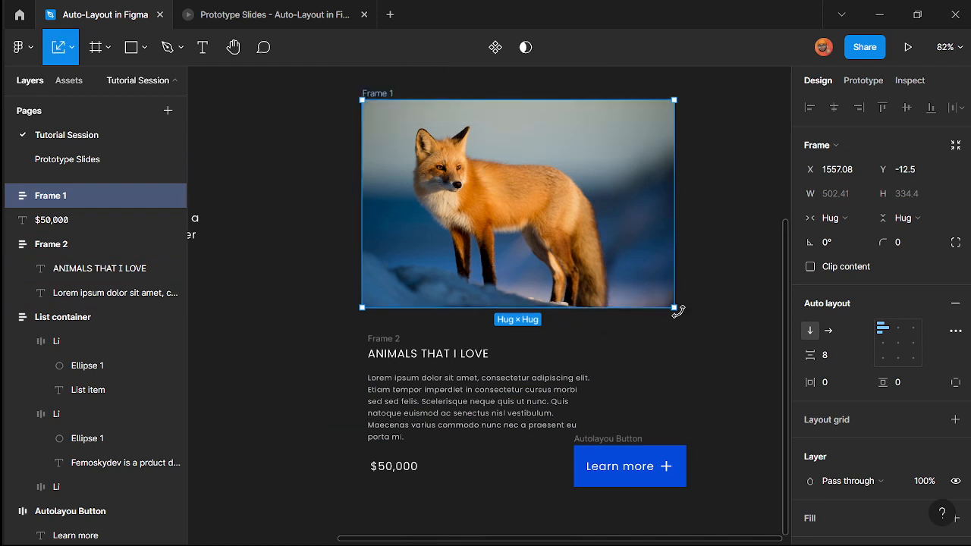
pyautogui.moveTo(674, 308); pyautogui.dragTo(542, 225)
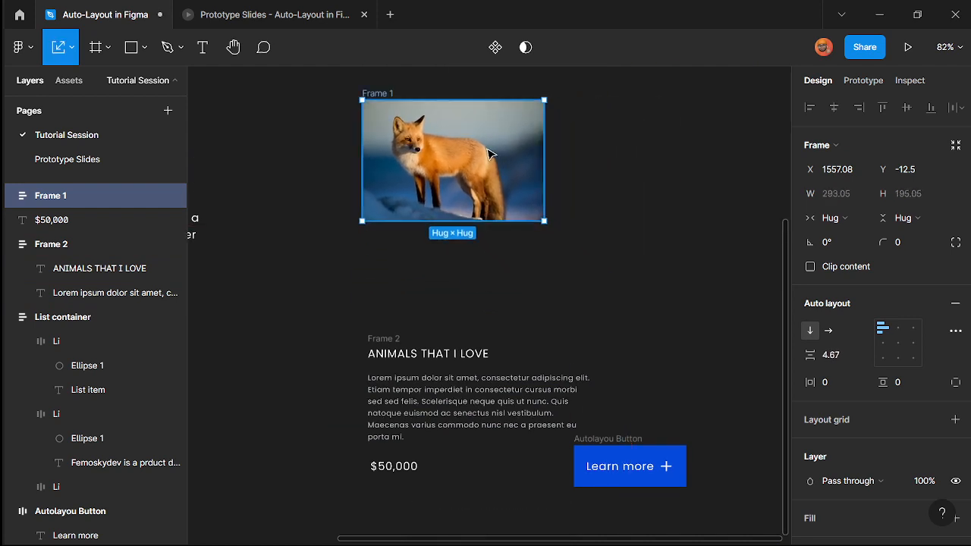
pyautogui.moveTo(489, 151); pyautogui.dragTo(497, 231)
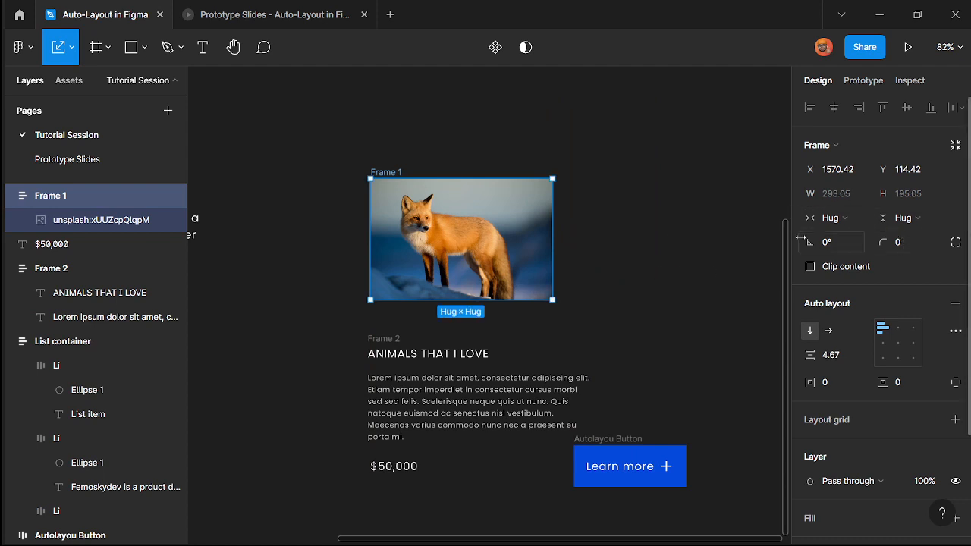
# - Set the fox photo frame's fixed size to 320 wide and 200 high
pyautogui.hotkey('ctrl', 'Right')
pyautogui.hotkey('ctrl', 'Right')
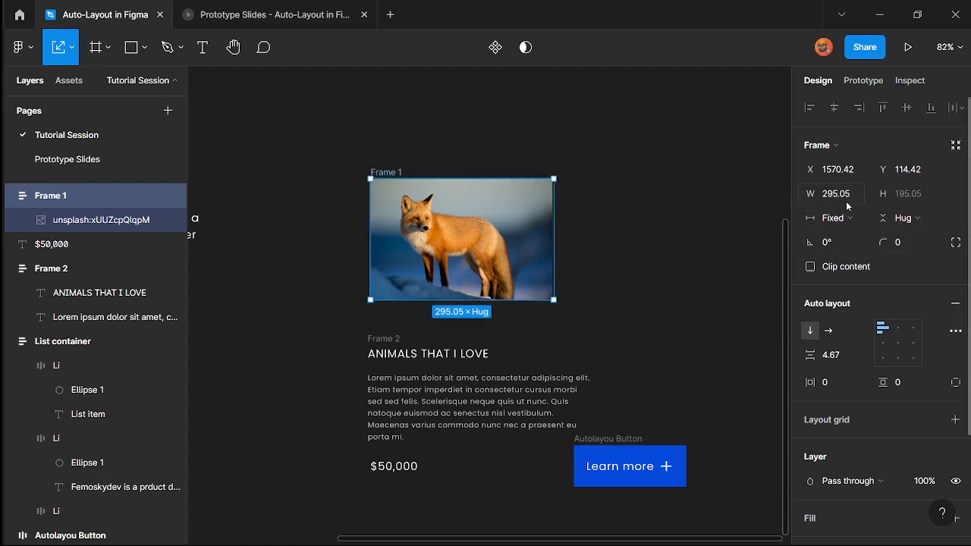
pyautogui.click(847, 199)
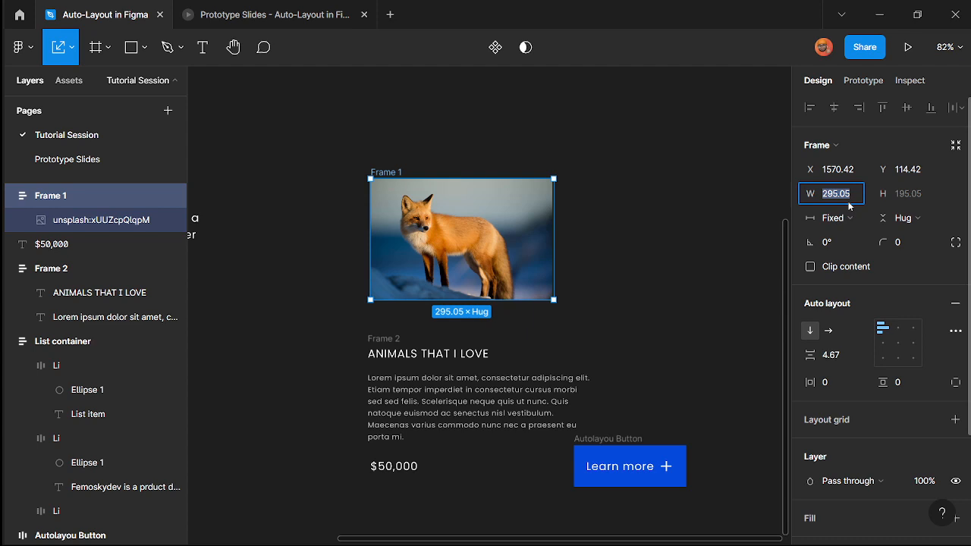
pyautogui.write('320')
pyautogui.press('Return')
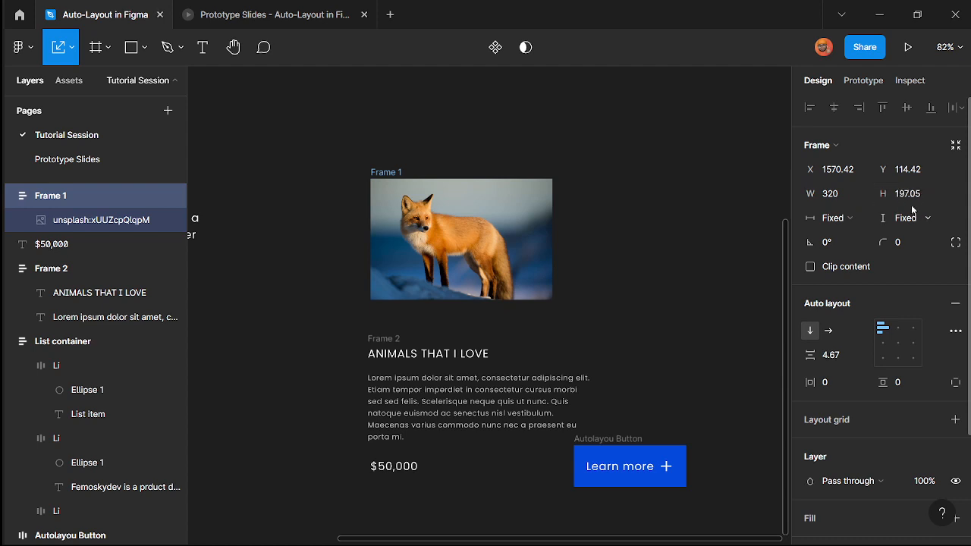
pyautogui.click(920, 199)
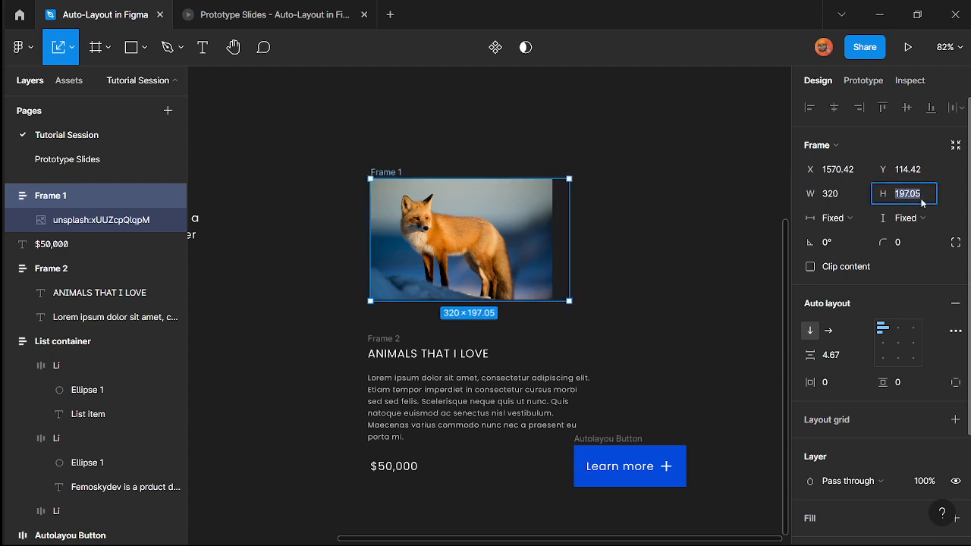
pyautogui.write('200')
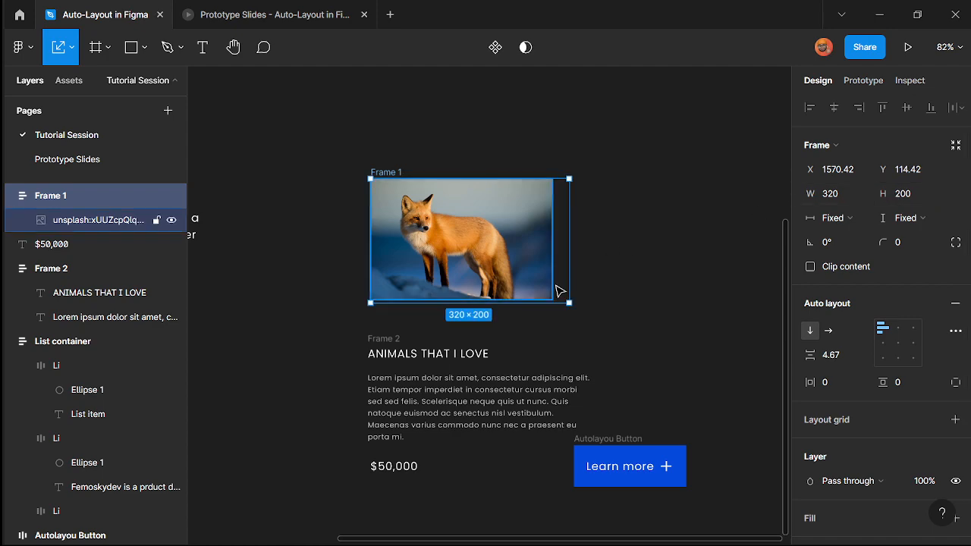
pyautogui.scroll(5, 539, 287)
pyautogui.click(533, 287)
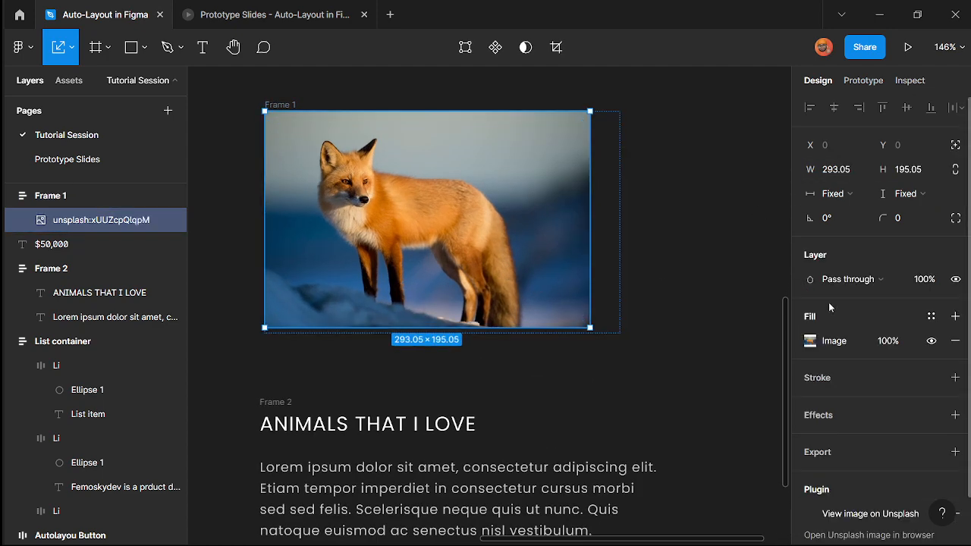
pyautogui.scroll(-5, 561, 258)
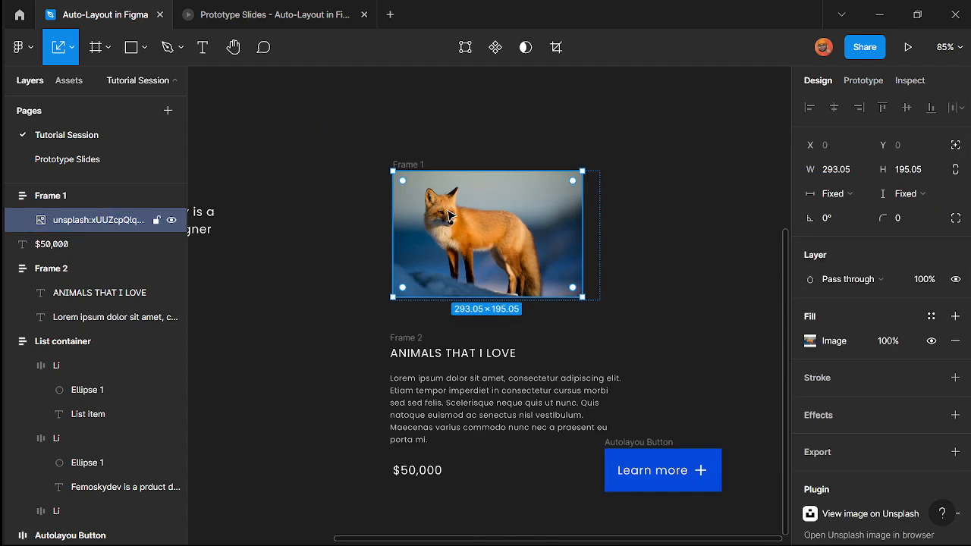
pyautogui.scroll(3, 486, 288)
pyautogui.scroll(-3, 506, 315)
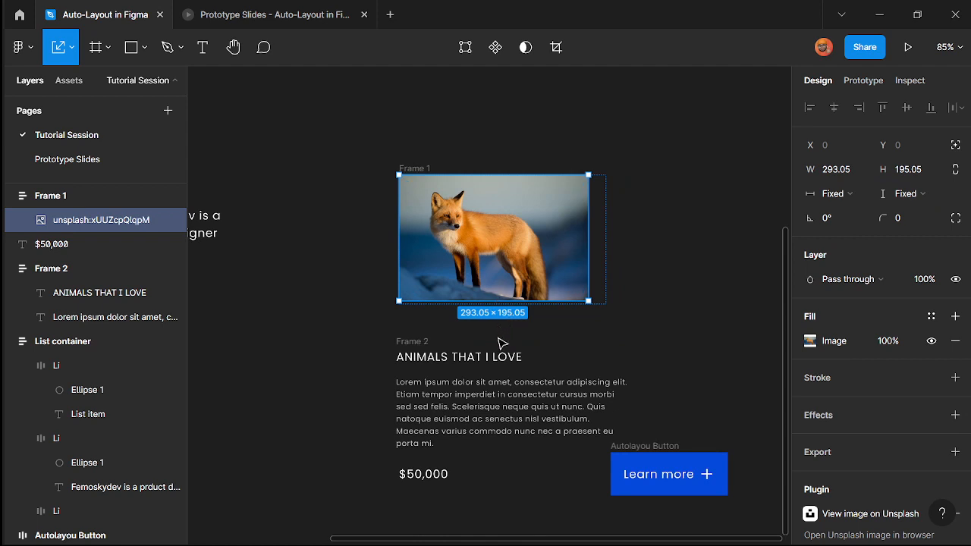
pyautogui.click(535, 332)
# - Rename the fox photo's frame as "image container" and deselect it
pyautogui.click(410, 168)
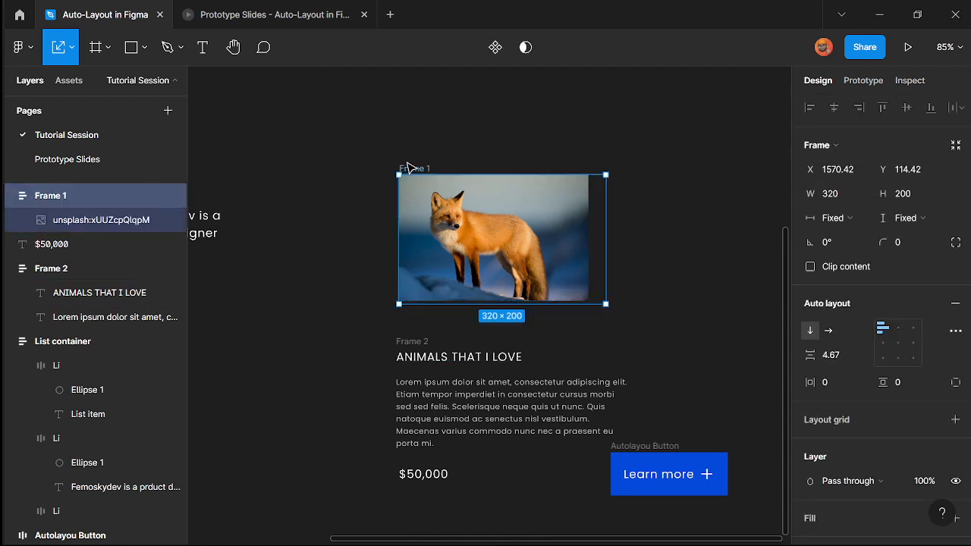
pyautogui.doubleClick(408, 167)
pyautogui.write('mage container')
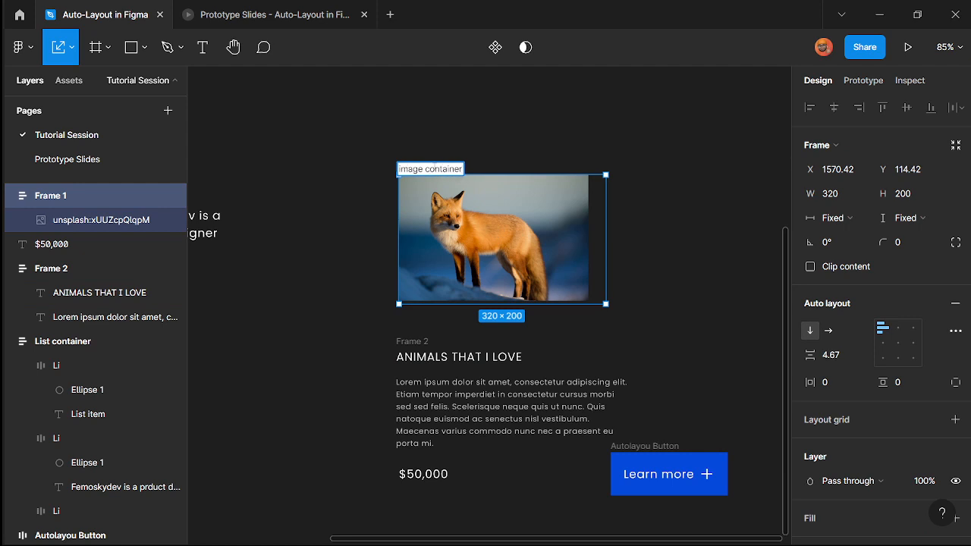
pyautogui.click(643, 199)
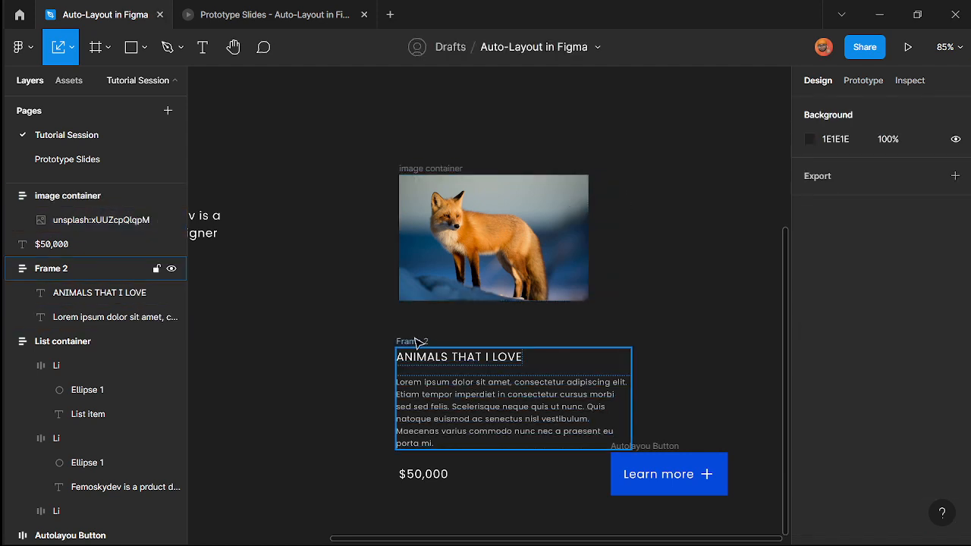
# - Move the heading and description frame closer below the photo, to X 1570.42, Y 350.71, and select the $50,000 price
pyautogui.moveTo(415, 342); pyautogui.dragTo(421, 323)
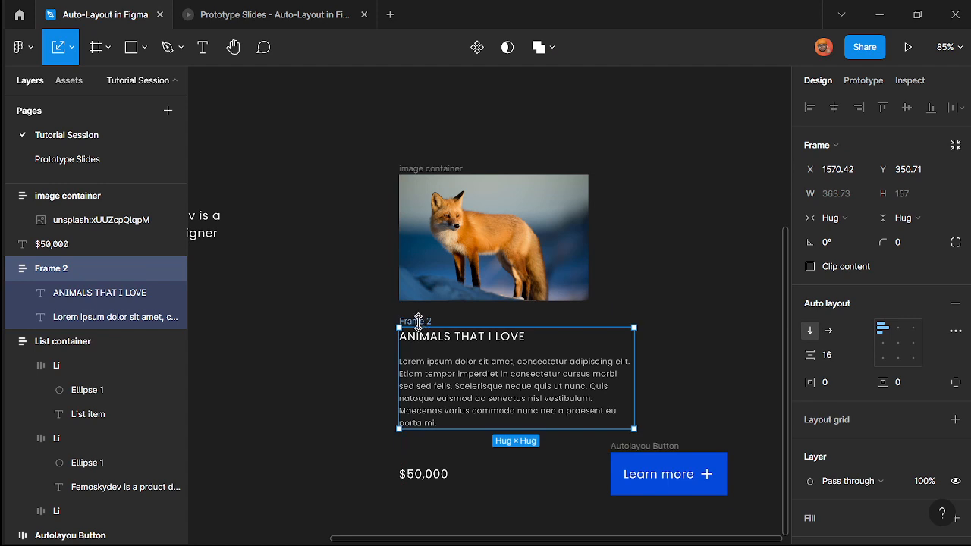
pyautogui.scroll(-2, 422, 325)
pyautogui.click(435, 454)
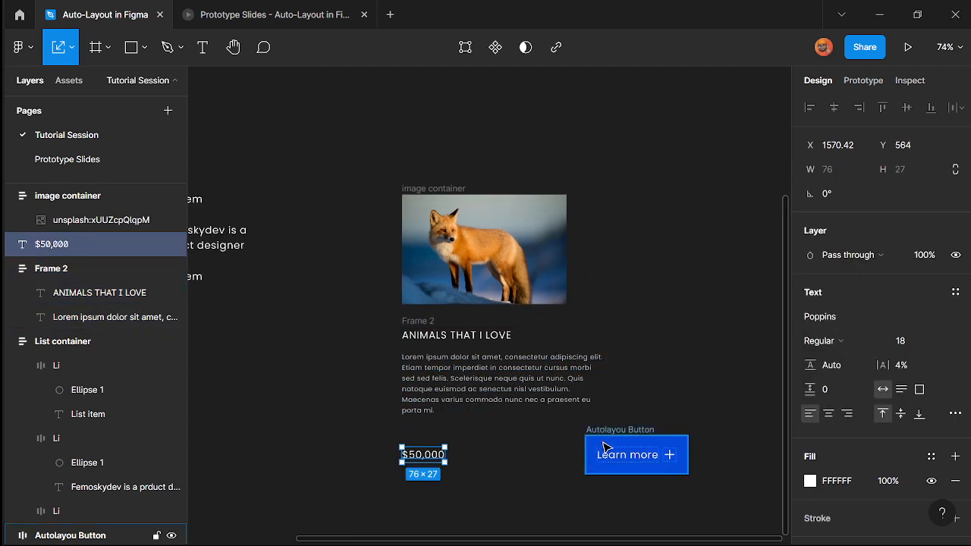
# - Set the font size of the button's "Learn more" text to 16
pyautogui.scroll(5, 705, 473)
pyautogui.doubleClick(571, 449)
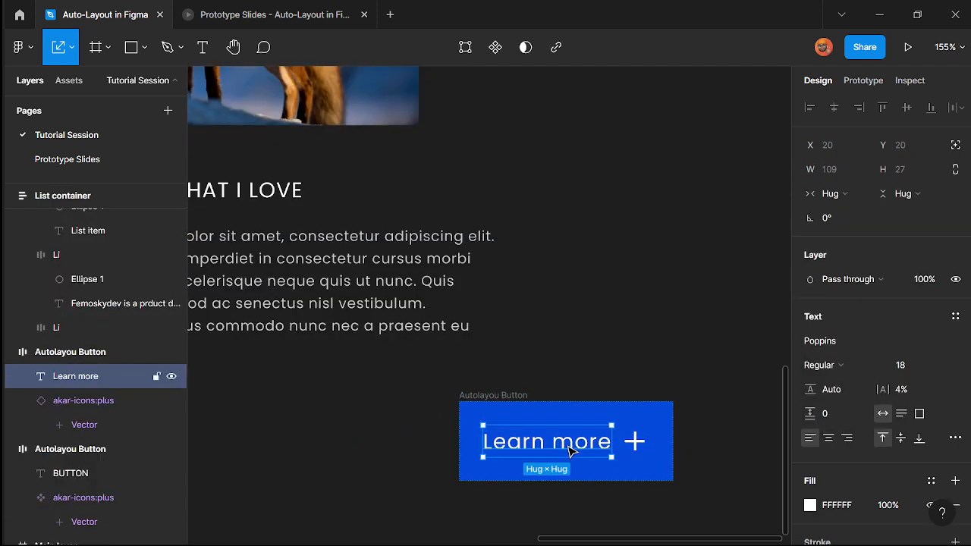
pyautogui.click(909, 368)
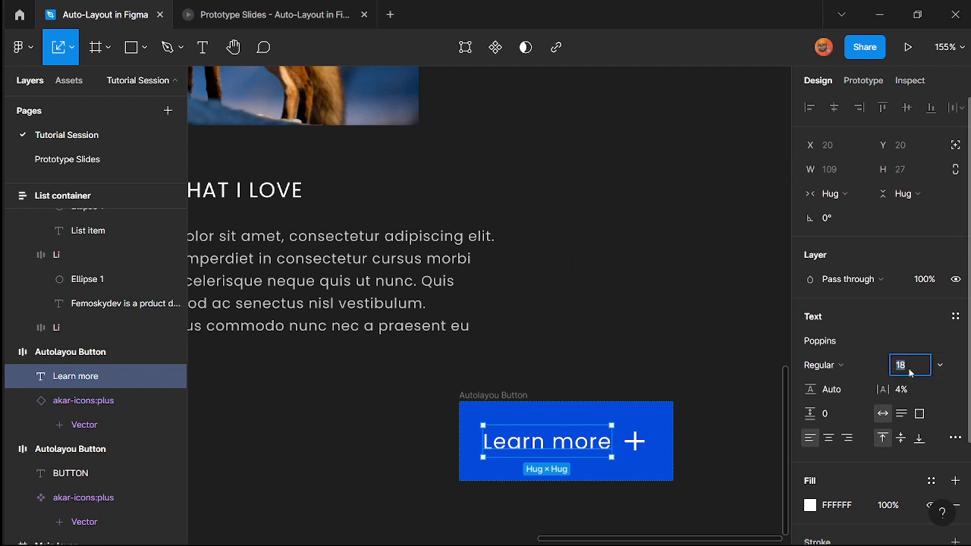
pyautogui.write('16')
pyautogui.press('Return')
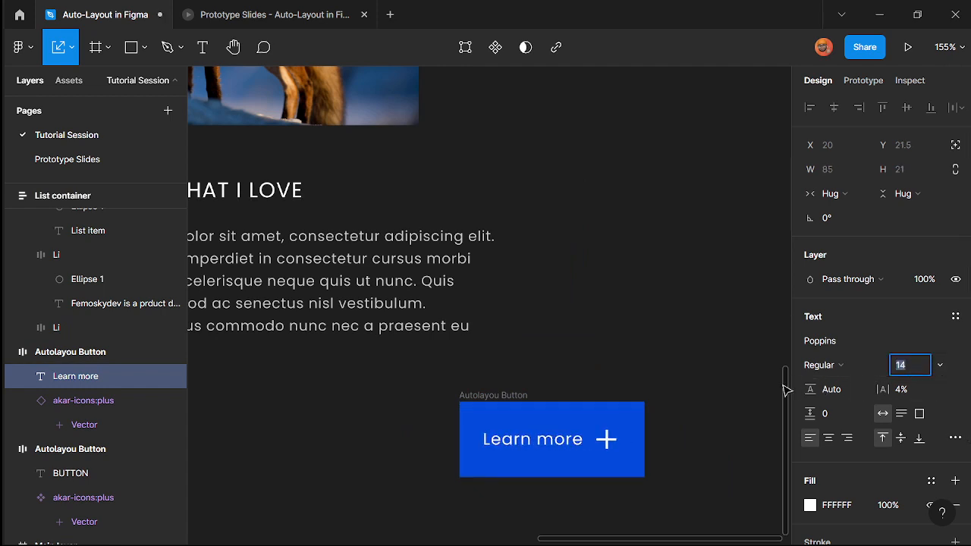
# - Set the "Learn more" button's vertical padding to 12 and its horizontal padding to 18
pyautogui.click(511, 396)
pyautogui.click(915, 383)
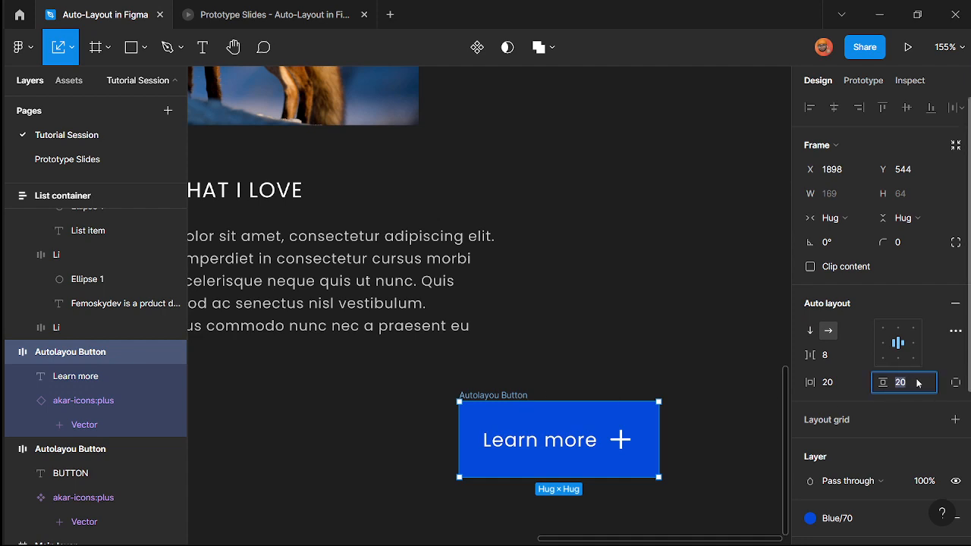
pyautogui.write('12')
pyautogui.press('Return')
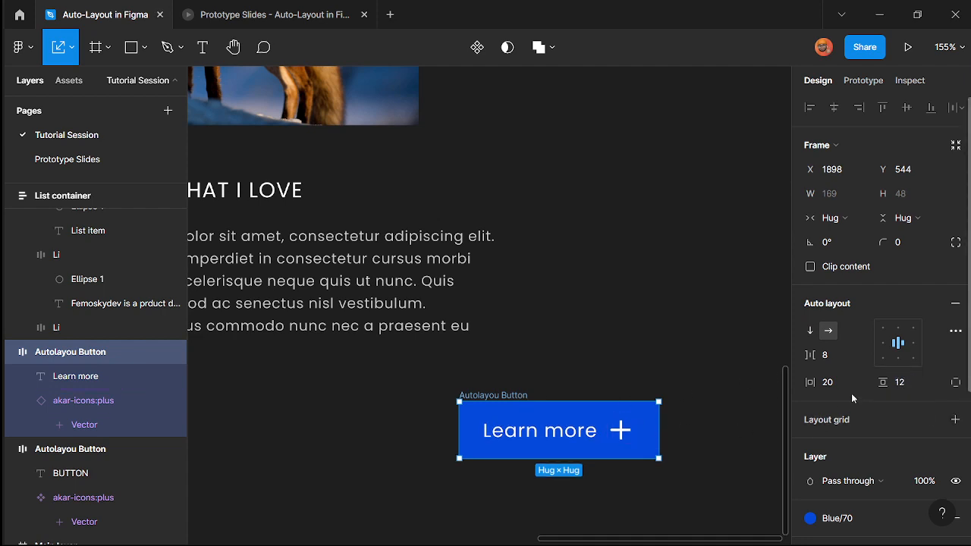
pyautogui.write('18')
pyautogui.press('Return')
pyautogui.scroll(-5, 531, 470)
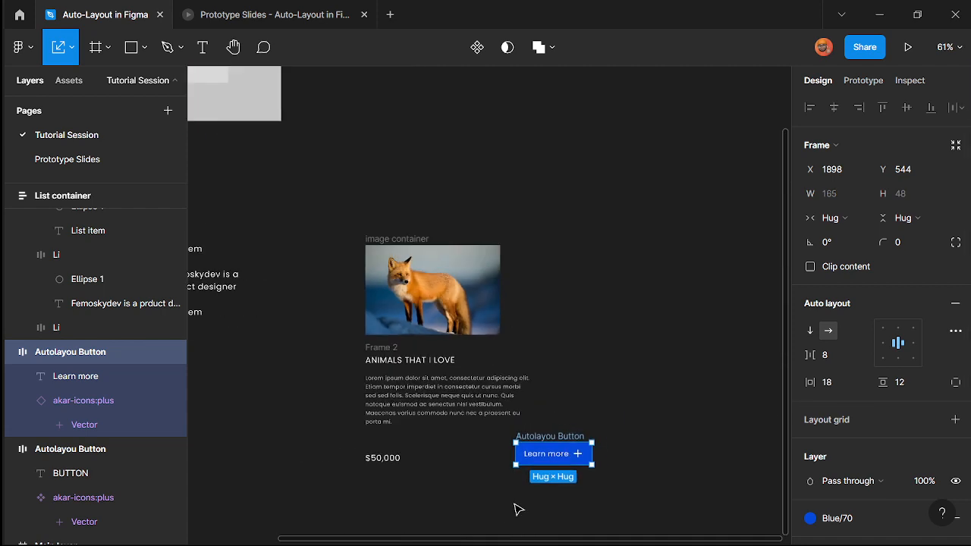
# - Move the "Learn more" button closer to the $50,000 price, to X 1758, Y 553.5
pyautogui.scroll(3, 458, 514)
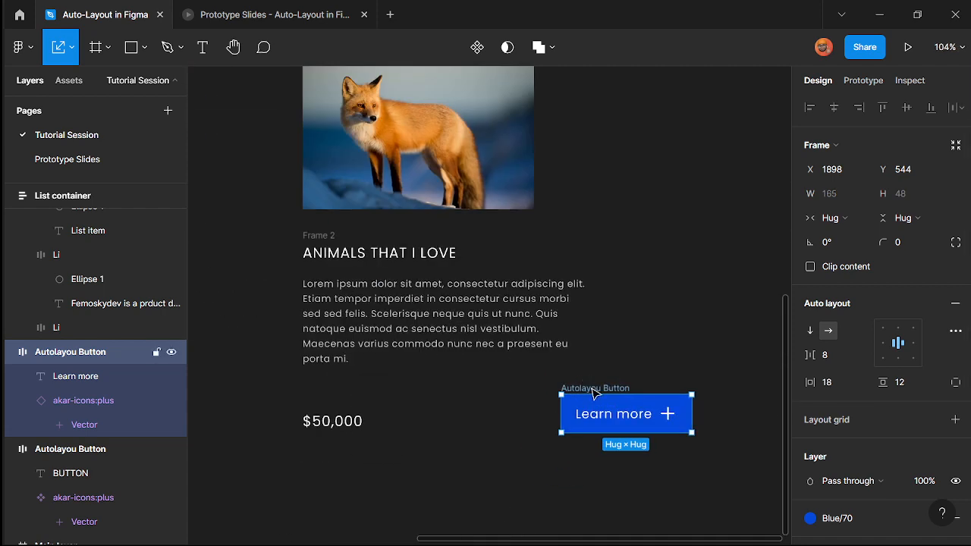
pyautogui.moveTo(591, 396); pyautogui.dragTo(482, 400)
pyautogui.scroll(-3, 519, 455)
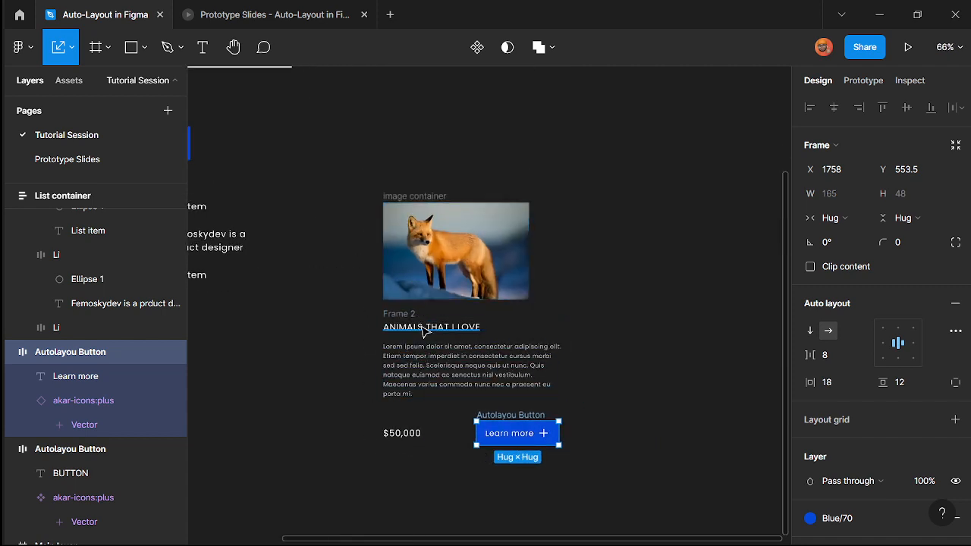
# - Wrap the $50,000 price and the "Learn more" button together in a horizontal auto layout frame and deselect it
pyautogui.moveTo(364, 406); pyautogui.dragTo(614, 491)
pyautogui.scroll(2, 570, 463)
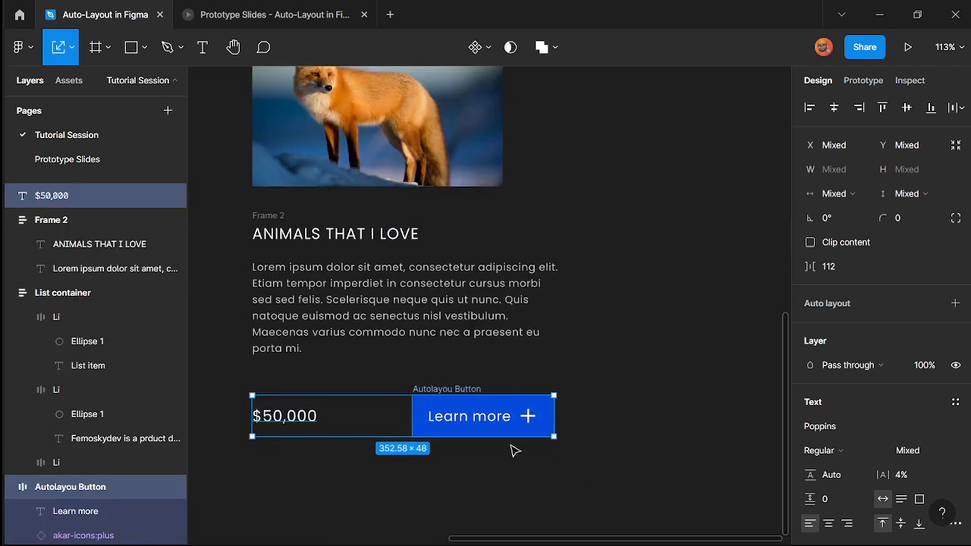
pyautogui.hotkey('shift', 'a')
pyautogui.scroll(-5, 554, 455)
pyautogui.press('Escape')
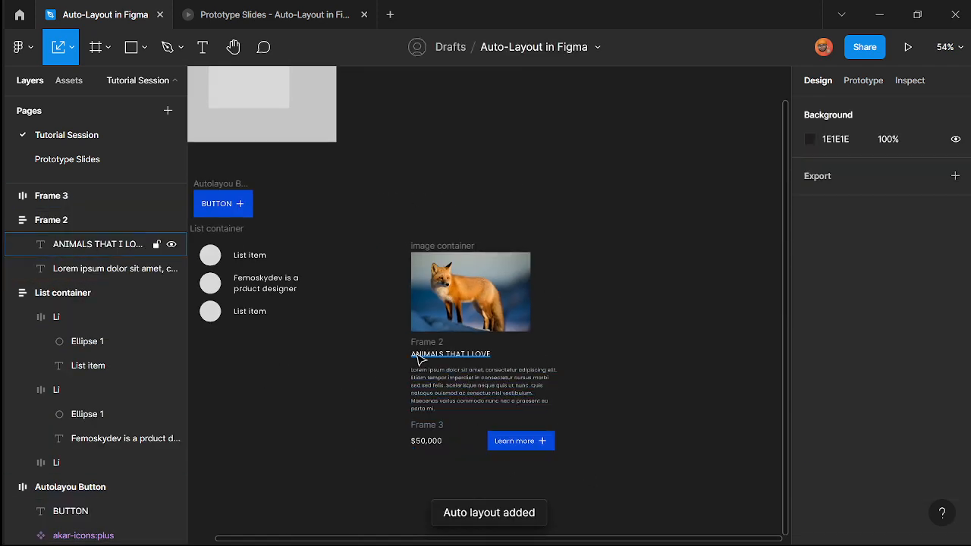
# - Wrap the heading and description frame and the price and button row together in a vertical auto layout frame
pyautogui.moveTo(390, 342); pyautogui.dragTo(596, 486)
pyautogui.hotkey('shift', 'a')
pyautogui.scroll(1, 544, 463)
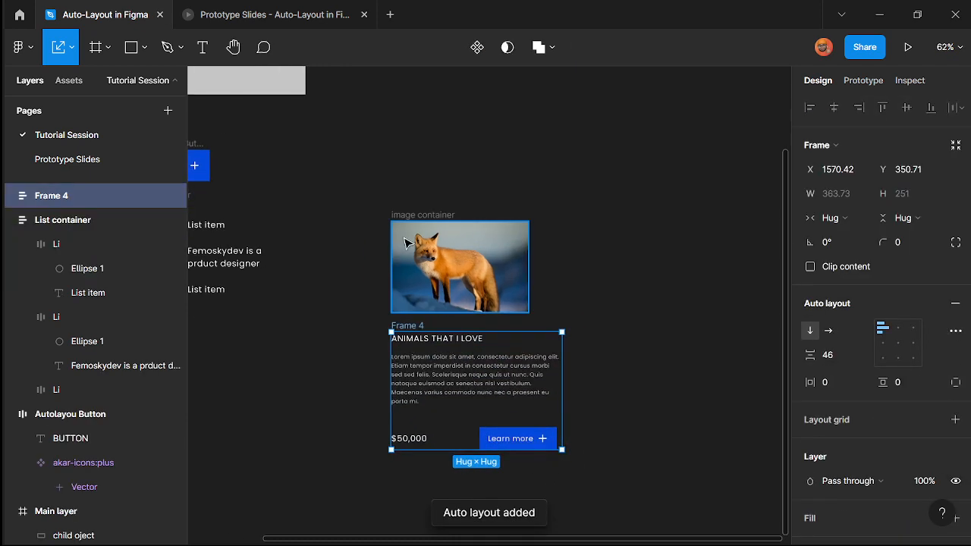
# - Combine the image container and the text content frame into one vertical auto layout frame and deselect it
pyautogui.keyDown('shift'); pyautogui.click(409, 217); pyautogui.keyUp('shift')
pyautogui.hotkey('shift', 'a')
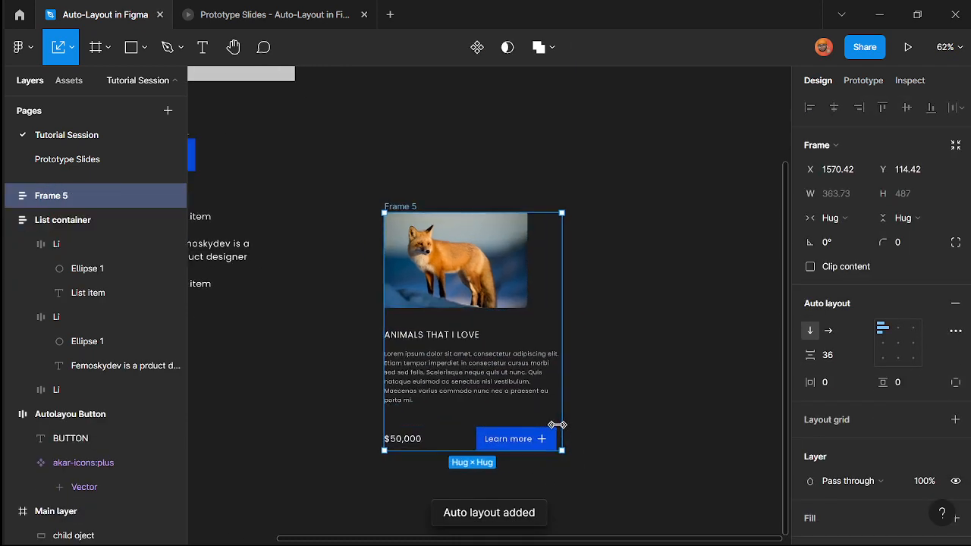
pyautogui.scroll(2, 558, 425)
pyautogui.click(668, 351)
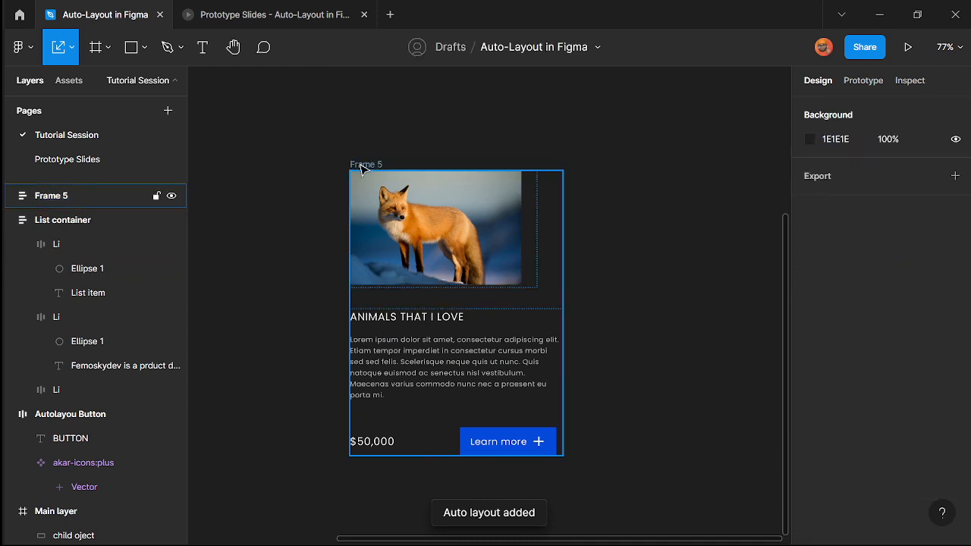
# - Rename the outer auto layout frame as "Card"
pyautogui.click(362, 165)
pyautogui.write('C')
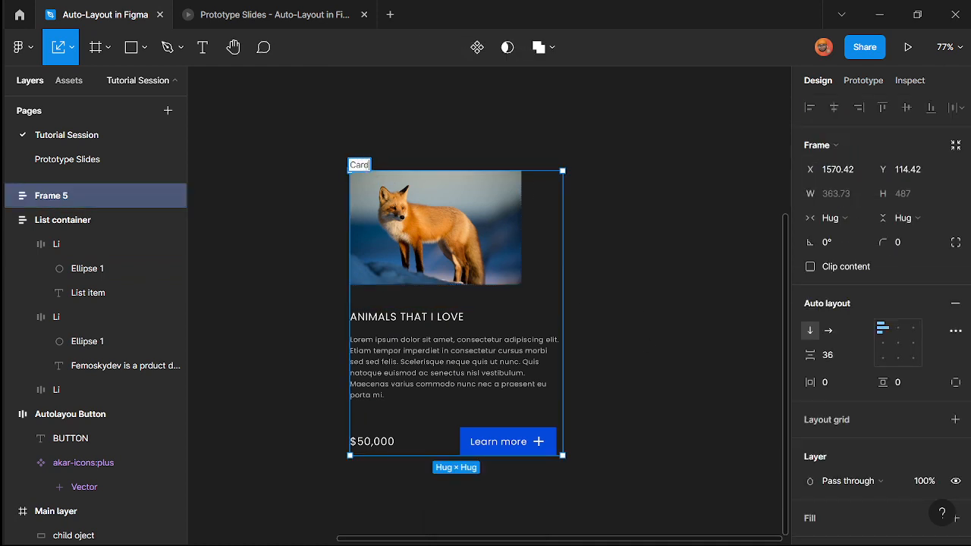
pyautogui.write('ard')
# - Rename the frame holding the card's text, price and button as "Card content"
pyautogui.click(406, 391)
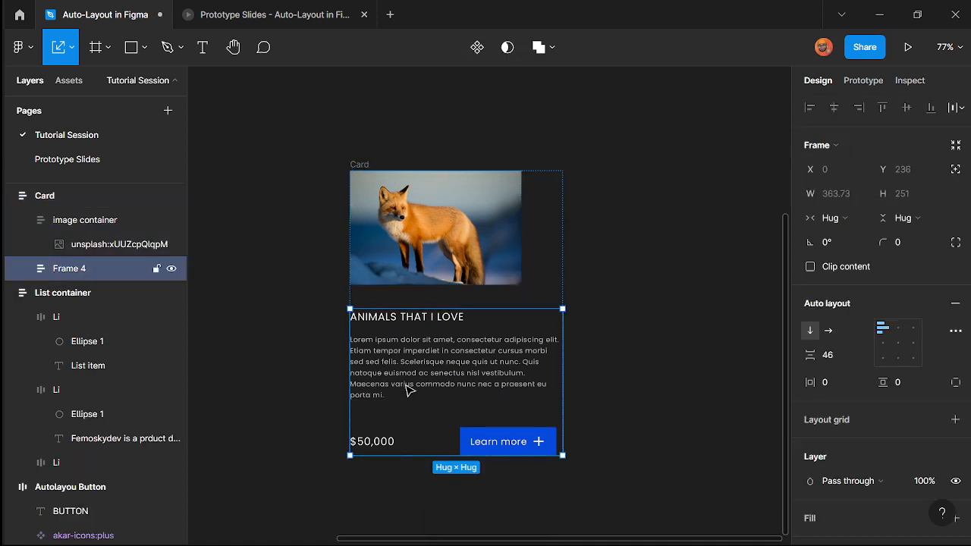
pyautogui.click(412, 387)
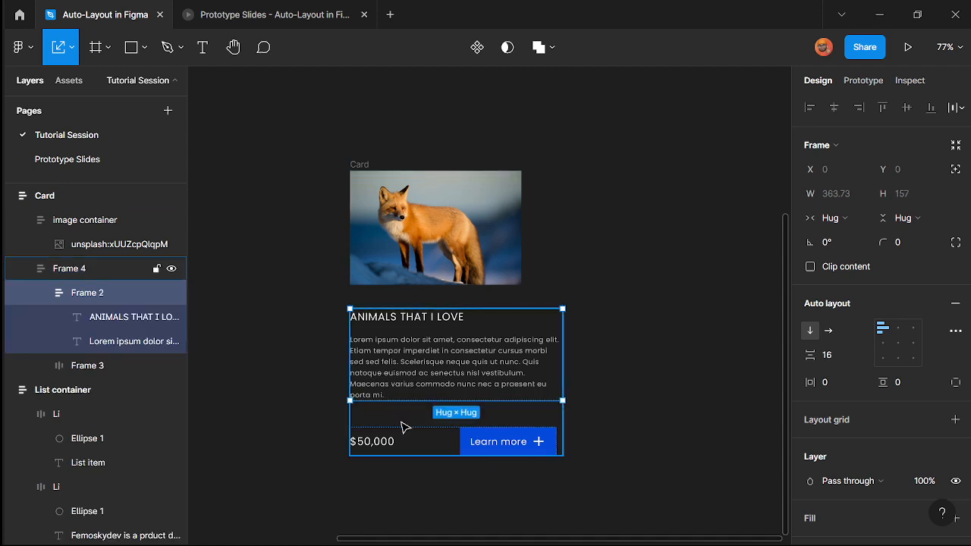
pyautogui.click(95, 268)
pyautogui.doubleClick(96, 268)
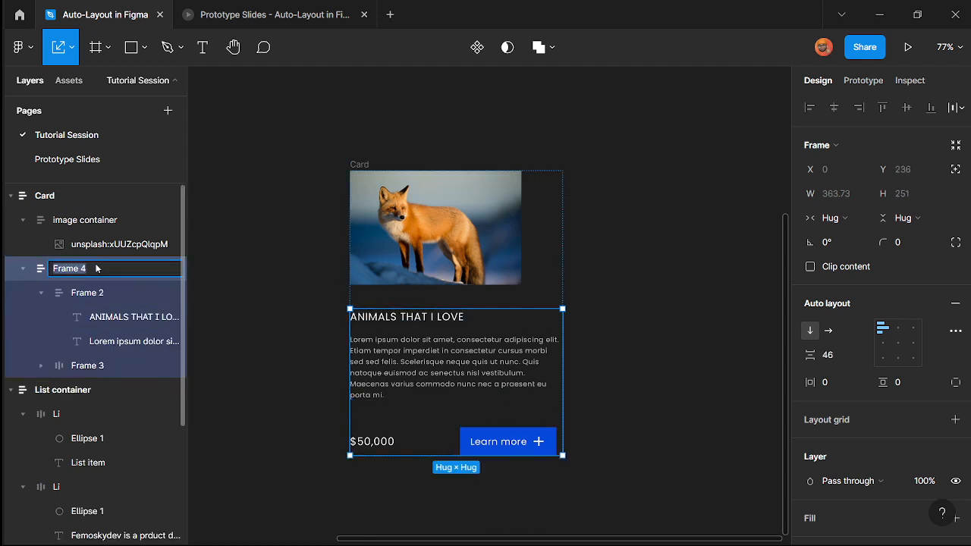
pyautogui.write('Card content')
pyautogui.press('Return')
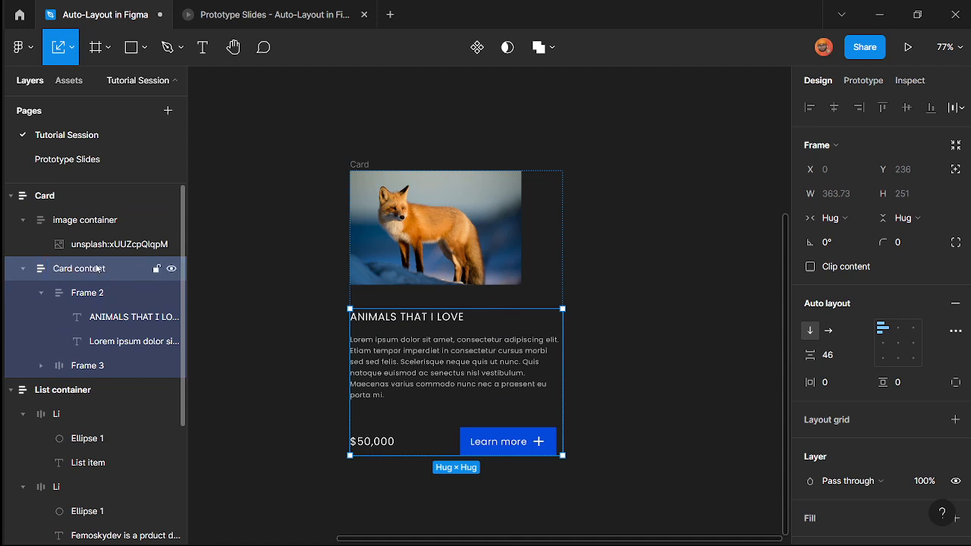
# - Rename the "Learn more" button's layer in the price row as "Button"
pyautogui.scroll(3, 439, 451)
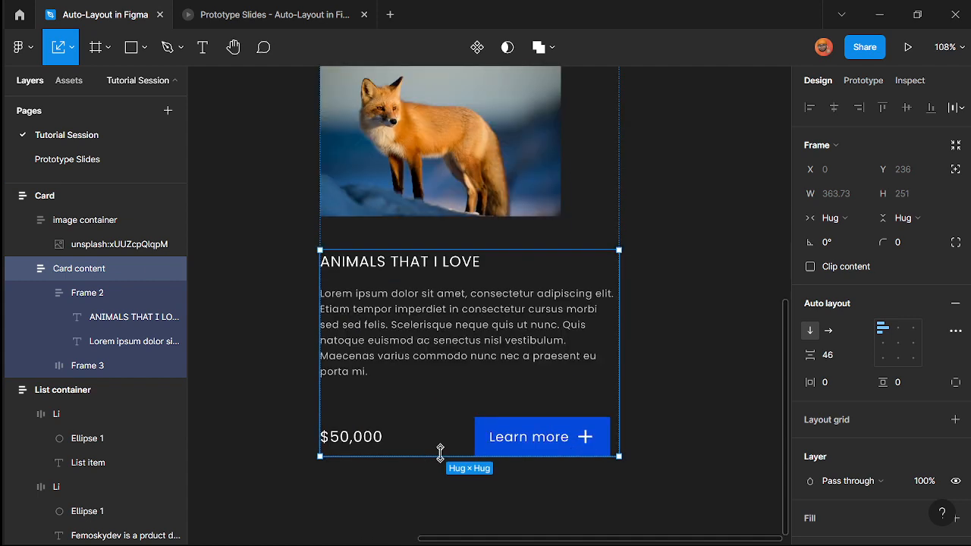
pyautogui.click(560, 437)
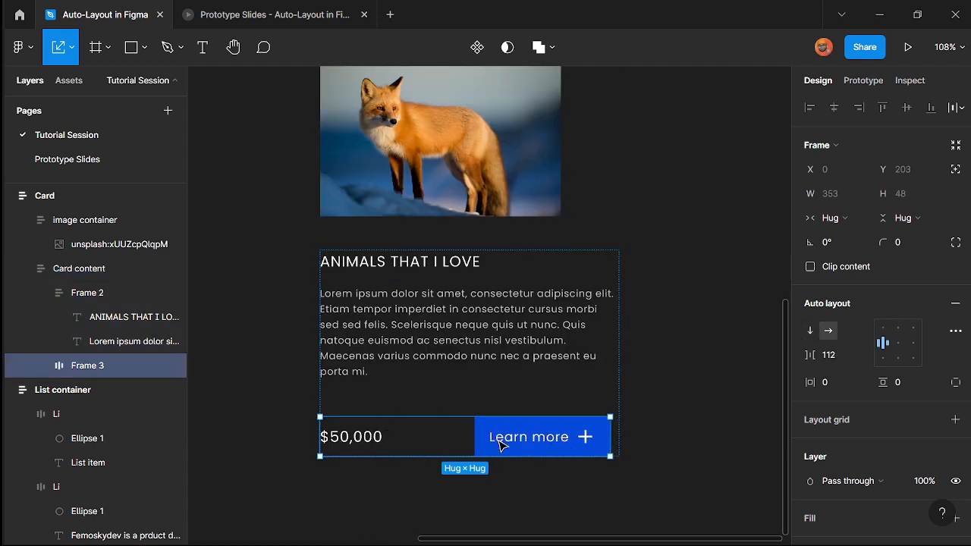
pyautogui.click(497, 438)
pyautogui.doubleClick(107, 416)
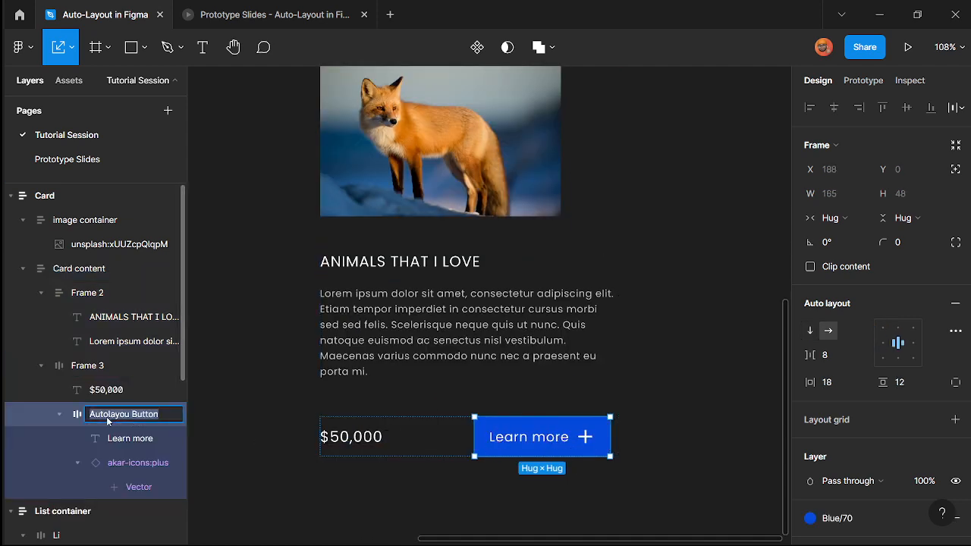
pyautogui.write('B')
pyautogui.press('Return')
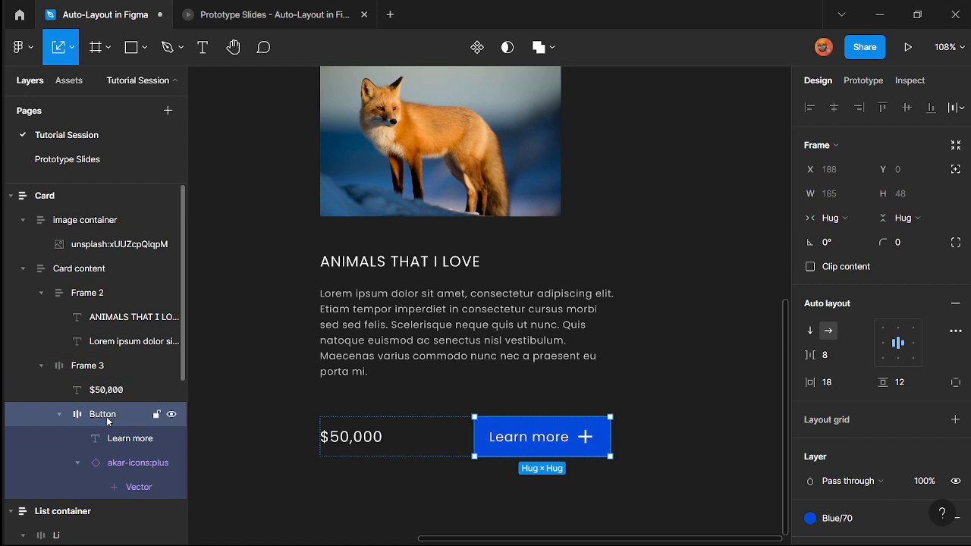
# - Set the Card frame's horizontal and vertical padding to 20 each
pyautogui.scroll(-5, 321, 284)
pyautogui.scroll(1, 332, 353)
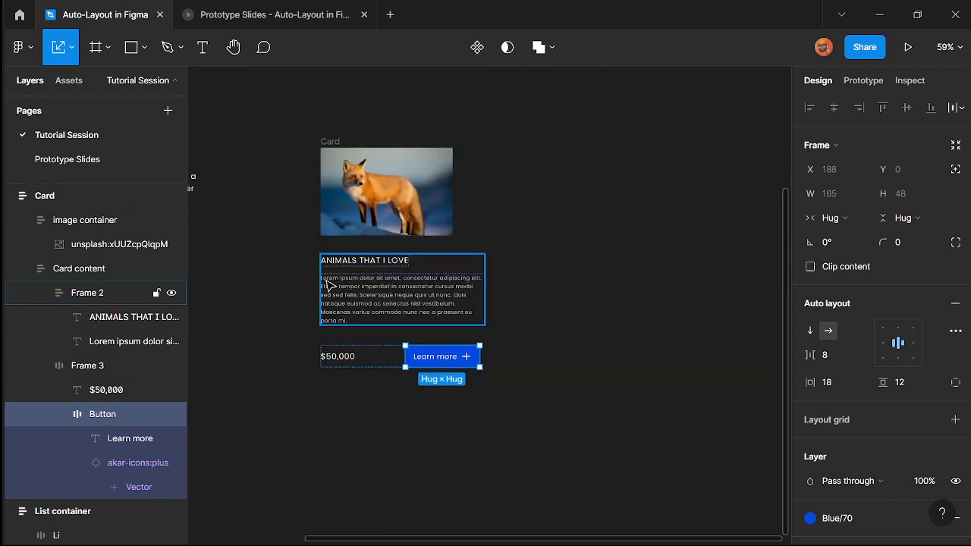
pyautogui.click(324, 139)
pyautogui.scroll(2, 332, 160)
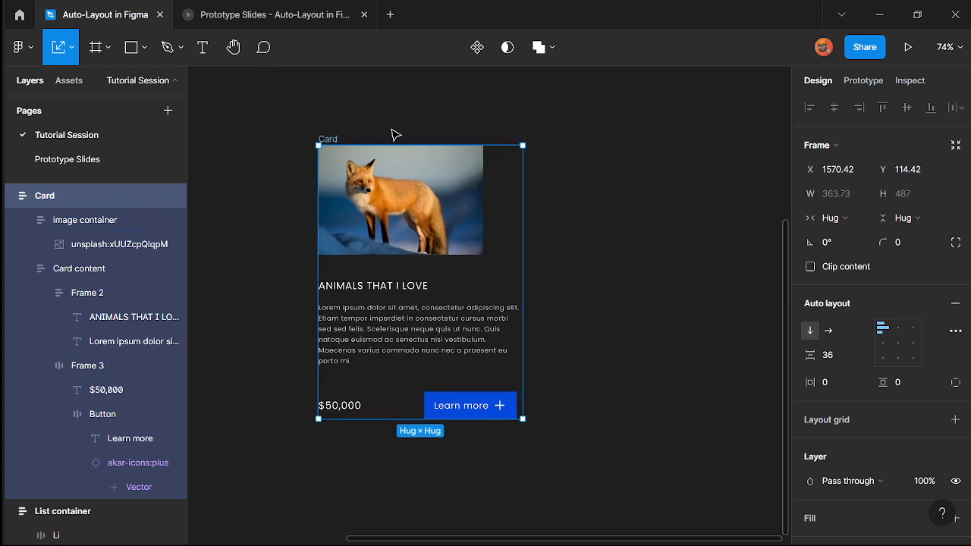
pyautogui.scroll(1, 340, 179)
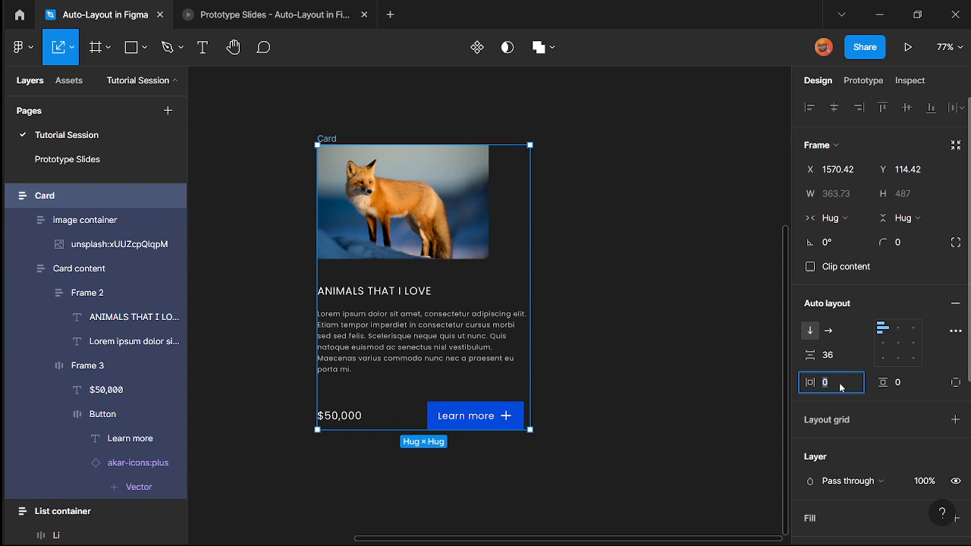
pyautogui.write('2')
pyautogui.press('Return')
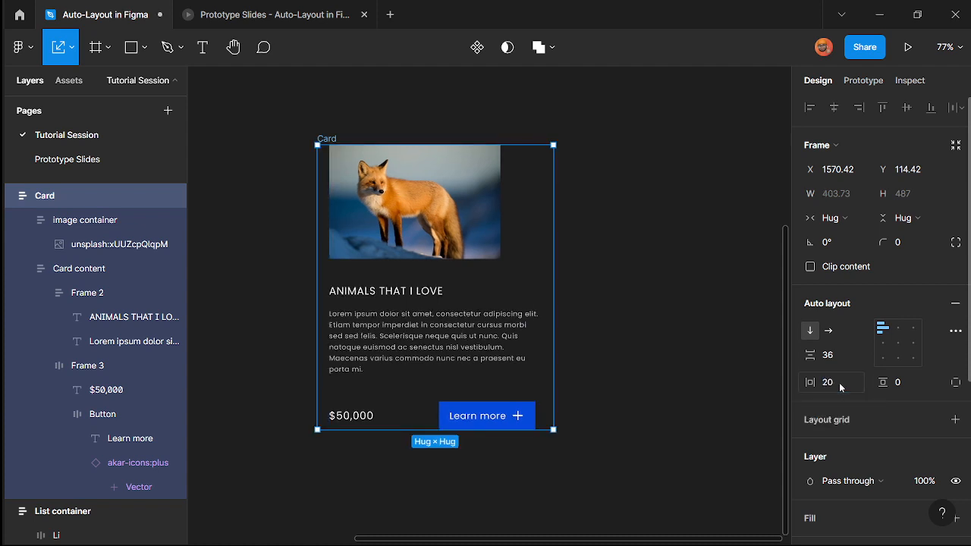
pyautogui.click(906, 385)
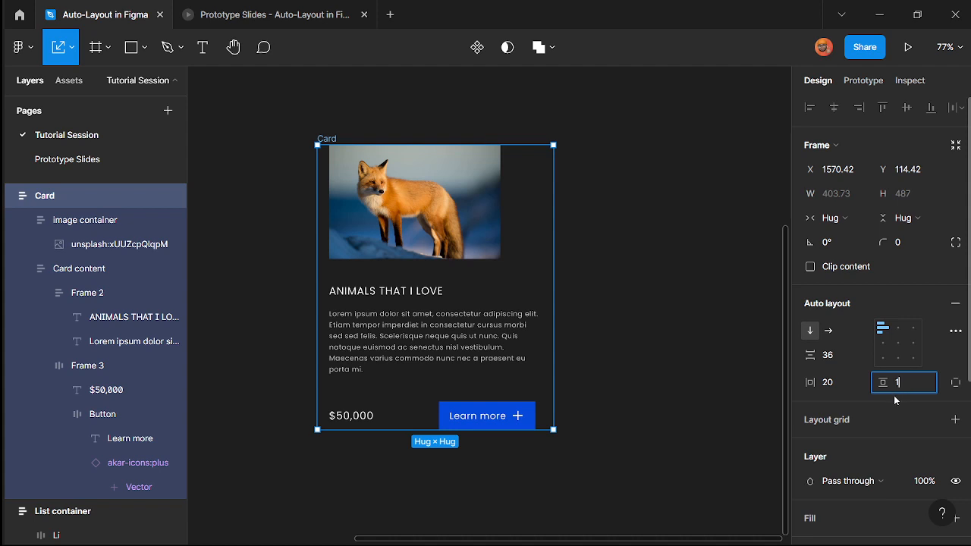
pyautogui.write('20')
pyautogui.press('Return')
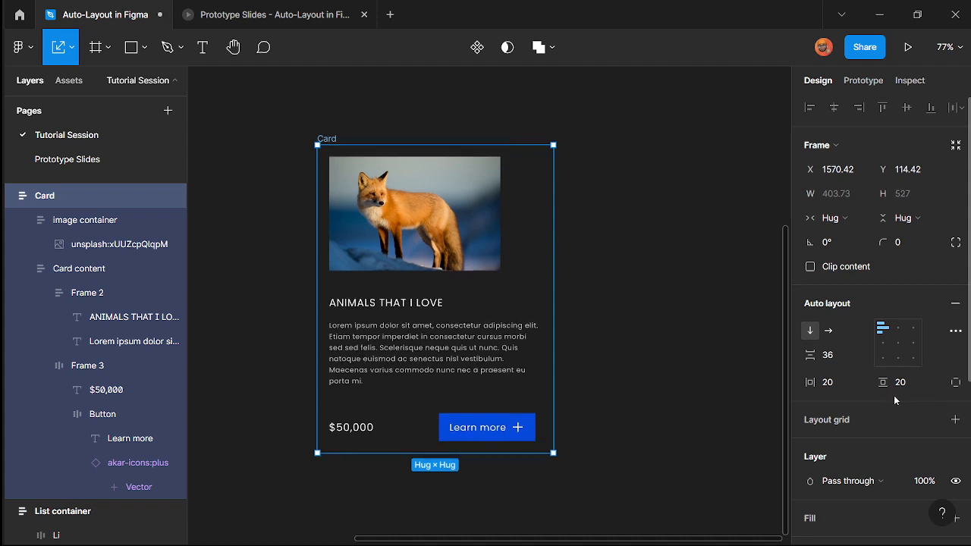
pyautogui.hscroll(-2, 582, 400)
pyautogui.scroll(2, 583, 401)
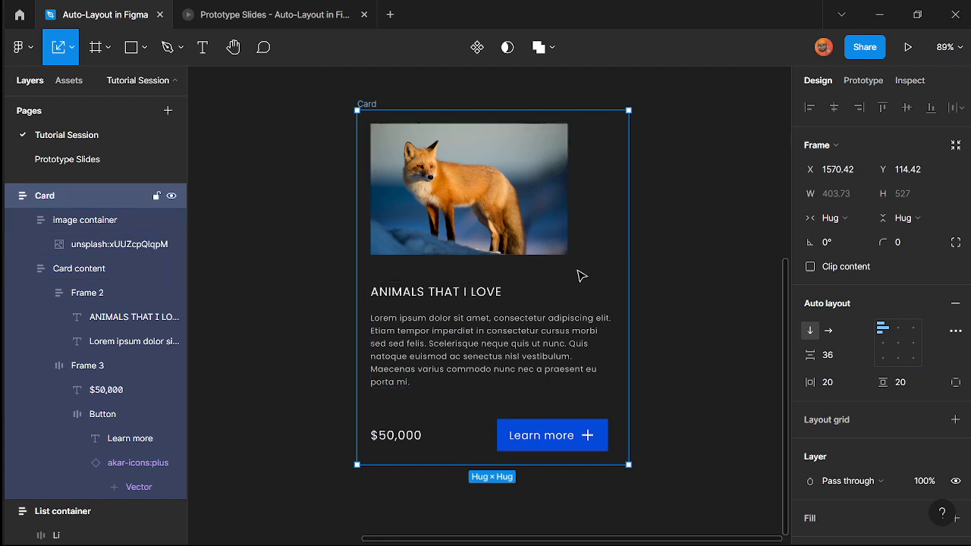
pyautogui.scroll(-3, 854, 421)
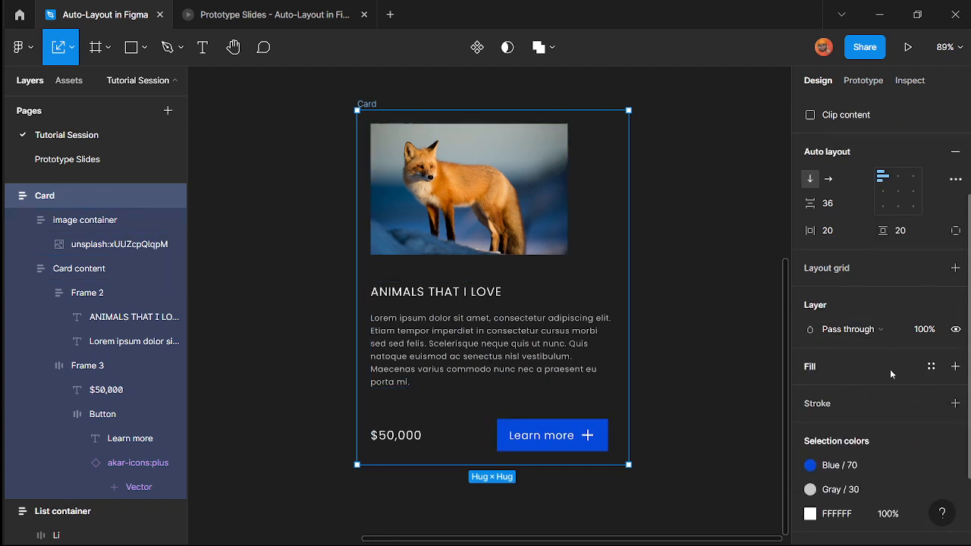
# - Apply the Gray/80 color style as the Card frame's fill
pyautogui.click(931, 371)
pyautogui.scroll(-5, 861, 411)
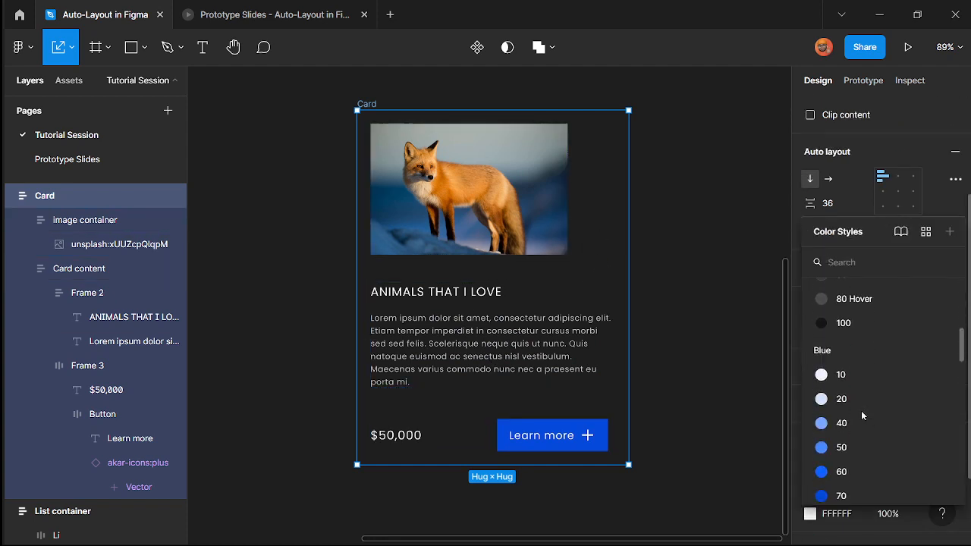
pyautogui.scroll(2, 863, 408)
pyautogui.click(859, 343)
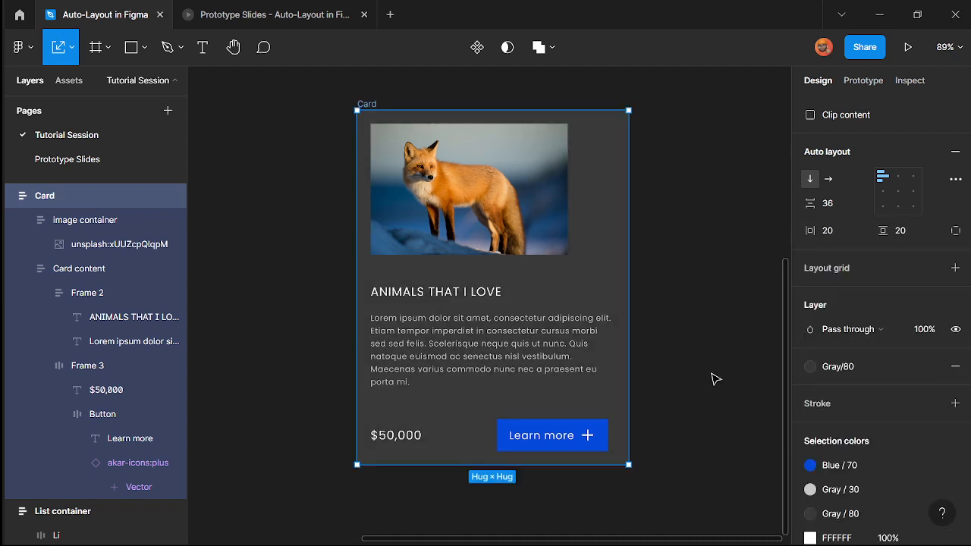
pyautogui.click(646, 393)
pyautogui.scroll(1, 630, 379)
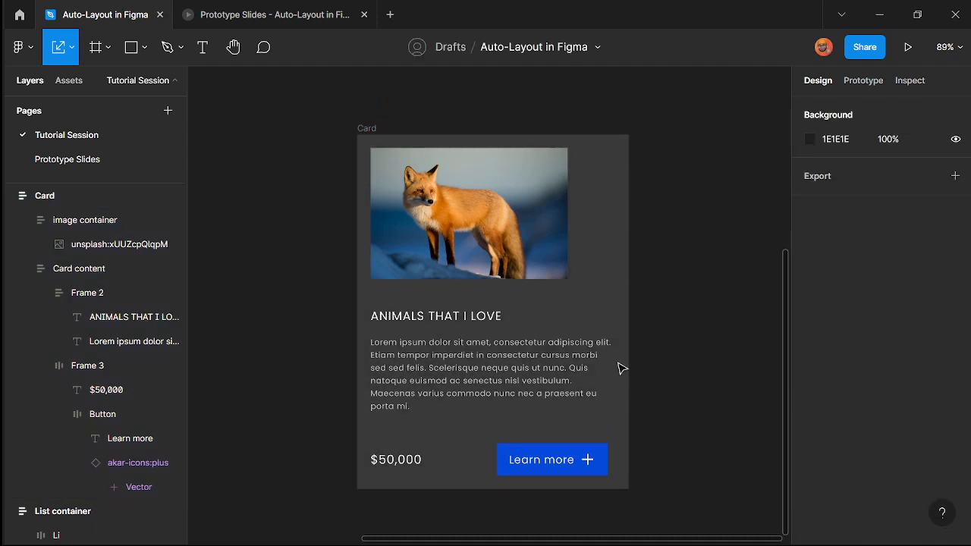
# - Try scaling the whole Card up proportionally to about 482 wide
pyautogui.click(479, 240)
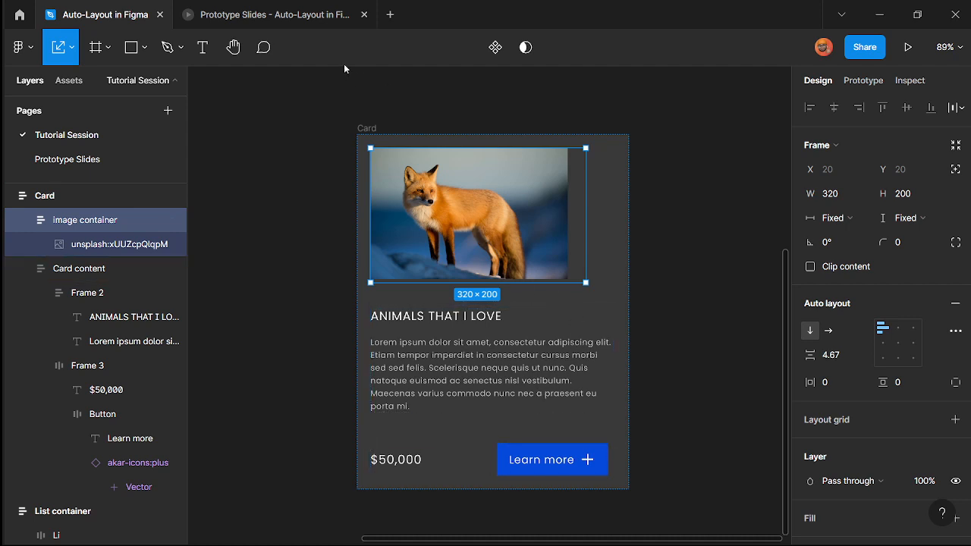
pyautogui.click(369, 130)
pyautogui.scroll(-3, 396, 182)
pyautogui.moveTo(528, 235); pyautogui.dragTo(562, 236)
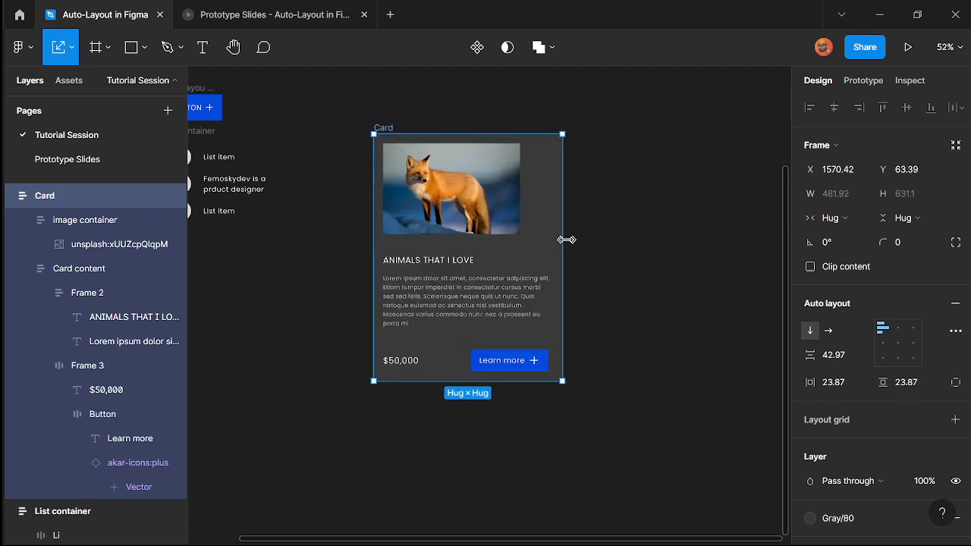
# - Undo the Card's scaling and resizing, keeping its Gray/80 fill
pyautogui.press('v')
pyautogui.moveTo(565, 242)
pyautogui.mouseDown()
pyautogui.moveTo(494, 244)
pyautogui.moveTo(635, 243)
pyautogui.moveTo(553, 251)
pyautogui.mouseUp()
pyautogui.hotkey('ctrl', 'z')
pyautogui.hotkey('ctrl', 'z')
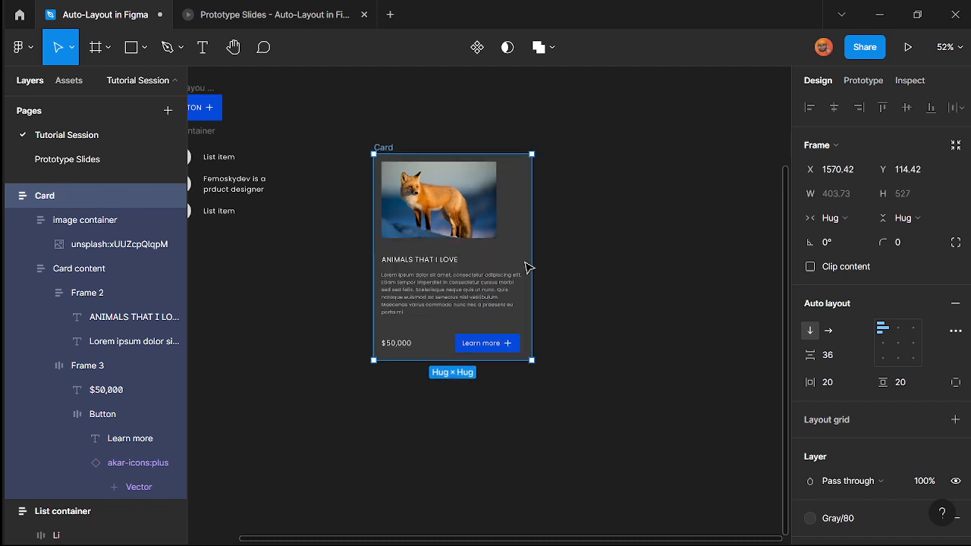
pyautogui.hotkey('ctrl', 'z')
pyautogui.hotkey('ctrl', 'z')
pyautogui.scroll(2, 510, 263)
pyautogui.click(509, 264)
pyautogui.scroll(-1, 501, 303)
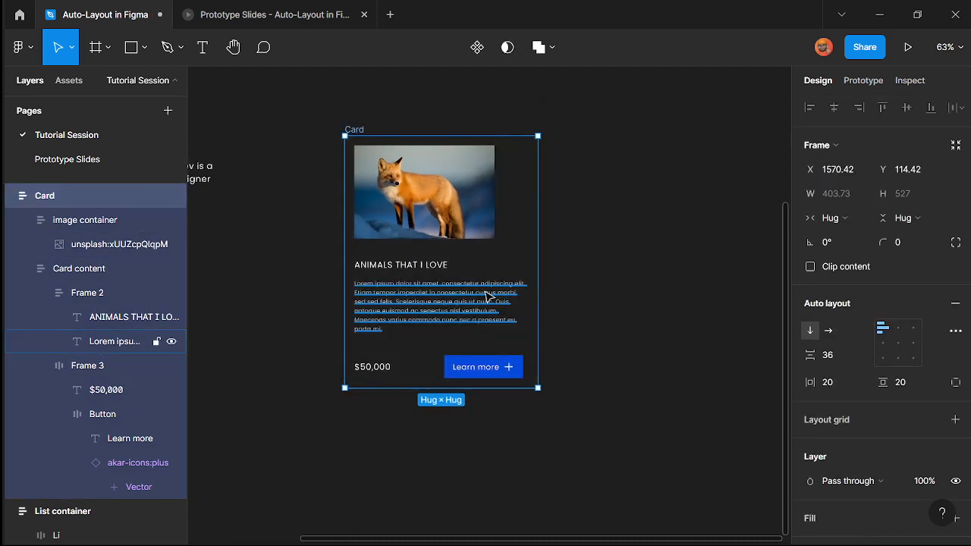
pyautogui.hotkey('ctrl', 'z')
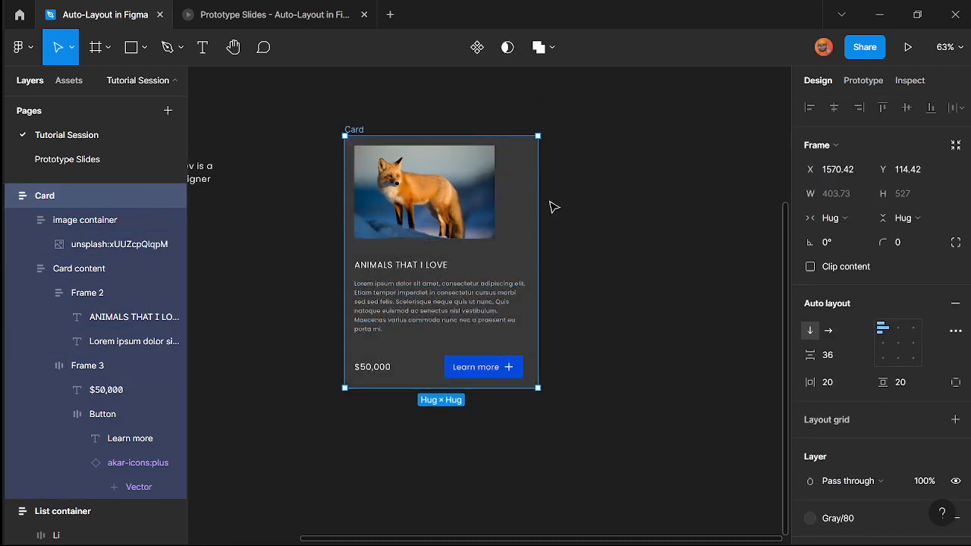
# - Try narrowing the Card to a fixed width of 384, and undo the resize
pyautogui.moveTo(542, 200); pyautogui.dragTo(529, 266)
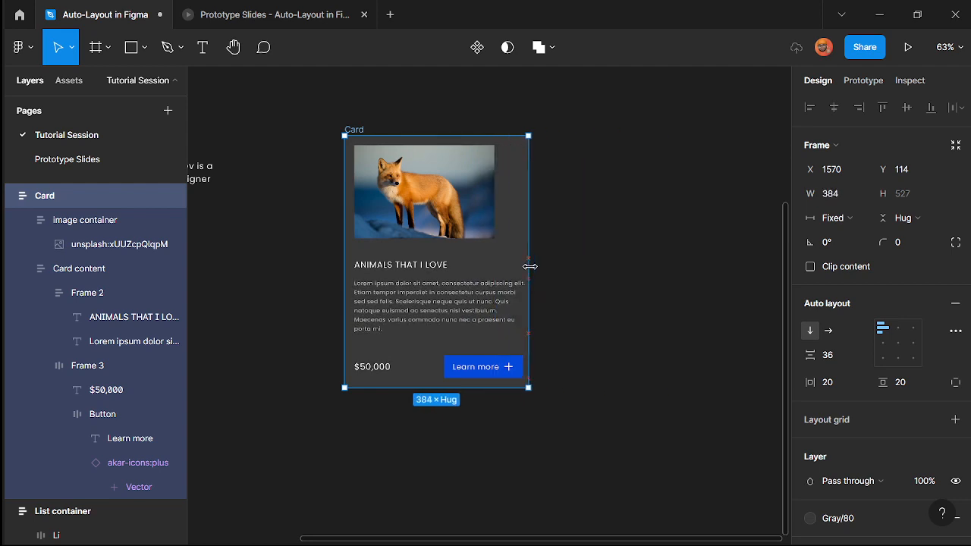
pyautogui.hotkey('ctrl', 'z')
# - Set the image container's horizontal resizing to Fill container within the Card
pyautogui.scroll(2, 431, 205)
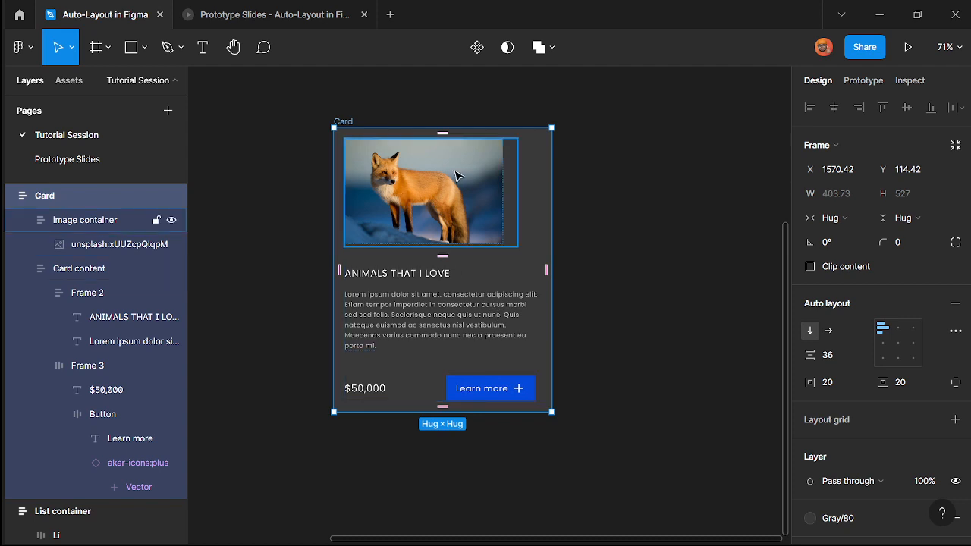
pyautogui.scroll(1, 456, 176)
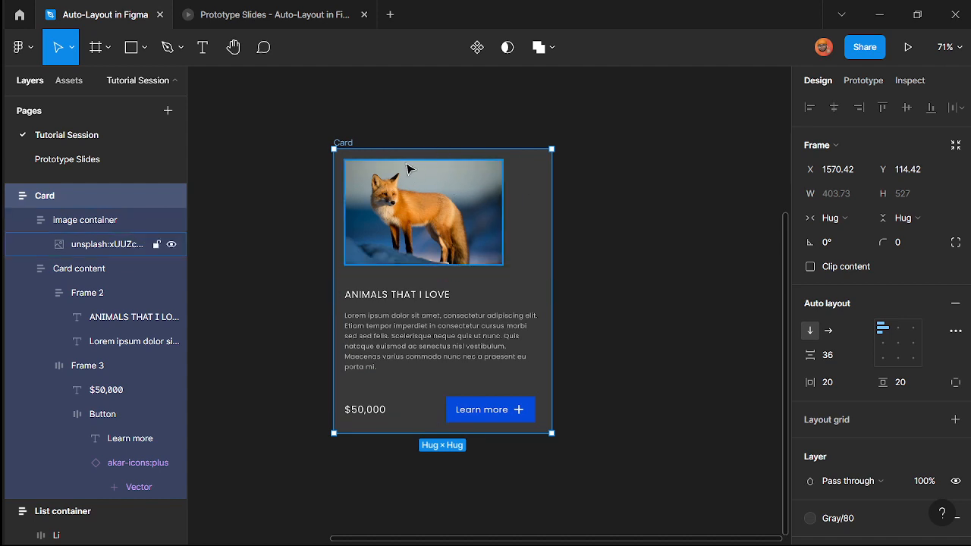
pyautogui.scroll(3, 408, 169)
pyautogui.click(419, 220)
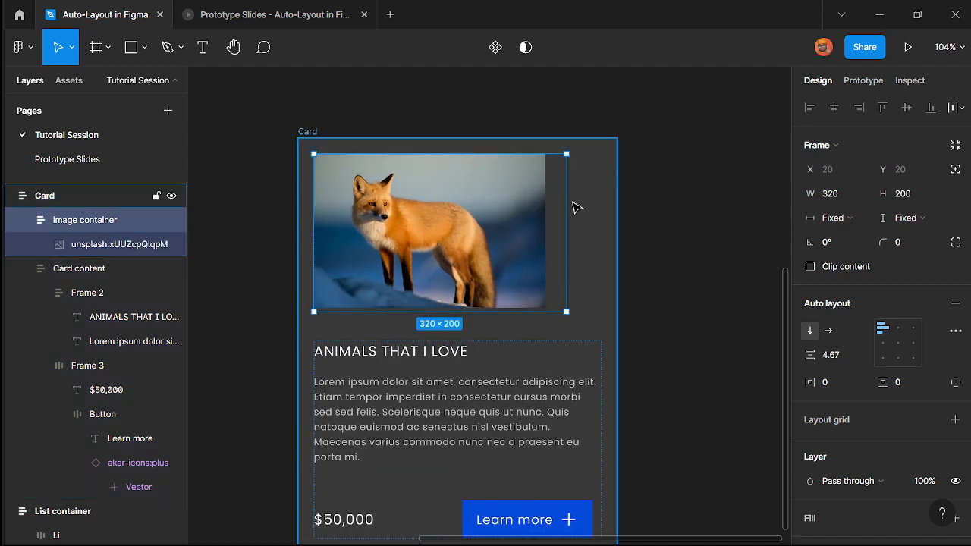
pyautogui.scroll(2, 453, 202)
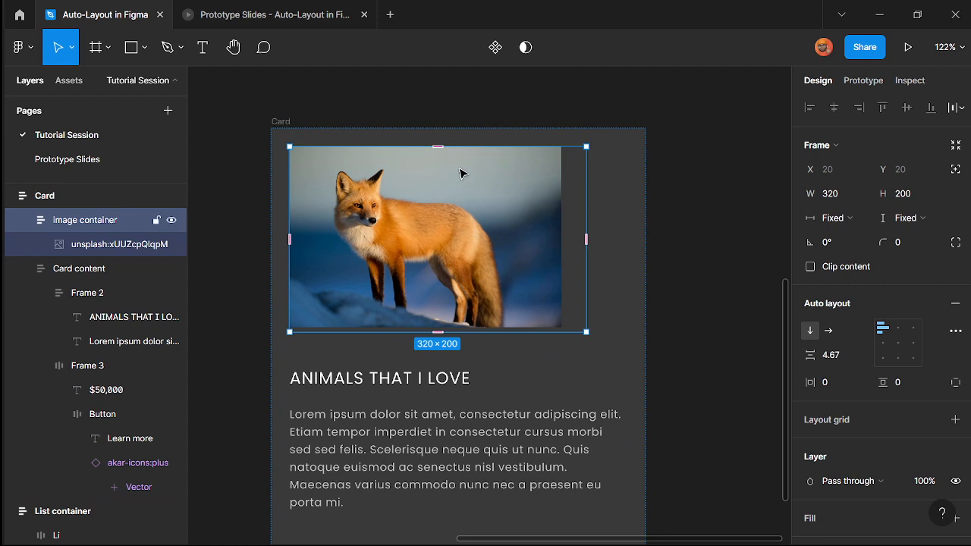
pyautogui.hscroll(-1, 460, 232)
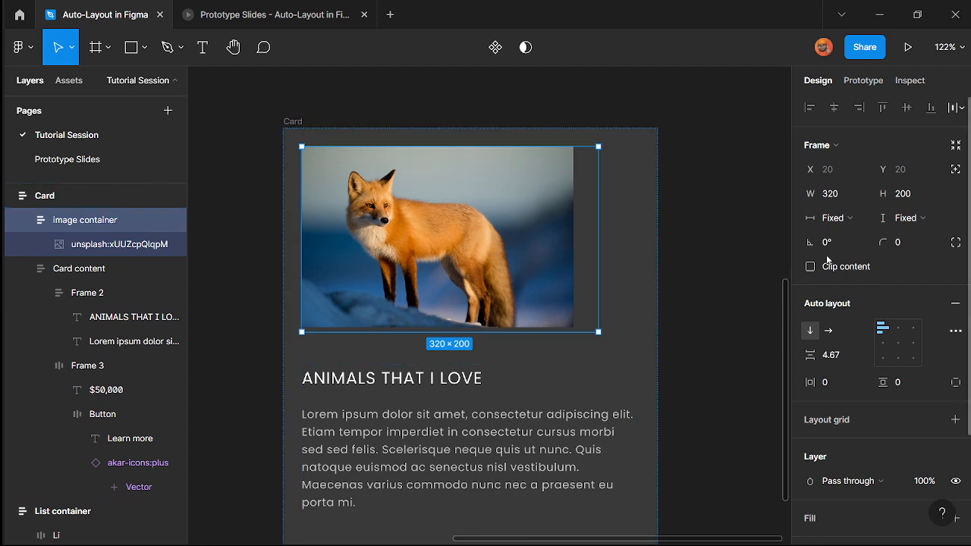
pyautogui.click(828, 219)
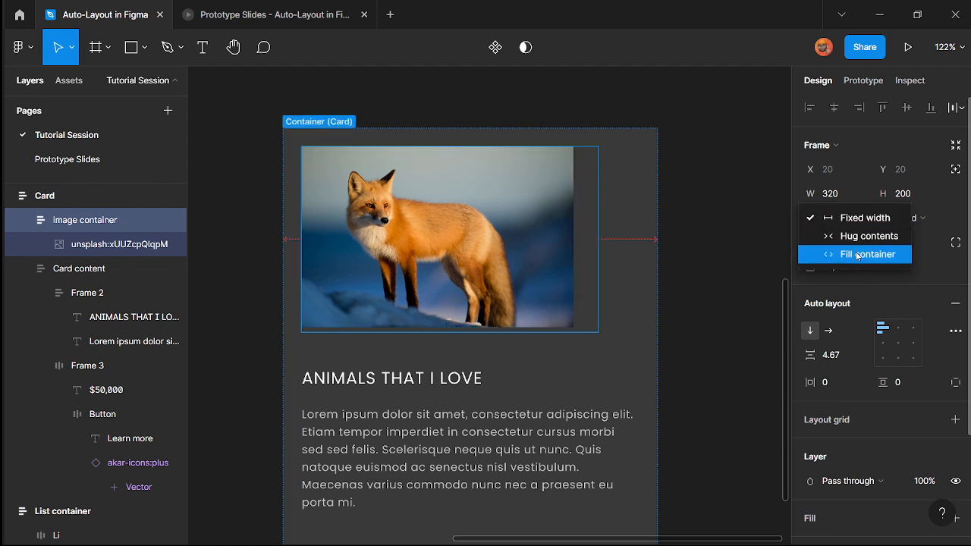
pyautogui.click(858, 255)
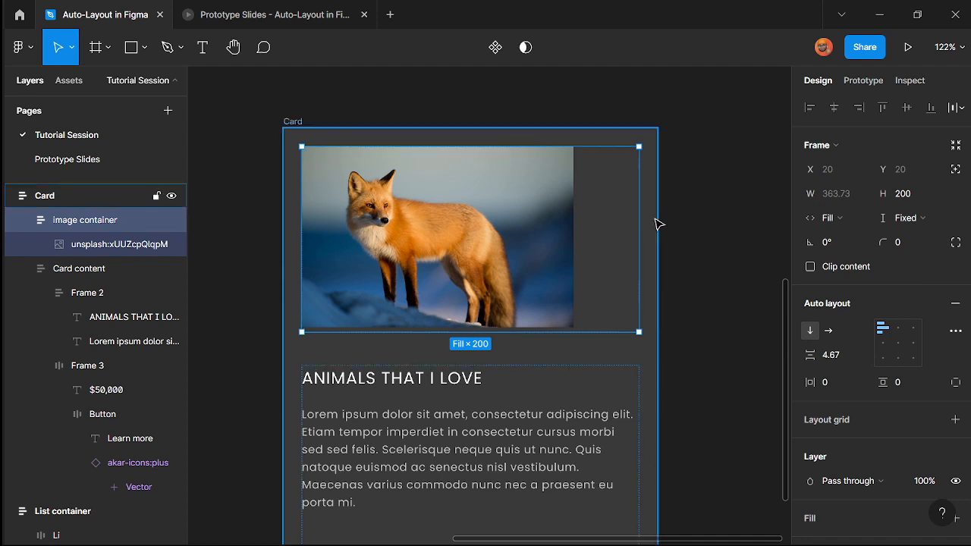
# - Set the fox photo's horizontal and vertical resizing to Fill container within the image container
pyautogui.click(421, 216)
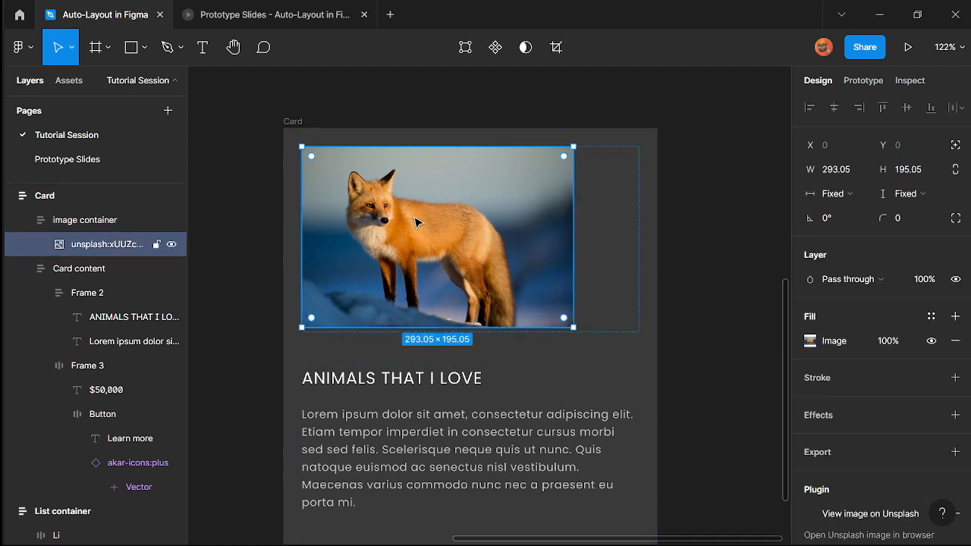
pyautogui.click(833, 194)
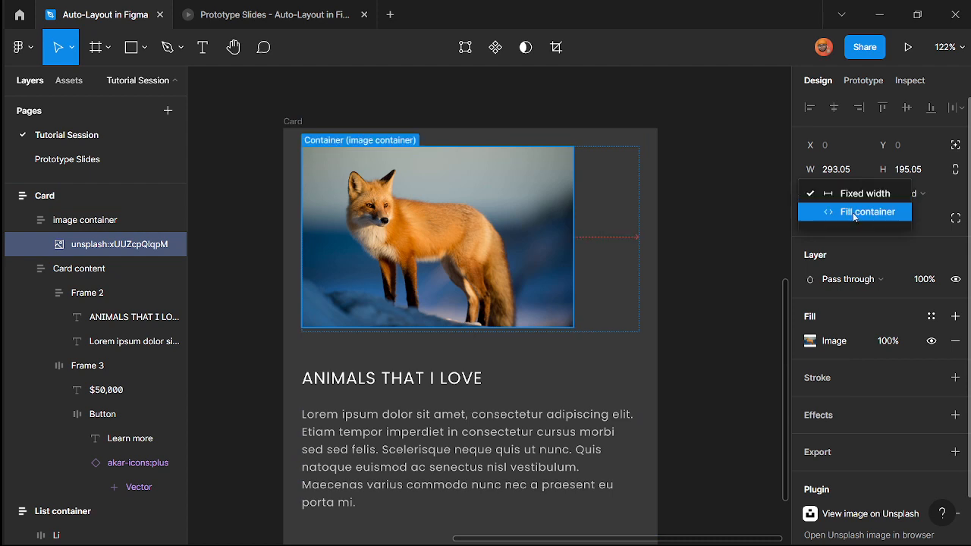
pyautogui.click(843, 212)
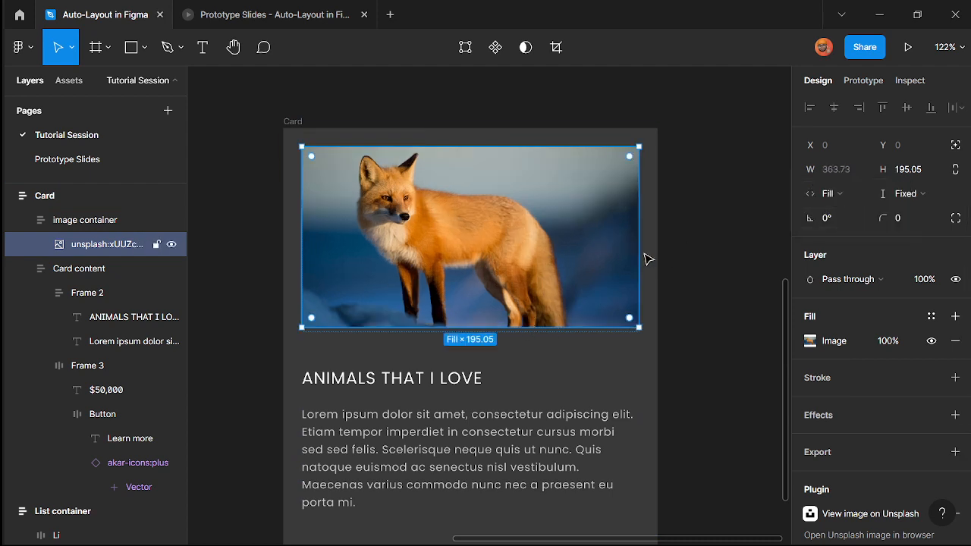
pyautogui.click(904, 199)
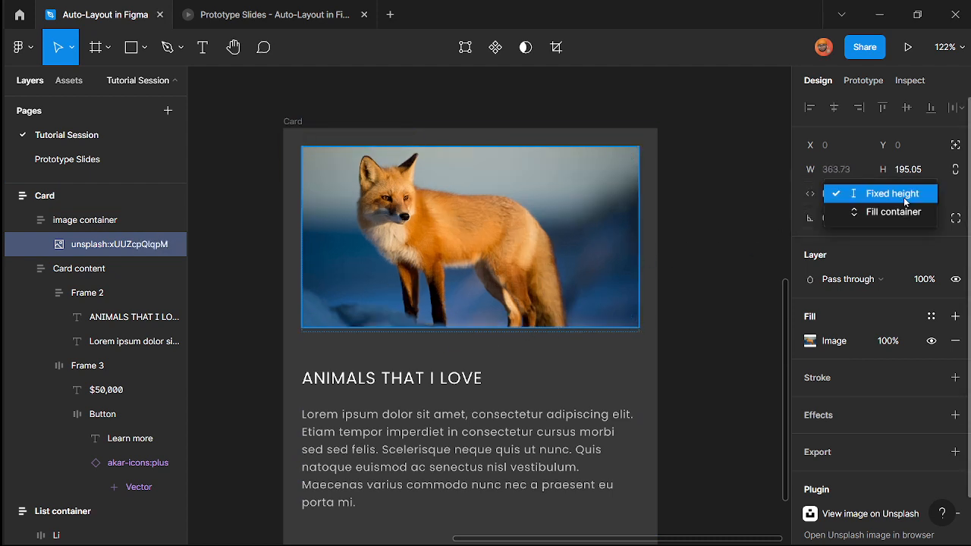
pyautogui.click(897, 213)
pyautogui.click(685, 237)
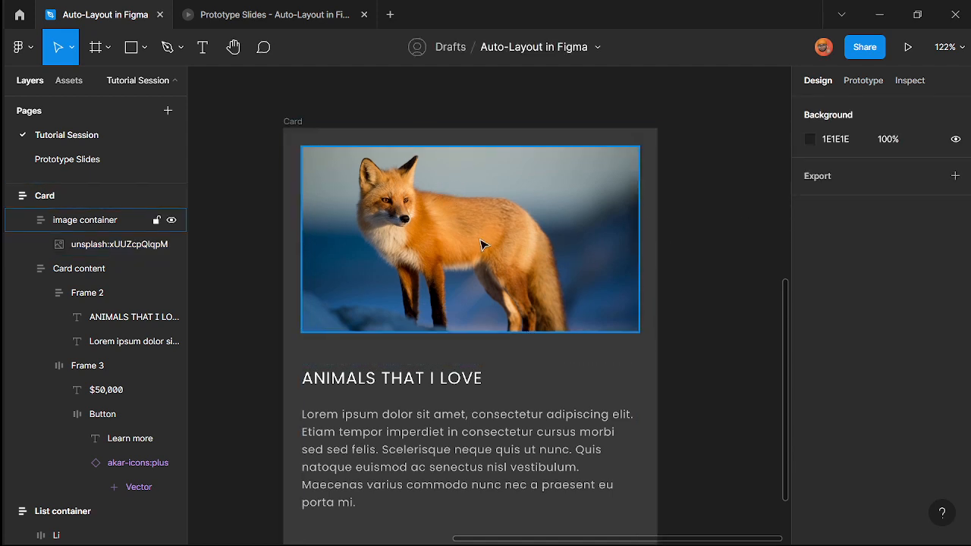
# - Set the image container's vertical resizing to Fill container
pyautogui.click(508, 217)
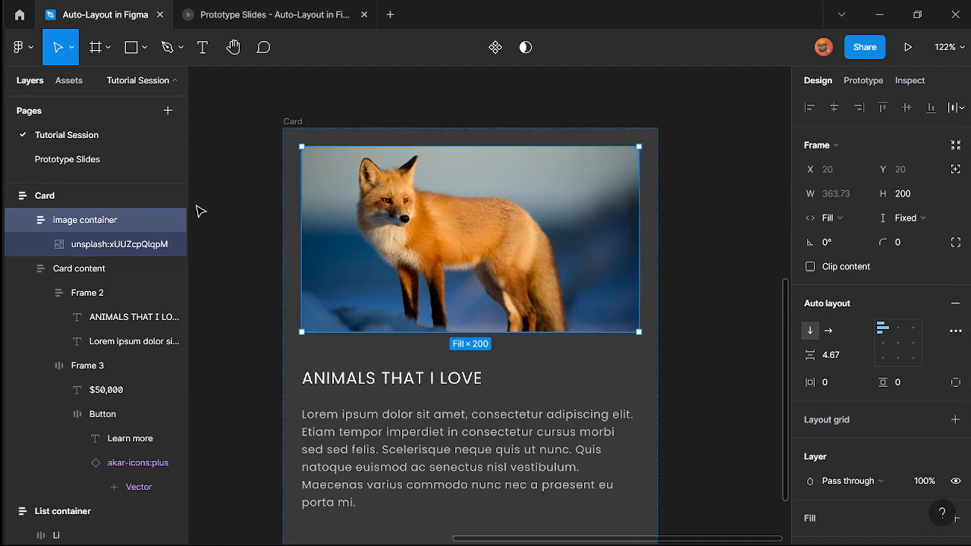
pyautogui.click(914, 218)
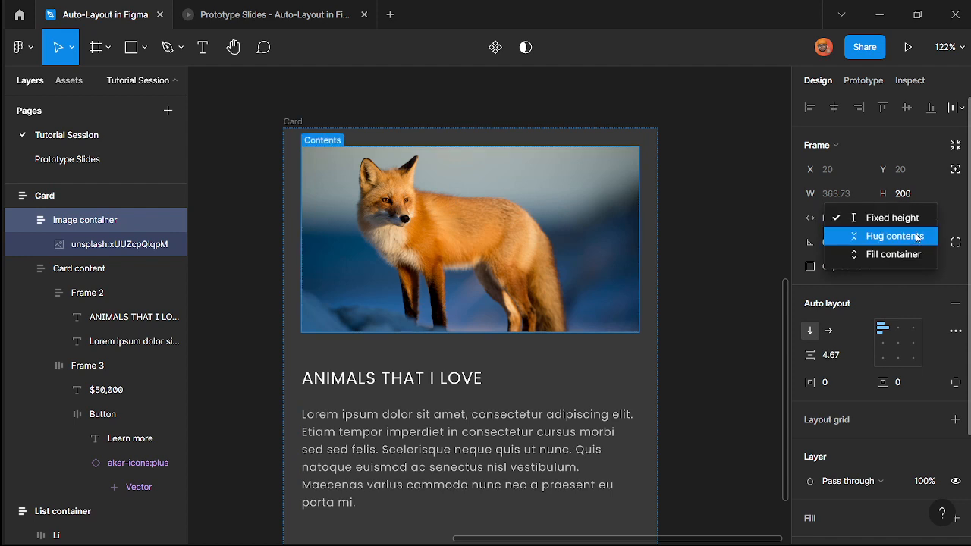
pyautogui.click(910, 255)
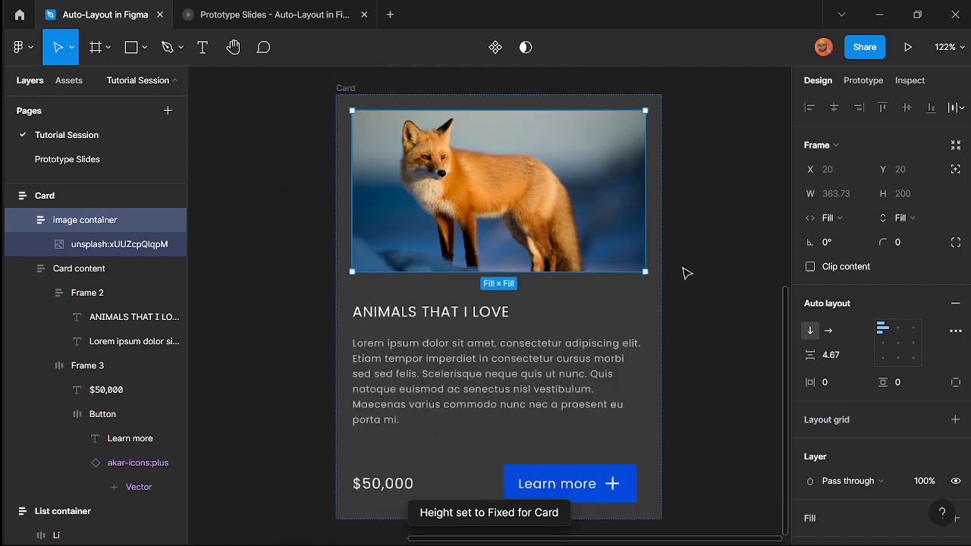
# - Give the image container a corner radius of 8 and clip its content so the fox photo has rounded corners
pyautogui.scroll(-3, 685, 272)
pyautogui.scroll(3, 661, 291)
pyautogui.scroll(4, 689, 129)
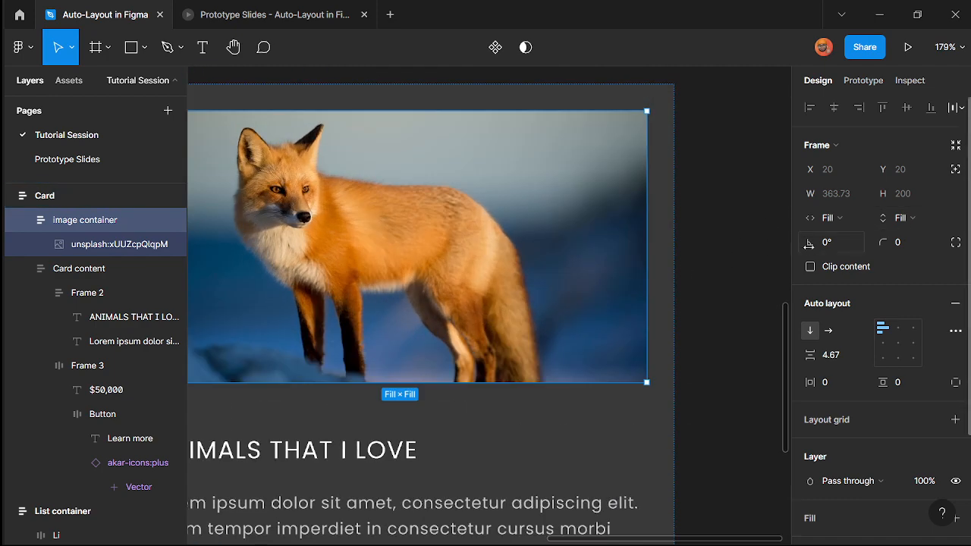
pyautogui.click(901, 251)
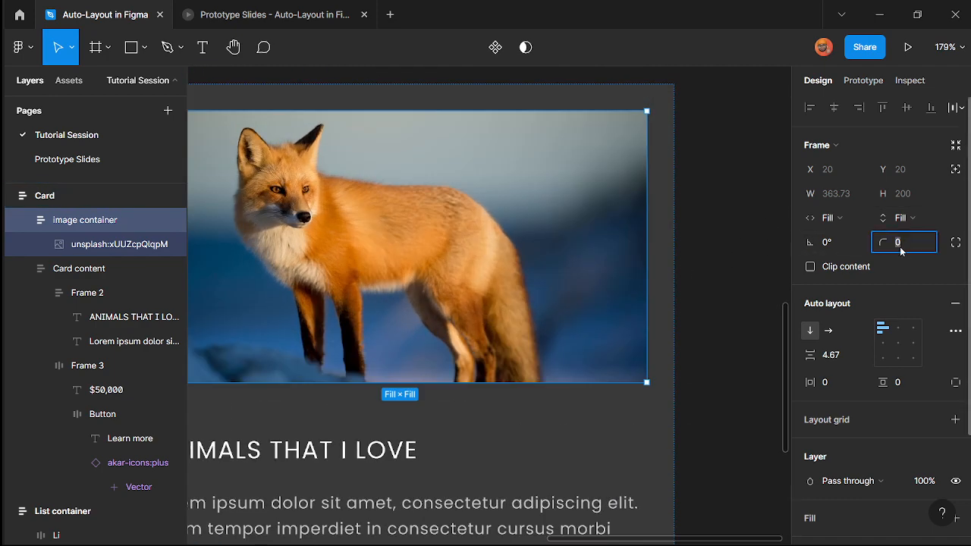
pyautogui.press('Return')
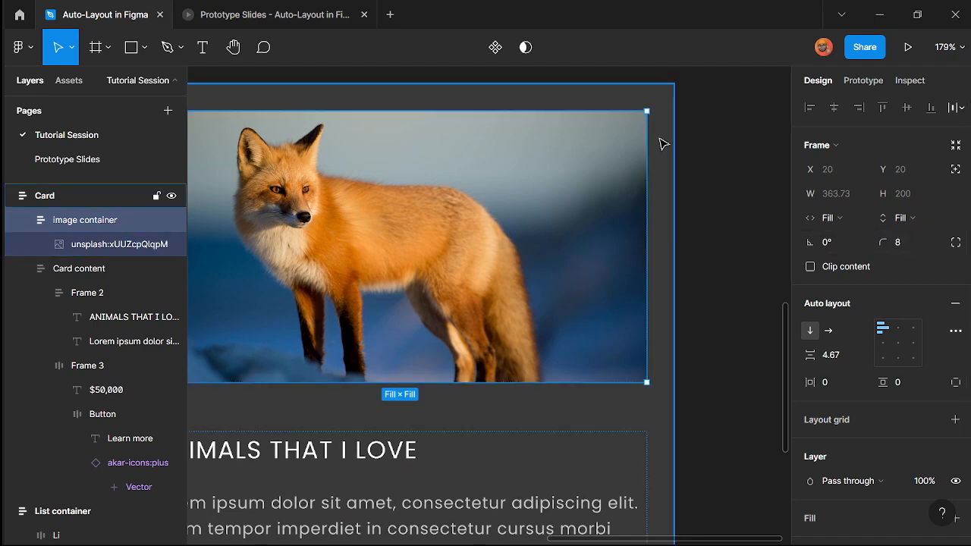
pyautogui.scroll(5, 661, 143)
pyautogui.scroll(-5, 665, 226)
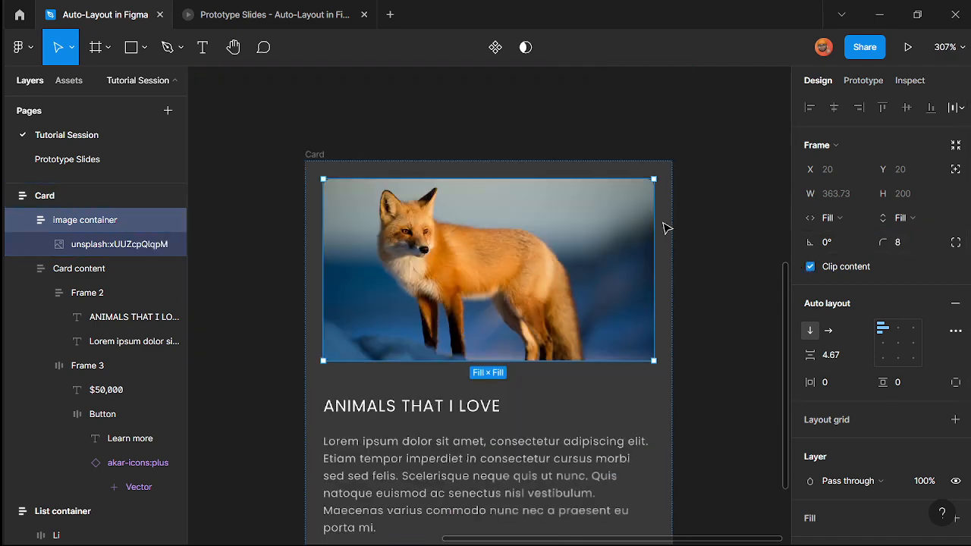
pyautogui.press('Escape')
pyautogui.scroll(4, 656, 191)
pyautogui.scroll(-6, 656, 192)
pyautogui.scroll(3, 657, 355)
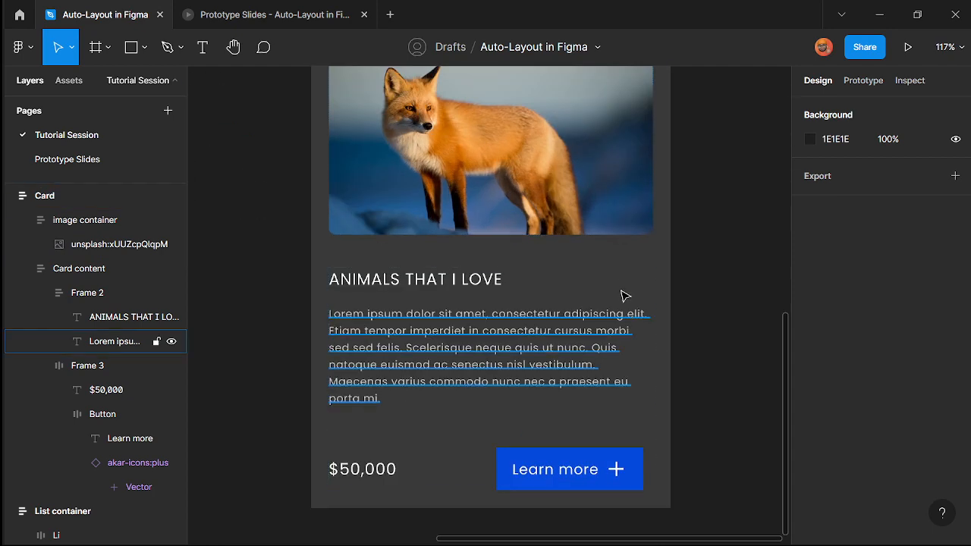
# - Reduce the Card's vertical spacing between the image container and the Card content frame to about 15
pyautogui.click(547, 313)
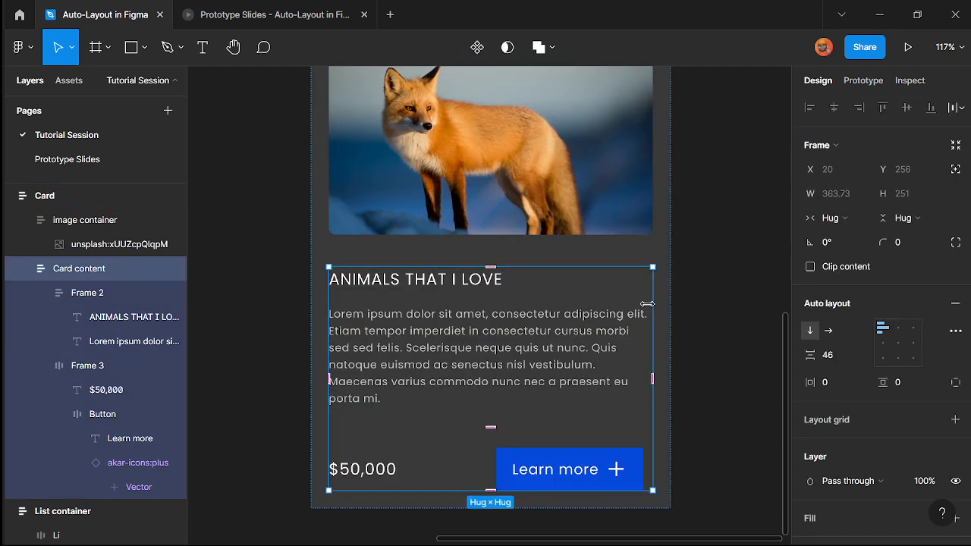
pyautogui.scroll(-4, 698, 308)
pyautogui.scroll(4, 698, 255)
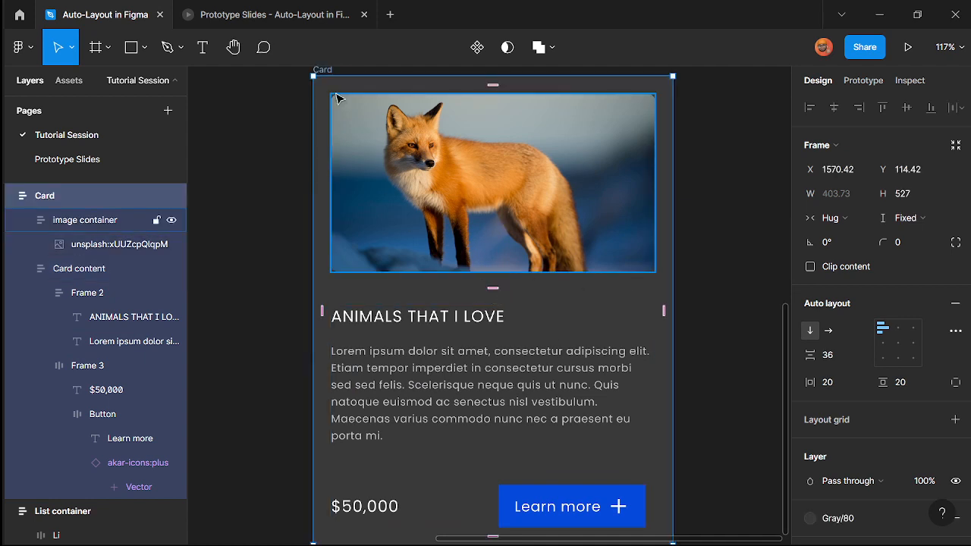
pyautogui.moveTo(490, 296)
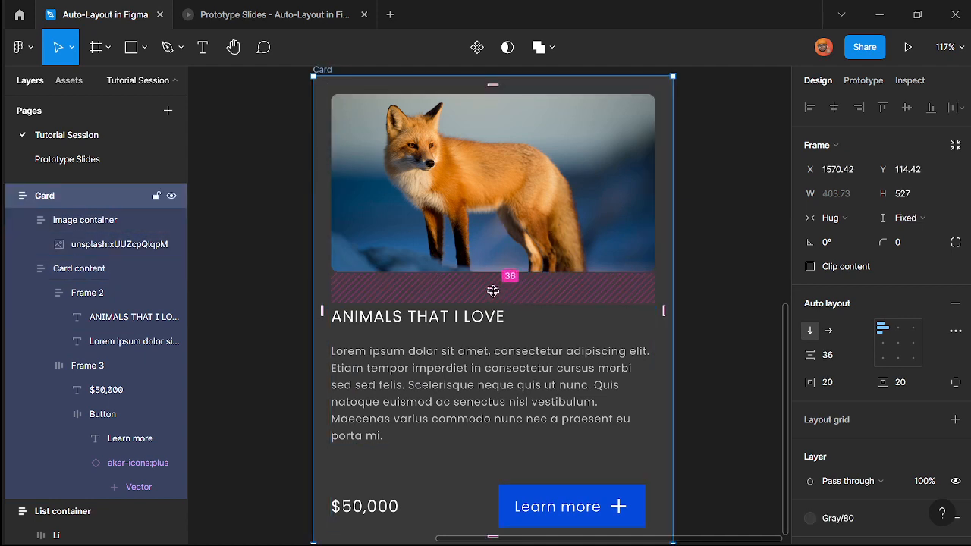
pyautogui.moveTo(493, 290)
pyautogui.mouseDown()
pyautogui.moveTo(493, 278)
pyautogui.moveTo(494, 289)
pyautogui.moveTo(506, 283)
pyautogui.mouseUp()
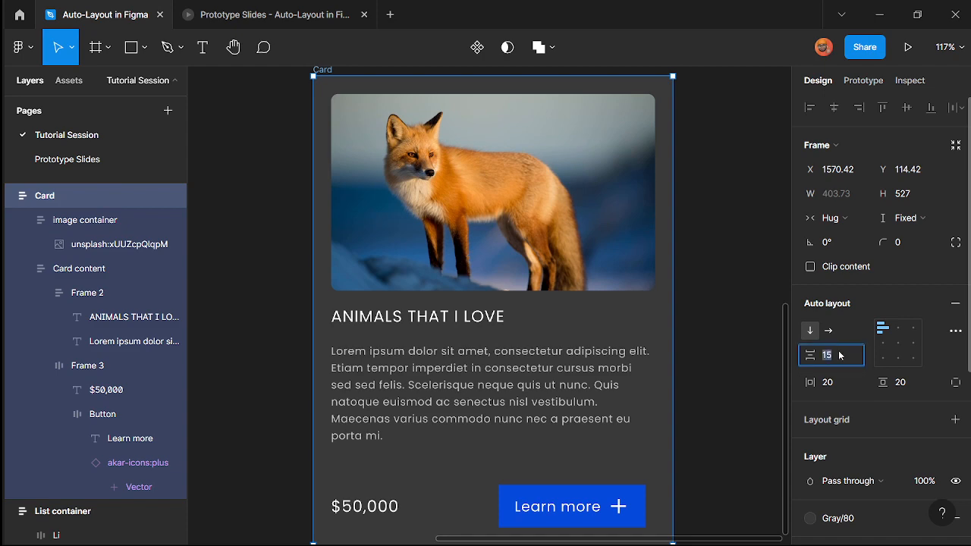
pyautogui.press('Return')
pyautogui.click(707, 330)
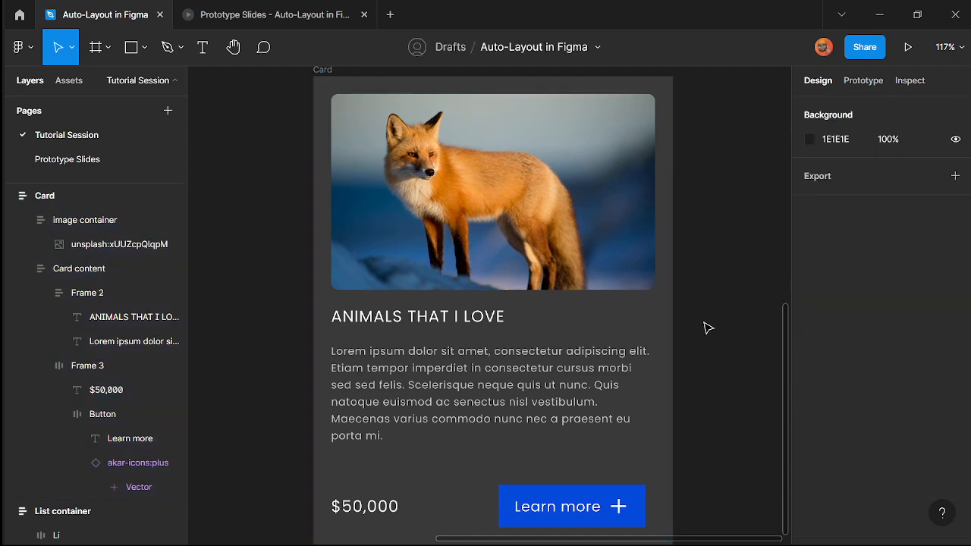
# - Try widening the Card to 639 to test how its contents respond, and undo the resize
pyautogui.scroll(-3, 702, 342)
pyautogui.scroll(4, 698, 378)
pyautogui.doubleClick(428, 377)
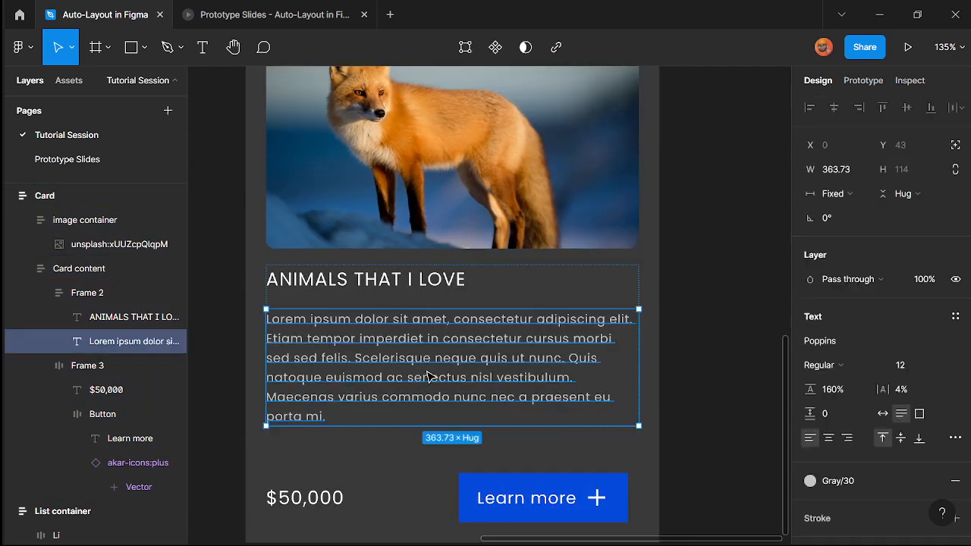
pyautogui.click(579, 288)
pyautogui.scroll(-3, 538, 324)
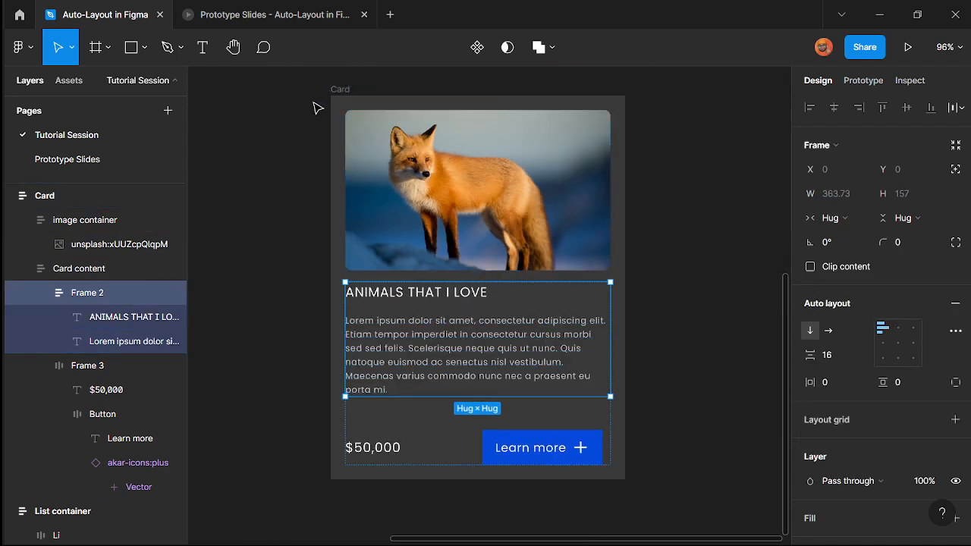
pyautogui.scroll(-3, 322, 201)
pyautogui.click(335, 175)
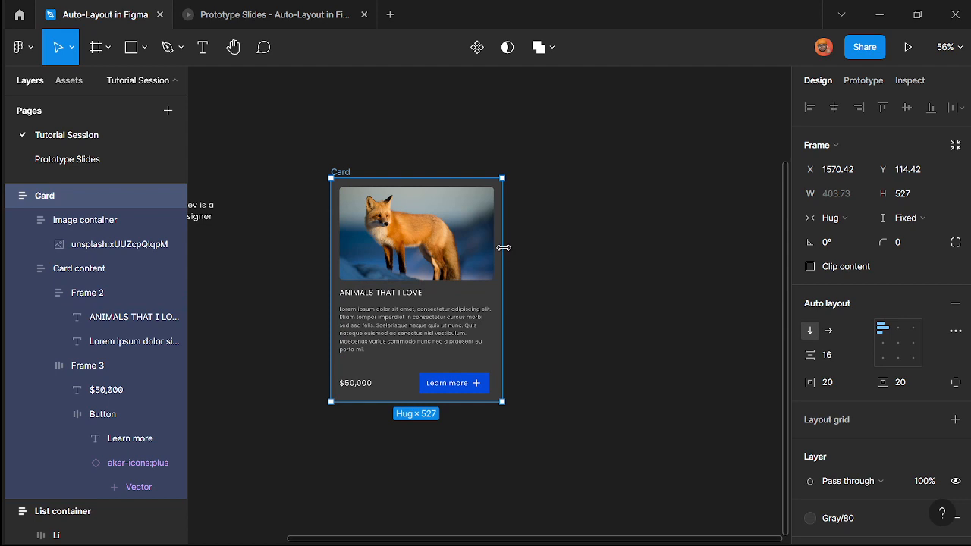
pyautogui.moveTo(504, 249); pyautogui.dragTo(602, 266)
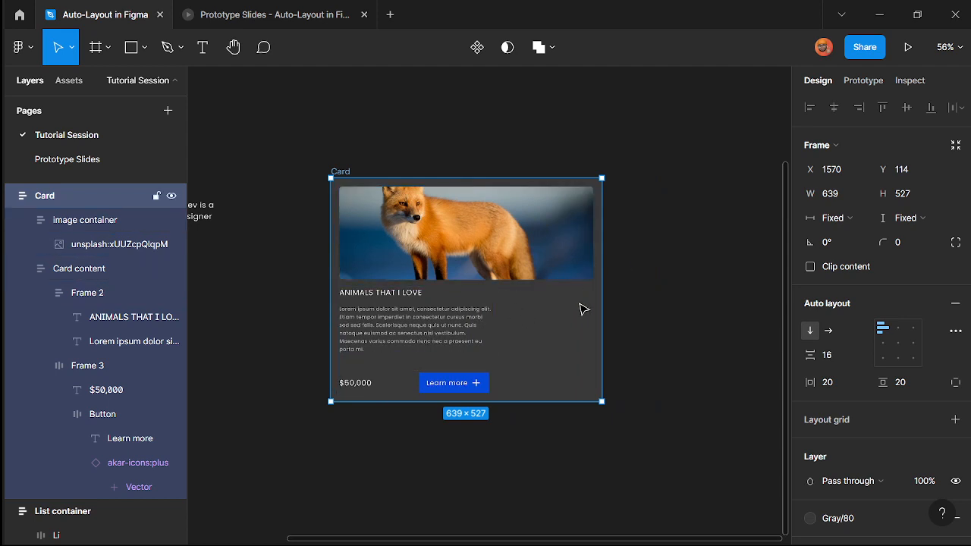
pyautogui.hotkey('ctrl', 'z')
# - Set the Card content frame's horizontal resizing to Fill container and leave its vertical resizing on Hug
pyautogui.scroll(5, 417, 245)
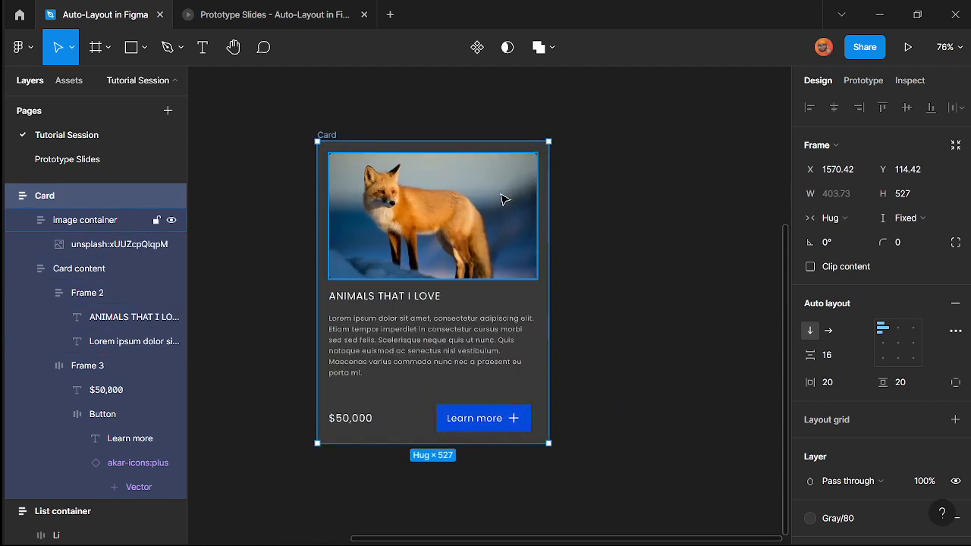
pyautogui.scroll(4, 350, 308)
pyautogui.doubleClick(446, 359)
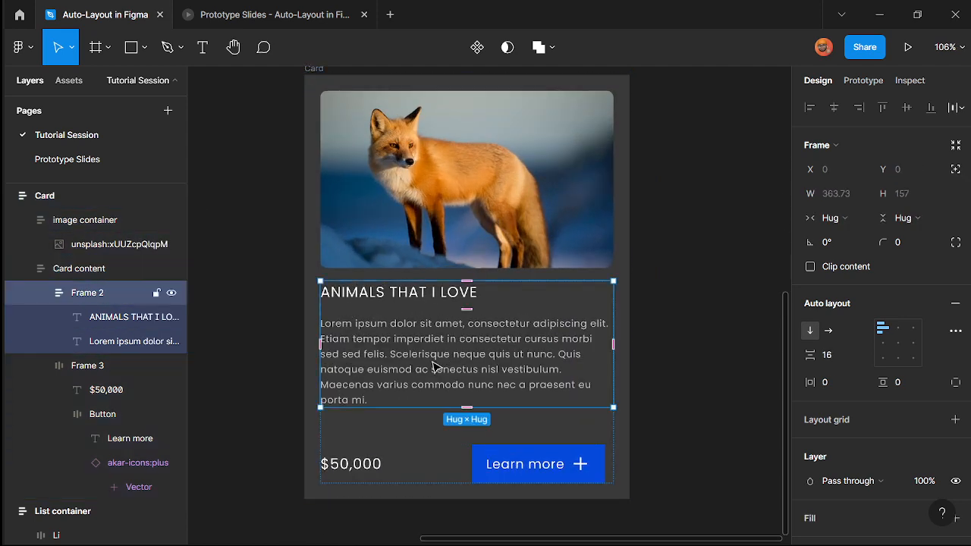
pyautogui.click(724, 390)
pyautogui.click(509, 455)
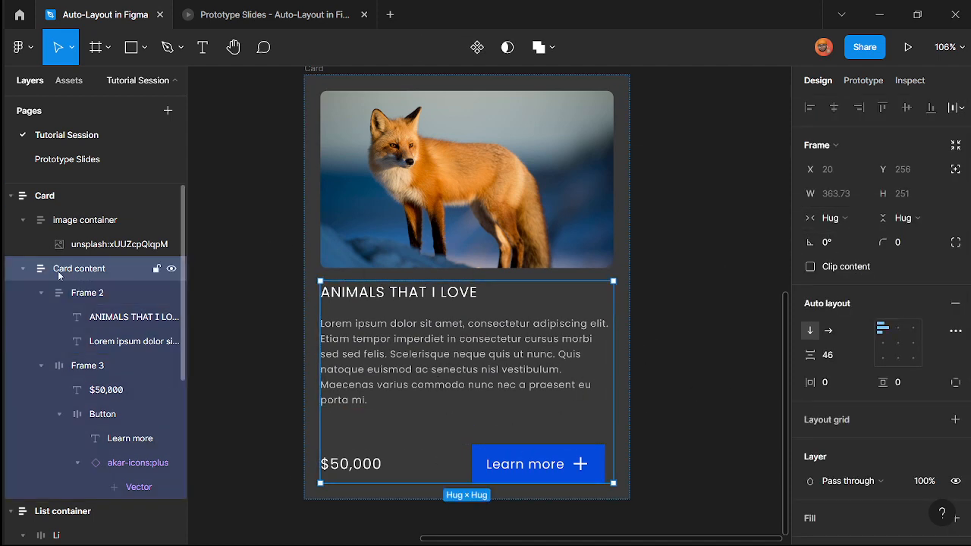
pyautogui.click(838, 218)
pyautogui.click(866, 237)
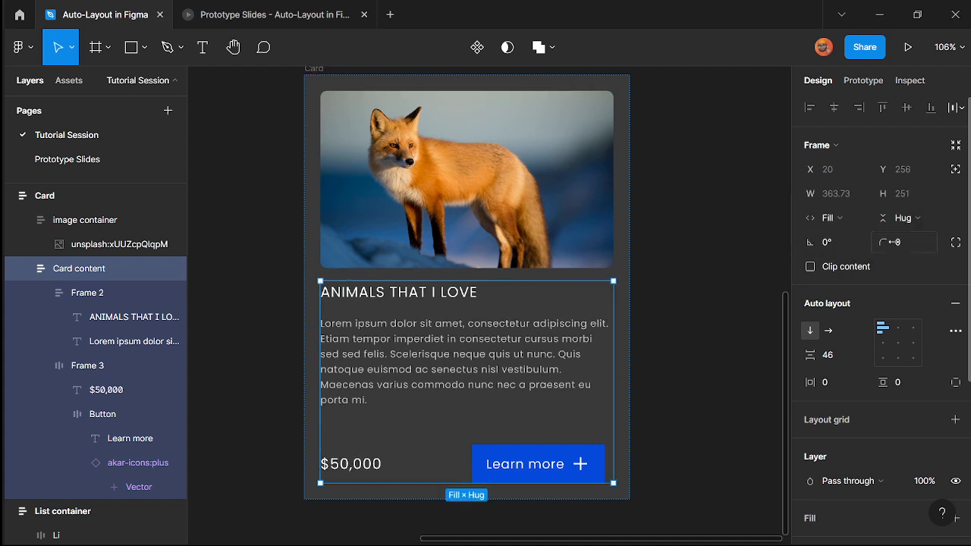
pyautogui.click(913, 220)
pyautogui.click(967, 221)
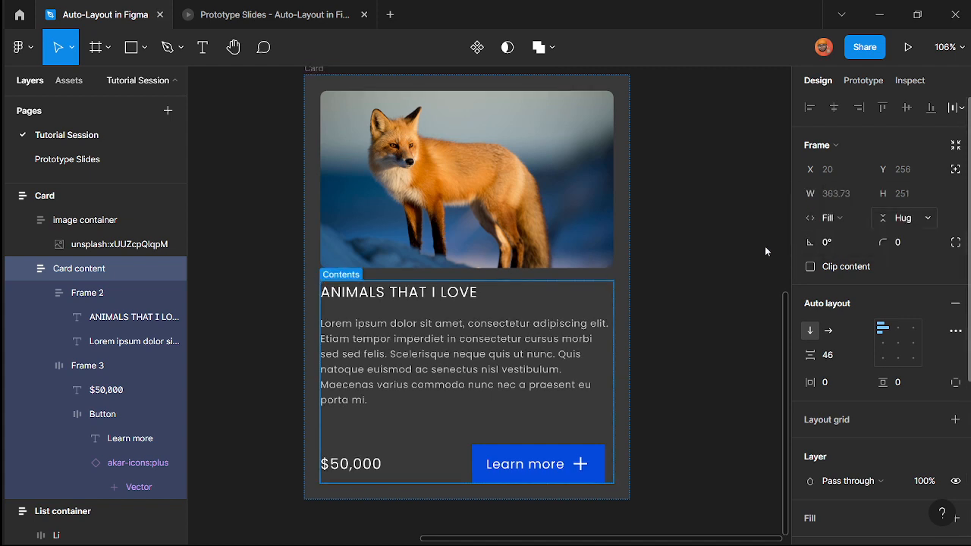
# - Set the horizontal resizing of the frame holding the heading and description to Fill container
pyautogui.scroll(-1, 490, 337)
pyautogui.scroll(-1, 469, 399)
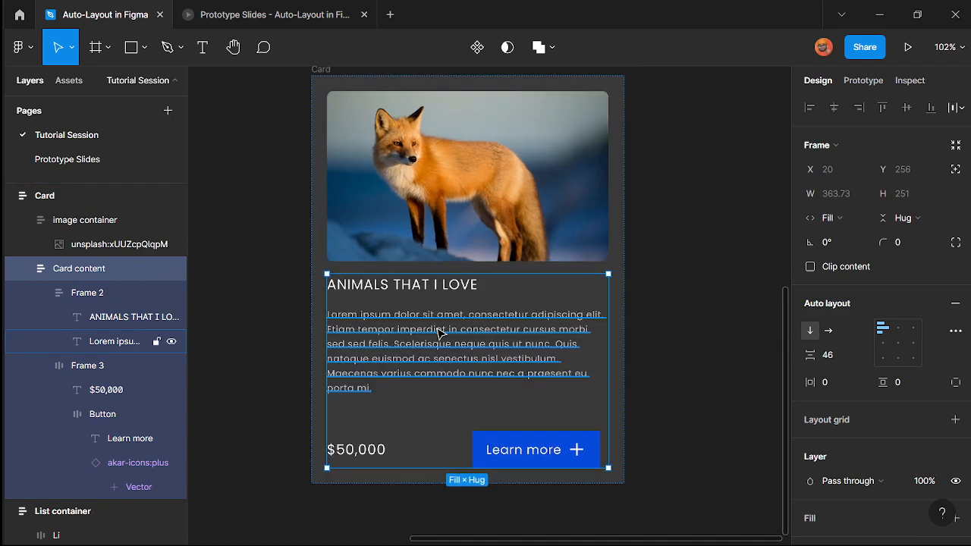
pyautogui.click(402, 285)
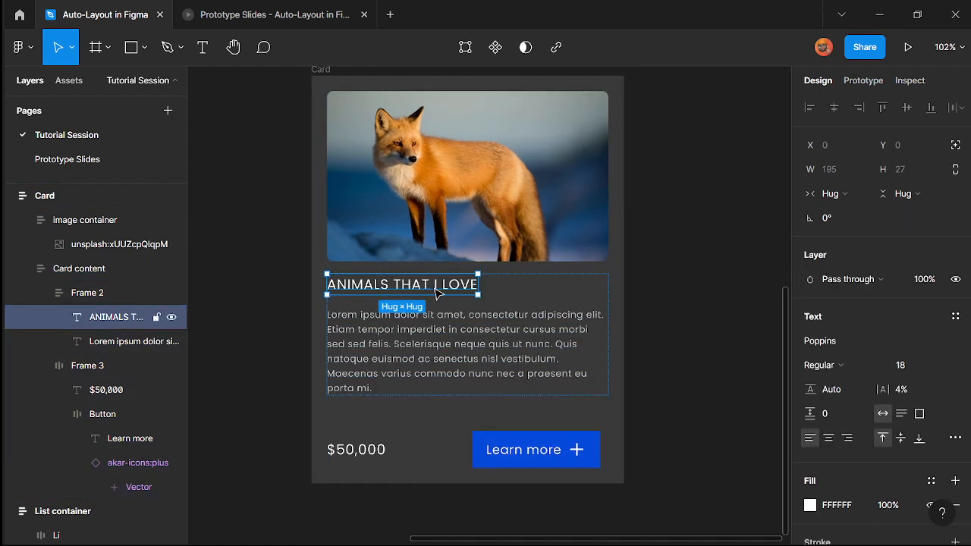
pyautogui.click(564, 302)
pyautogui.click(850, 220)
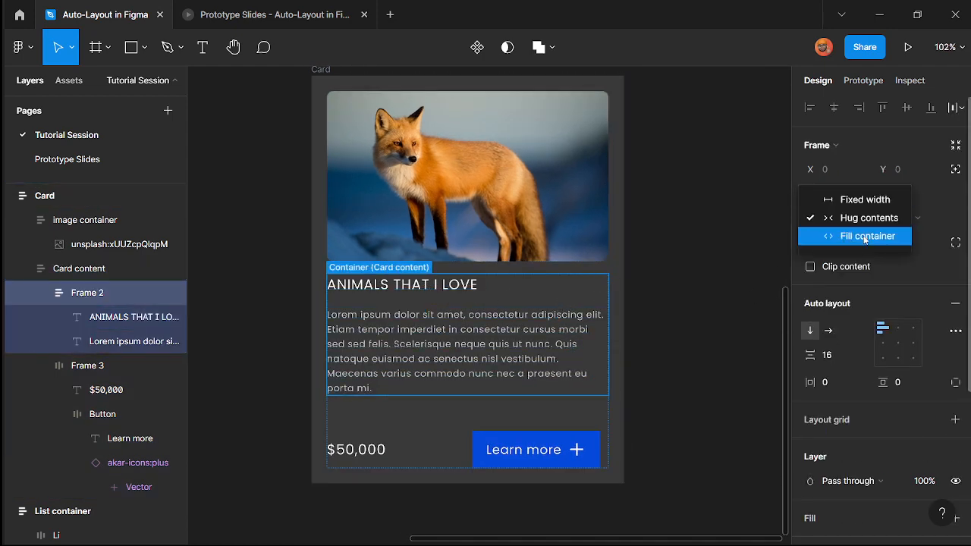
pyautogui.click(865, 236)
# - Change the font weight of the "ANIMALS THAT I LOVE" heading to SemiBold
pyautogui.scroll(3, 362, 332)
pyautogui.scroll(2, 361, 332)
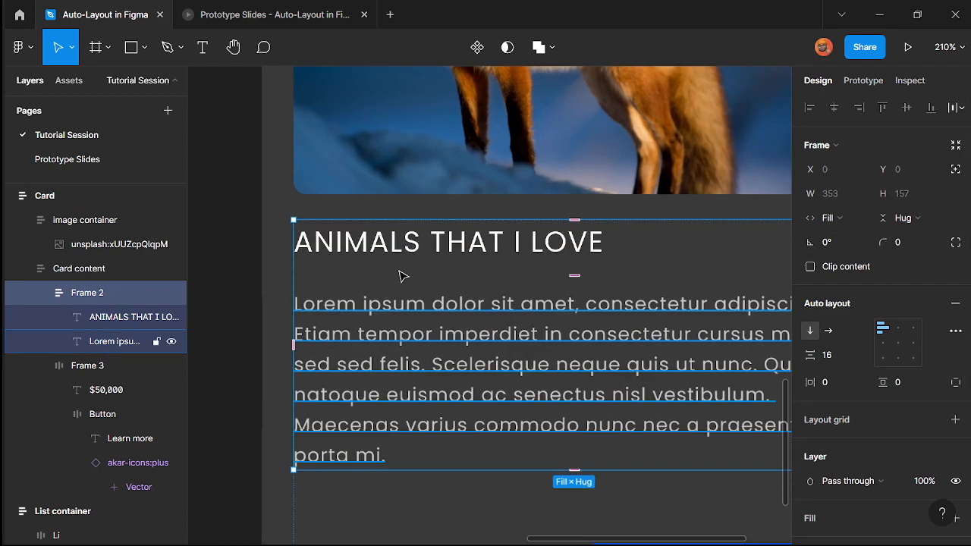
pyautogui.click(526, 258)
pyautogui.click(835, 362)
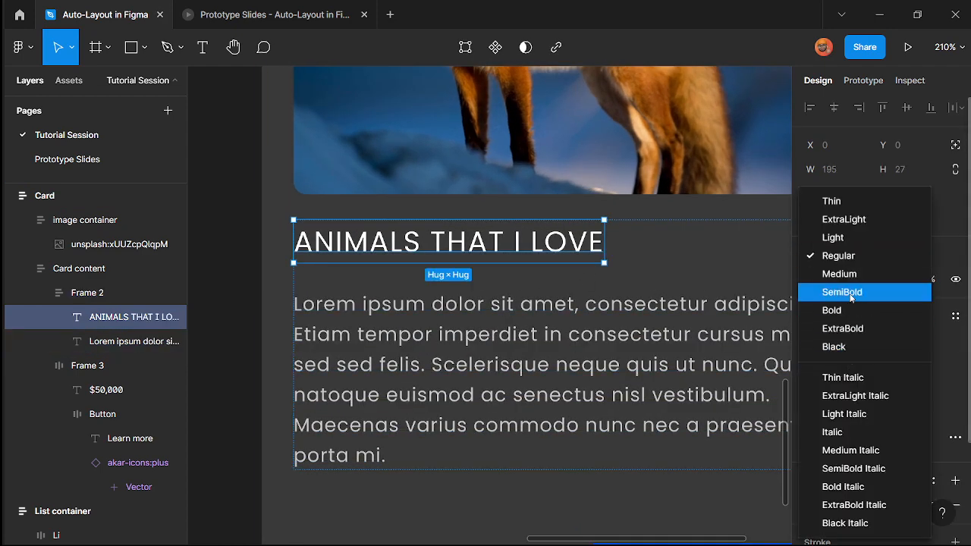
pyautogui.click(849, 294)
# - Set the vertical spacing between the heading and the description text to 12
pyautogui.scroll(-3, 486, 342)
pyautogui.click(560, 355)
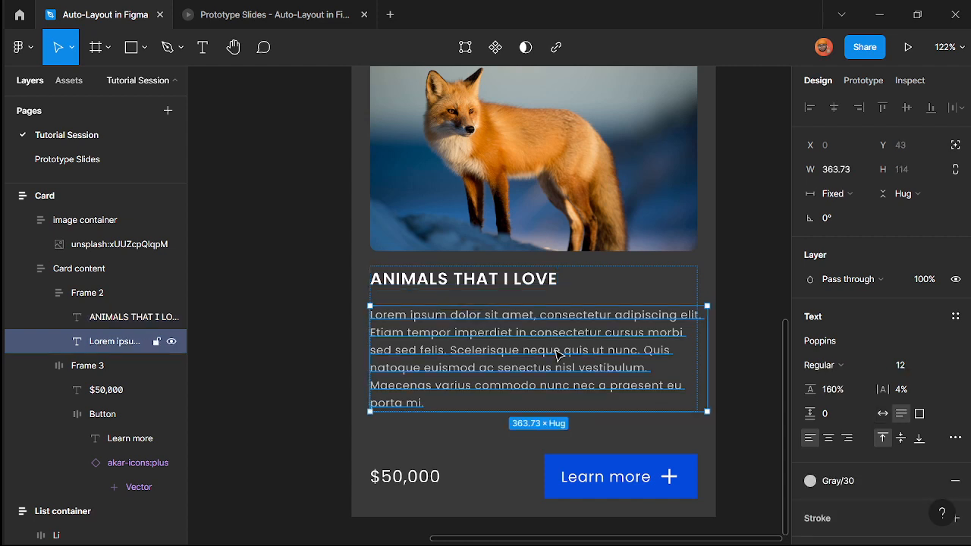
pyautogui.click(675, 297)
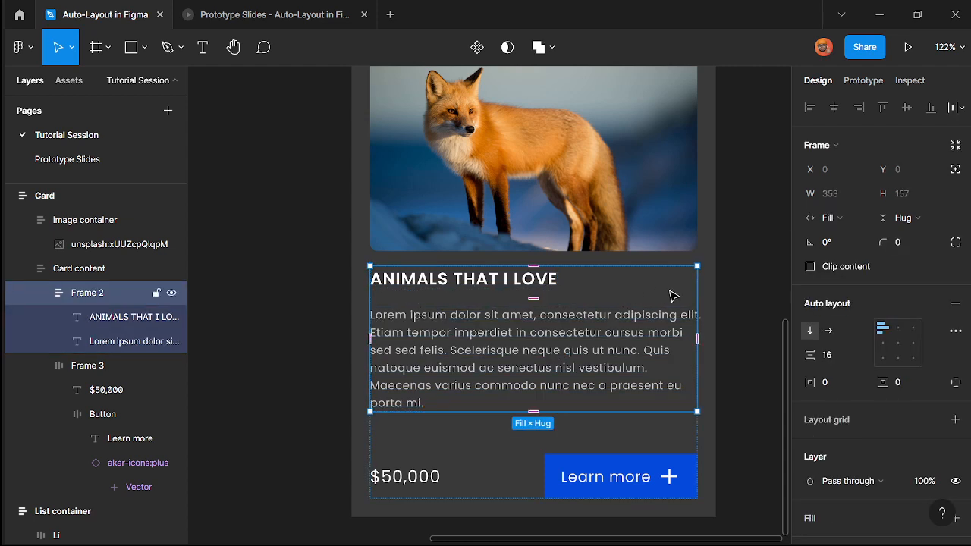
pyautogui.click(845, 362)
pyautogui.write('12')
pyautogui.press('Return')
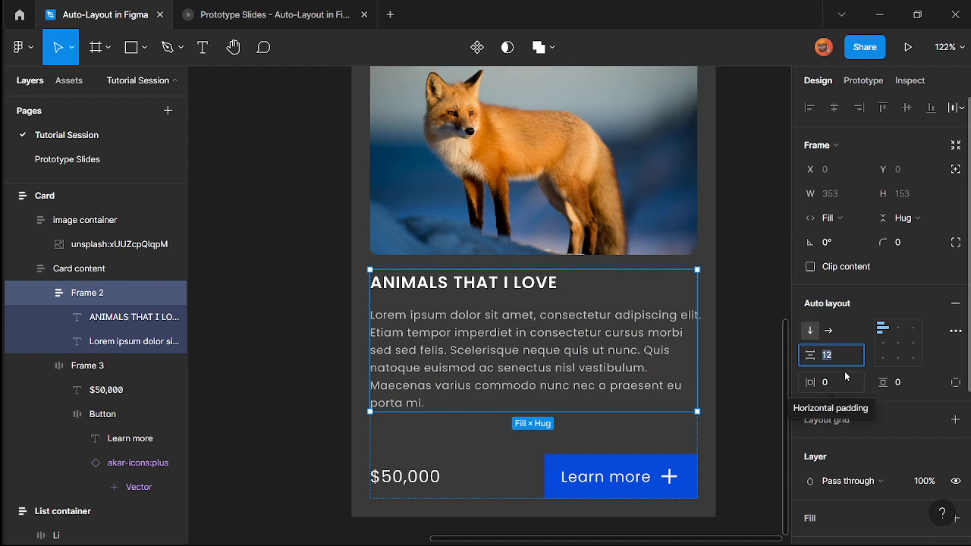
# - Try a spacing of 8 between the heading and the description, and undo it
pyautogui.write('8')
pyautogui.press('Return')
pyautogui.hotkey('ctrl', 'z')
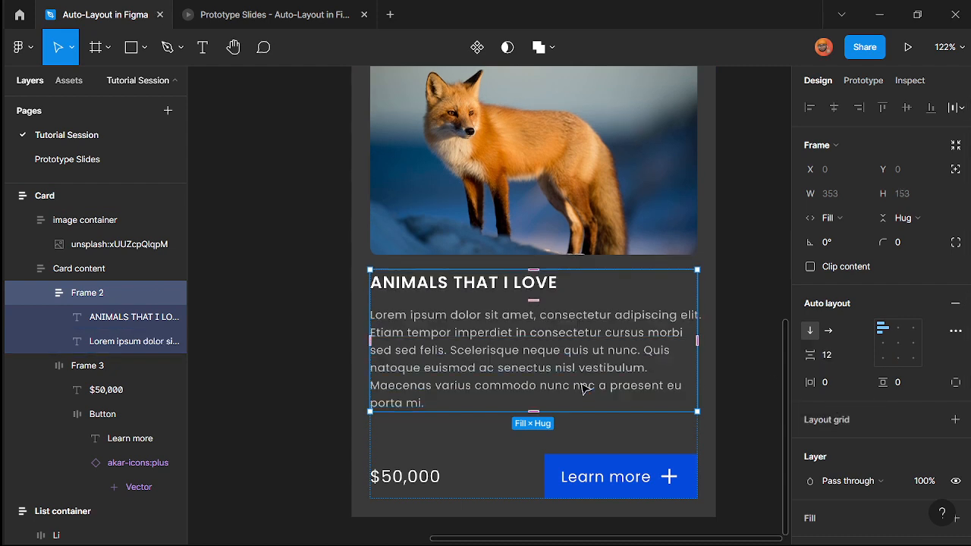
# - Set the Lorem ipsum description text's horizontal resizing to Fill container so it stays within its parent frame
pyautogui.click(528, 378)
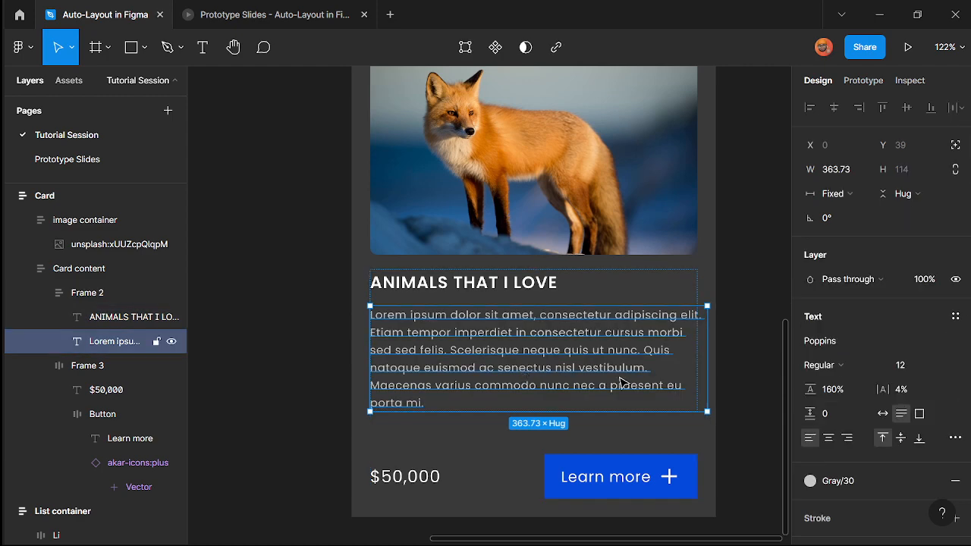
pyautogui.scroll(5, 672, 378)
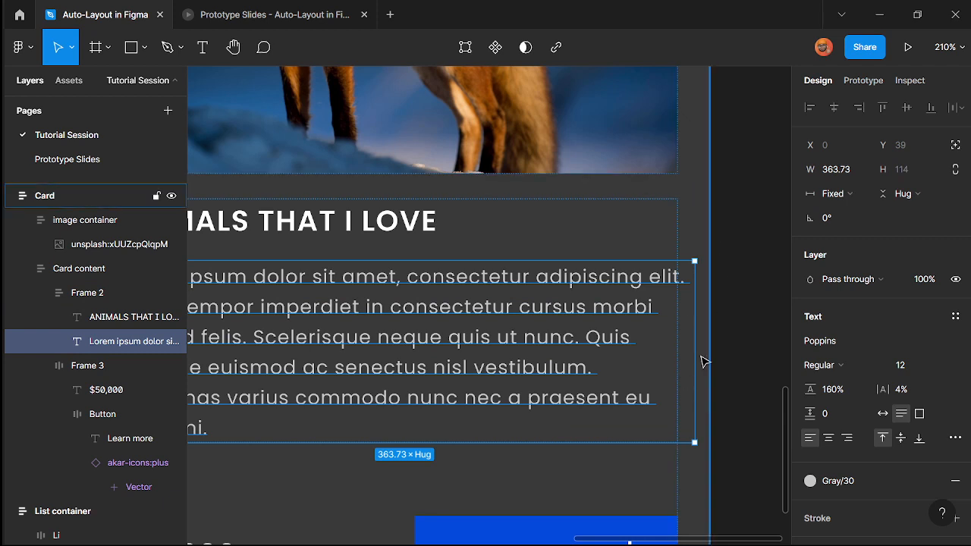
pyautogui.click(667, 223)
pyautogui.click(615, 293)
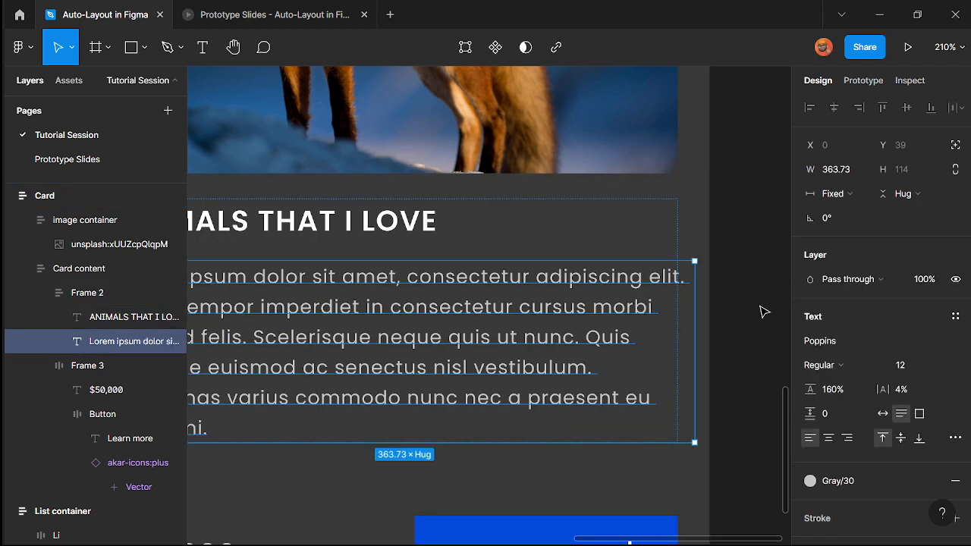
pyautogui.click(834, 195)
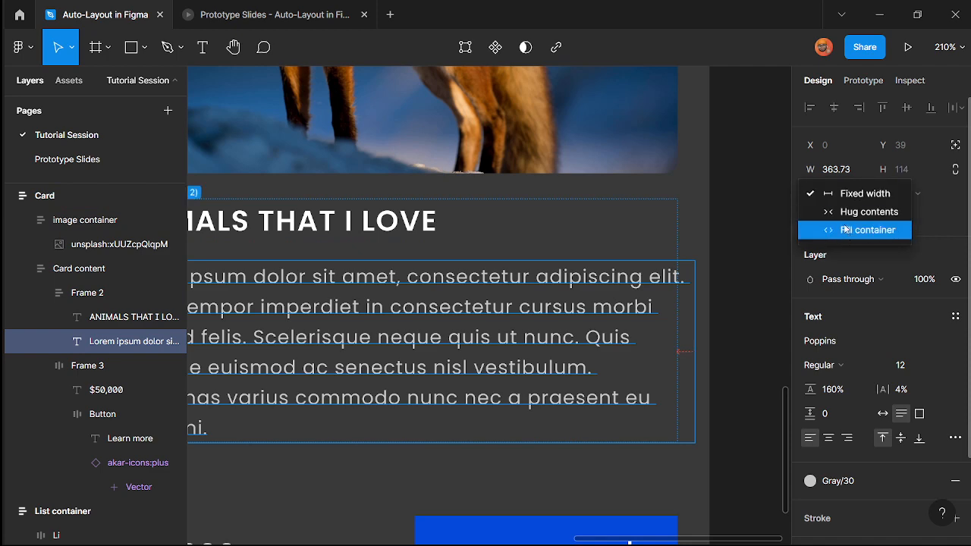
pyautogui.click(846, 229)
# - Try changing the Card's width by its side edge to test how the contents adapt, and undo the resize
pyautogui.hotkey('shift', '0')
pyautogui.scroll(3, 422, 390)
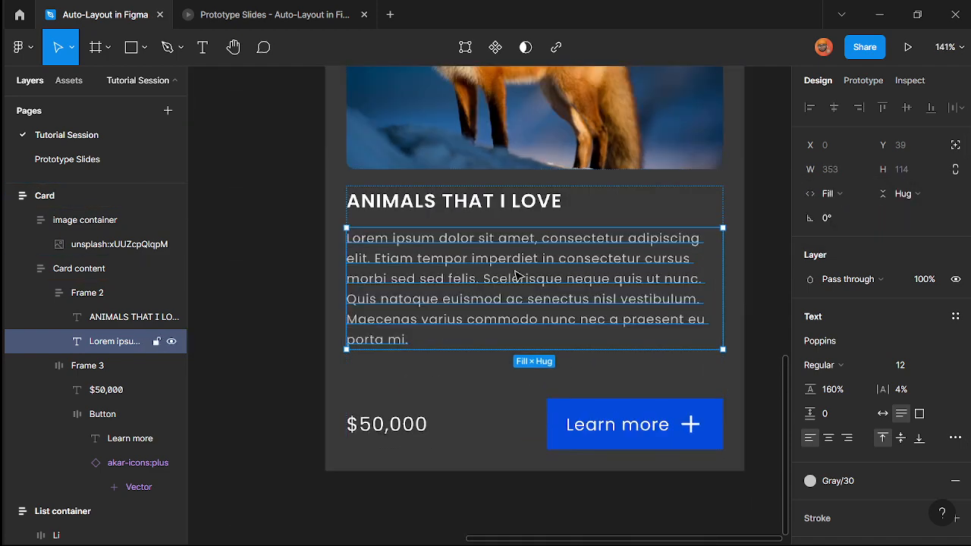
pyautogui.click(638, 217)
pyautogui.scroll(-3, 545, 273)
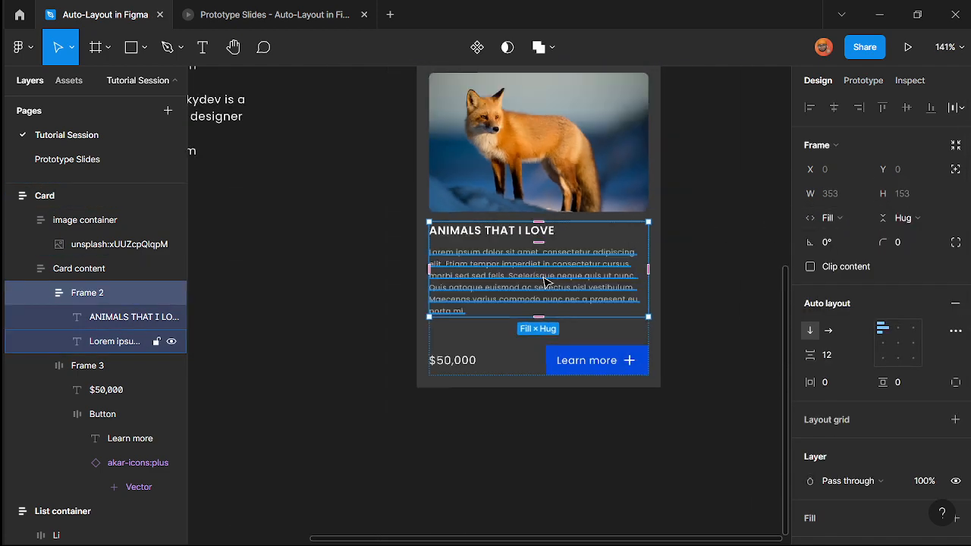
pyautogui.scroll(-3, 462, 469)
pyautogui.click(492, 478)
pyautogui.scroll(2, 542, 443)
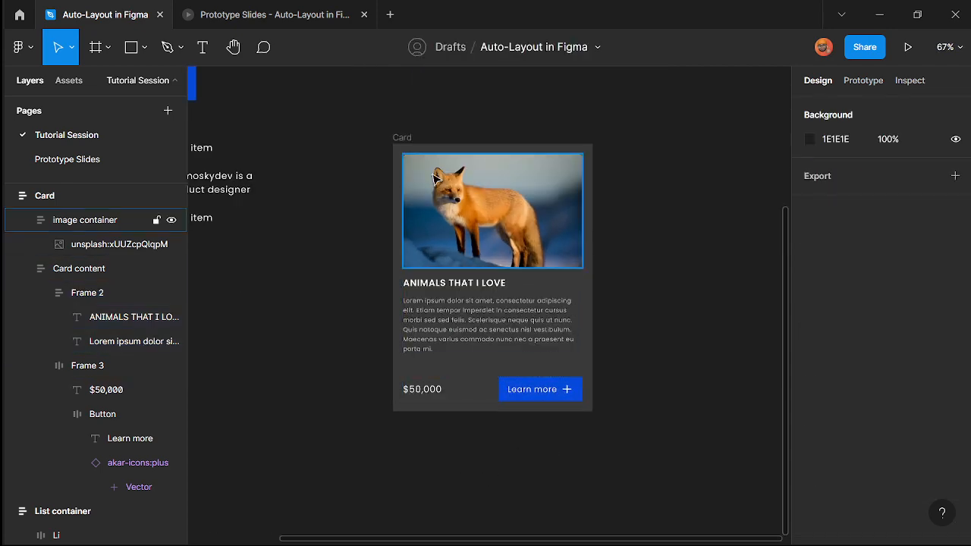
pyautogui.click(402, 137)
pyautogui.moveTo(596, 253); pyautogui.dragTo(581, 278)
pyautogui.hotkey('ctrl', 'z')
# - Examine the resizing and spacing settings of the row frame that holds the price and the "Learn more" button
pyautogui.scroll(3, 558, 302)
pyautogui.scroll(-2, 435, 353)
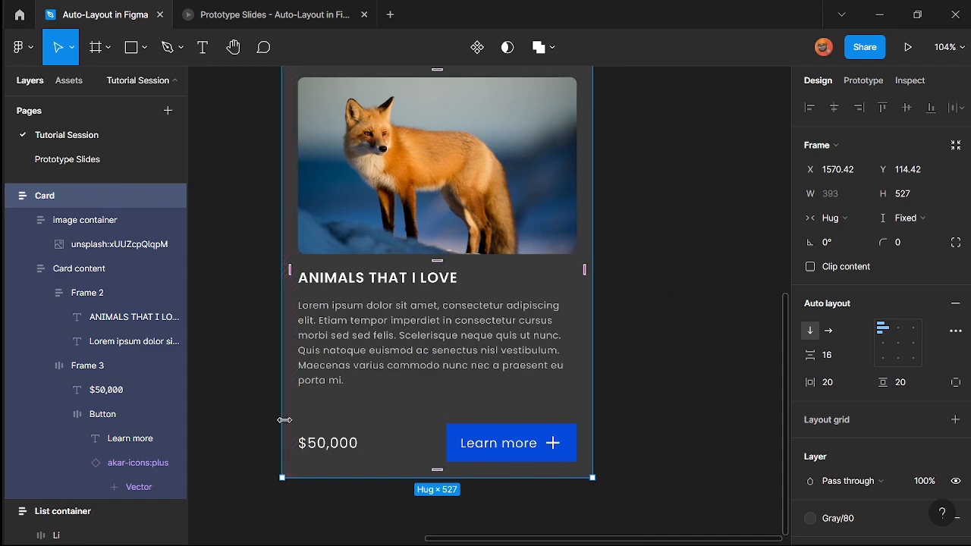
pyautogui.scroll(1, 332, 398)
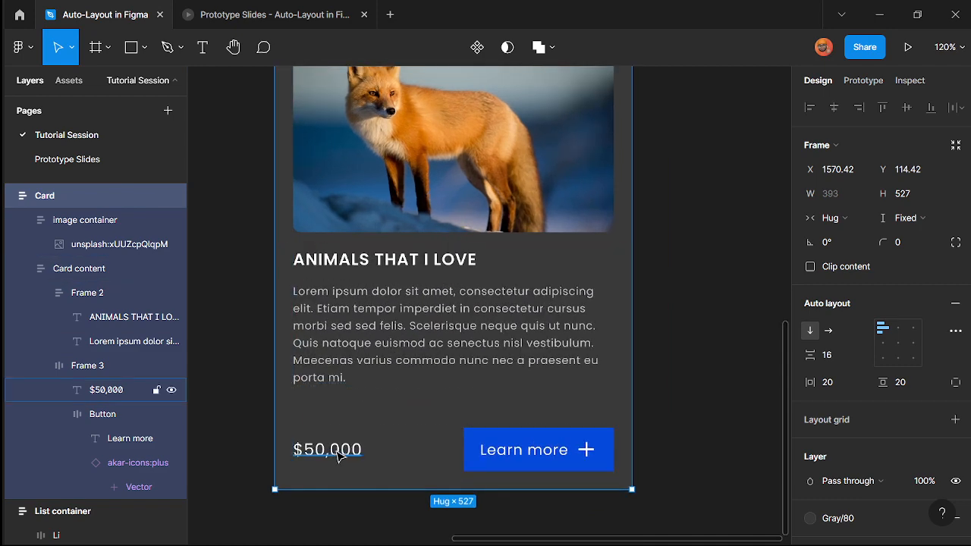
pyautogui.click(339, 454)
pyautogui.scroll(3, 339, 454)
pyautogui.click(477, 438)
pyautogui.scroll(-2, 423, 425)
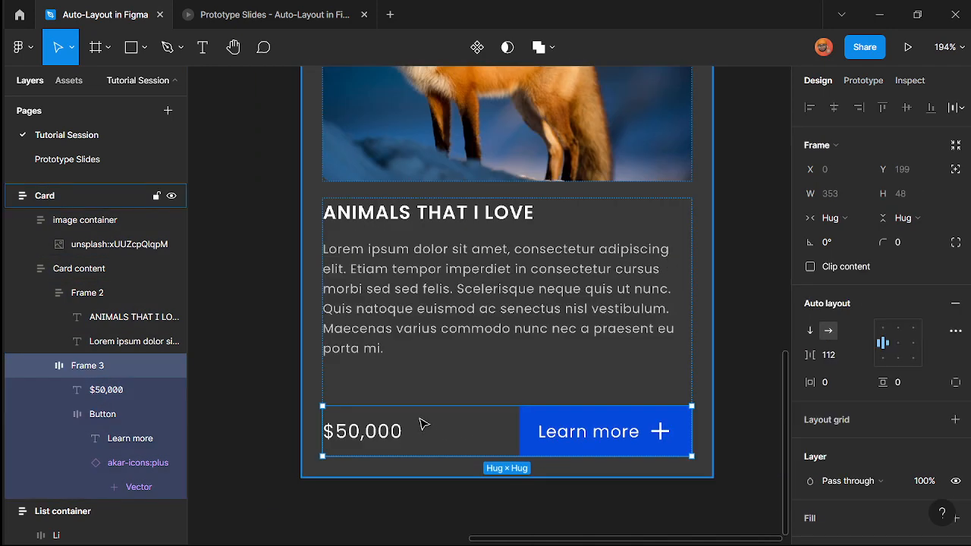
pyautogui.scroll(-3, 422, 424)
pyautogui.scroll(2, 453, 444)
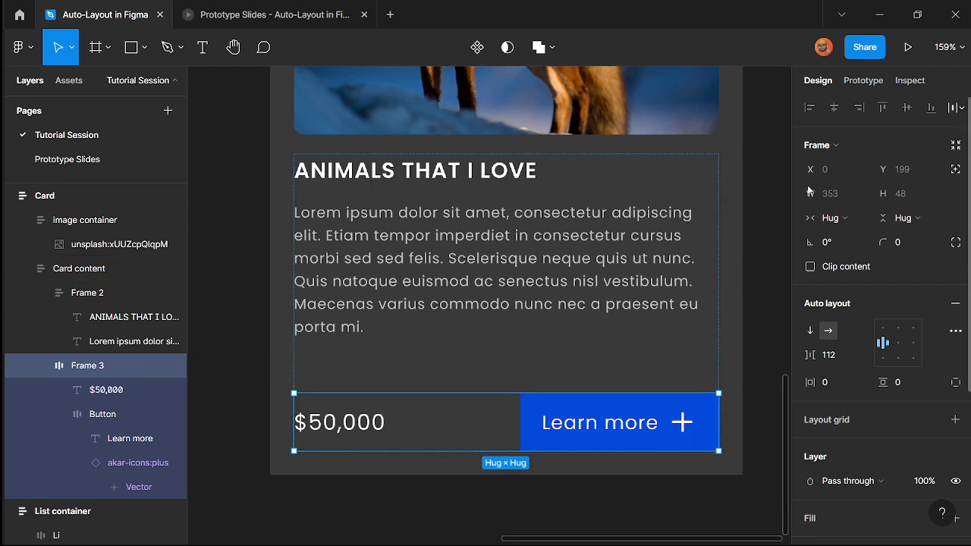
pyautogui.scroll(-3, 468, 421)
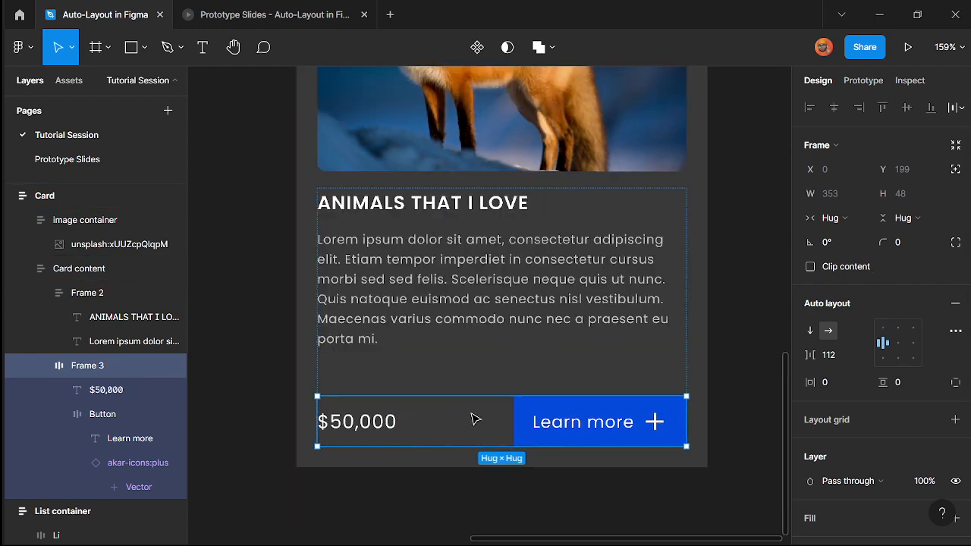
pyautogui.scroll(-4, 468, 422)
# - Try resizing the Card horizontally to see how the price and button row behaves, and restore its width
pyautogui.click(586, 350)
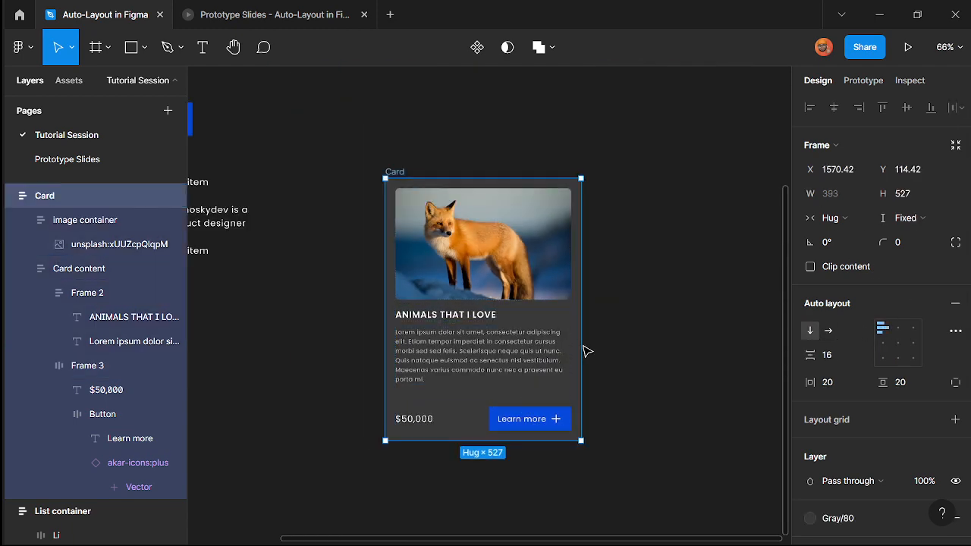
pyautogui.moveTo(592, 345)
pyautogui.mouseDown()
pyautogui.moveTo(667, 345)
pyautogui.moveTo(581, 344)
pyautogui.mouseUp()
pyautogui.scroll(3, 436, 452)
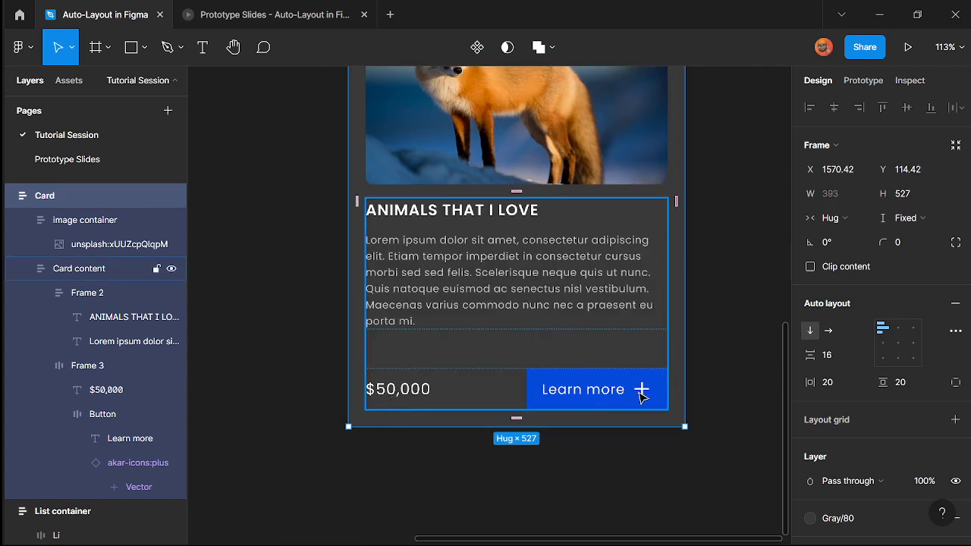
# - Set the spacing mode of the row frame holding the price and "Learn more" button to Space between
pyautogui.click(573, 391)
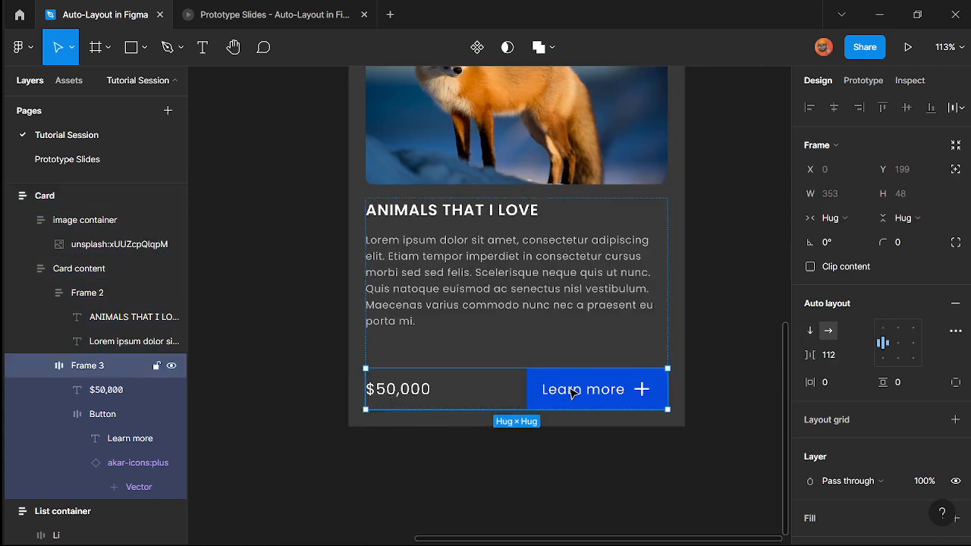
pyautogui.click(955, 334)
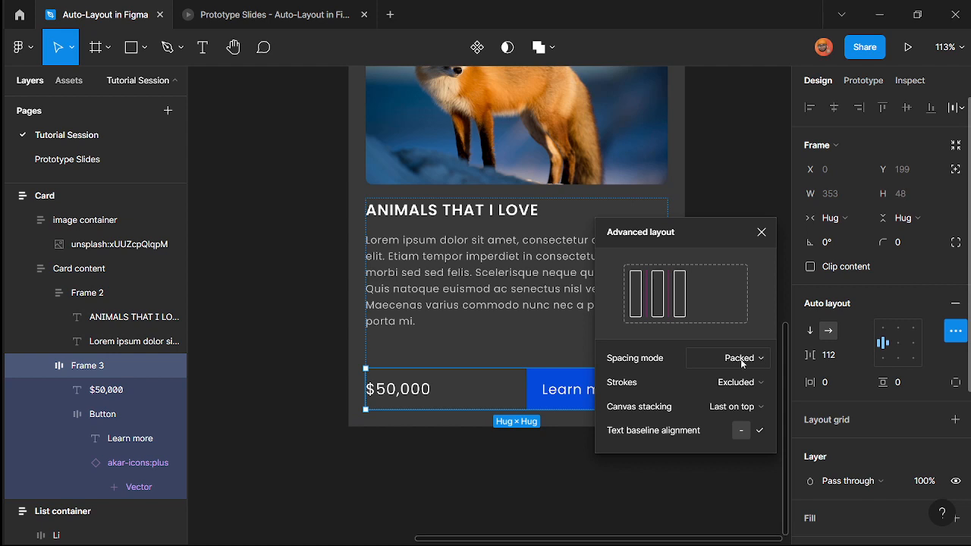
pyautogui.hscroll(2, 490, 404)
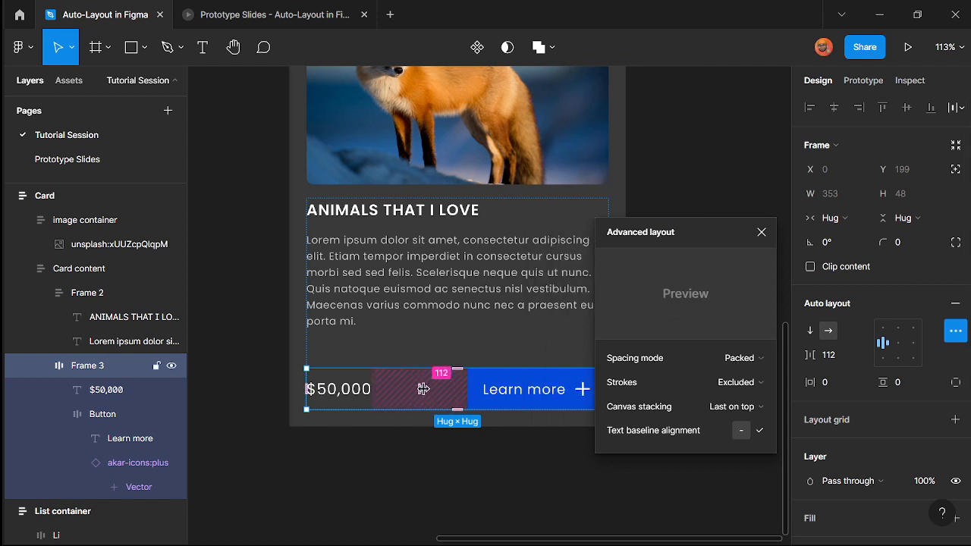
pyautogui.scroll(3, 414, 393)
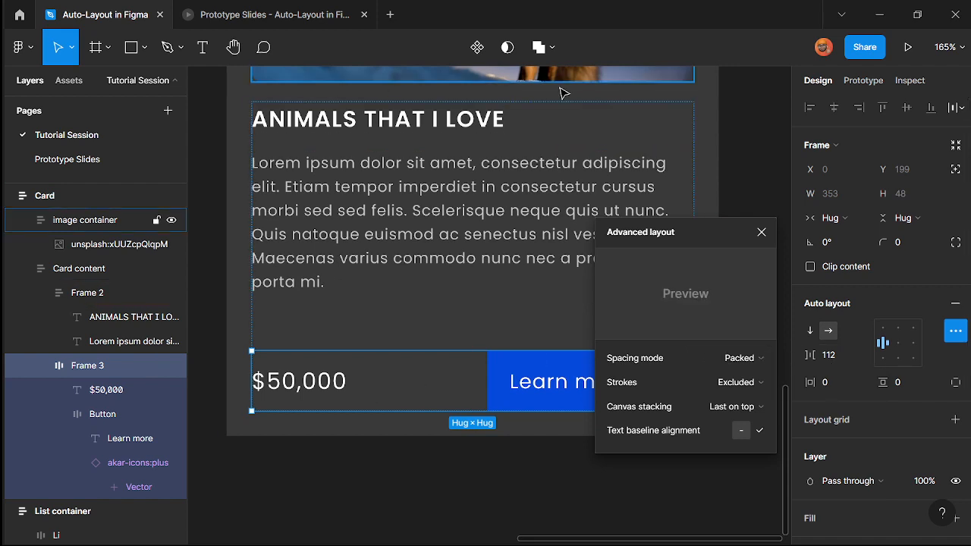
pyautogui.scroll(-3, 395, 406)
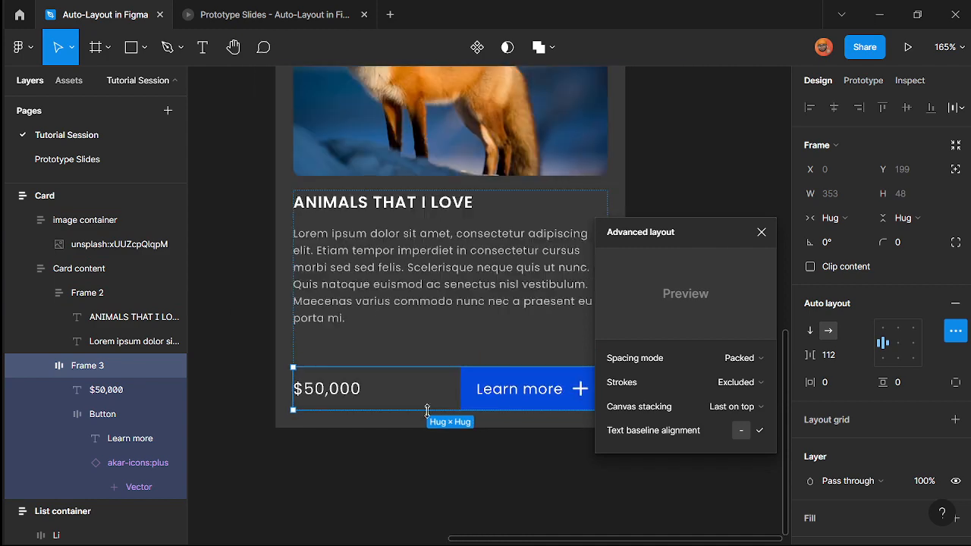
pyautogui.click(746, 362)
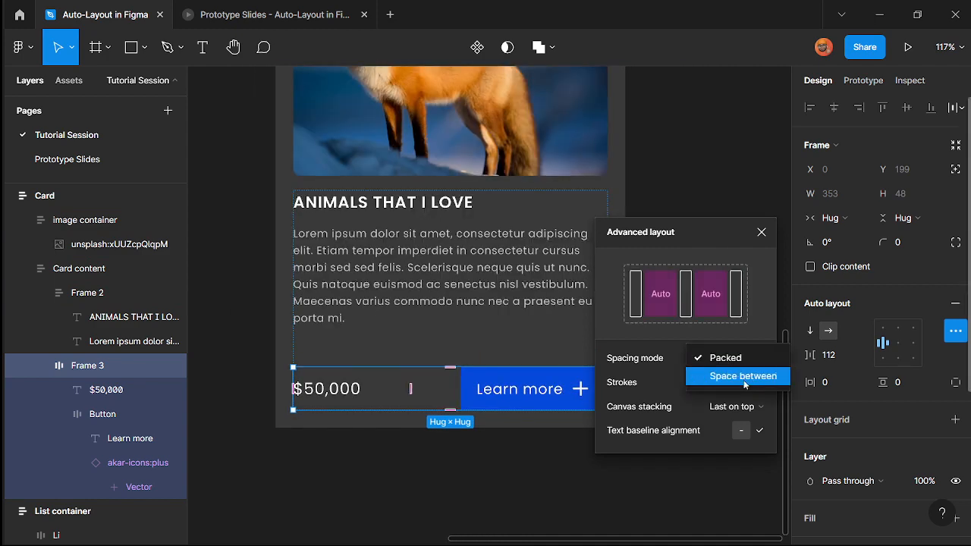
pyautogui.click(744, 377)
pyautogui.click(761, 232)
# - Try widening the Card to 428 to test the price and button row, and undo the resize
pyautogui.scroll(-5, 533, 442)
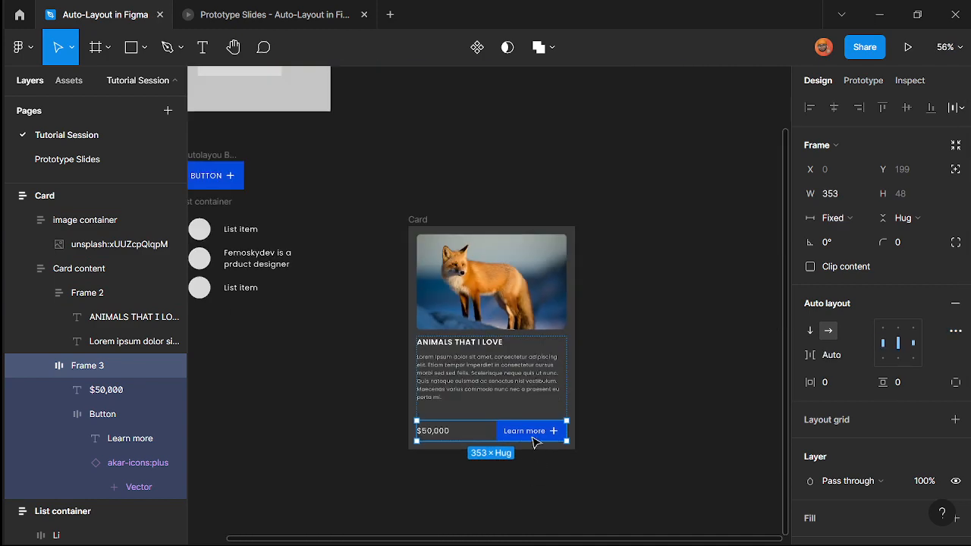
pyautogui.click(425, 220)
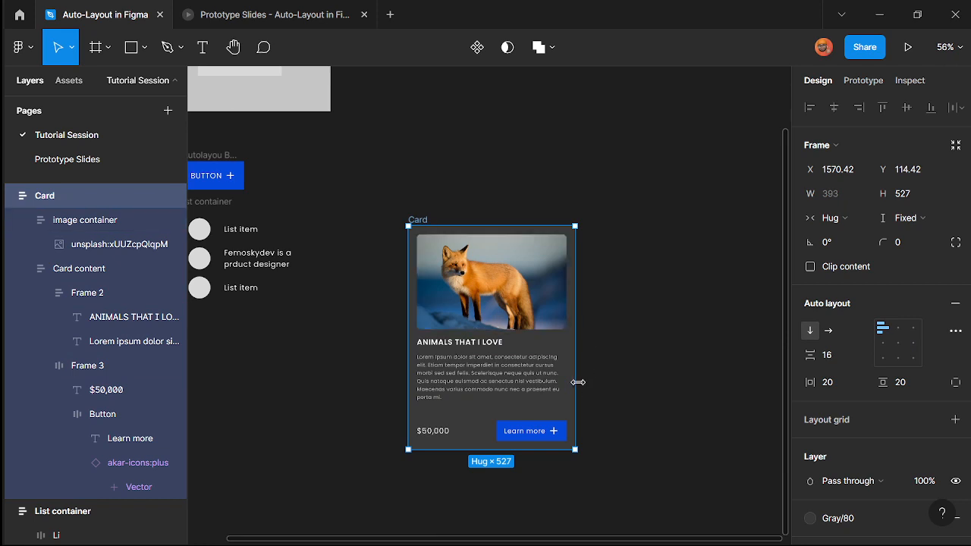
pyautogui.moveTo(578, 382)
pyautogui.mouseDown()
pyautogui.moveTo(691, 378)
pyautogui.moveTo(590, 375)
pyautogui.mouseUp()
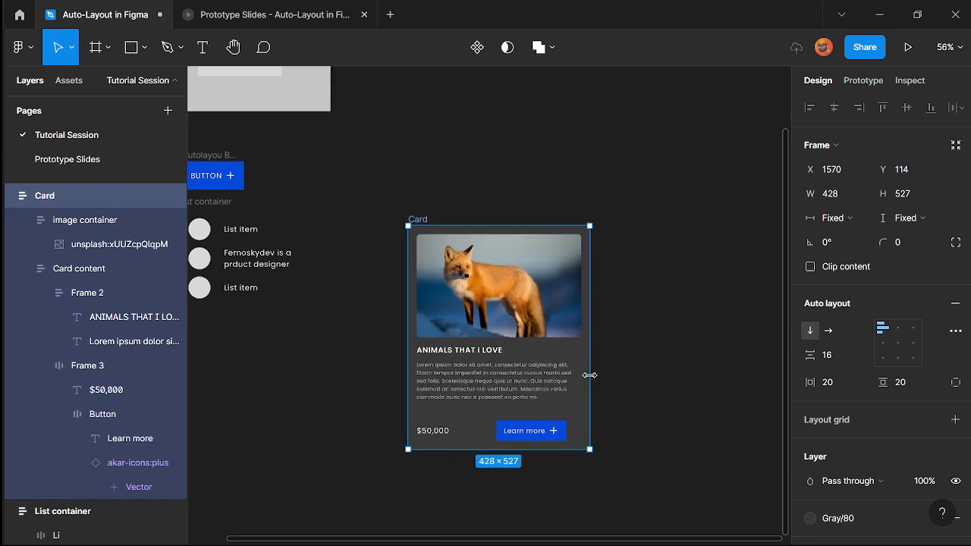
pyautogui.hotkey('ctrl', 'z')
# - Set the price and button row's horizontal resizing to Fill container
pyautogui.scroll(4, 536, 468)
pyautogui.doubleClick(458, 415)
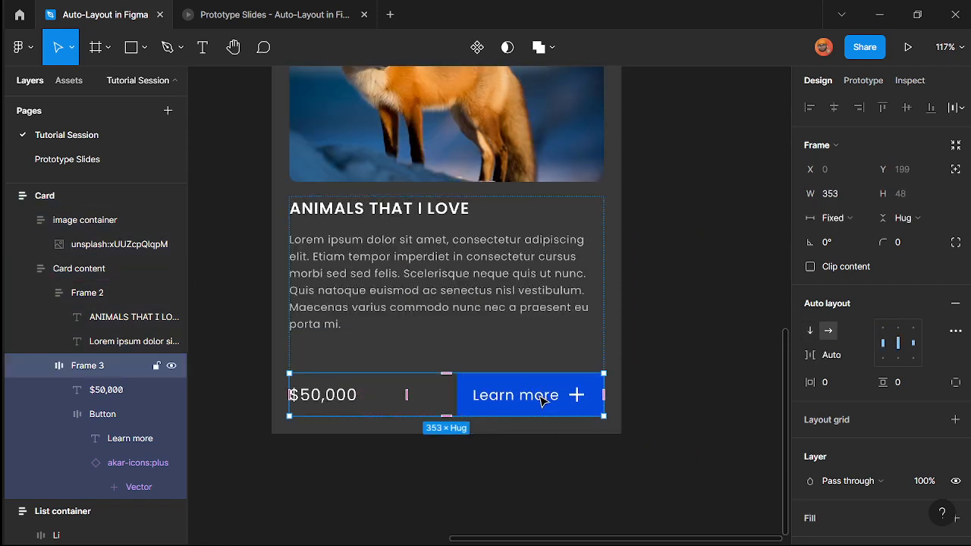
pyautogui.click(833, 218)
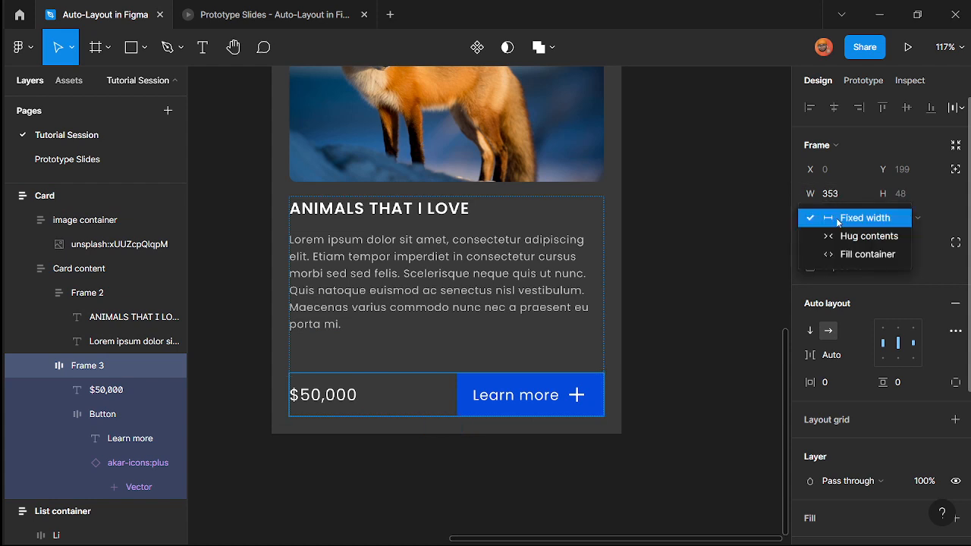
pyautogui.click(863, 259)
# - Try changing the Card's width by its side edge to test the filled row, restore it, and check the nested contents
pyautogui.scroll(-5, 459, 438)
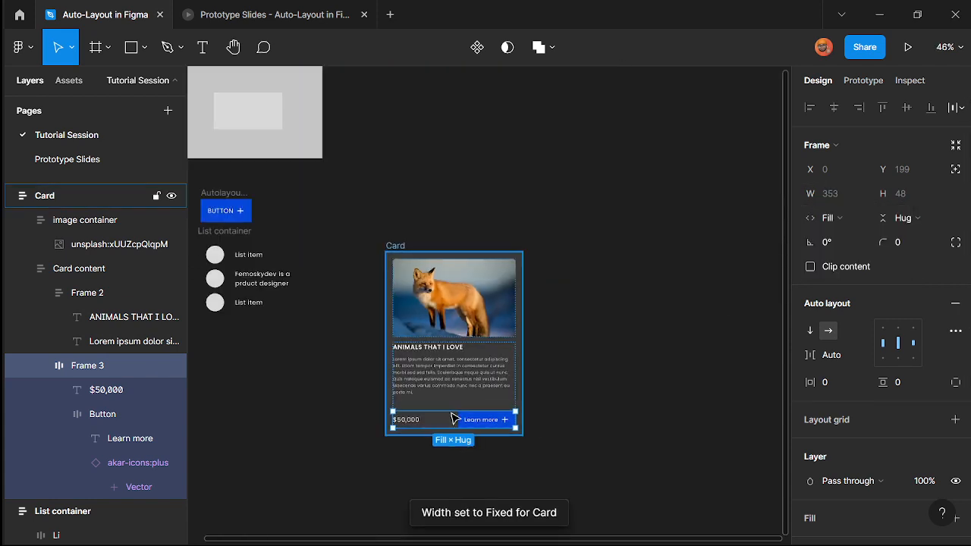
pyautogui.click(404, 245)
pyautogui.moveTo(525, 329)
pyautogui.mouseDown()
pyautogui.moveTo(698, 329)
pyautogui.moveTo(499, 328)
pyautogui.moveTo(574, 330)
pyautogui.moveTo(523, 326)
pyautogui.mouseUp()
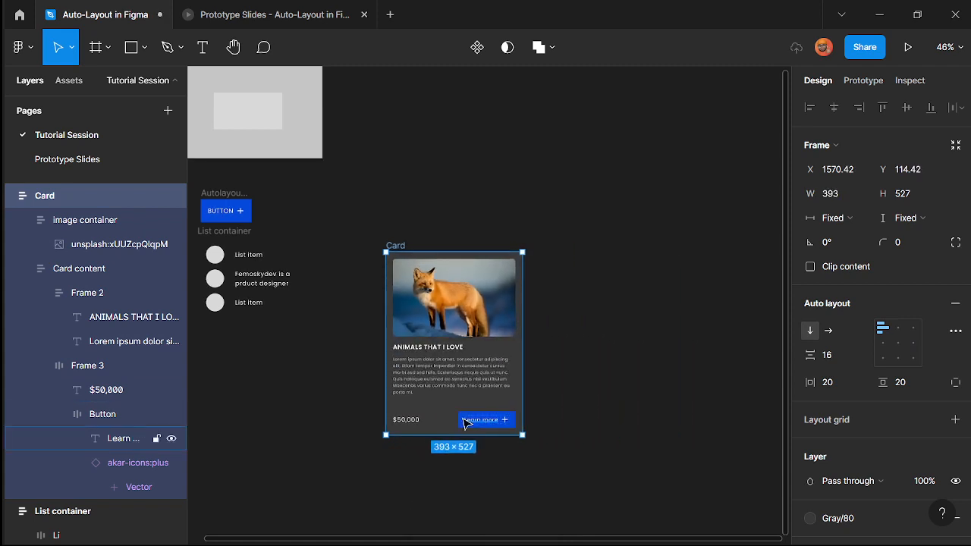
pyautogui.scroll(5, 455, 420)
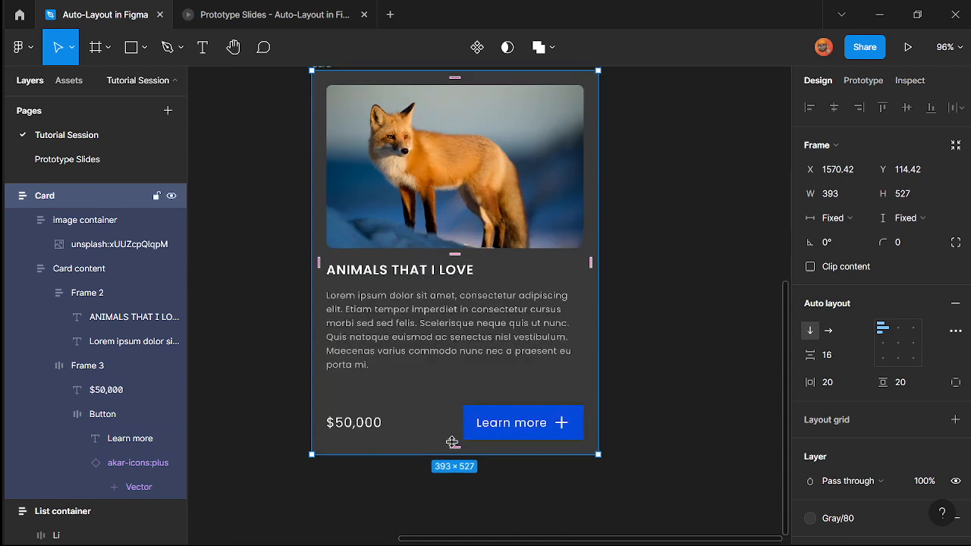
pyautogui.click(468, 301)
pyautogui.click(497, 220)
pyautogui.scroll(-3, 473, 247)
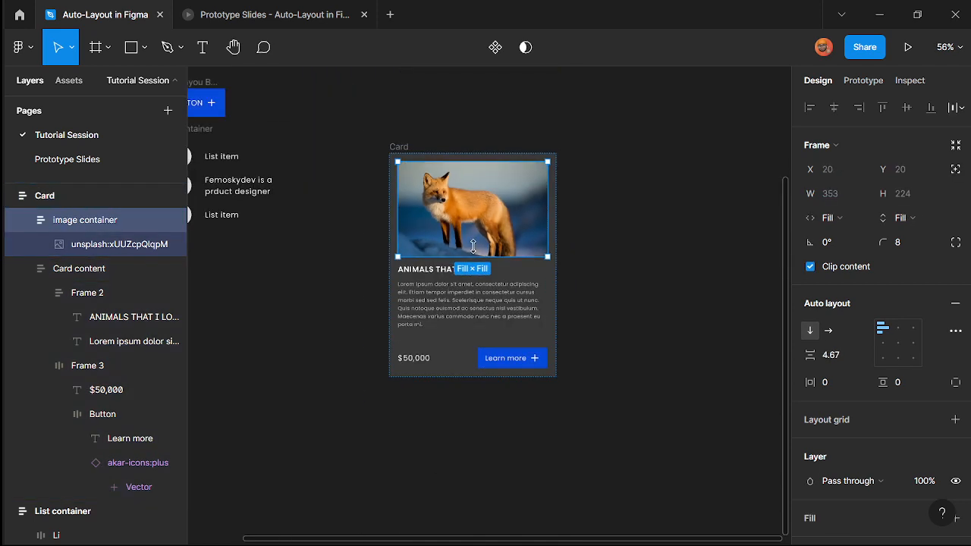
# - Apply the iPhone 11 Pro / X frame preset (375×812) to the Card
pyautogui.click(399, 147)
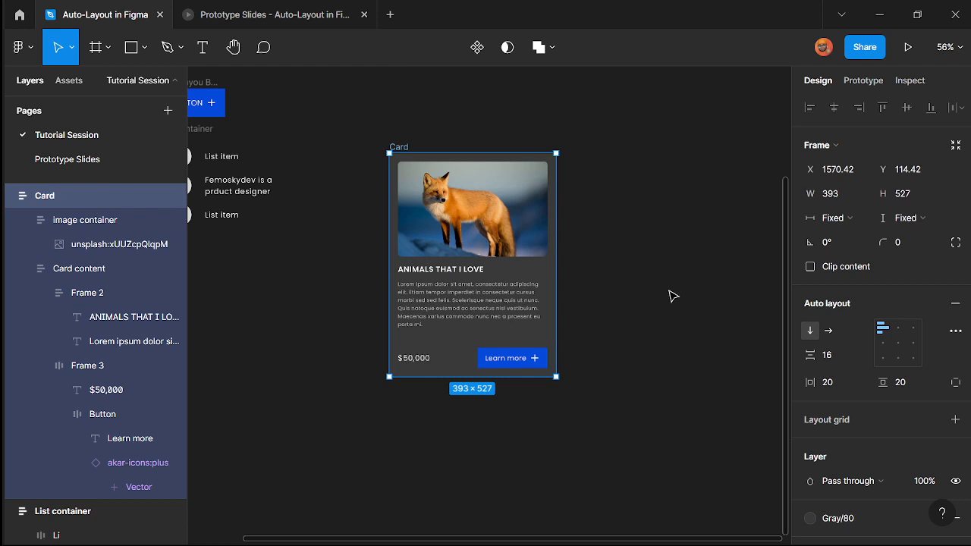
pyautogui.click(833, 150)
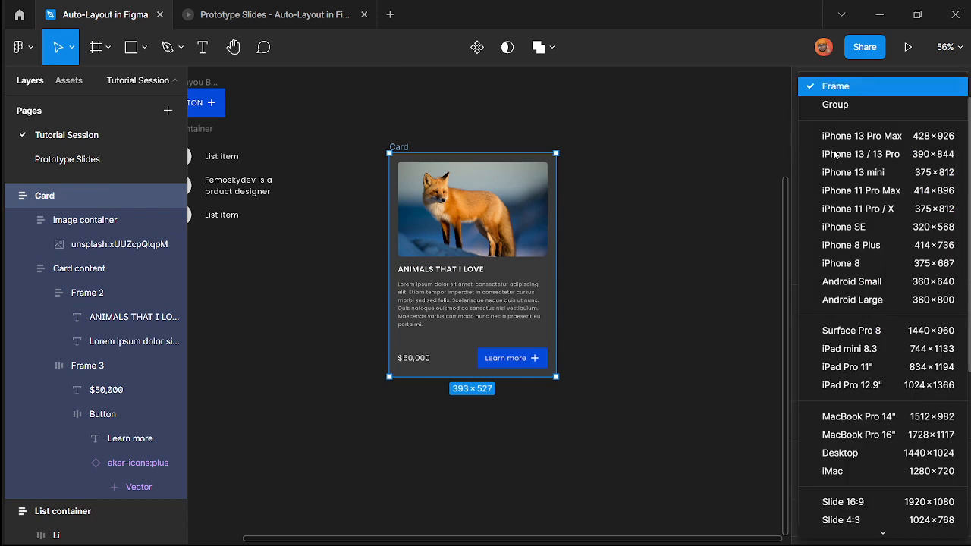
pyautogui.click(832, 88)
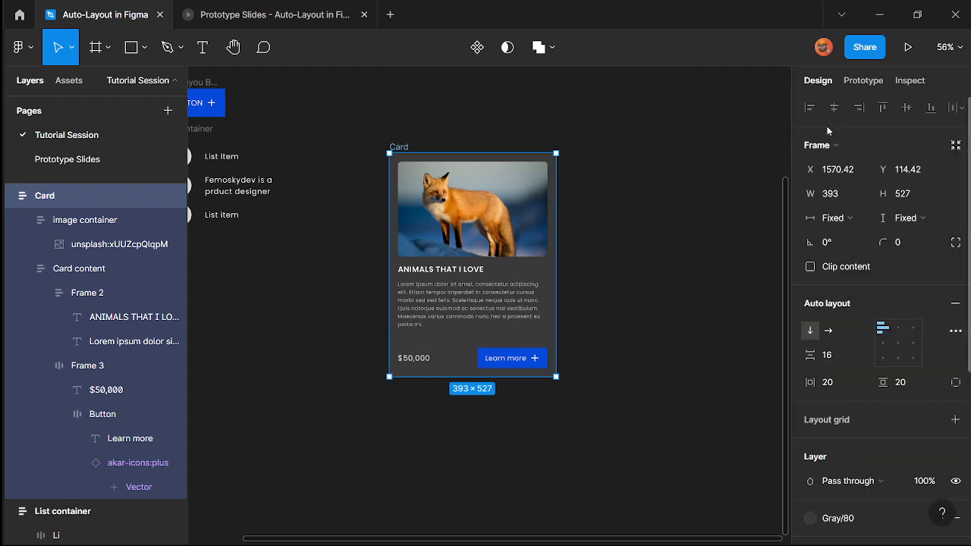
pyautogui.scroll(2, 444, 181)
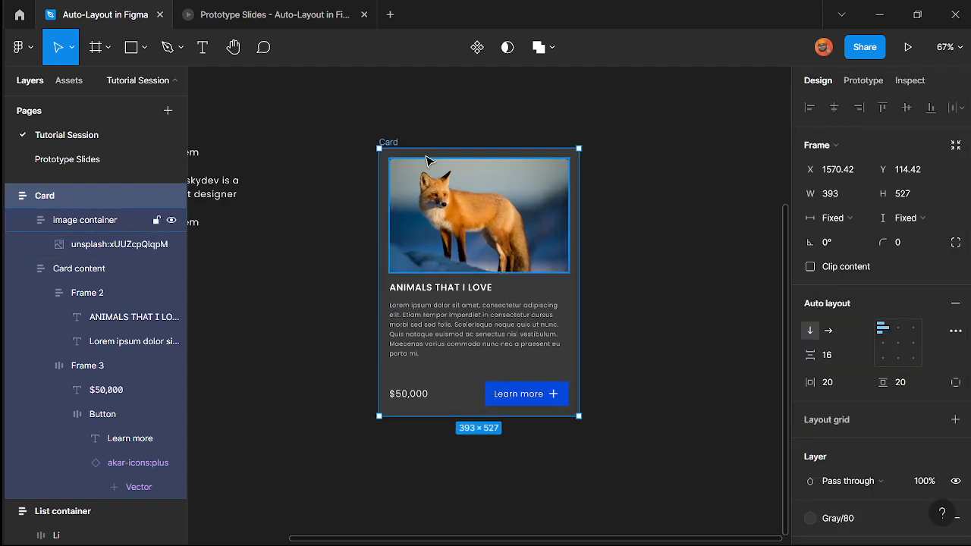
pyautogui.click(826, 145)
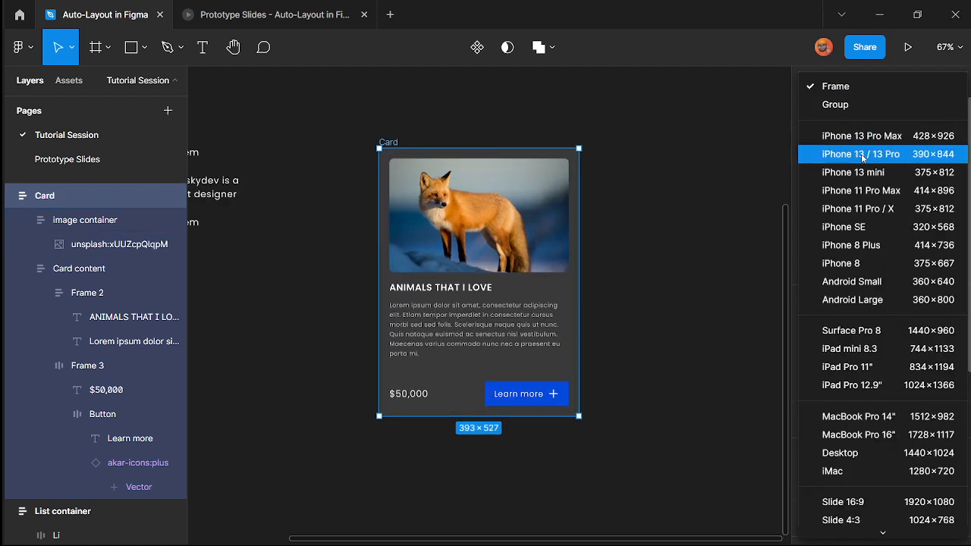
pyautogui.click(865, 208)
pyautogui.scroll(-3, 522, 313)
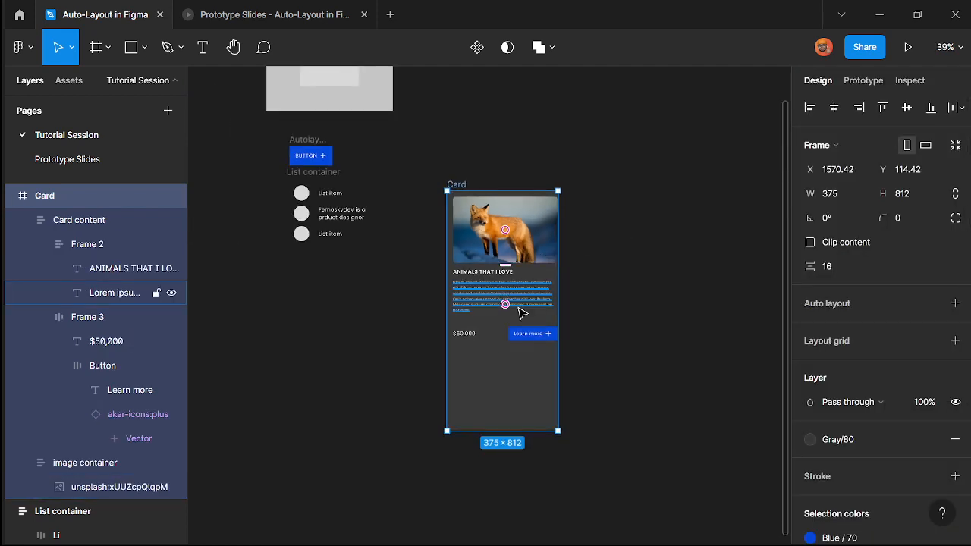
# - Inspect the image container's placement inside the resized Card, and undo the device preset's size change
pyautogui.scroll(3, 522, 312)
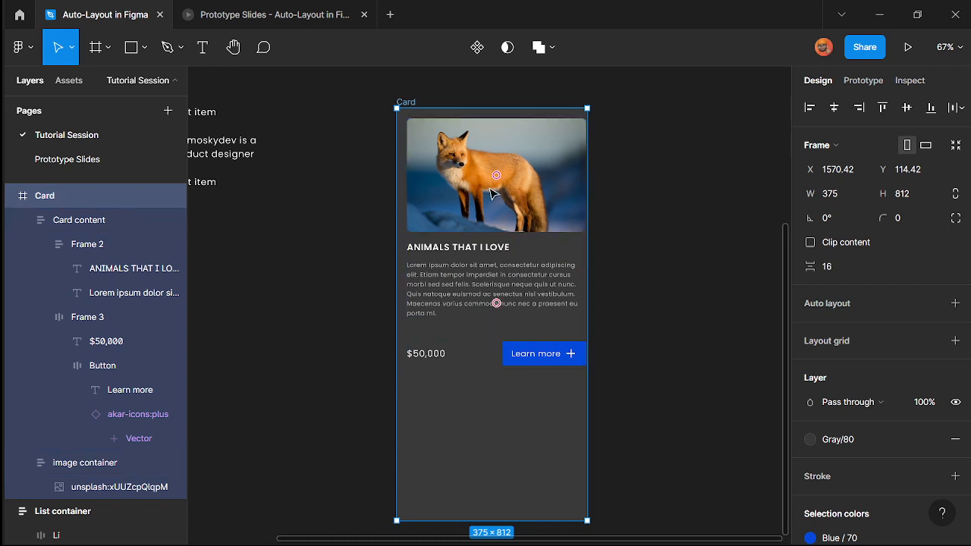
pyautogui.click(493, 194)
pyautogui.click(402, 109)
pyautogui.click(508, 220)
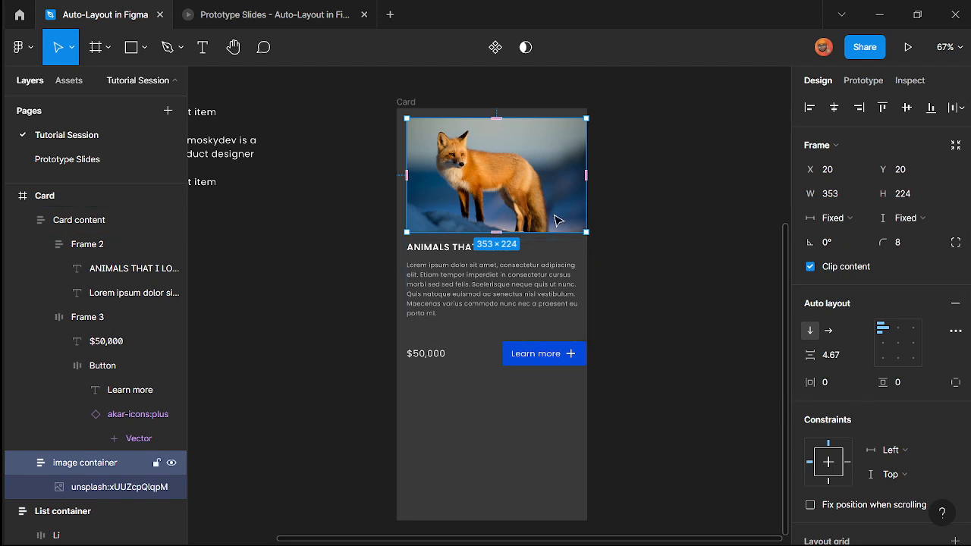
pyautogui.click(587, 259)
pyautogui.hotkey('ctrl', 'z')
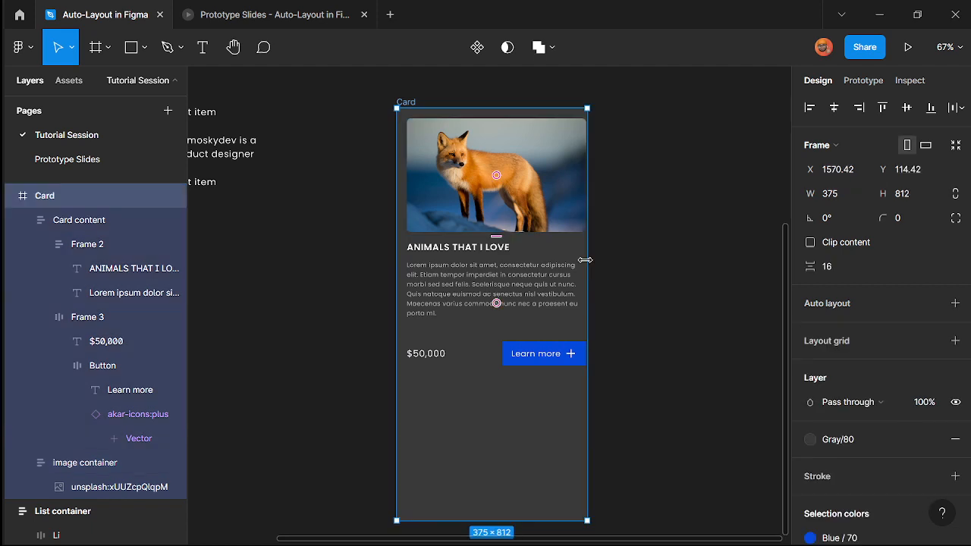
pyautogui.hotkey('ctrl', 'z')
pyautogui.hotkey('ctrl', 'z')
# - Set the horizontal constraint of both the image container and the Card content frame to Left and right
pyautogui.keyDown('ctrl'); pyautogui.scroll(3, 499, 179); pyautogui.keyUp('ctrl')
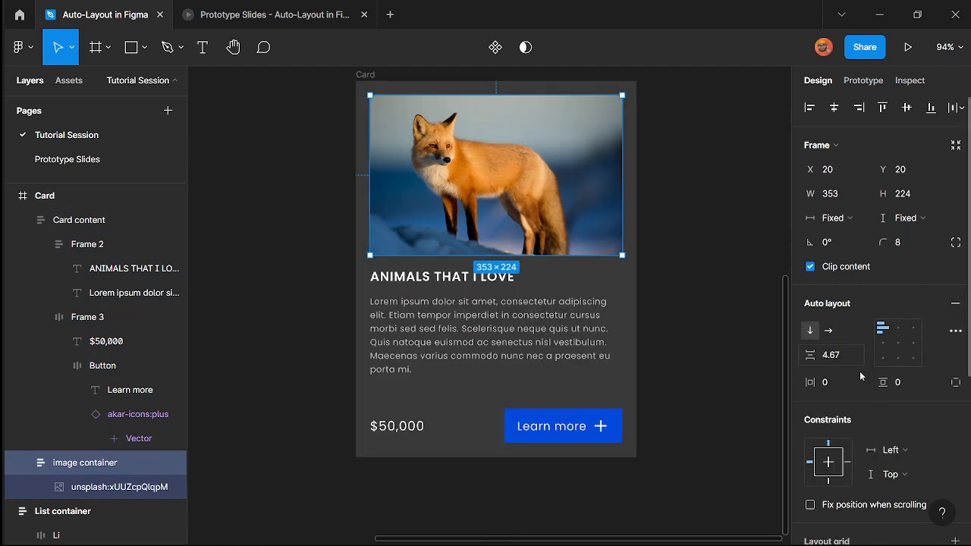
pyautogui.click(892, 448)
pyautogui.click(899, 486)
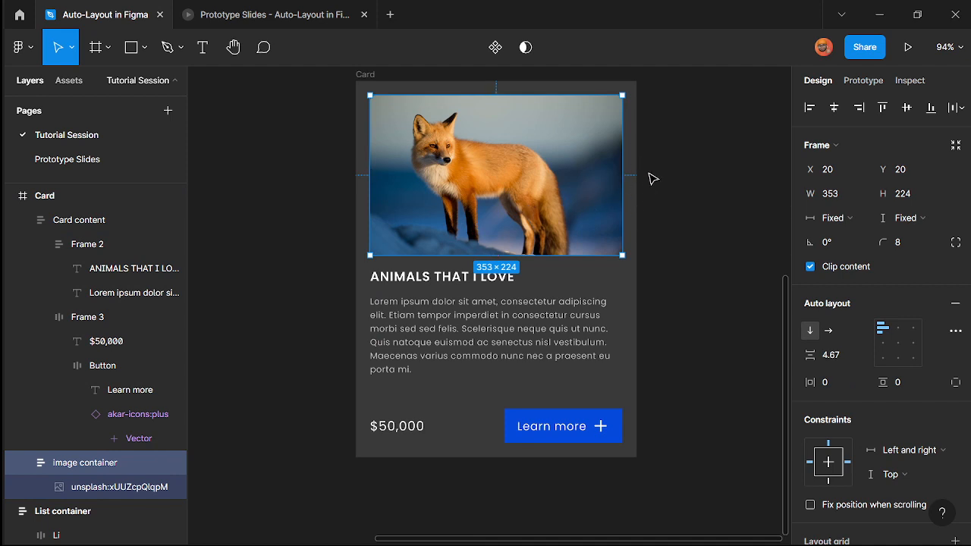
pyautogui.click(459, 307)
pyautogui.click(898, 460)
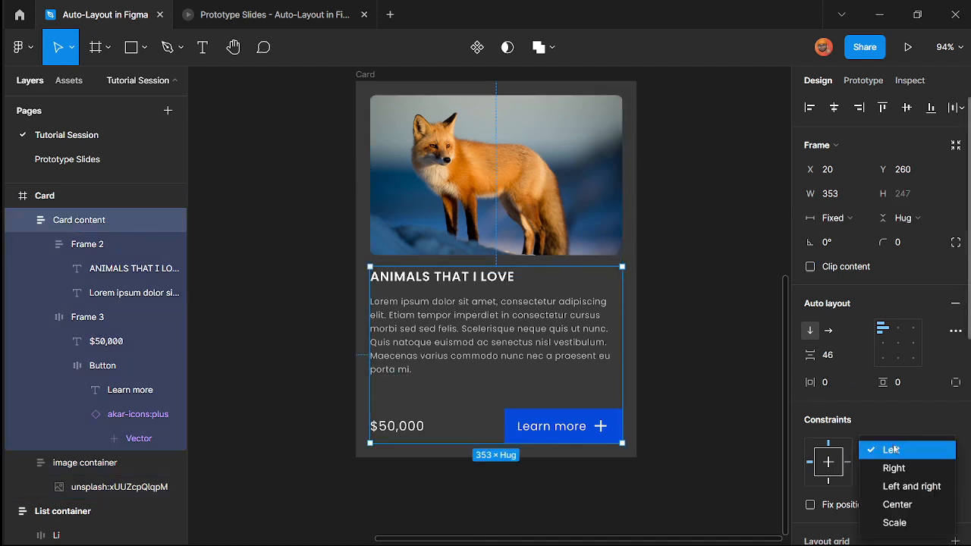
pyautogui.click(911, 483)
# - Resize the Card again with the iPhone 11 Pro / X preset (375×812) to test the constraints
pyautogui.keyDown('ctrl'); pyautogui.scroll(-3, 514, 365); pyautogui.keyUp('ctrl')
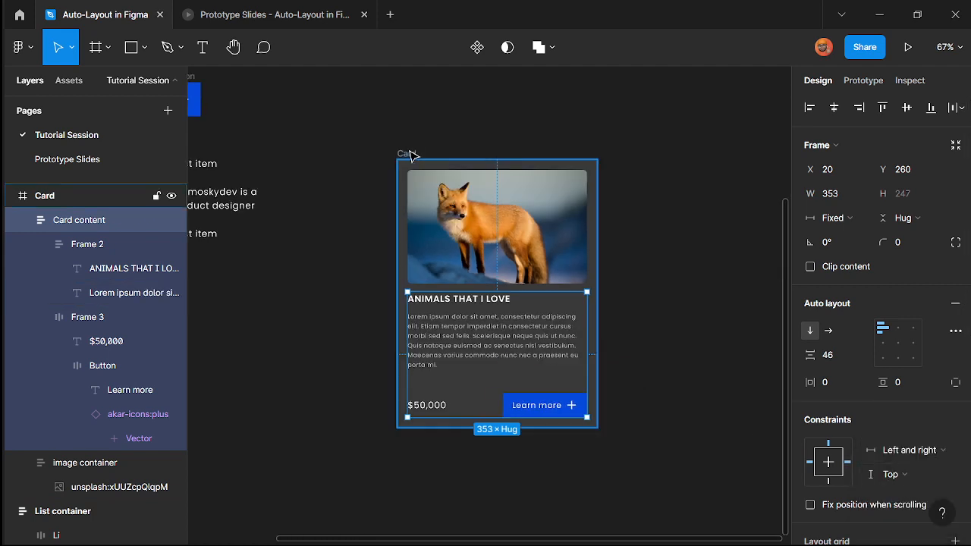
pyautogui.click(408, 155)
pyautogui.click(842, 147)
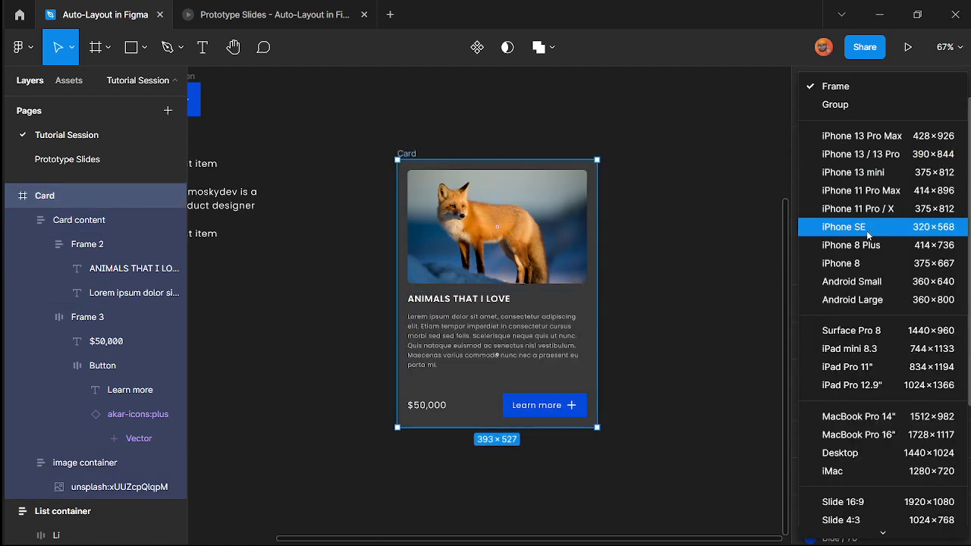
pyautogui.click(869, 213)
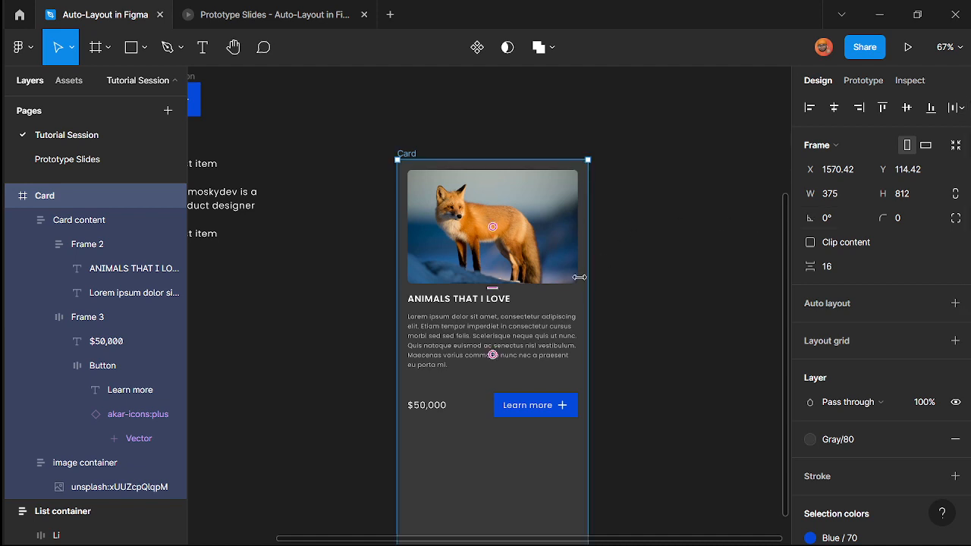
# - Examine how the photo, text and price row fit within the side margins of the preset-sized Card
pyautogui.scroll(-4, 568, 284)
pyautogui.scroll(3, 559, 288)
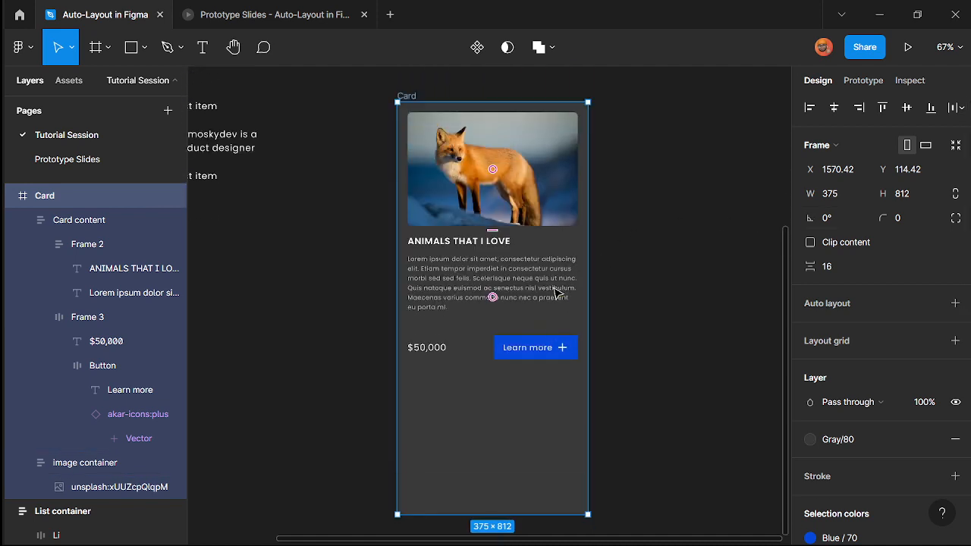
pyautogui.scroll(5, 463, 101)
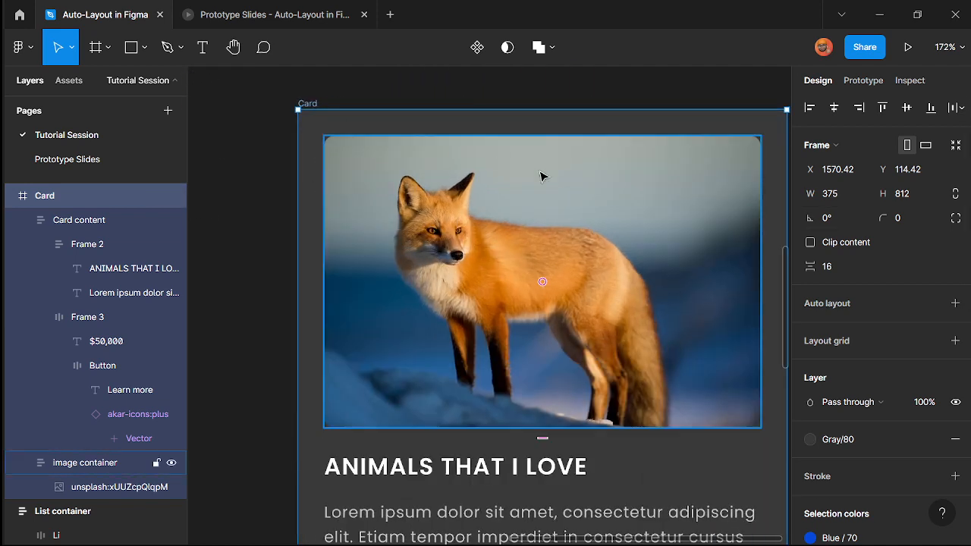
pyautogui.scroll(-4, 541, 174)
pyautogui.scroll(2, 543, 357)
pyautogui.scroll(-4, 557, 451)
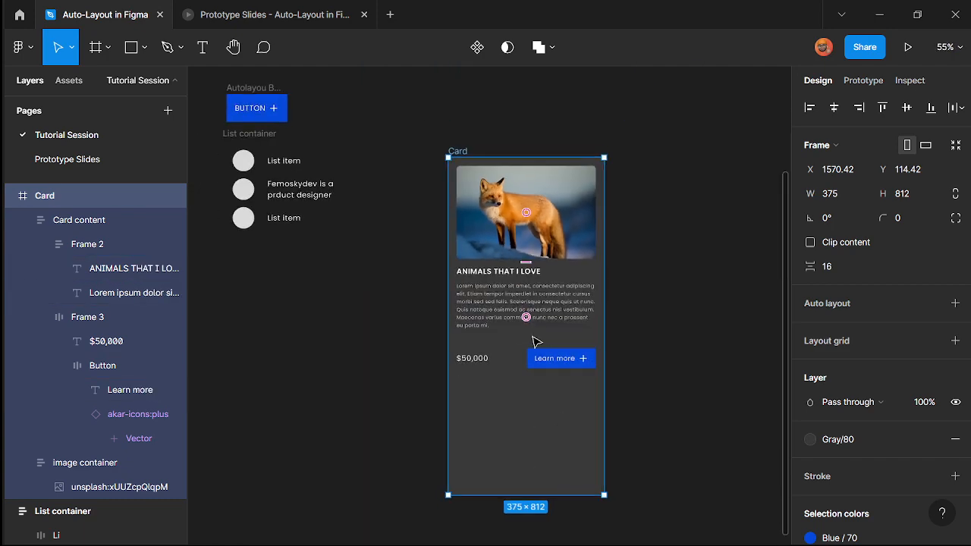
pyautogui.scroll(2, 590, 390)
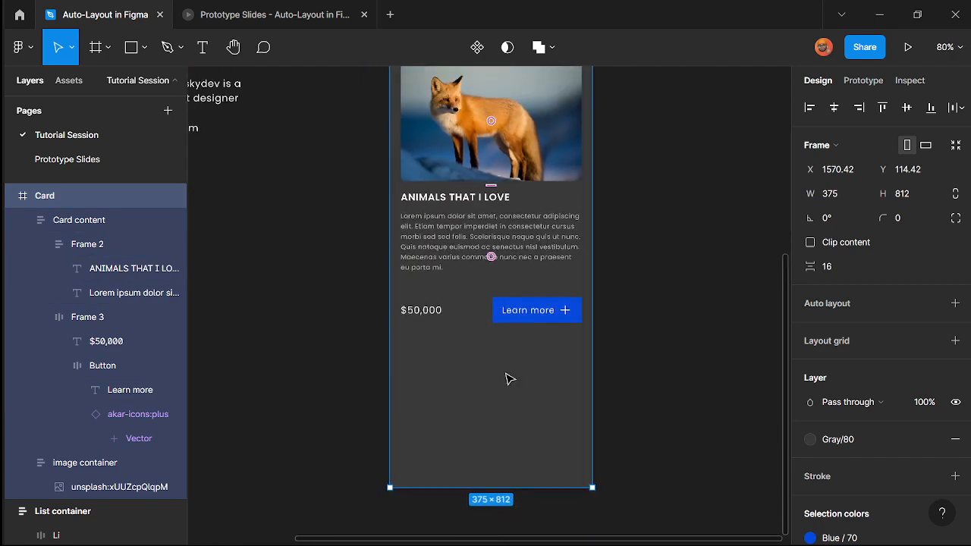
# - Resize the Card with the iPhone SE preset (320×568)
pyautogui.click(836, 146)
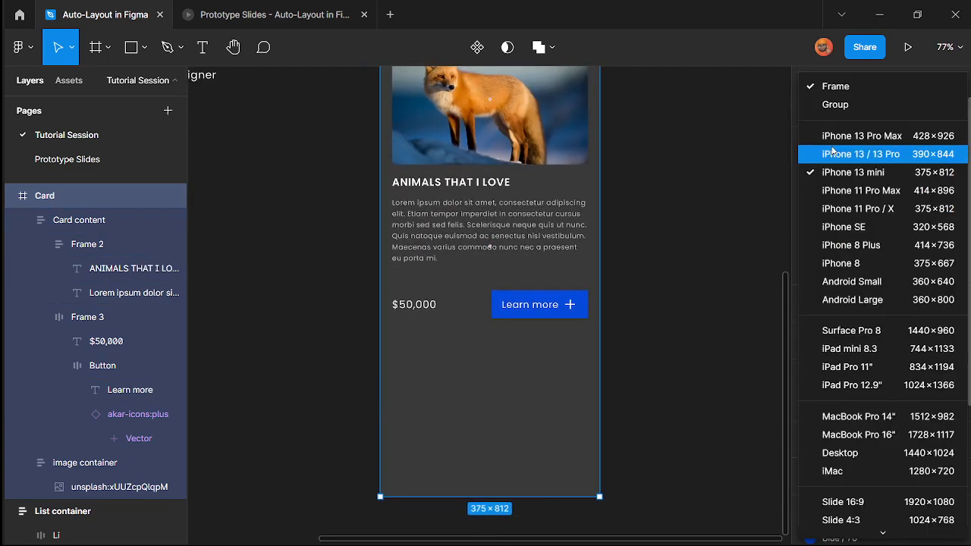
pyautogui.click(852, 230)
pyautogui.scroll(-2, 599, 360)
pyautogui.scroll(2, 531, 288)
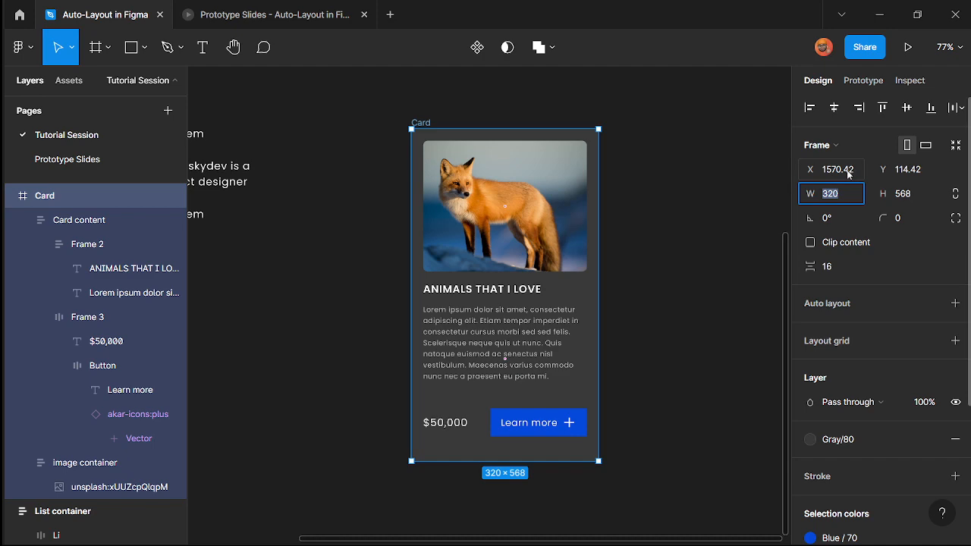
# - Shorten the description paragraph by deleting everything after "Etiam tempor imperdiet in consectetur c"
pyautogui.scroll(5, 503, 390)
pyautogui.click(531, 319)
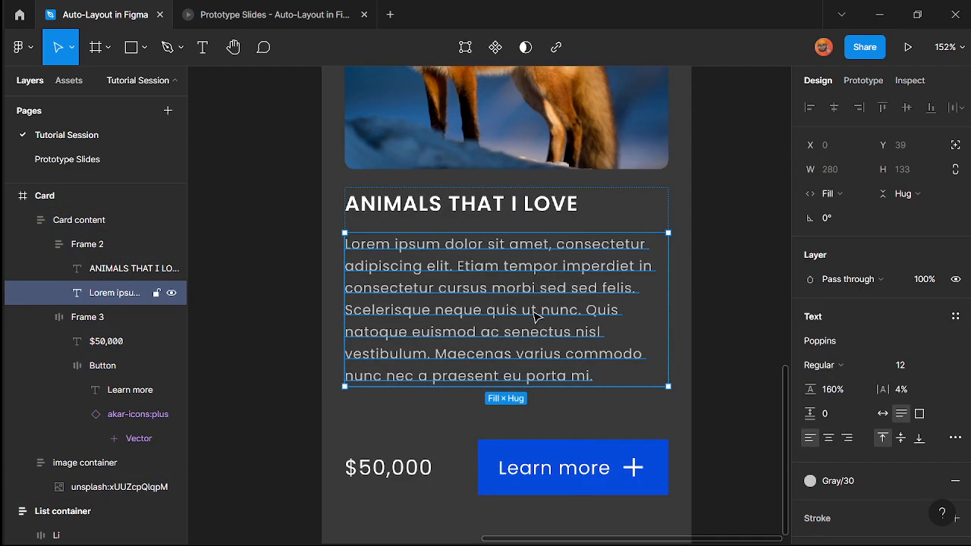
pyautogui.scroll(3, 535, 314)
pyautogui.press('Return')
pyautogui.scroll(-3, 544, 310)
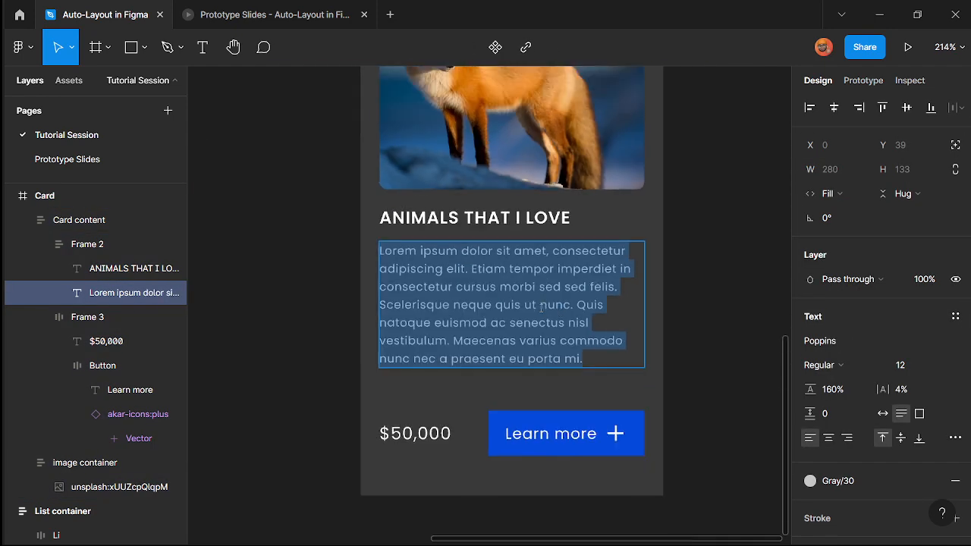
pyautogui.moveTo(593, 357); pyautogui.dragTo(461, 288)
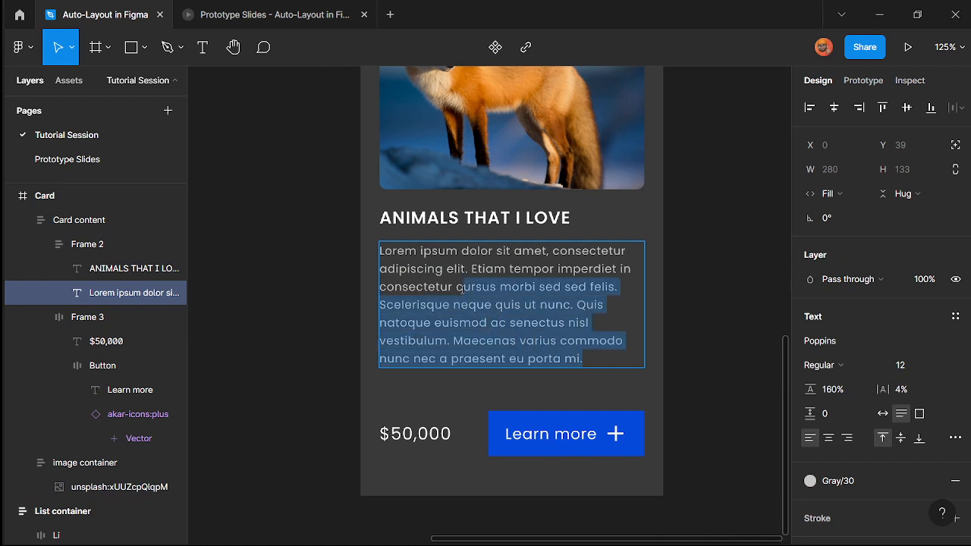
pyautogui.press('BackSpace')
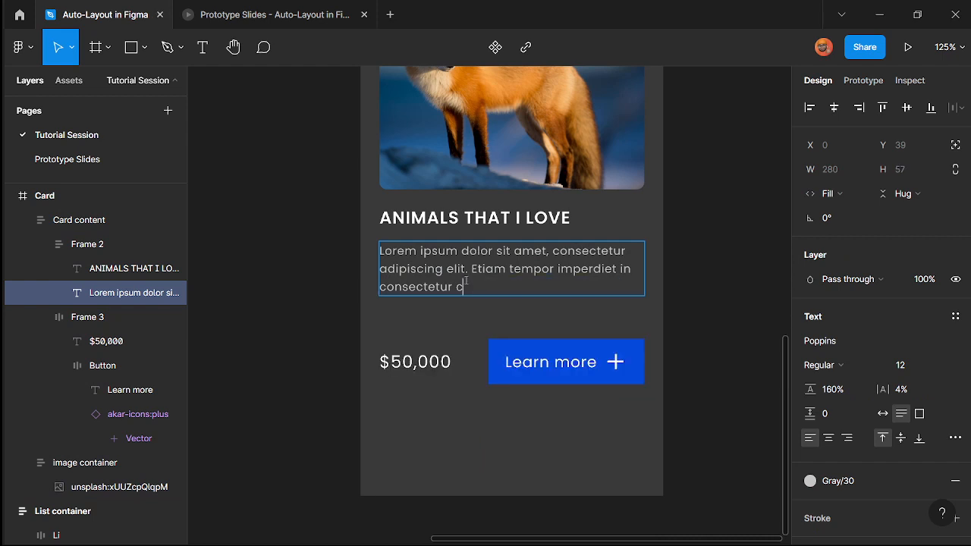
pyautogui.scroll(-2, 522, 375)
pyautogui.scroll(-4, 529, 364)
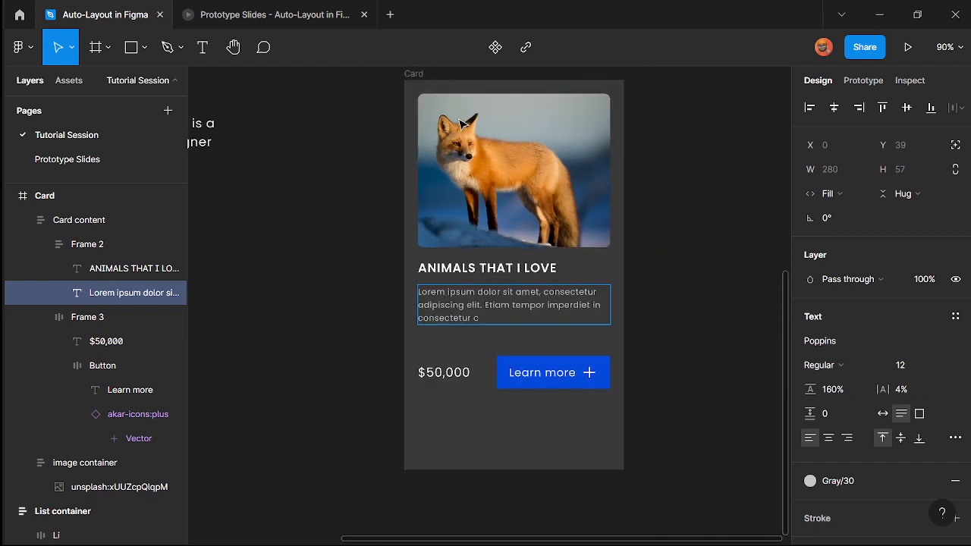
# - Inspect the Card and its content frame with the shortened text, and undo the deletion in the description paragraph
pyautogui.press('Escape')
pyautogui.click(435, 120)
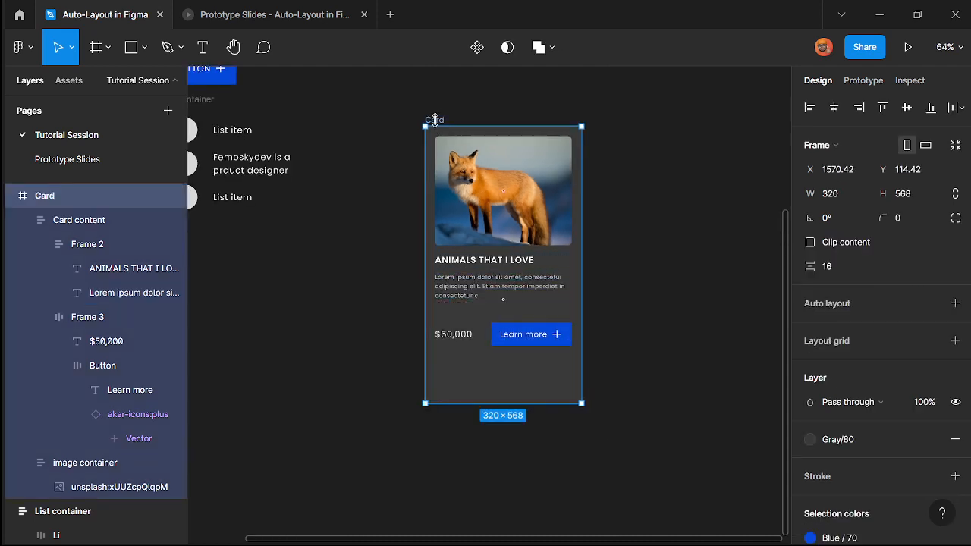
pyautogui.scroll(2, 516, 258)
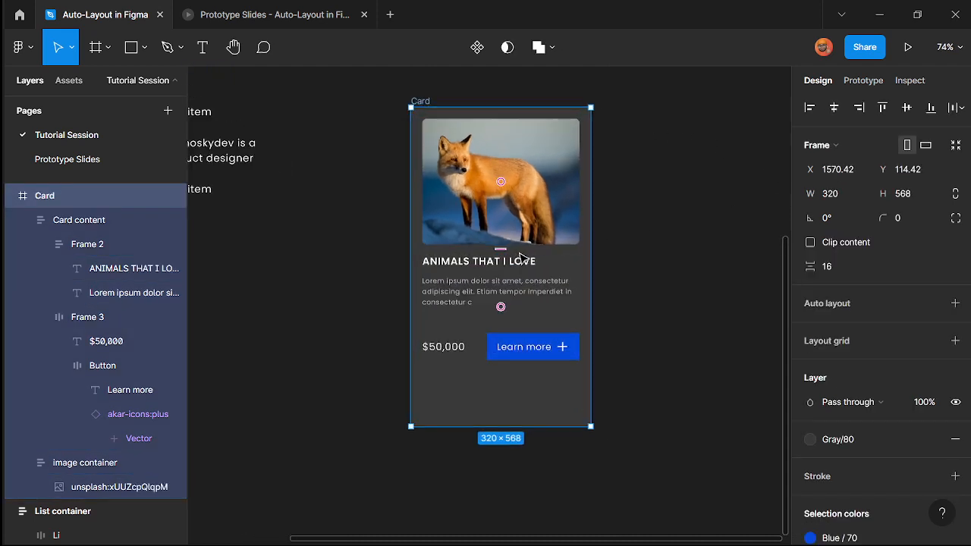
pyautogui.click(531, 356)
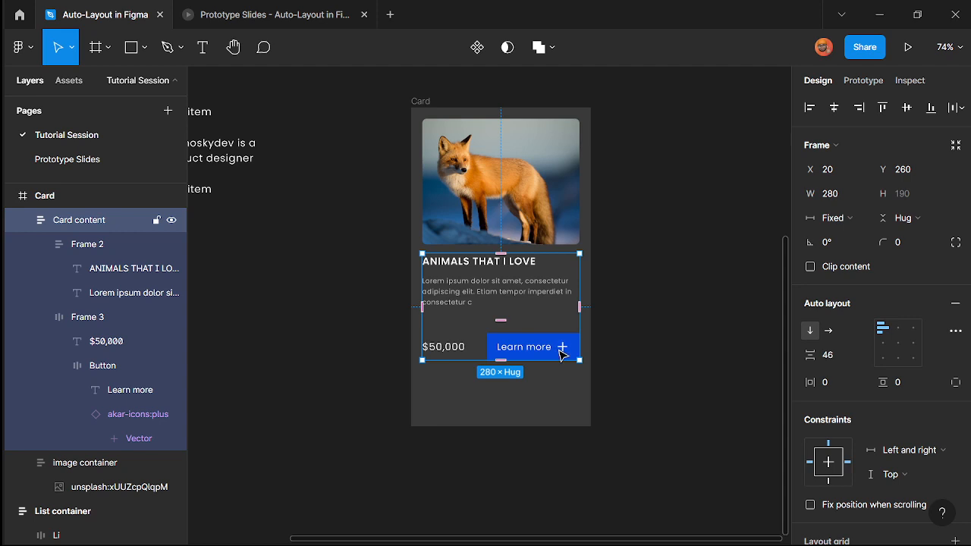
pyautogui.hotkey('ctrl', 'z')
pyautogui.hotkey('ctrl', 'z')
pyautogui.hotkey('ctrl', 'z')
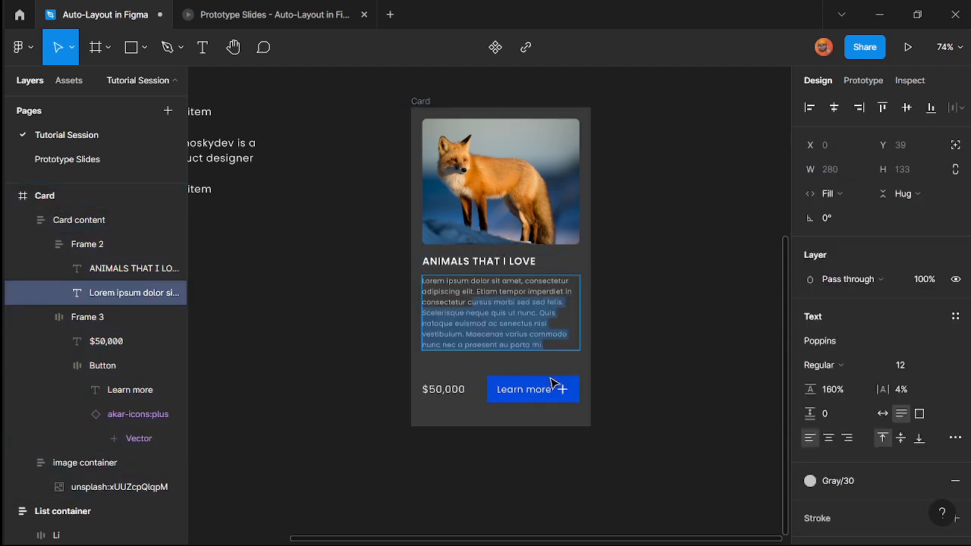
pyautogui.press('Escape')
pyautogui.click(619, 355)
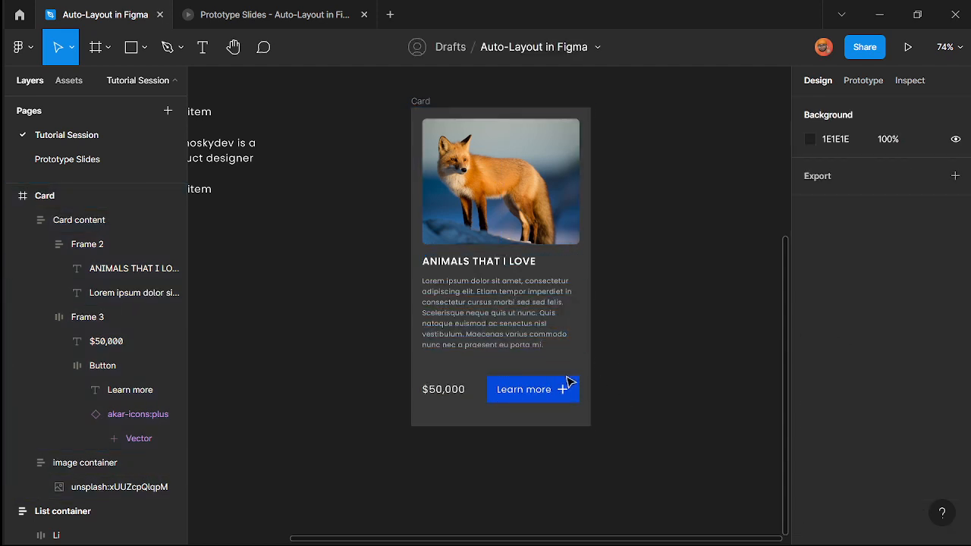
# - Look at the vertical constraint options of the Card content frame and the constraints of the image container
pyautogui.click(536, 395)
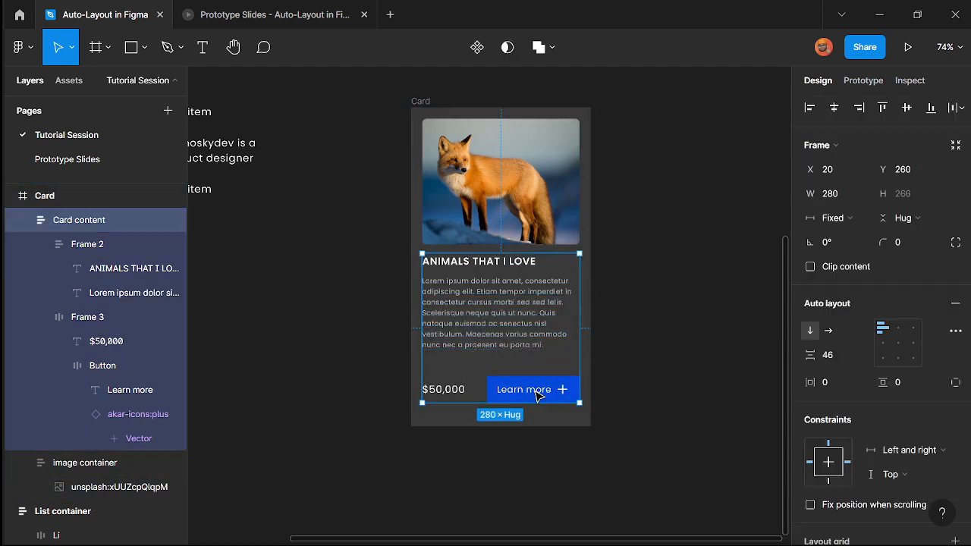
pyautogui.click(902, 472)
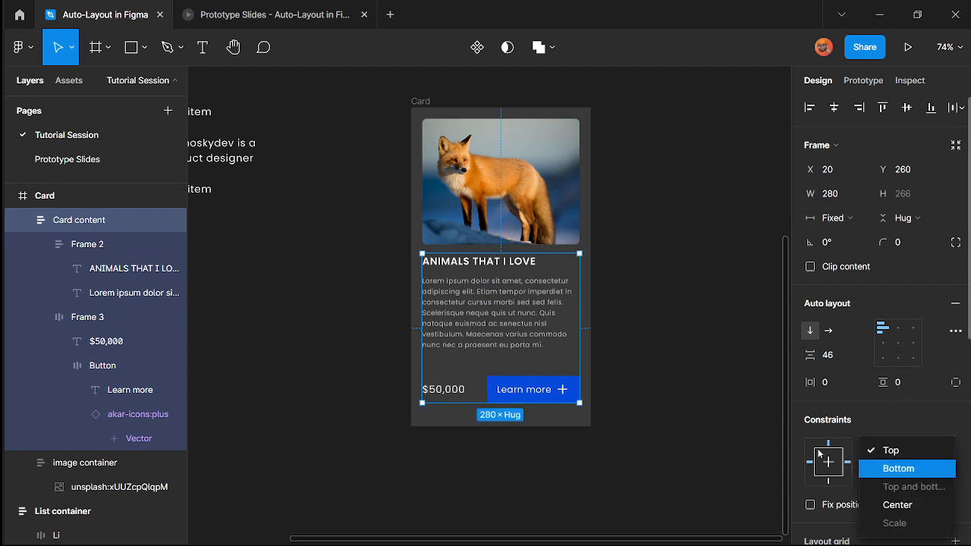
pyautogui.click(589, 450)
pyautogui.click(490, 155)
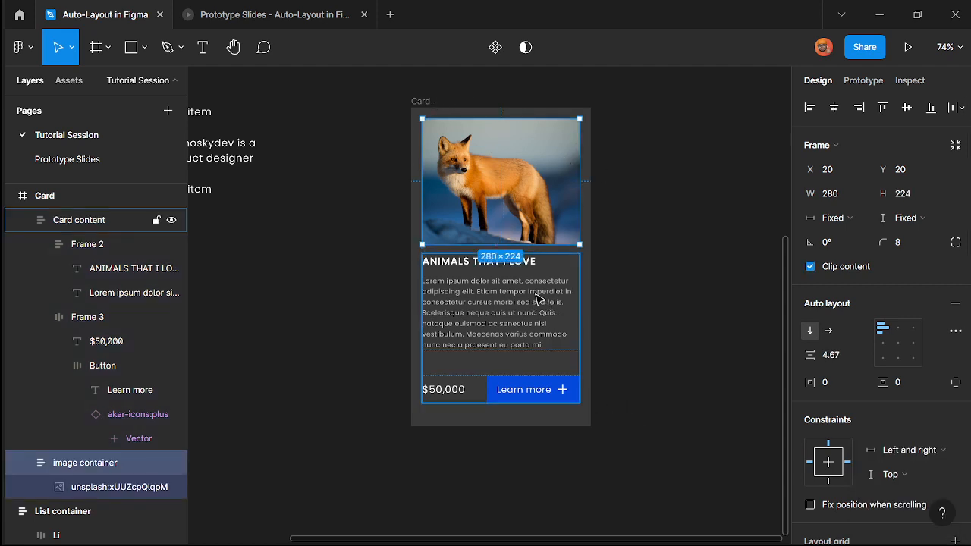
# - Add auto layout to the Card frame so it hugs its contents
pyautogui.click(425, 101)
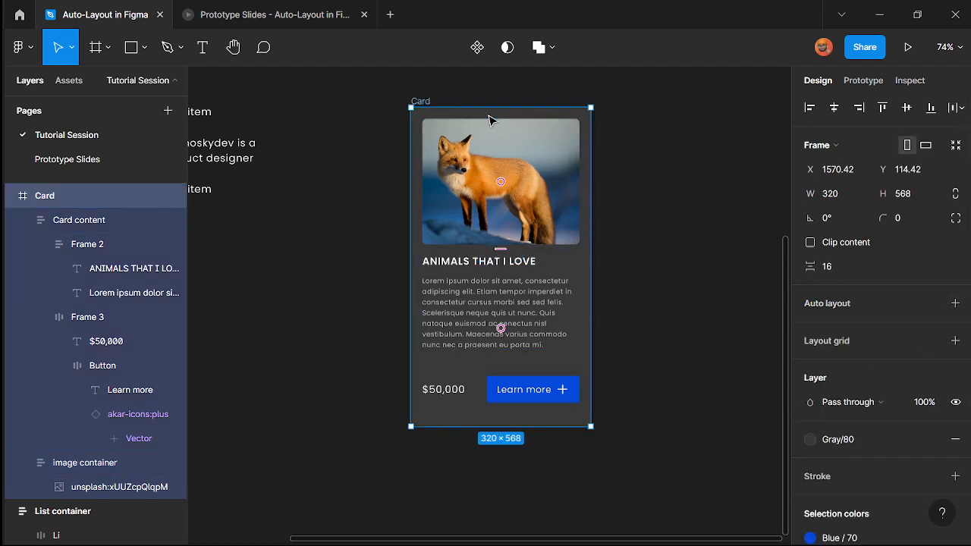
pyautogui.click(955, 303)
pyautogui.scroll(3, 531, 381)
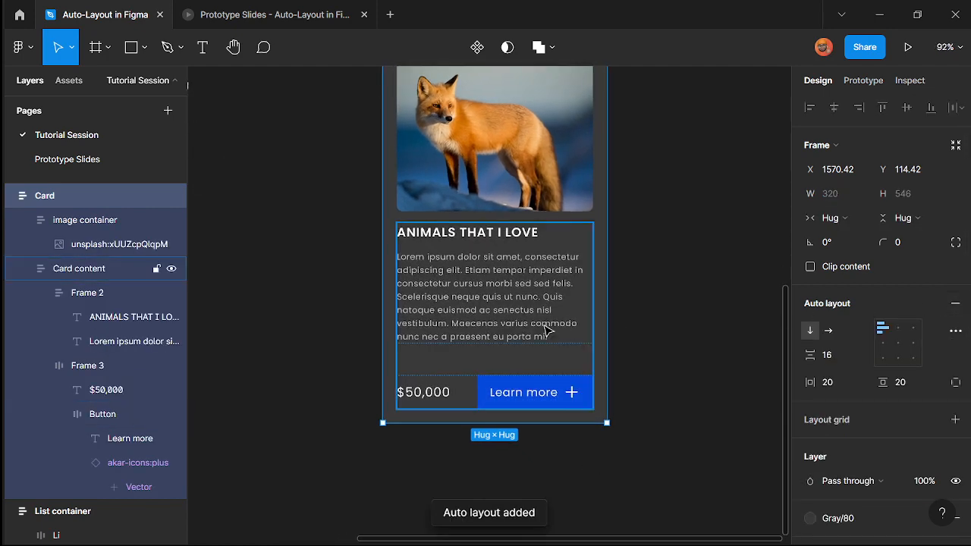
pyautogui.scroll(-3, 548, 331)
# - Delete the text after "adipiscing elit." in the Card's description to test how the auto layout frame adapts
pyautogui.scroll(5, 548, 357)
pyautogui.keyDown('ctrl'); pyautogui.click(509, 332); pyautogui.keyUp('ctrl')
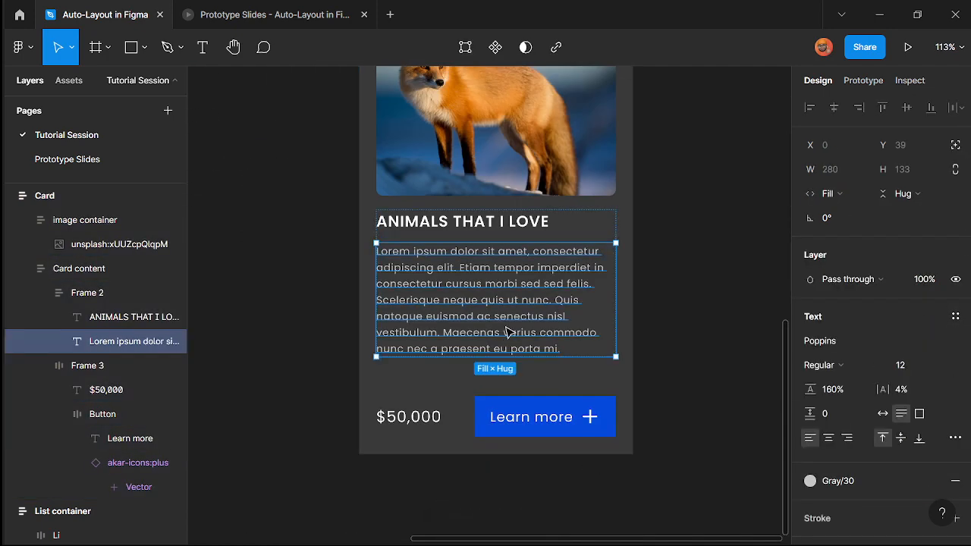
pyautogui.doubleClick(508, 332)
pyautogui.moveTo(596, 352); pyautogui.dragTo(466, 268)
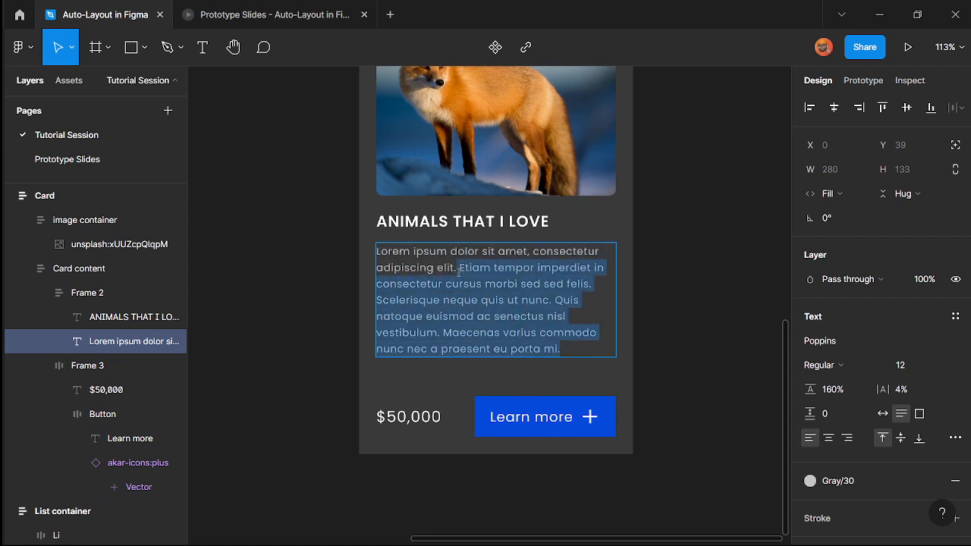
pyautogui.press('BackSpace')
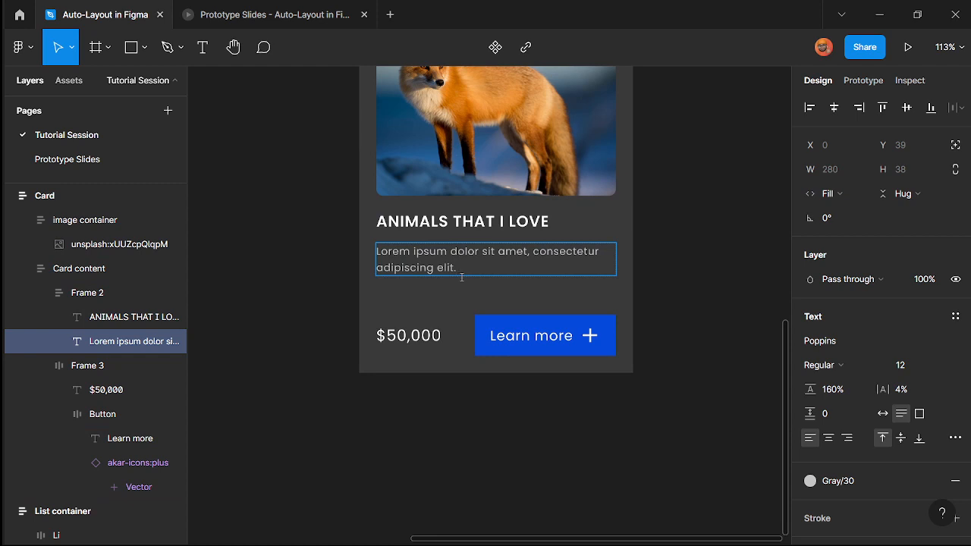
pyautogui.scroll(-5, 623, 402)
pyautogui.scroll(4, 622, 398)
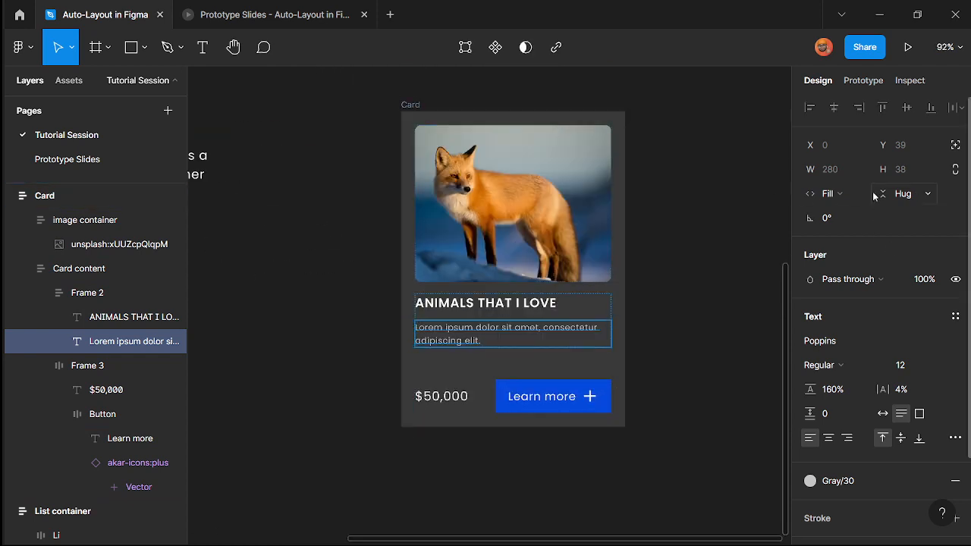
# - Look at the horizontal sizing options of the description text and of the Card frame
pyautogui.click(831, 194)
pyautogui.click(851, 202)
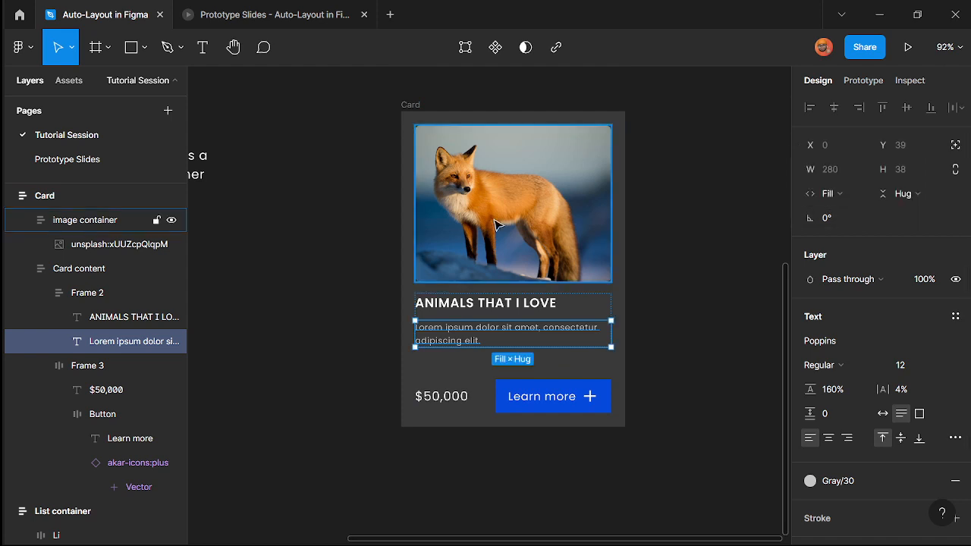
pyautogui.click(412, 110)
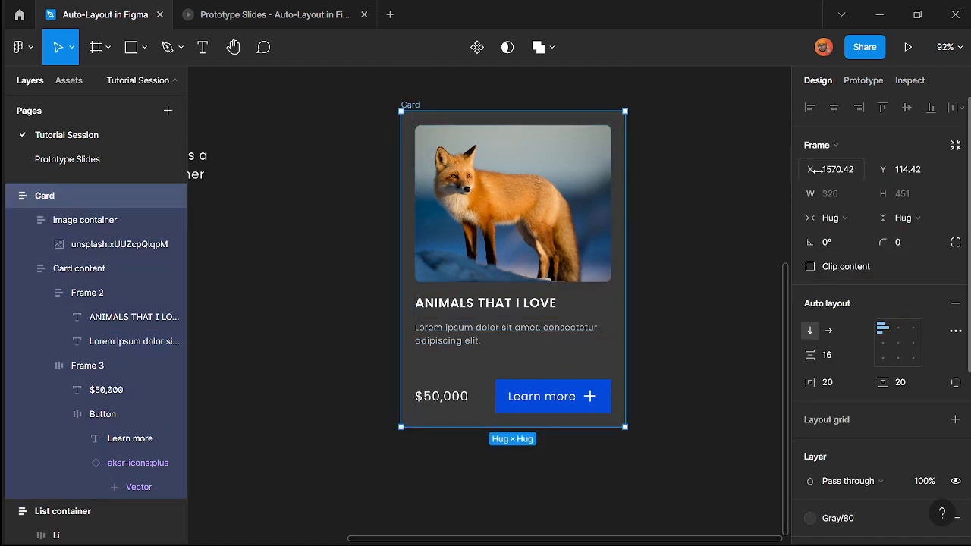
pyautogui.click(849, 218)
pyautogui.click(867, 219)
# - Resize the Card with the iPhone 11 Pro / X preset (375×812) and view the whole frame
pyautogui.click(824, 152)
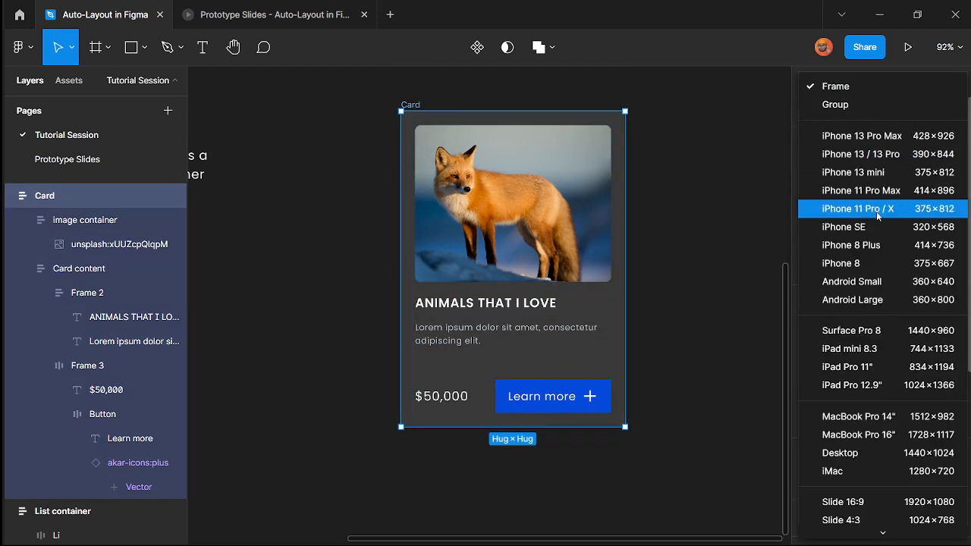
pyautogui.click(873, 206)
pyautogui.scroll(4, 647, 418)
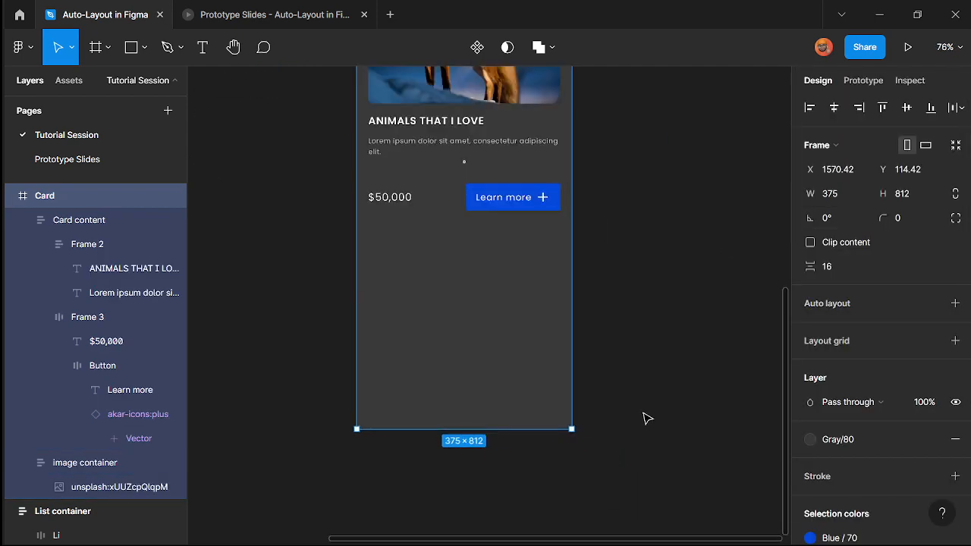
pyautogui.scroll(1, 645, 418)
pyautogui.scroll(-3, 538, 368)
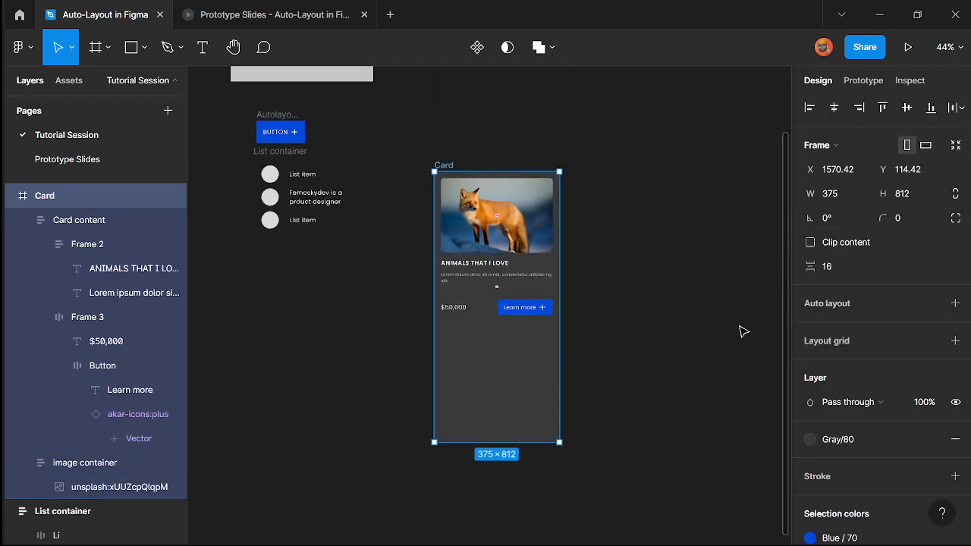
# - Try the Android Small (360×640) and Android Large (360×800) presets on the Card
pyautogui.click(835, 149)
pyautogui.click(863, 400)
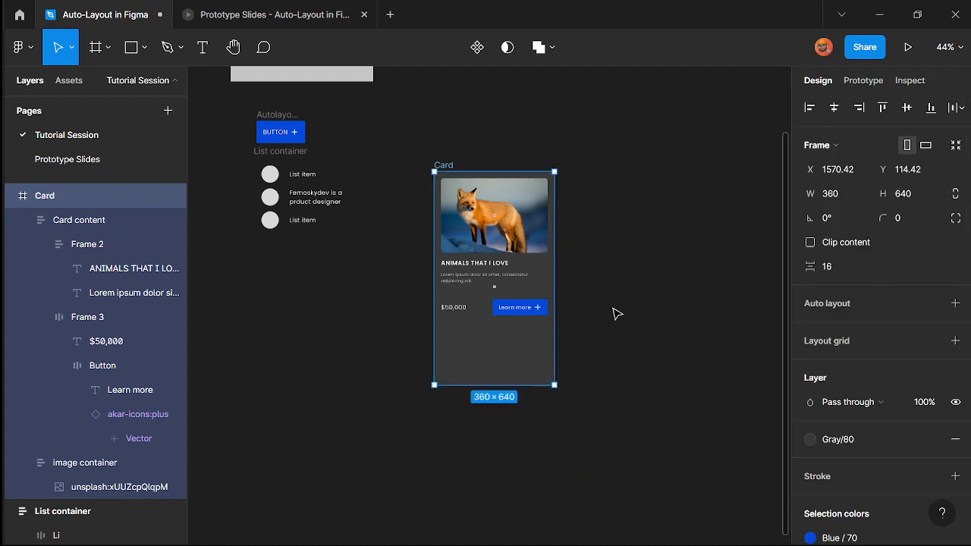
pyautogui.keyDown('ctrl'); pyautogui.scroll(3, 520, 281); pyautogui.keyUp('ctrl')
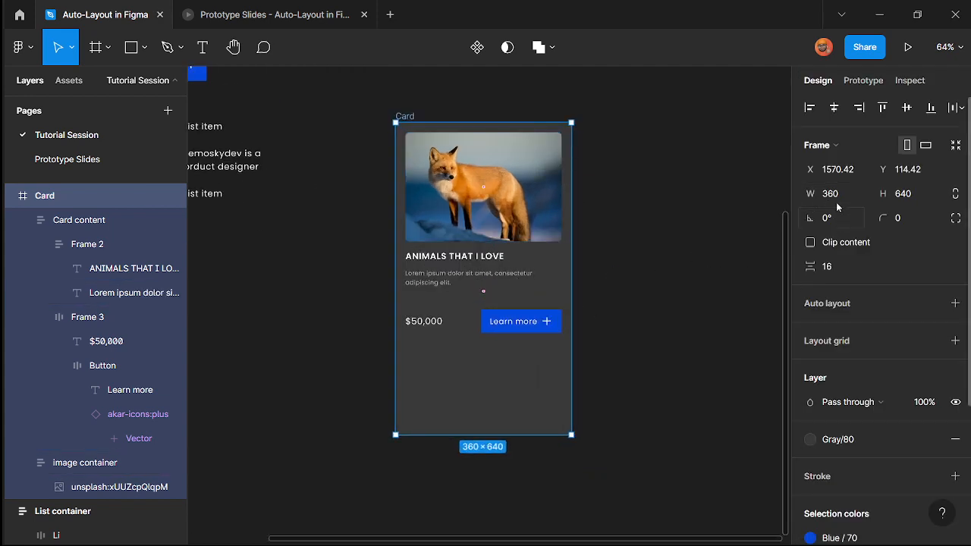
pyautogui.click(844, 147)
pyautogui.click(850, 299)
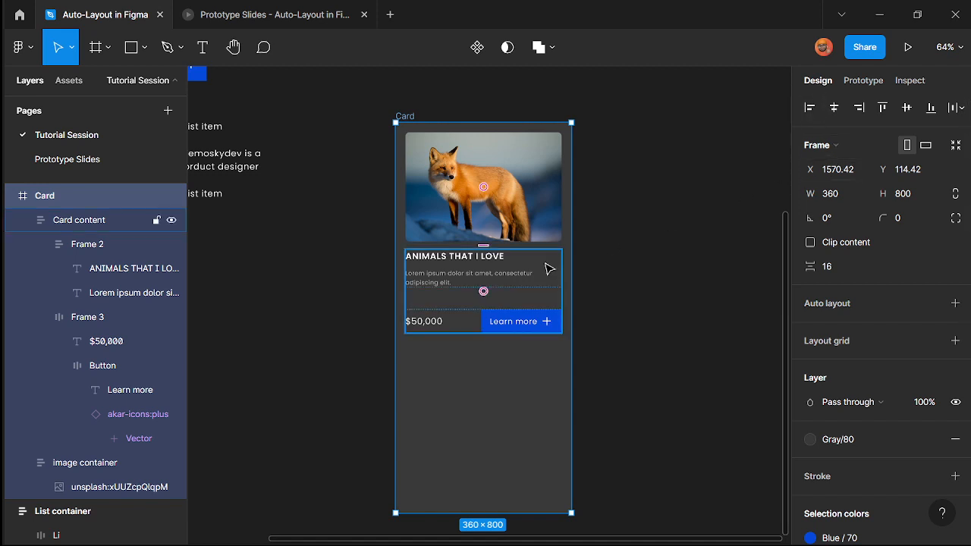
pyautogui.keyDown('ctrl'); pyautogui.scroll(-2, 546, 269); pyautogui.keyUp('ctrl')
# - Undo the last three preset size changes of the Card
pyautogui.moveTo(560, 373)
pyautogui.mouseDown()
pyautogui.moveTo(698, 373)
pyautogui.moveTo(552, 374)
pyautogui.mouseUp()
pyautogui.hotkey('ctrl', 'z')
pyautogui.hotkey('ctrl', 'z')
pyautogui.hotkey('ctrl', 'z')
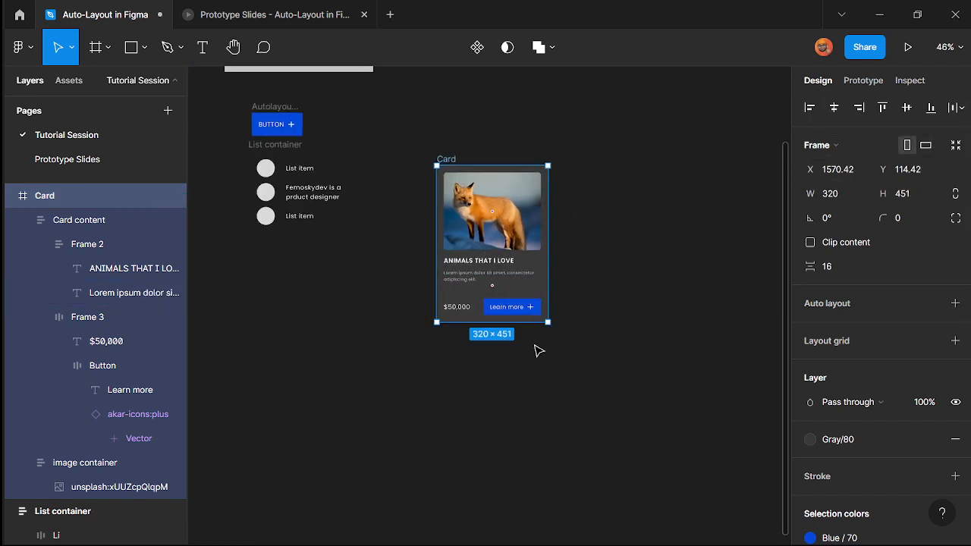
# - Examine the height and width sizing options of the image container, checking the Card content frame as well
pyautogui.keyDown('ctrl'); pyautogui.scroll(3, 497, 258); pyautogui.keyUp('ctrl')
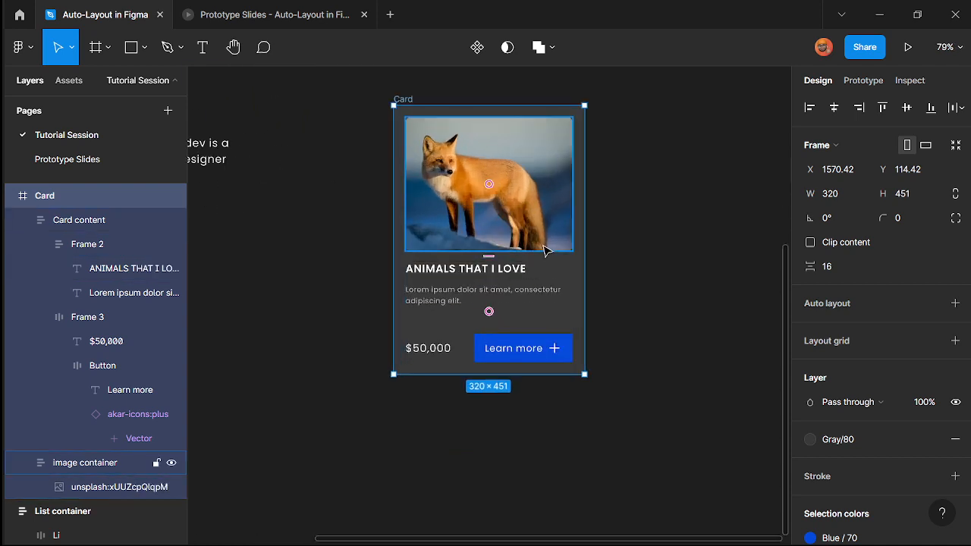
pyautogui.click(545, 250)
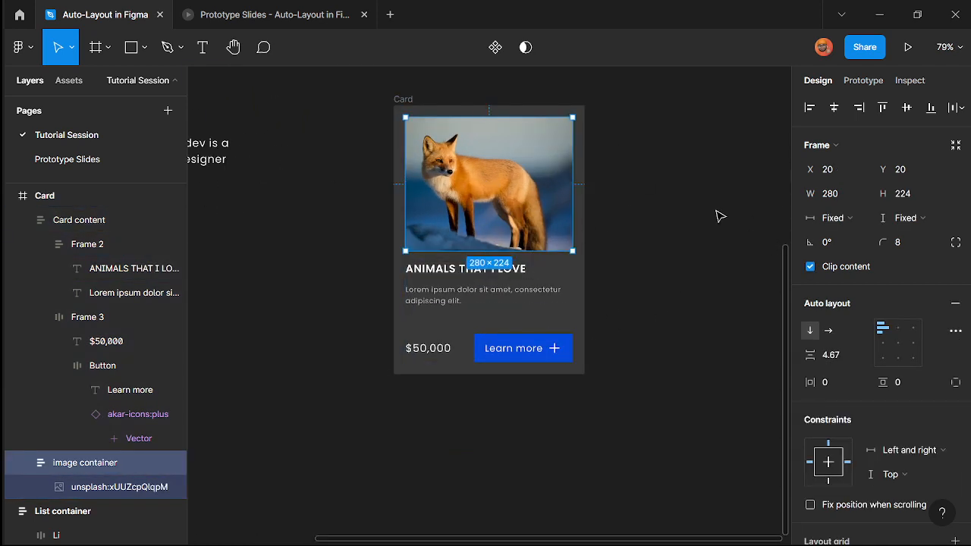
pyautogui.click(906, 220)
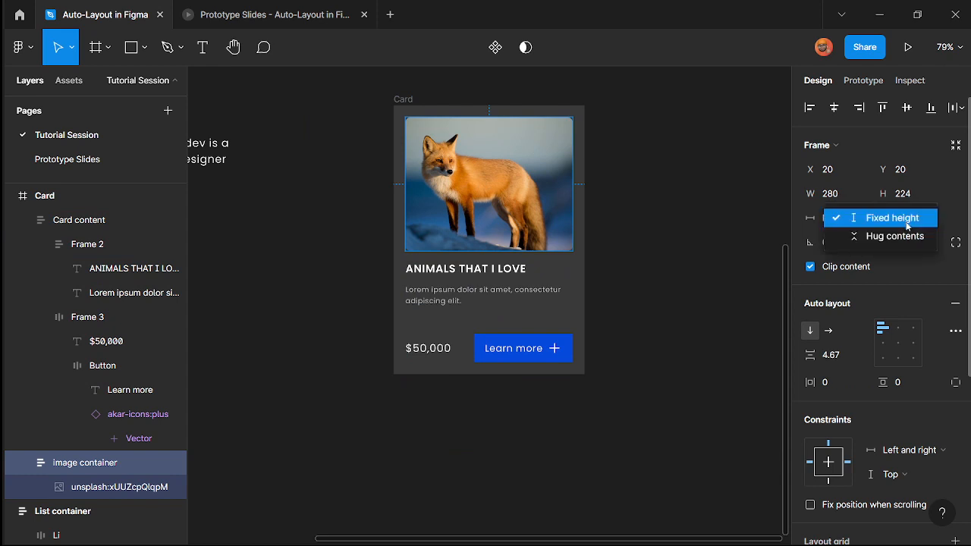
pyautogui.click(630, 238)
pyautogui.scroll(1, 609, 232)
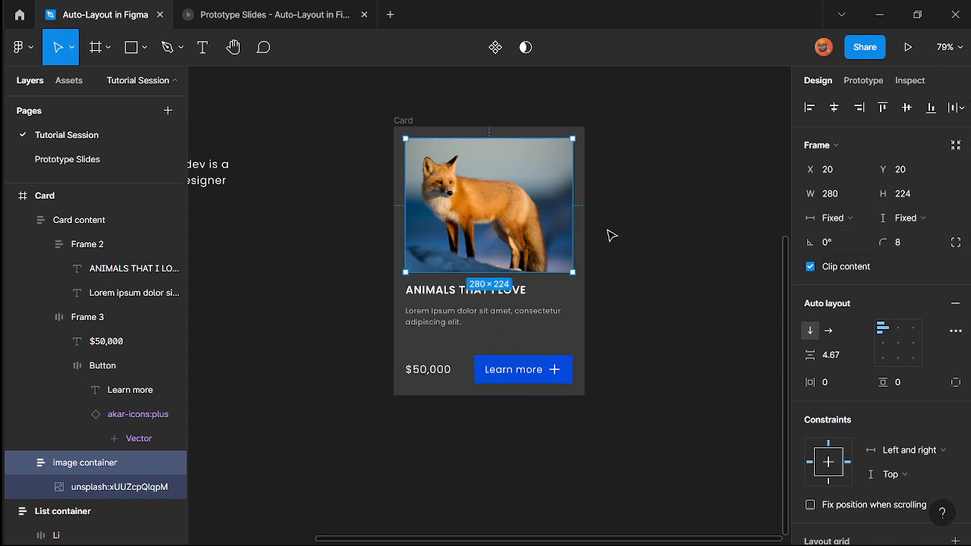
pyautogui.click(838, 219)
pyautogui.click(839, 220)
pyautogui.click(79, 220)
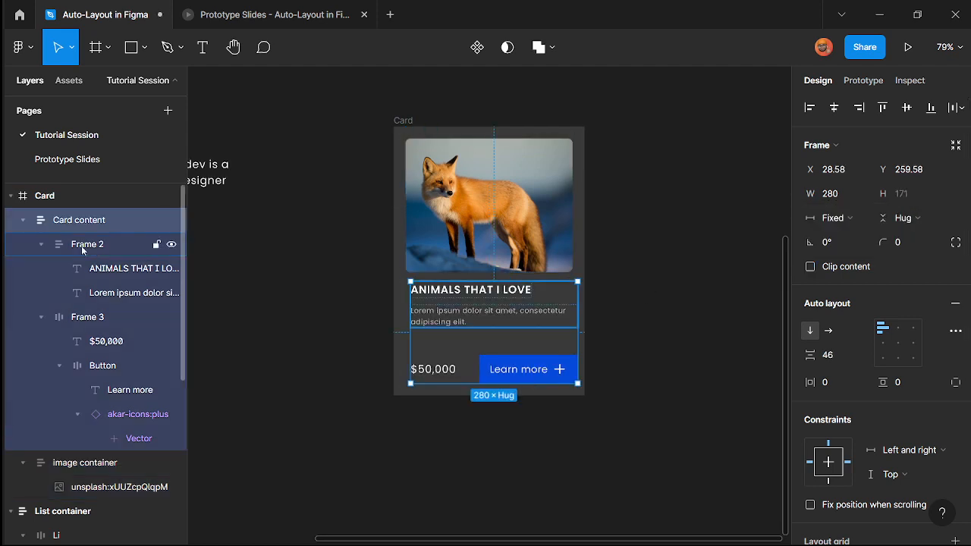
pyautogui.click(452, 209)
# - Set the image container's width to Hug contents and add auto layout to the Card frame
pyautogui.click(848, 219)
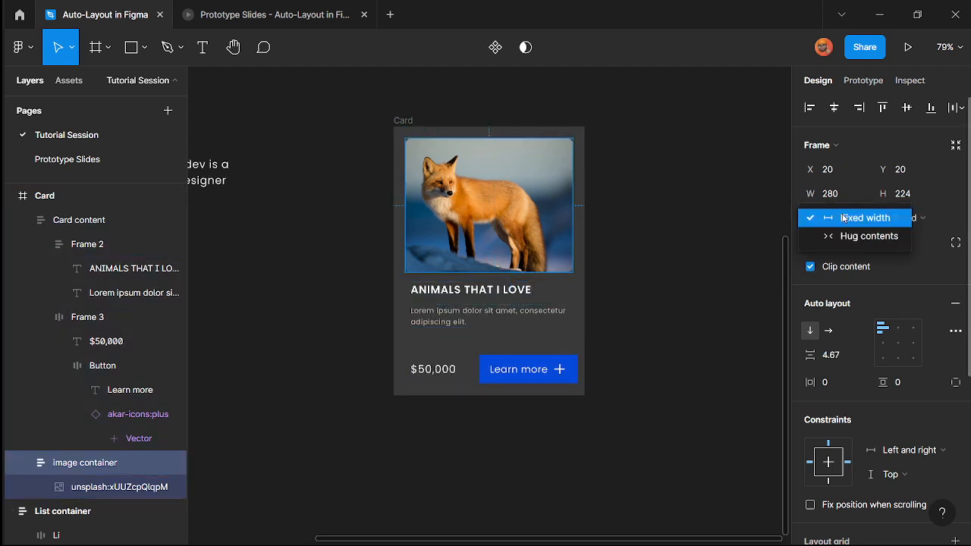
pyautogui.click(851, 237)
pyautogui.click(410, 124)
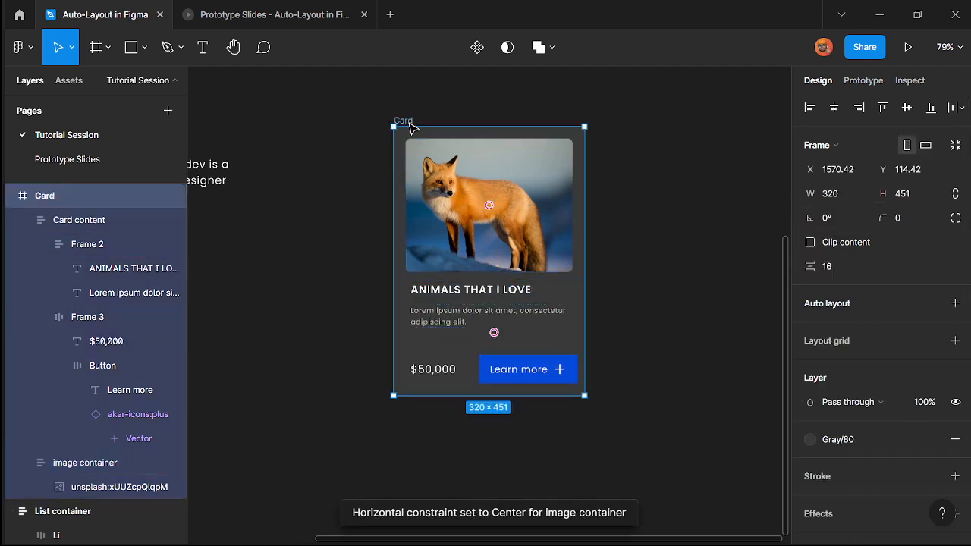
pyautogui.click(955, 303)
# - Set both the width and height of the image container to Fill container
pyautogui.click(501, 254)
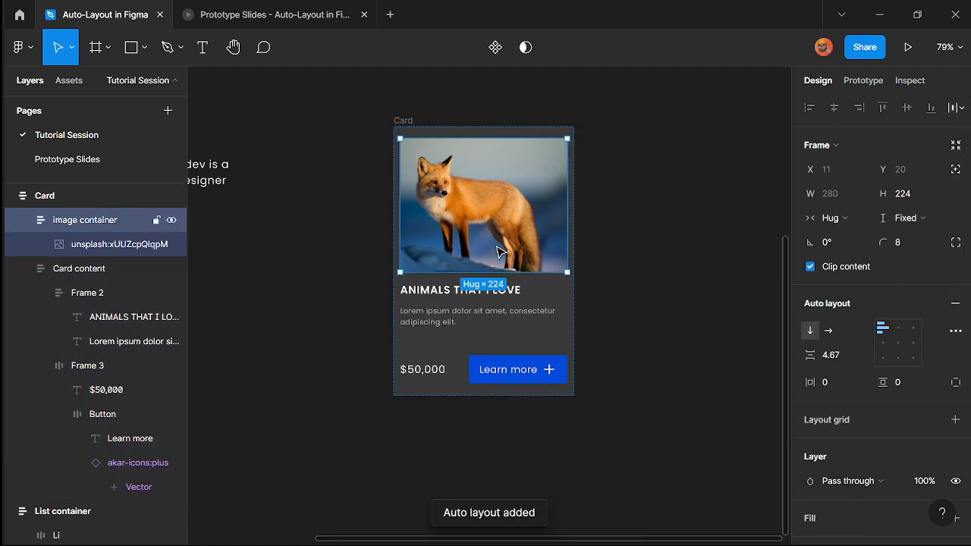
pyautogui.click(832, 217)
pyautogui.click(857, 234)
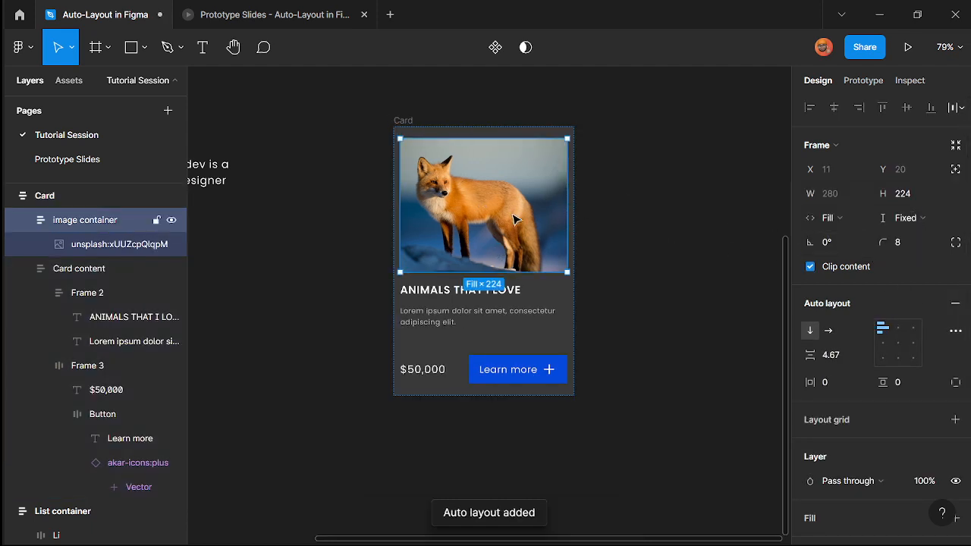
pyautogui.click(907, 218)
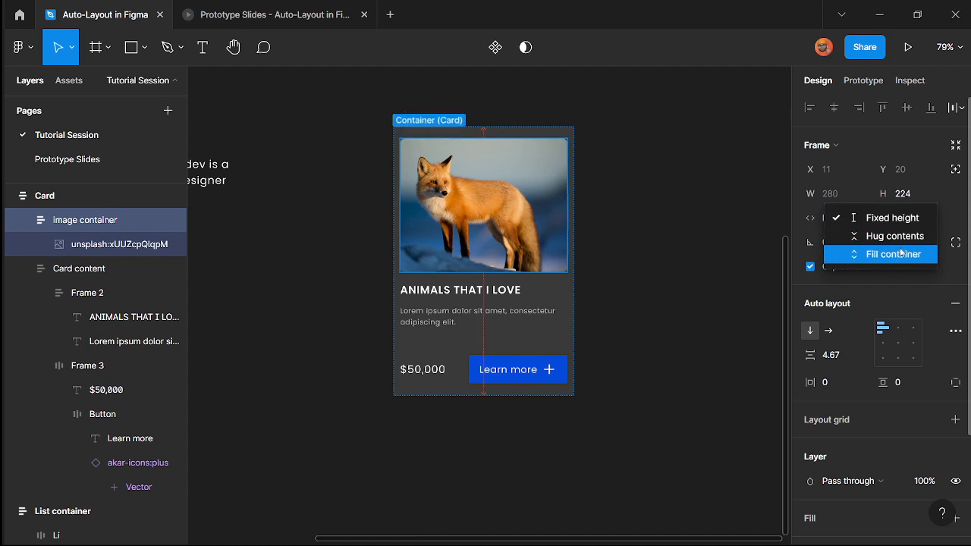
pyautogui.click(873, 253)
pyautogui.scroll(-2, 904, 407)
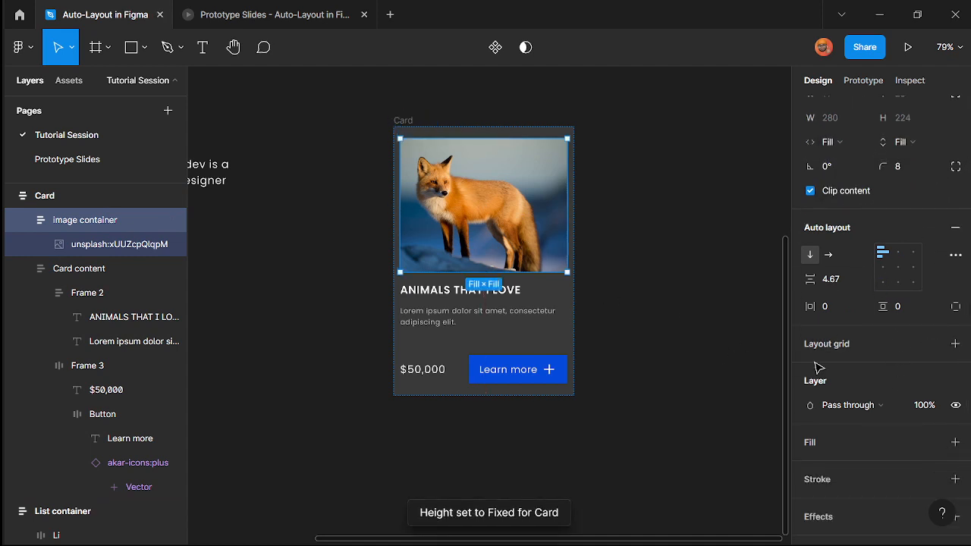
# - Review the sizing and auto layout settings of the Card content, the Card and the image container
pyautogui.click(705, 349)
pyautogui.click(442, 312)
pyautogui.scroll(2, 443, 312)
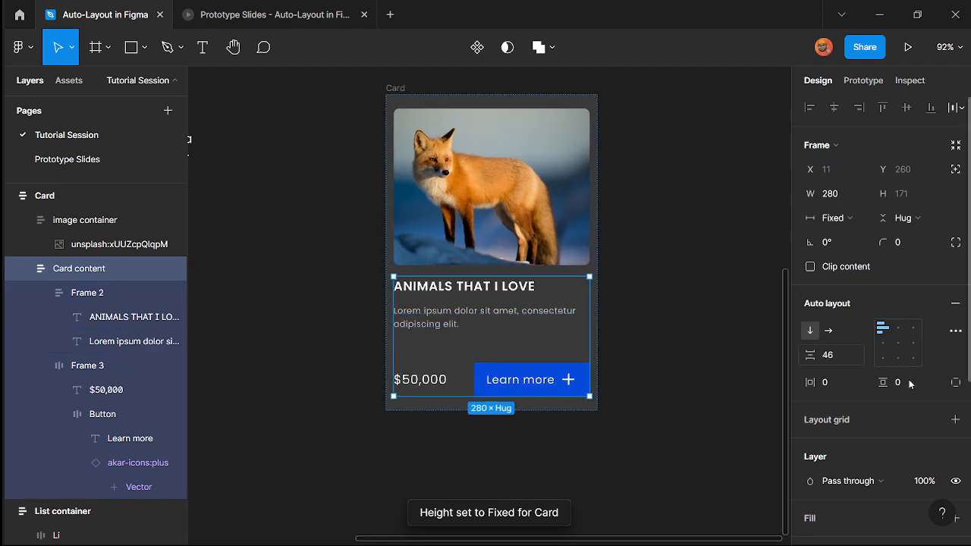
pyautogui.click(733, 380)
pyautogui.click(399, 99)
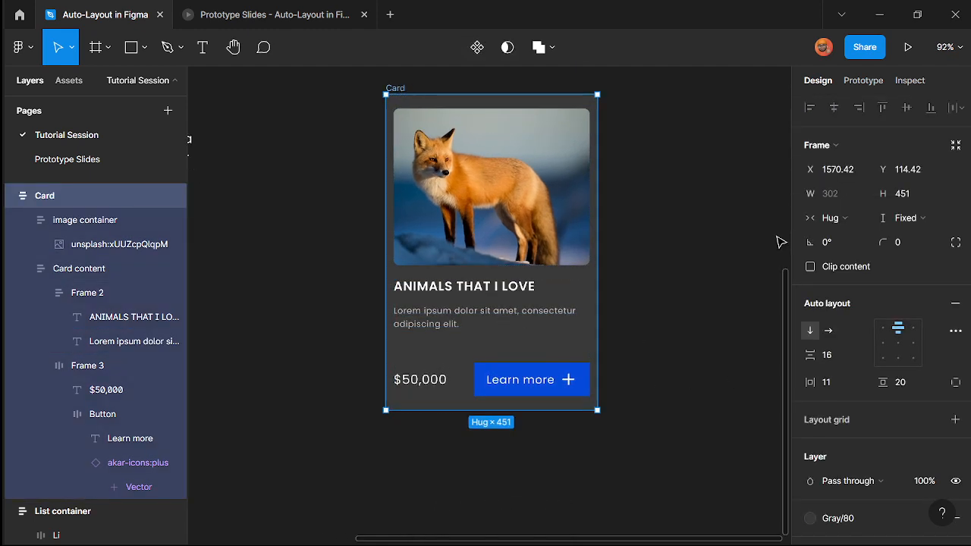
pyautogui.scroll(-5, 611, 282)
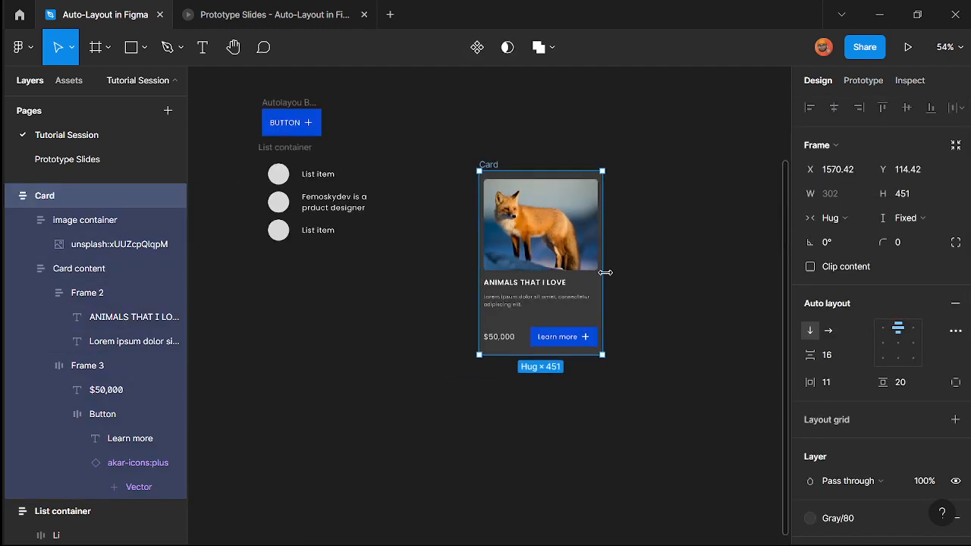
pyautogui.scroll(3, 605, 269)
pyautogui.click(535, 249)
pyautogui.scroll(-2, 899, 357)
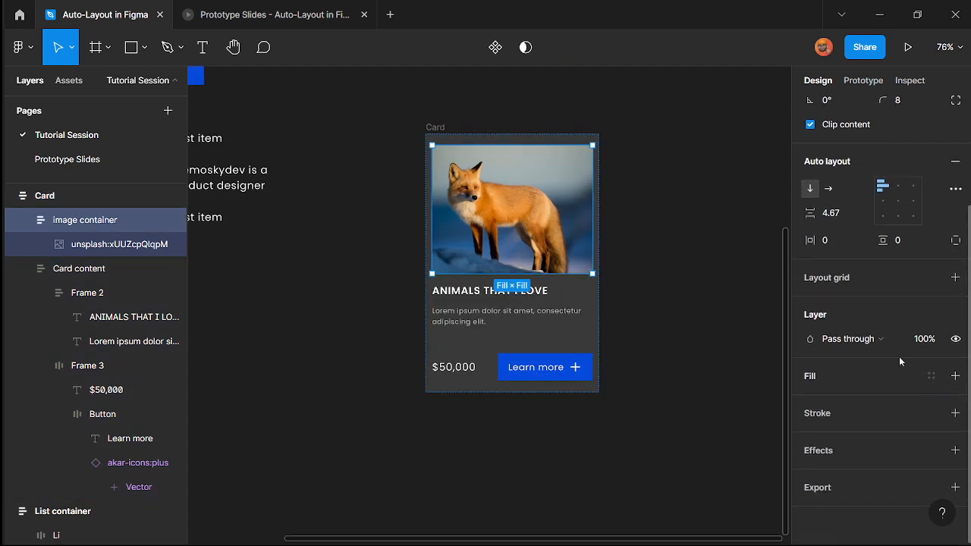
pyautogui.scroll(2, 898, 349)
pyautogui.click(610, 252)
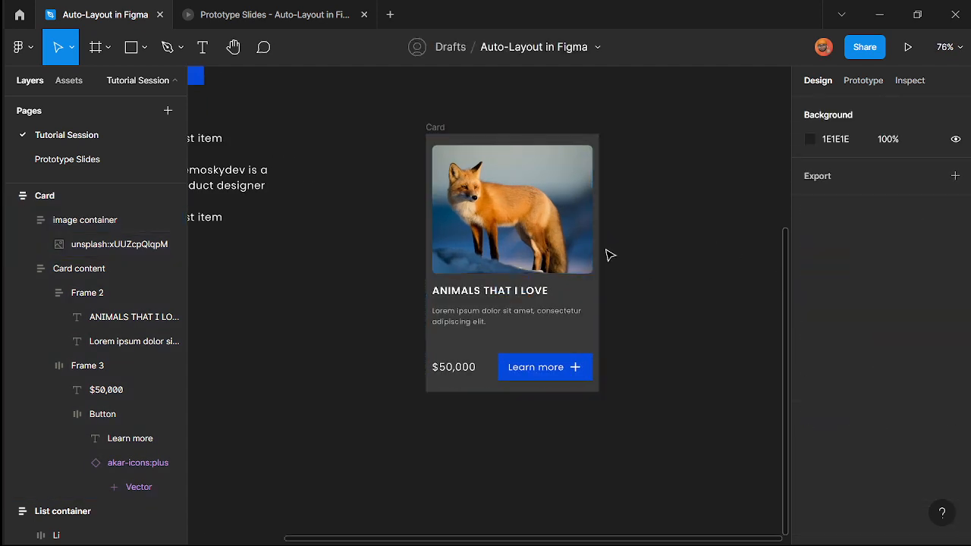
# - Try the iPhone 8 (375×667) preset on the Card and undo the resize
pyautogui.click(455, 127)
pyautogui.click(842, 155)
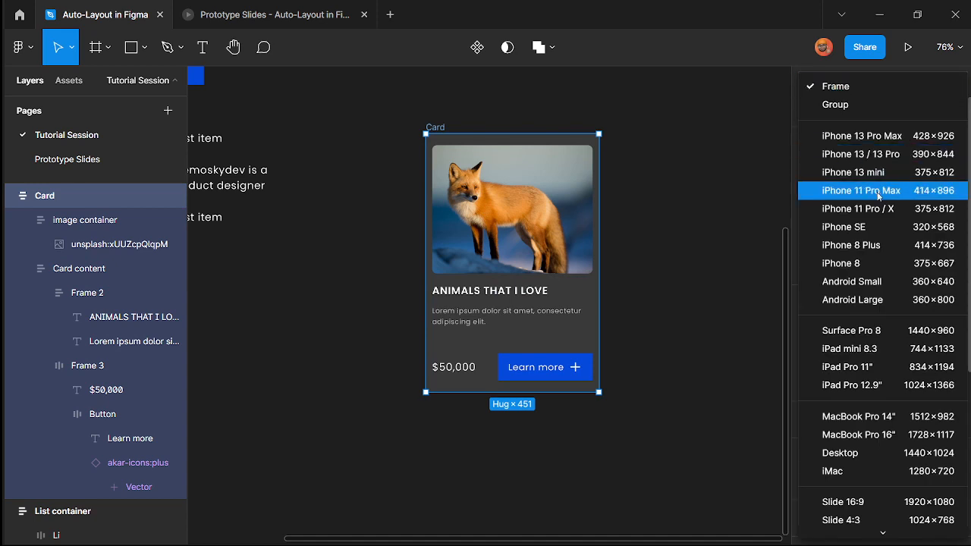
pyautogui.click(876, 265)
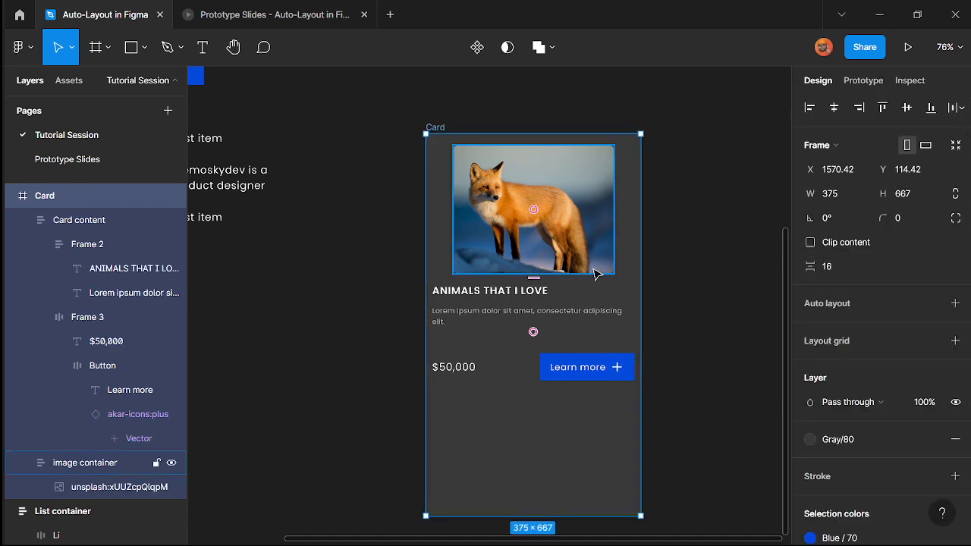
pyautogui.click(543, 311)
pyautogui.hotkey('ctrl', 'z')
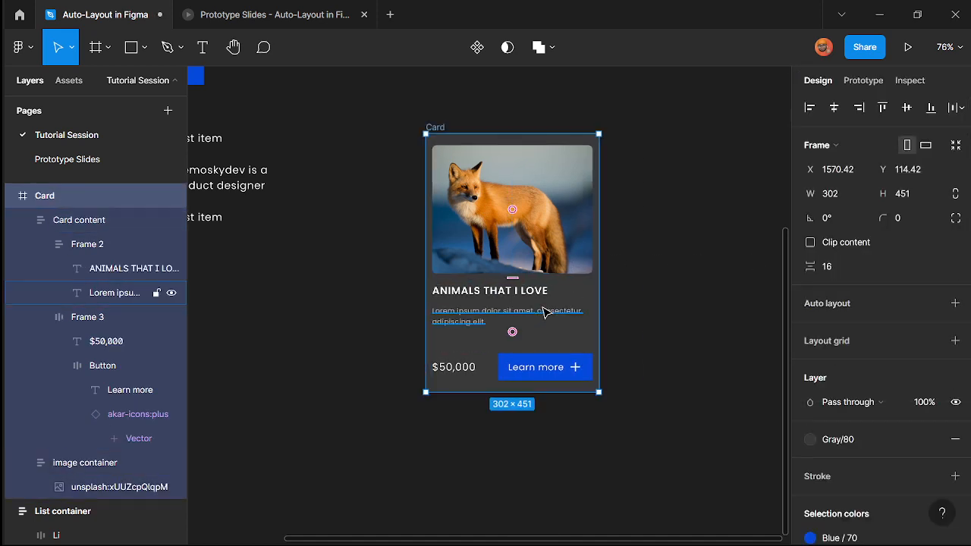
# - Set the image container's horizontal constraint to Left and right
pyautogui.click(565, 218)
pyautogui.scroll(-2, 908, 406)
pyautogui.click(909, 405)
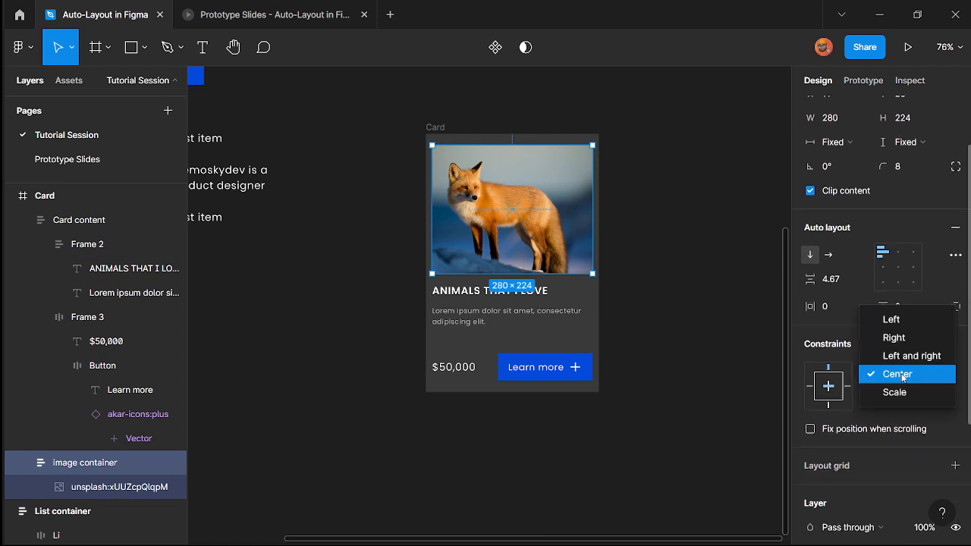
pyautogui.click(907, 356)
# - Check the constraint options of the Card content and the height sizing options of the image container
pyautogui.click(584, 341)
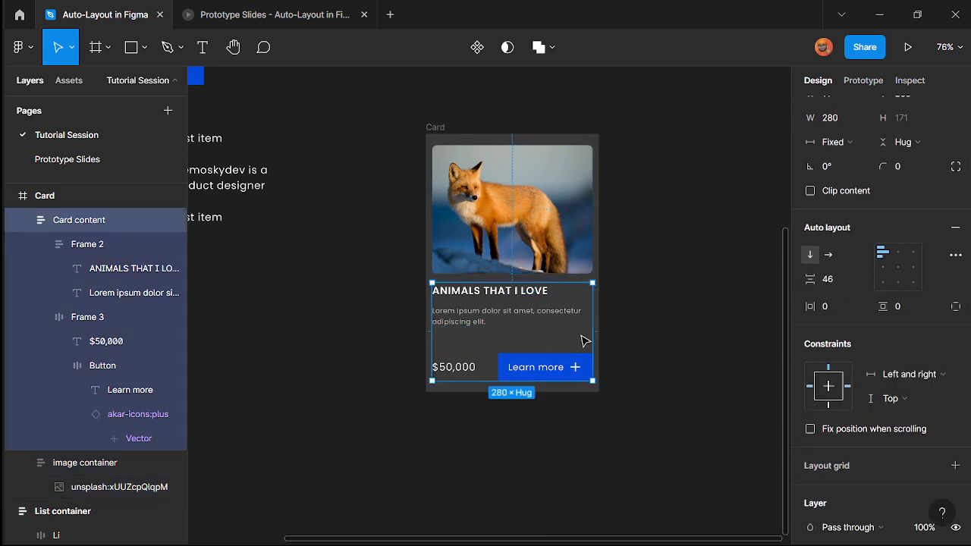
pyautogui.click(901, 374)
pyautogui.click(907, 374)
pyautogui.click(894, 399)
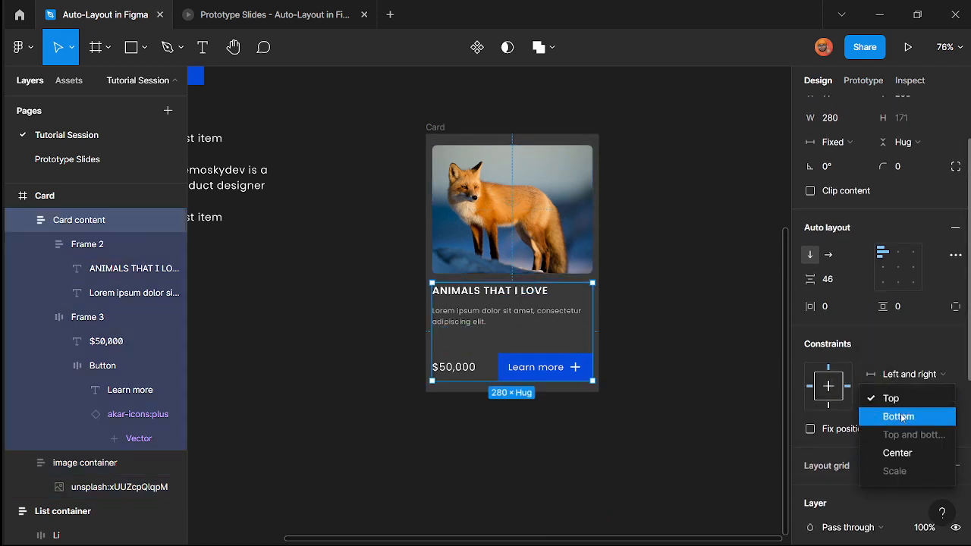
pyautogui.press('Escape')
pyautogui.click(524, 224)
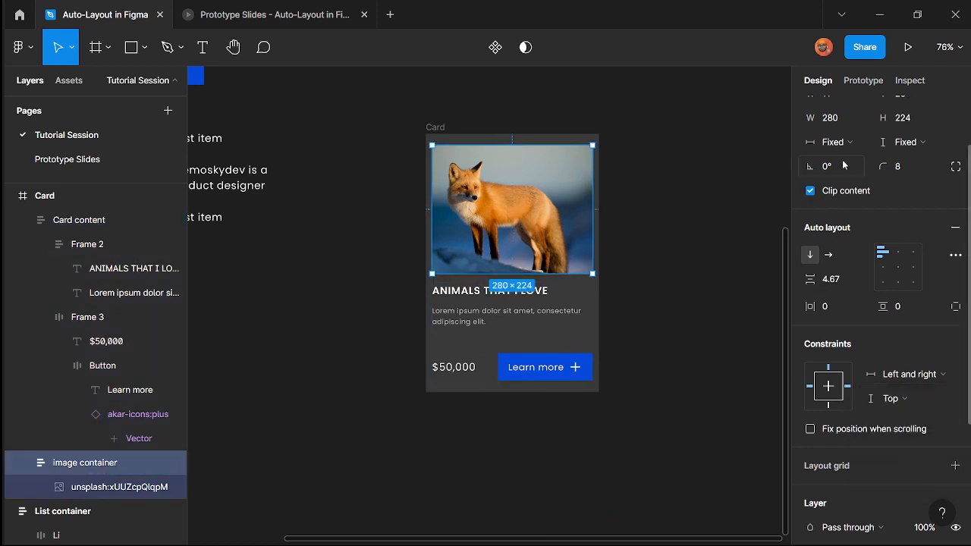
pyautogui.click(905, 143)
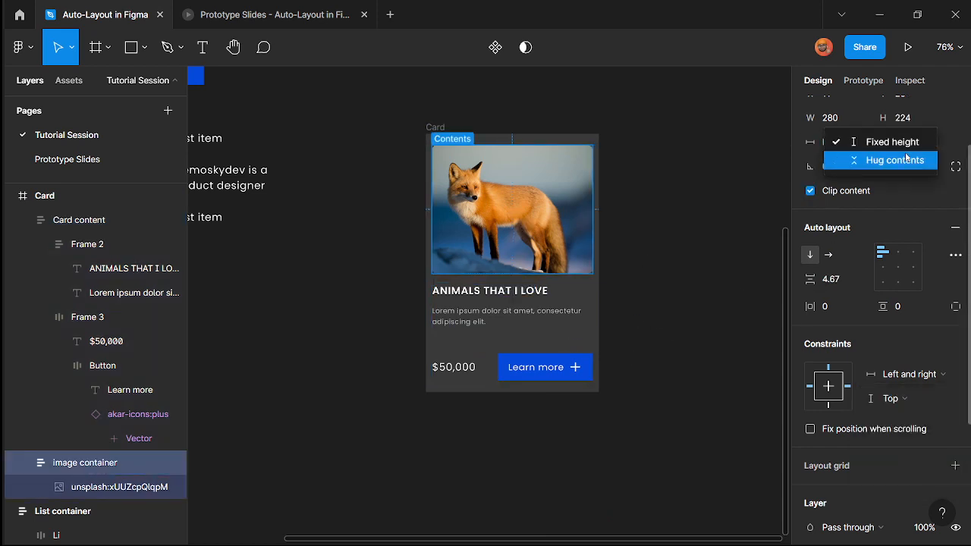
pyautogui.click(730, 227)
# - Set the width of the unsplash image inside the image container to Fill container
pyautogui.click(102, 489)
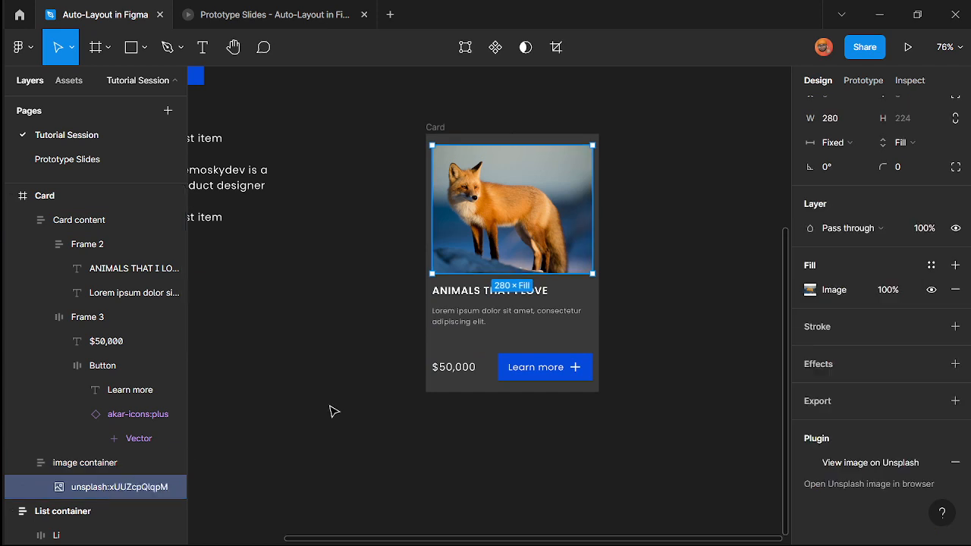
pyautogui.click(833, 142)
pyautogui.click(846, 159)
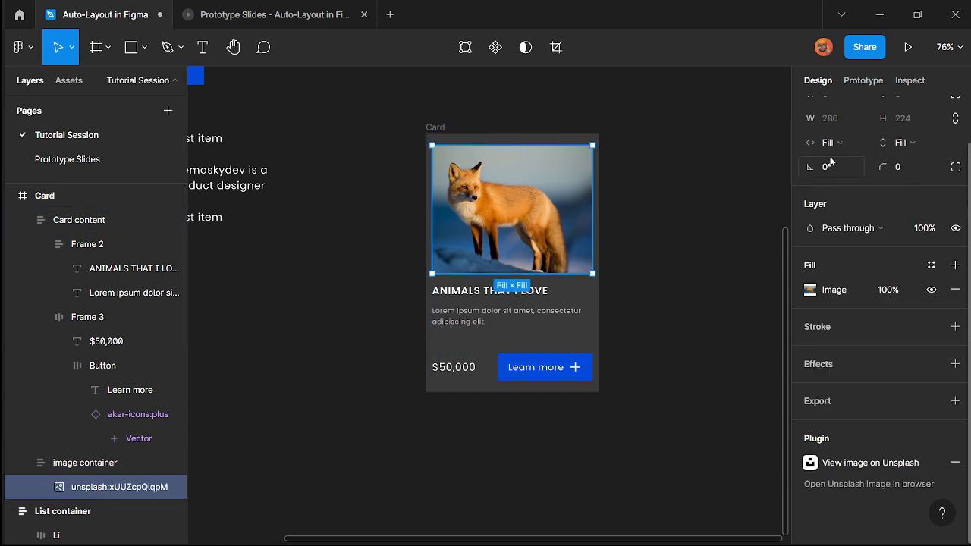
pyautogui.click(137, 463)
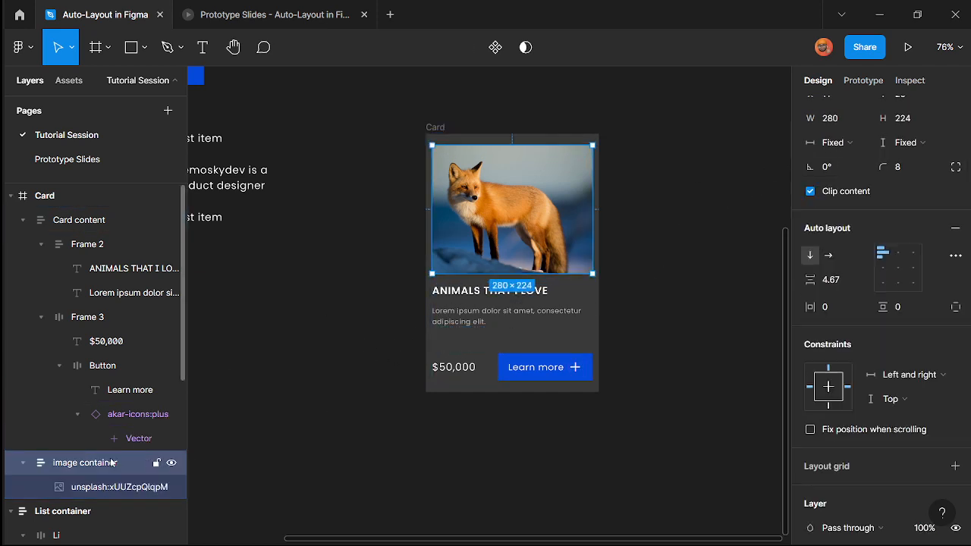
pyautogui.click(657, 236)
pyautogui.scroll(2, 538, 373)
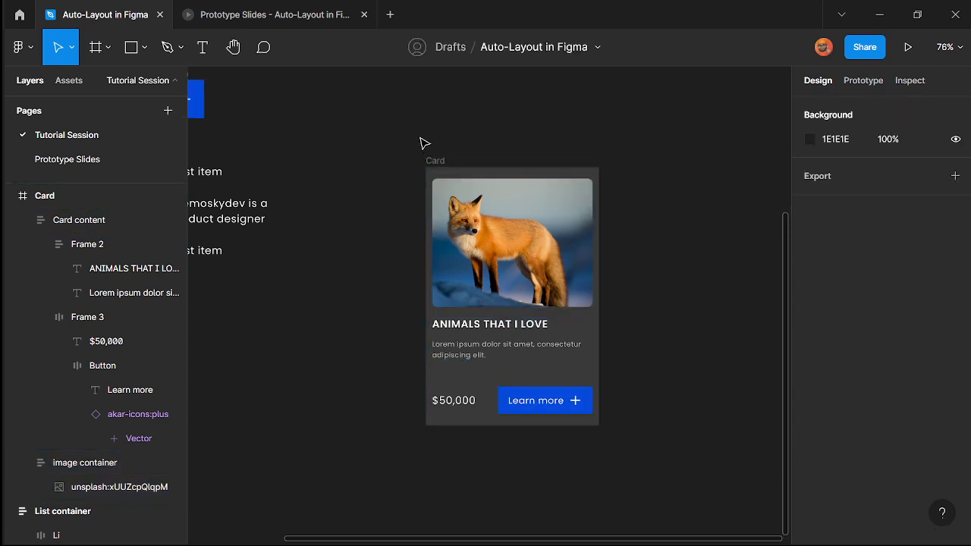
# - Try Hug contents as the width of both the Card content and the image container, and undo it
pyautogui.click(434, 161)
pyautogui.press('Return')
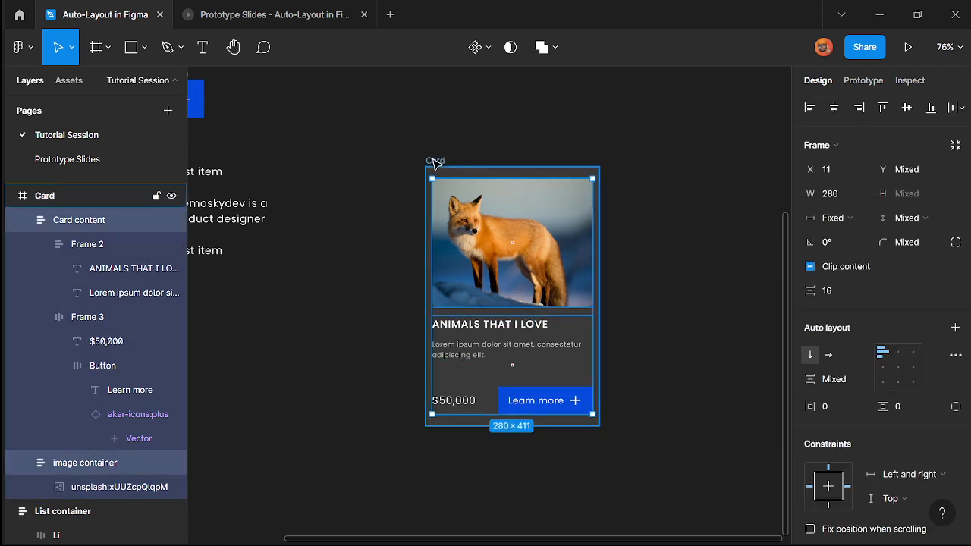
pyautogui.click(834, 218)
pyautogui.click(851, 237)
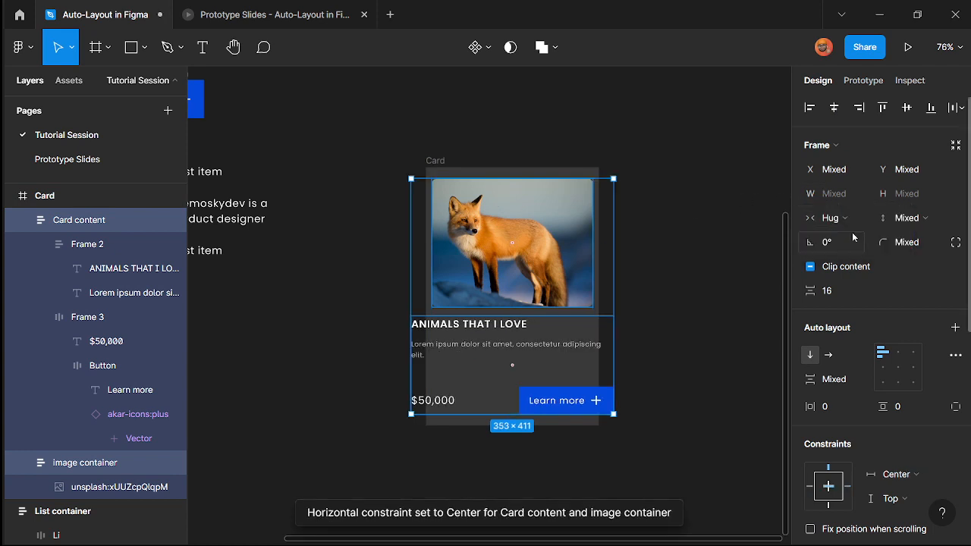
pyautogui.hotkey('ctrl', 'z')
# - Apply Fill container as the width of Frame 2, Frame 3 and the unsplash image together
pyautogui.press('Return')
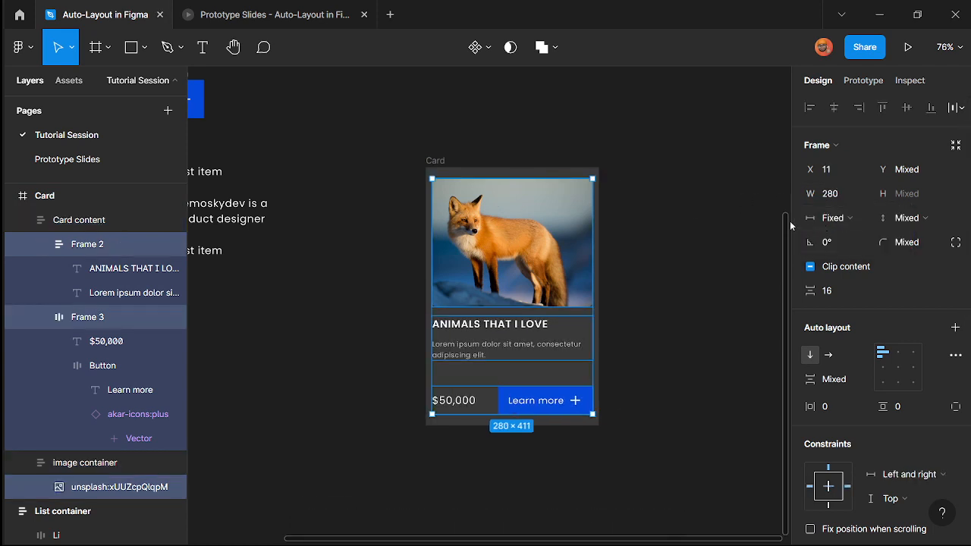
pyautogui.click(833, 196)
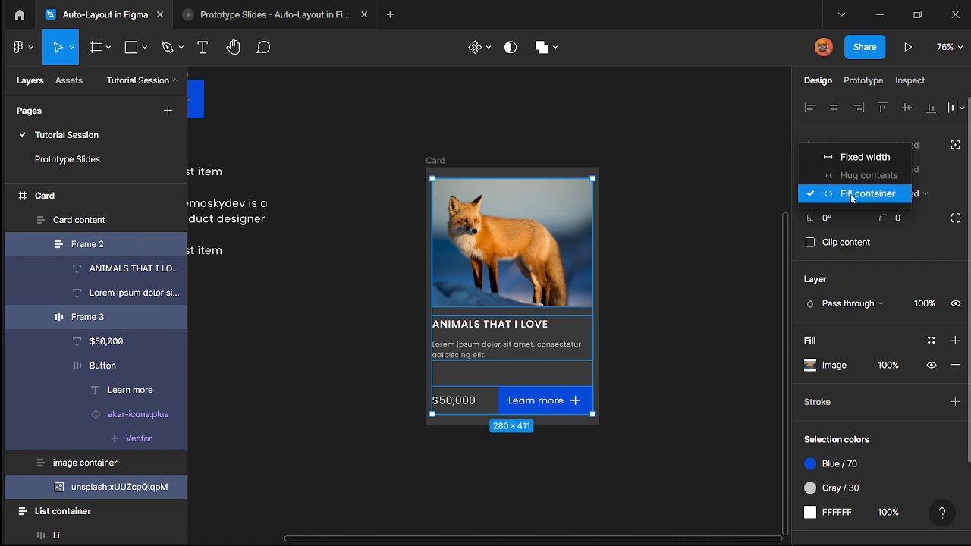
pyautogui.click(851, 195)
# - Check the width and height sizing options of the unsplash image and its image container
pyautogui.click(531, 285)
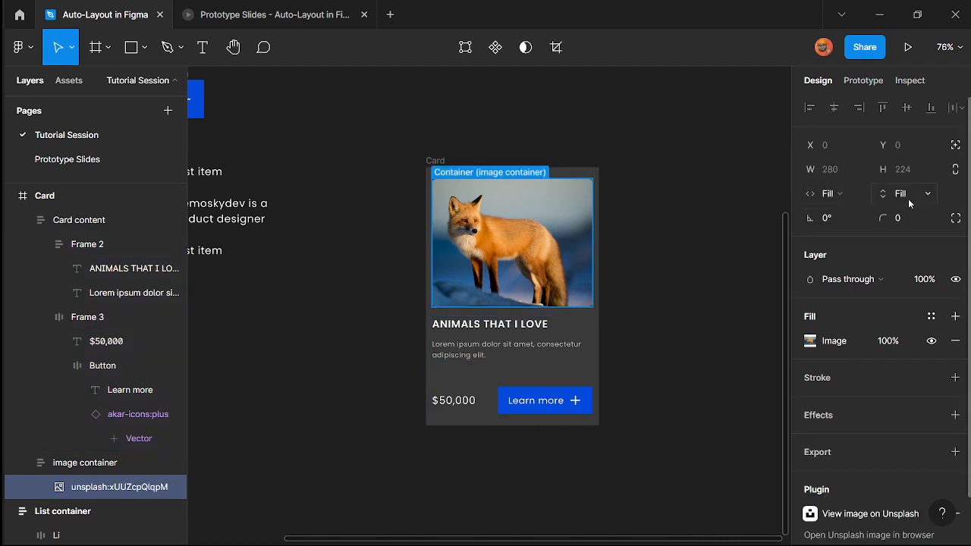
pyautogui.click(78, 464)
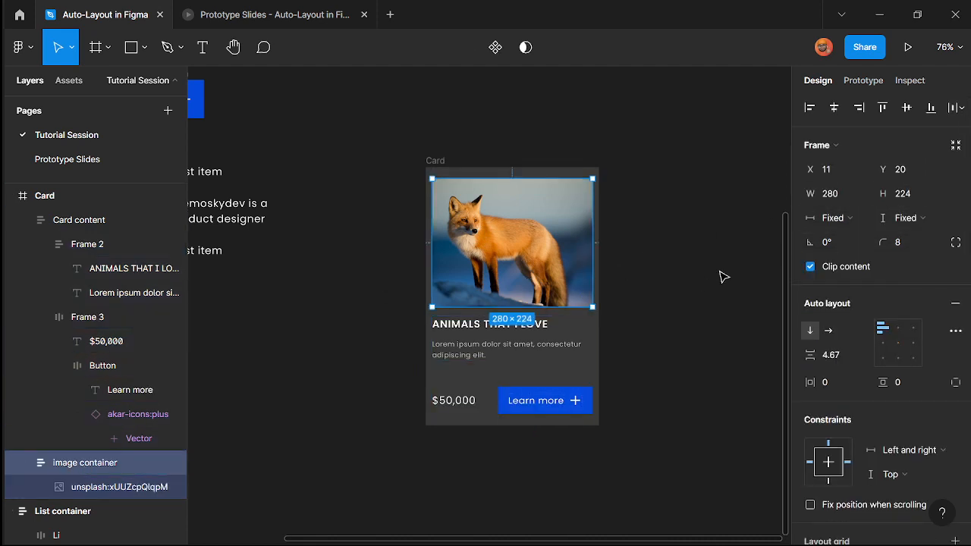
pyautogui.click(833, 218)
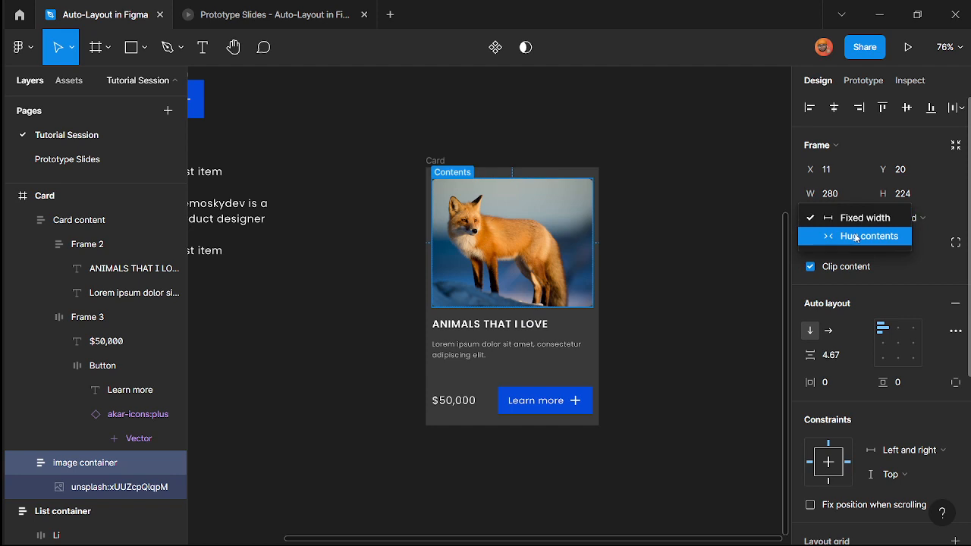
pyautogui.click(633, 328)
pyautogui.click(169, 486)
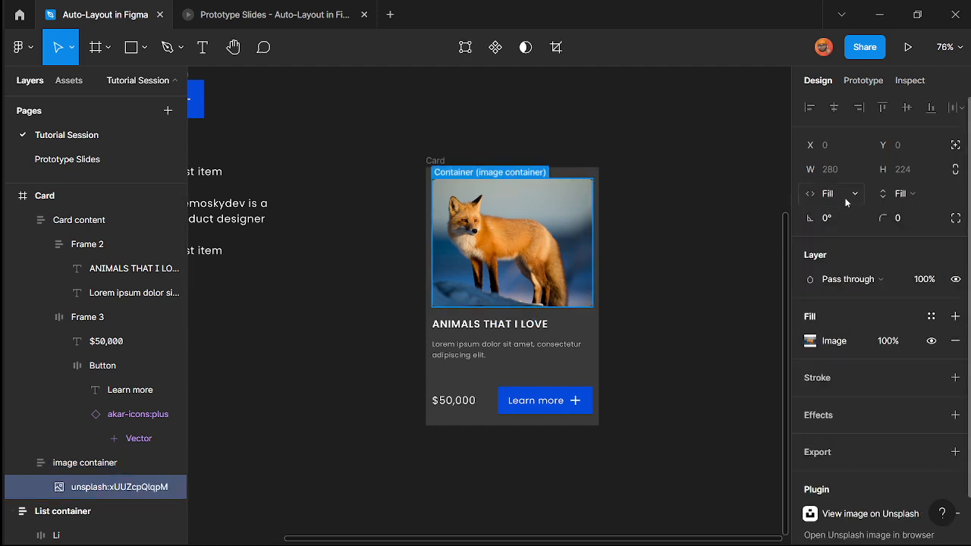
pyautogui.scroll(2, 641, 251)
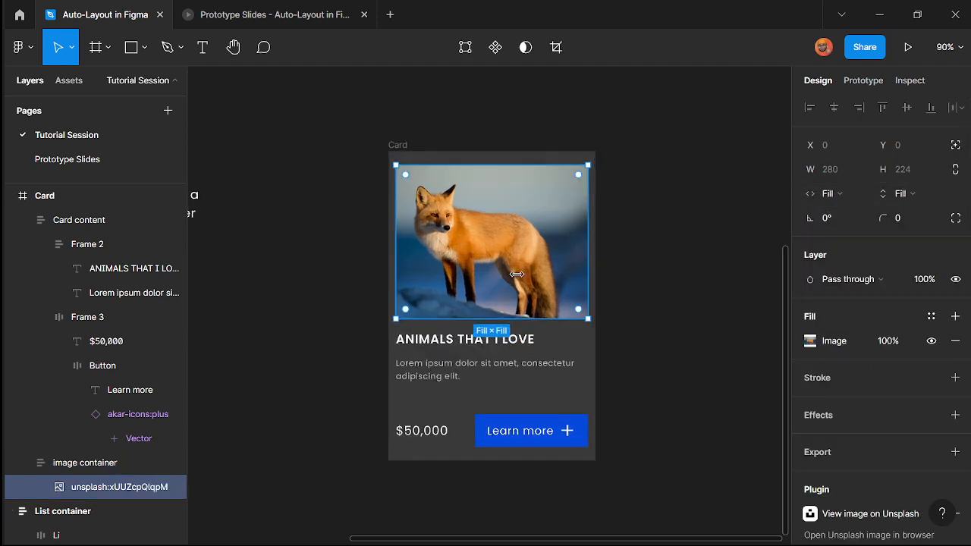
# - Align the image container's content to the center and set the container's width and height to Hug contents
pyautogui.click(102, 463)
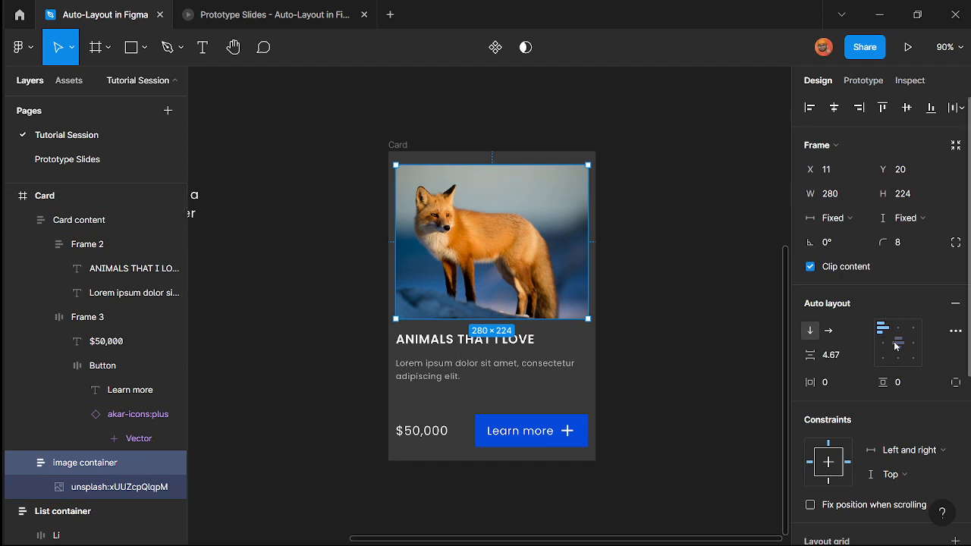
pyautogui.click(841, 218)
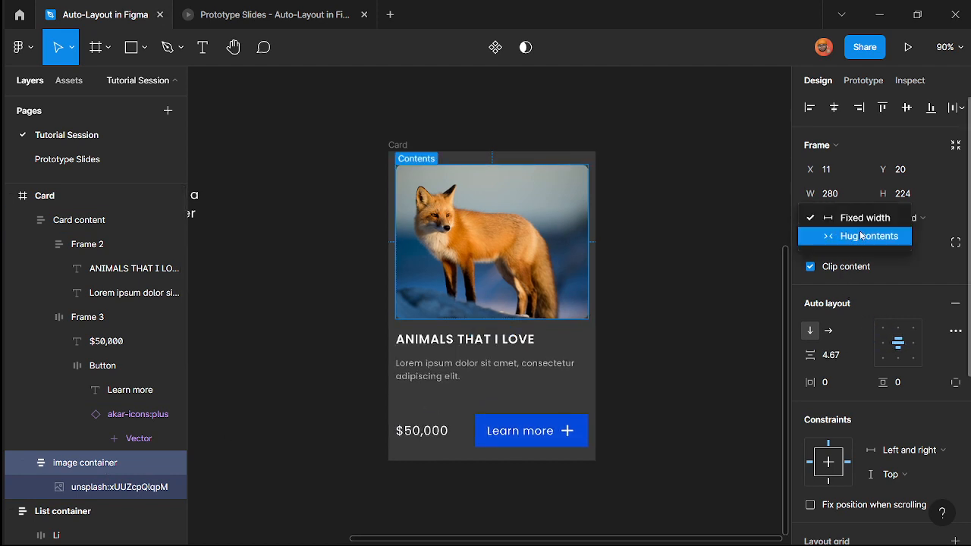
pyautogui.click(857, 236)
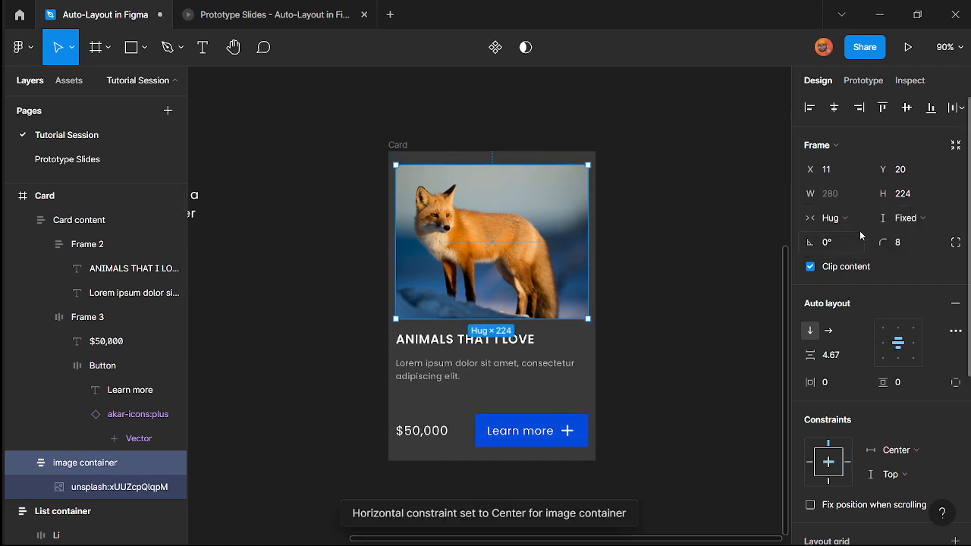
pyautogui.click(899, 447)
pyautogui.click(899, 448)
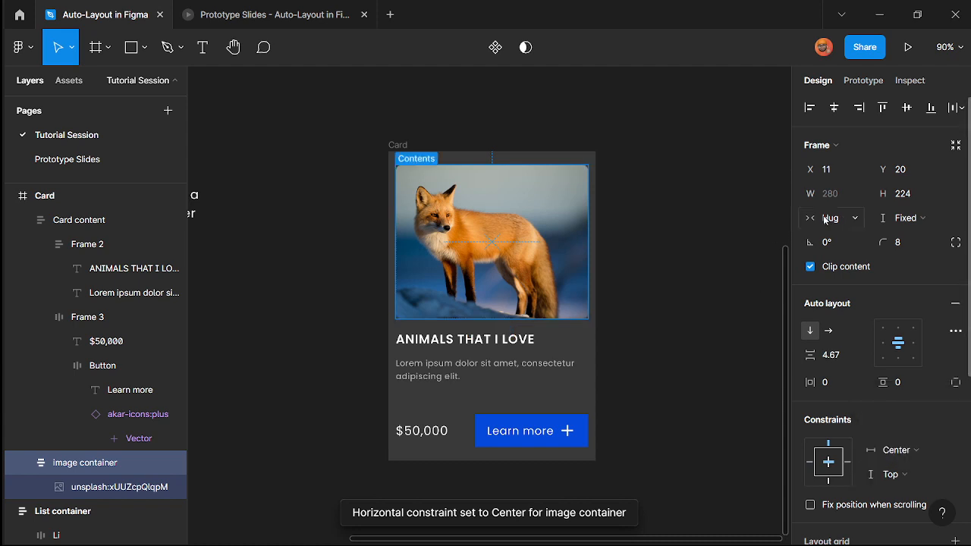
pyautogui.click(906, 218)
pyautogui.click(898, 237)
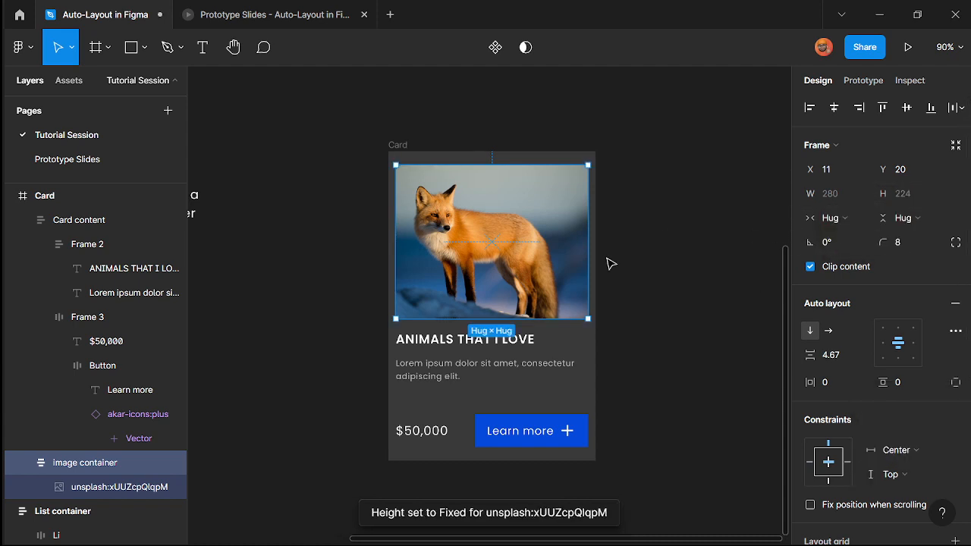
pyautogui.click(681, 299)
# - Try Hug contents as the width of the Card content, and undo it
pyautogui.click(466, 380)
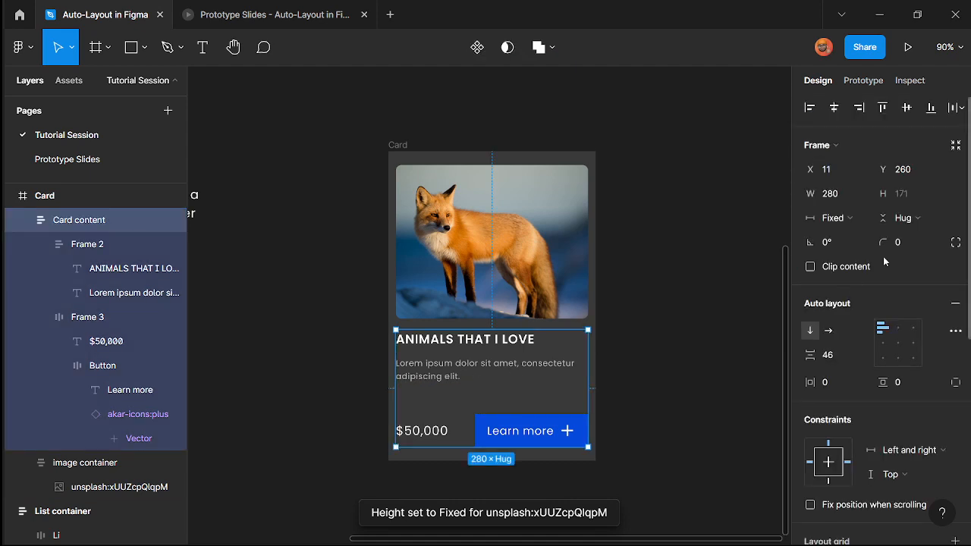
pyautogui.click(838, 219)
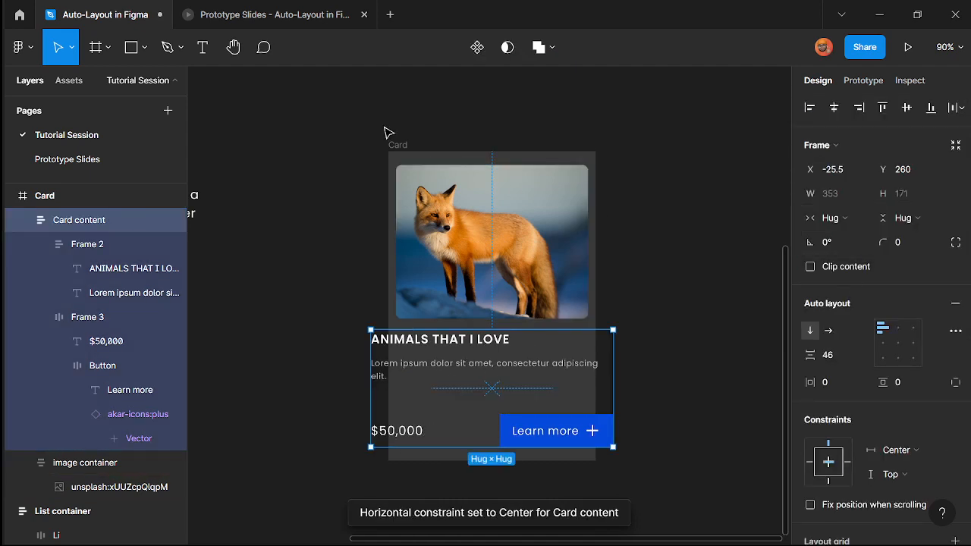
# - Add auto layout to the Card frame and set the widths of its image container and Card content to Fill container
pyautogui.click(399, 145)
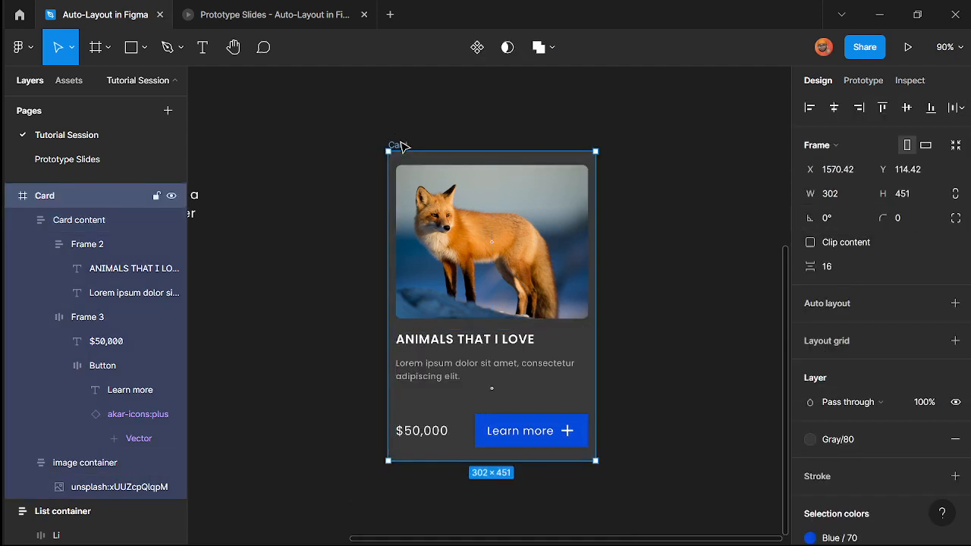
pyautogui.click(956, 303)
pyautogui.click(533, 241)
pyautogui.click(827, 217)
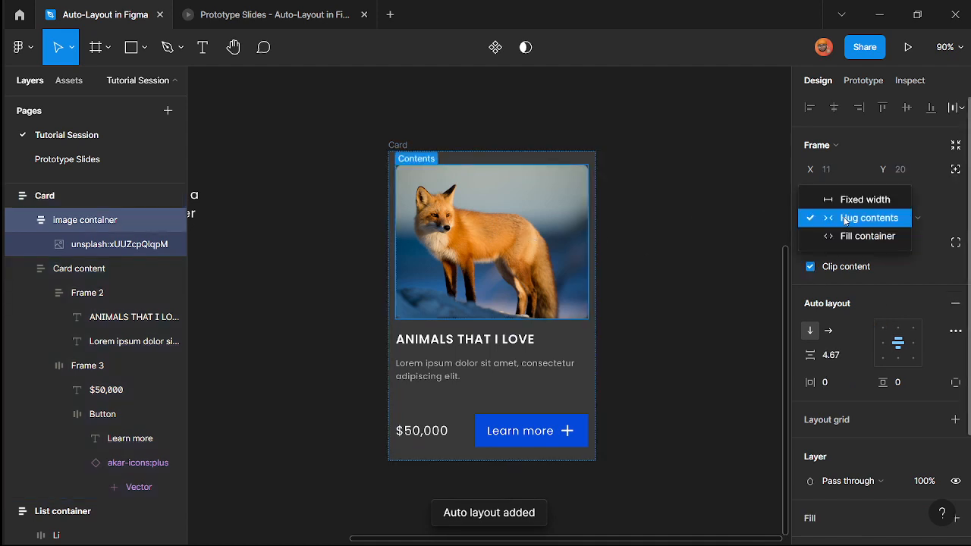
pyautogui.click(855, 235)
pyautogui.click(538, 369)
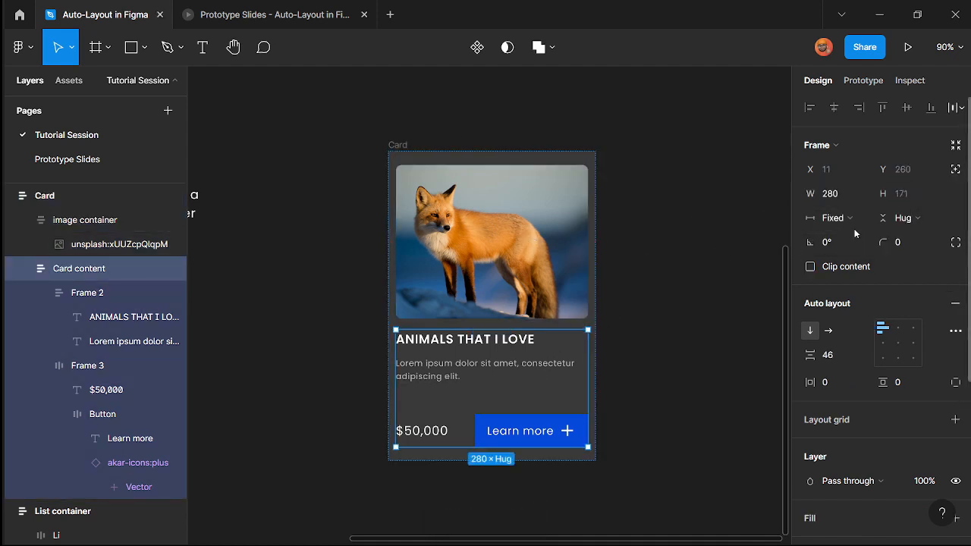
pyautogui.click(831, 218)
pyautogui.click(855, 253)
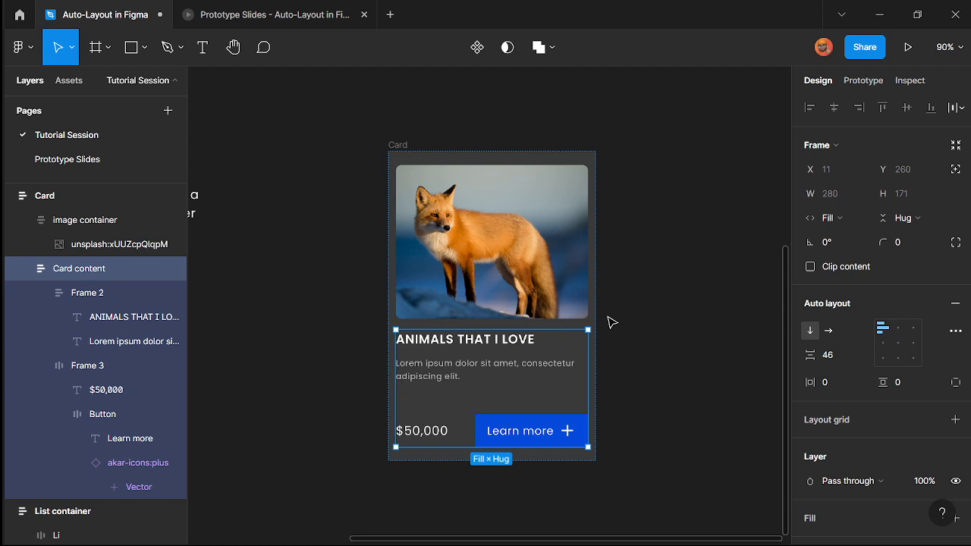
# - Set the width of the unsplash image to Fill container
pyautogui.doubleClick(529, 264)
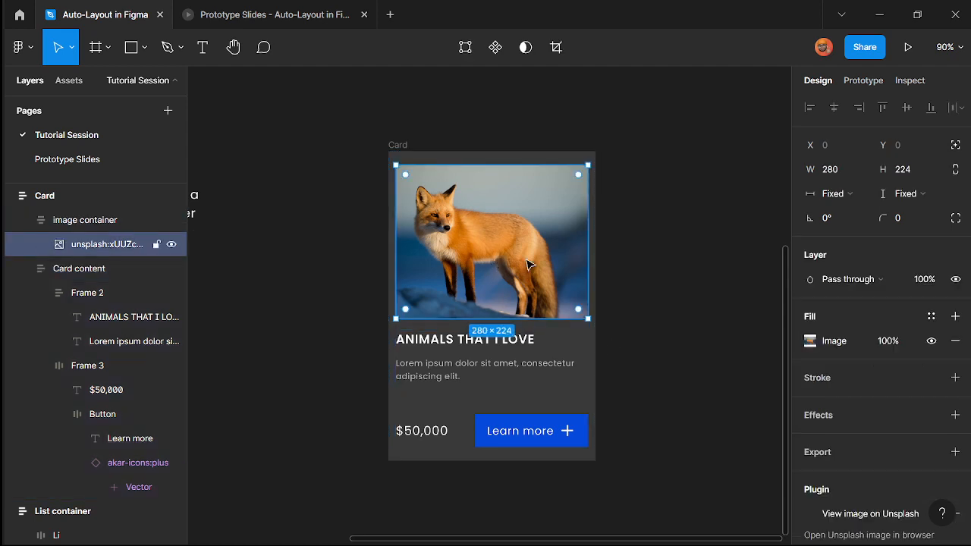
pyautogui.click(833, 193)
pyautogui.click(855, 212)
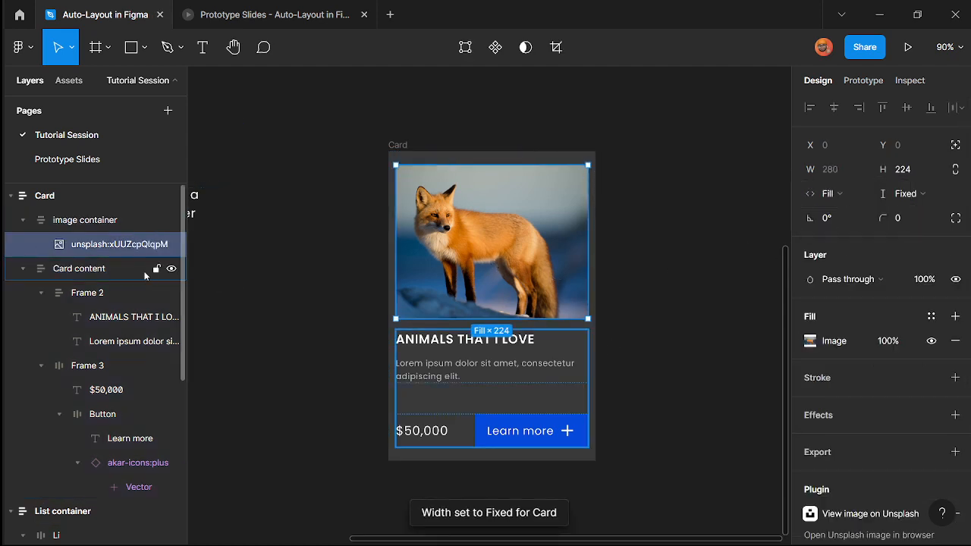
# - Set the height of both the image container and the unsplash image to Fill container
pyautogui.click(120, 222)
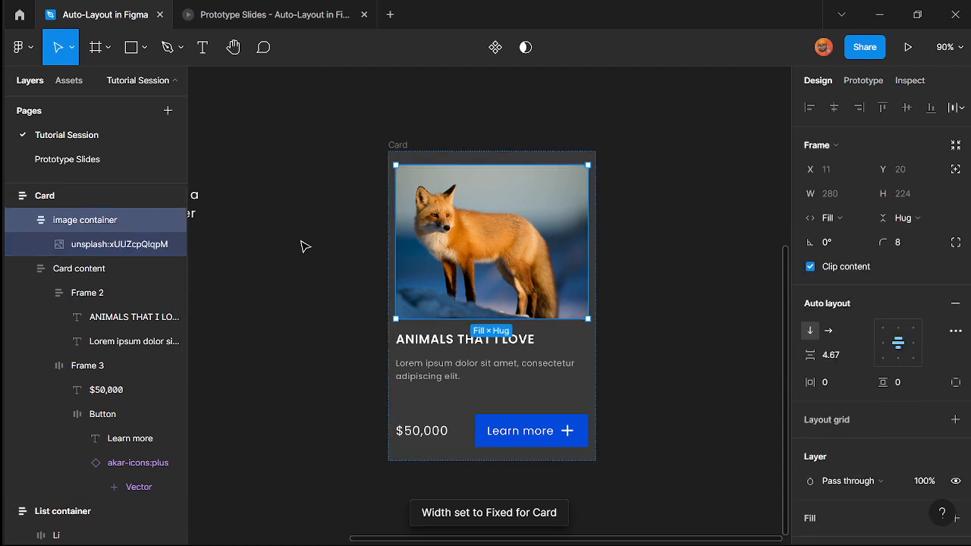
pyautogui.click(902, 217)
pyautogui.click(895, 235)
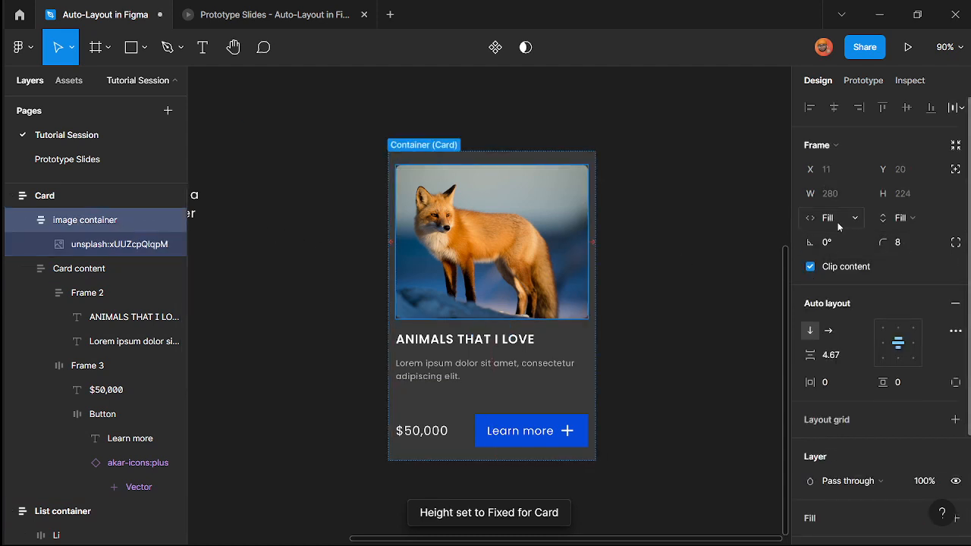
pyautogui.doubleClick(462, 283)
pyautogui.click(914, 194)
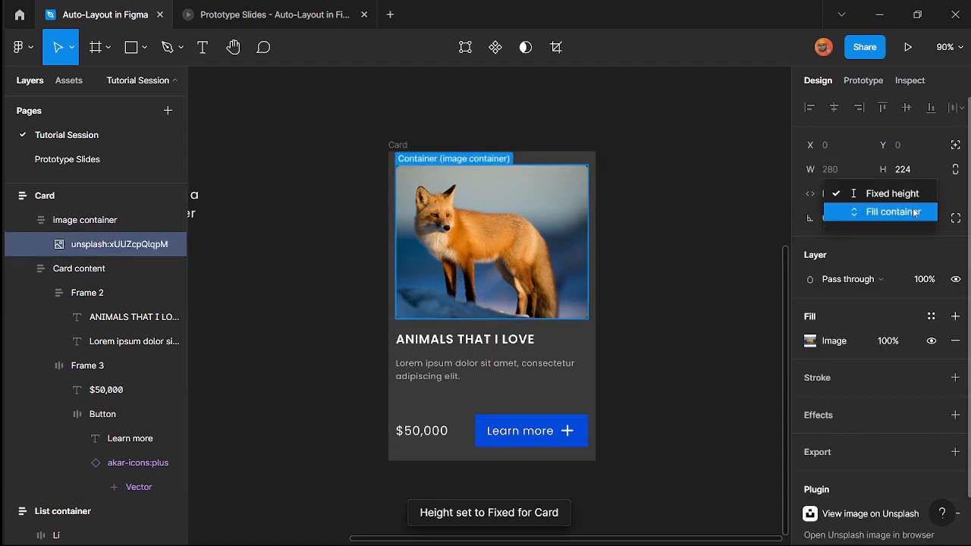
pyautogui.click(912, 212)
# - Enlarge the Card frame to about 409 × 498 to test how its contents resize
pyautogui.scroll(2, 549, 407)
pyautogui.scroll(-4, 537, 388)
pyautogui.click(595, 326)
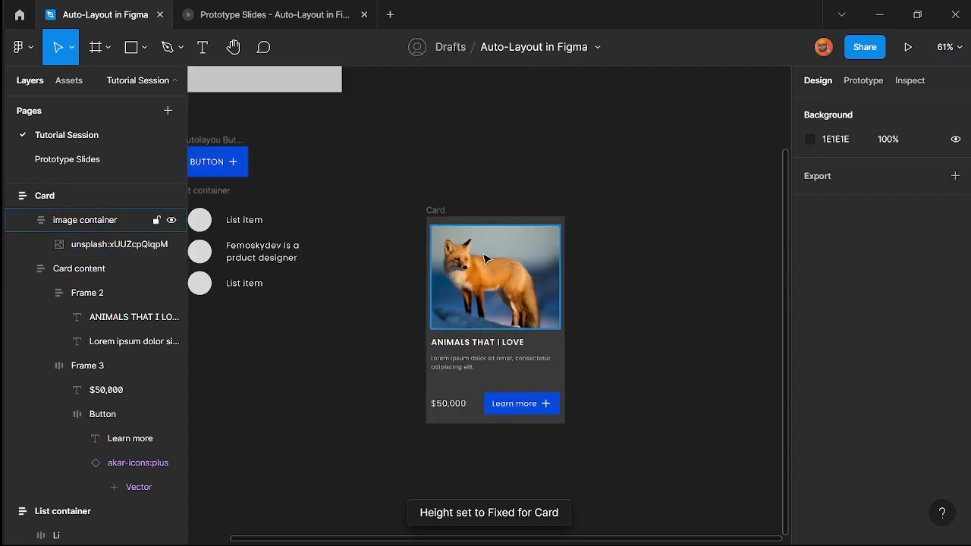
pyautogui.click(443, 221)
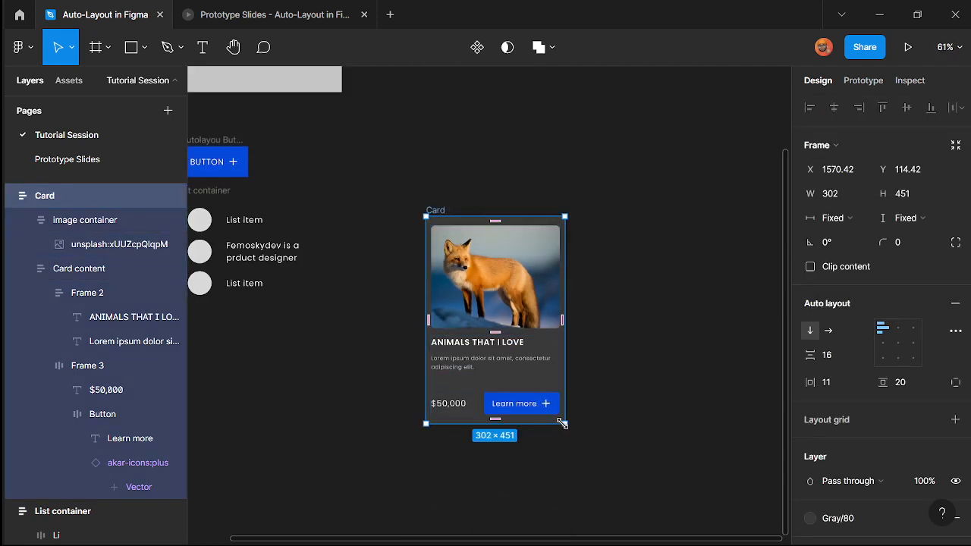
pyautogui.moveTo(565, 423); pyautogui.dragTo(614, 448)
# - Replace the card's description with 5 generated sentences using the Lorem ipsum plugin
pyautogui.scroll(3, 592, 455)
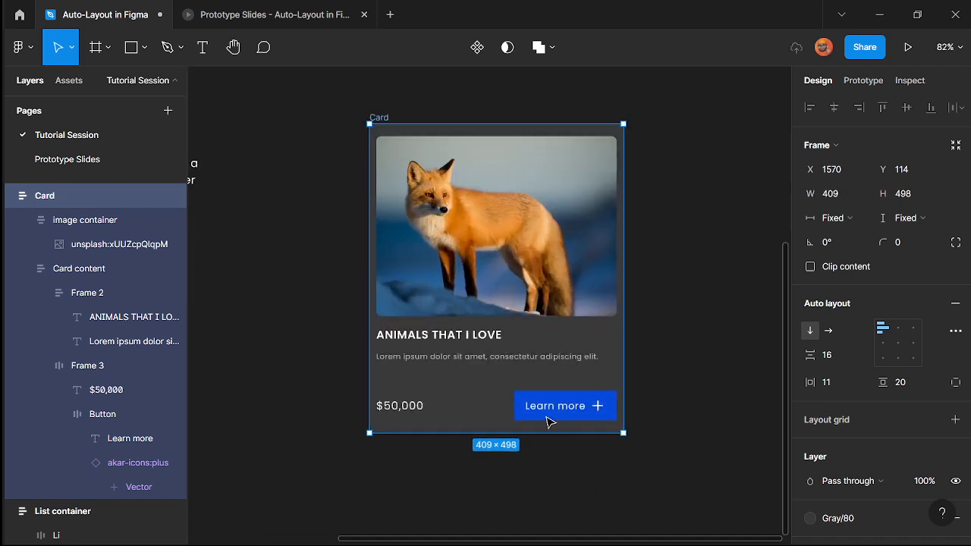
pyautogui.click(522, 362)
pyautogui.rightClick(520, 363)
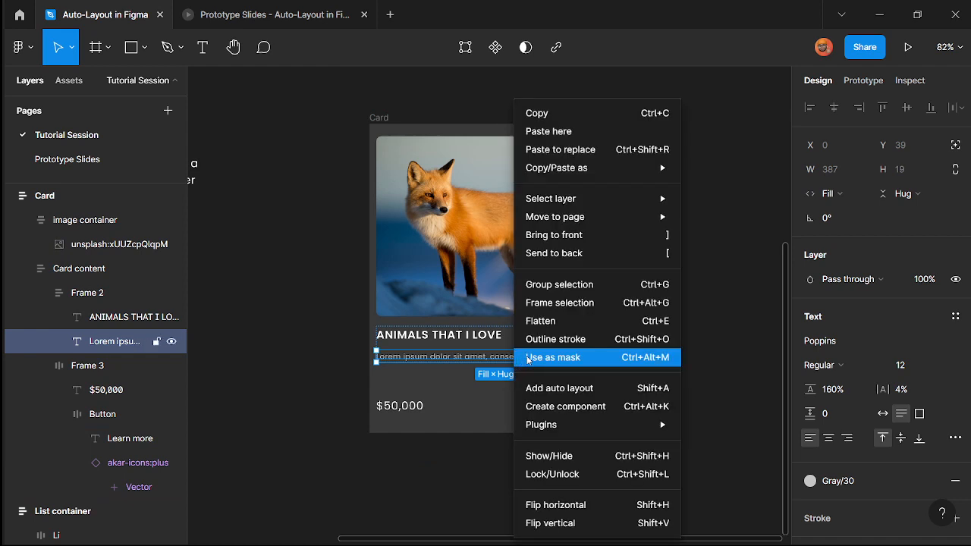
pyautogui.moveTo(581, 430)
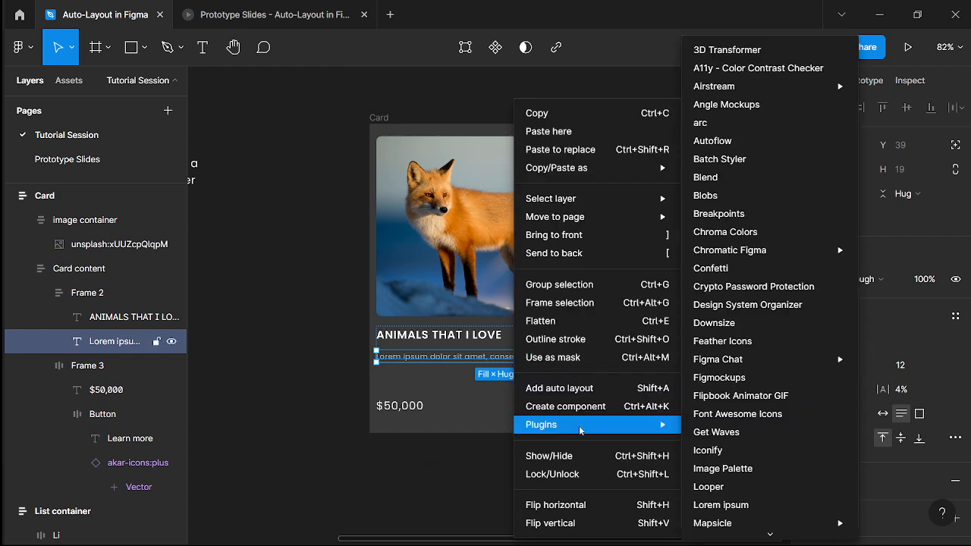
pyautogui.click(751, 504)
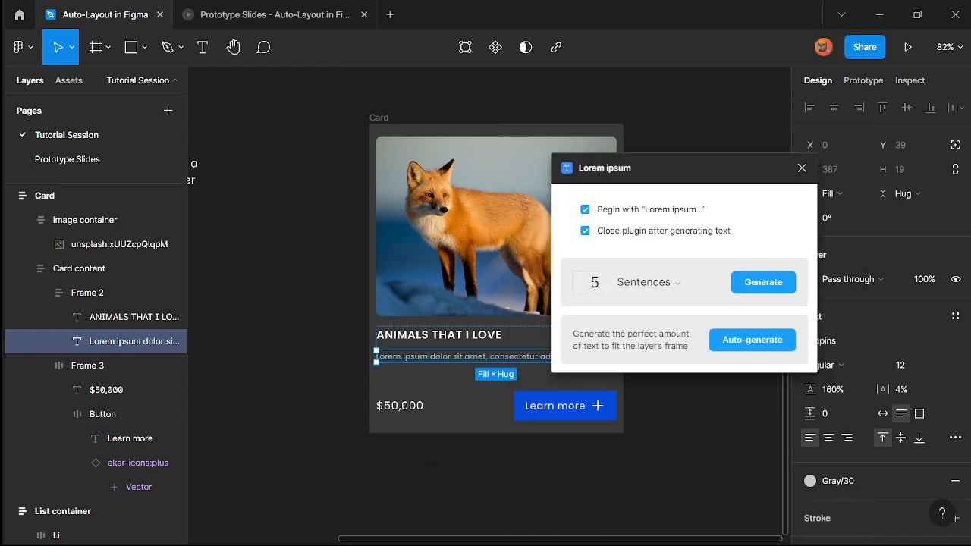
pyautogui.click(793, 284)
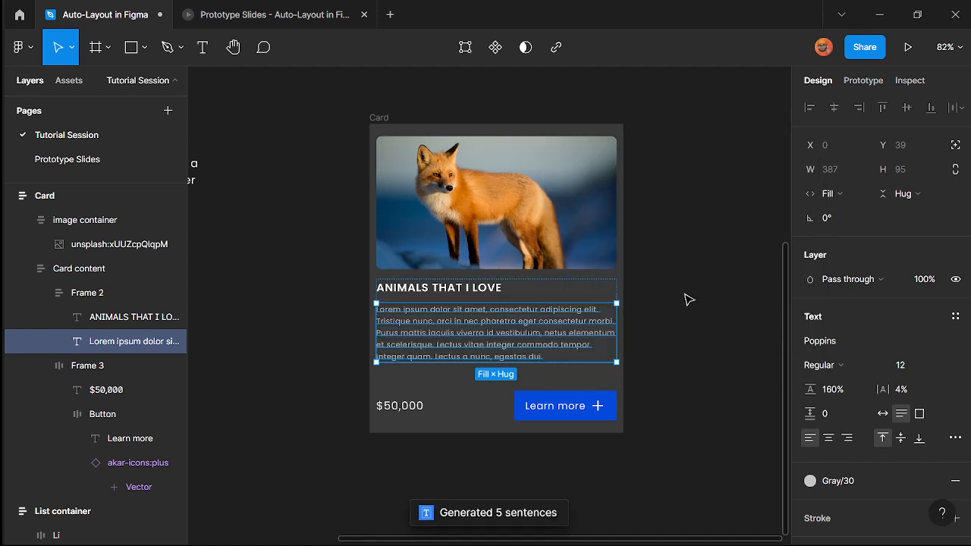
pyautogui.scroll(-3, 687, 298)
pyautogui.click(693, 375)
# - Review the advanced auto layout settings of the Card frame, including spacing mode, strokes and canvas stacking
pyautogui.scroll(3, 711, 318)
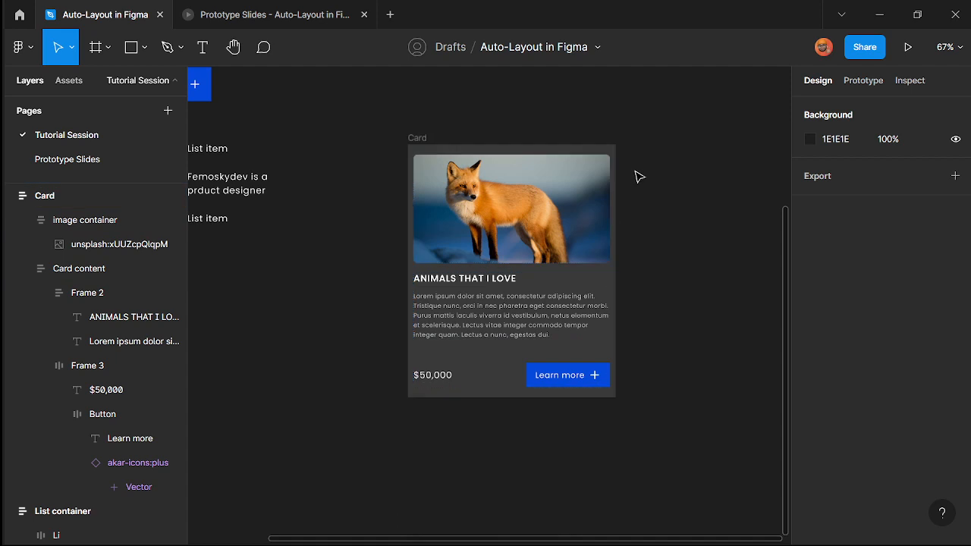
pyautogui.scroll(2, 638, 177)
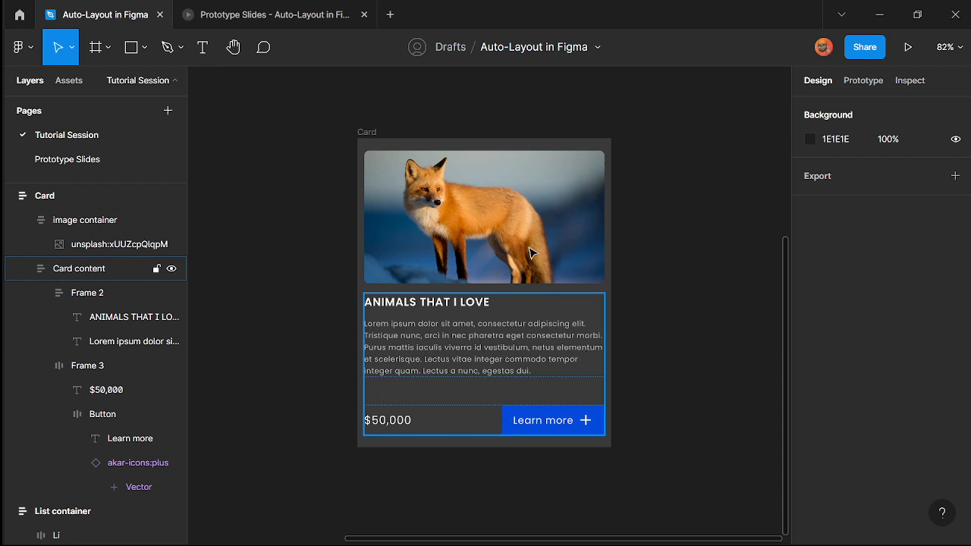
pyautogui.click(368, 133)
pyautogui.scroll(-3, 361, 407)
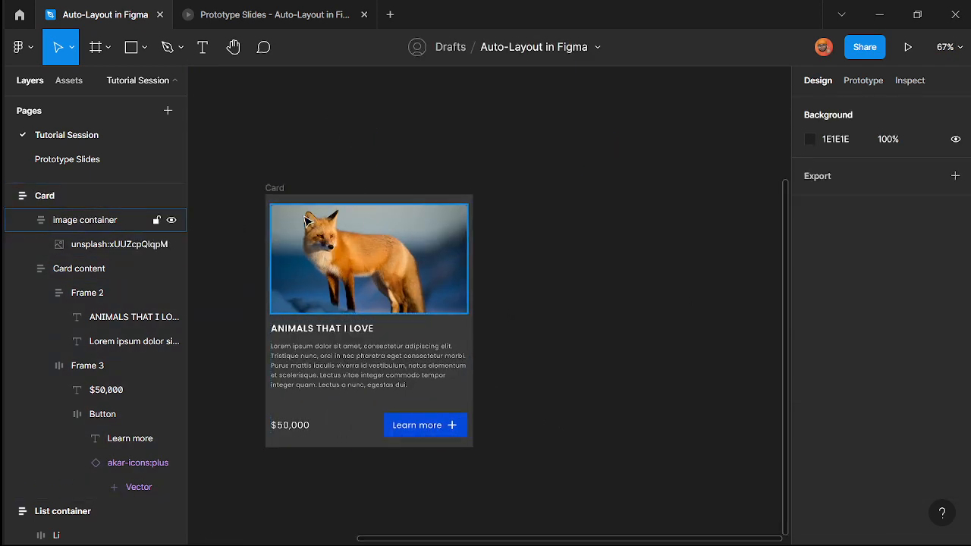
pyautogui.click(275, 188)
pyautogui.click(955, 331)
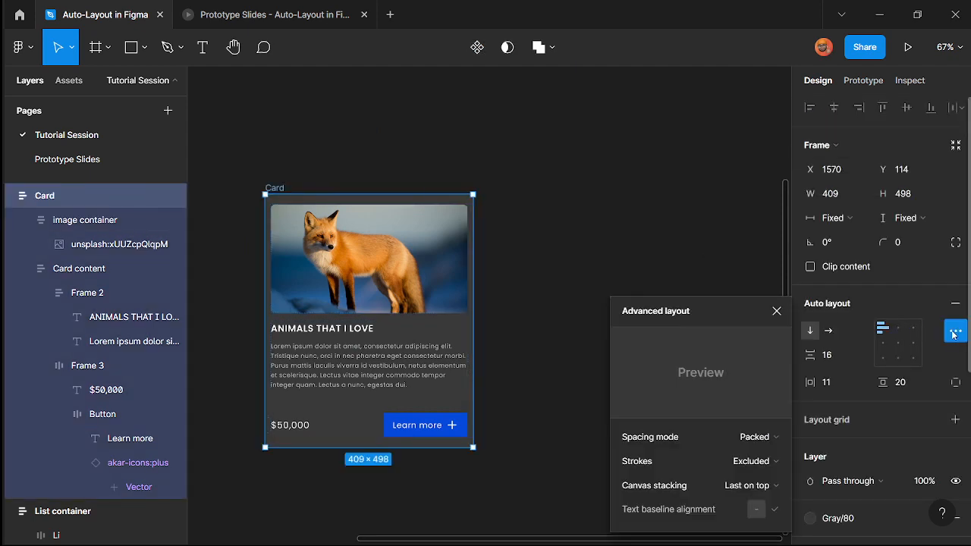
pyautogui.moveTo(692, 312); pyautogui.dragTo(569, 165)
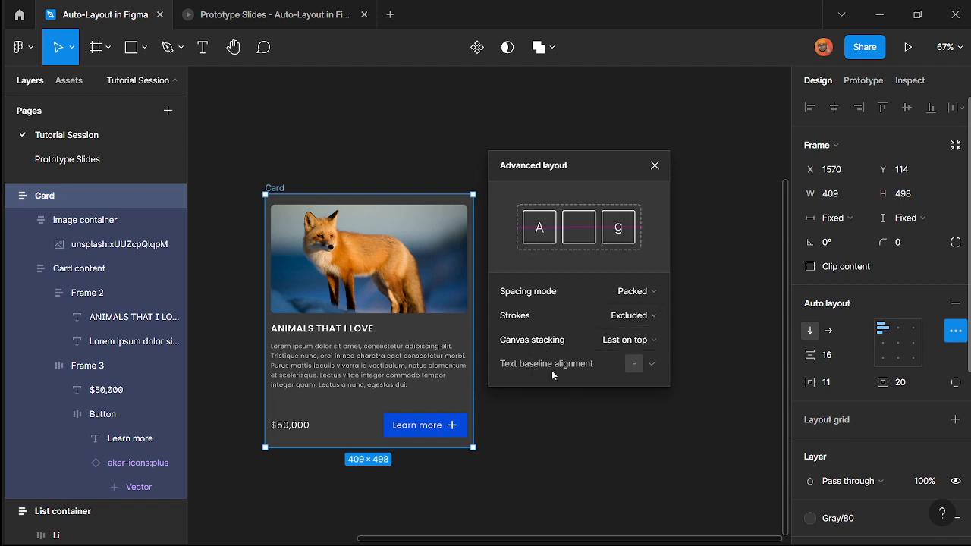
pyautogui.click(655, 166)
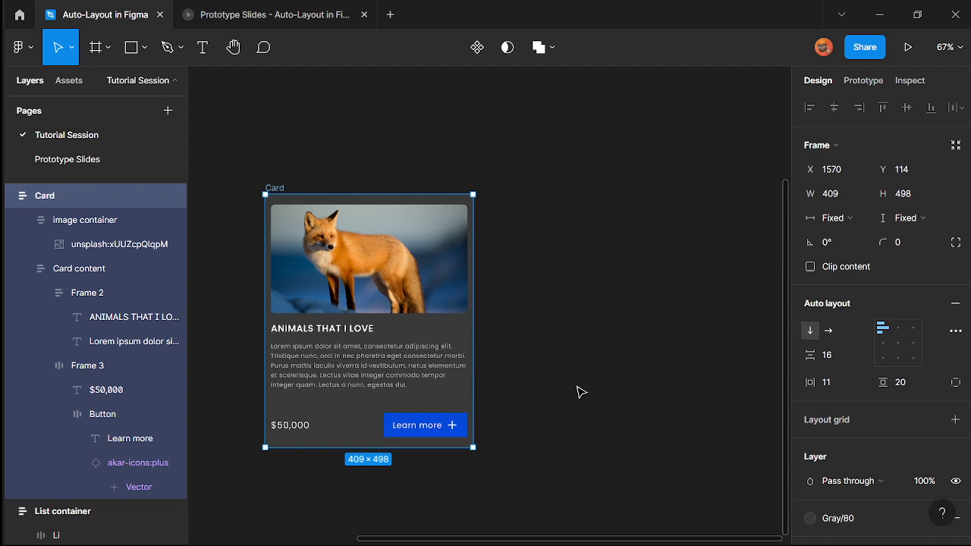
# - Switch to the Prototype Slides presentation and advance to the closing slide
pyautogui.click(232, 15)
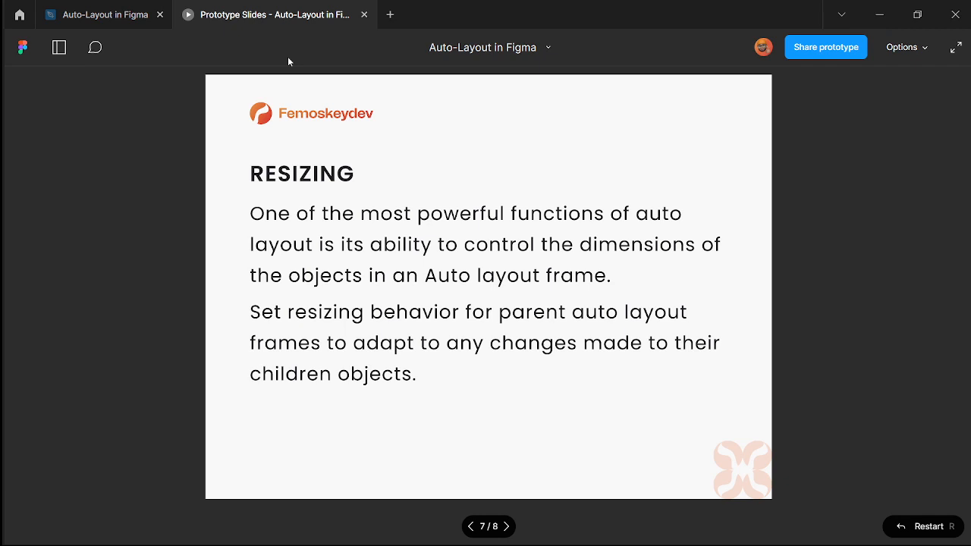
pyautogui.press('Right')
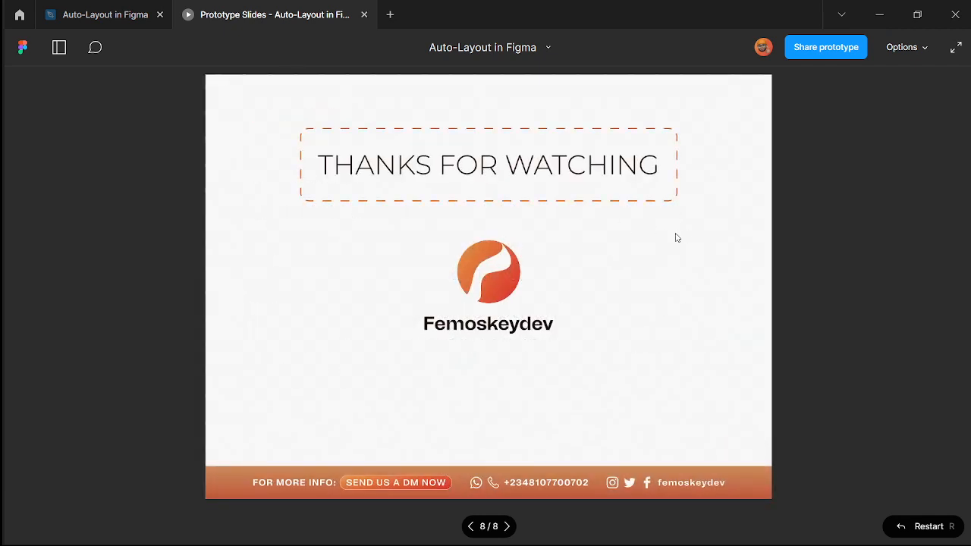